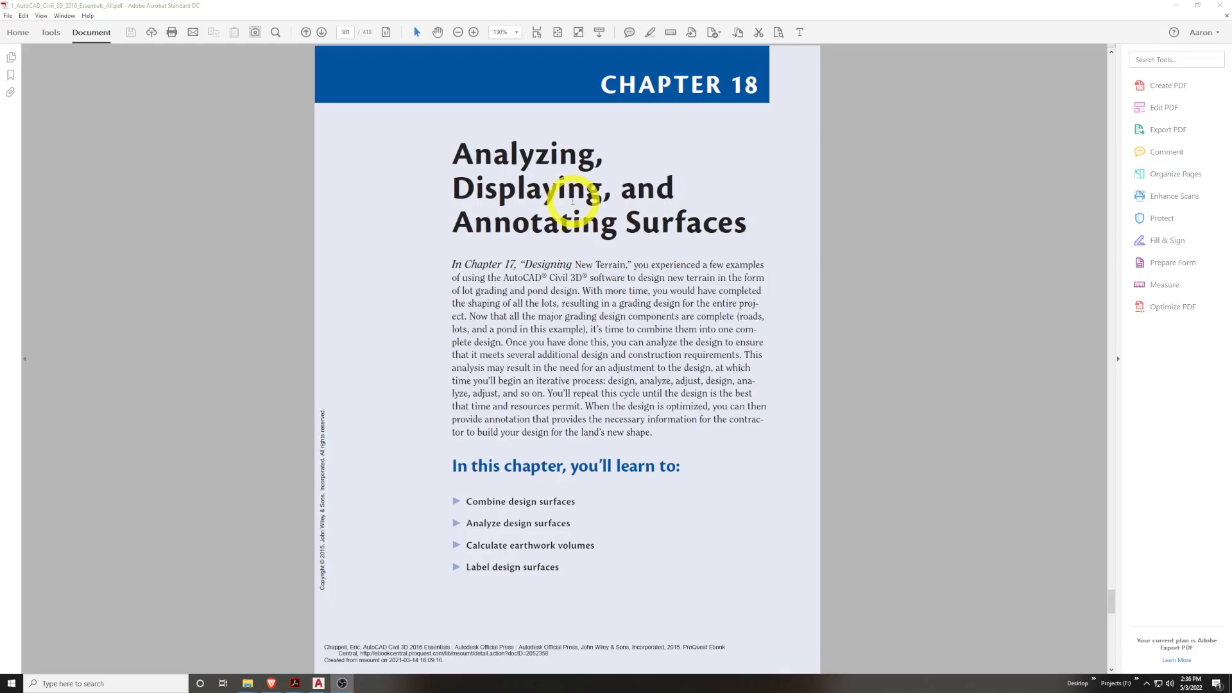
Read the Chapter 18 introduction, the Combining Design Surfaces section and the Exercise 18.1 instructions
scroll(571, 201, down, 10)
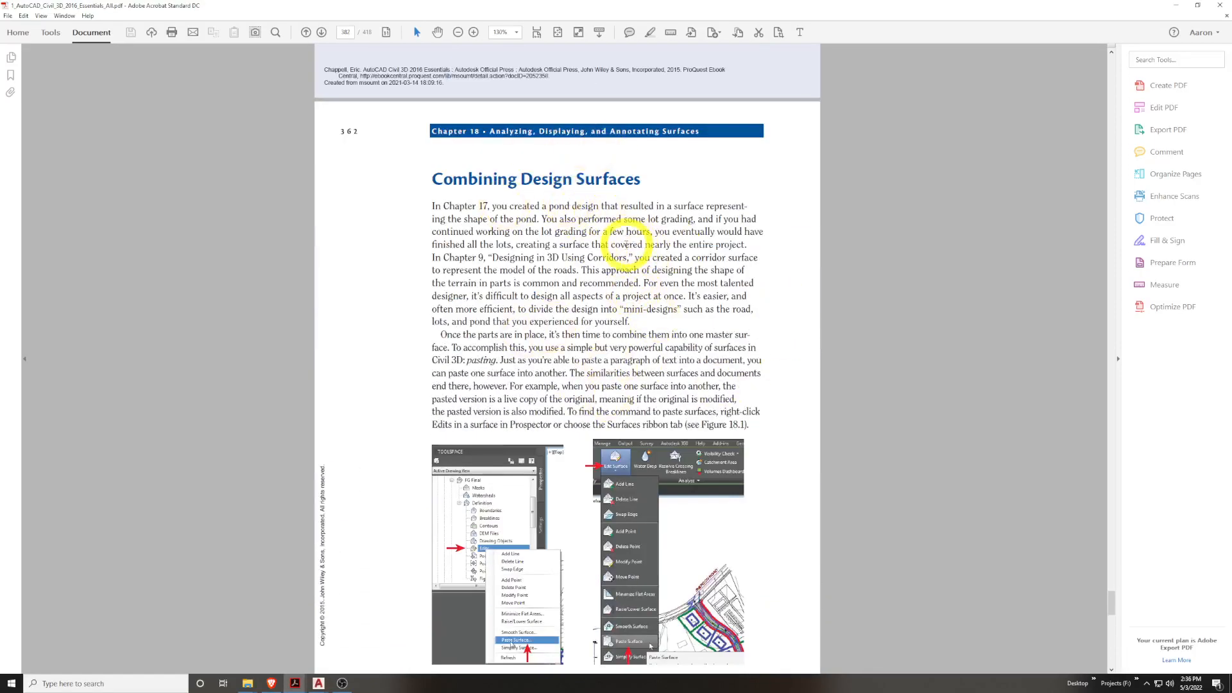
scroll(623, 244, down, 2)
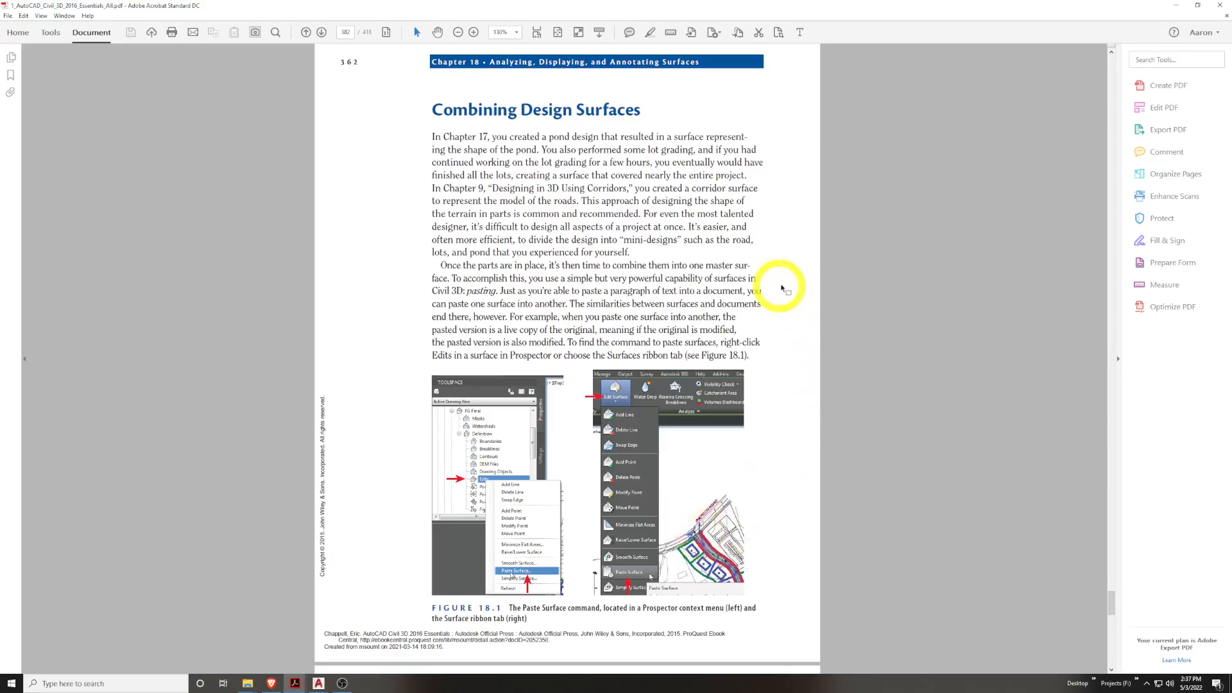
scroll(795, 248, down, 10)
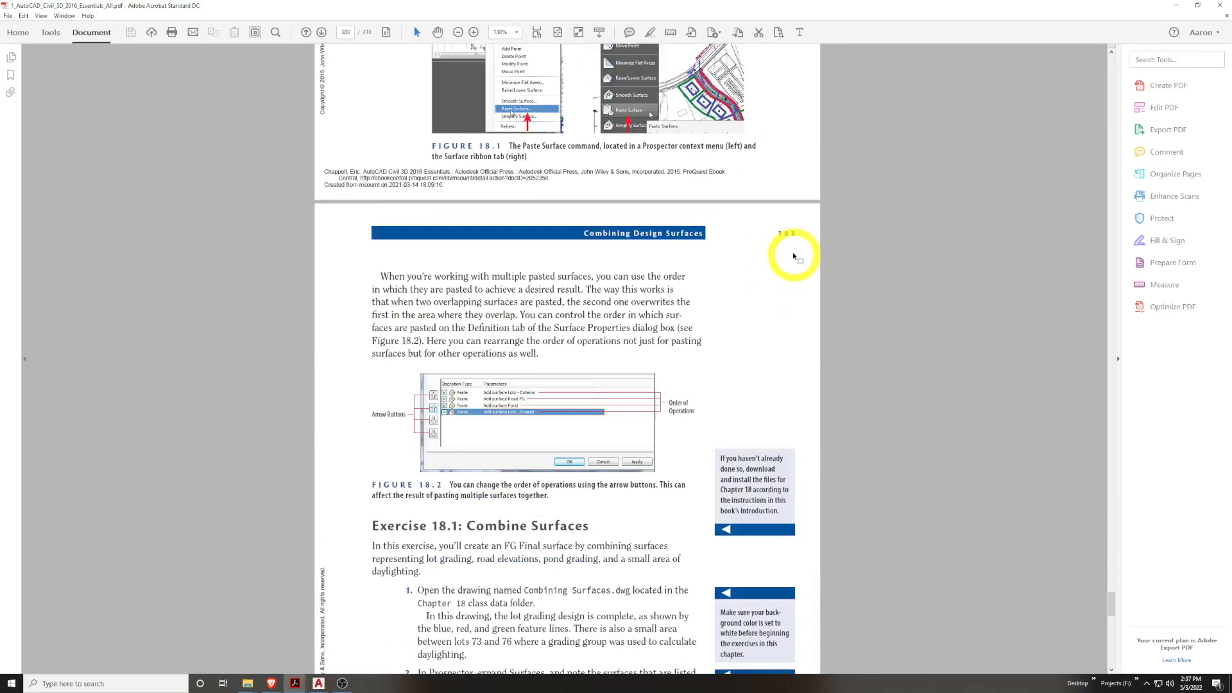
scroll(791, 252, down, 1)
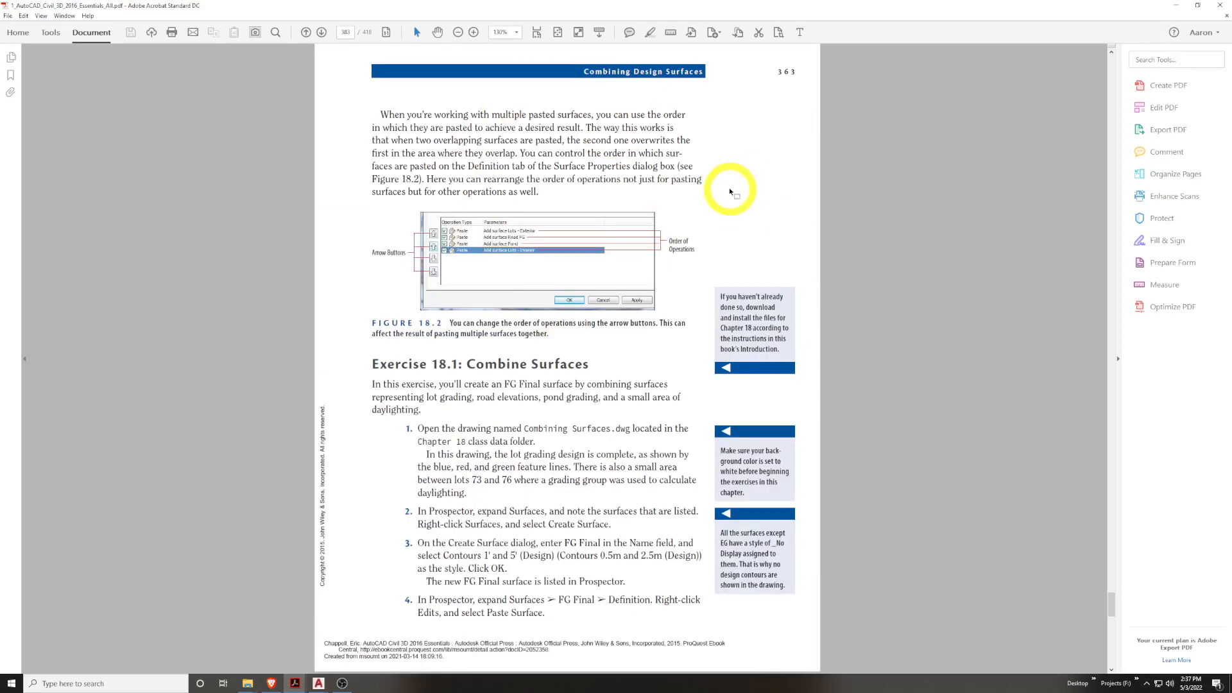
click(515, 235)
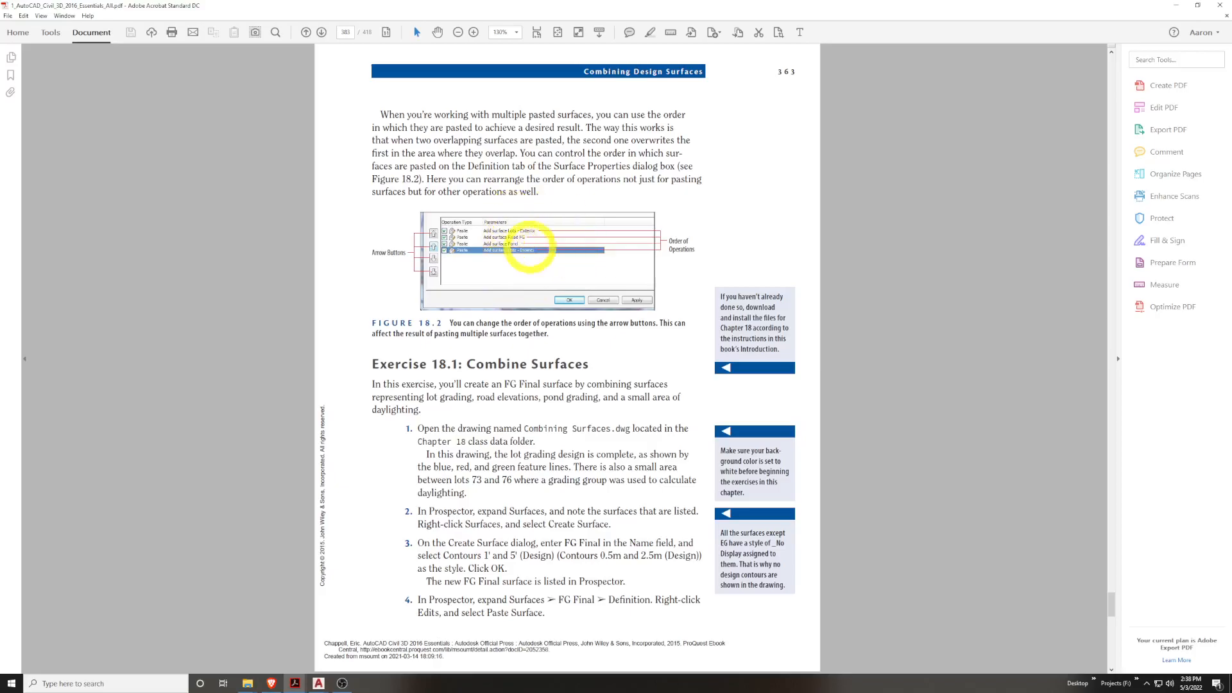
scroll(543, 250, down, 1)
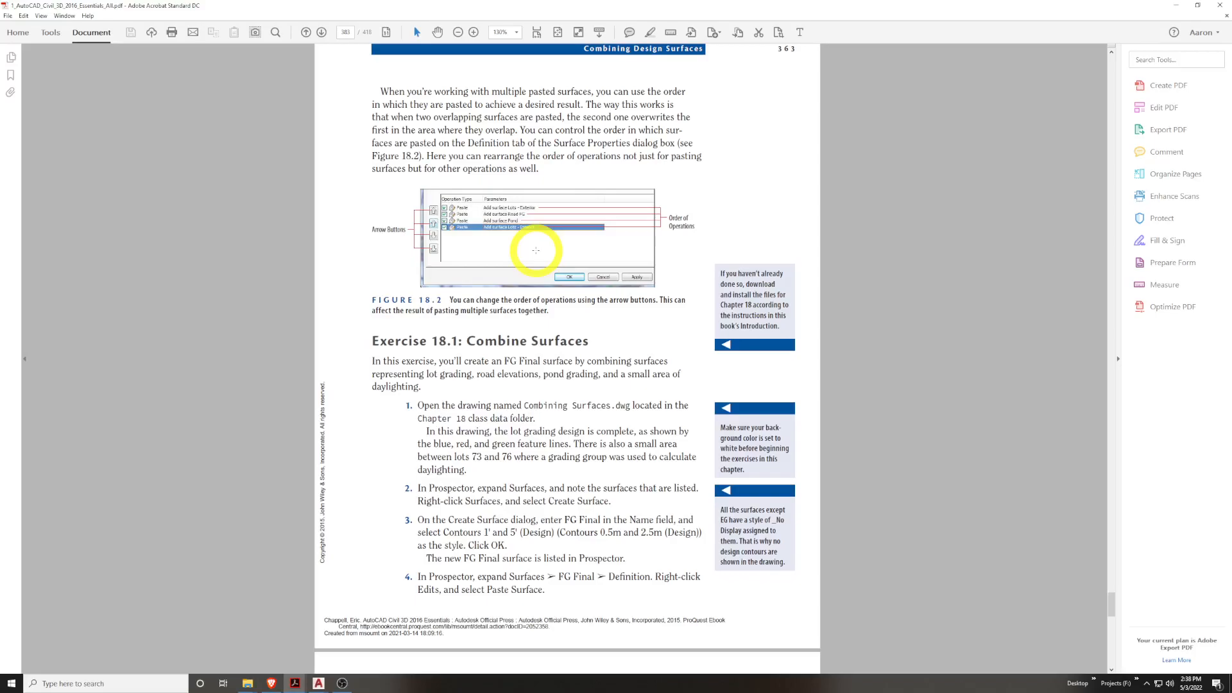
Switch to the course page in the web browser and view the Ch 18 Lab Files folder
key(alt+Tab)
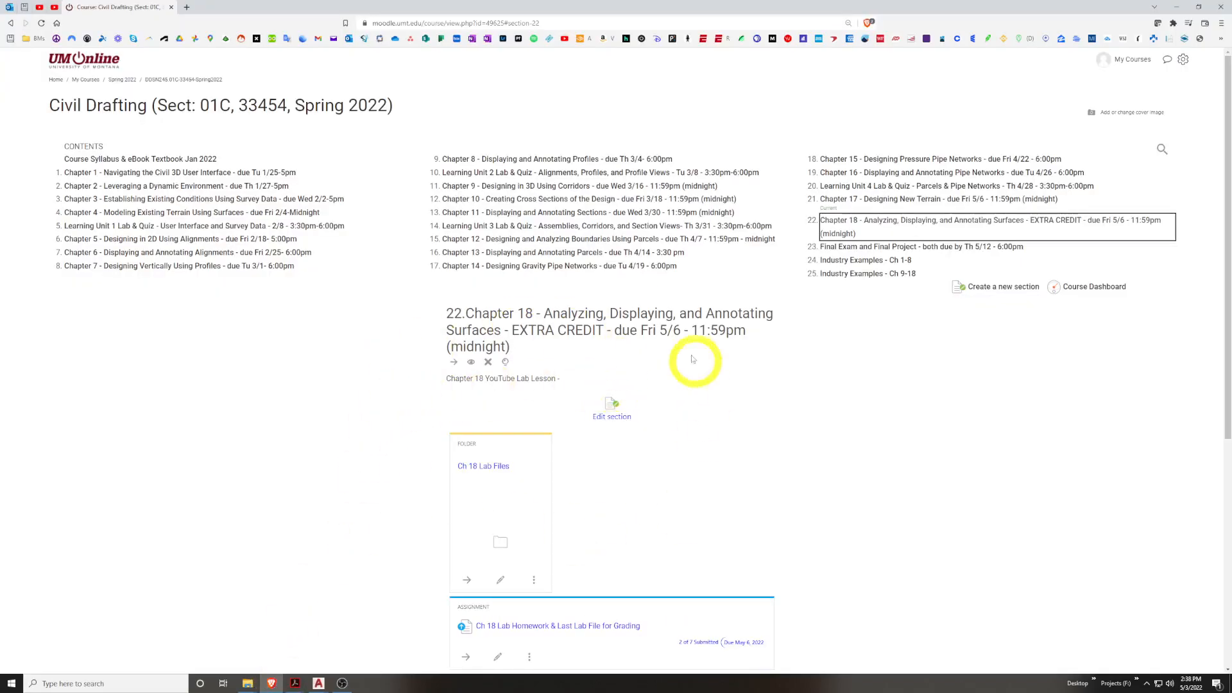
scroll(558, 448, down, 1)
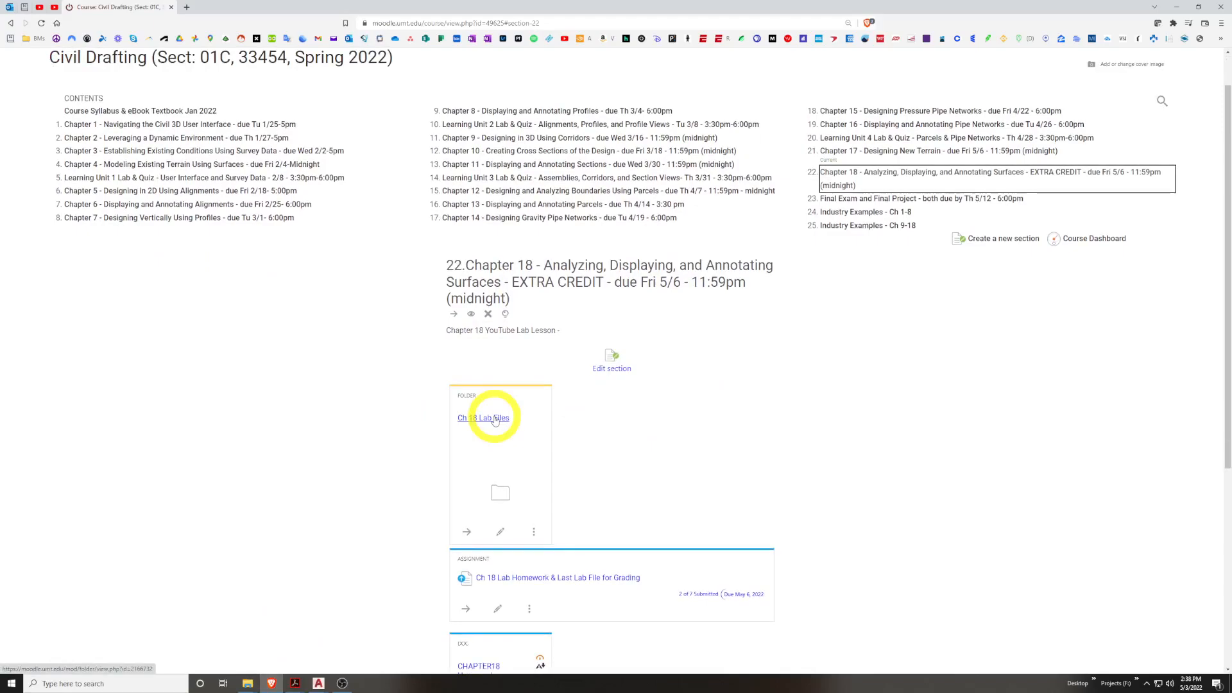
click(495, 420)
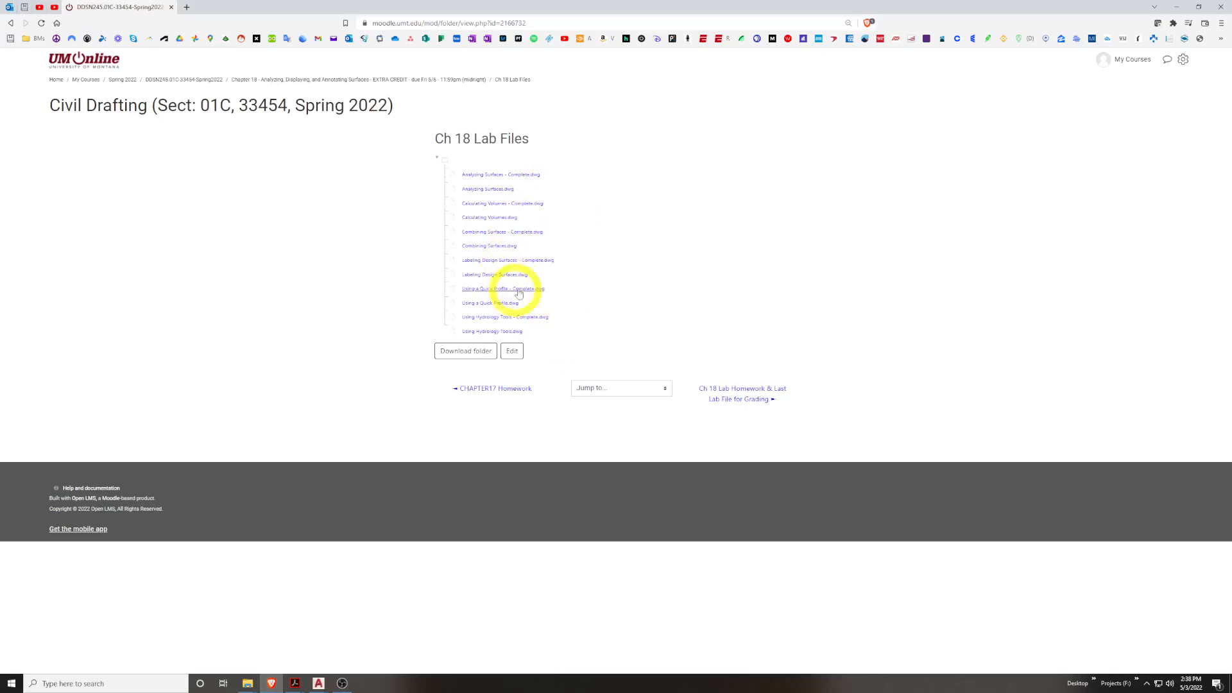
click(11, 23)
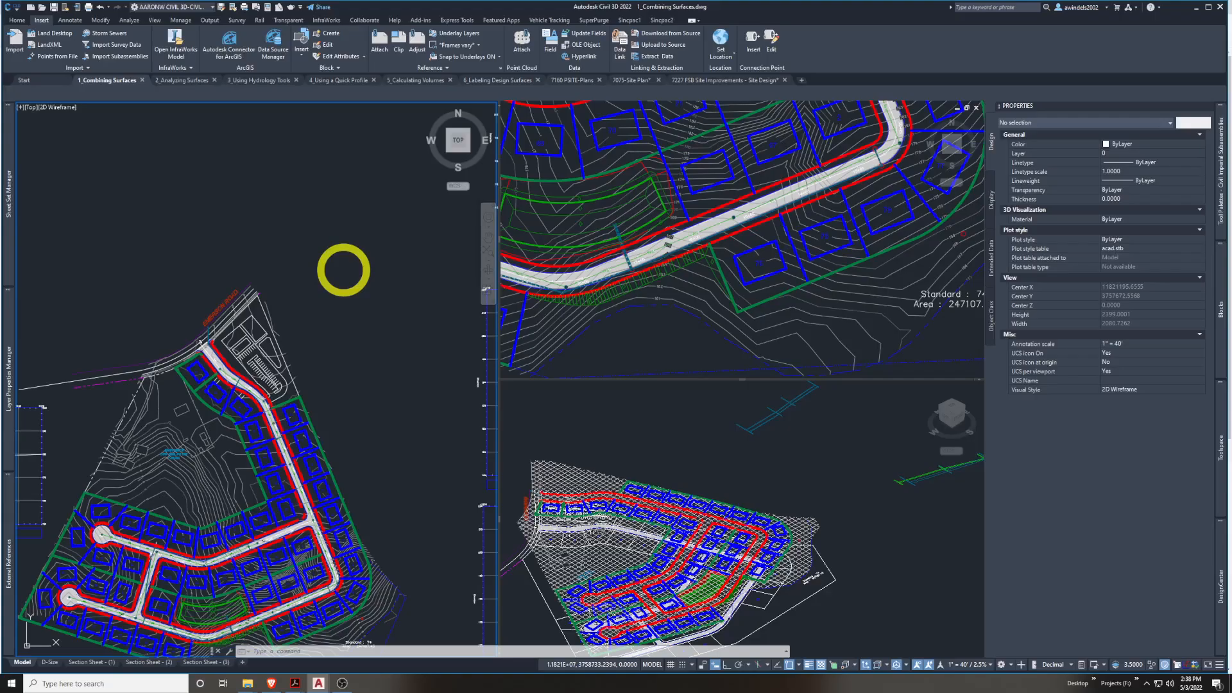
Turn the lineweight display off and back on in the 1_Combining Surfaces drawing
click(357, 299)
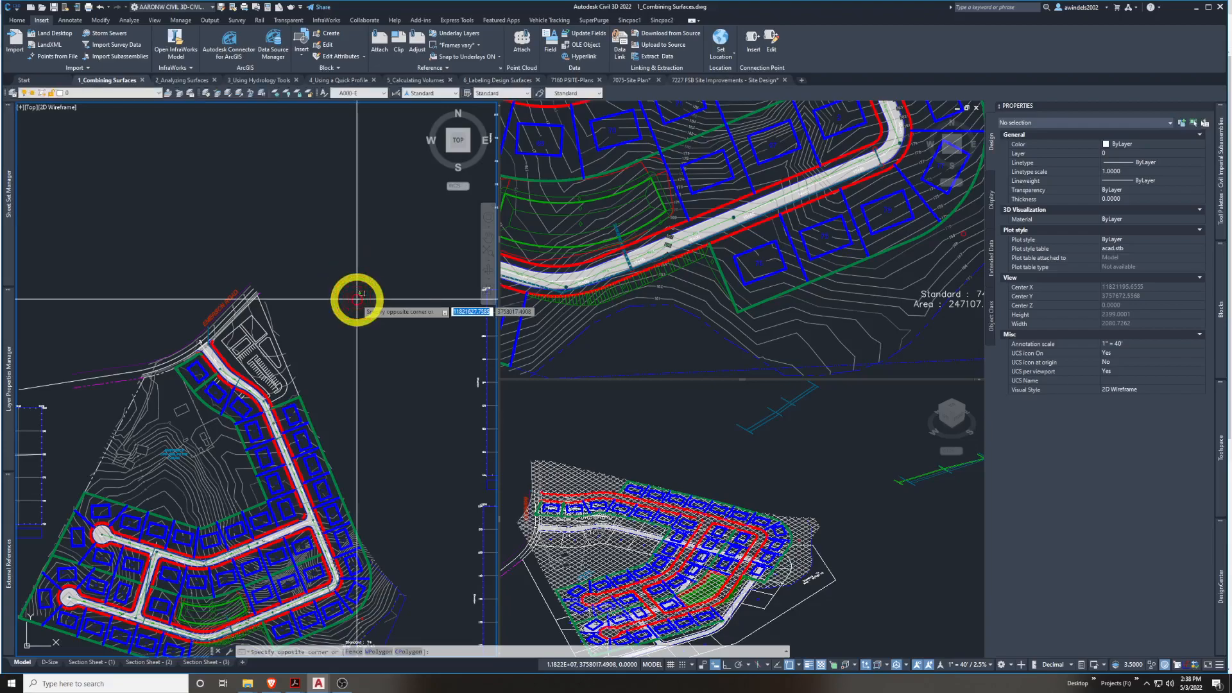
key(Escape)
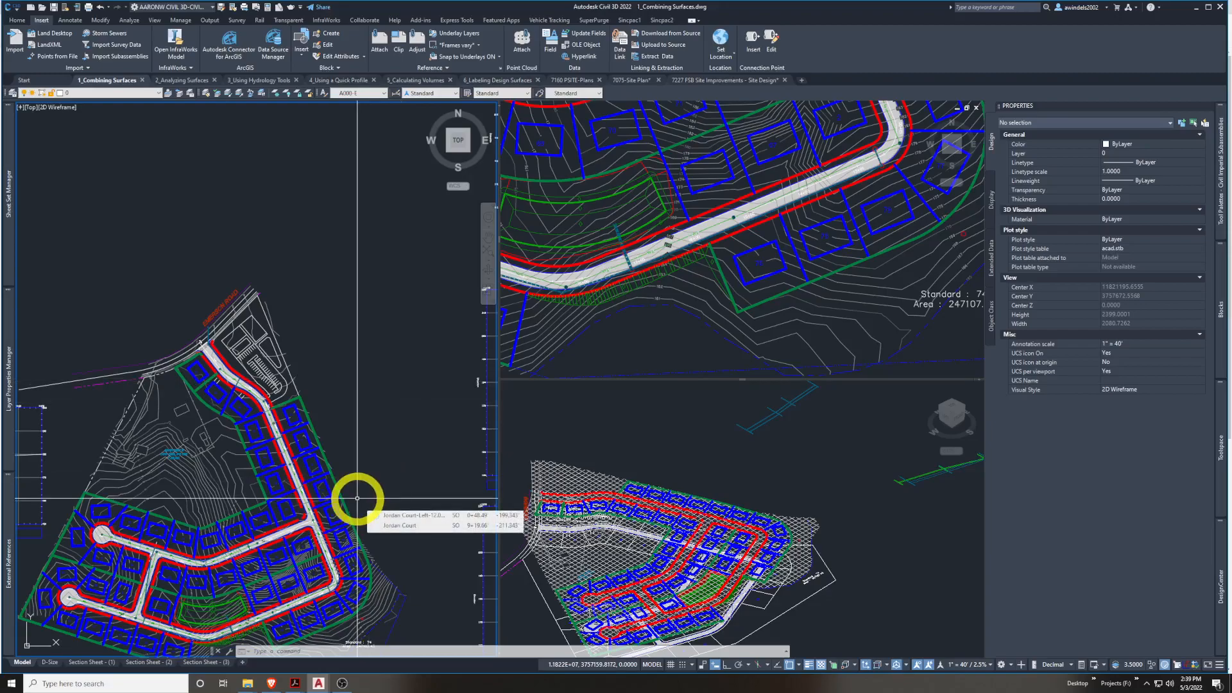
mouse_move(357, 498)
middle_down()
mouse_move(379, 466)
mouse_move(371, 432)
middle_up()
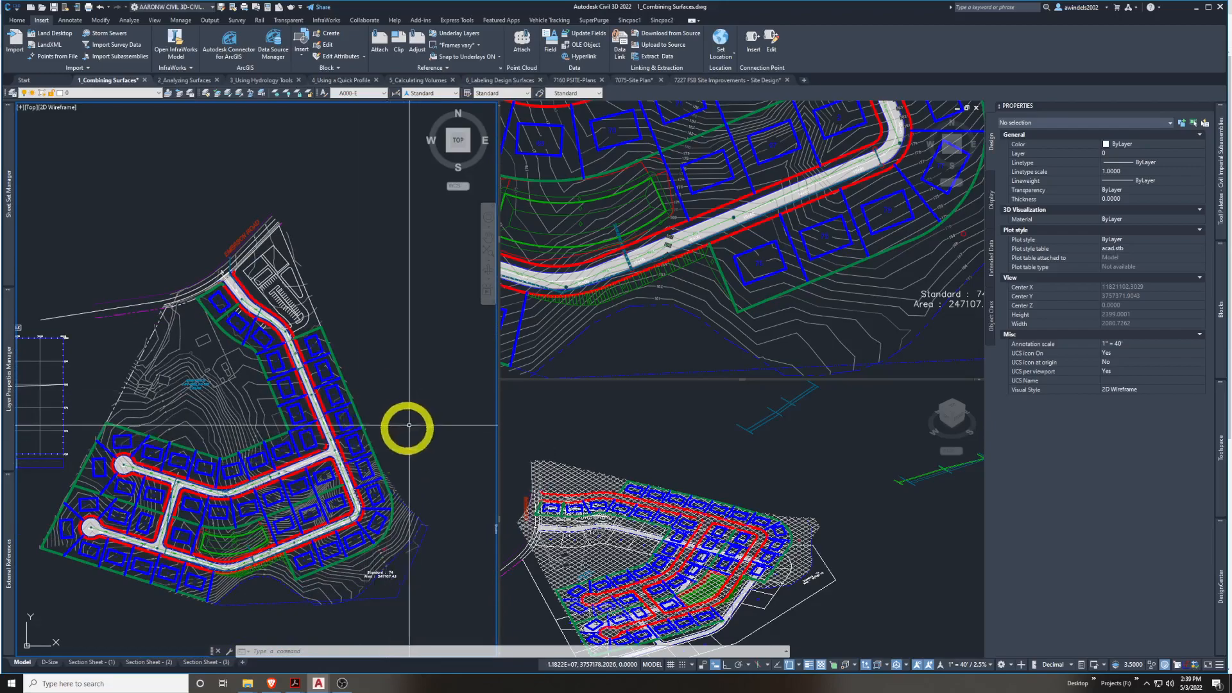
click(808, 665)
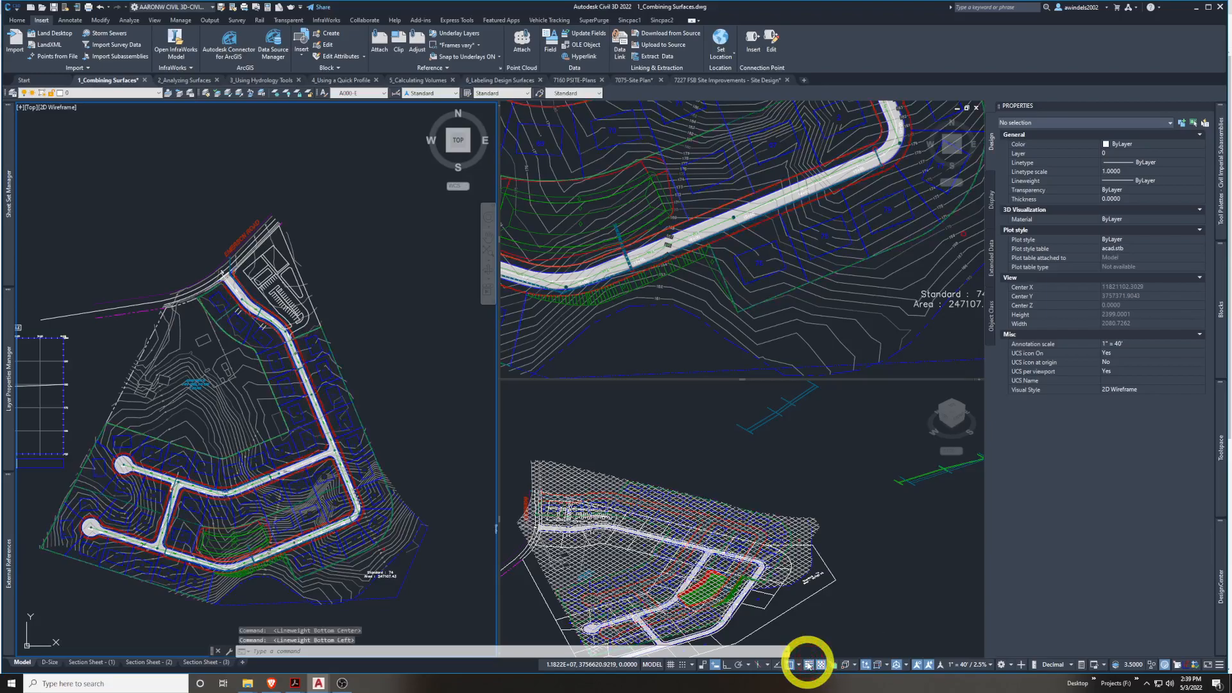
click(808, 665)
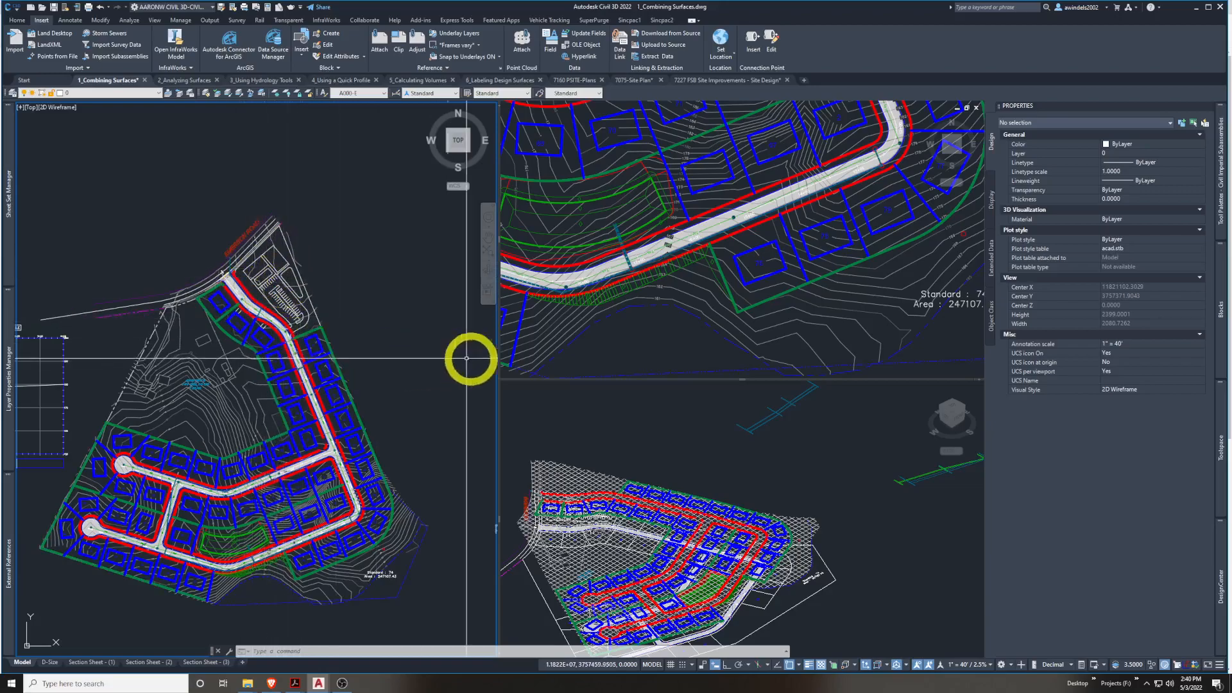
Start a new TIN surface under the drawing's Surfaces collection and name it FG Final
click(1215, 443)
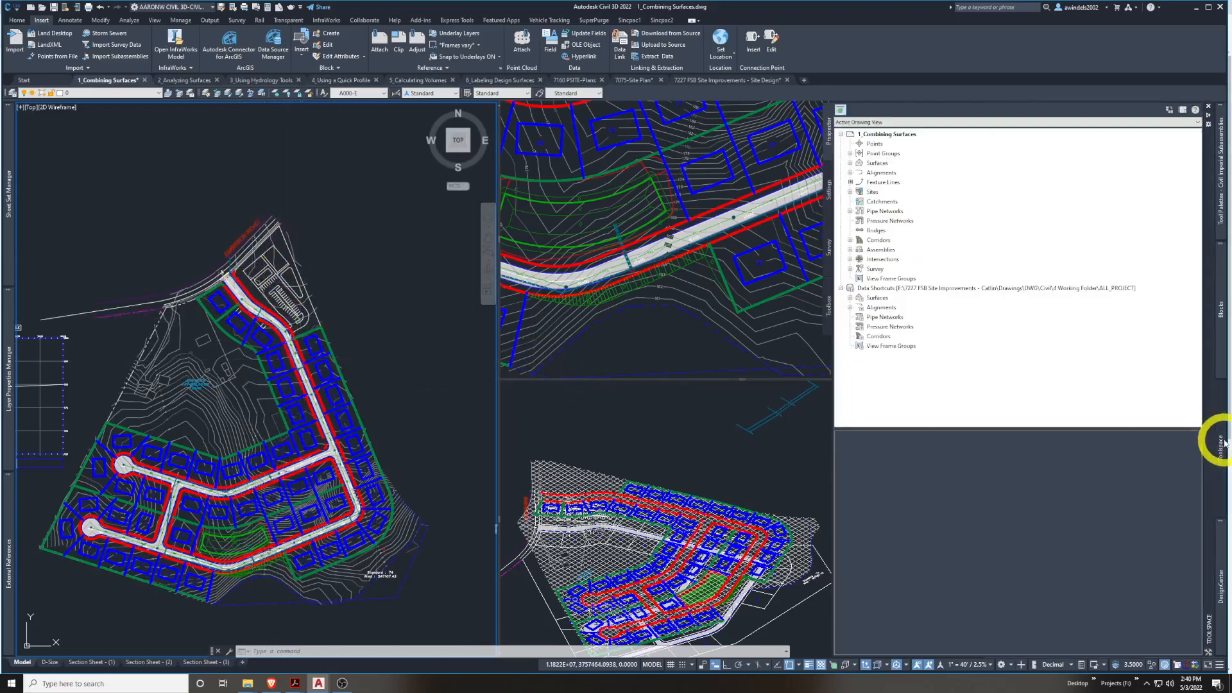
click(850, 163)
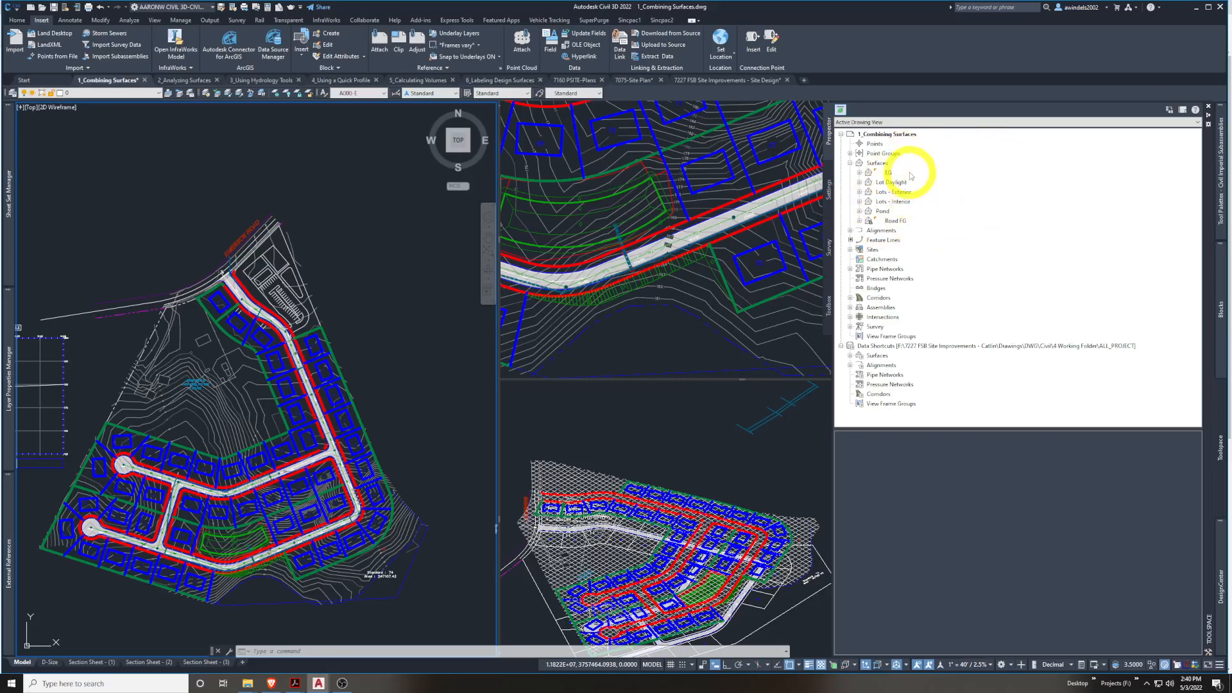
click(886, 164)
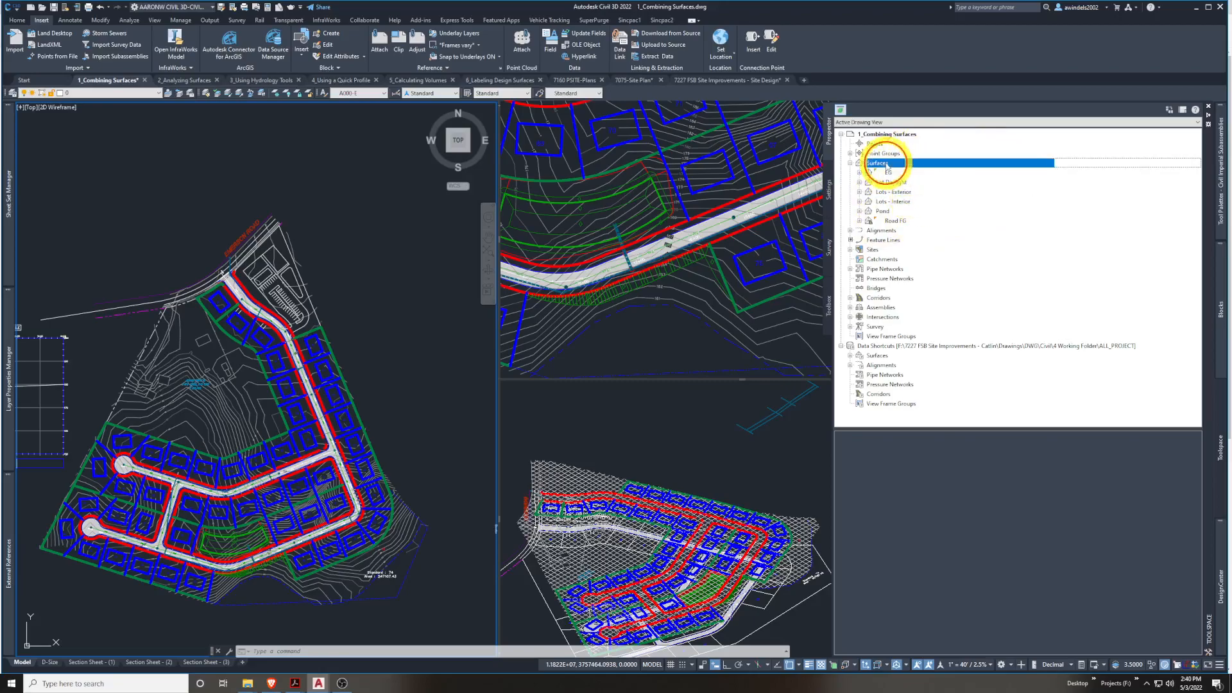
right_click(887, 164)
click(921, 172)
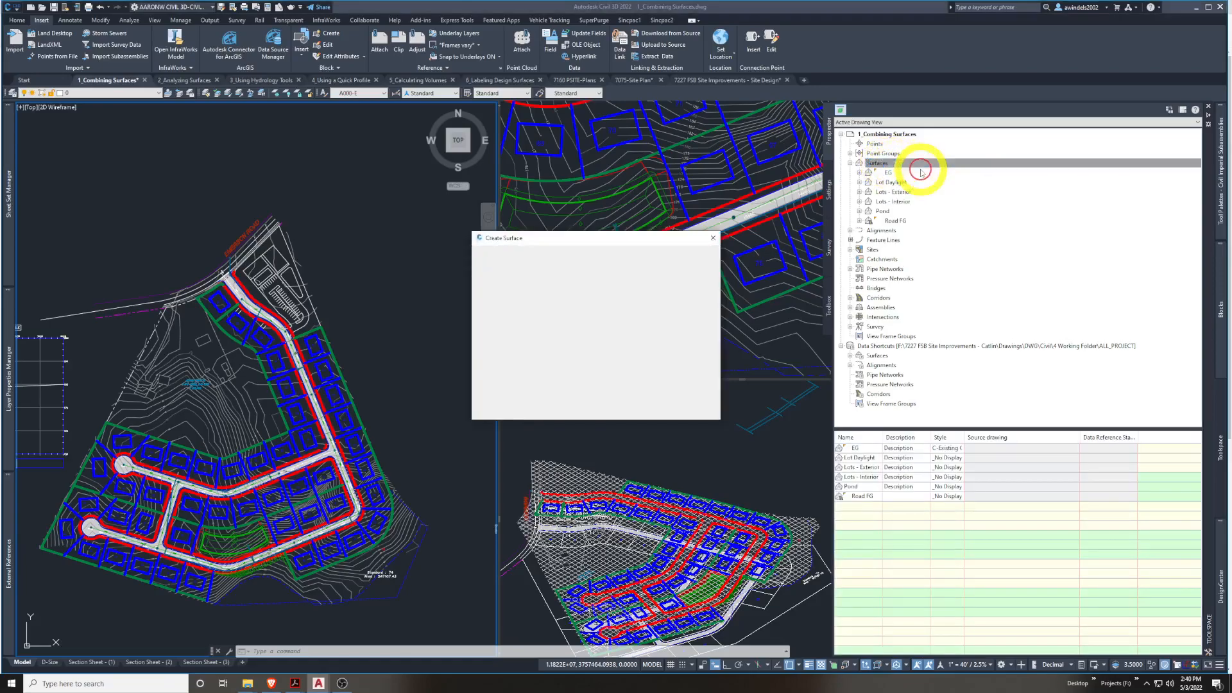
click(668, 299)
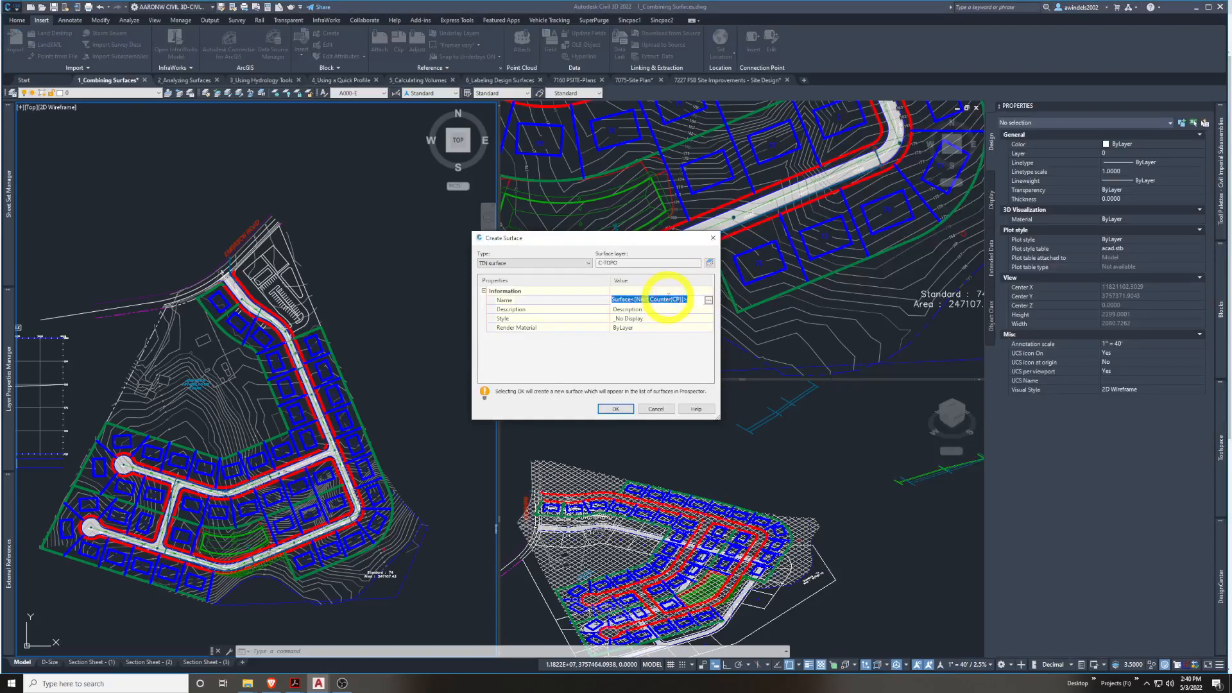
text(FG Final)
Assign the Contours 1' and 5' (Design) style to the new surface and create it
click(646, 309)
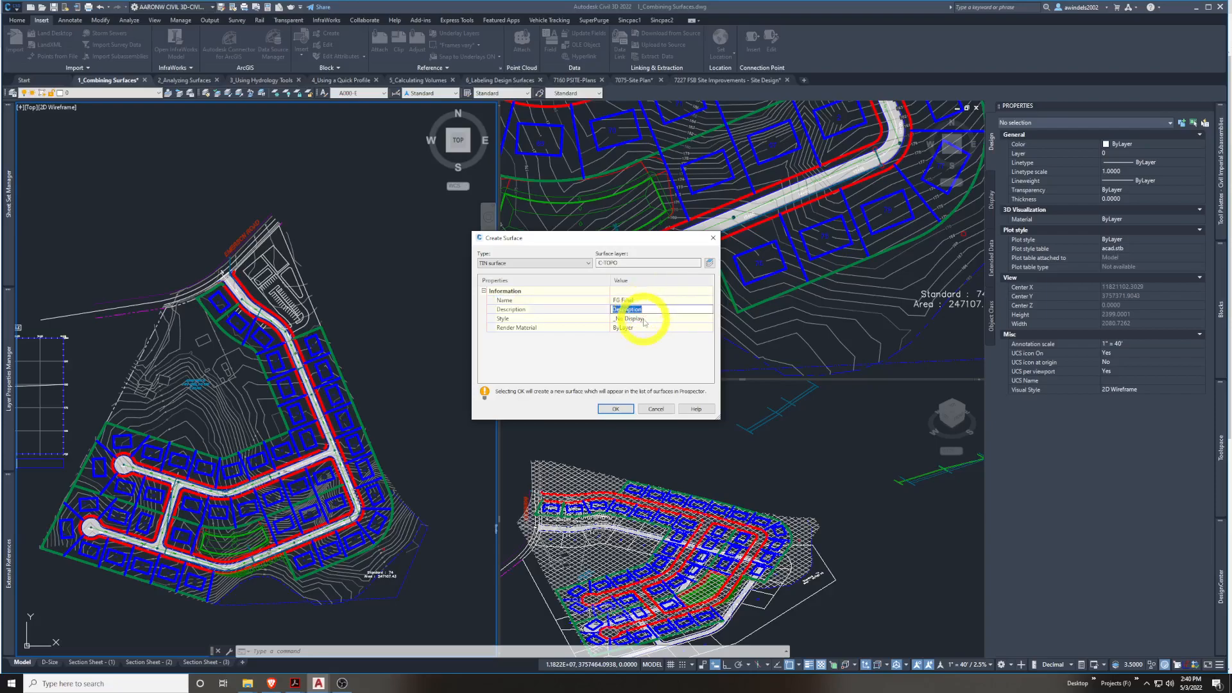
click(643, 319)
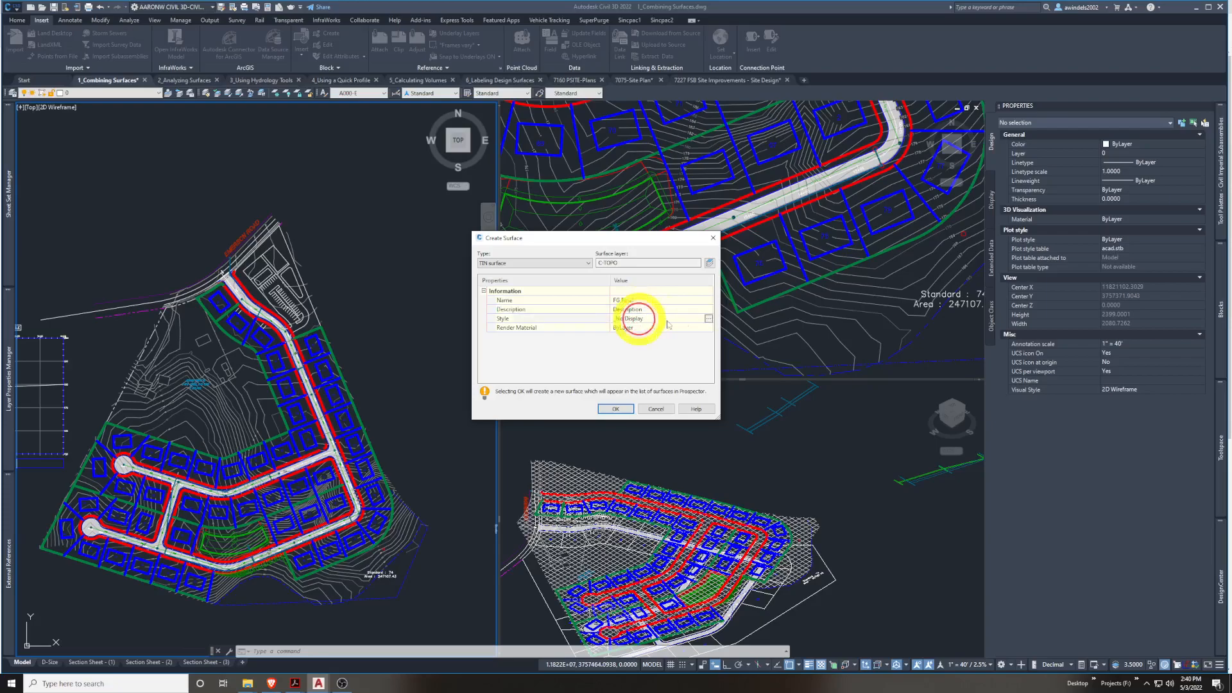
click(709, 319)
click(603, 175)
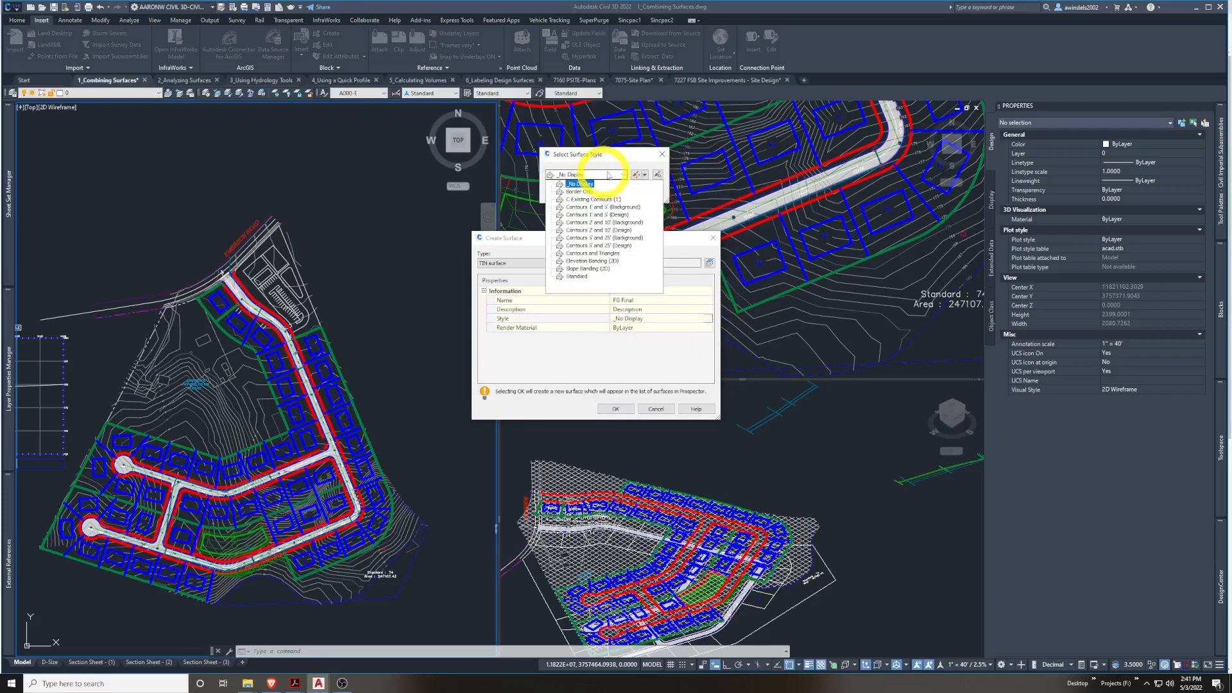
click(608, 215)
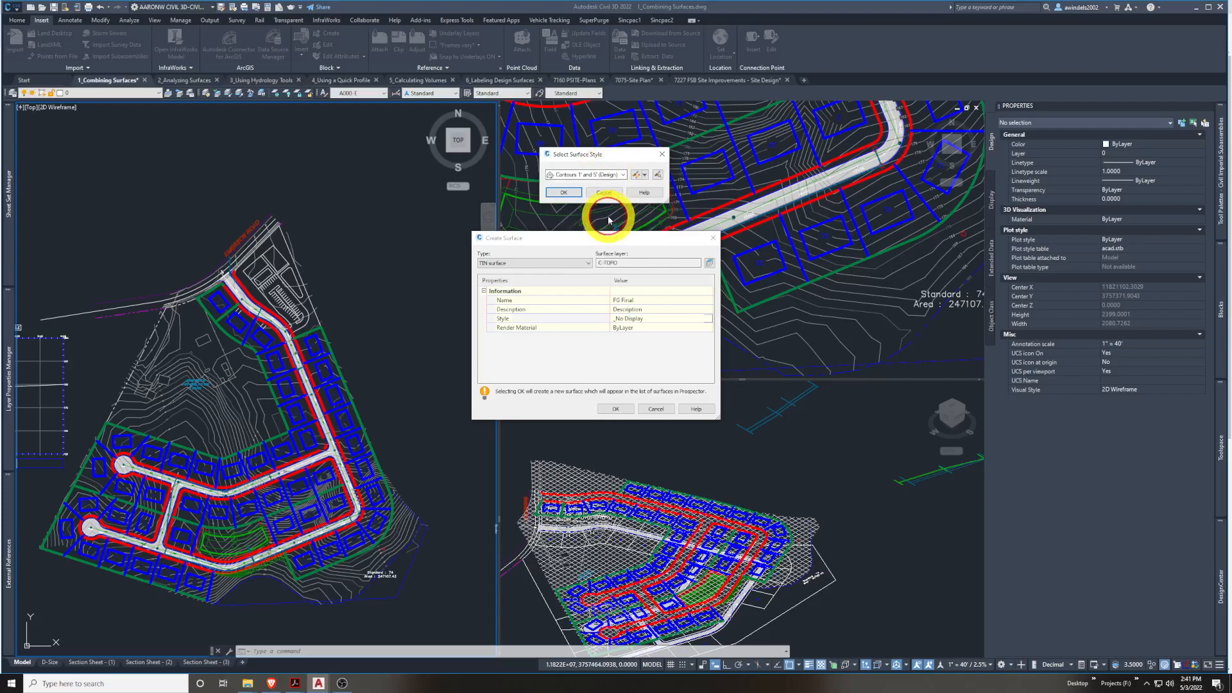
click(573, 193)
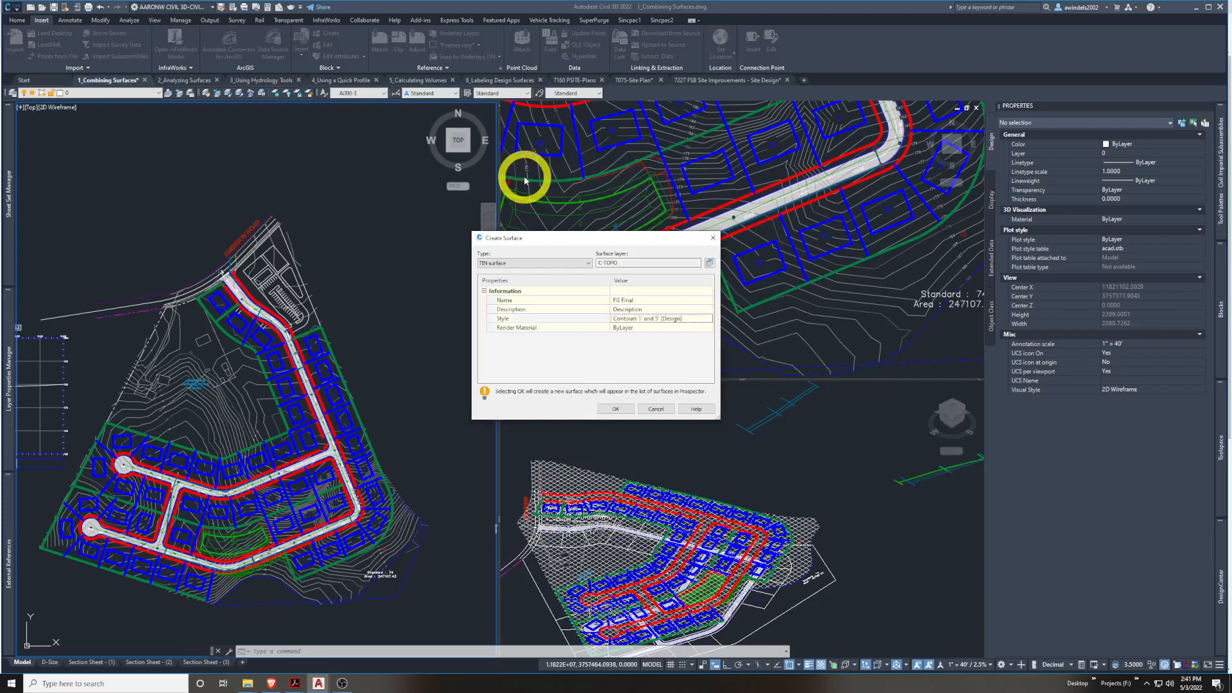
click(616, 409)
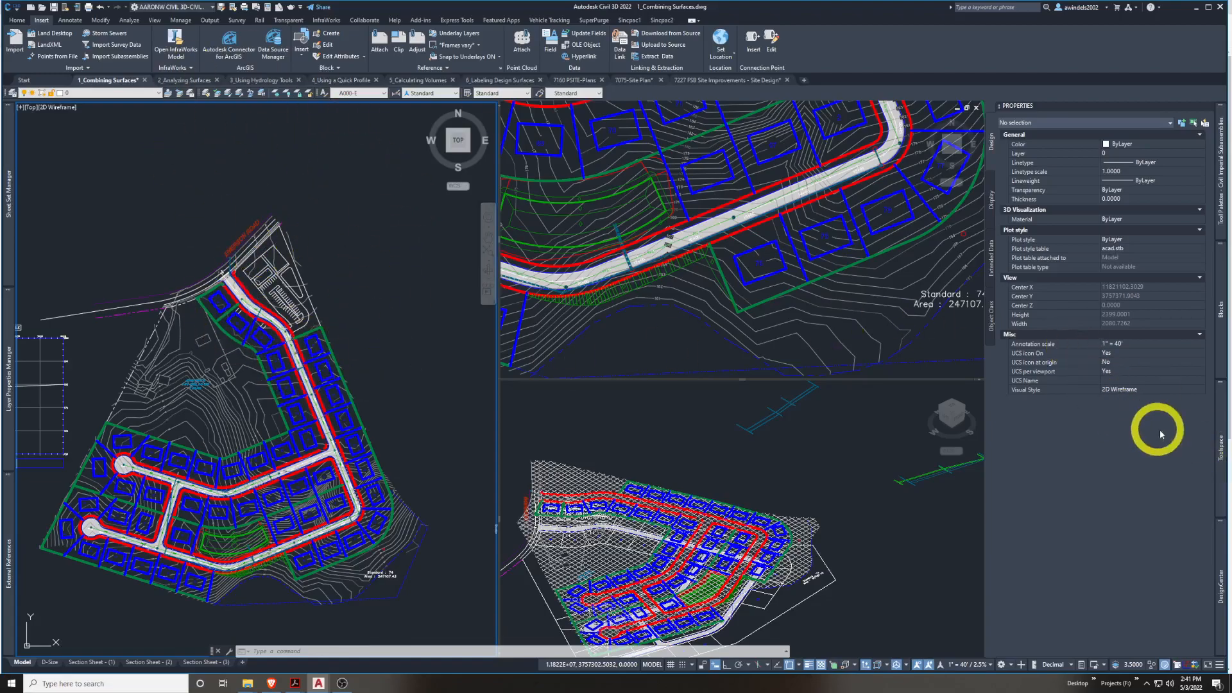
mouse_move(1224, 452)
click(855, 163)
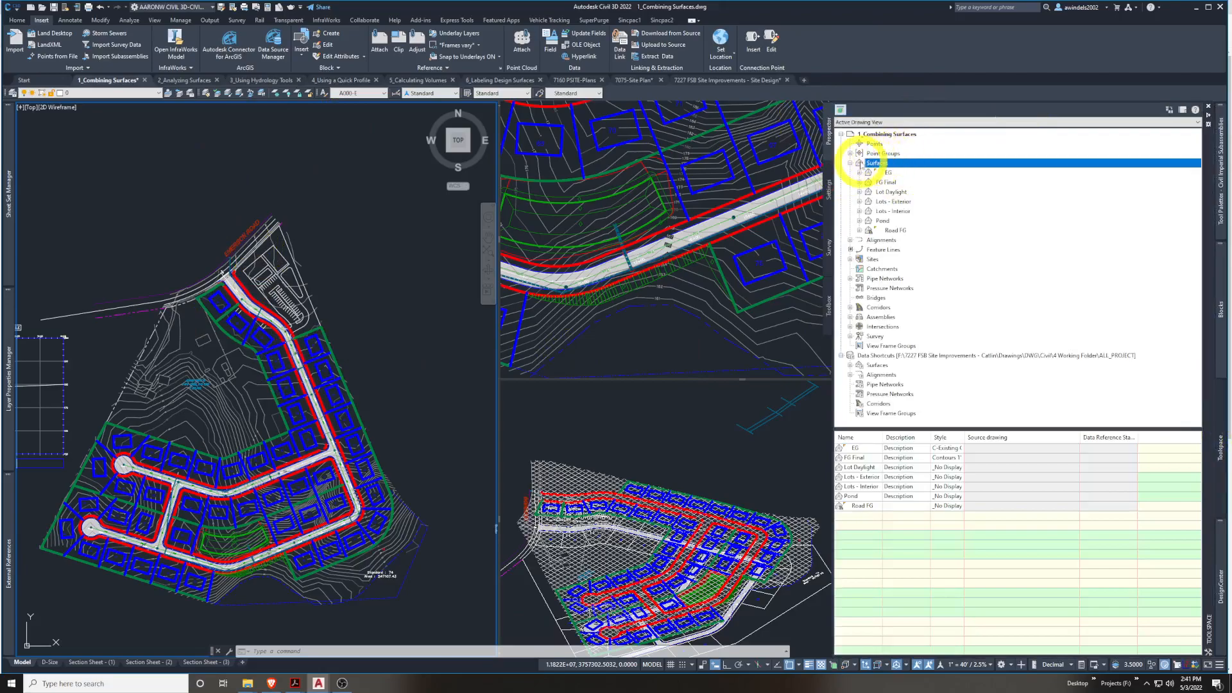
click(850, 163)
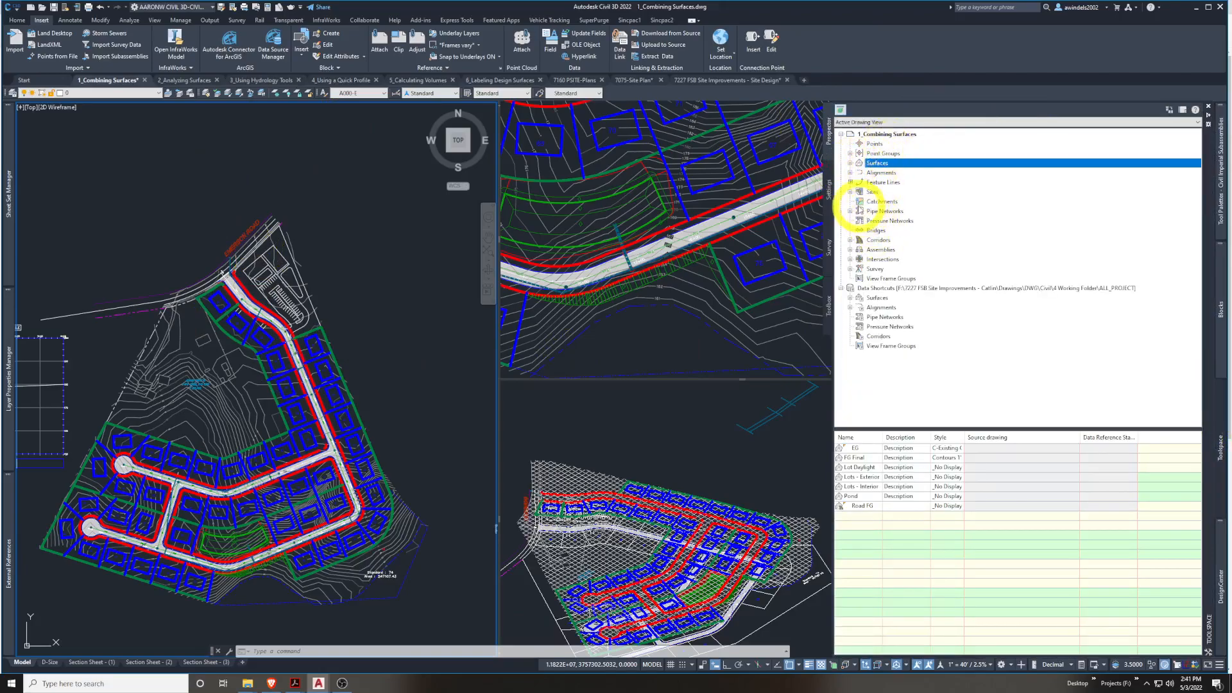
double_click(888, 211)
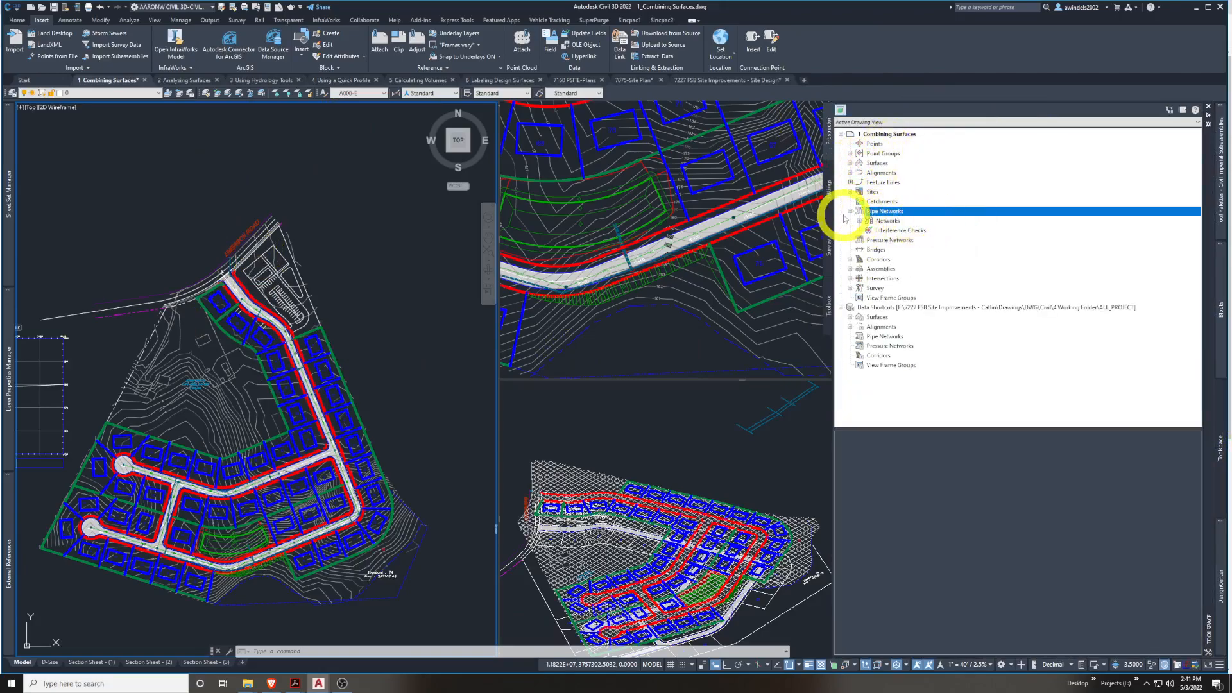
right_click(898, 222)
click(996, 206)
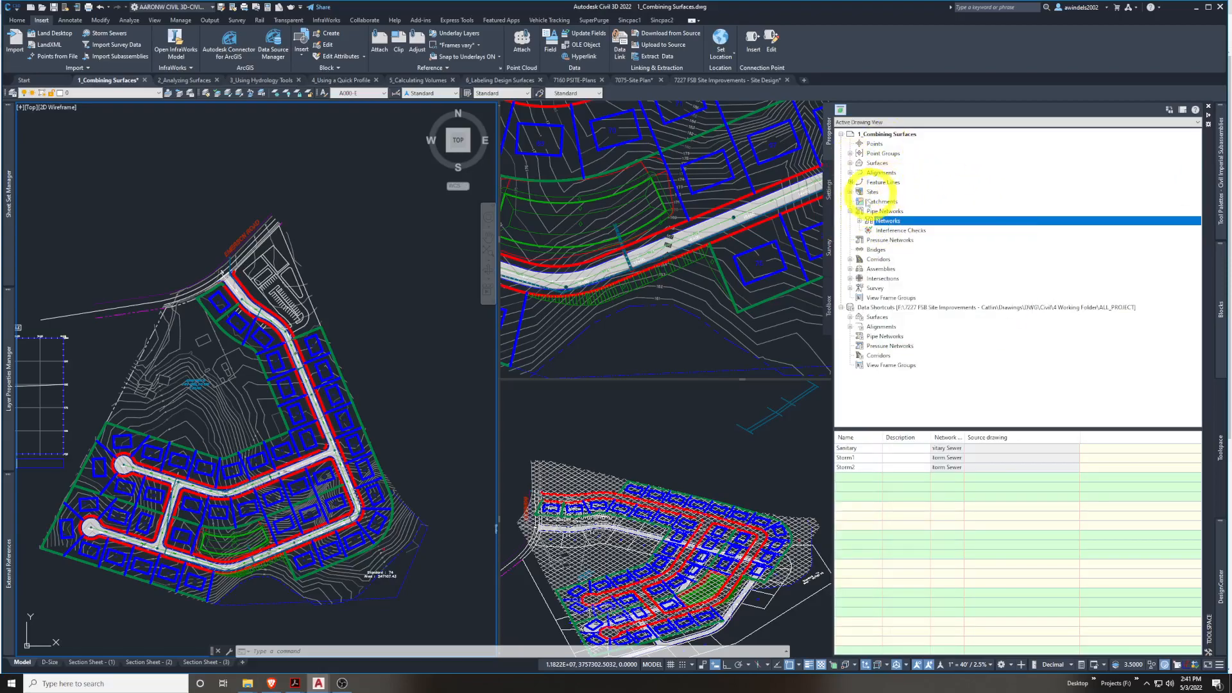
click(850, 211)
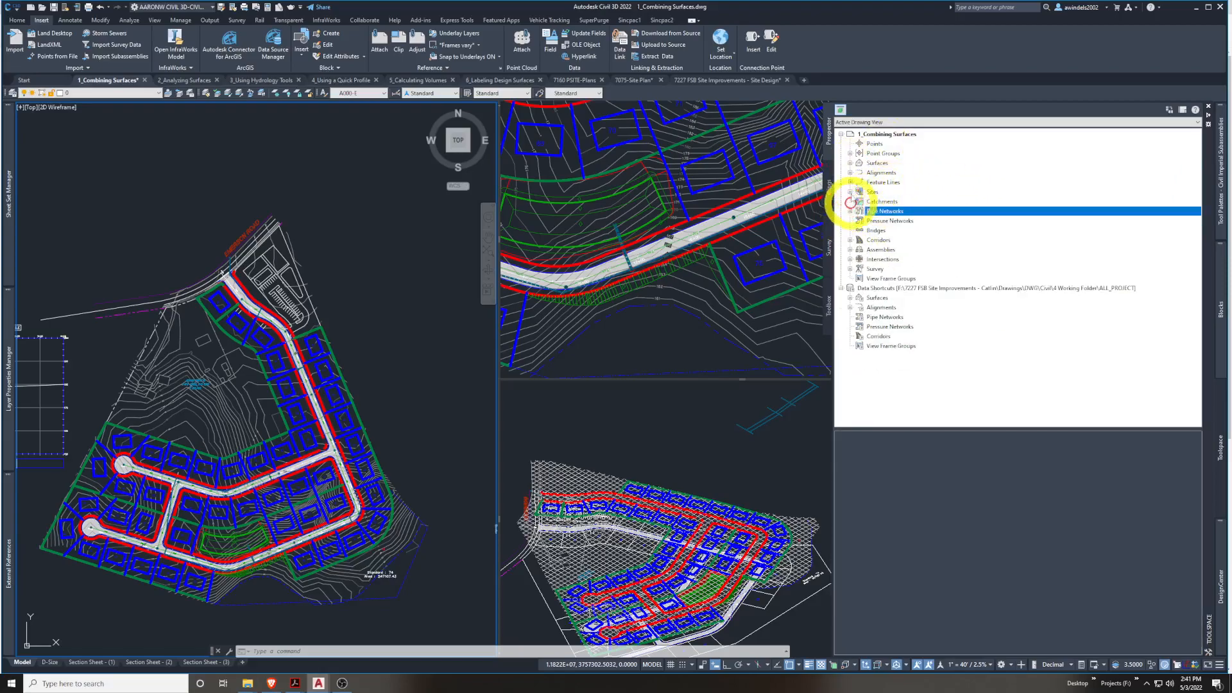
Expand the FG Final surface and its Definition under the drawing's Surfaces collection
click(851, 163)
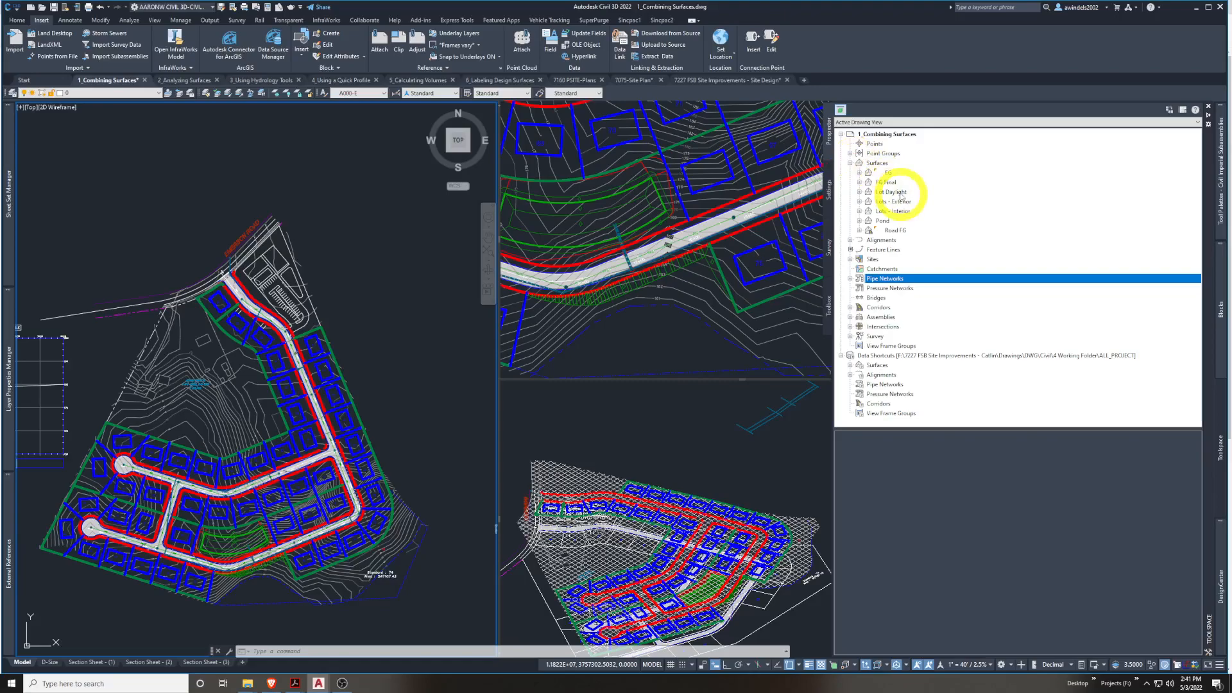
click(884, 182)
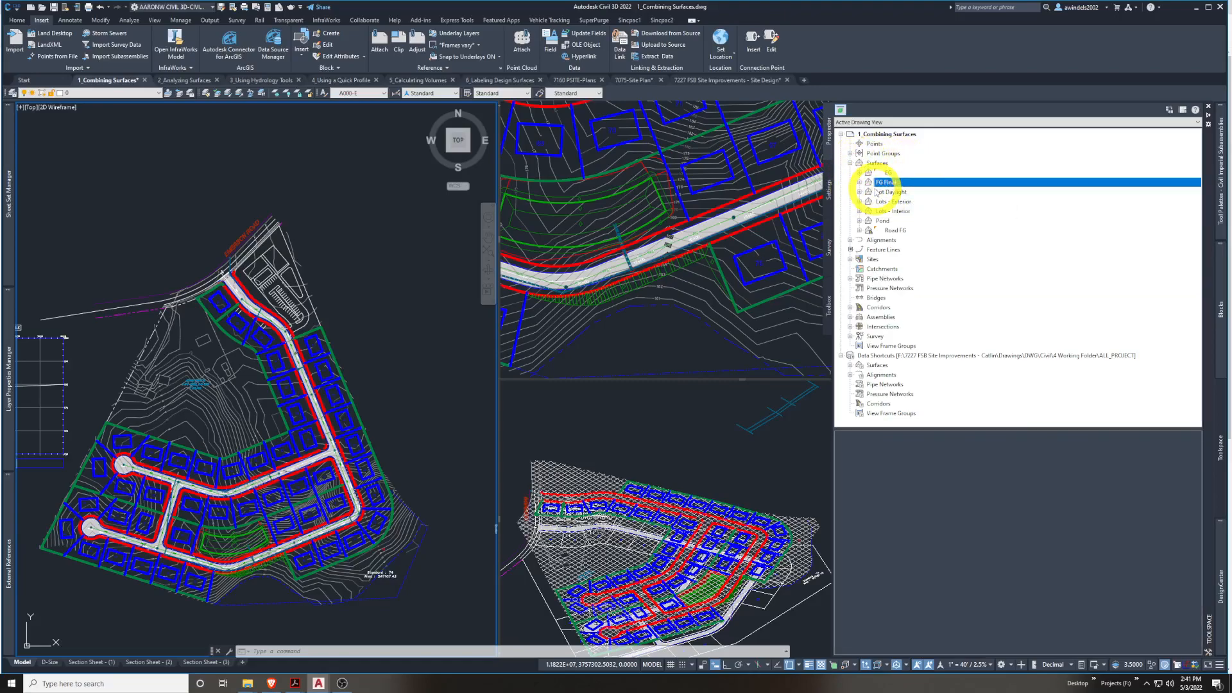
click(877, 182)
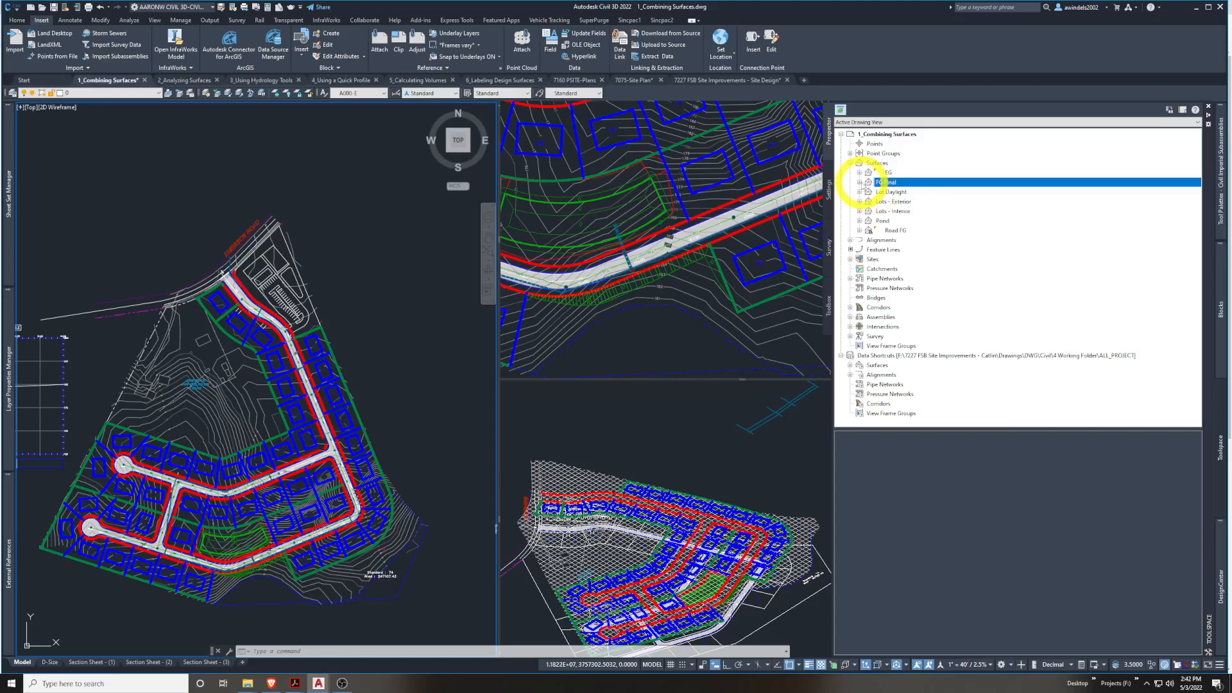
click(860, 182)
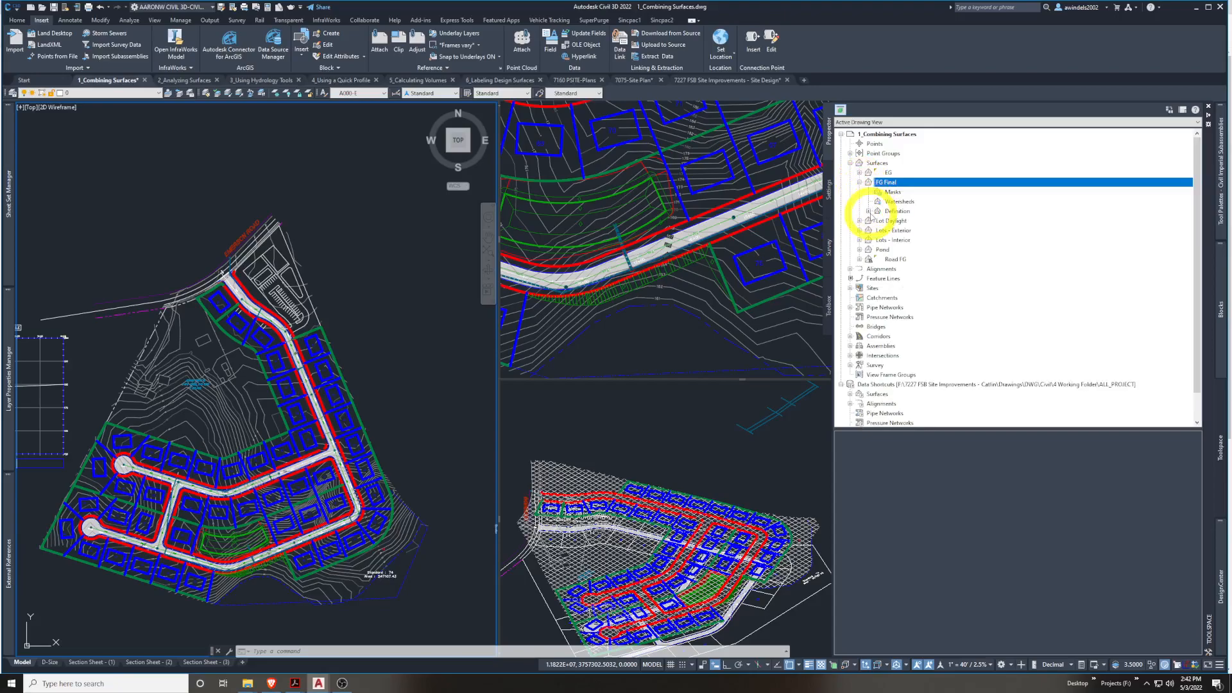
click(869, 211)
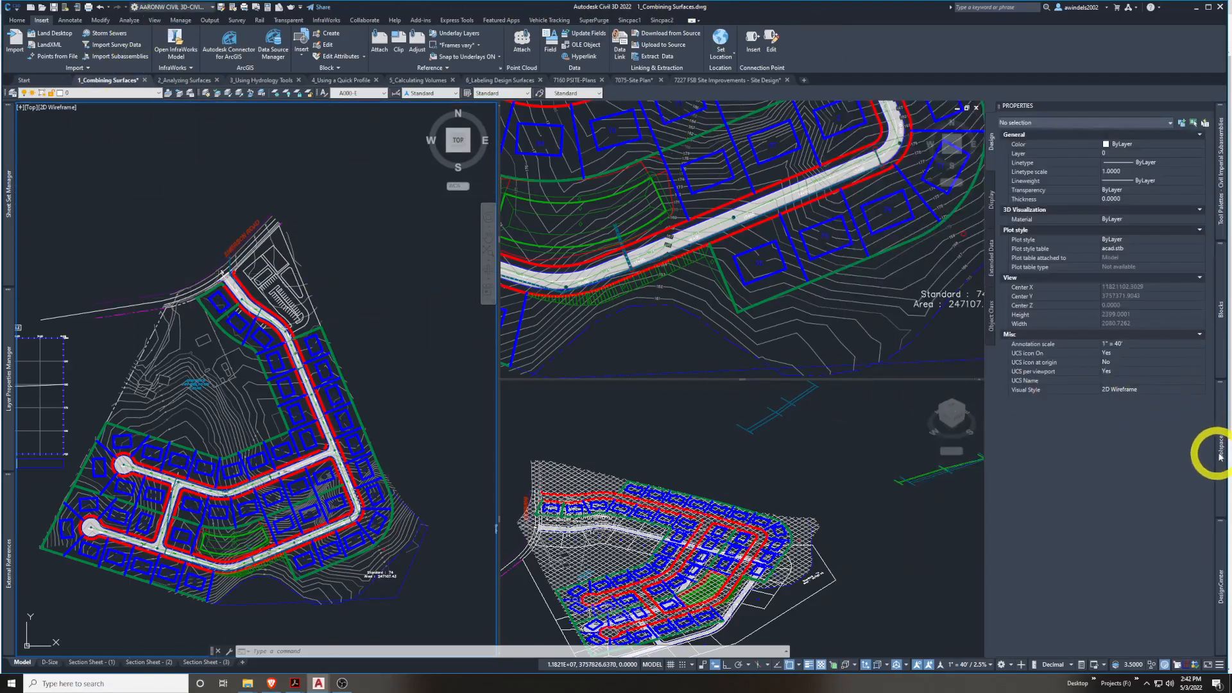
mouse_move(1219, 451)
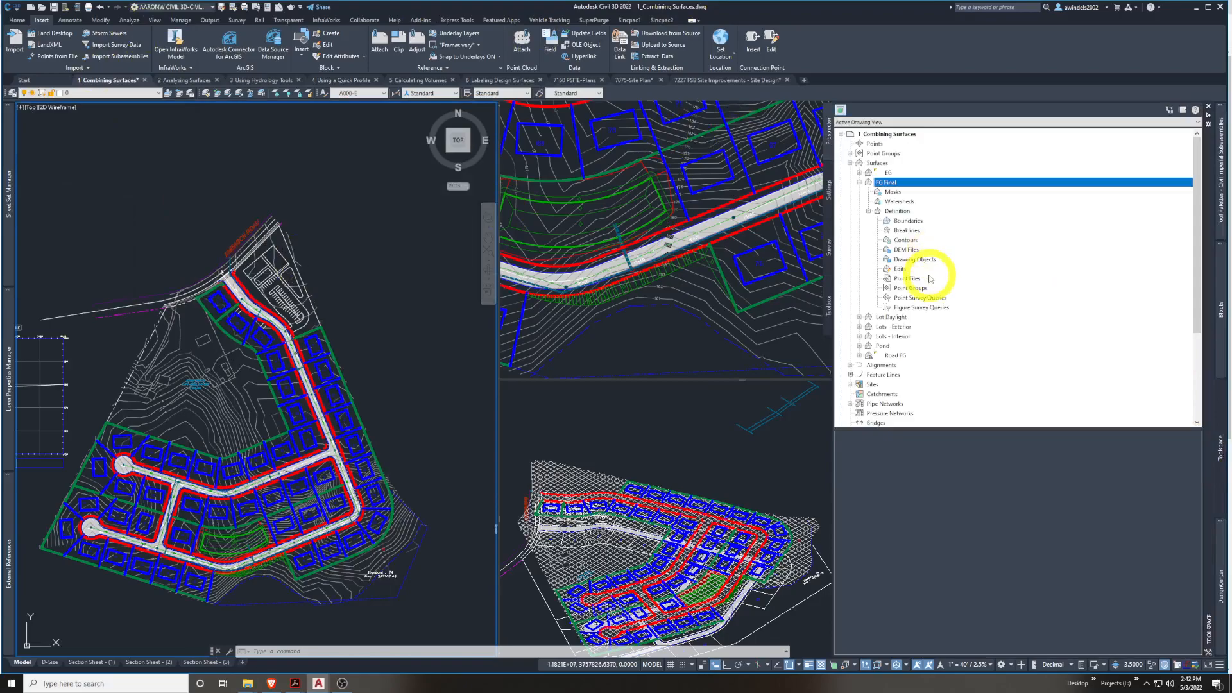
Review the edit operations in the FG Final definition and the data and edit commands available for the EG surface
click(903, 270)
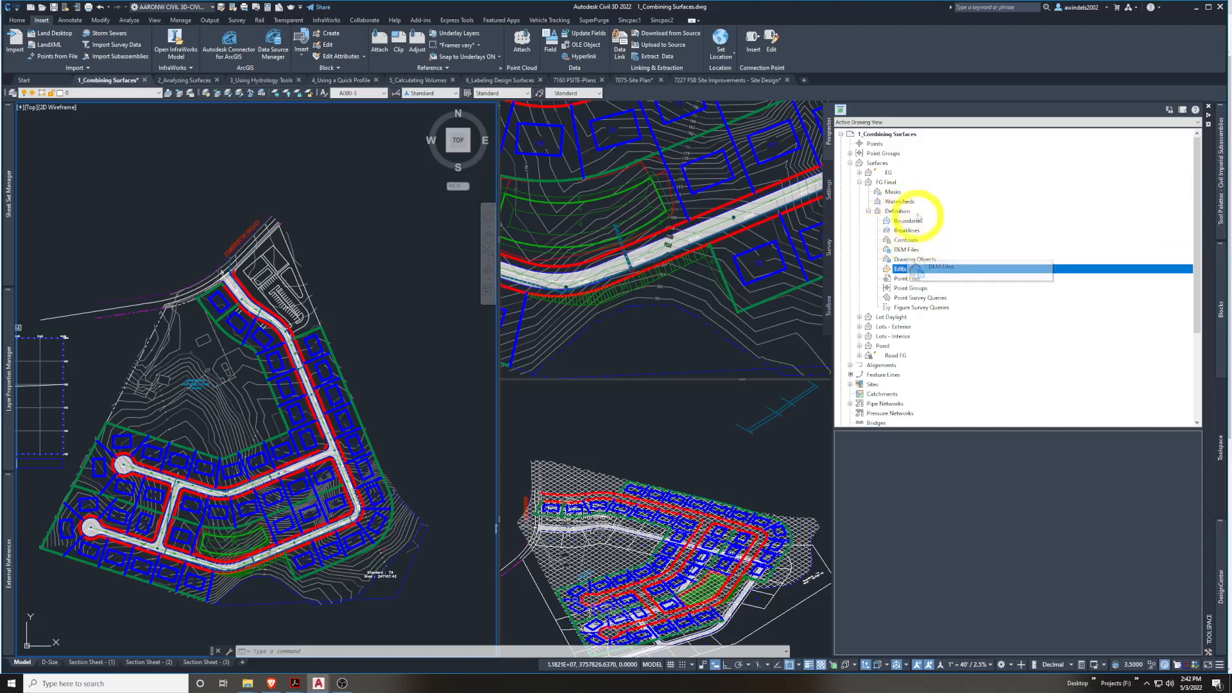
click(909, 260)
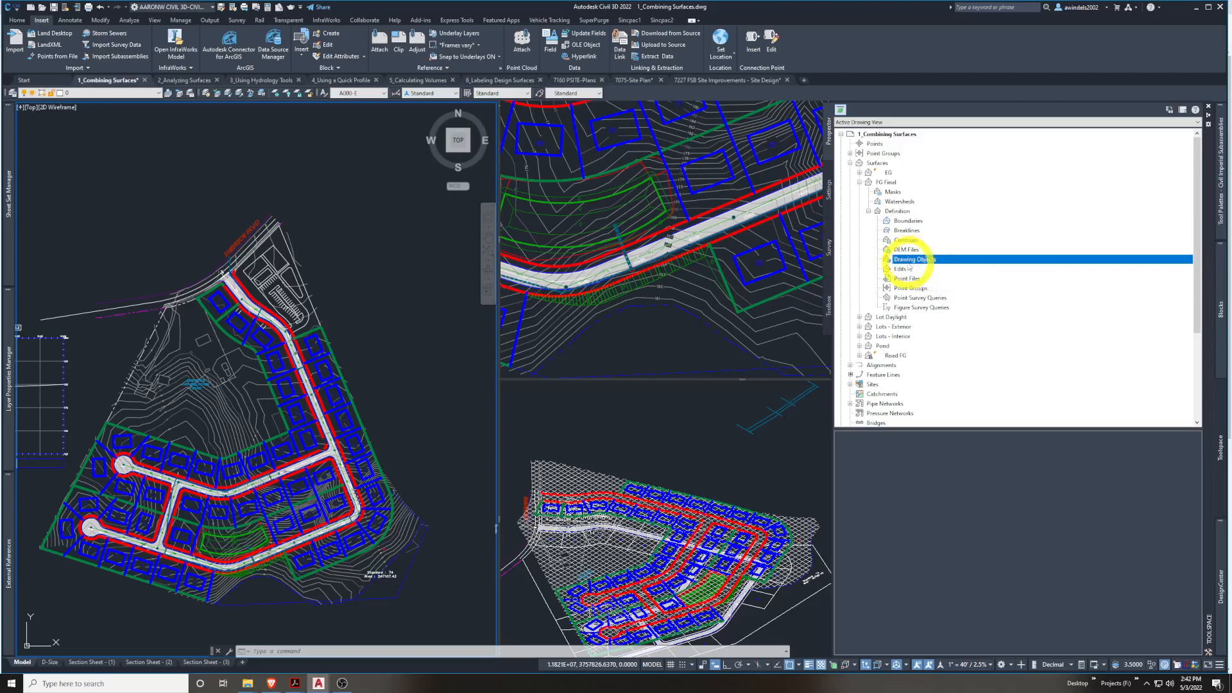
click(901, 269)
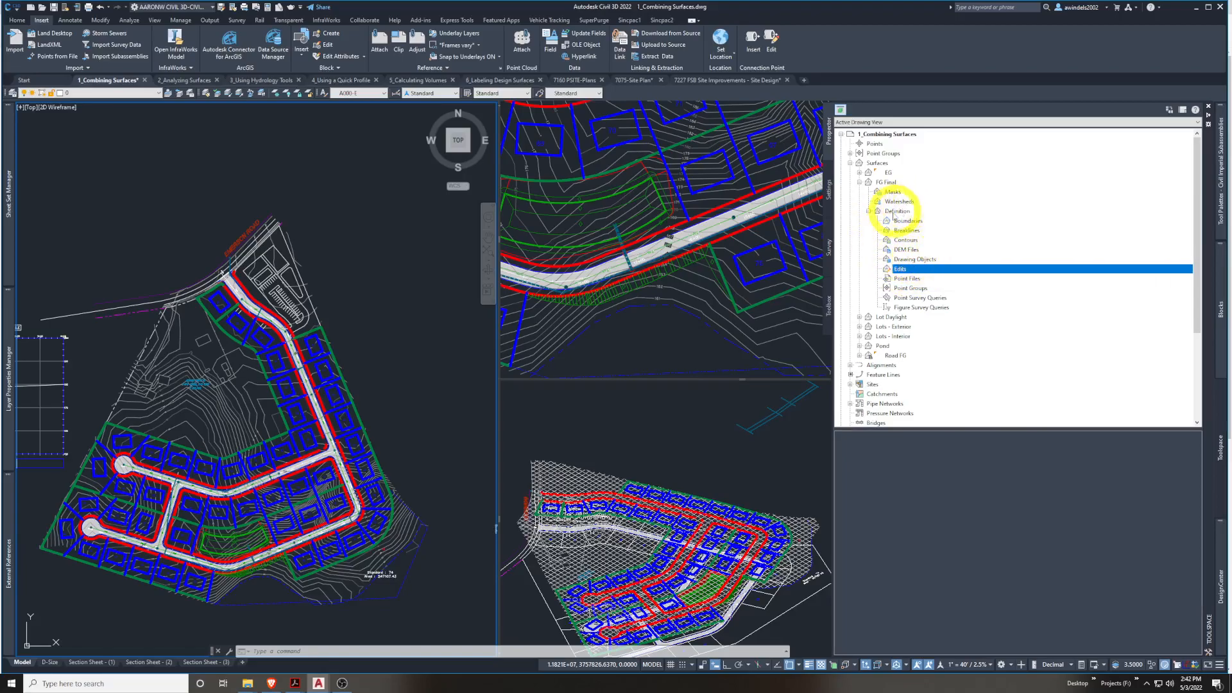
click(908, 279)
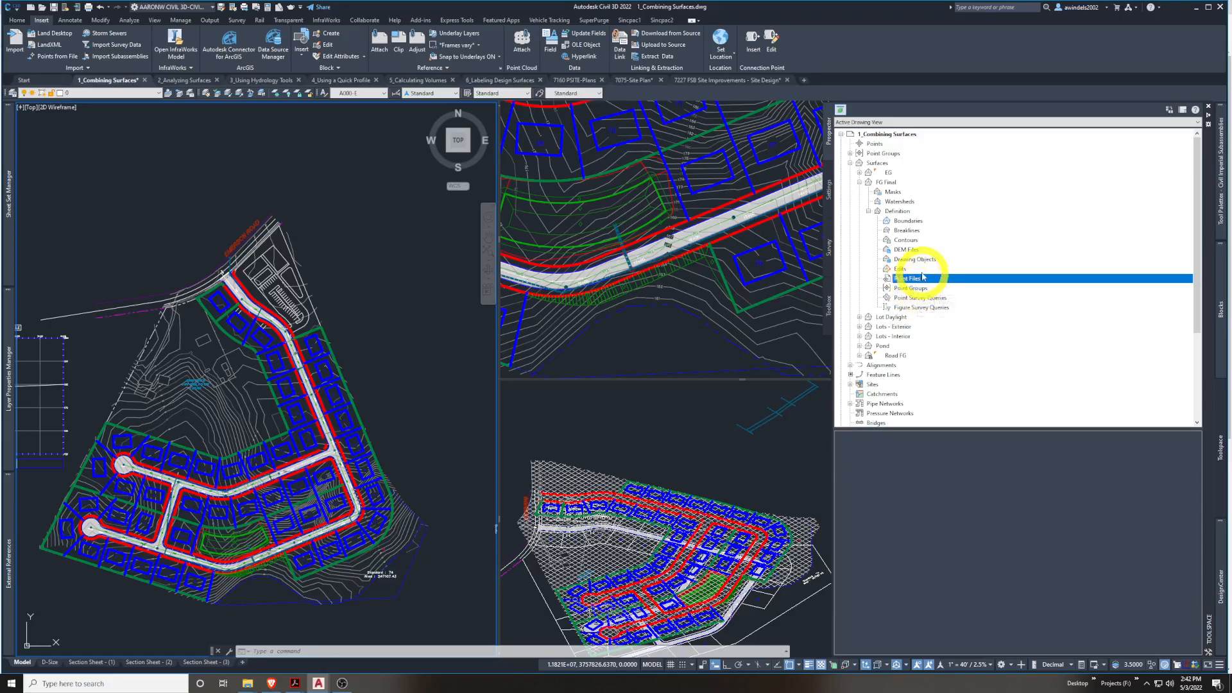
click(907, 270)
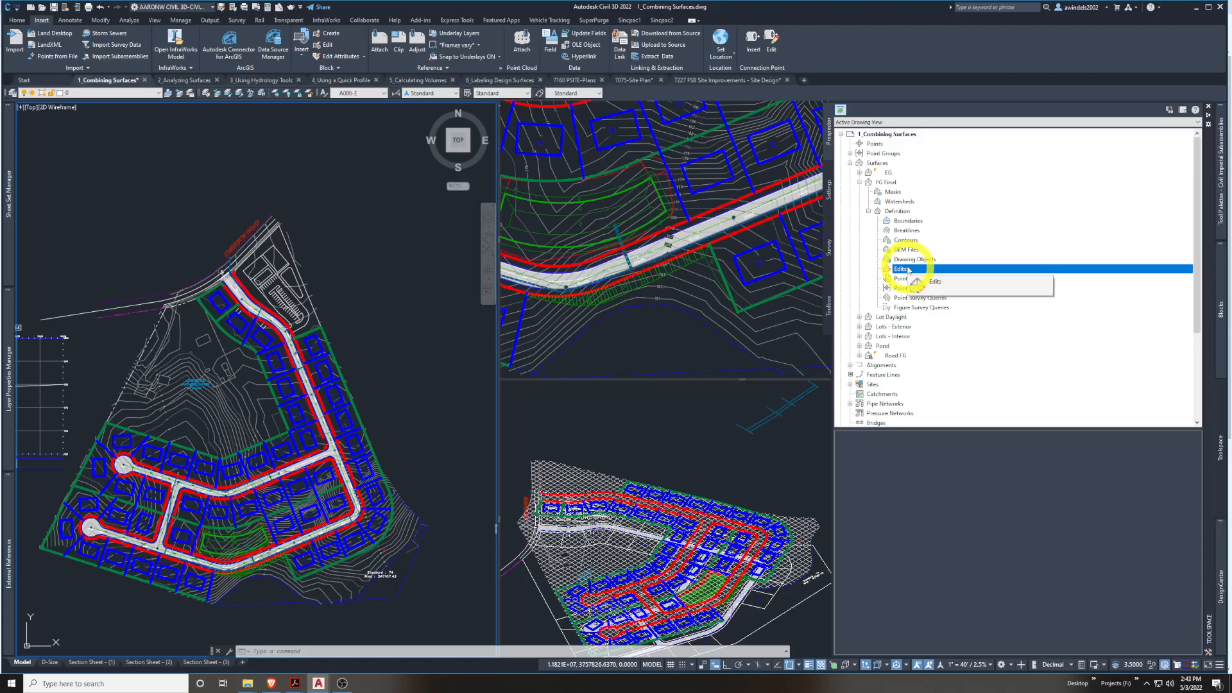
right_click(909, 270)
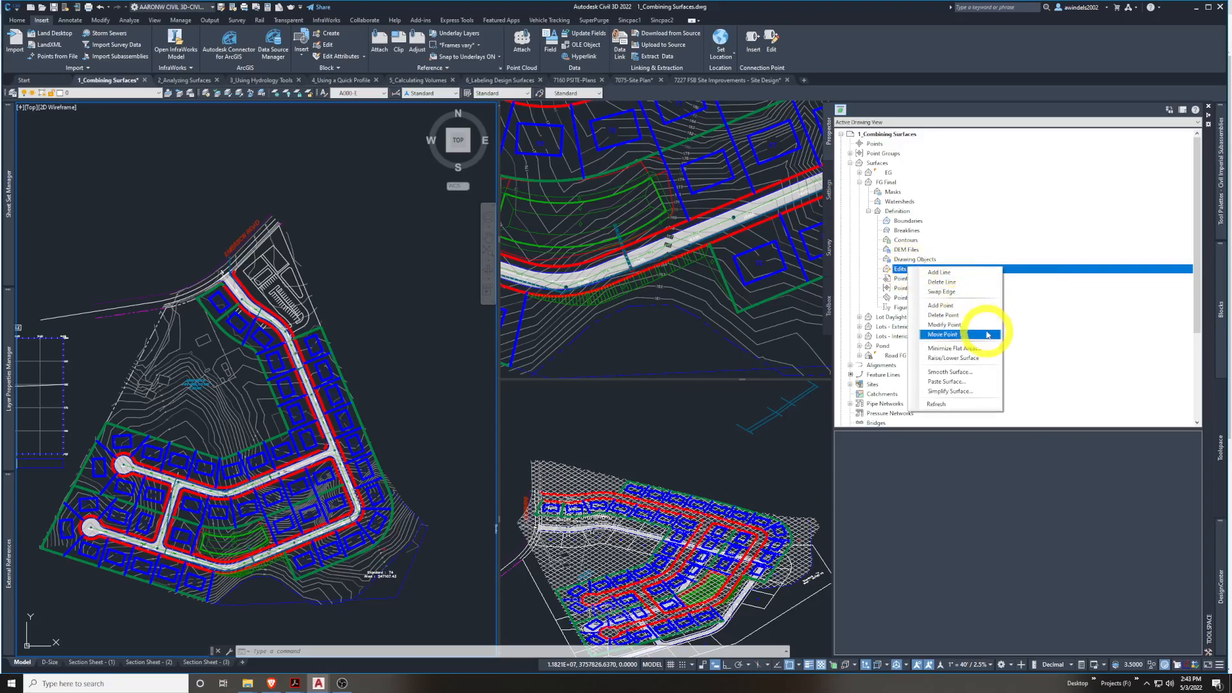
click(964, 335)
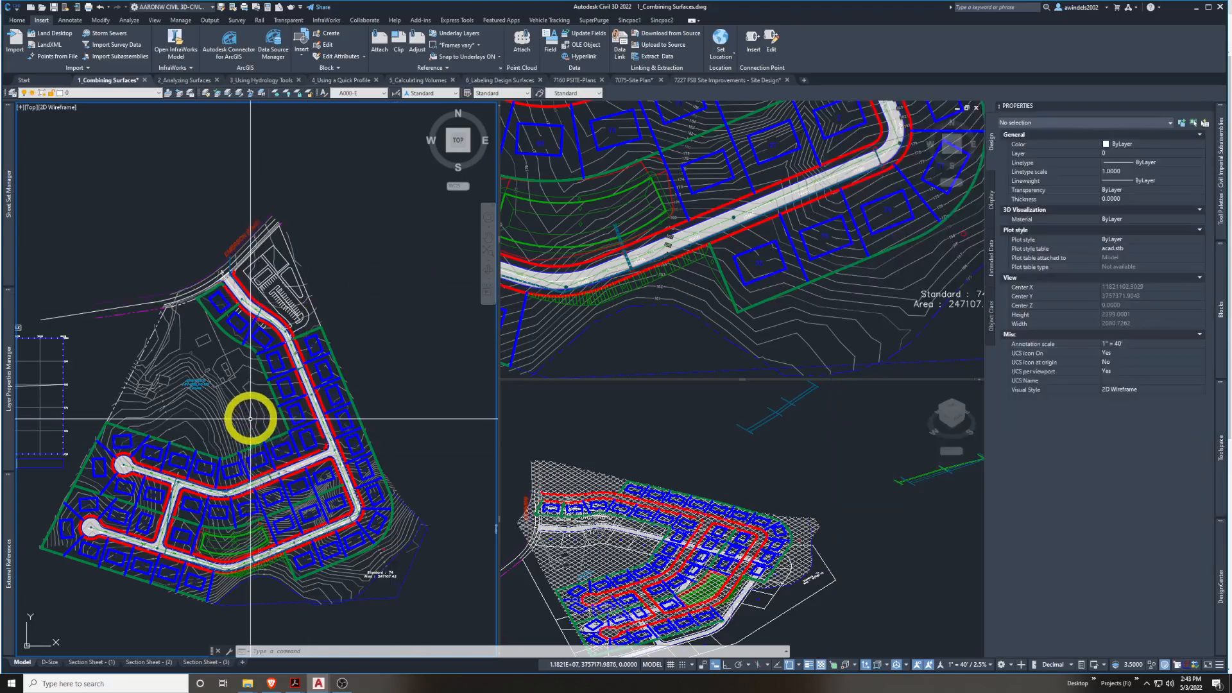
click(250, 418)
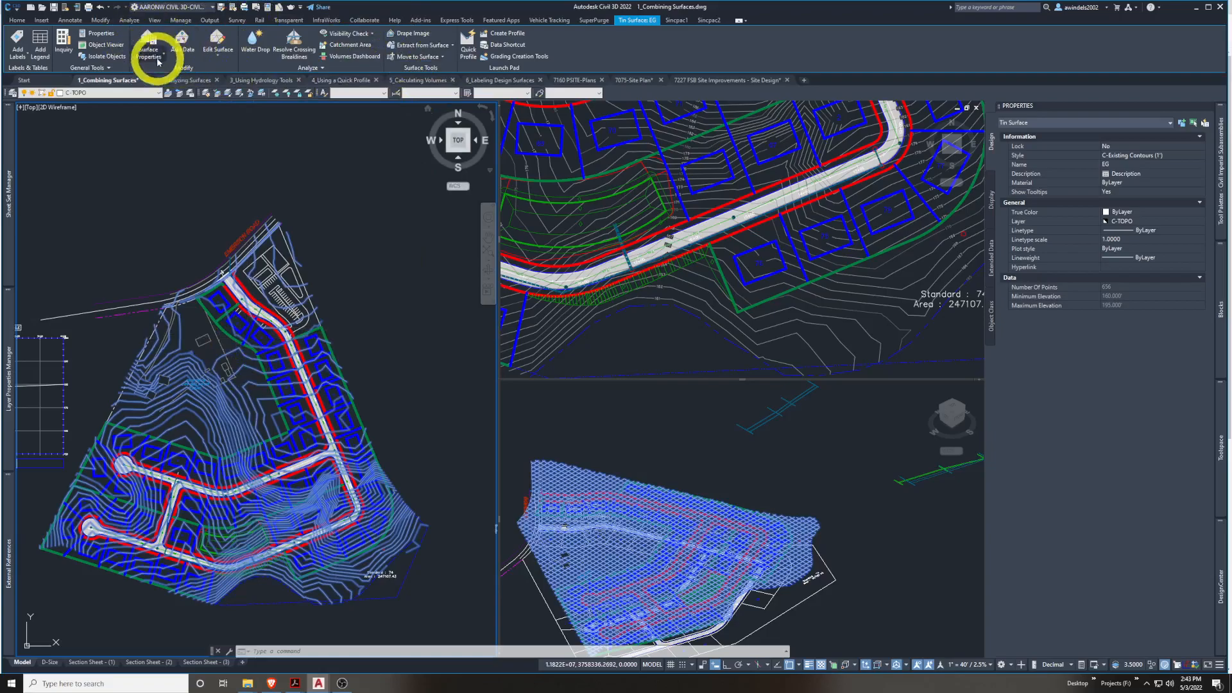
click(187, 61)
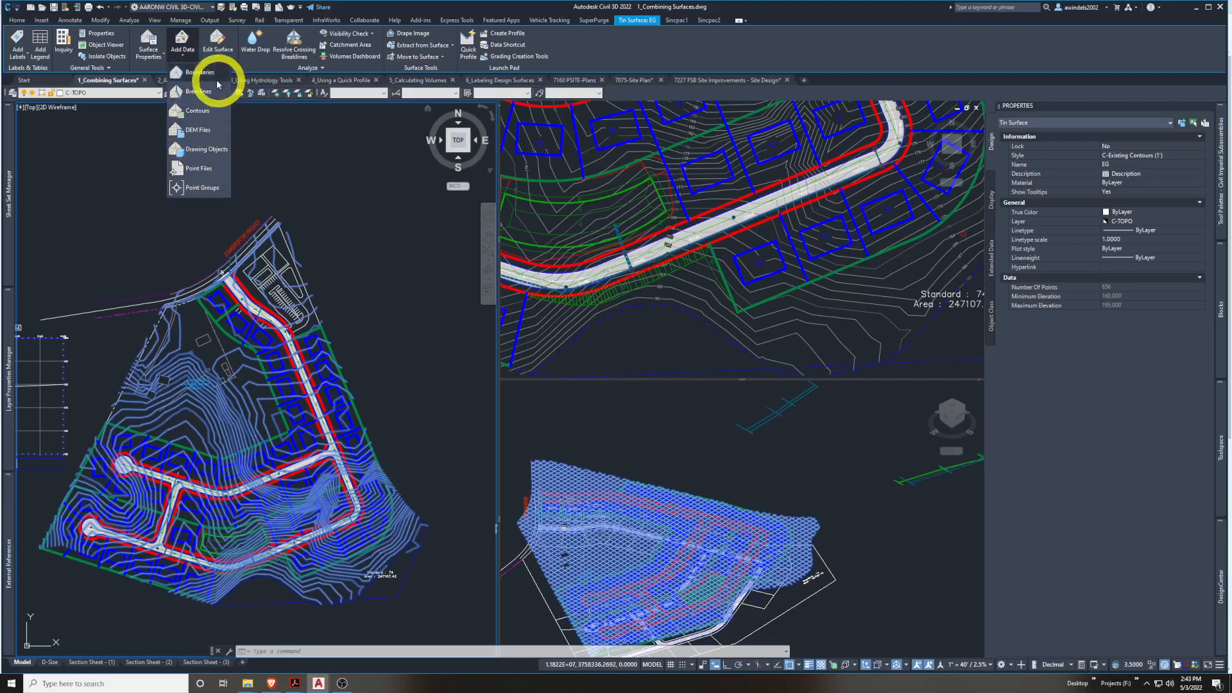
click(219, 57)
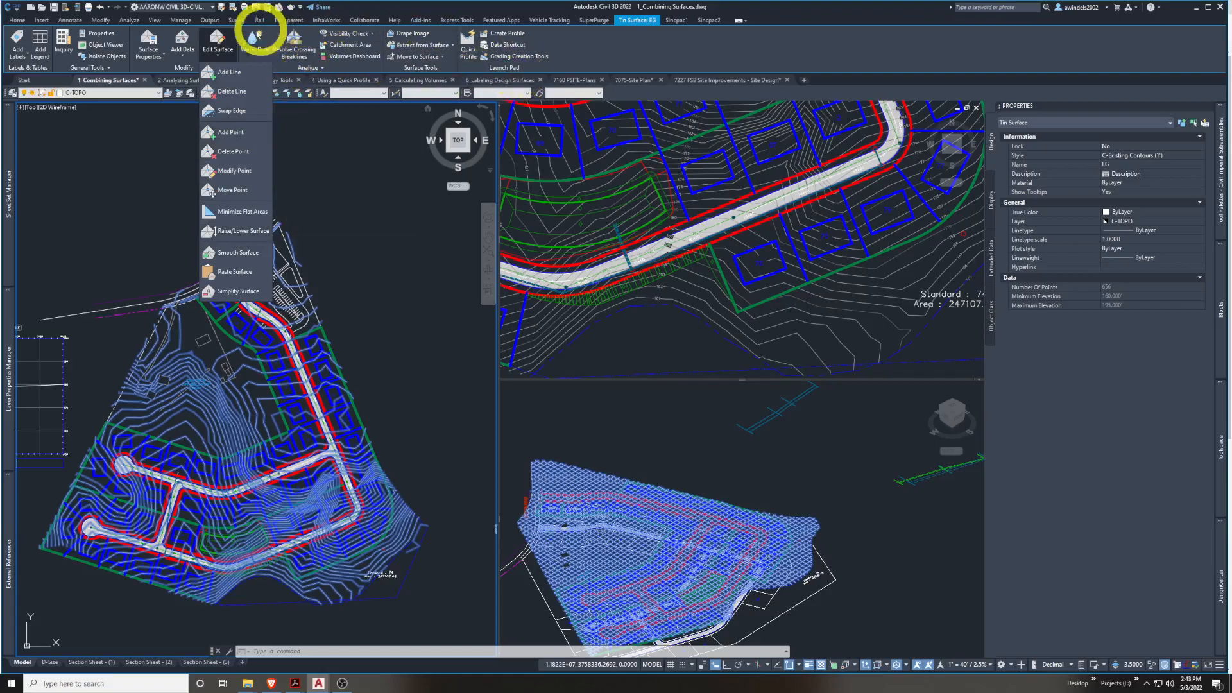
click(379, 182)
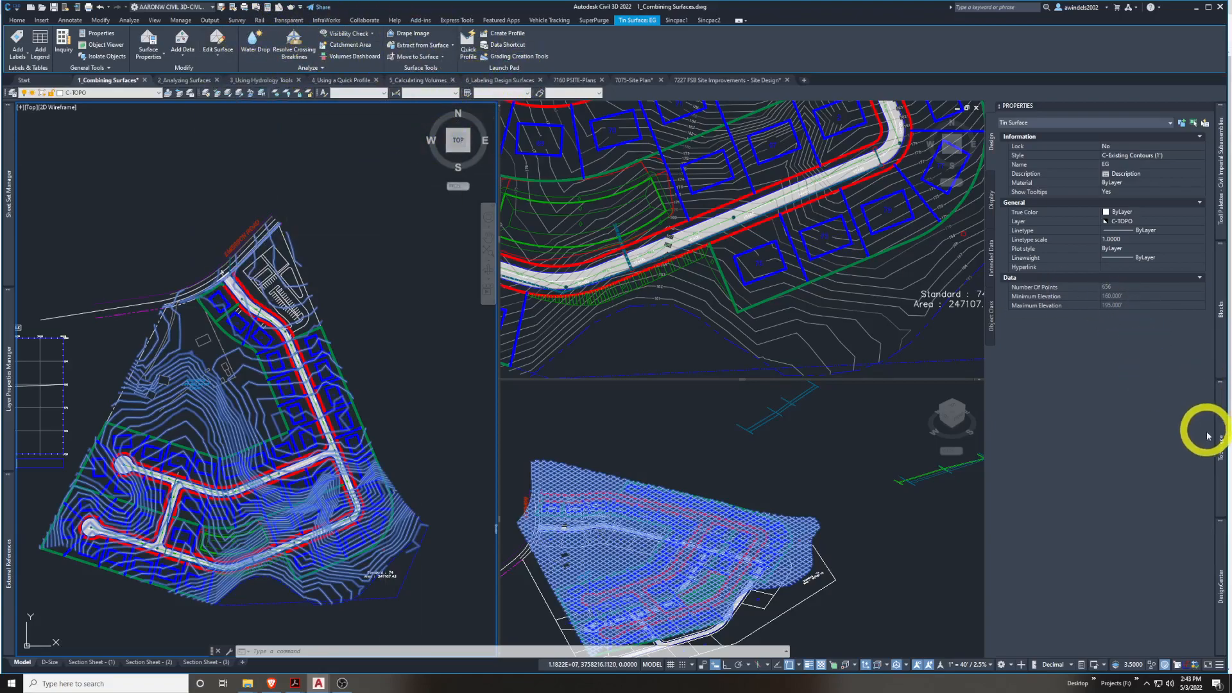
Paste the Lots - Exterior surface into FG Final through its definition edits
mouse_move(1216, 452)
click(909, 270)
right_click(908, 269)
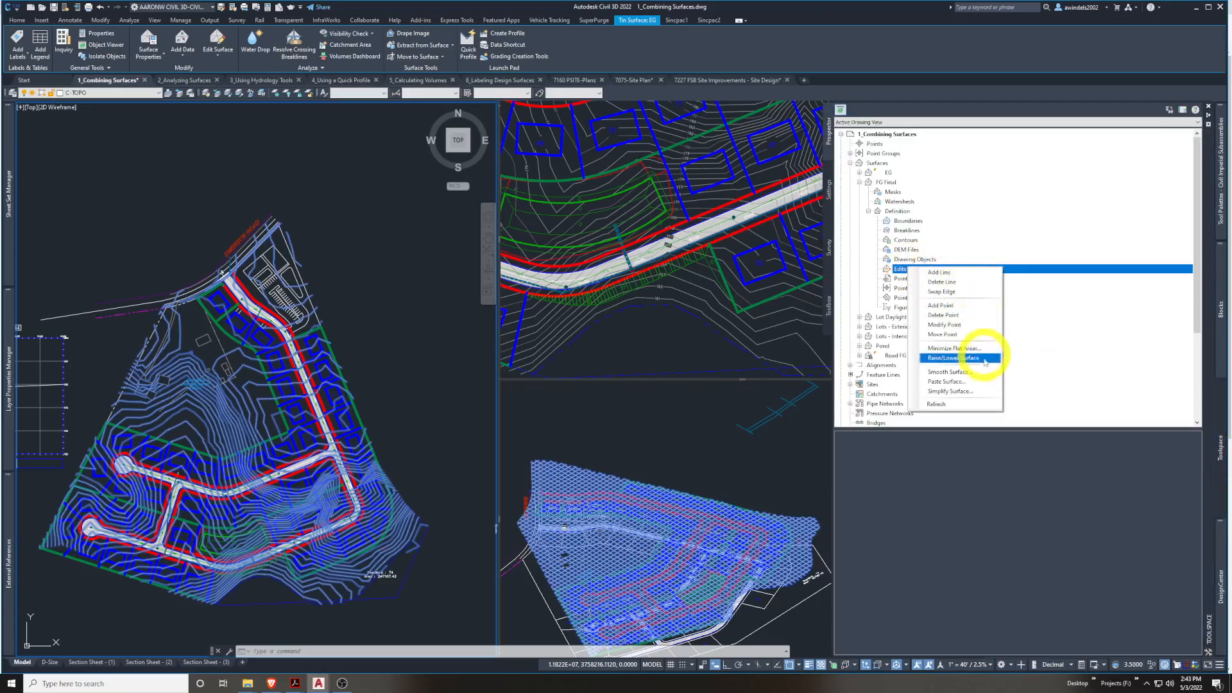
click(972, 382)
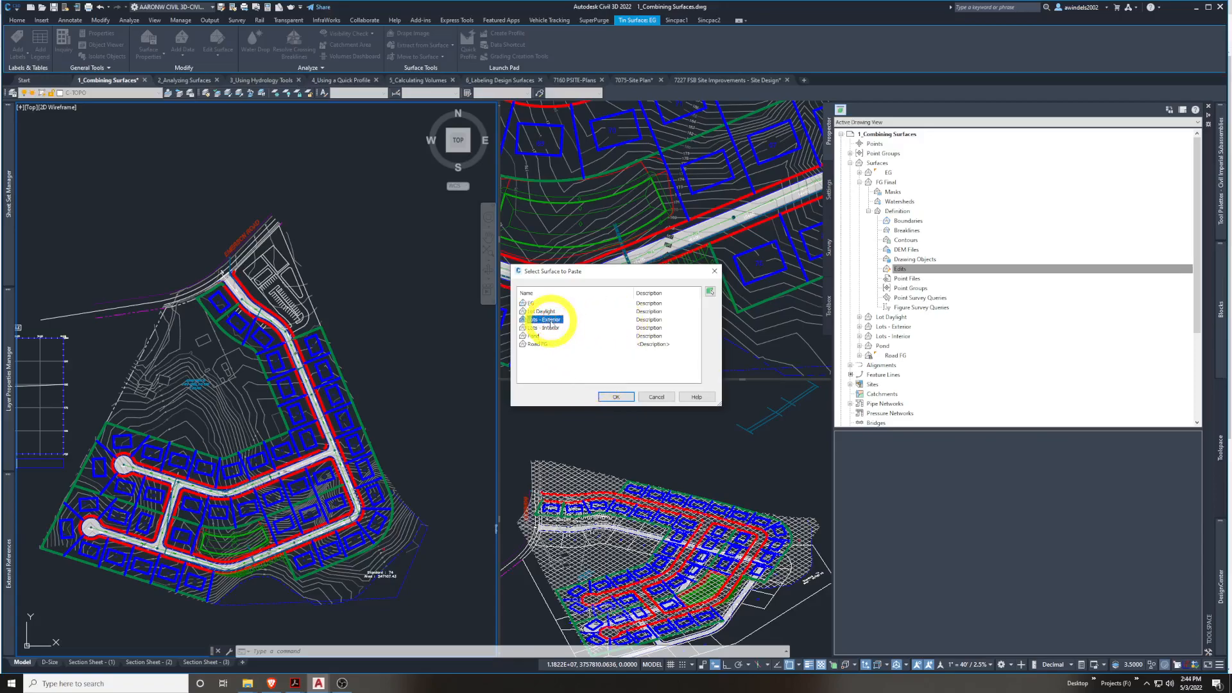
click(614, 397)
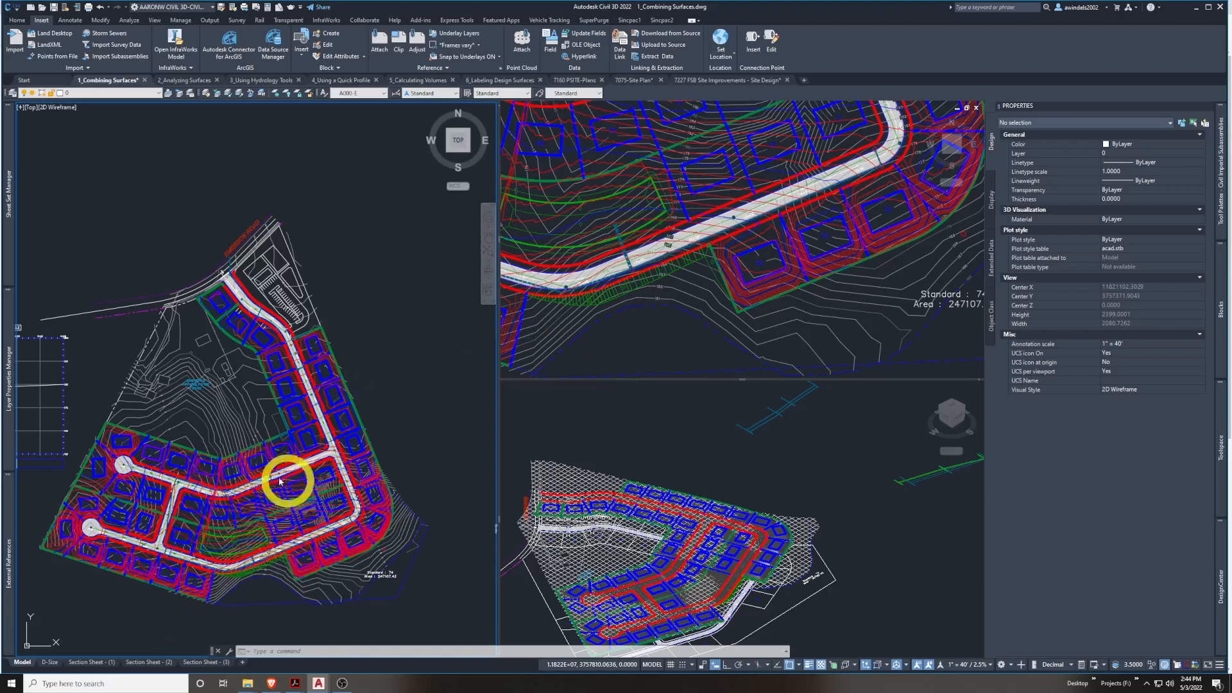
Examine the FG Final contours across the exterior lots, the roads and the interior block in plan view
click(409, 416)
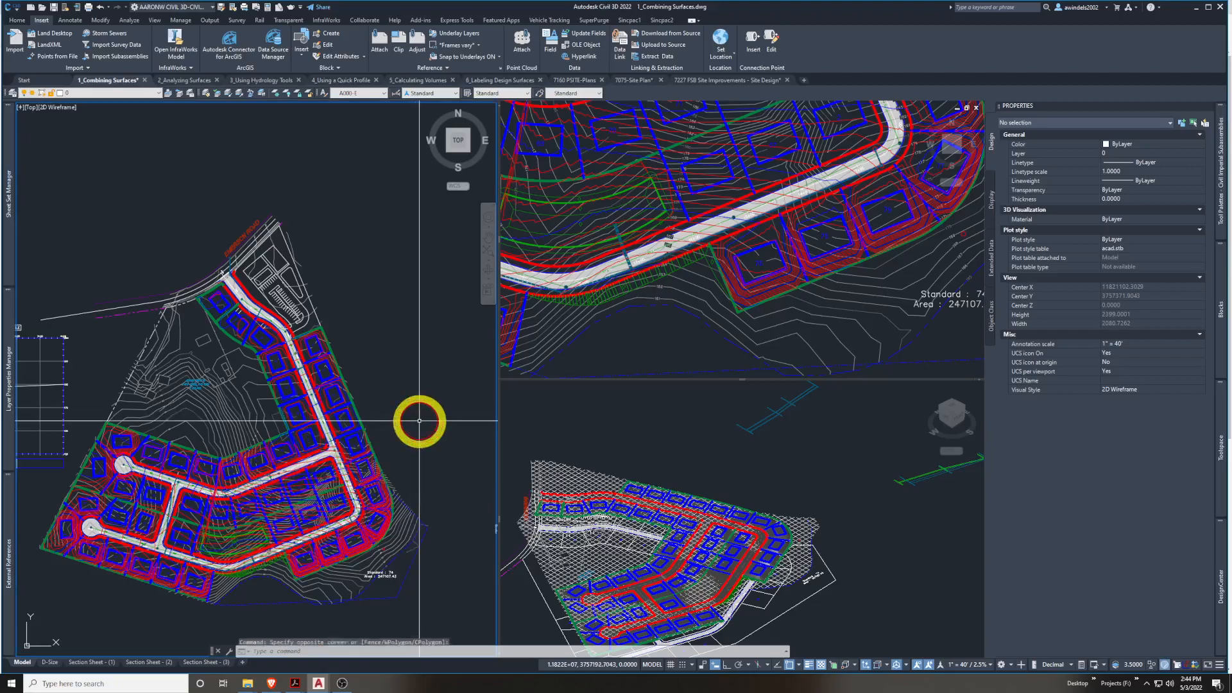
click(286, 520)
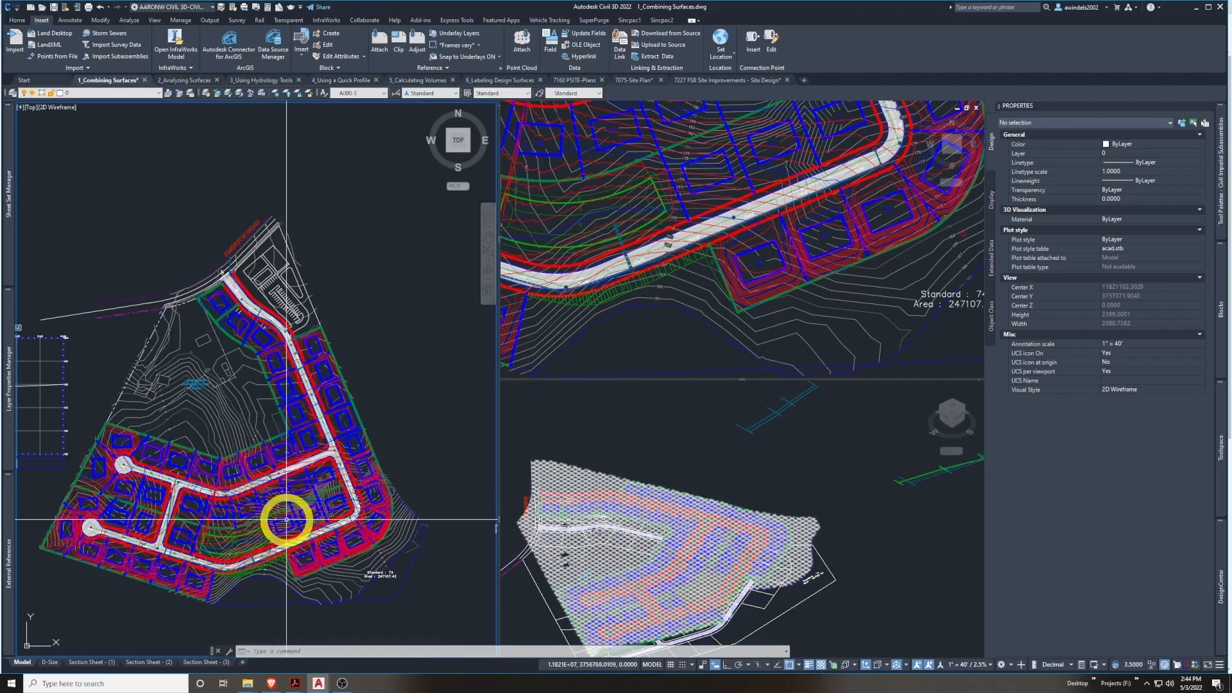
scroll(287, 519, up, 5)
middle_drag(286, 520, 477, 534)
scroll(372, 341, down, 2)
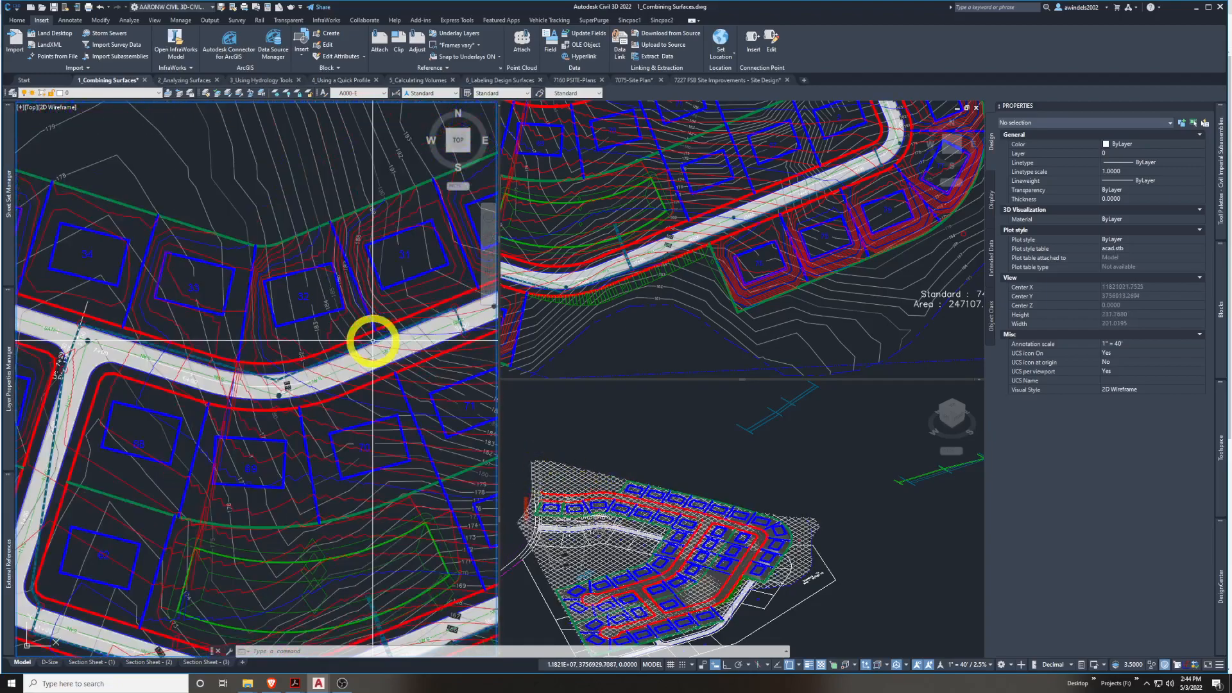
scroll(371, 342, up, 4)
middle_drag(218, 385, 286, 319)
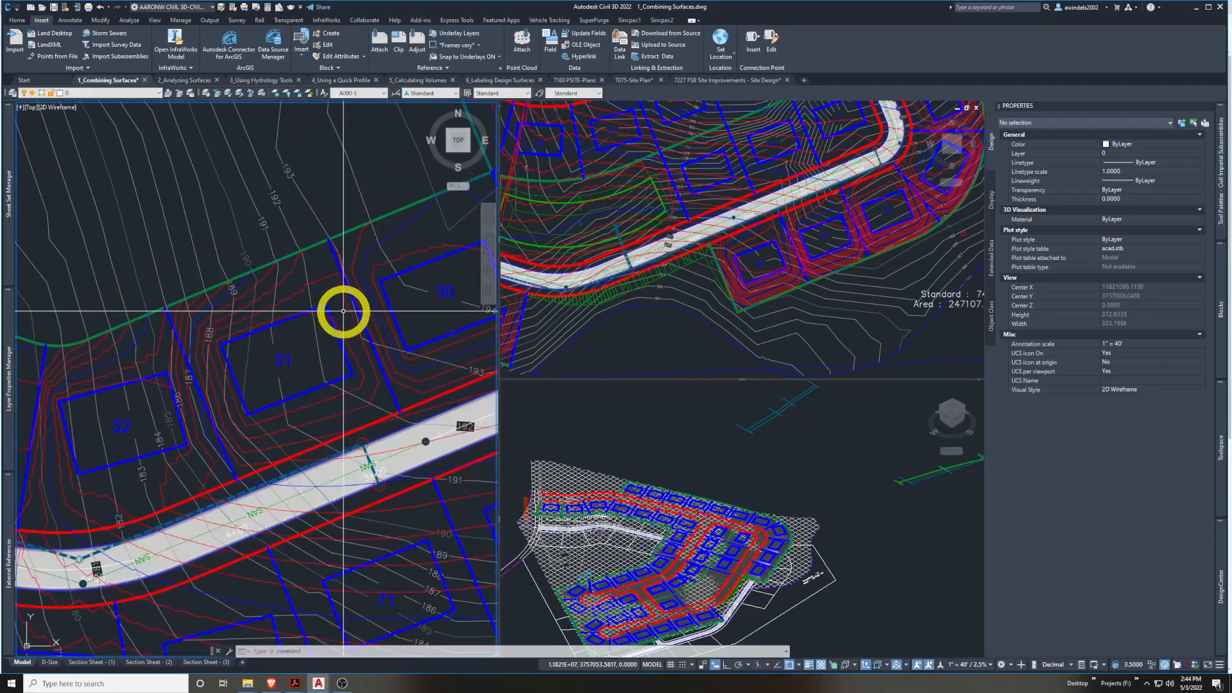
scroll(294, 344, down, 5)
middle_drag(337, 381, 327, 492)
scroll(293, 281, up, 3)
middle_drag(293, 281, 449, 648)
scroll(391, 525, down, 4)
middle_drag(391, 525, 270, 247)
middle_drag(385, 578, 321, 214)
scroll(321, 214, up, 2)
scroll(262, 280, down, 2)
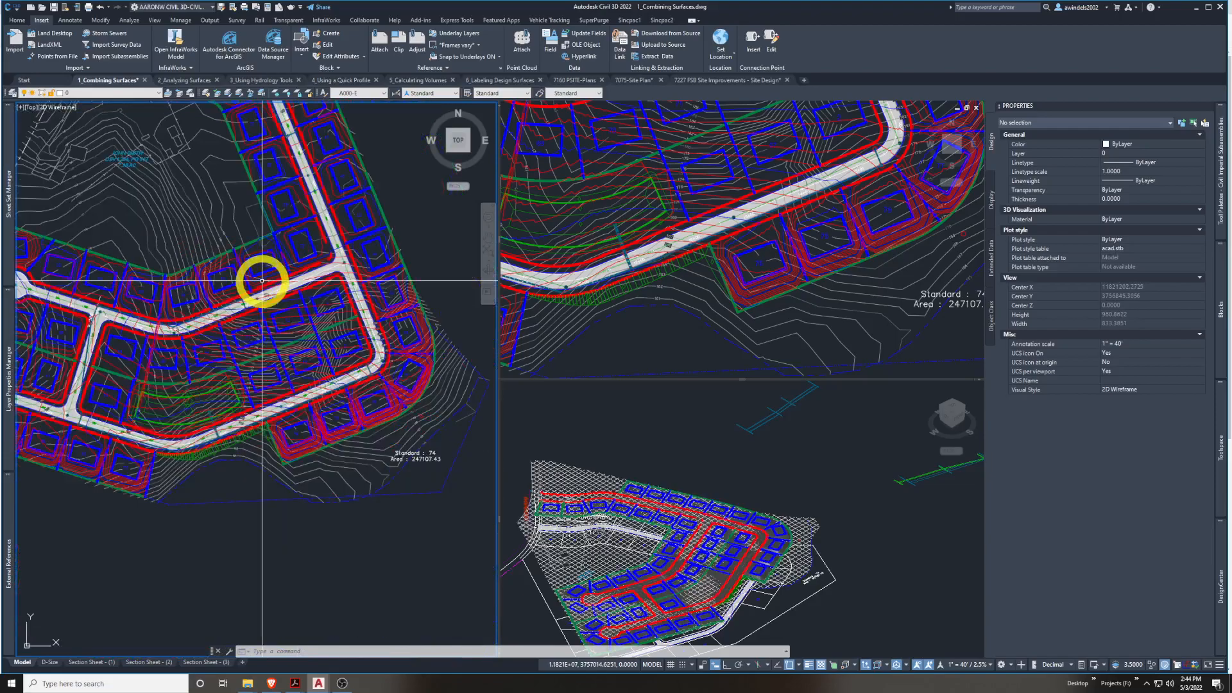
middle_drag(261, 280, 297, 406)
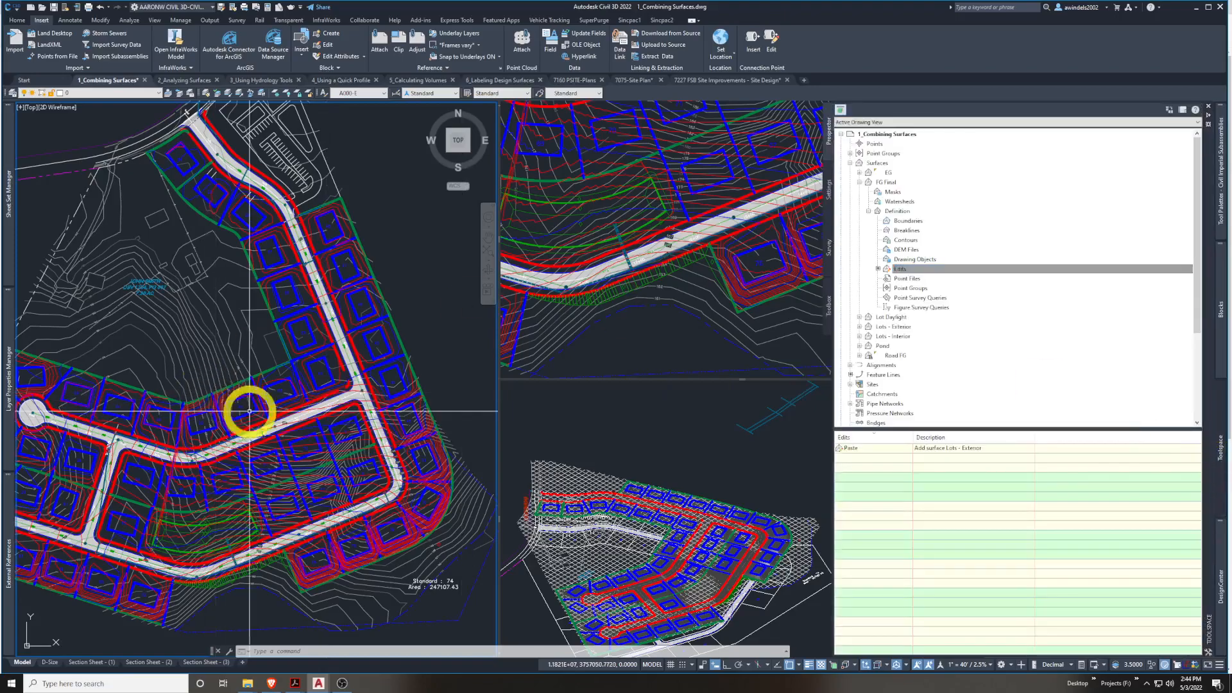
Select the FG Final surface in the drawing and paste the Road FG surface into it
scroll(308, 457, up, 4)
click(307, 456)
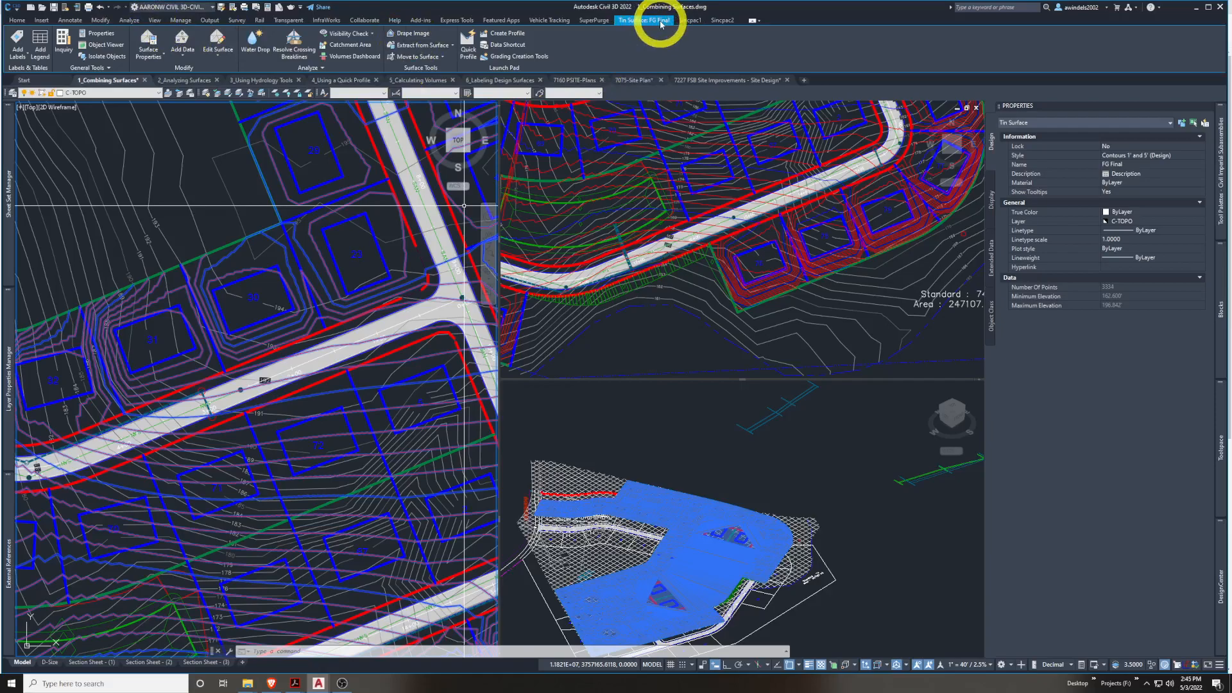
click(216, 58)
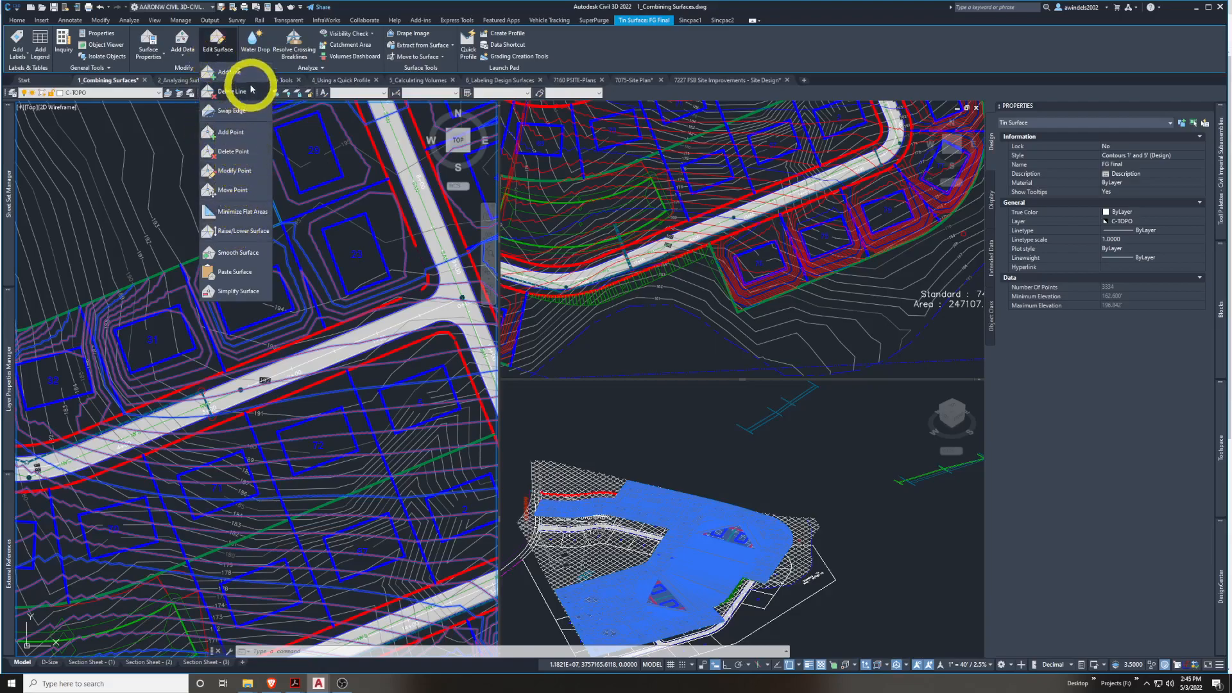
click(237, 272)
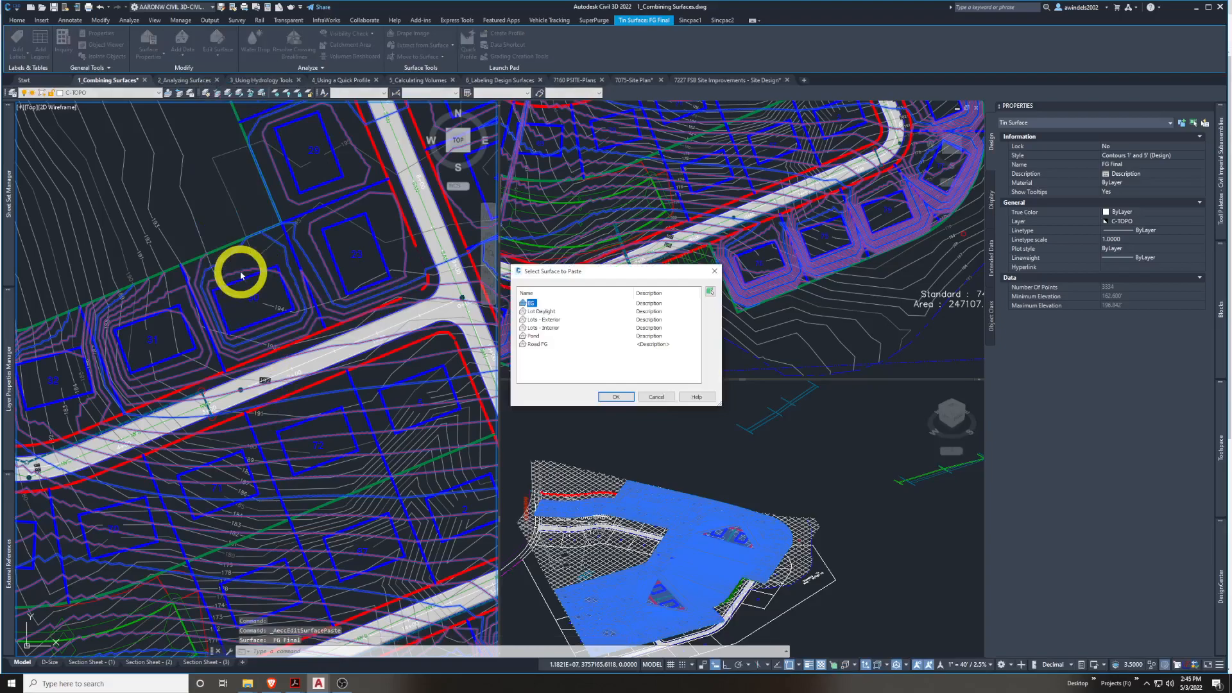
drag(566, 276, 496, 274)
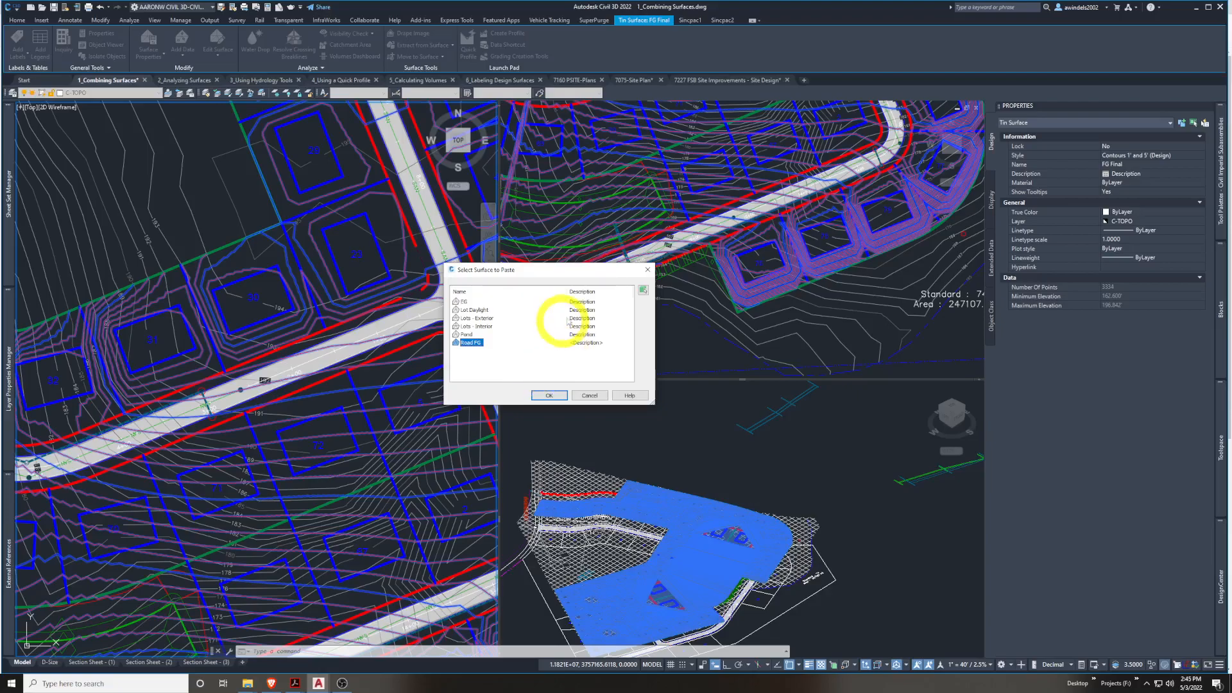
click(561, 396)
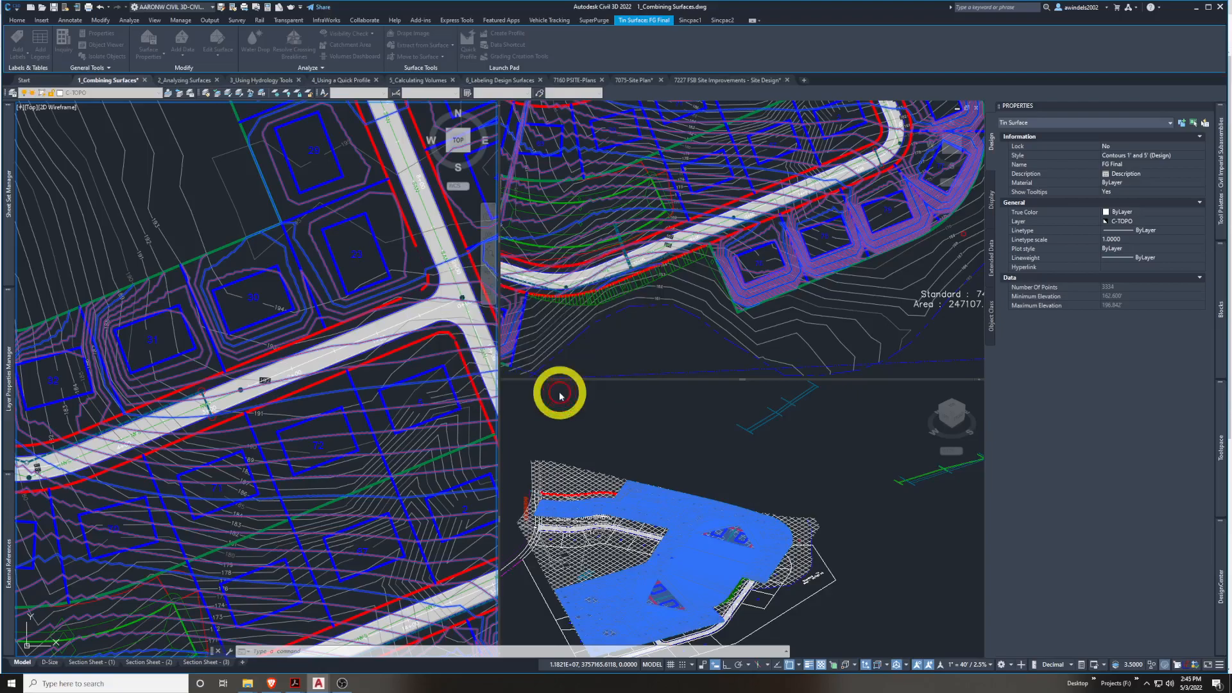
Inspect the combined FG Final contours along the roads, at the intersection and around the adjoining lots
click(364, 327)
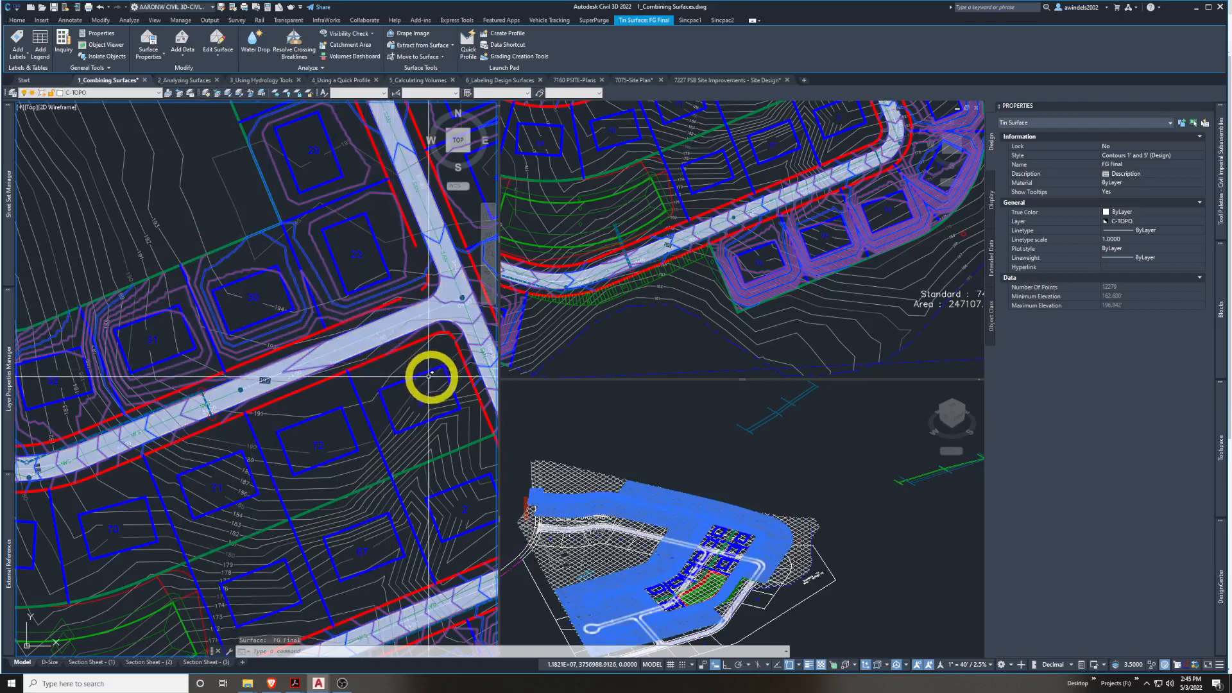
middle_drag(487, 372, 463, 416)
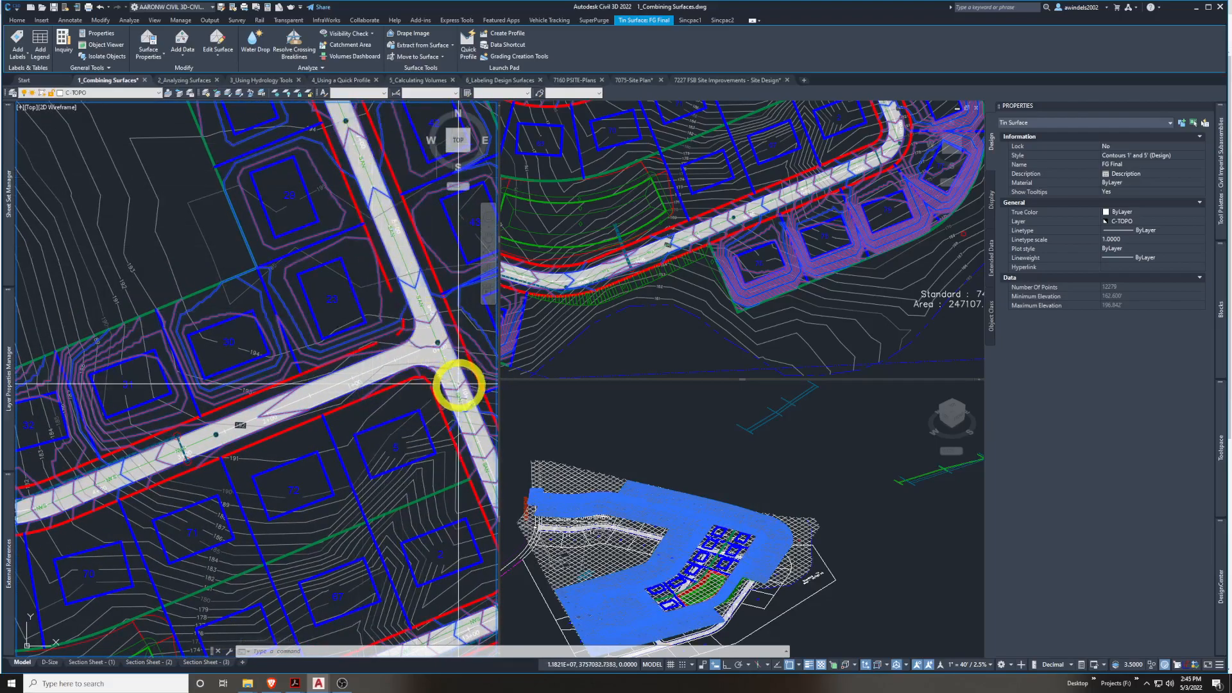
middle_drag(448, 321, 377, 201)
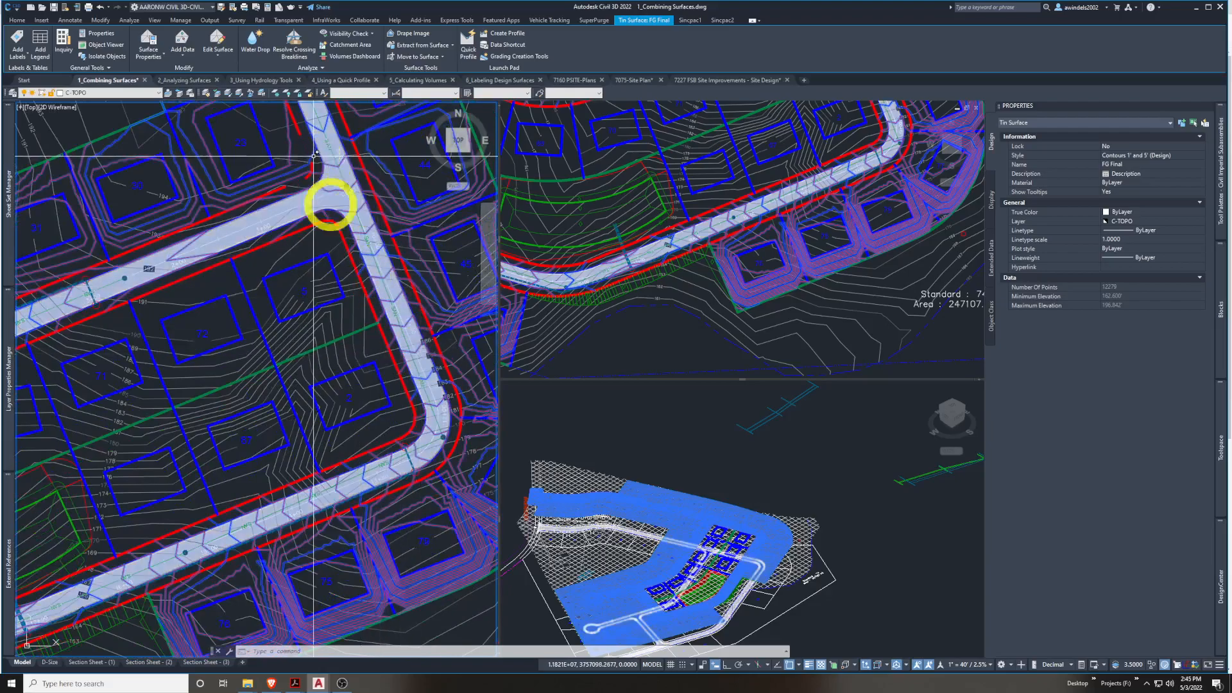
middle_drag(211, 450, 572, 324)
middle_drag(99, 440, 443, 471)
middle_drag(151, 308, 437, 414)
middle_drag(275, 358, 134, 398)
scroll(135, 399, down, 1)
middle_drag(356, 379, 206, 404)
middle_drag(366, 299, 278, 349)
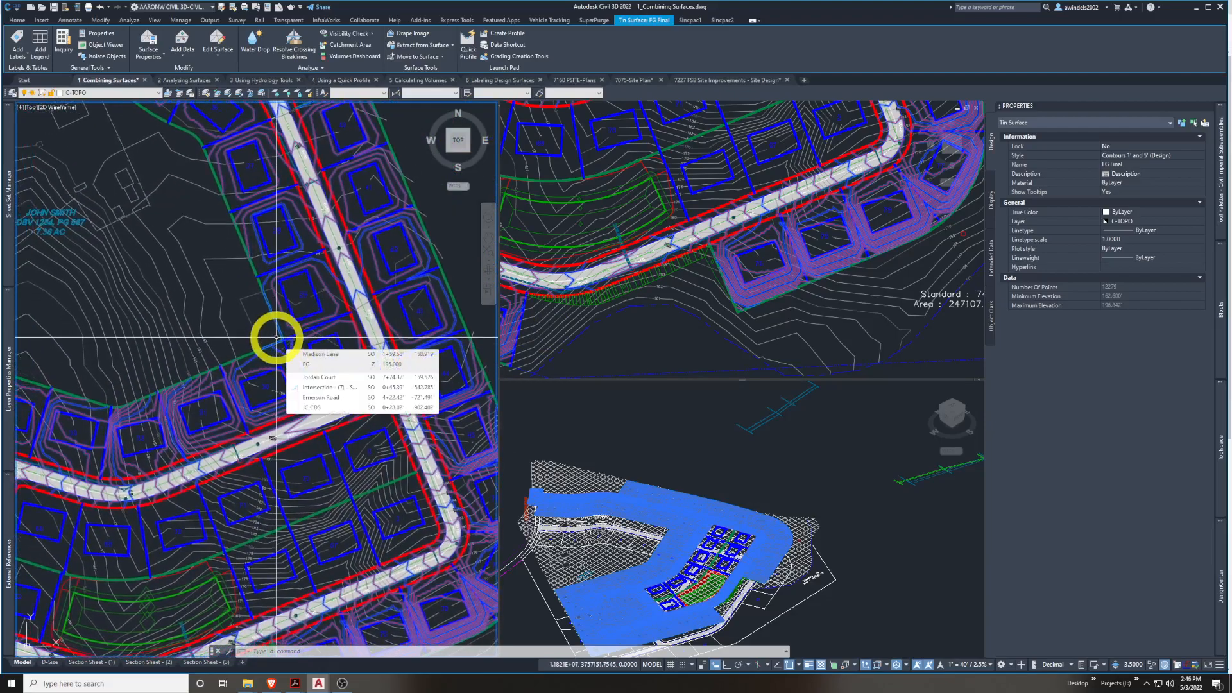
Paste the Pond surface into the FG Final surface
middle_drag(276, 336, 291, 321)
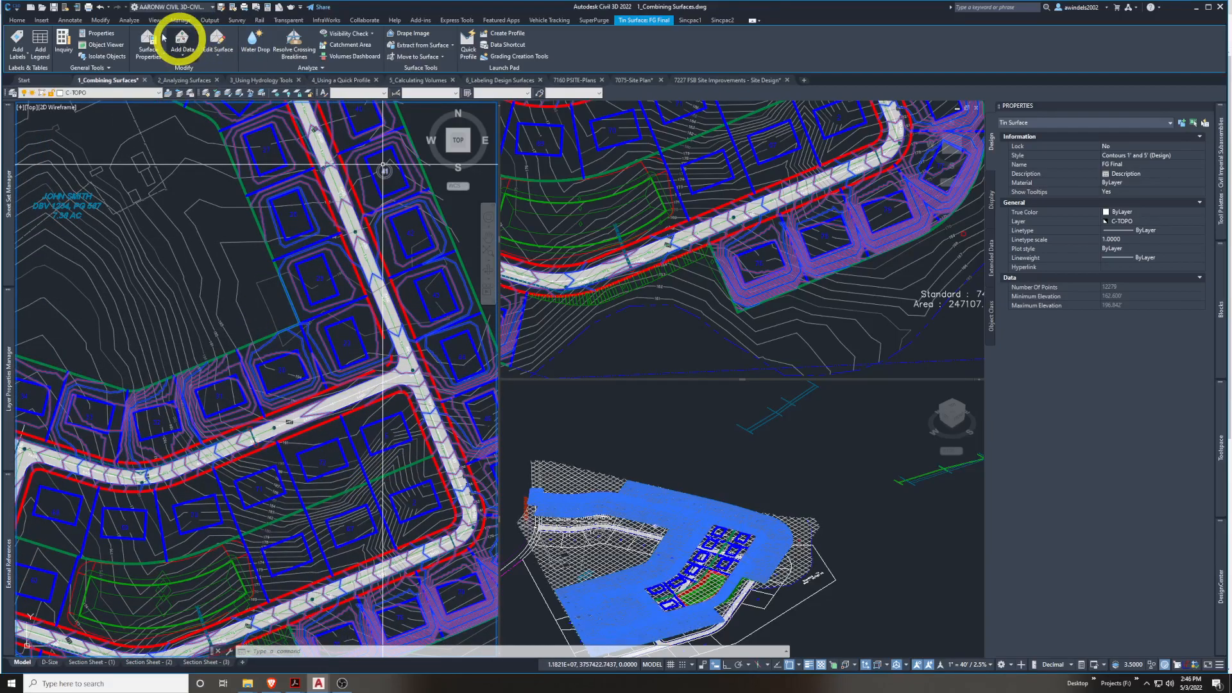
click(222, 51)
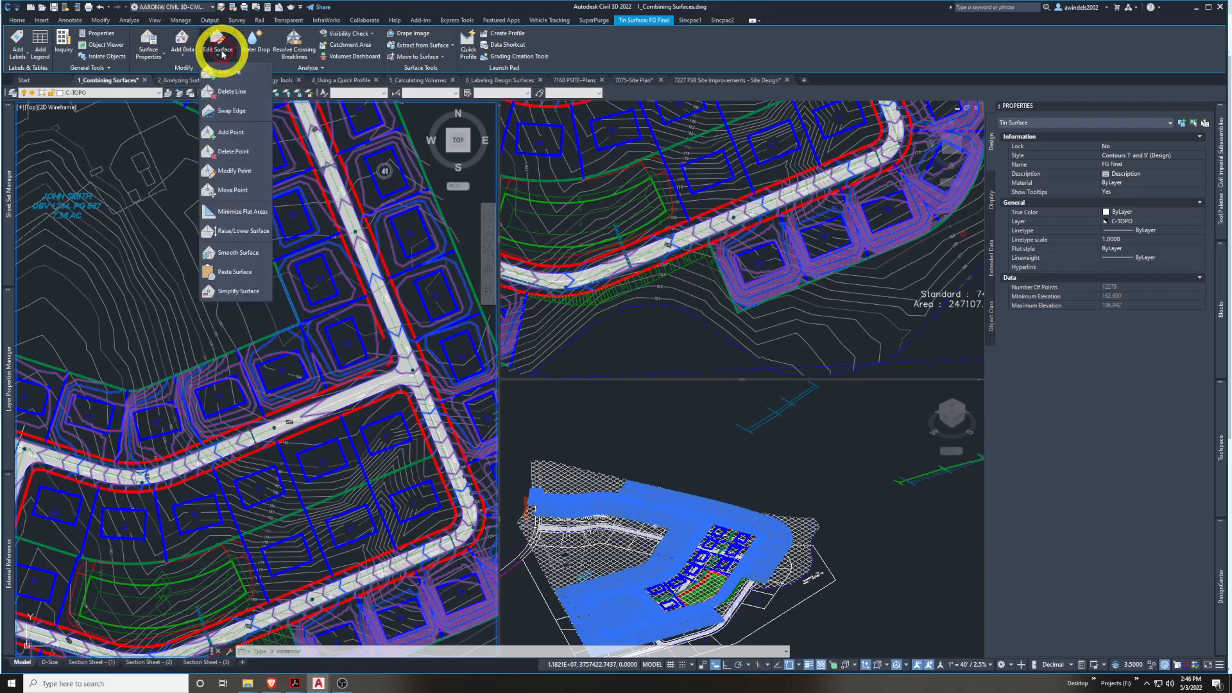
click(236, 272)
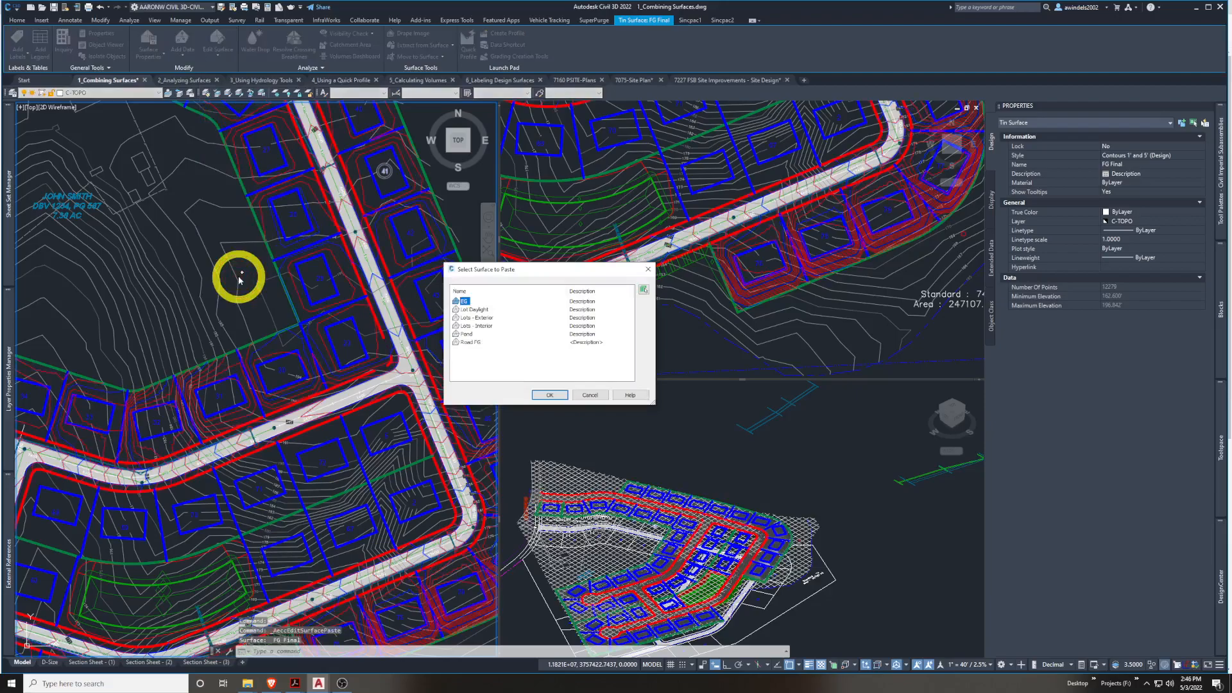
click(546, 396)
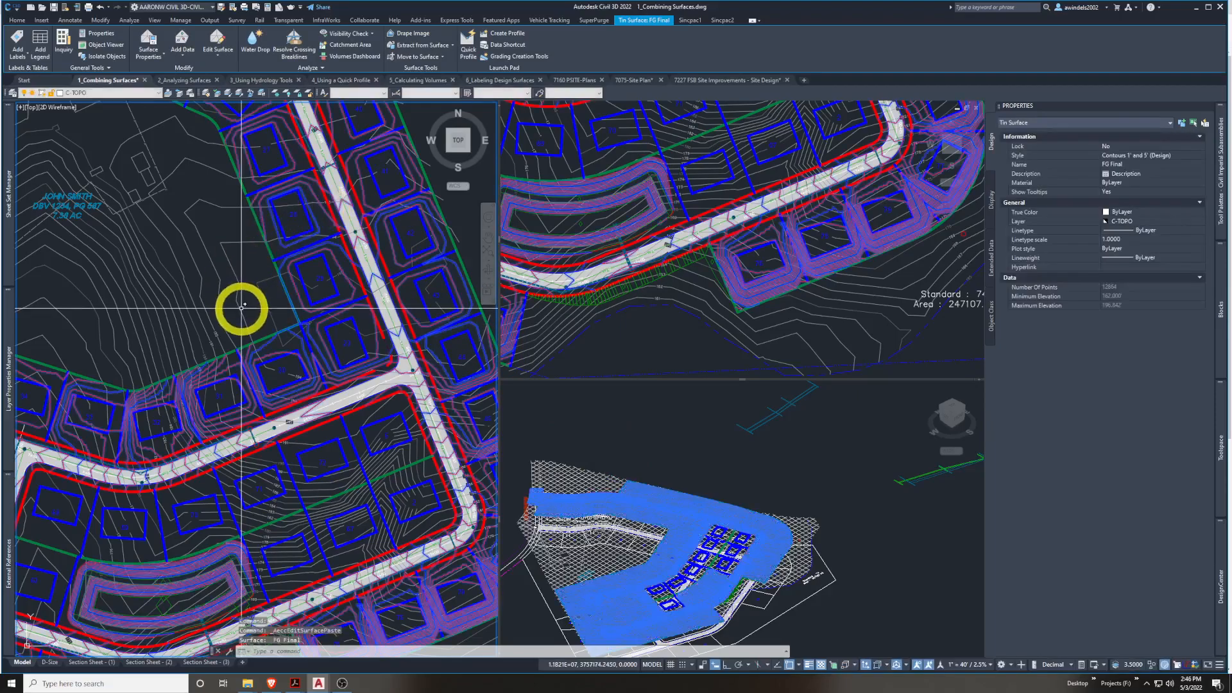
Paste the Lots - Interior surface into FG Final and clear the selection
mouse_move(184, 597)
middle_down()
mouse_move(101, 376)
mouse_move(294, 490)
mouse_move(536, 506)
mouse_move(286, 536)
middle_up()
middle_drag(311, 495, 206, 506)
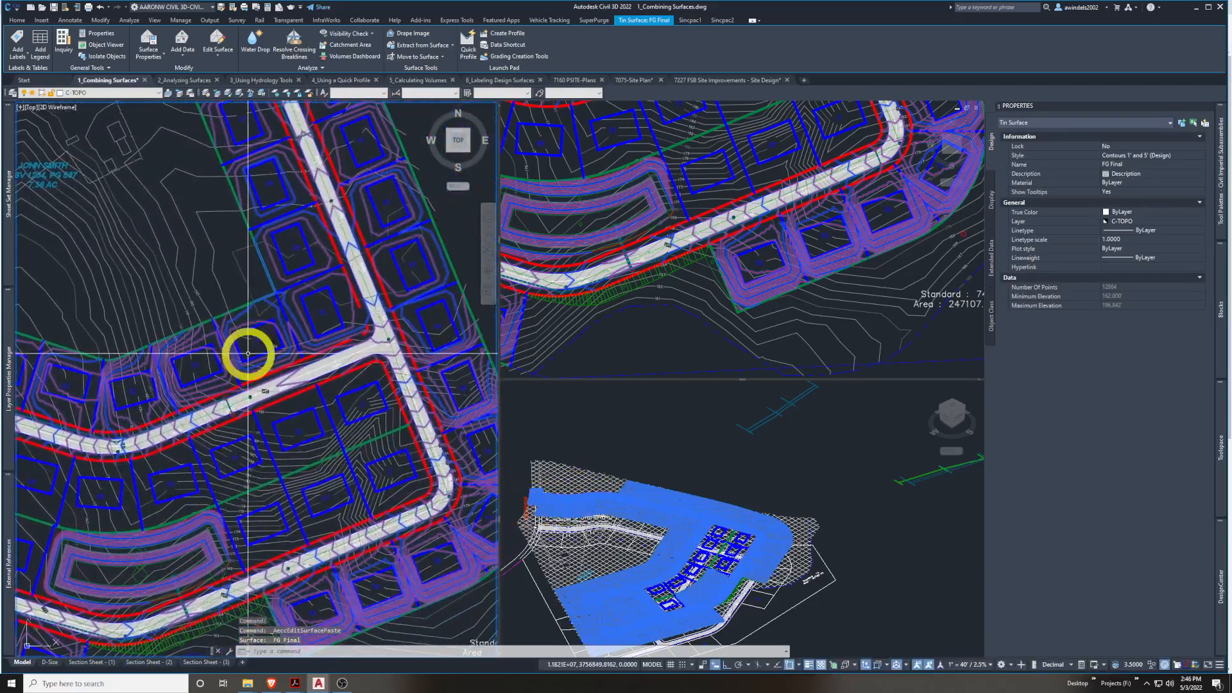
click(218, 56)
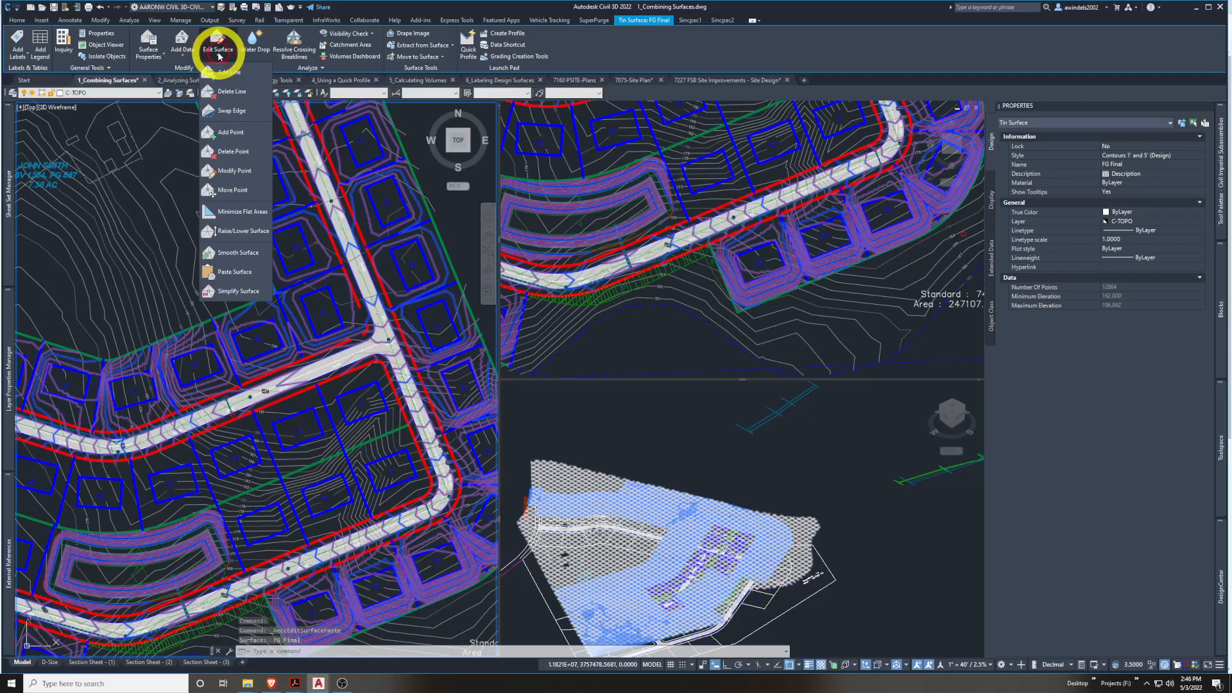
click(239, 267)
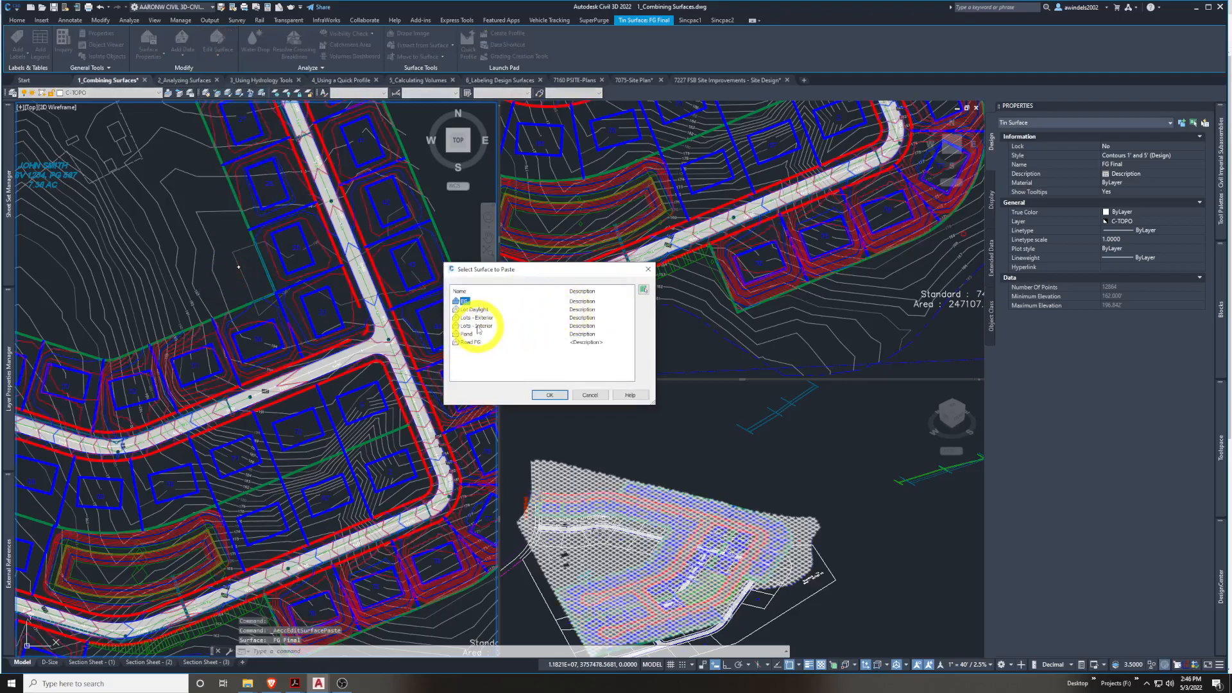
click(543, 393)
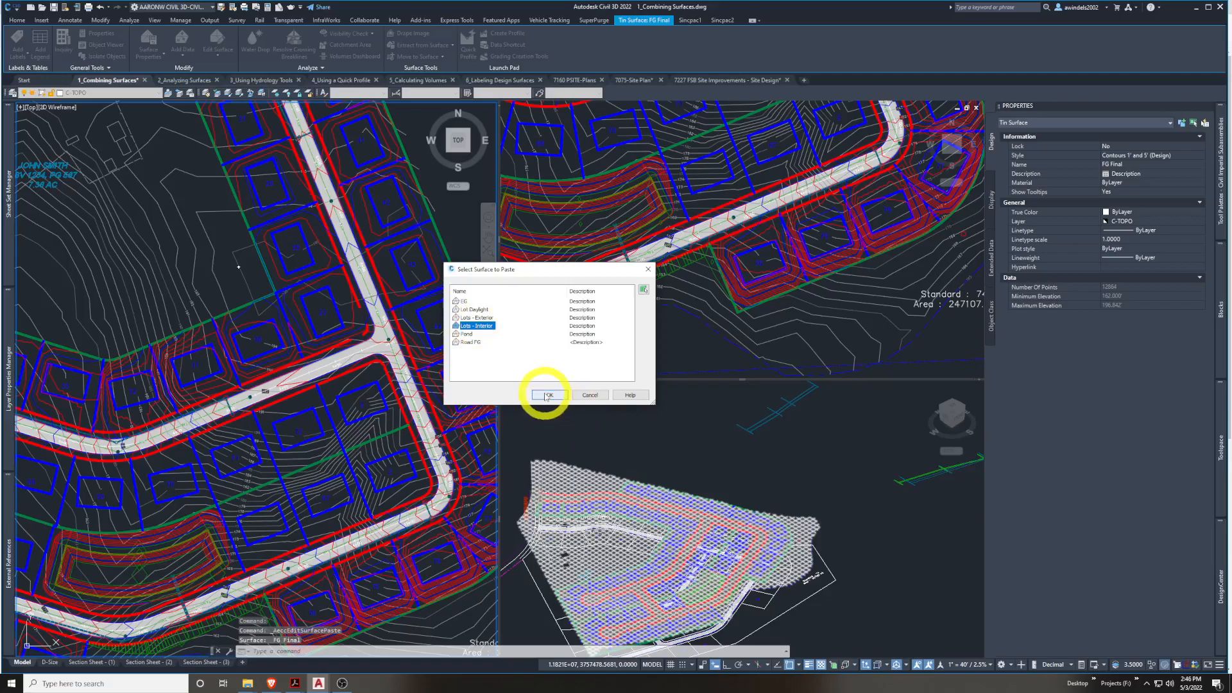
click(103, 375)
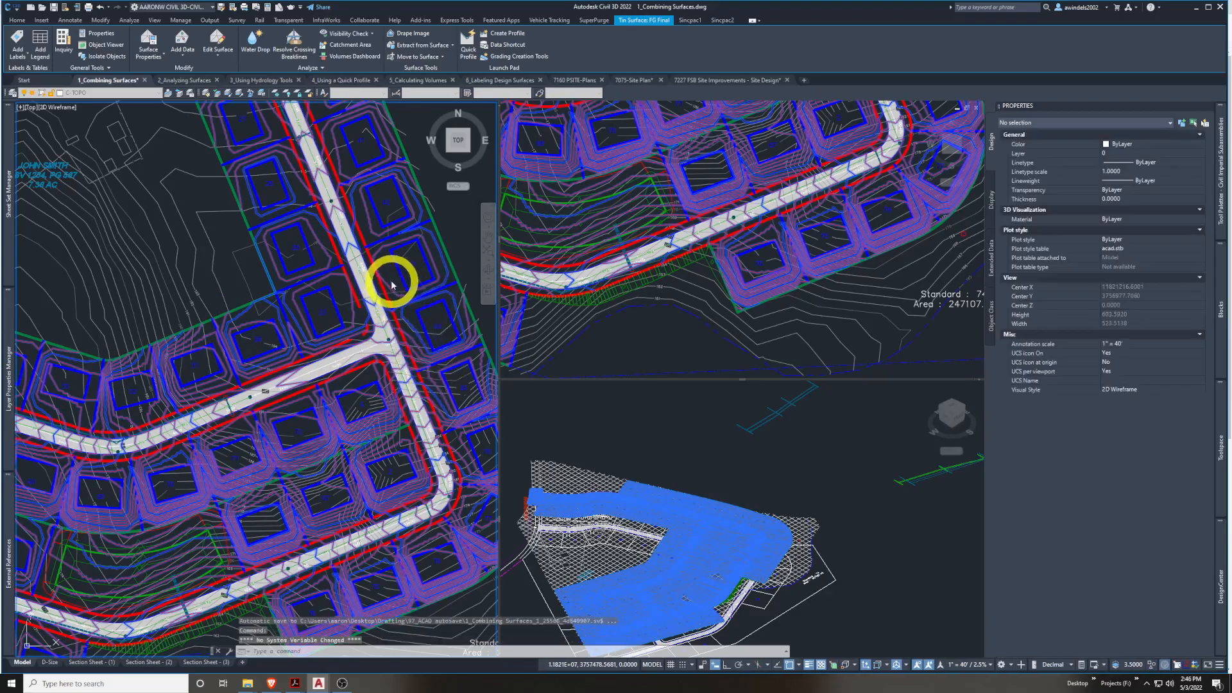
Review the order of paste operations in FG Final's surface properties definition, leaving the settings as they are
mouse_move(392, 282)
middle_down()
mouse_move(328, 267)
mouse_move(365, 259)
mouse_move(347, 435)
mouse_move(236, 138)
mouse_move(454, 418)
mouse_move(487, 405)
mouse_move(260, 394)
mouse_move(90, 353)
mouse_move(145, 352)
mouse_move(317, 462)
mouse_move(314, 438)
middle_up()
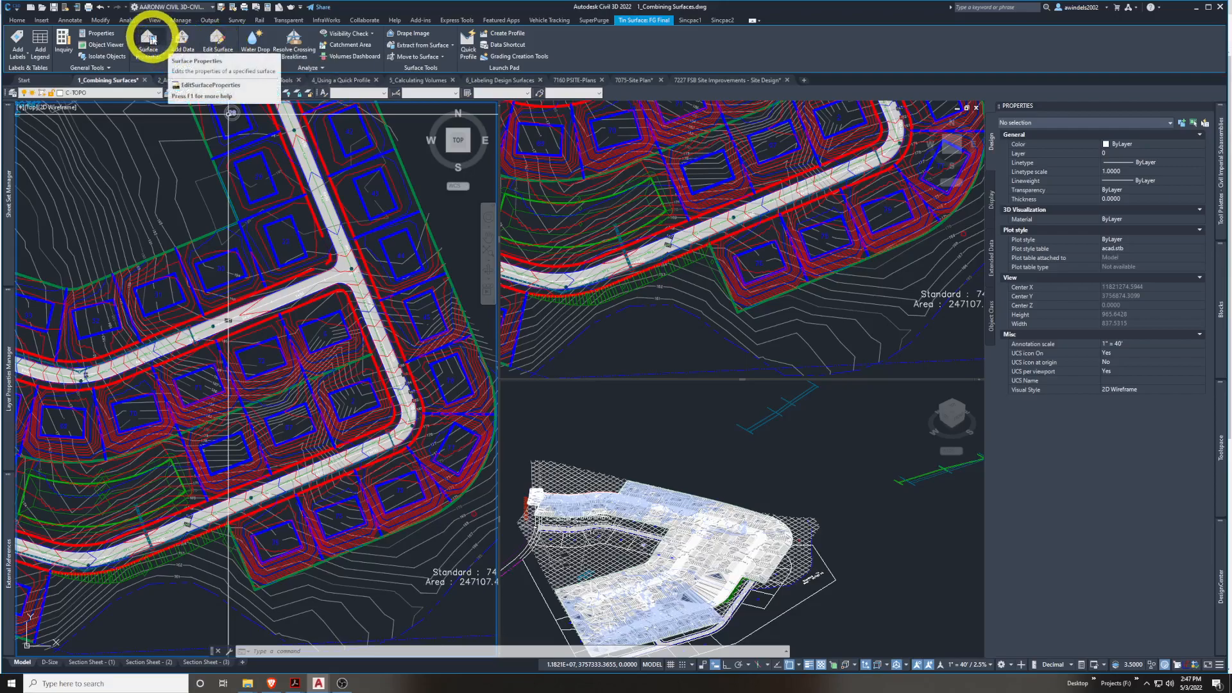
click(153, 40)
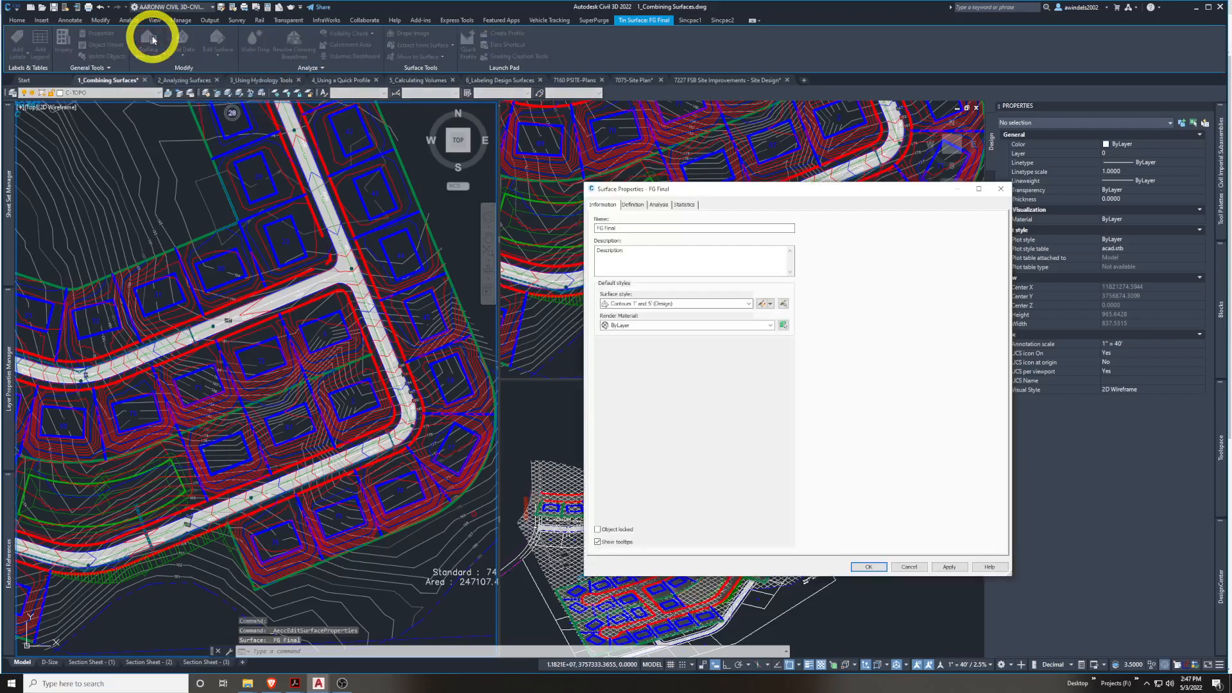
drag(709, 192, 475, 165)
click(486, 274)
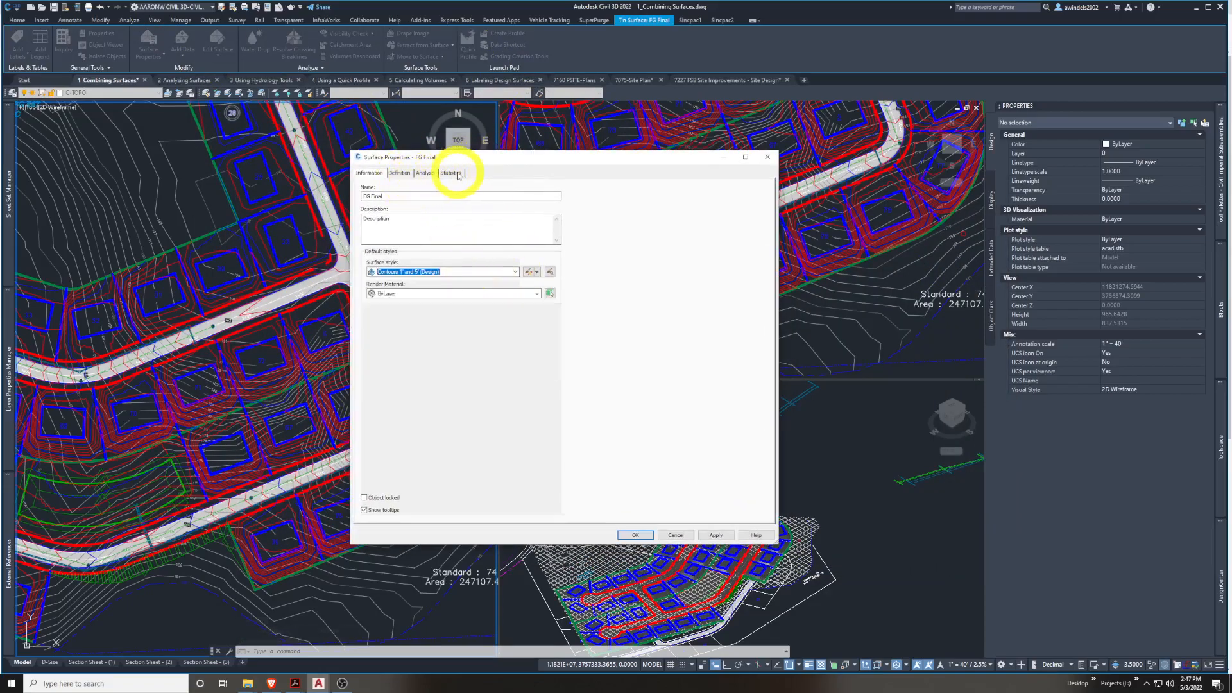
click(400, 174)
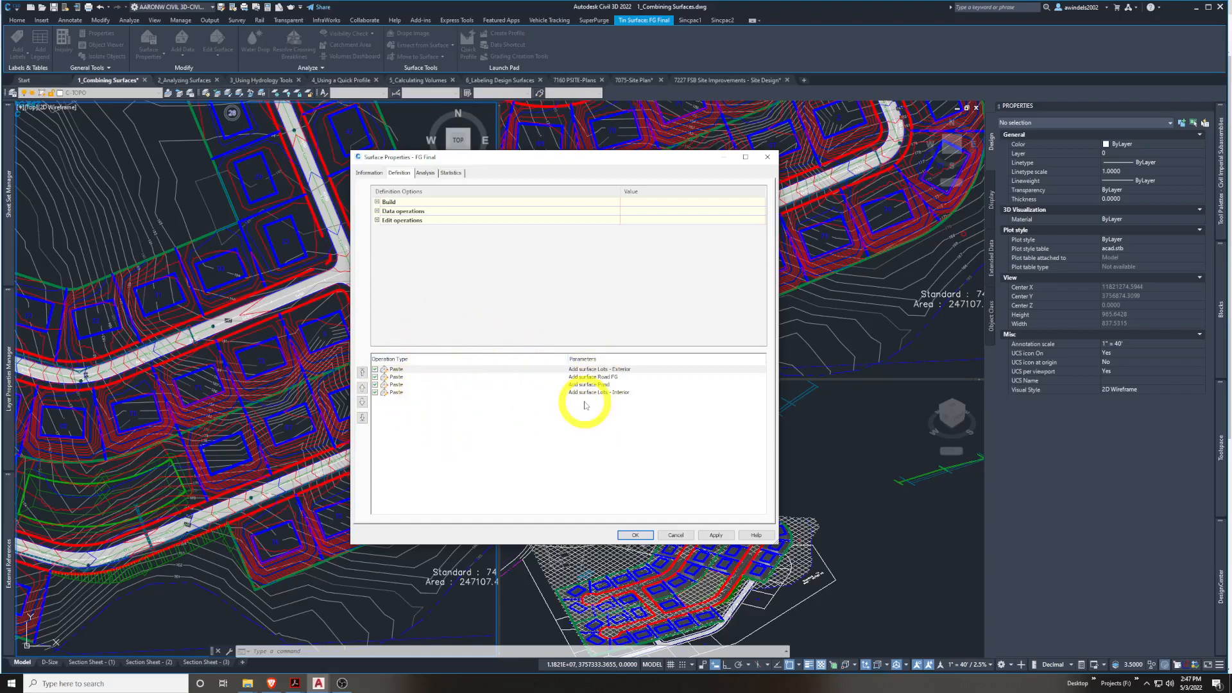
click(676, 536)
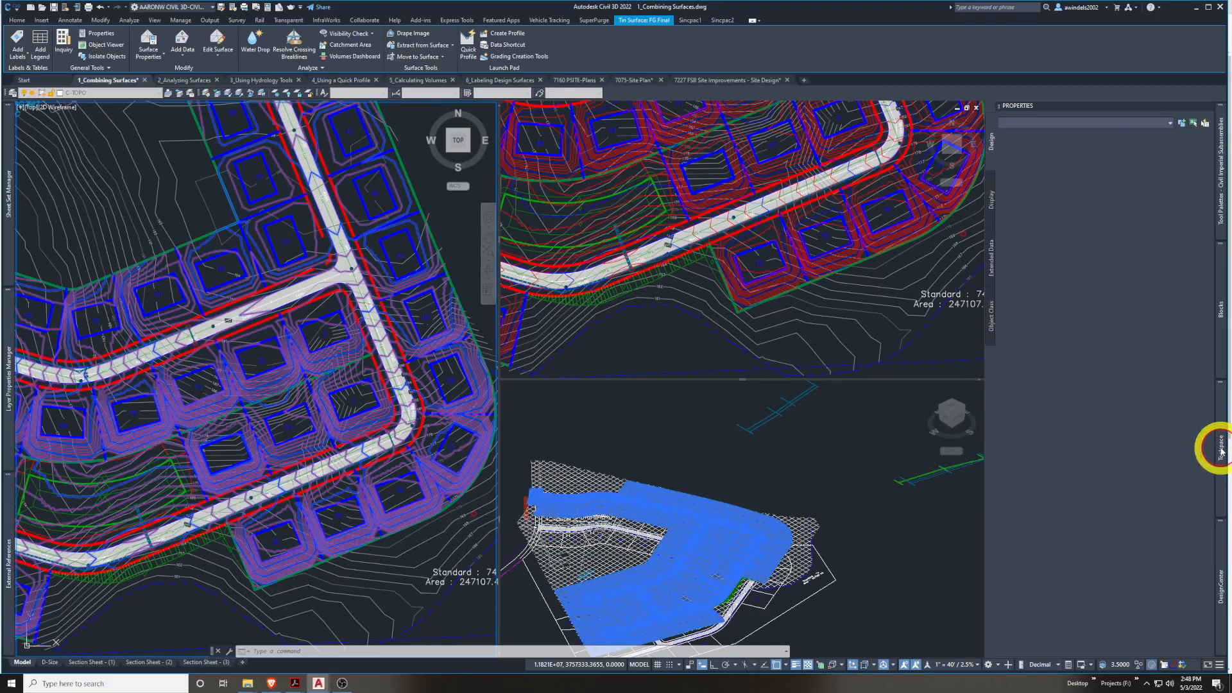
List FG Final's definition edits in the Toolspace and check the options for the Road FG and Pond paste entries
click(1221, 451)
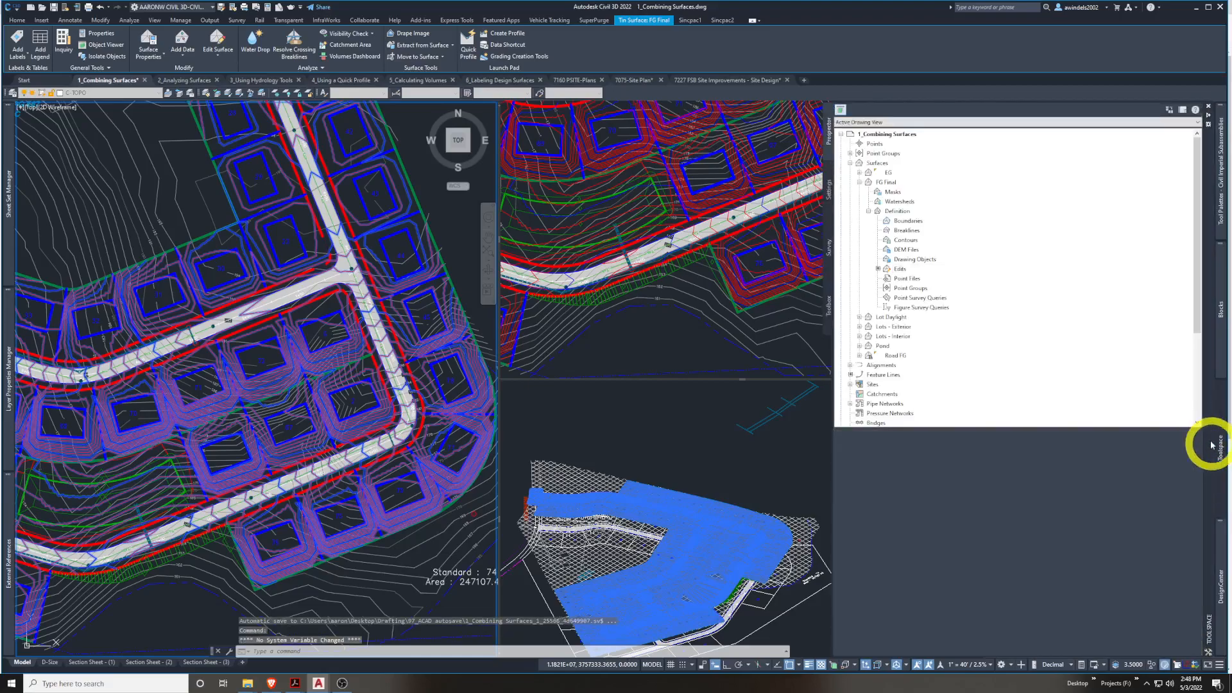
click(902, 271)
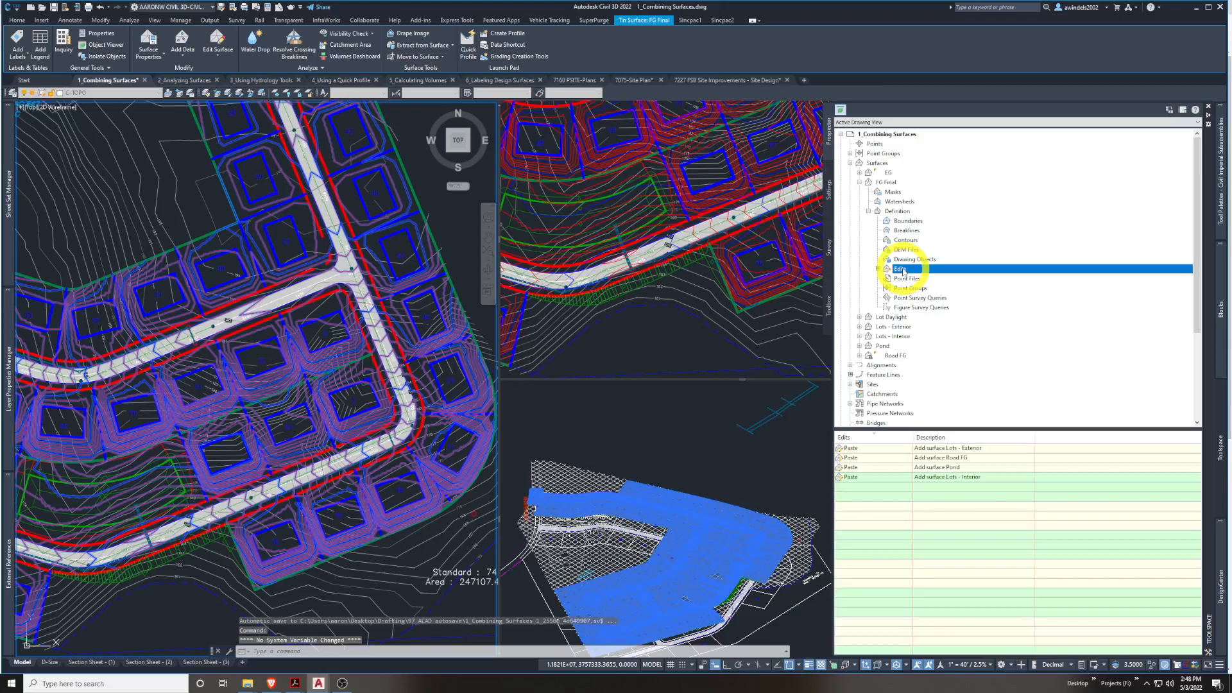
click(892, 457)
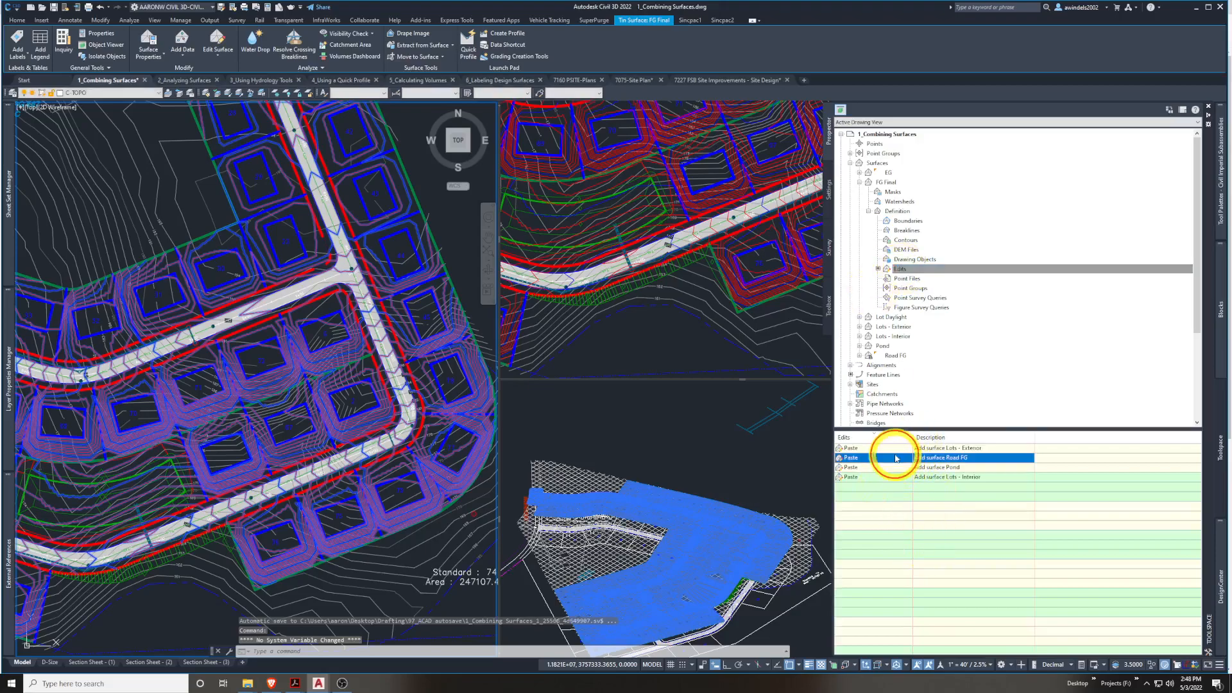
shift+click(899, 467)
right_click(901, 472)
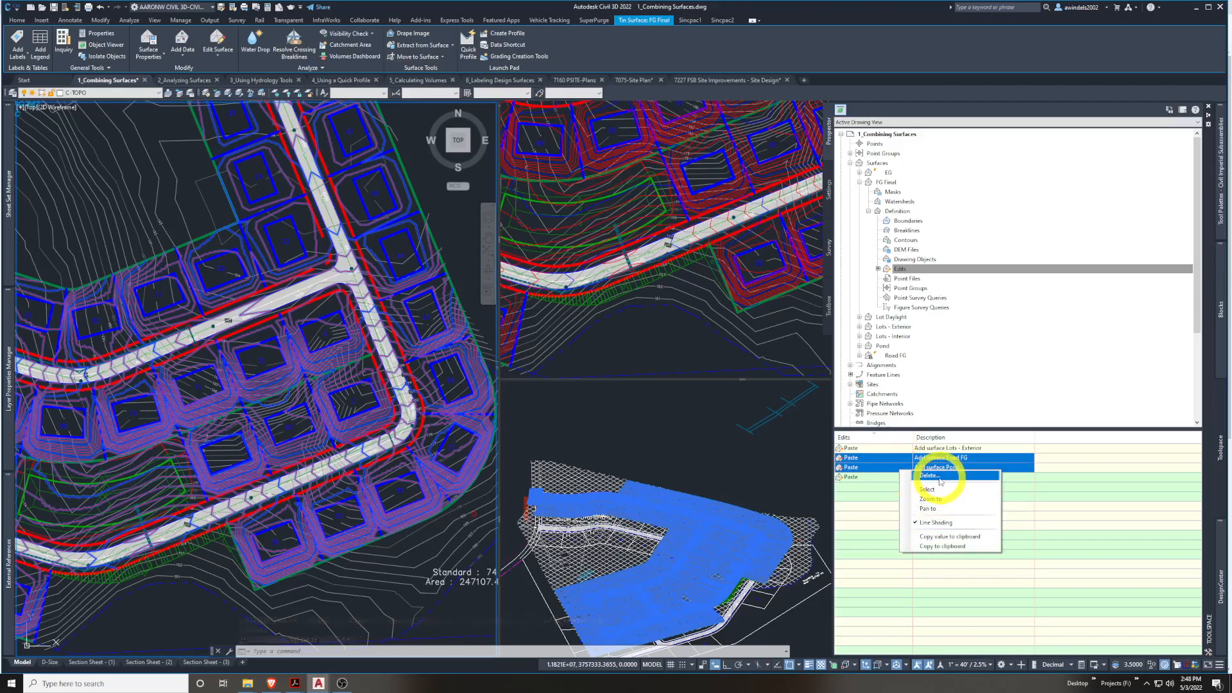
key(Escape)
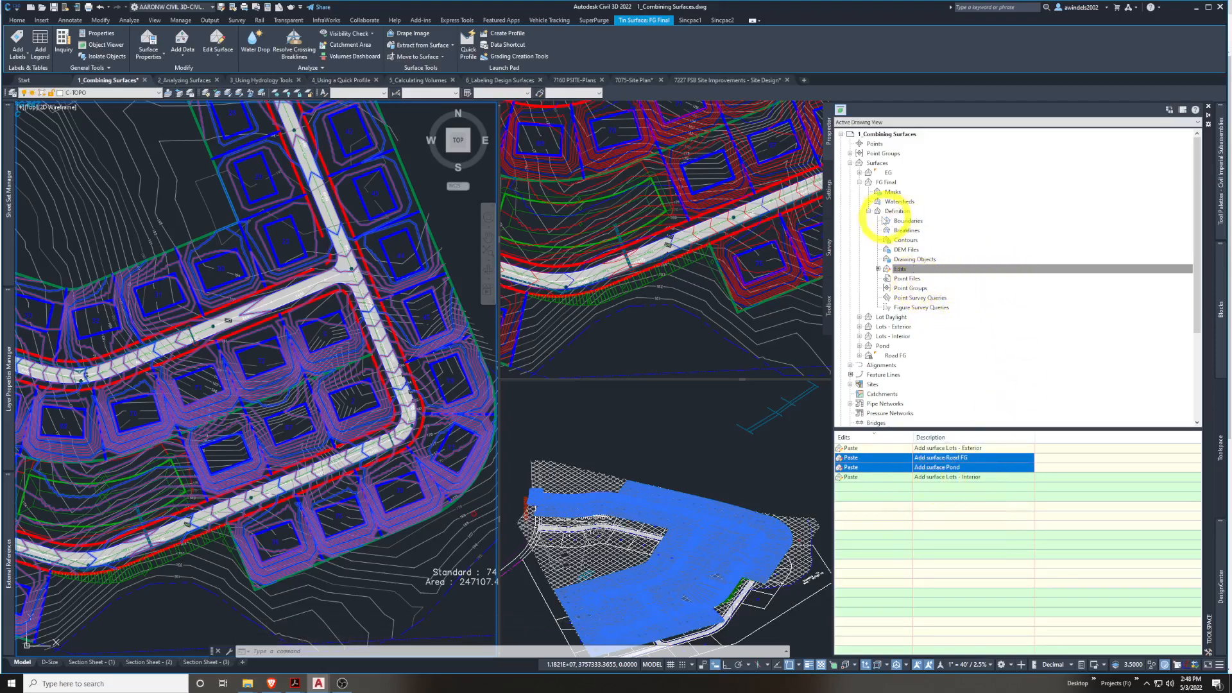
Reopen FG Final's surface properties and check the options for the Road FG paste operation in the definition
double_click(417, 358)
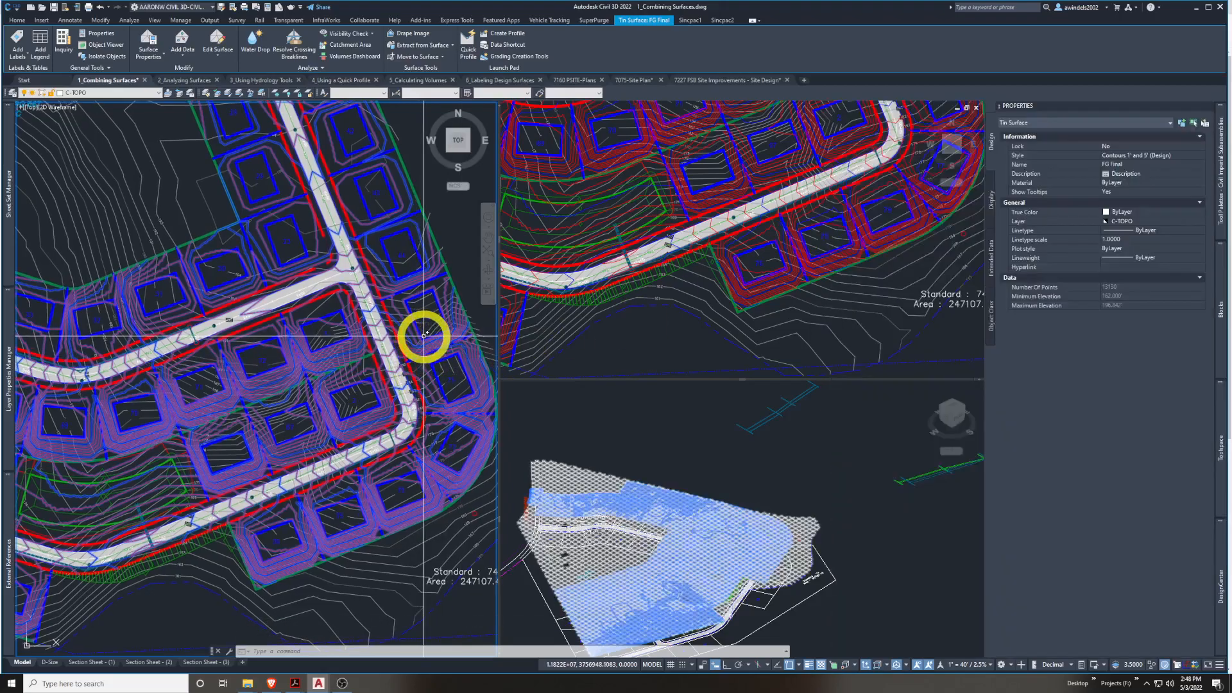
right_click(424, 335)
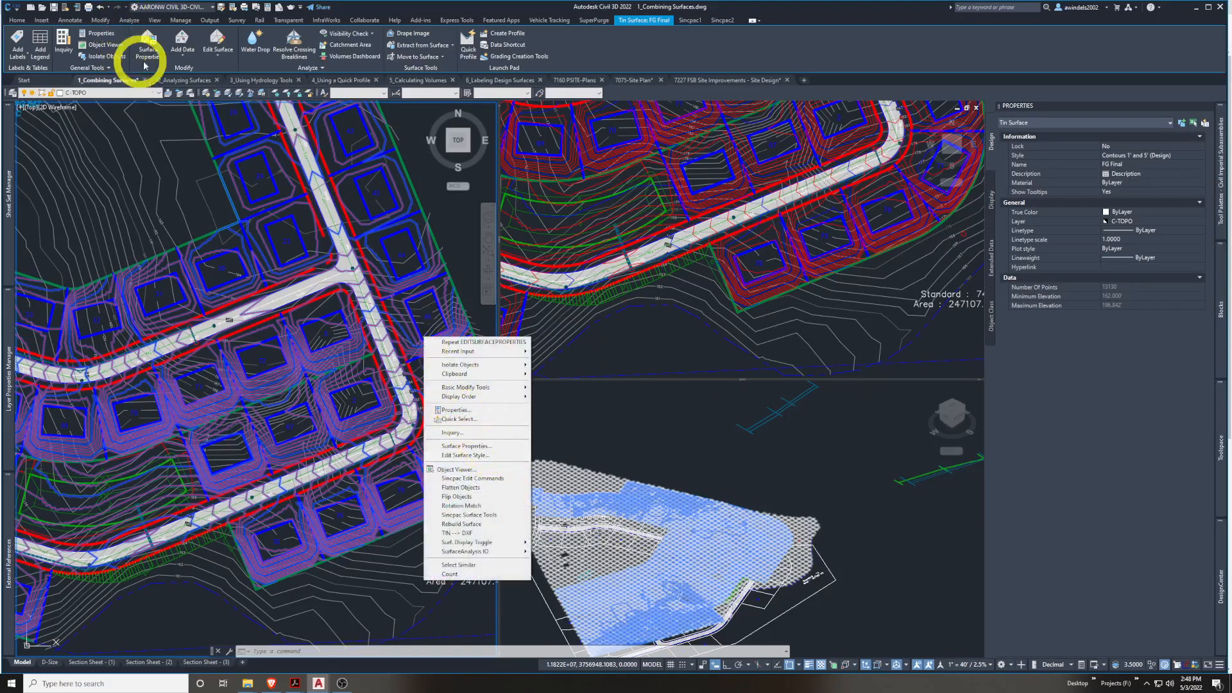
click(463, 446)
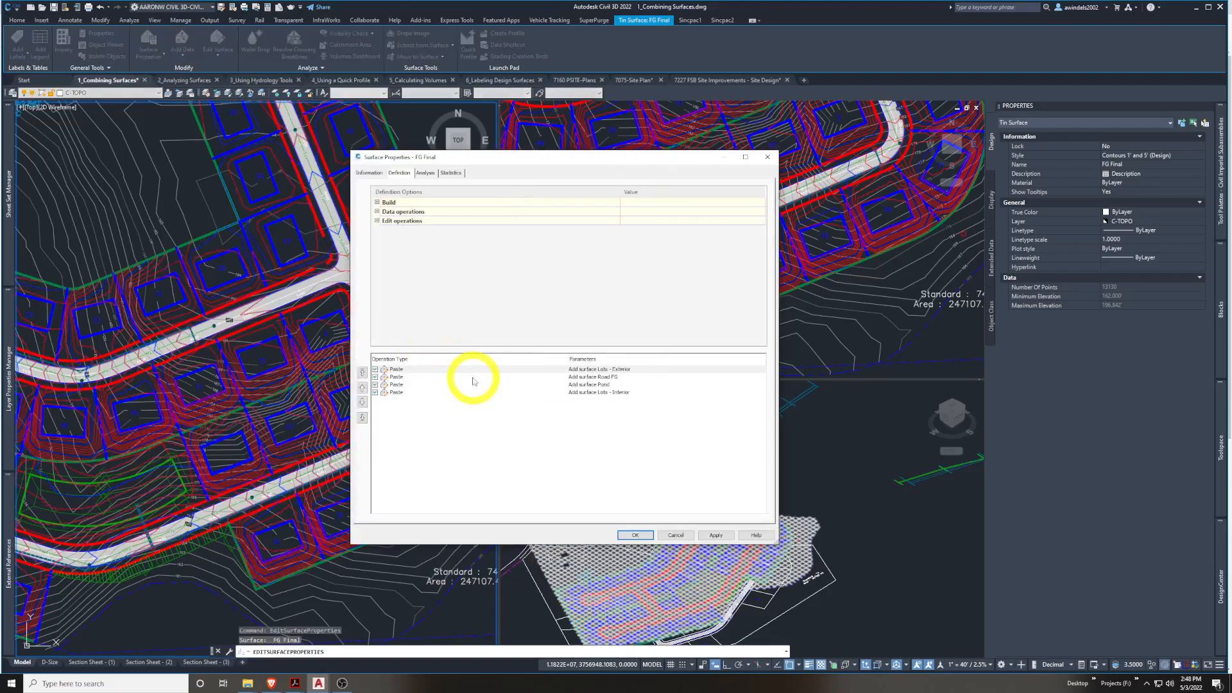
click(398, 376)
right_click(404, 379)
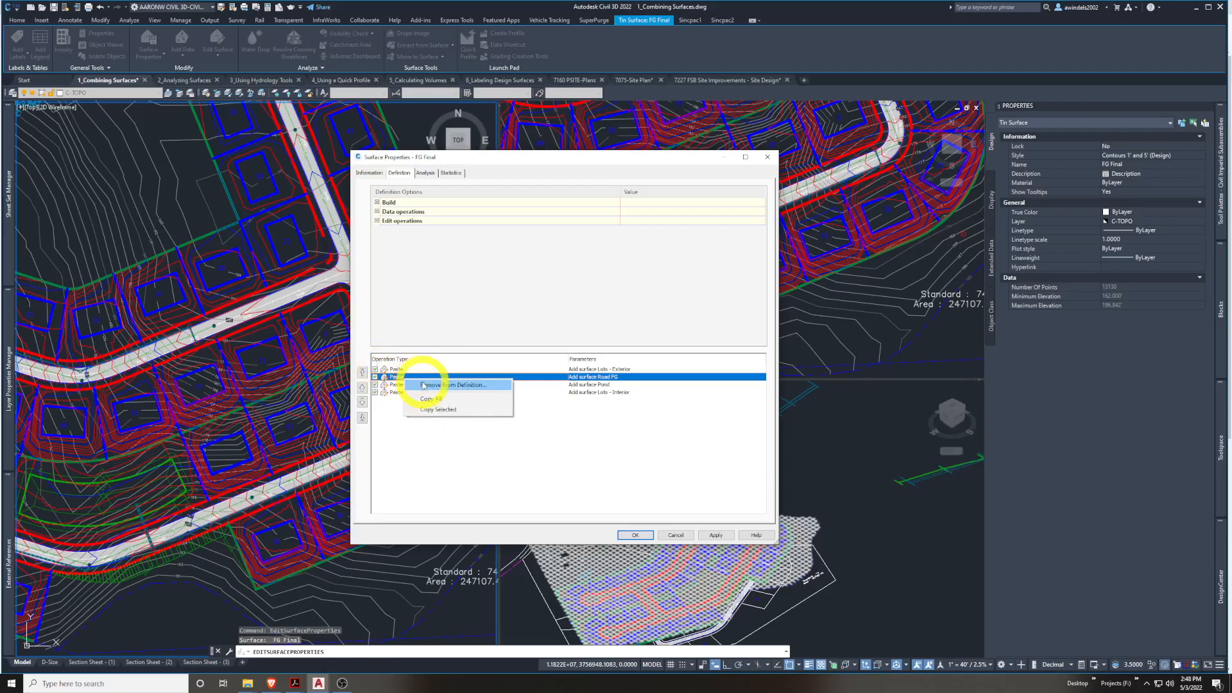
click(384, 378)
click(382, 369)
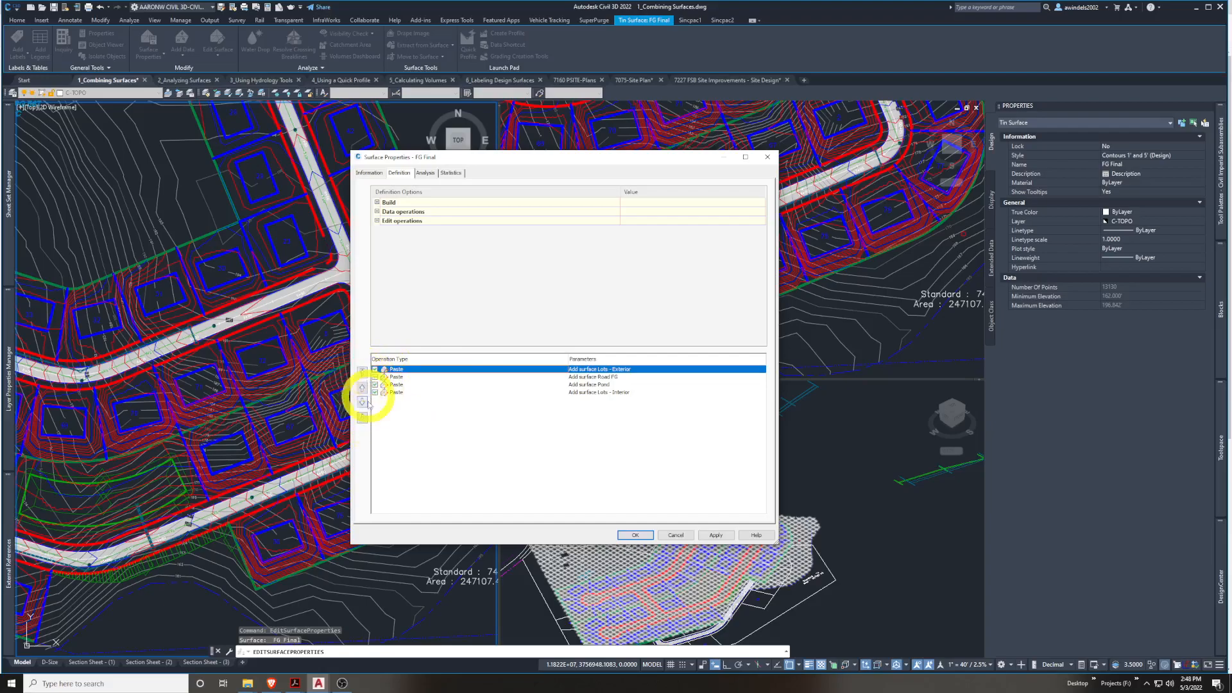
Move the Lots - Interior paste operation above Pond in FG Final's definition and rebuild the surface
drag(530, 158, 658, 139)
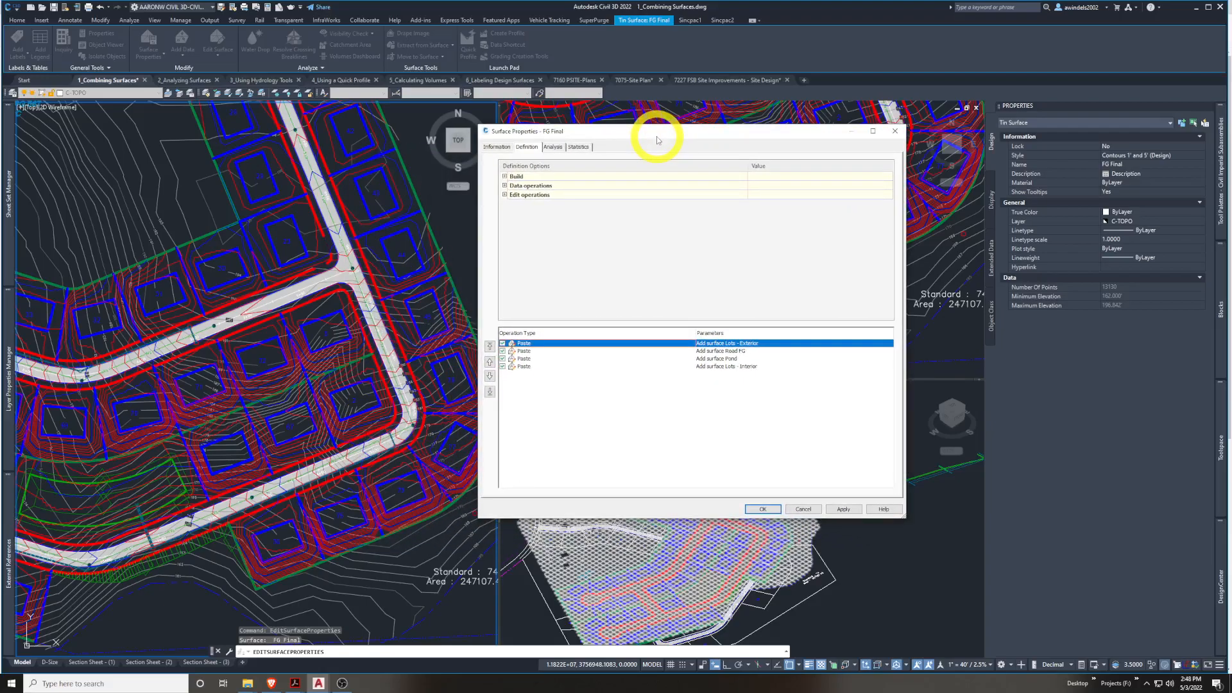
click(708, 368)
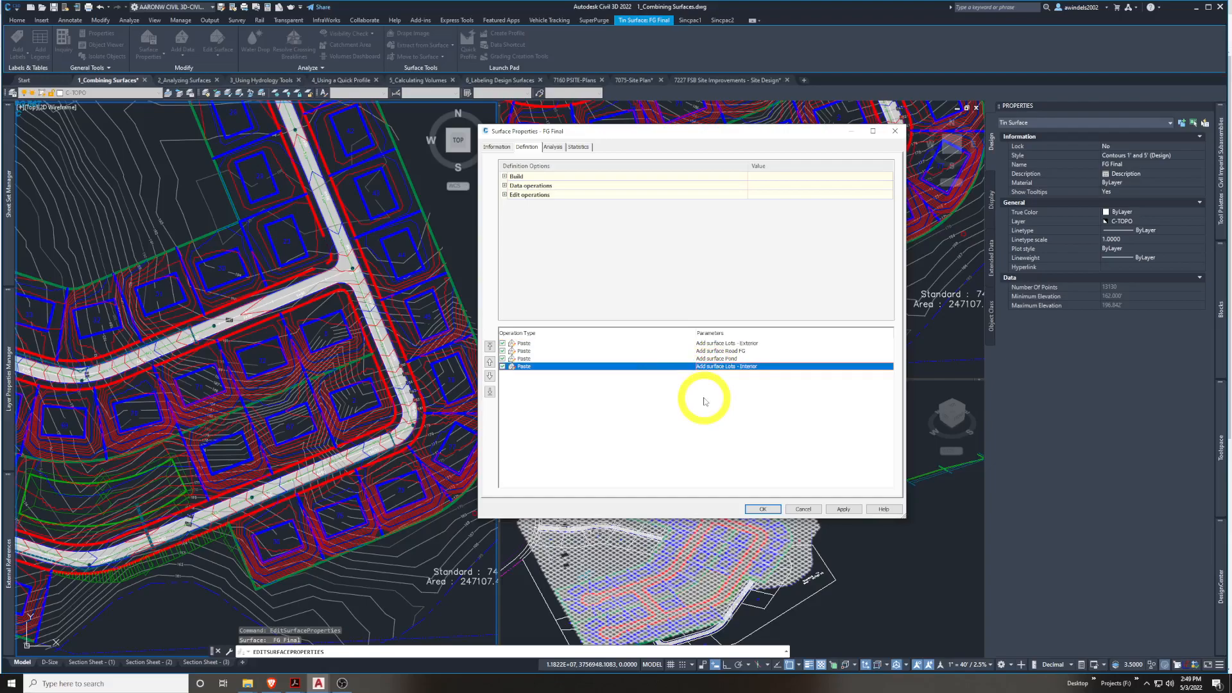
click(490, 362)
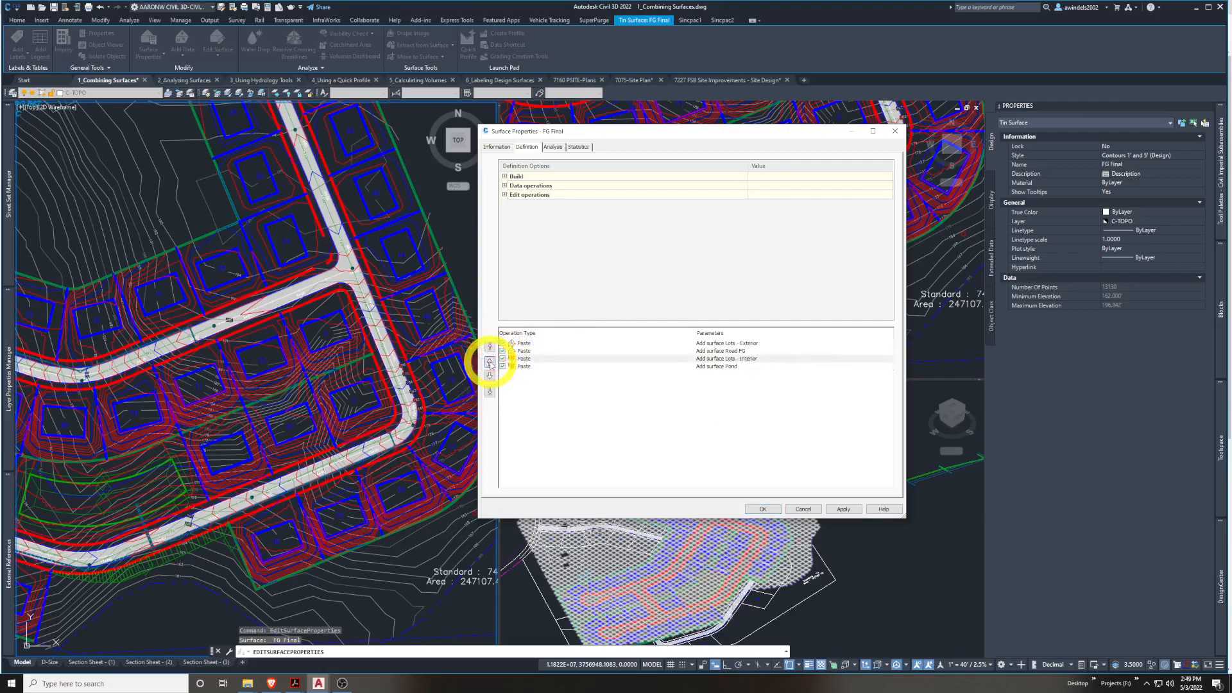
click(846, 510)
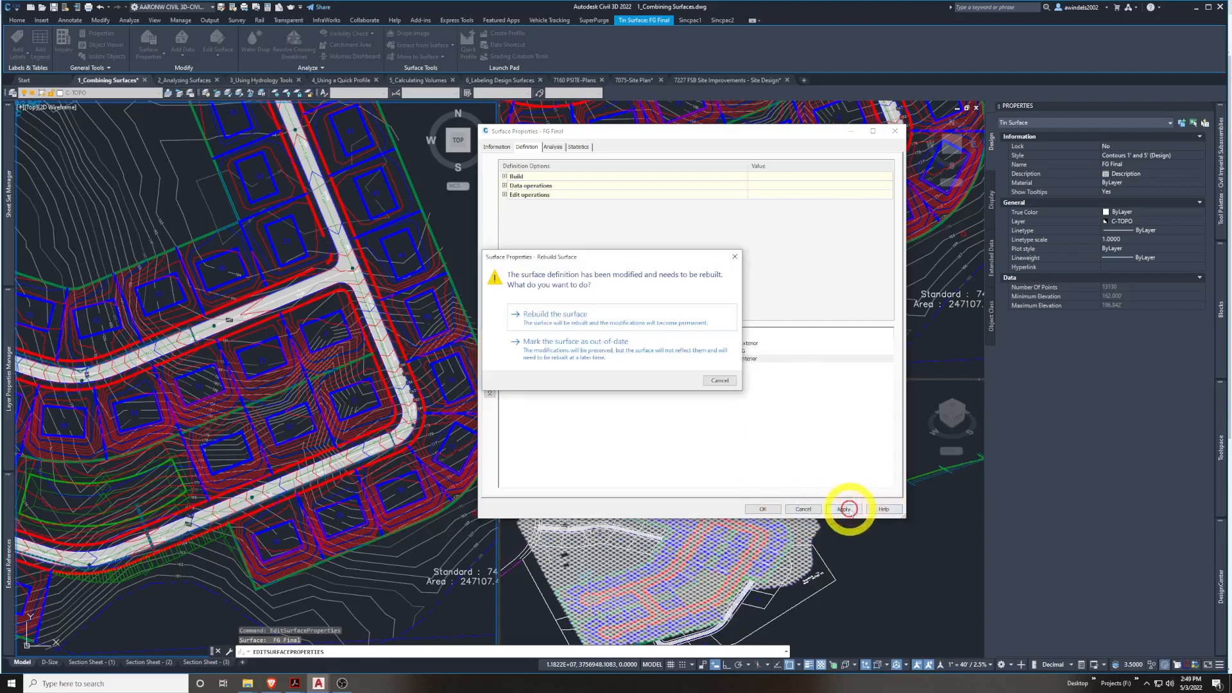
click(619, 323)
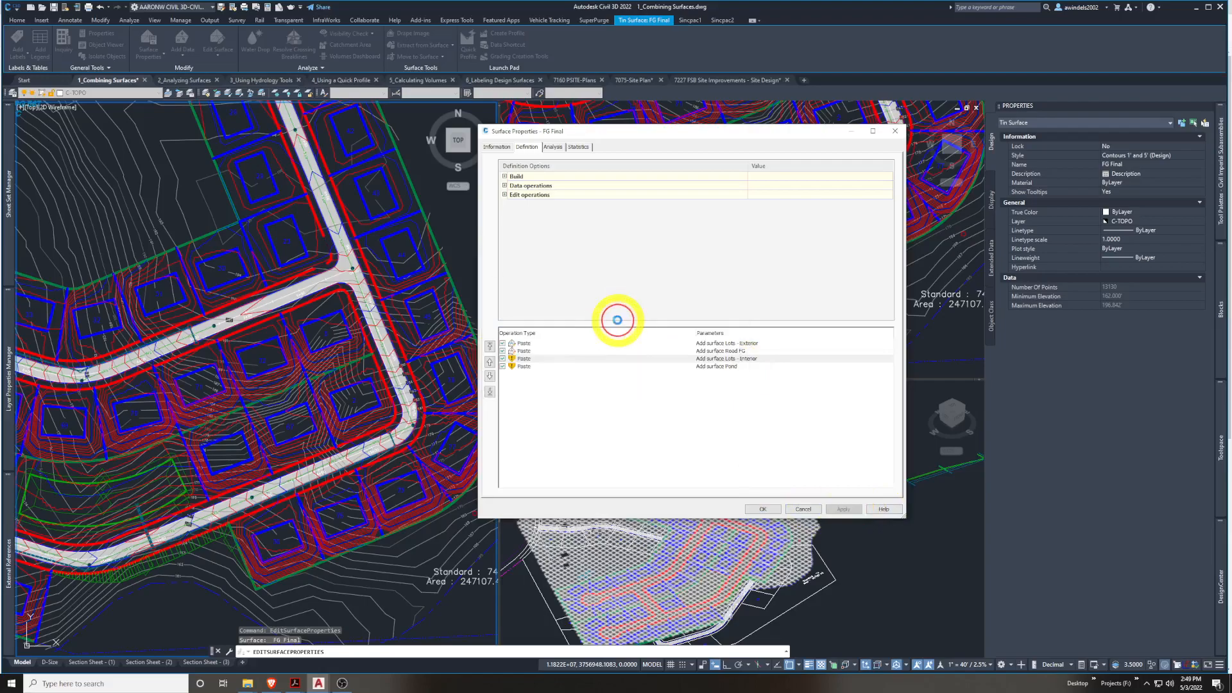
click(765, 510)
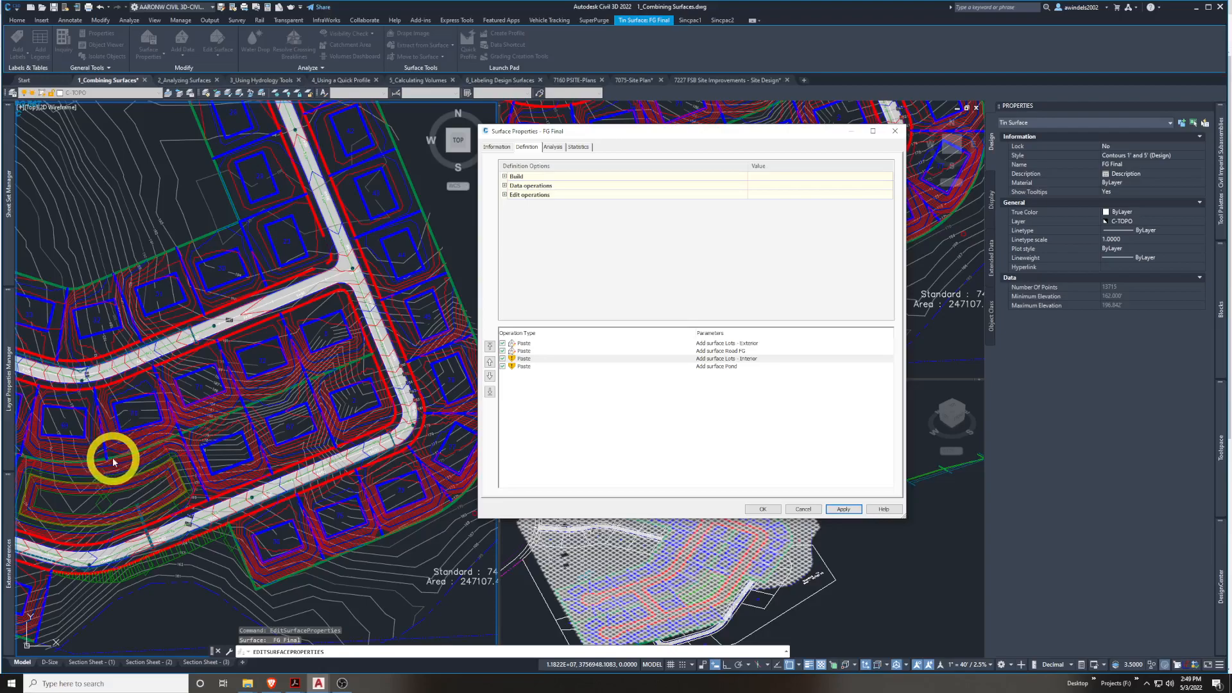
Move the Lots - Interior paste operation back below Pond and rebuild FG Final
click(541, 359)
click(490, 376)
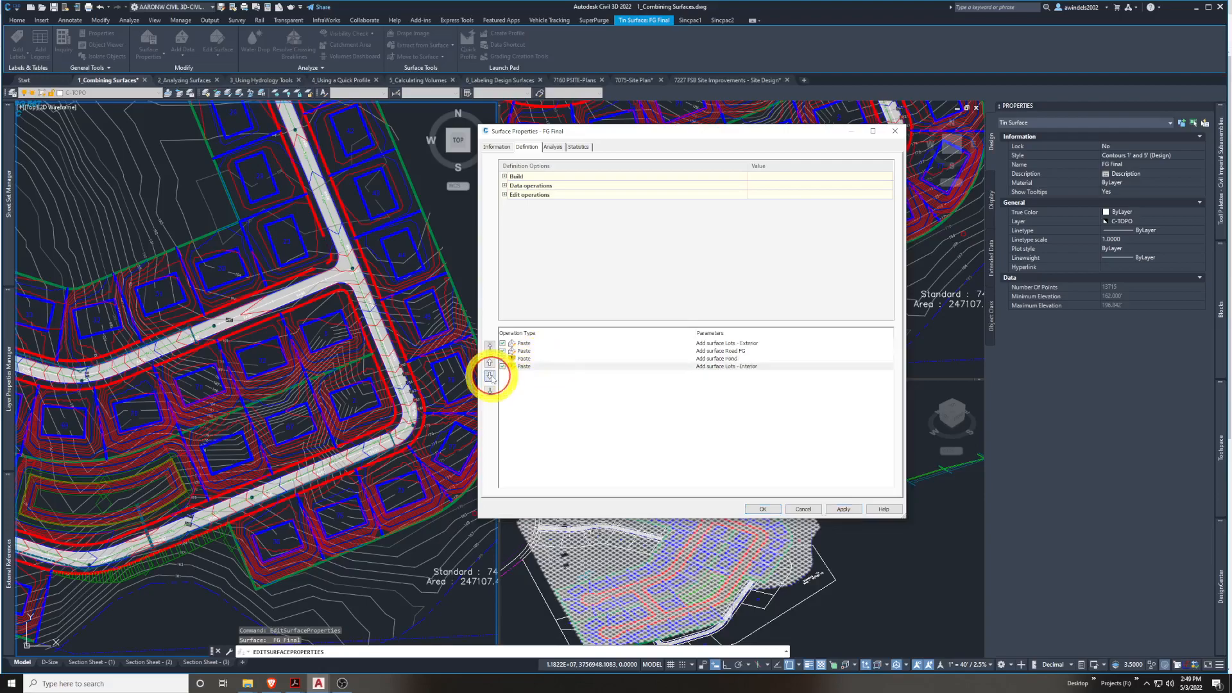
click(842, 509)
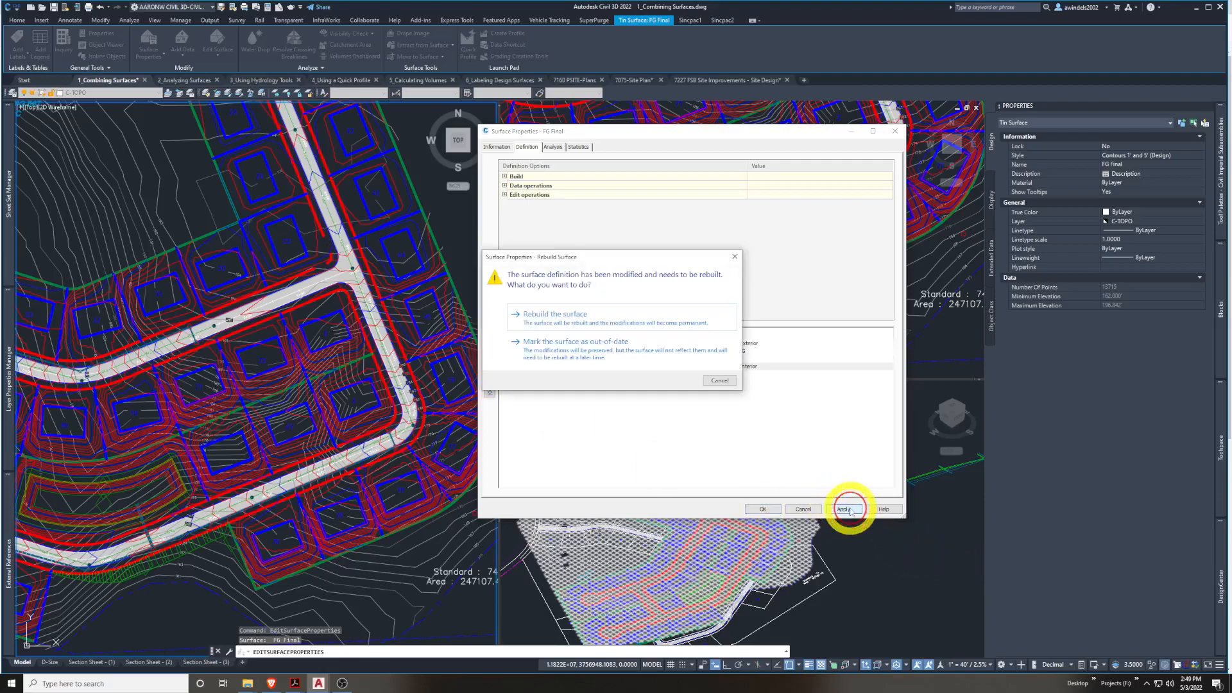
click(650, 320)
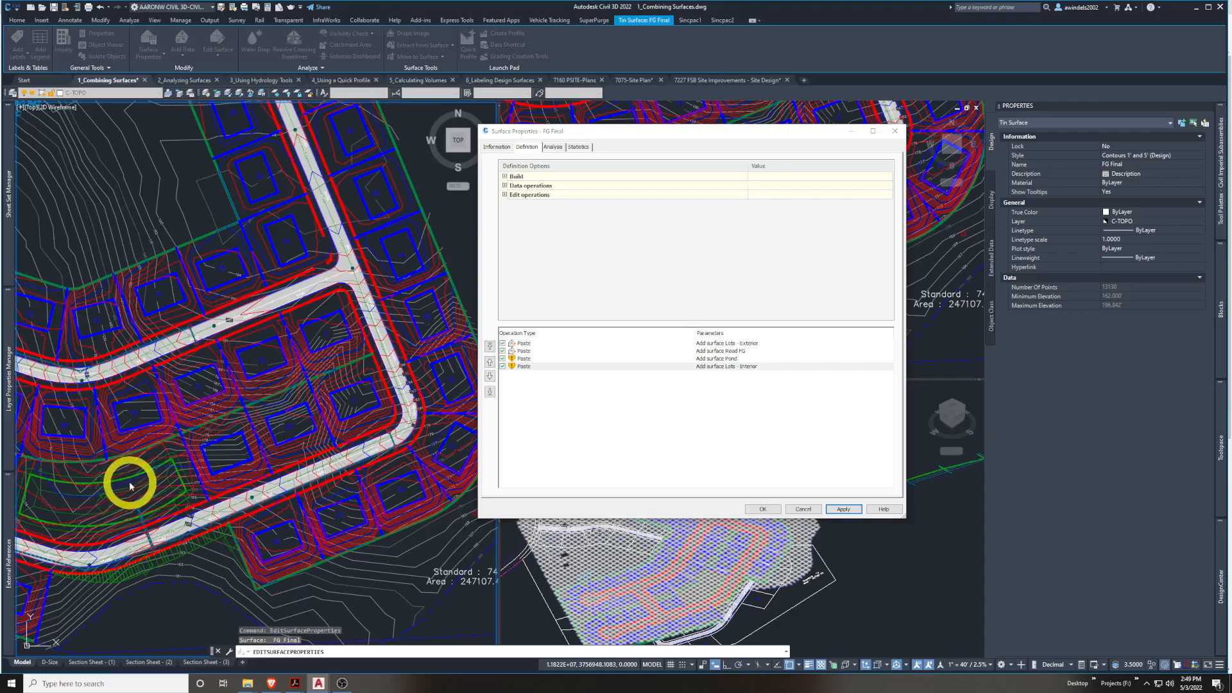
Move the Lots - Interior paste operation above Pond in FG Final's definition and rebuild the surface with this order
click(530, 367)
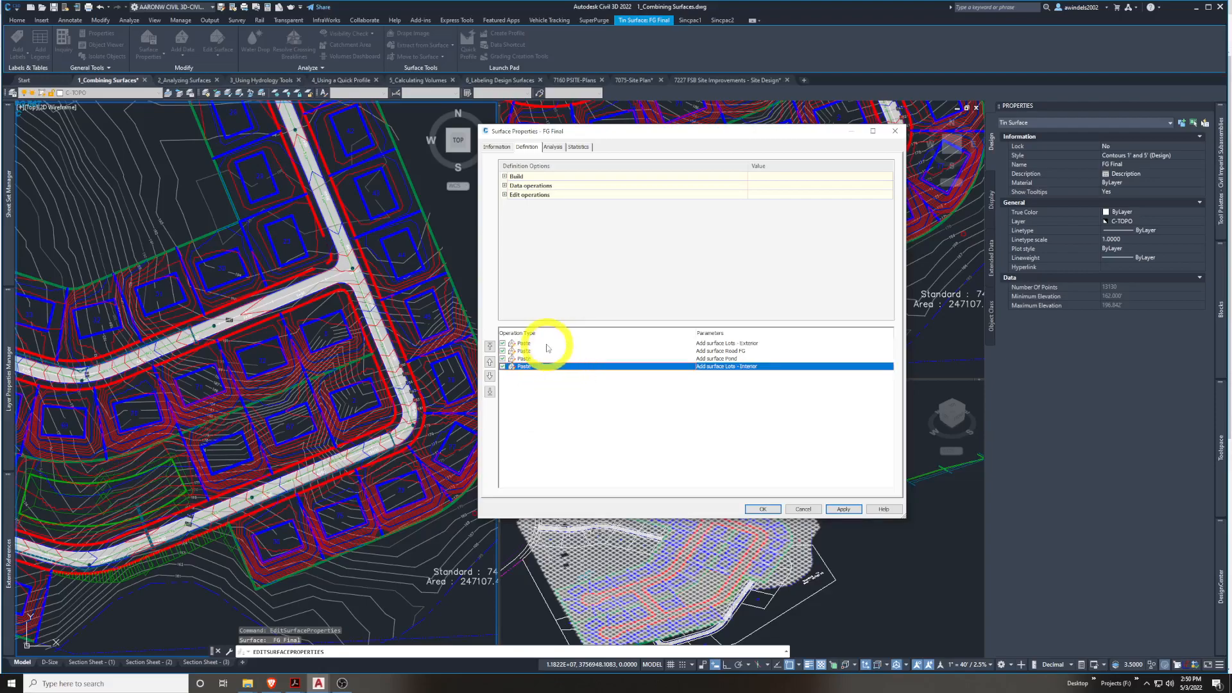
click(546, 345)
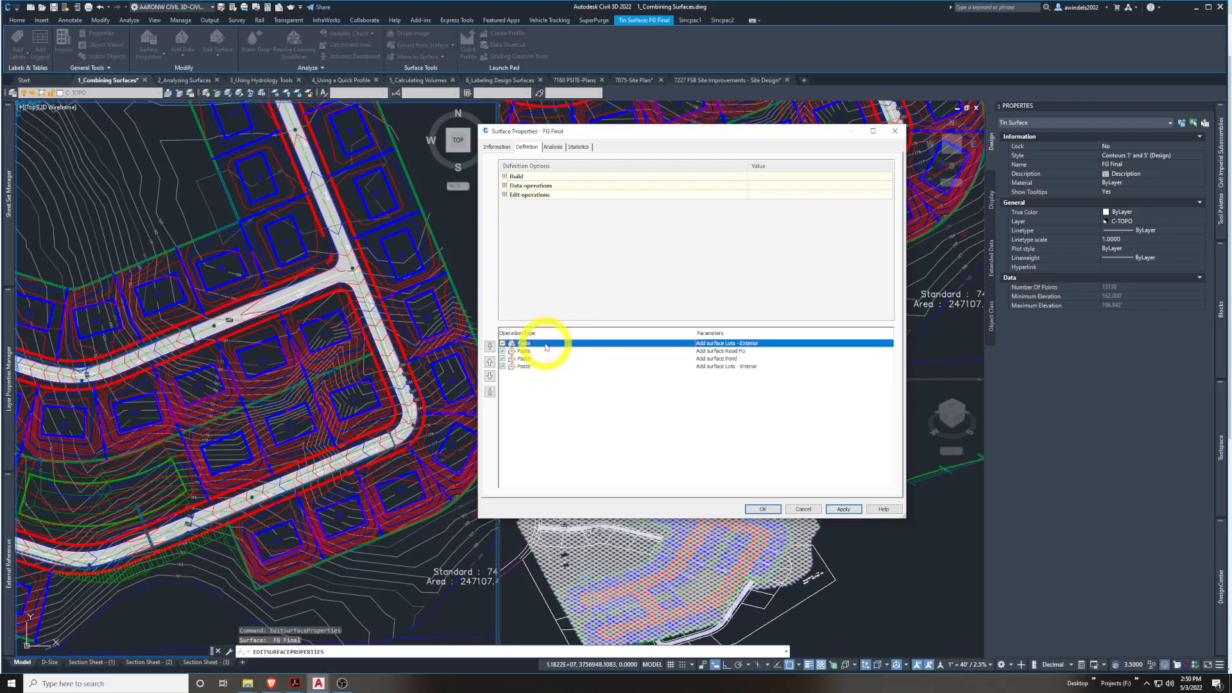
click(544, 370)
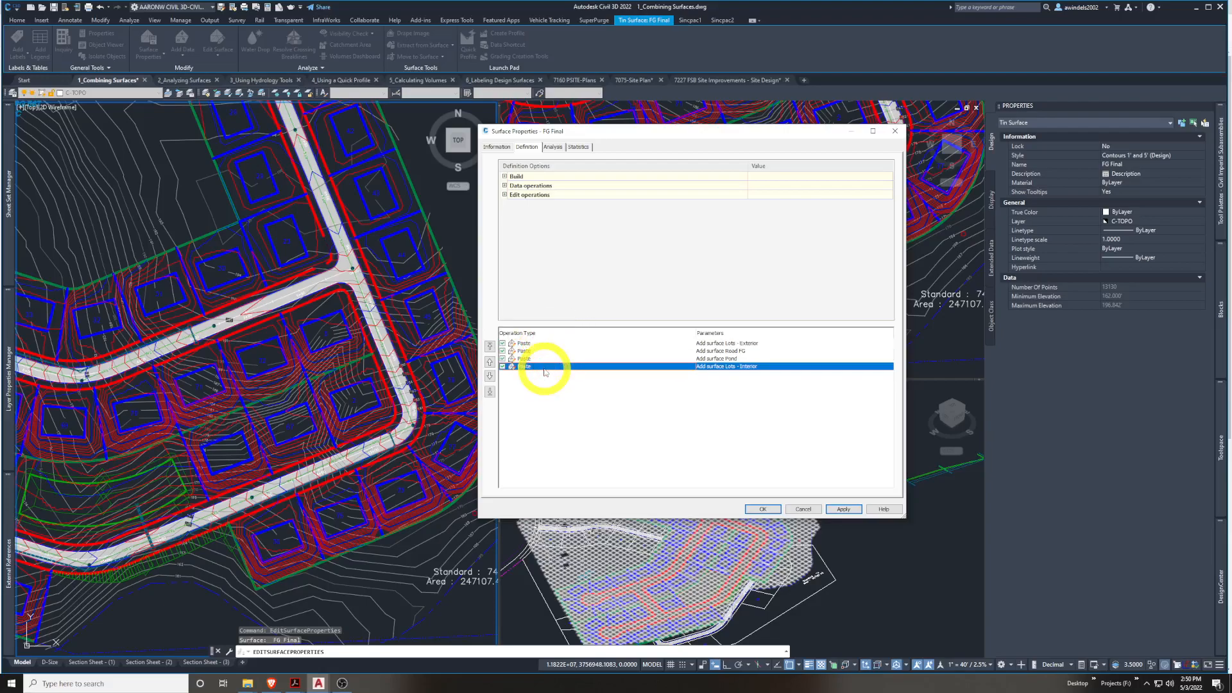
click(489, 361)
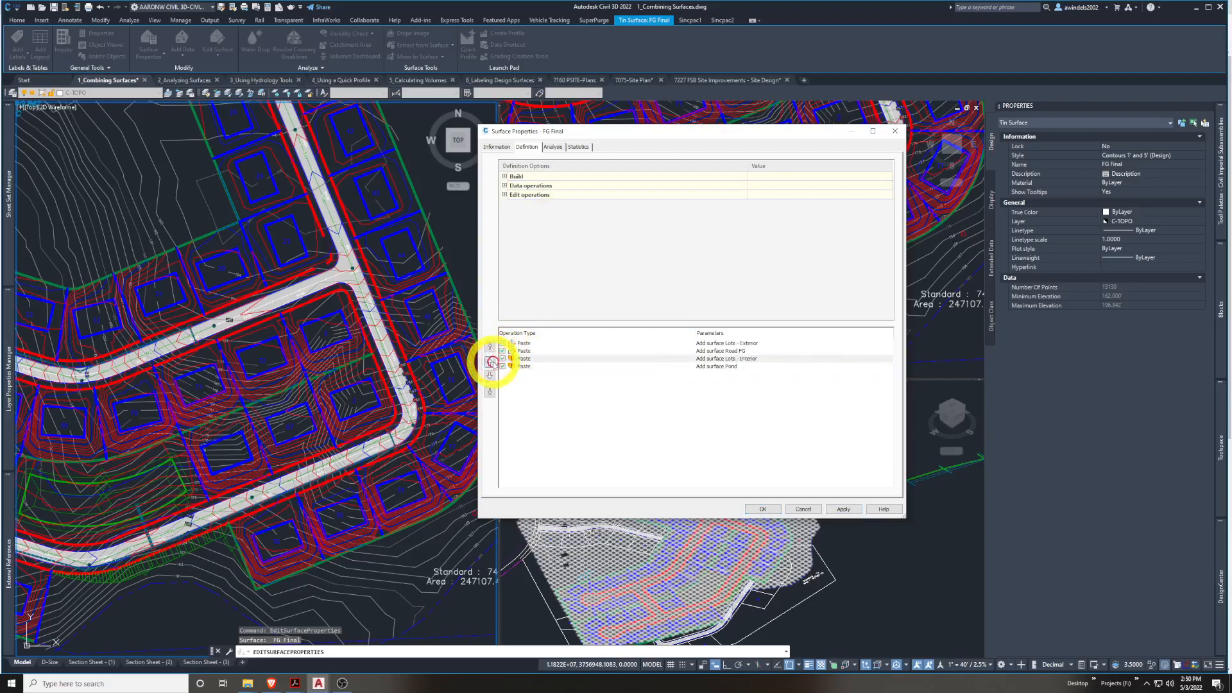
click(843, 509)
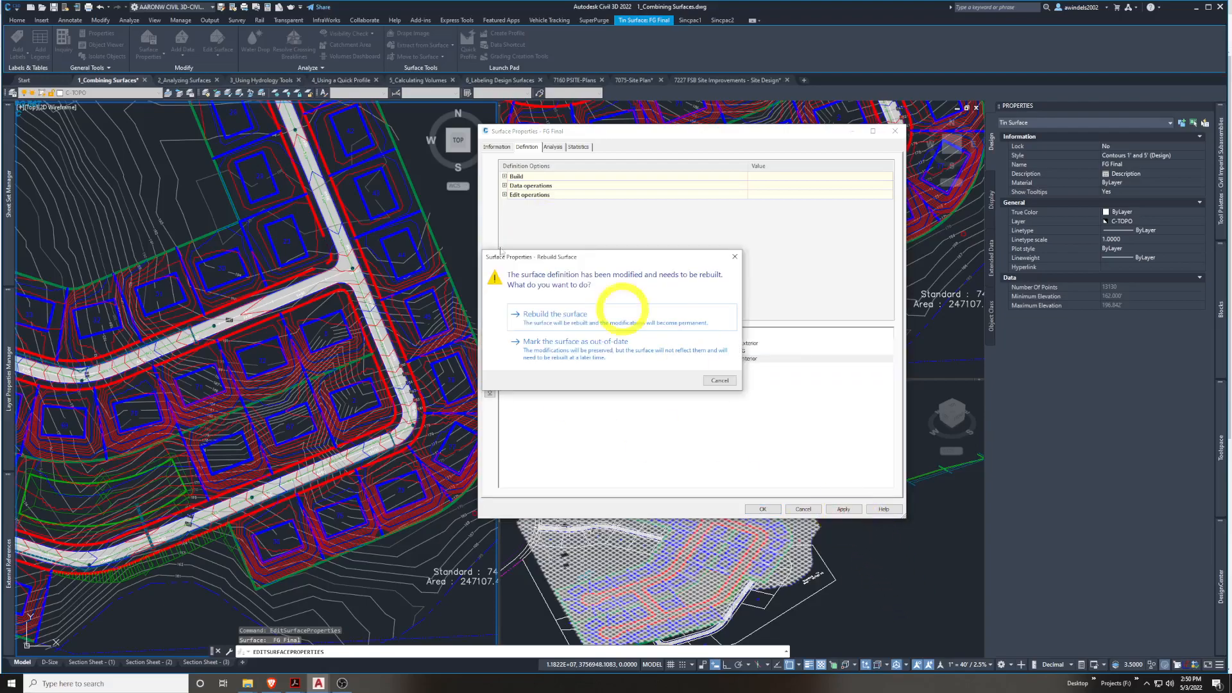
click(533, 314)
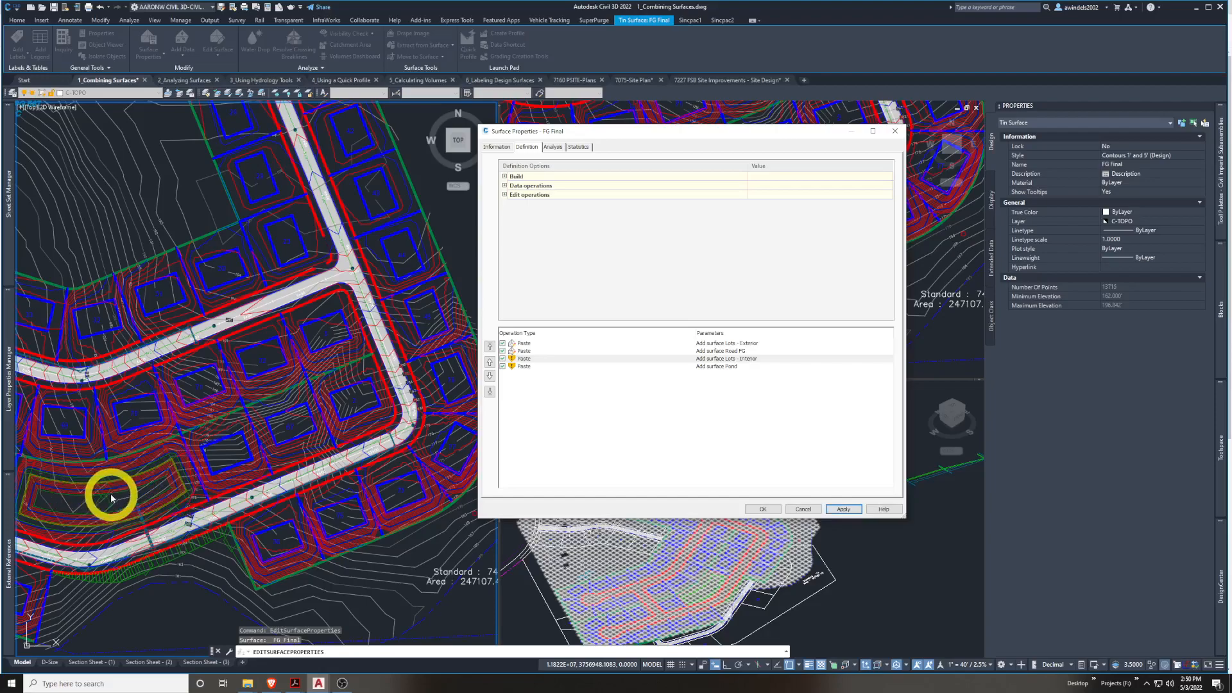
Review the order of FG Final's four paste operations, accept the surface properties and deselect the surface
click(748, 358)
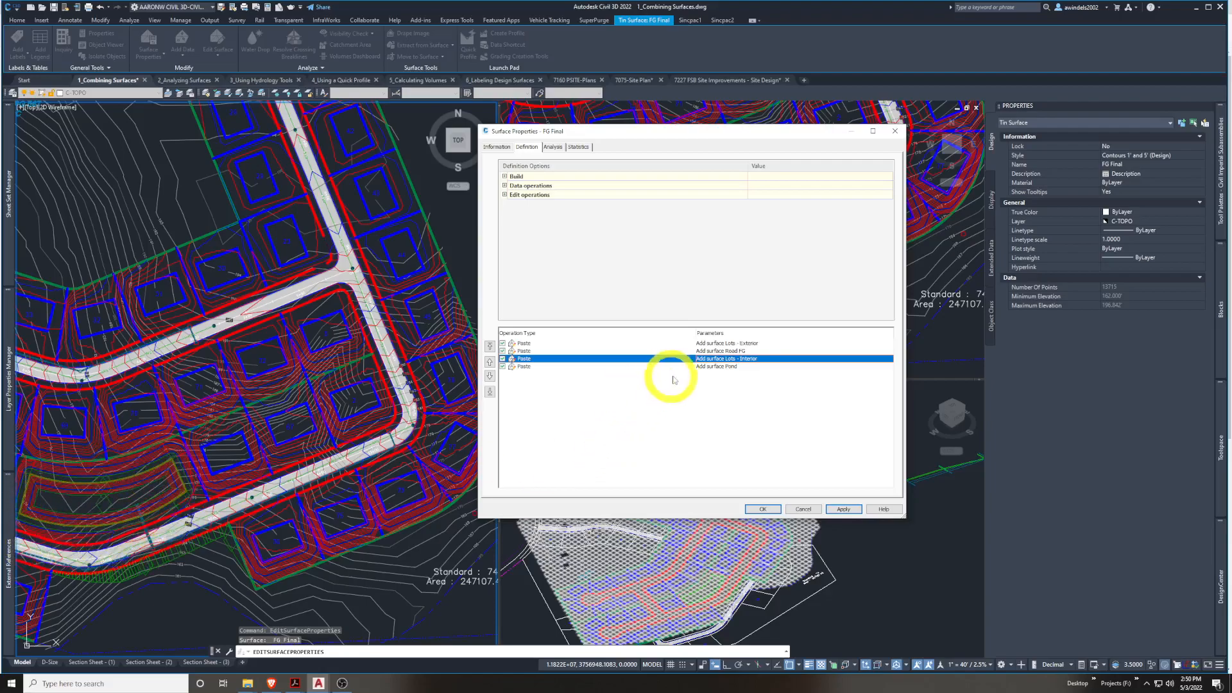
click(716, 367)
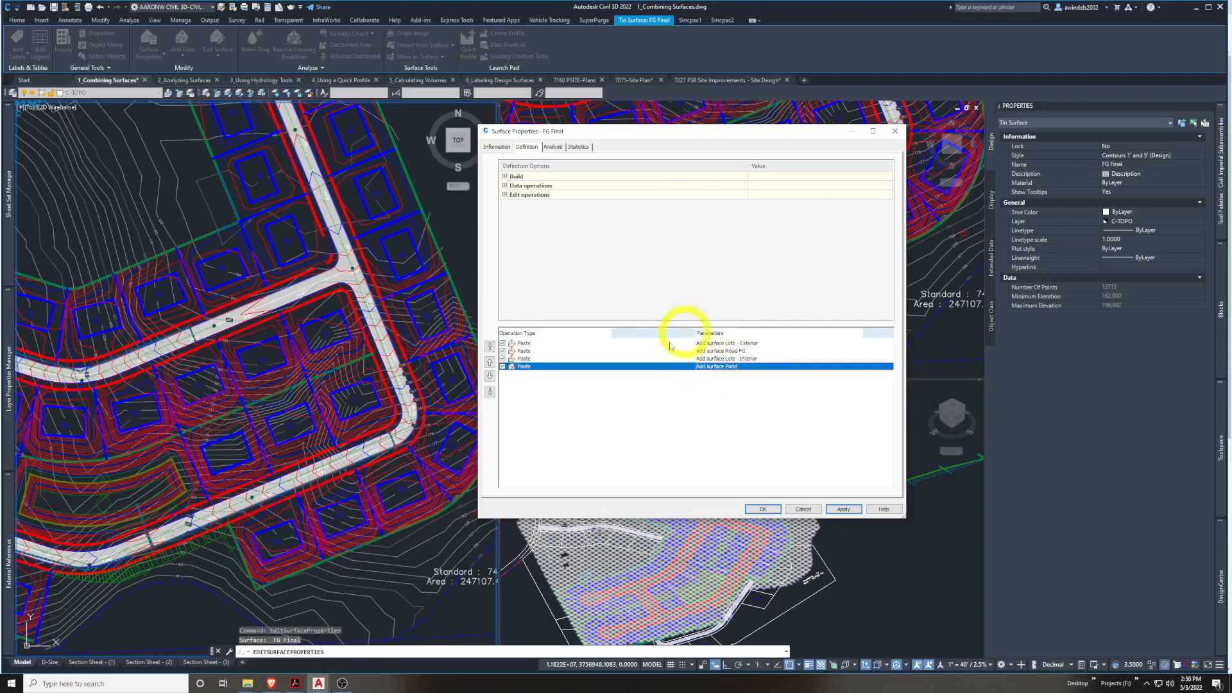
key(Up)
key(Up)
key(Up)
key(Down)
key(Down)
key(Down)
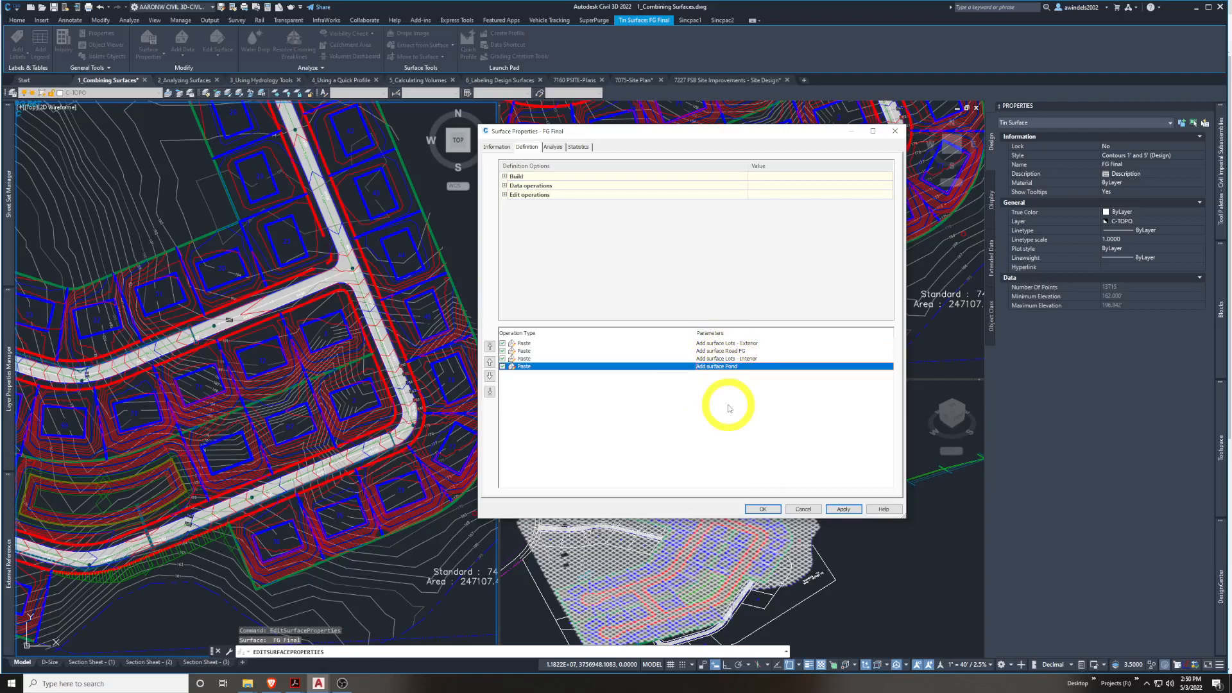
click(763, 508)
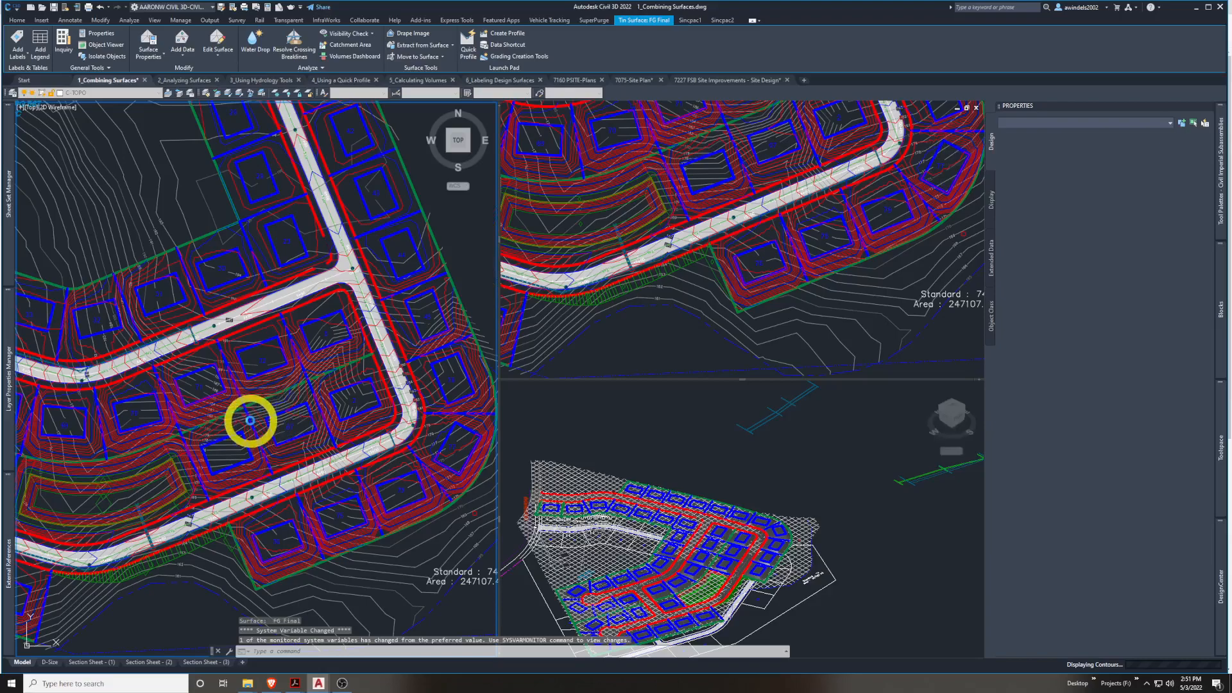
scroll(256, 421, down, 2)
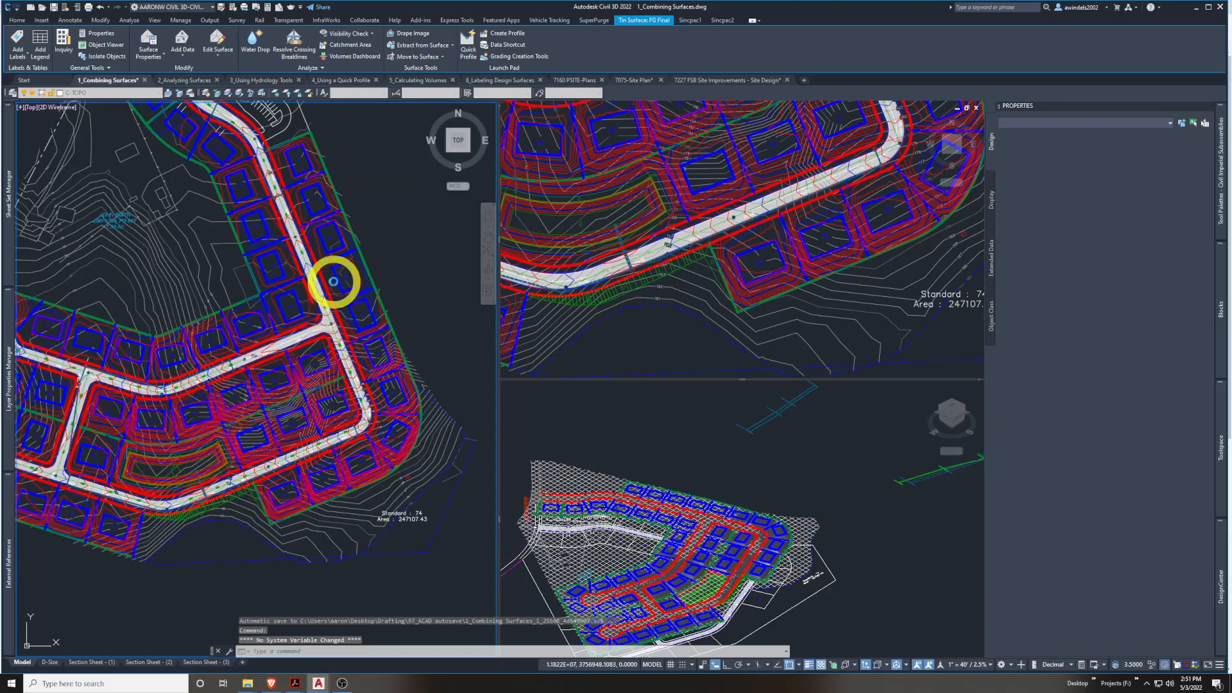
key(Escape)
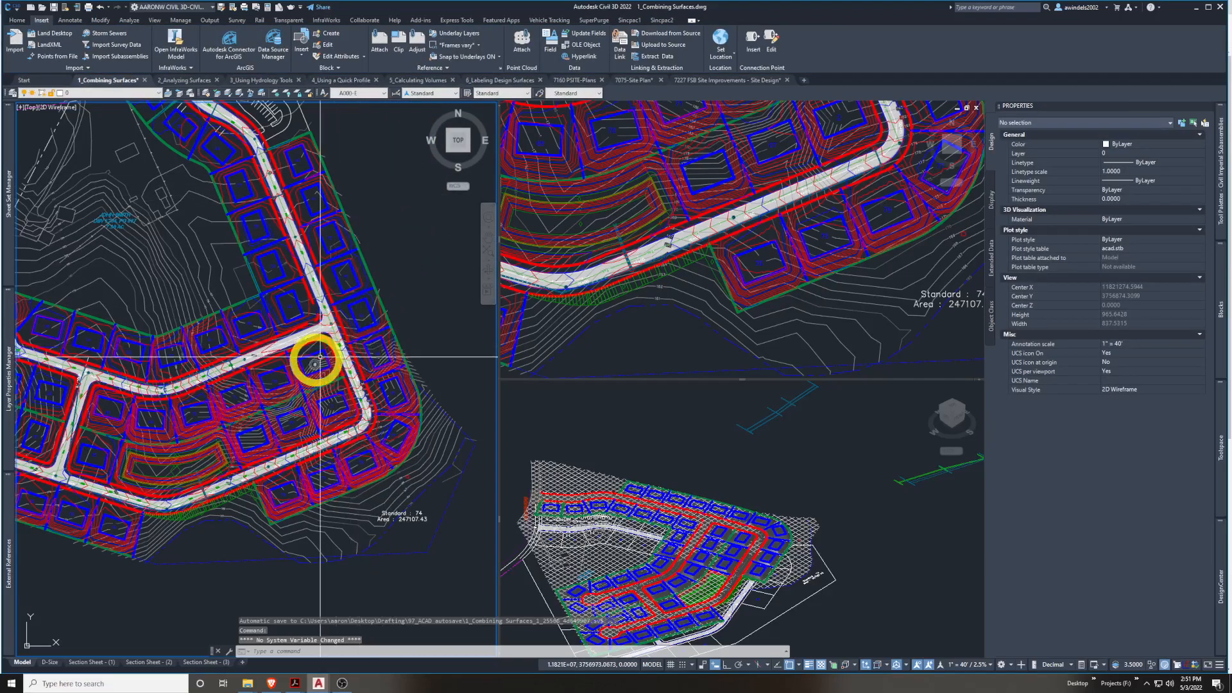
Select the FG Final surface in the plan view and paste the Lot Daylight surface into it
scroll(306, 356, up, 6)
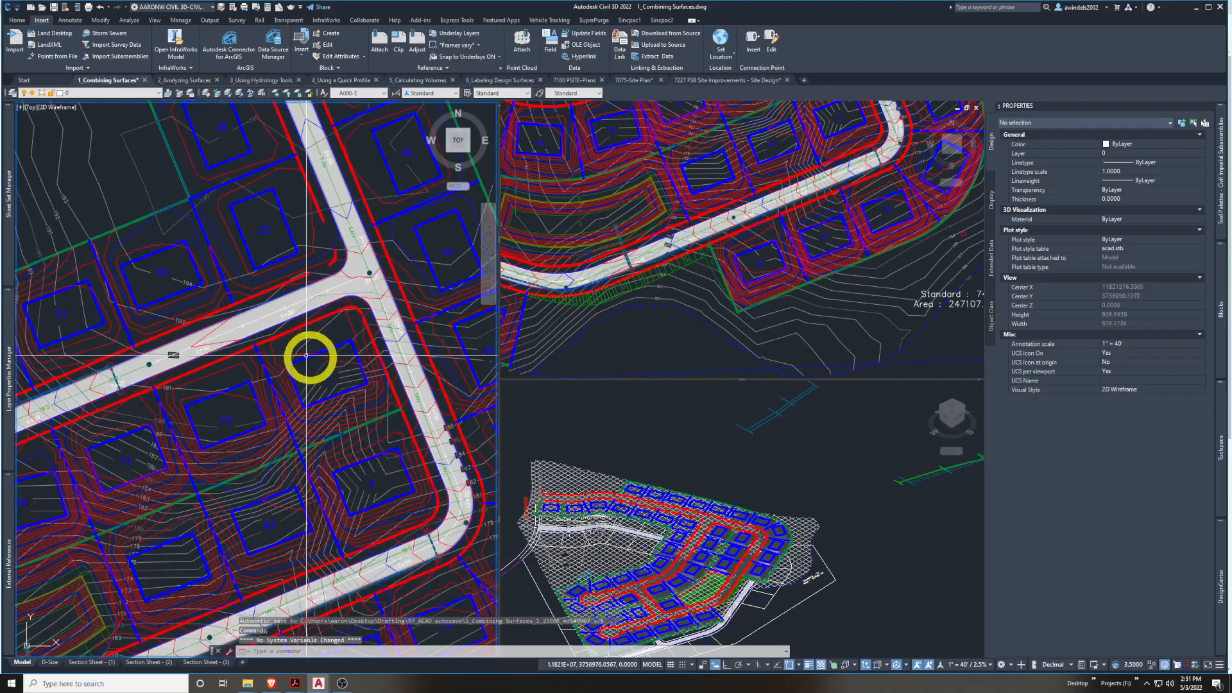
click(344, 355)
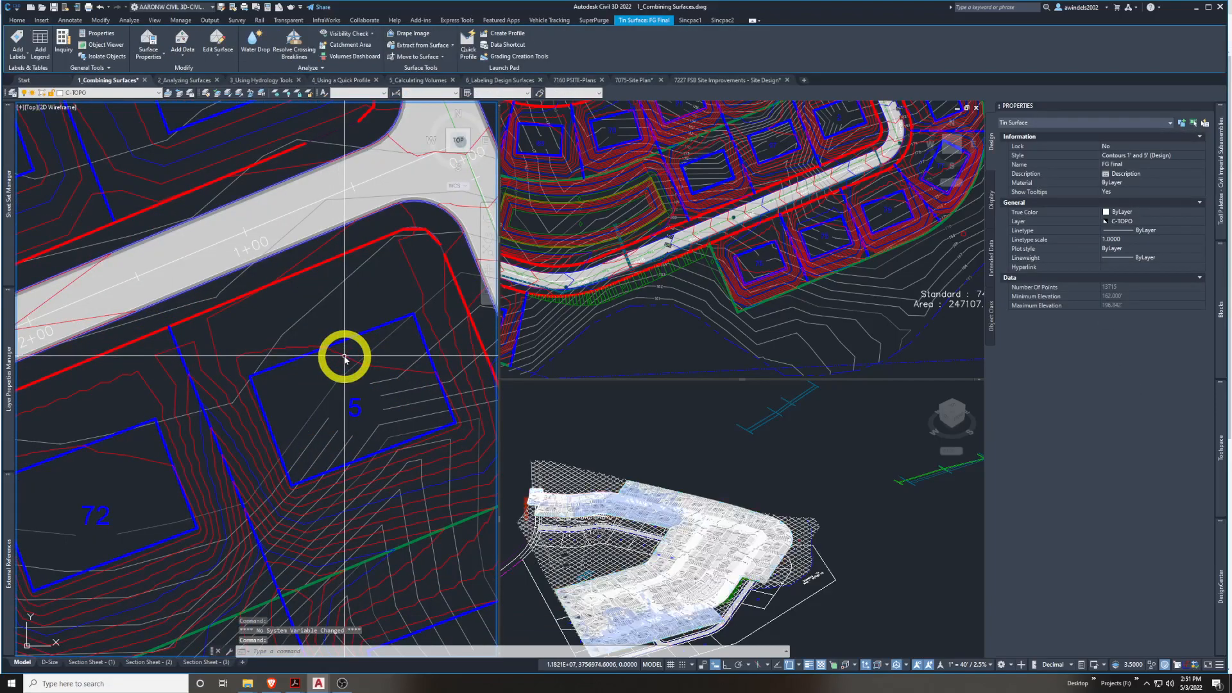
scroll(331, 334, down, 6)
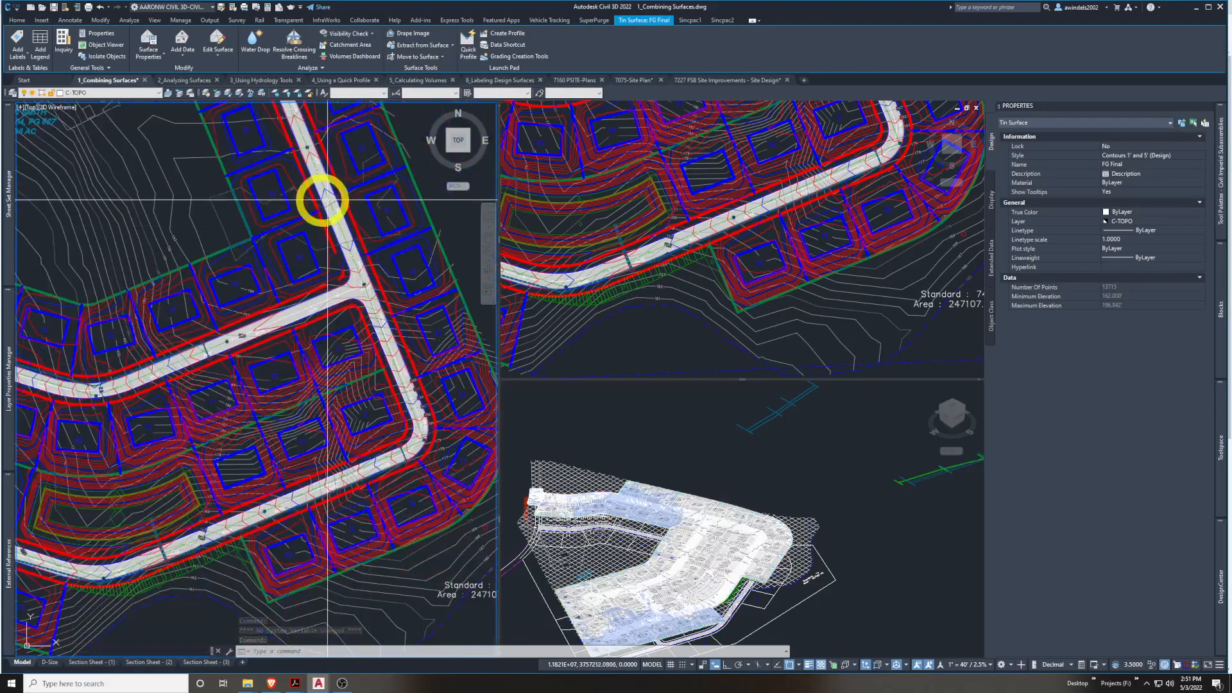
click(220, 55)
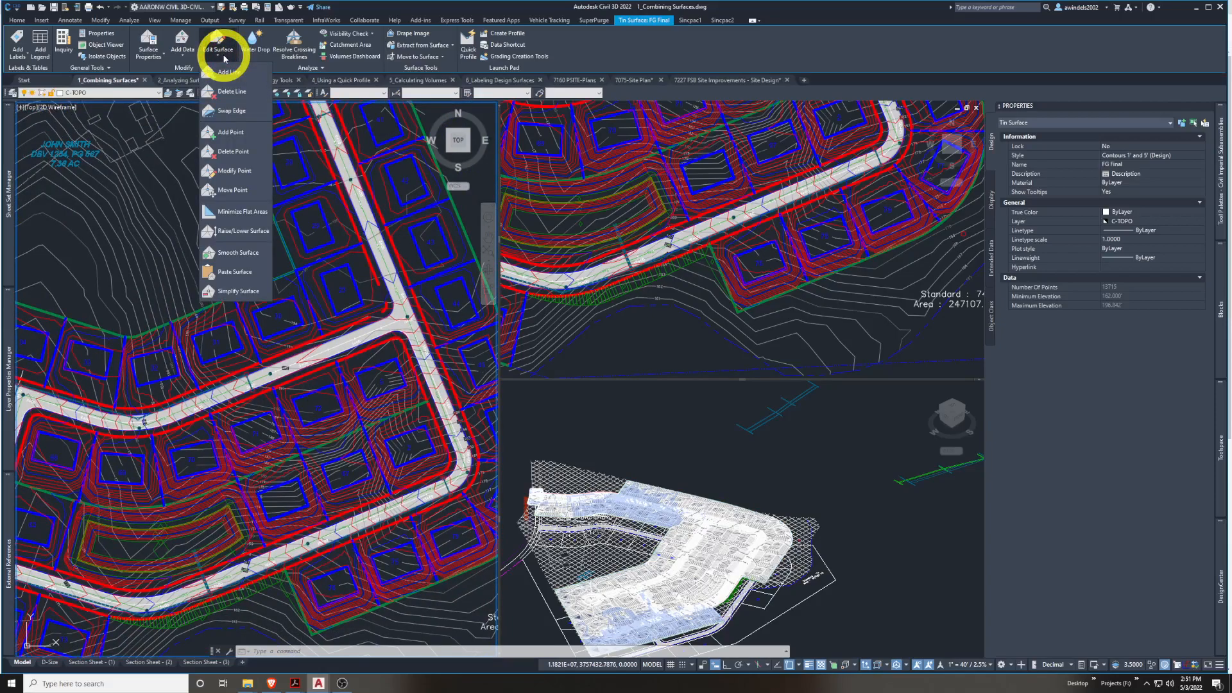
click(237, 272)
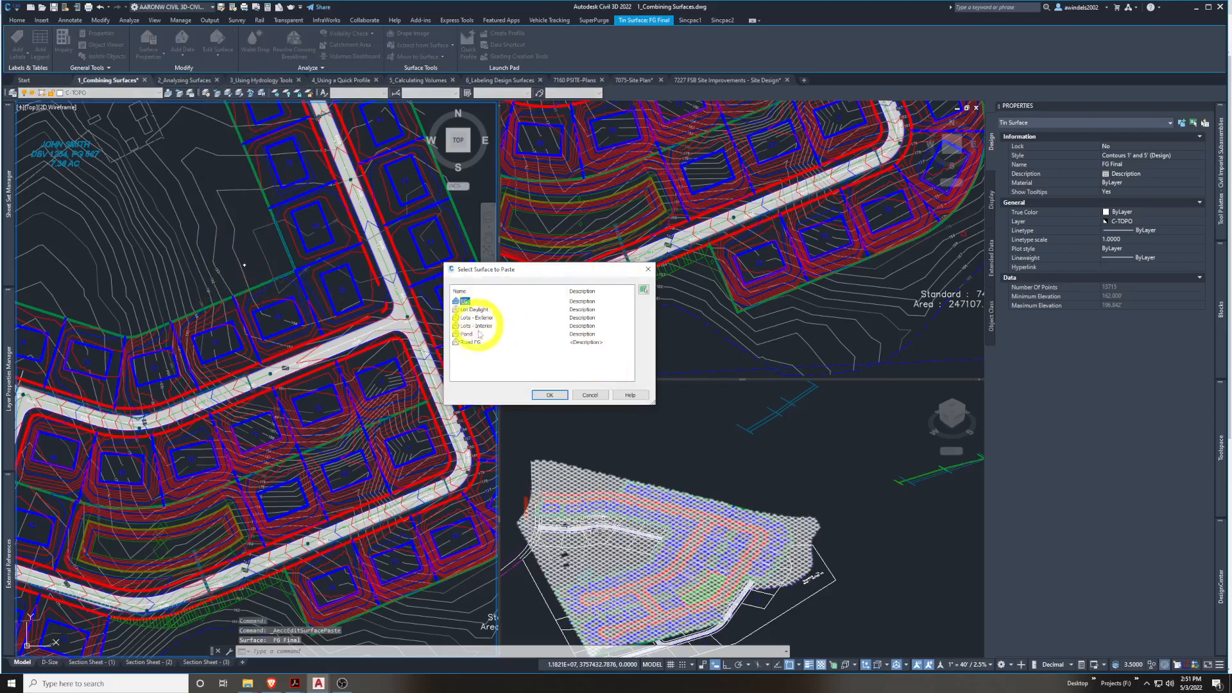
click(478, 310)
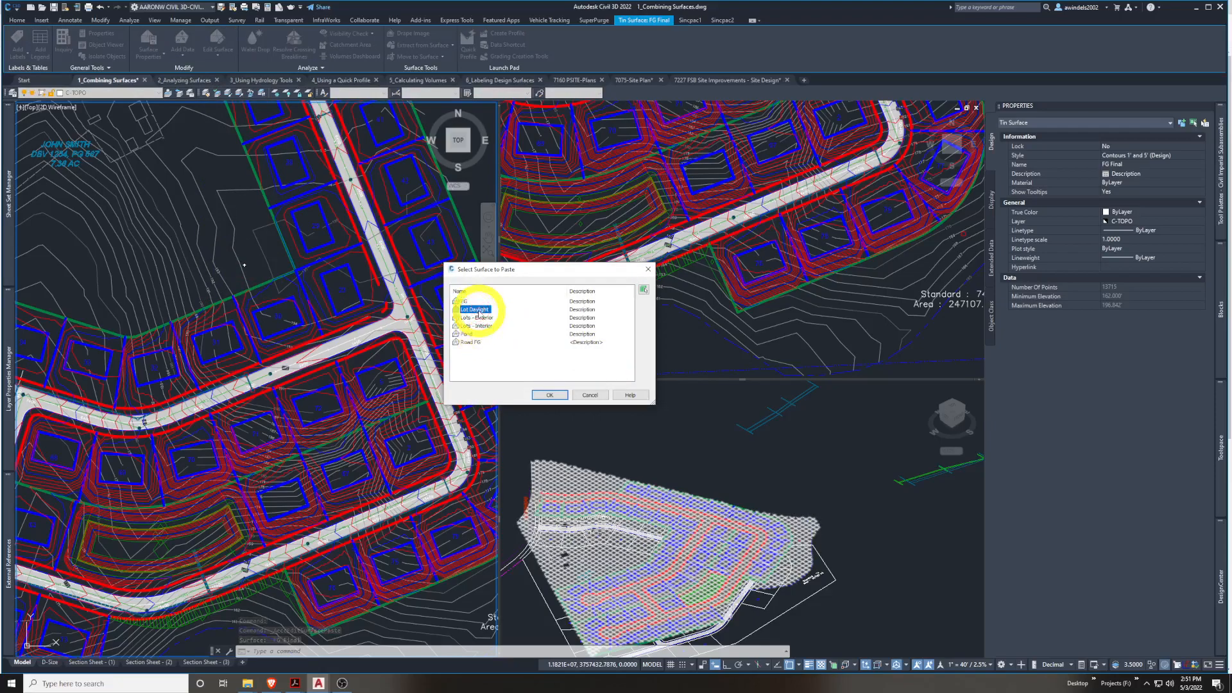
click(550, 396)
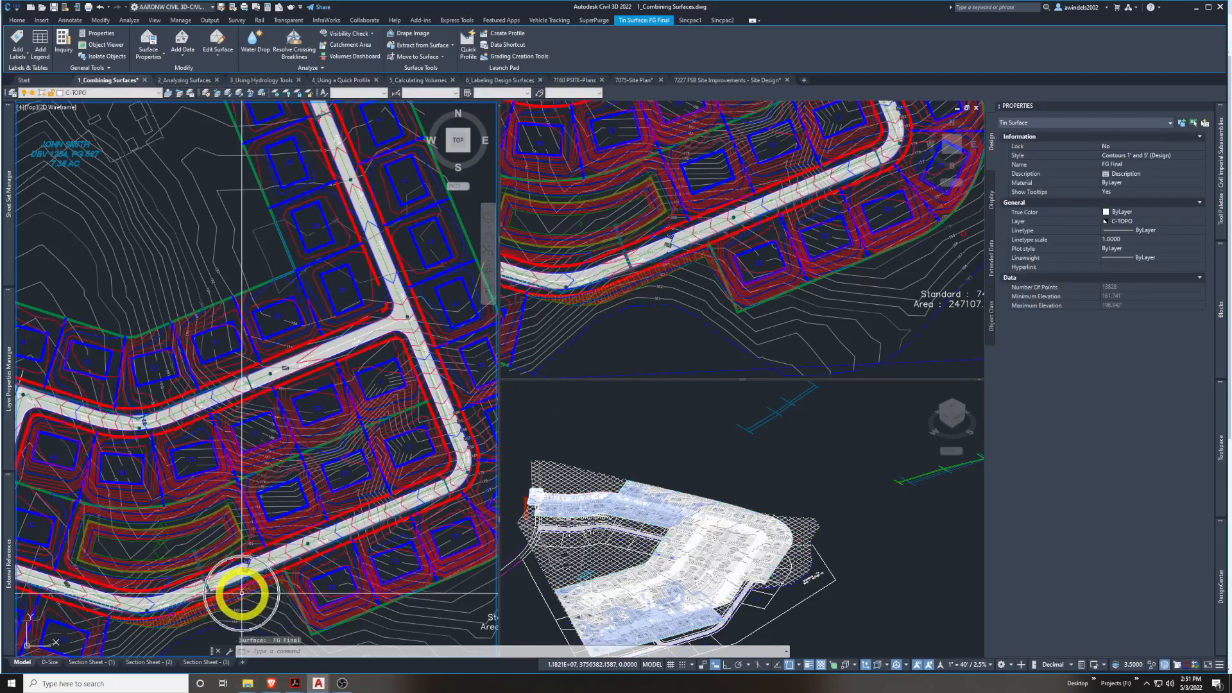
Examine FG Final's contours in the daylight area along the southern road below the pond, then across the whole site
scroll(278, 600, up, 4)
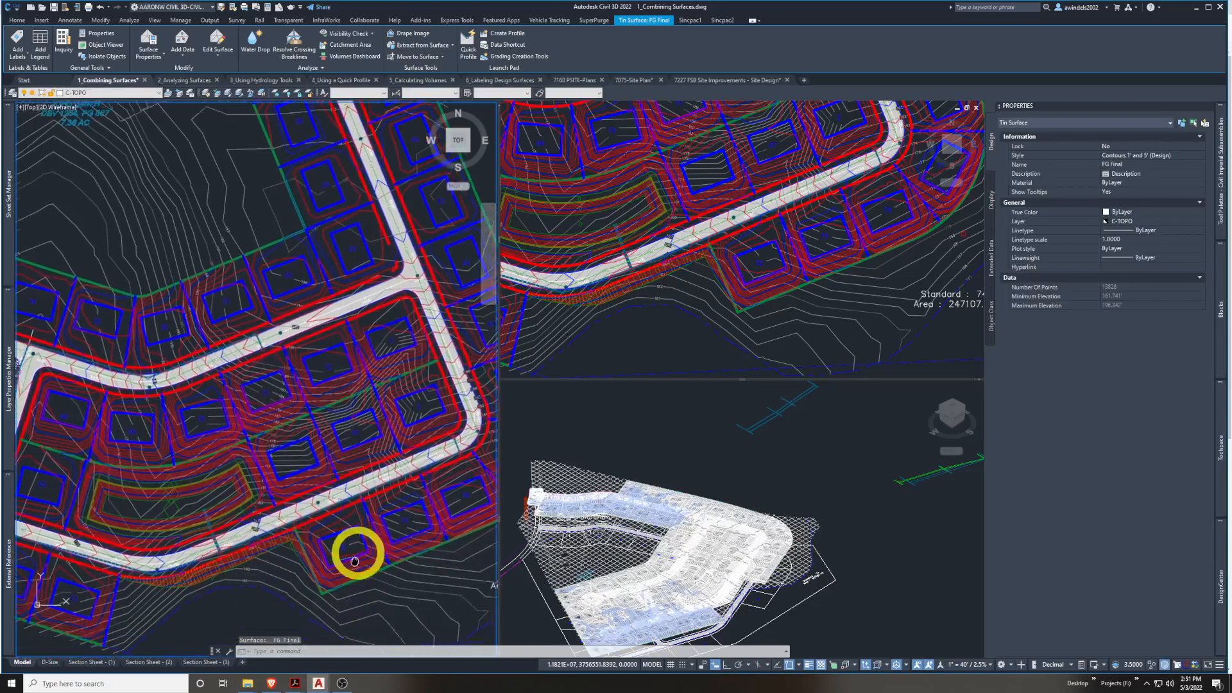
middle_drag(339, 505, 271, 541)
scroll(236, 559, up, 2)
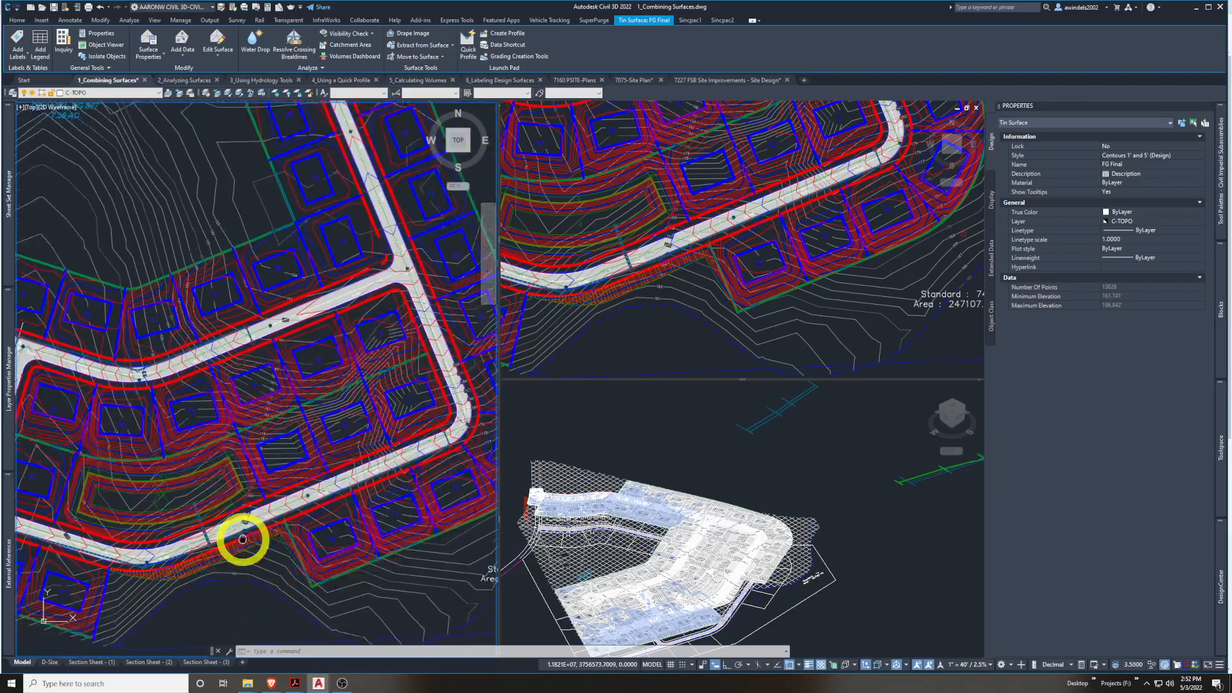
scroll(58, 525, up, 2)
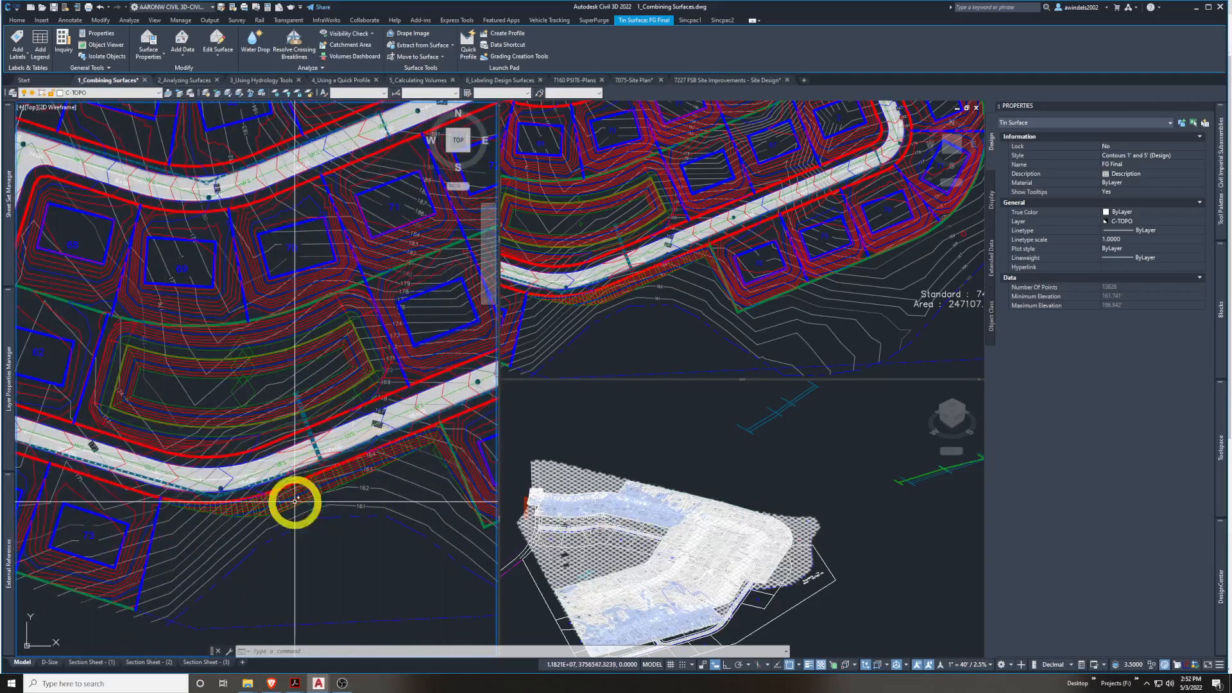
middle_drag(342, 482, 279, 507)
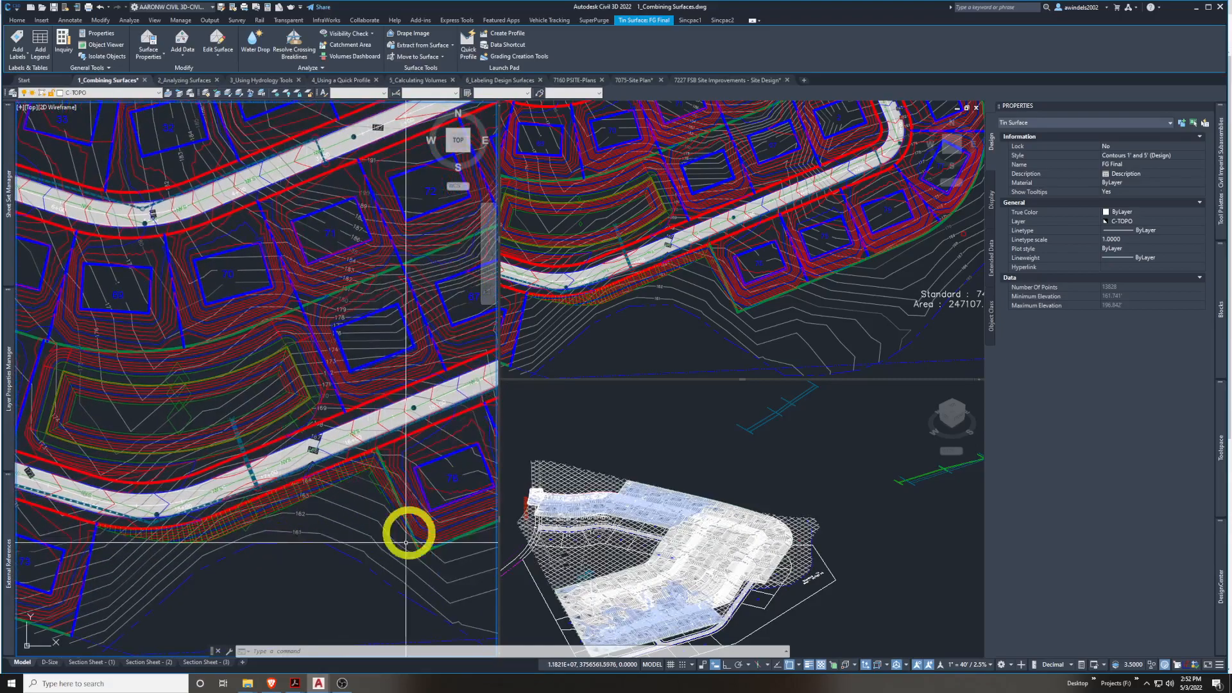
middle_drag(398, 532, 405, 432)
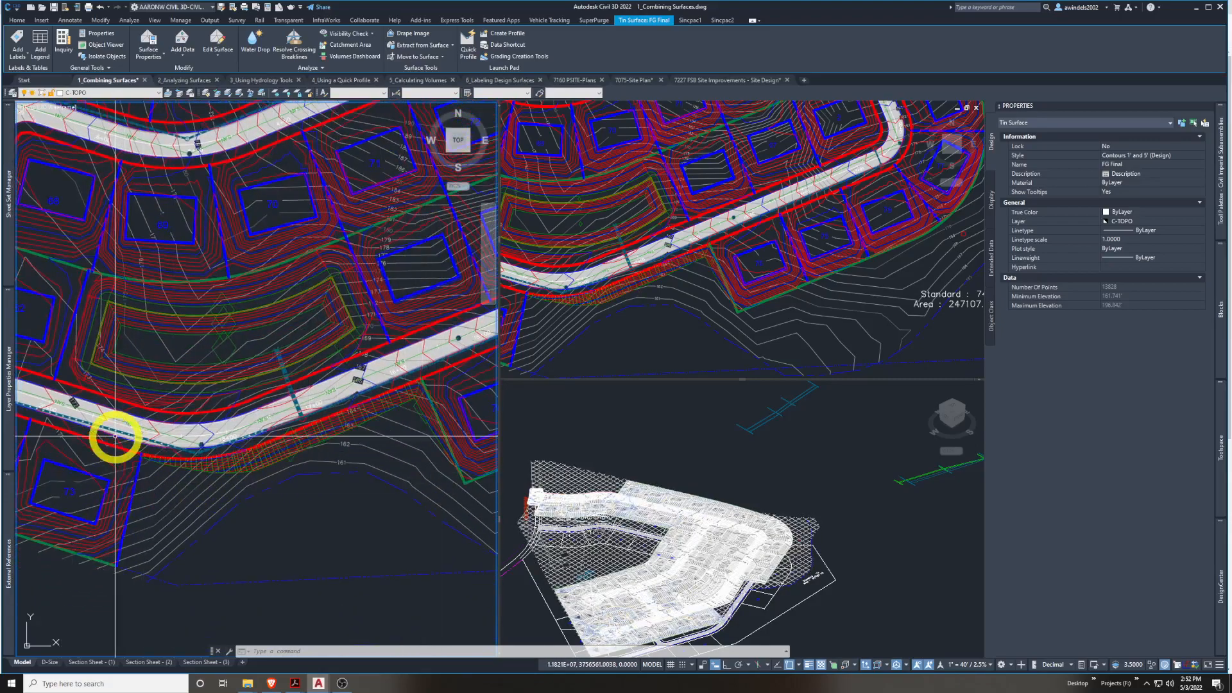
middle_drag(110, 434, 201, 467)
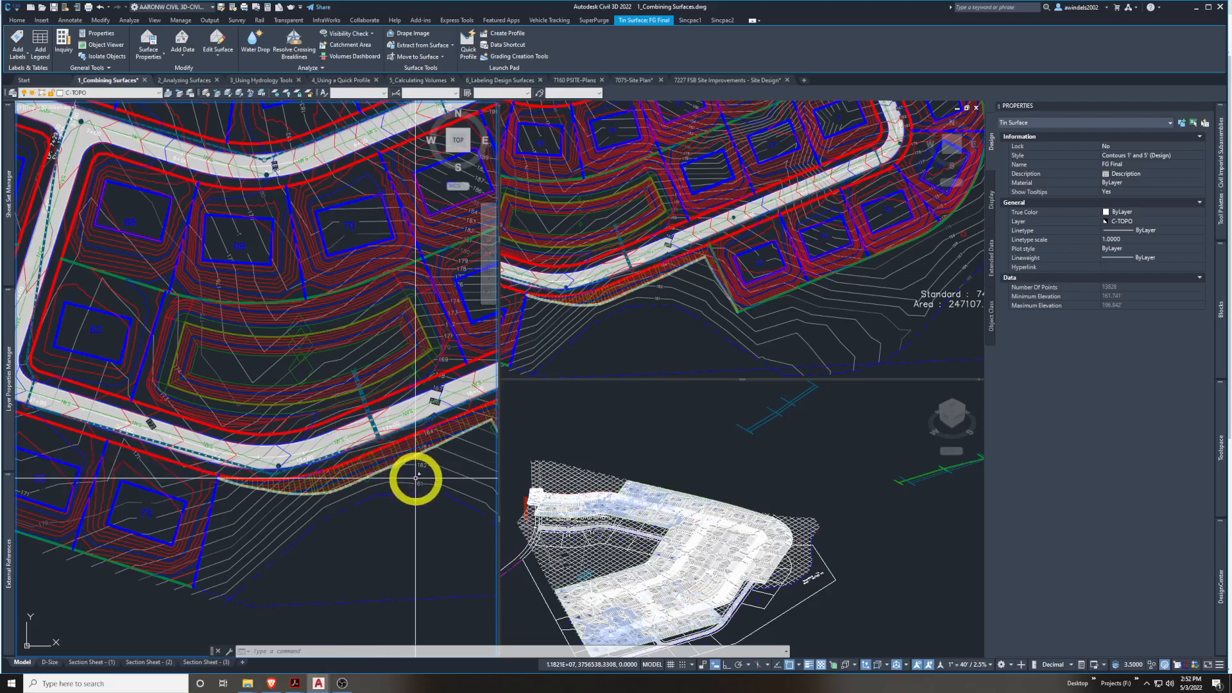
scroll(412, 481, down, 3)
middle_drag(418, 481, 266, 512)
scroll(282, 520, down, 4)
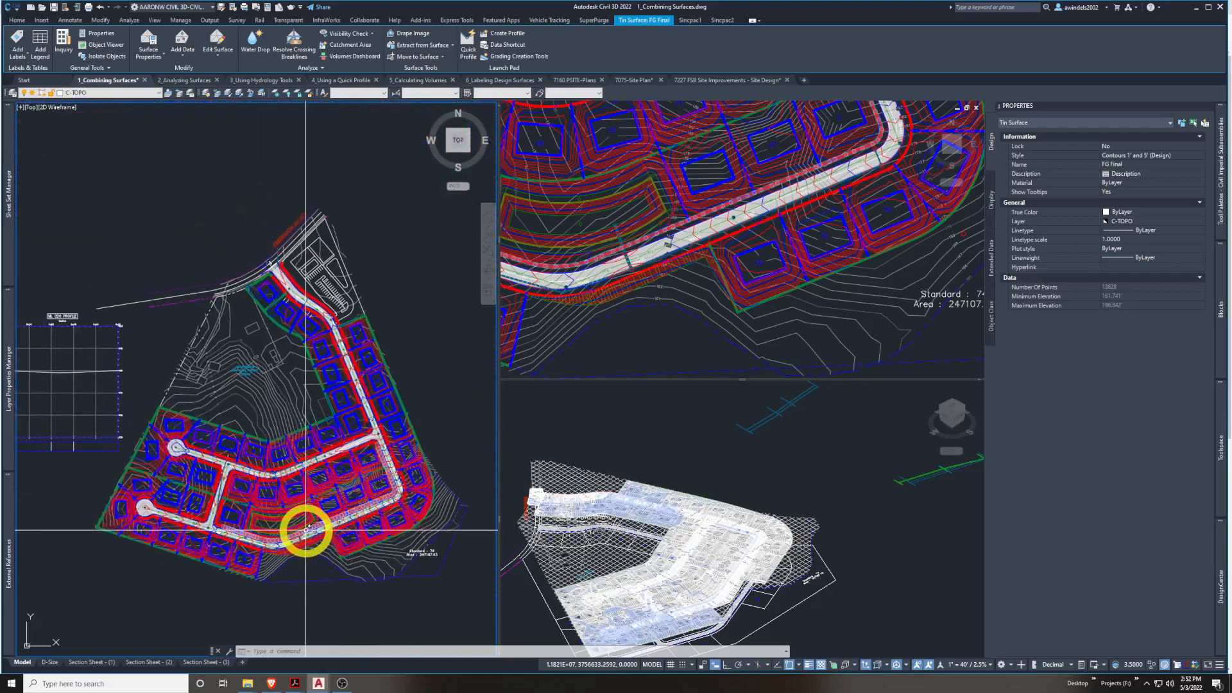
scroll(305, 523, up, 4)
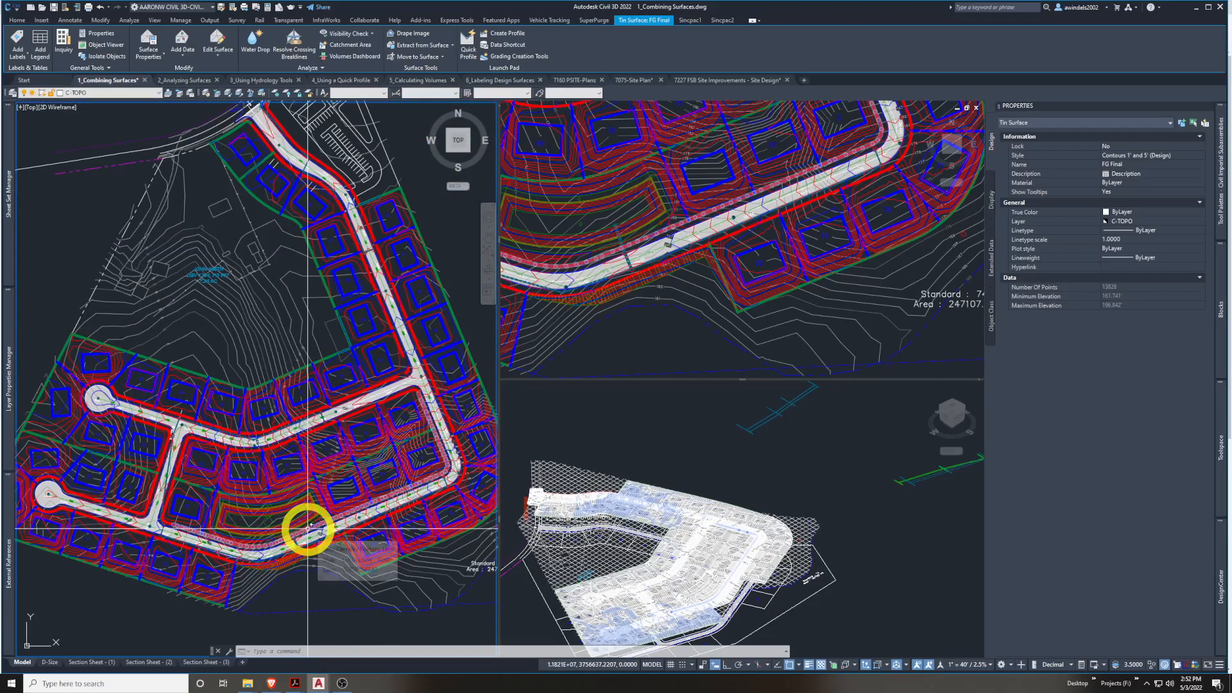
mouse_move(288, 562)
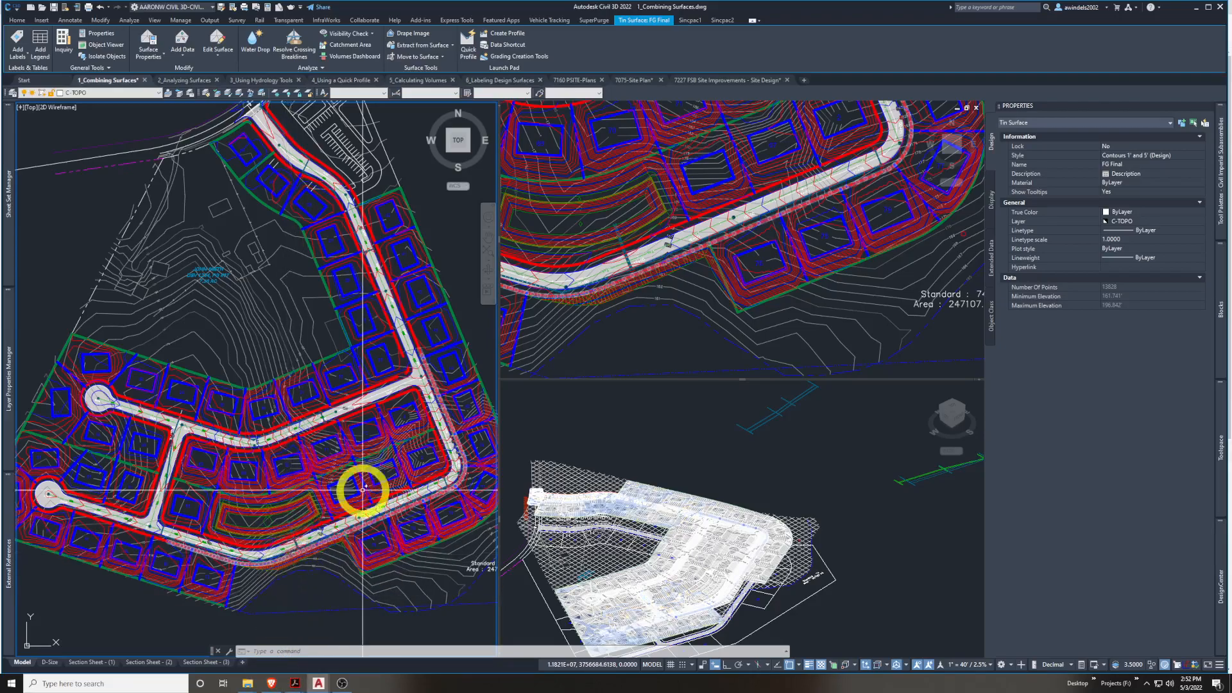
key(Escape)
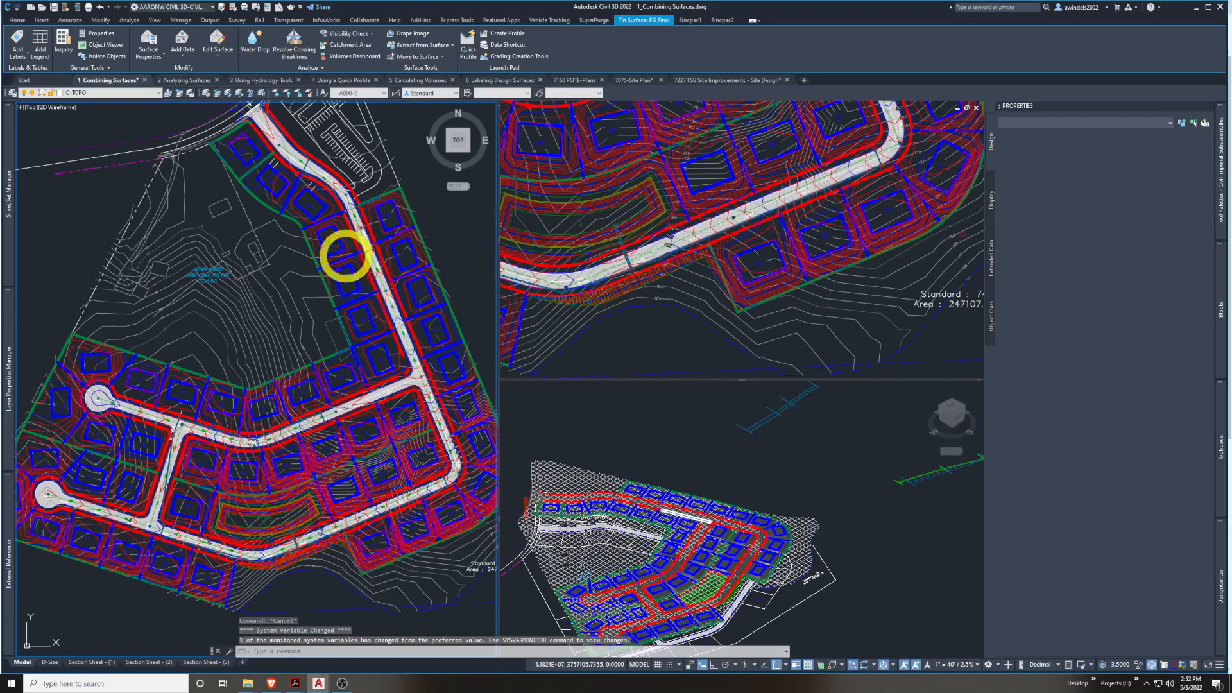
middle_drag(366, 342, 348, 330)
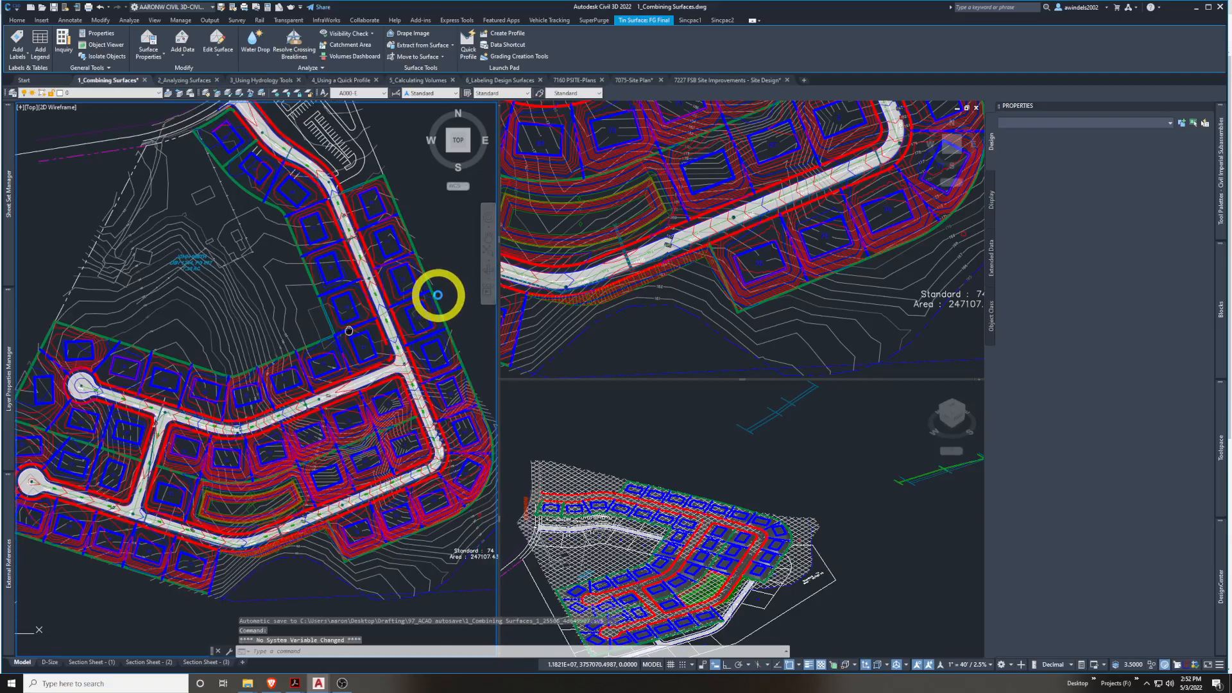
key(Escape)
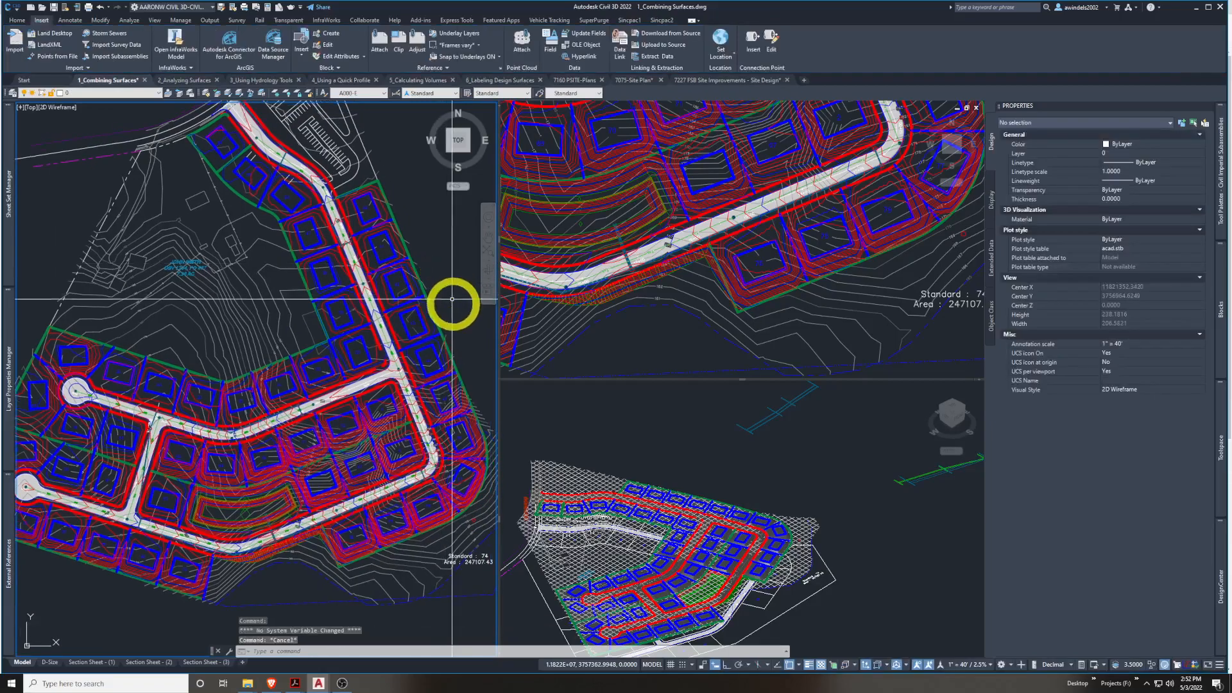
click(451, 273)
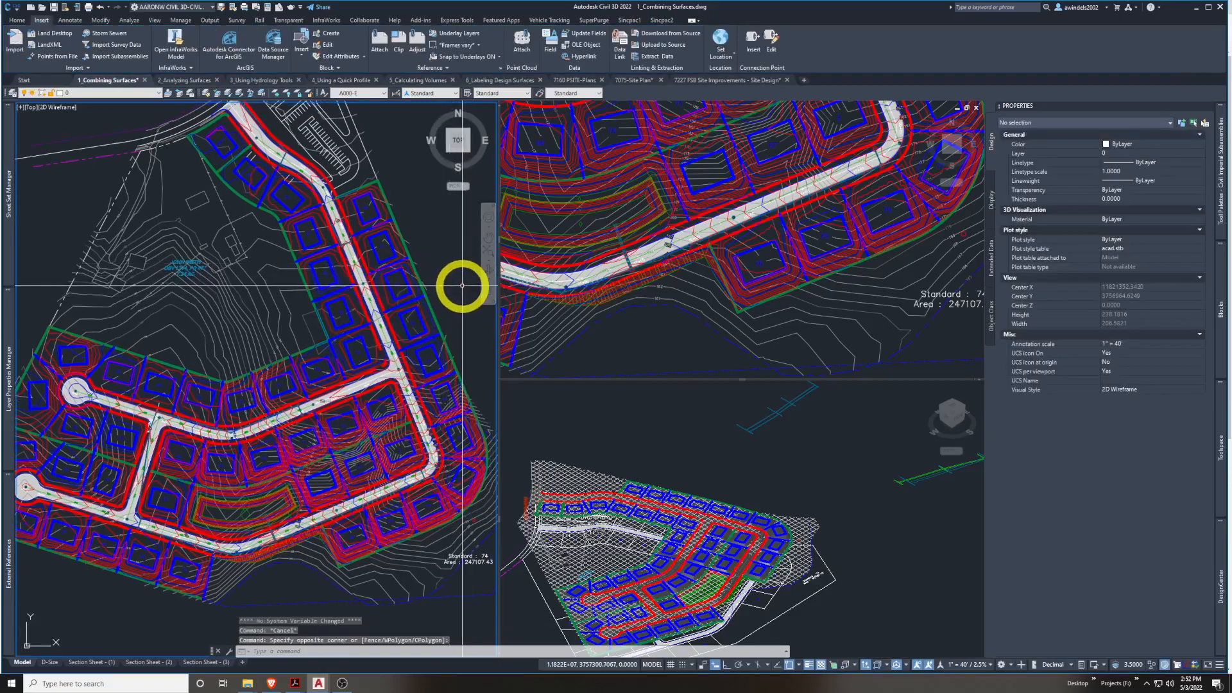
scroll(463, 308, up, 2)
scroll(463, 303, down, 6)
scroll(463, 303, up, 5)
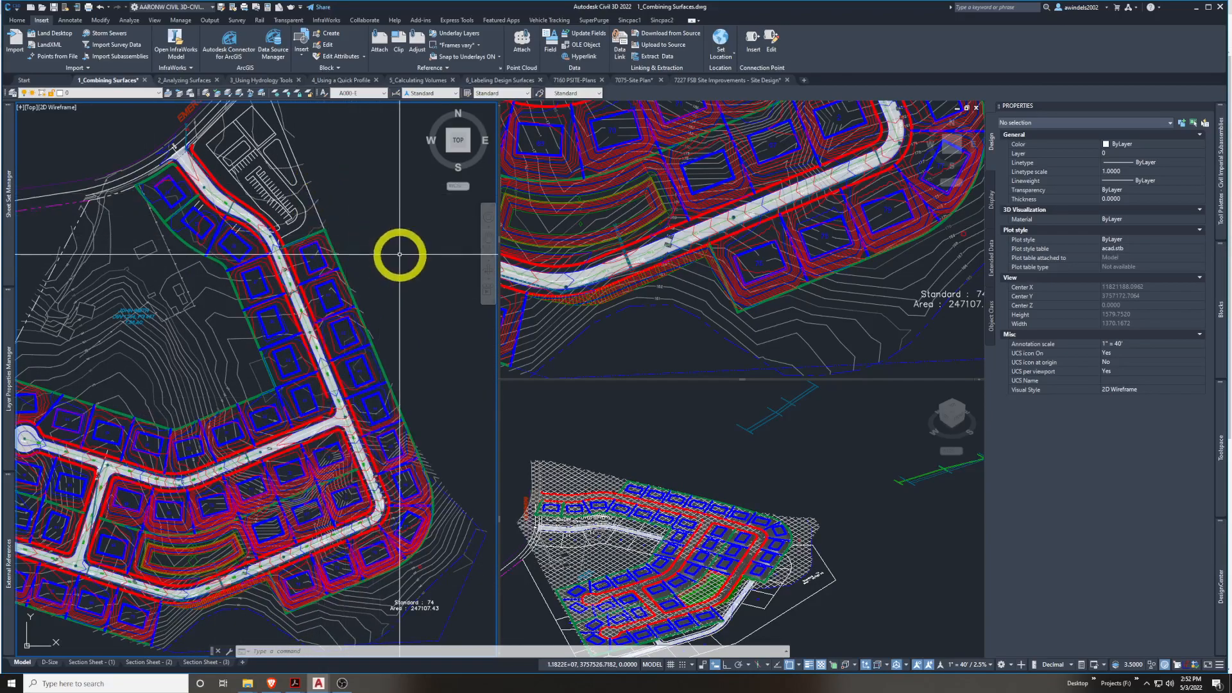
click(594, 405)
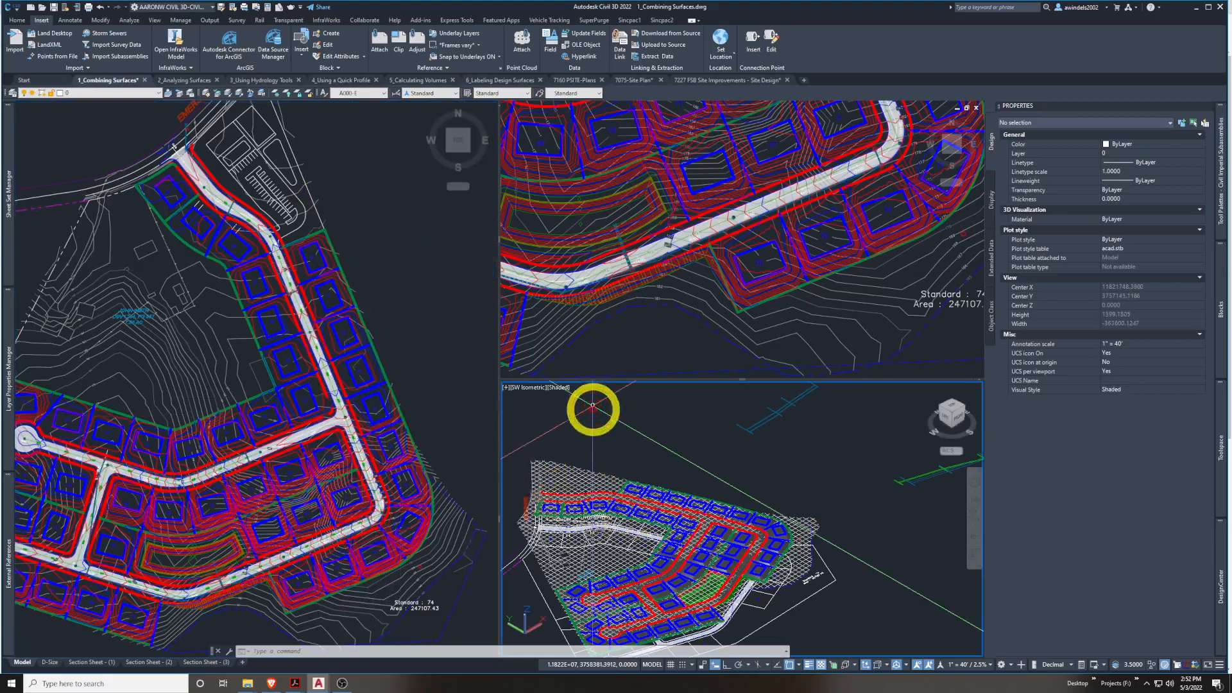
click(423, 382)
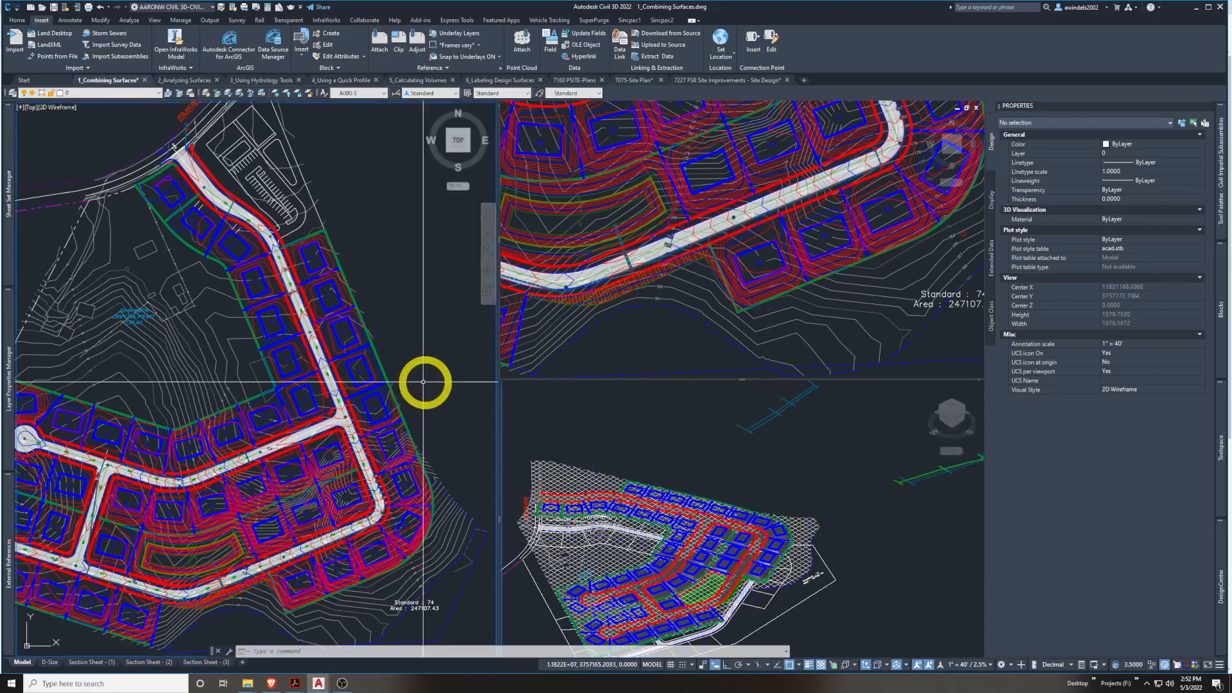
middle_drag(448, 376, 450, 360)
click(444, 361)
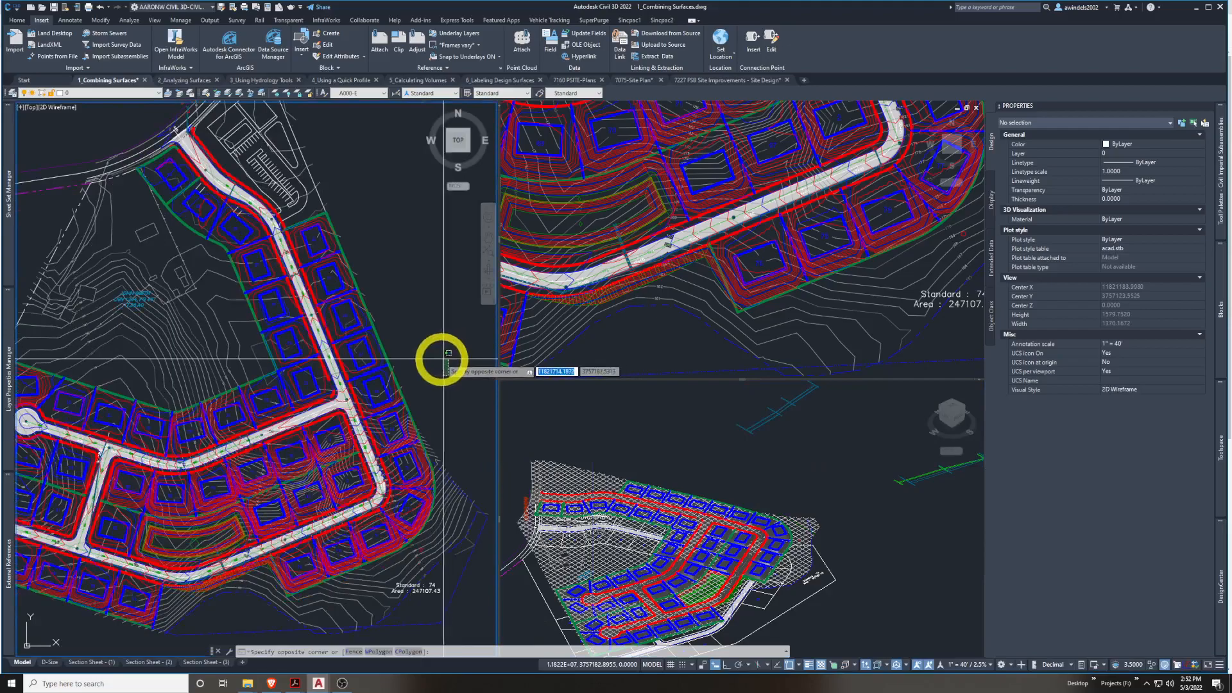
key(Escape)
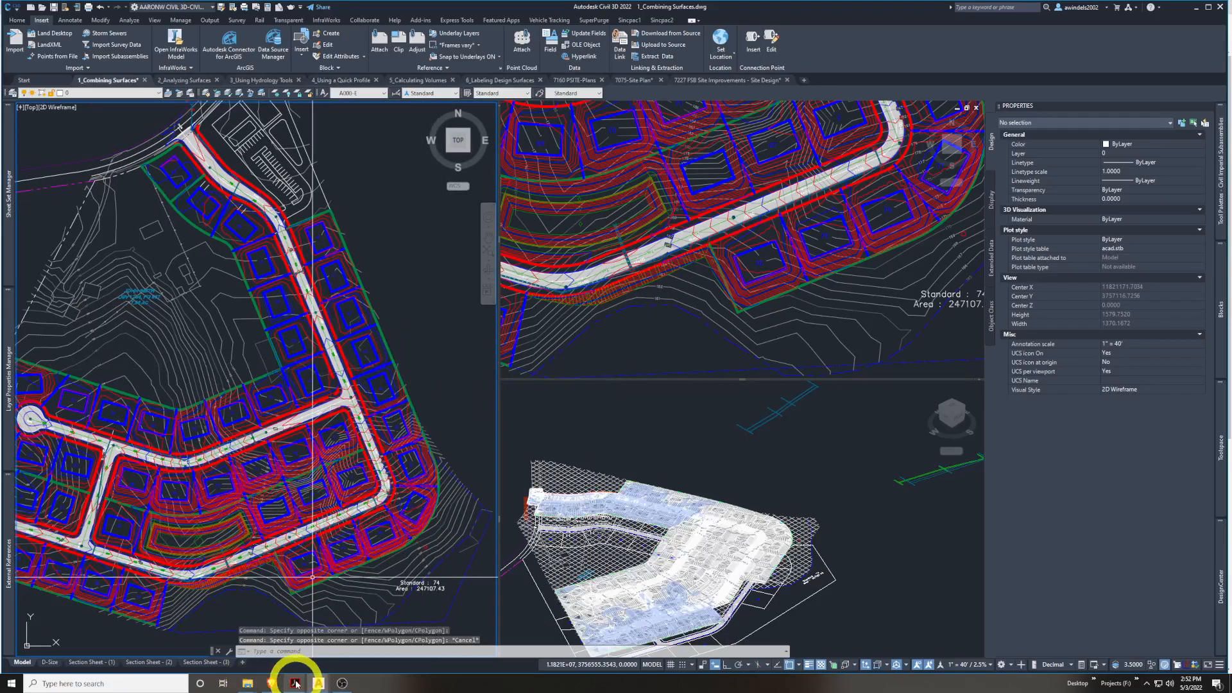
Switch to the textbook PDF in Acrobat and read the Modular Design descriptions of the Lots – Exterior and Lots – Interior surfaces
mouse_move(294, 681)
click(364, 642)
scroll(500, 320, down, 15)
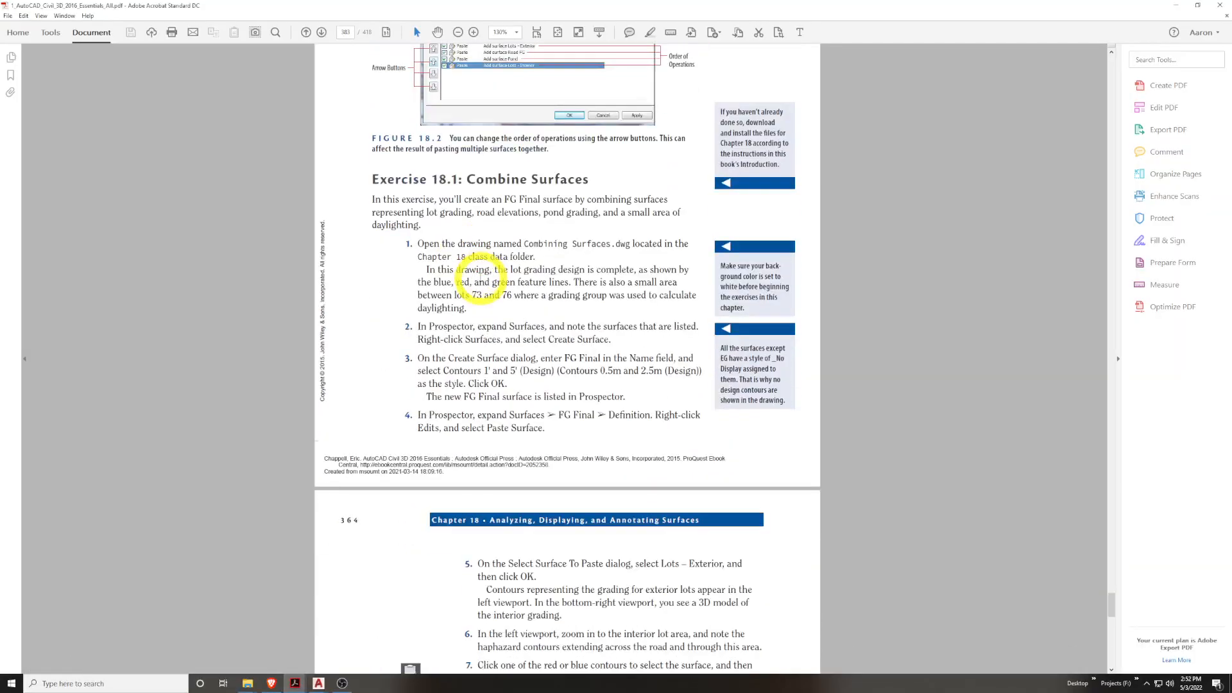
scroll(501, 317, down, 10)
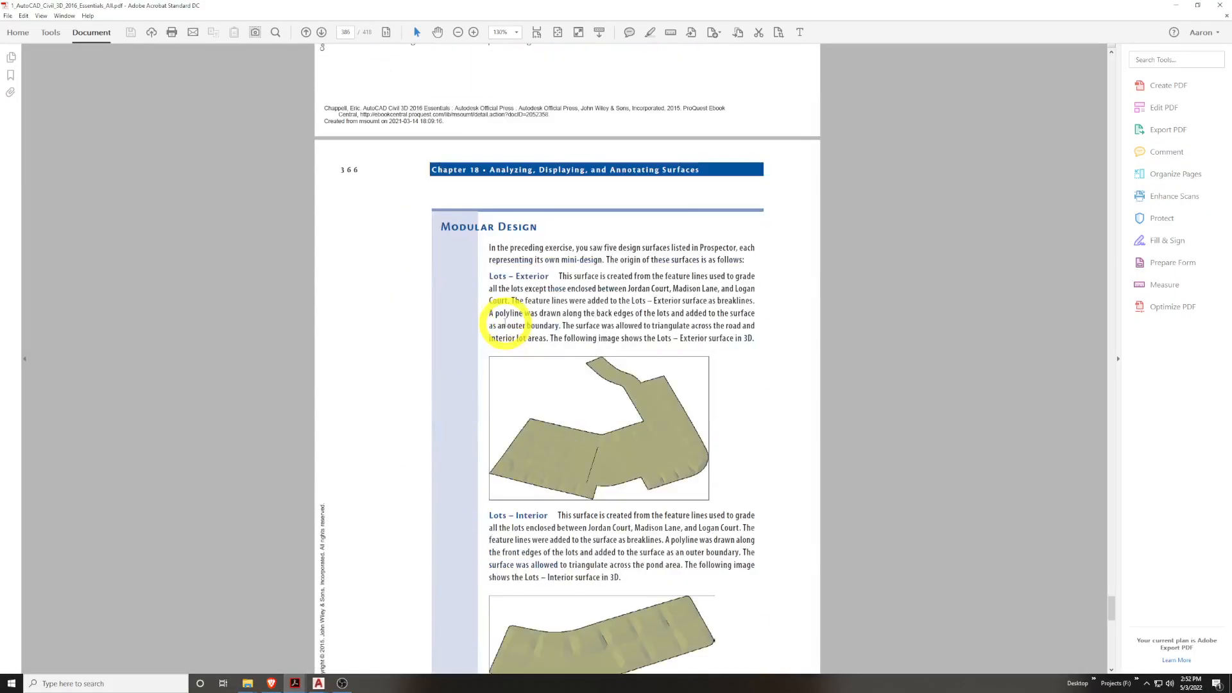
scroll(669, 417, down, 1)
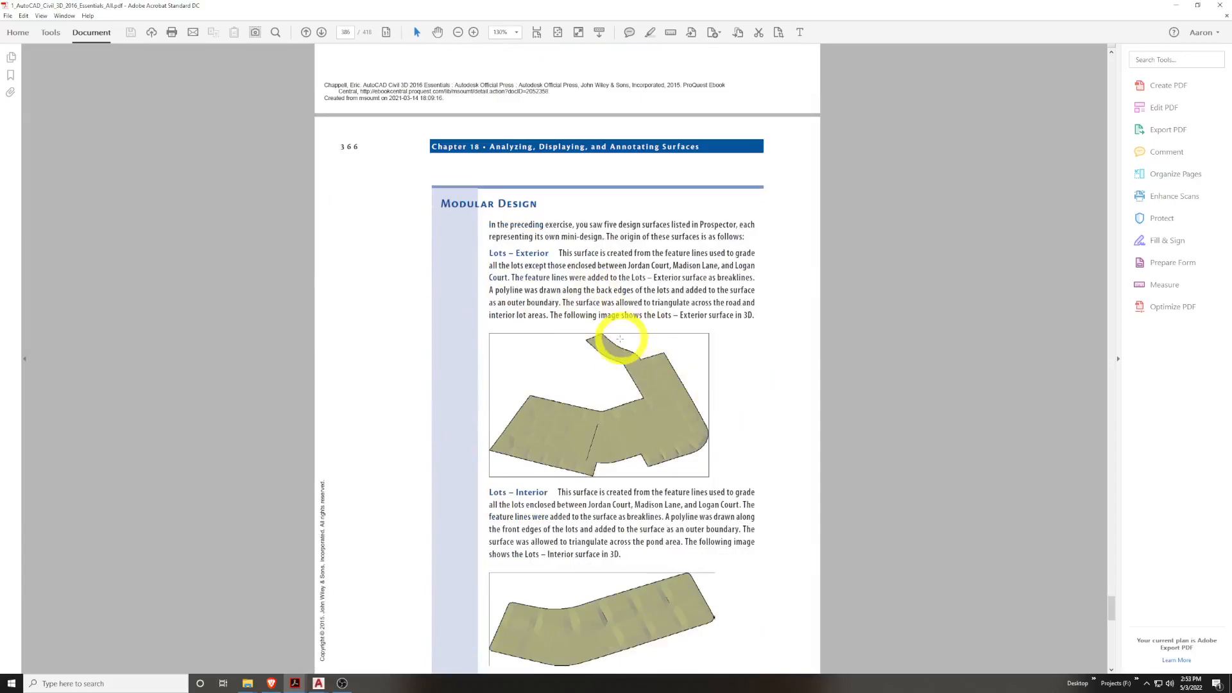
scroll(635, 340, down, 3)
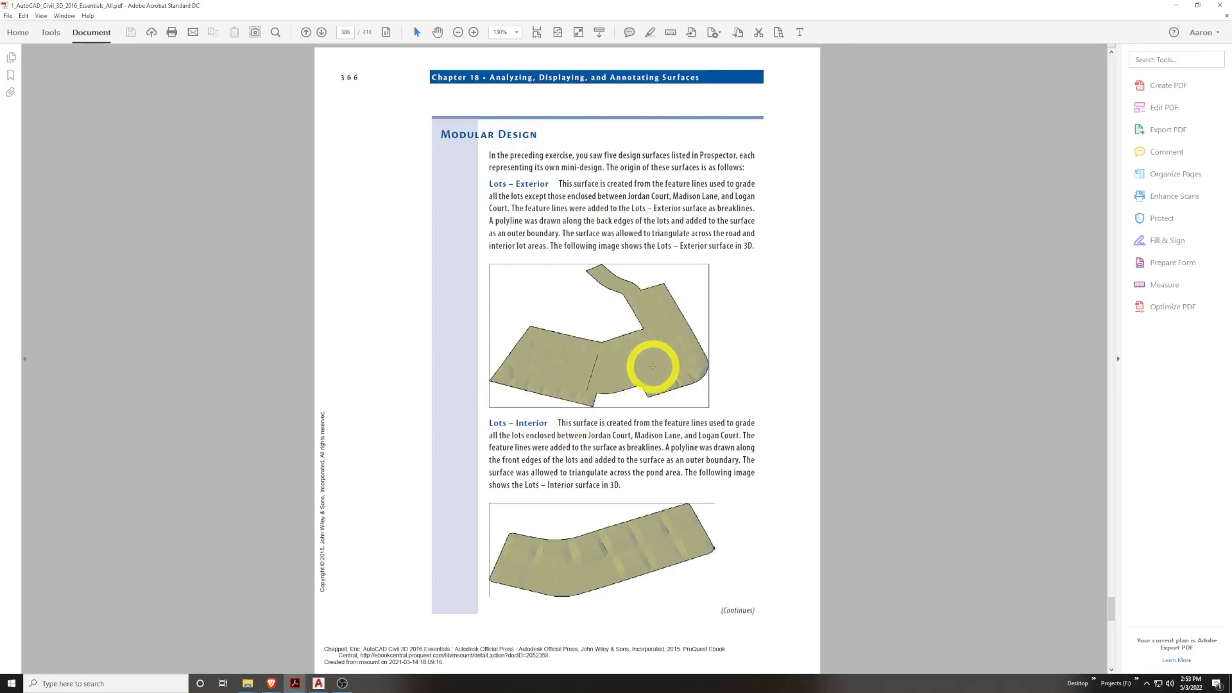
scroll(687, 400, down, 1)
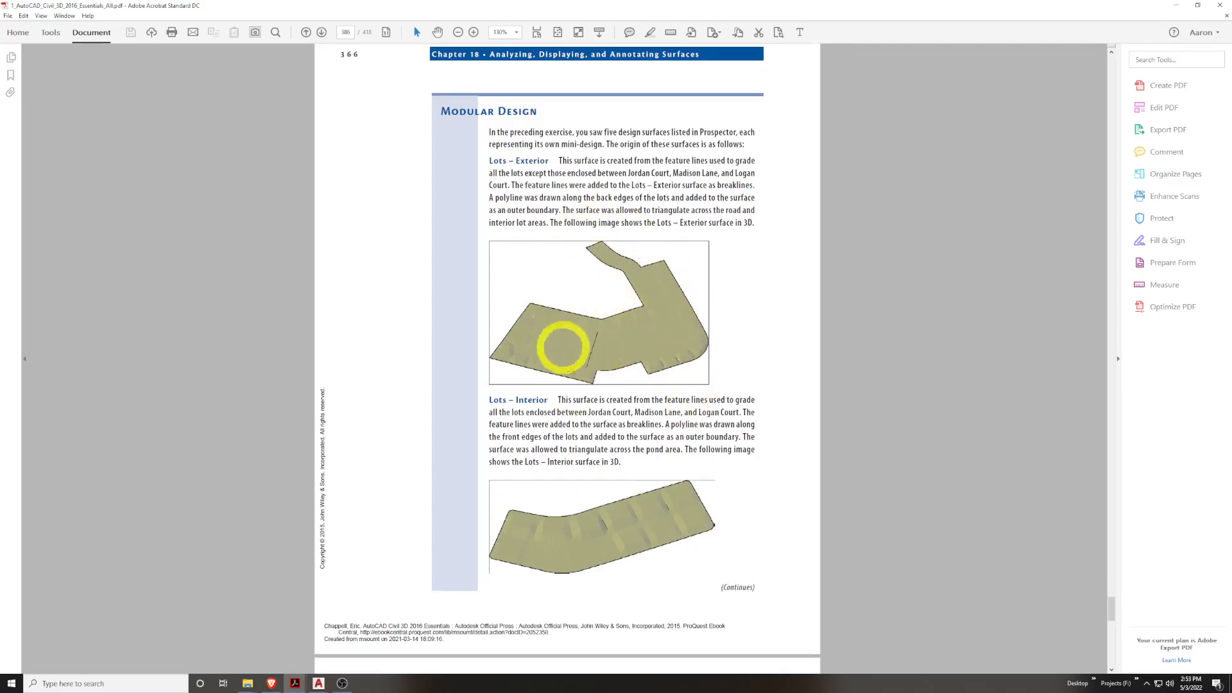
scroll(569, 343, down, 2)
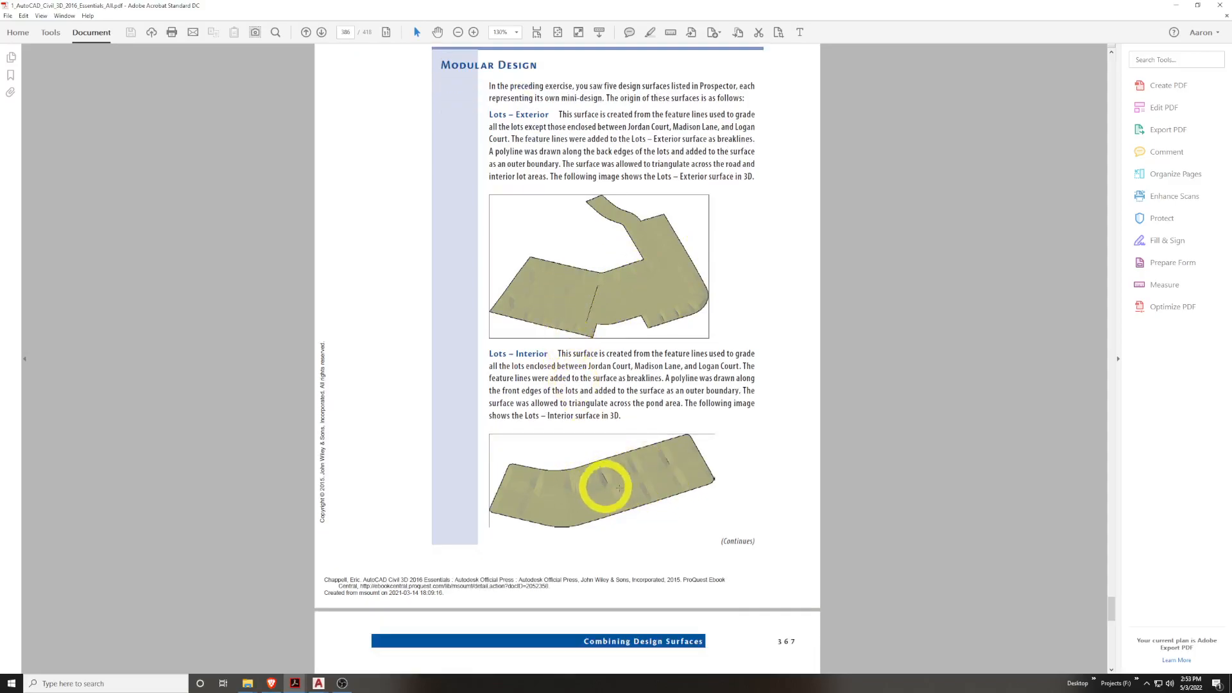
scroll(601, 485, down, 7)
scroll(596, 363, down, 2)
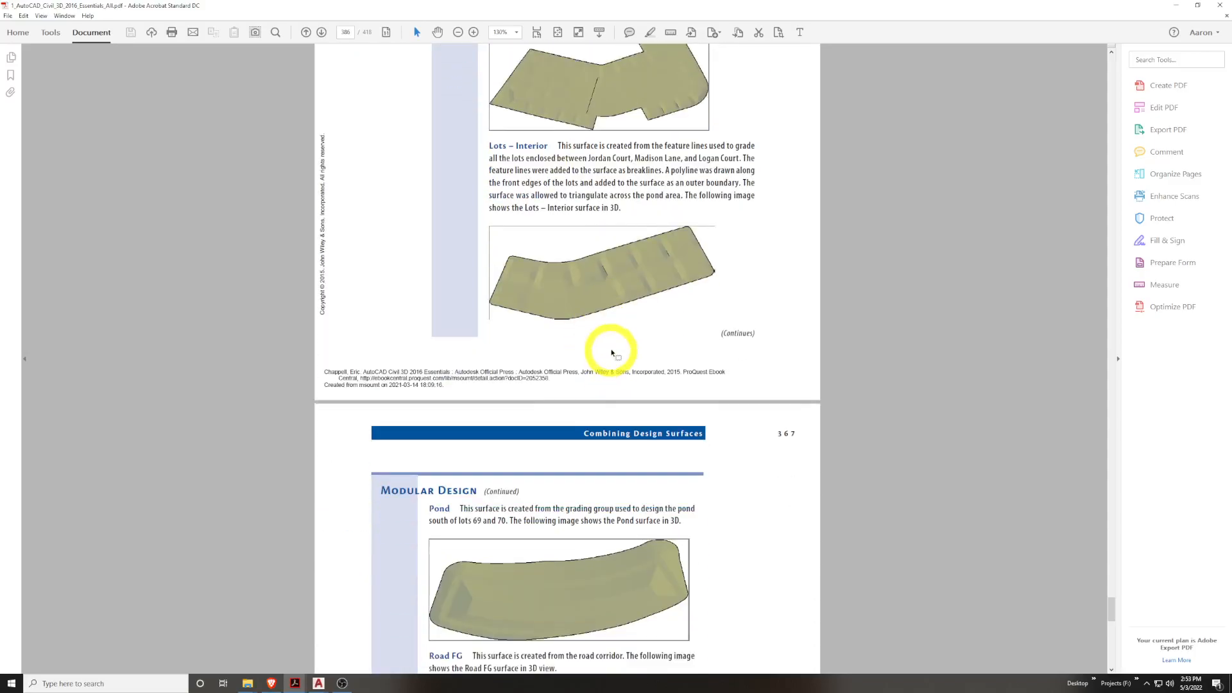
Read the Modular Design descriptions and figures for the Pond, Road FG and Lot Daylight surfaces
scroll(648, 265, down, 6)
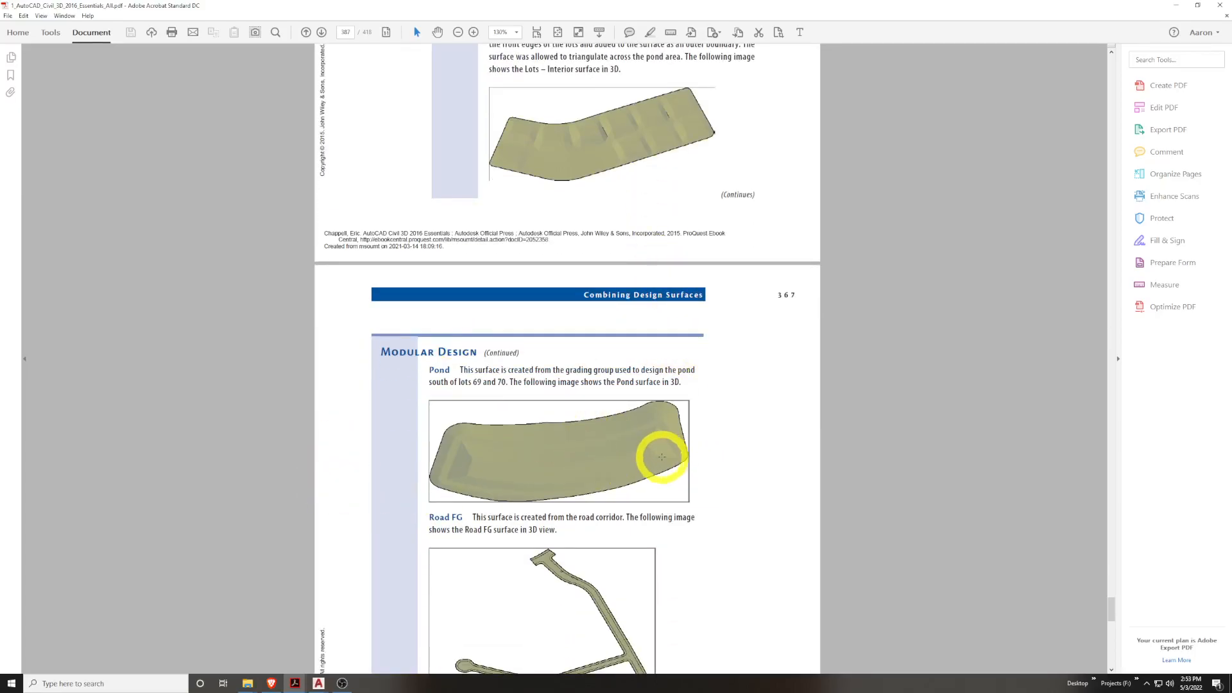
scroll(662, 457, down, 10)
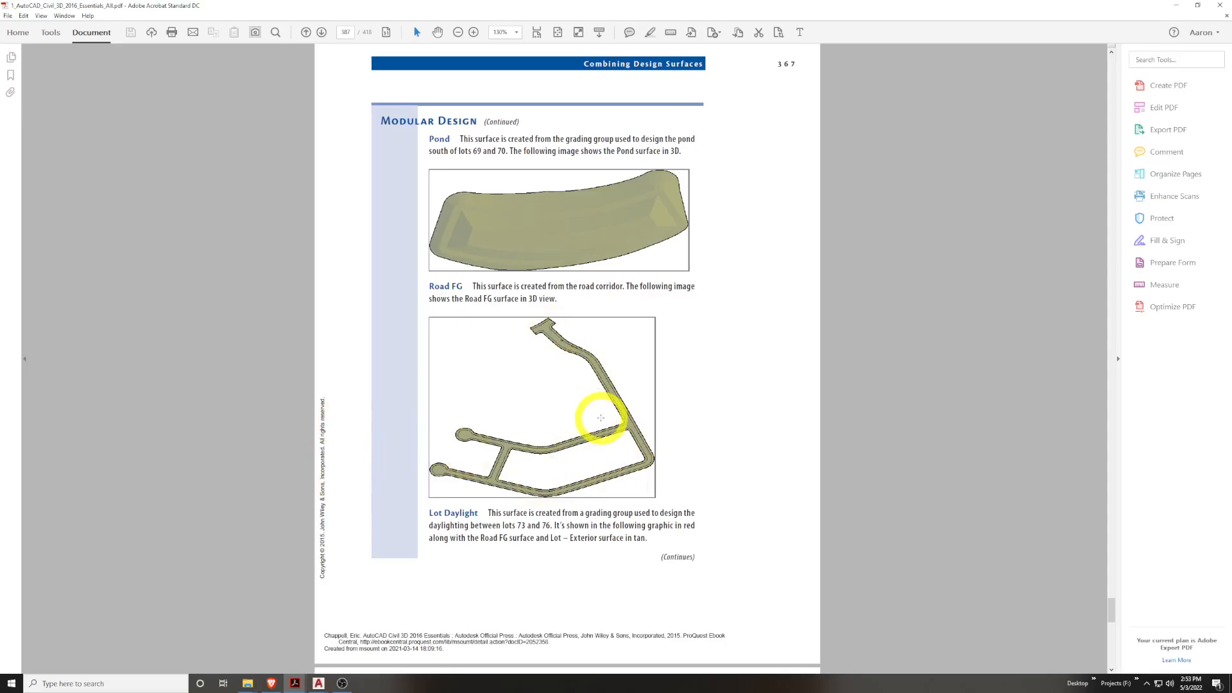
scroll(590, 401, down, 2)
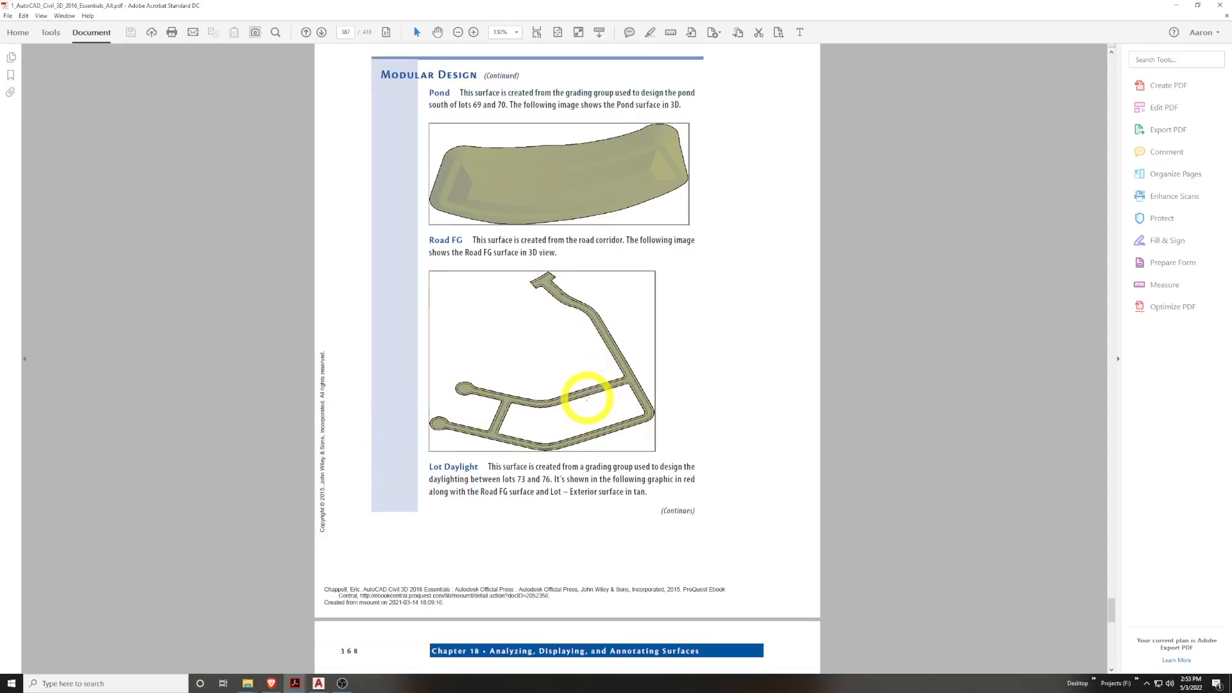
scroll(597, 343, down, 14)
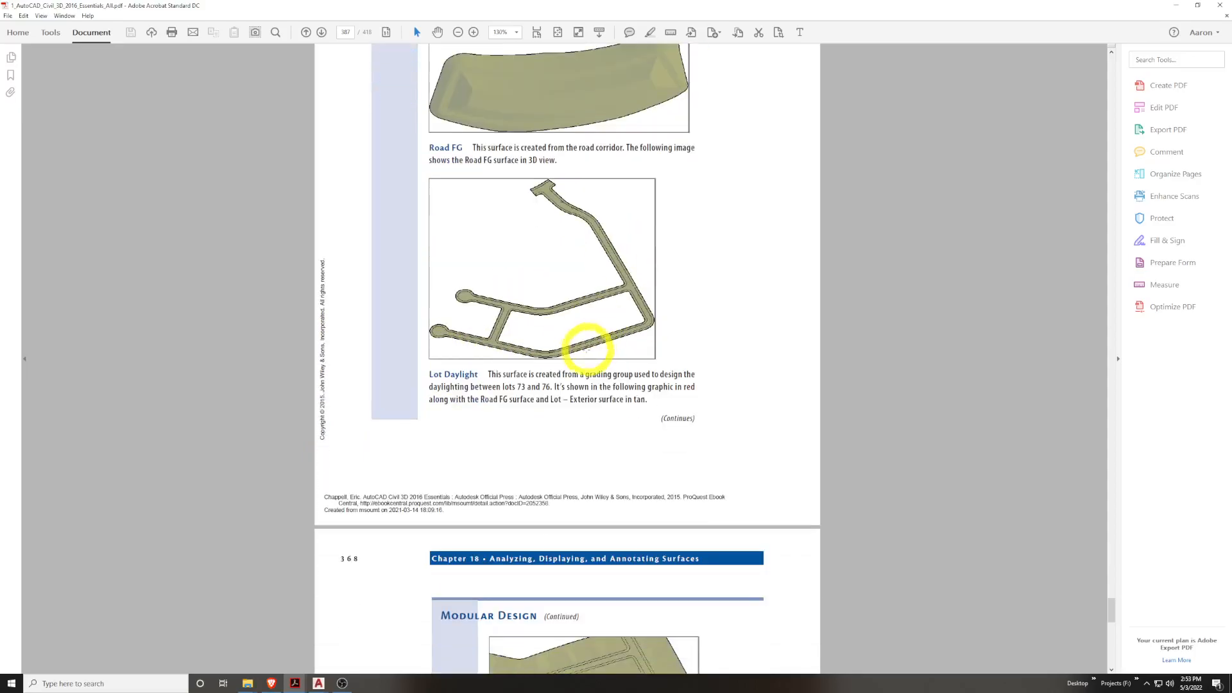
scroll(454, 472, down, 2)
click(534, 463)
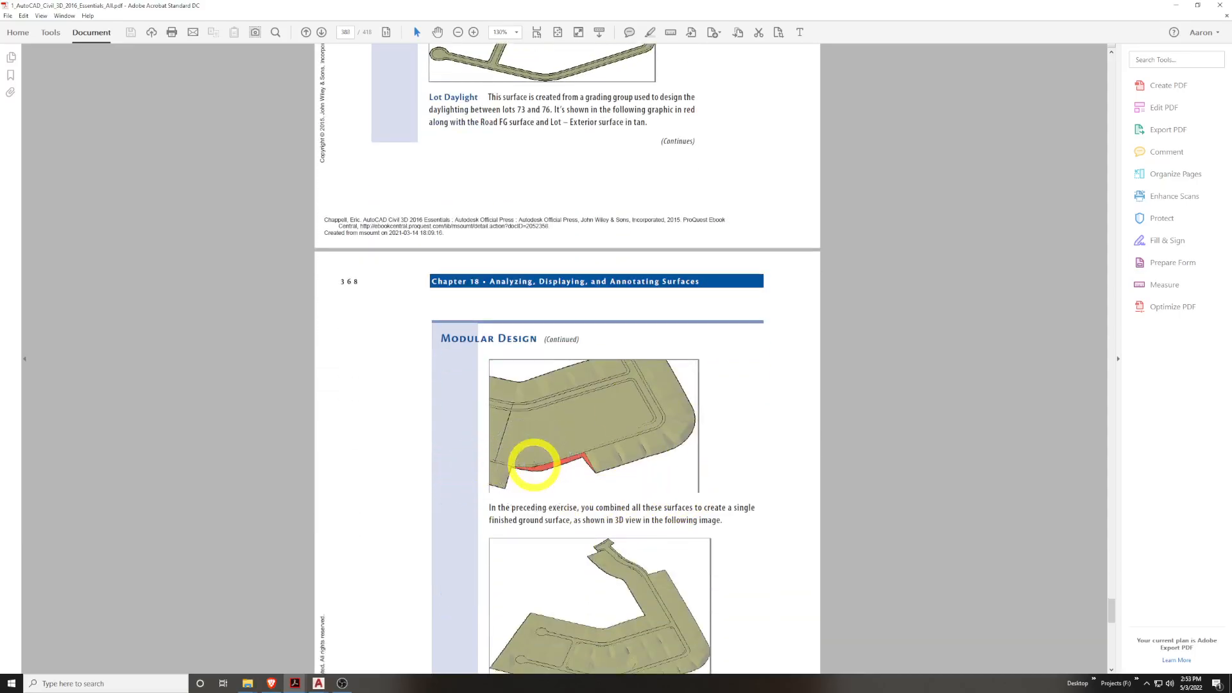
scroll(534, 463, down, 2)
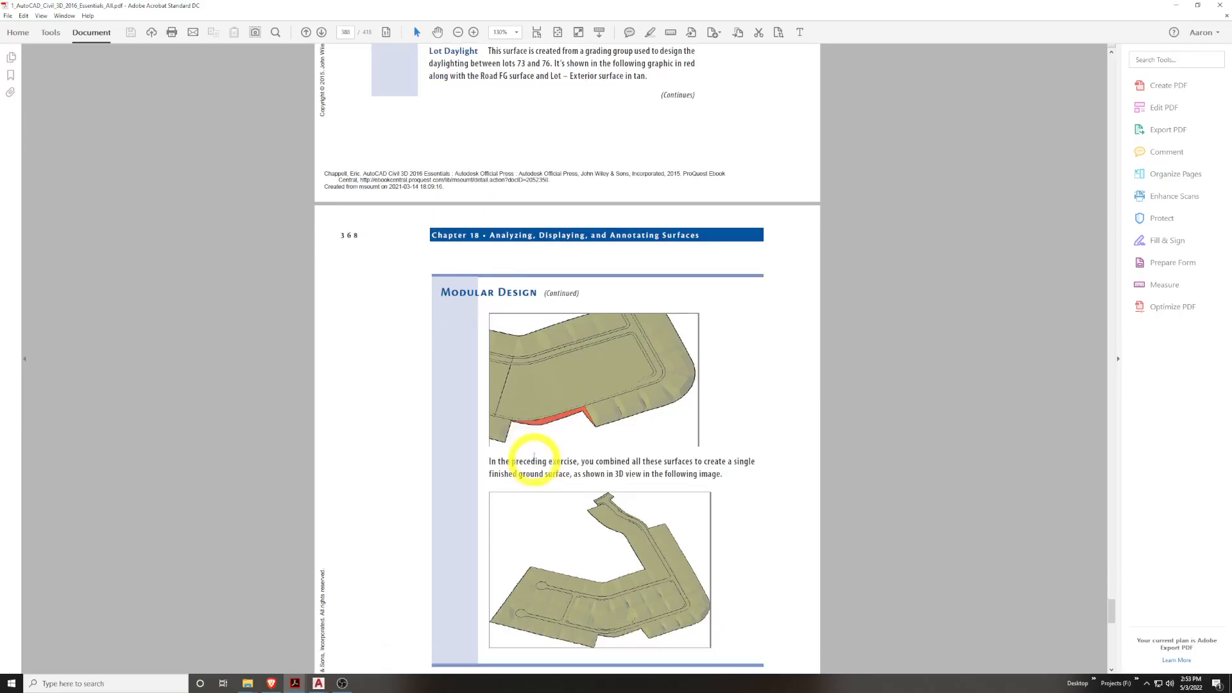
scroll(527, 455, down, 4)
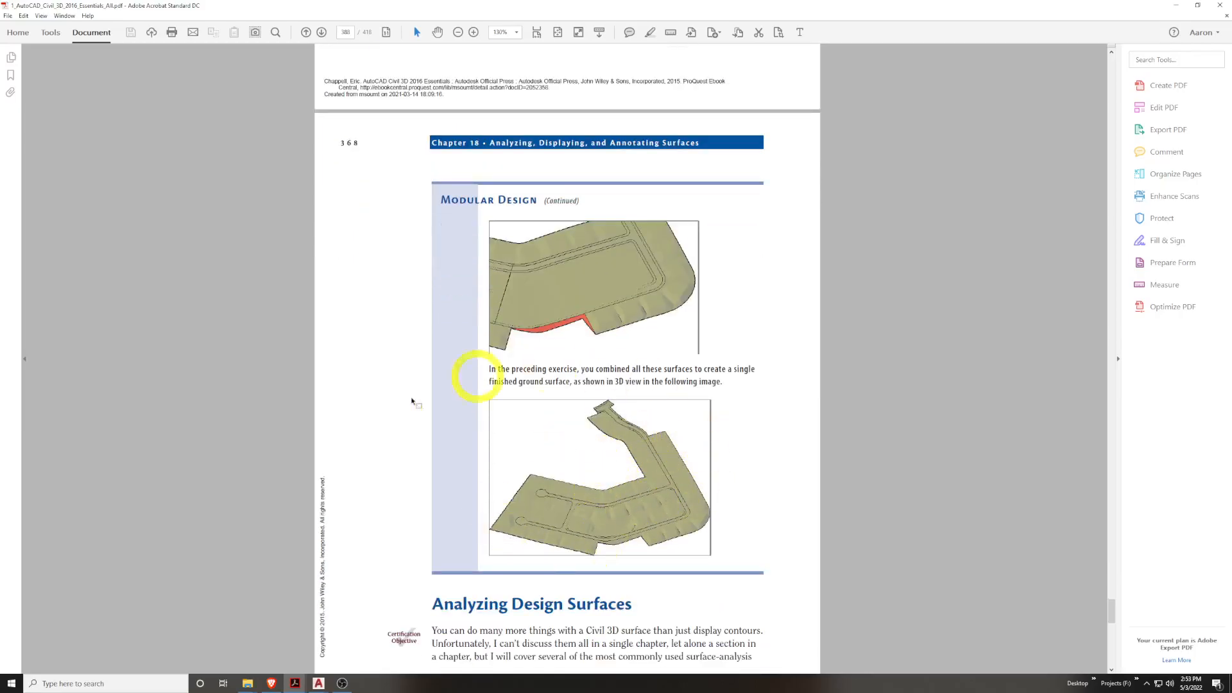
Examine the figure of the combined finished ground surface up close, down to the Analyzing Design Surfaces heading
ctrl+scroll(564, 518, up, 4)
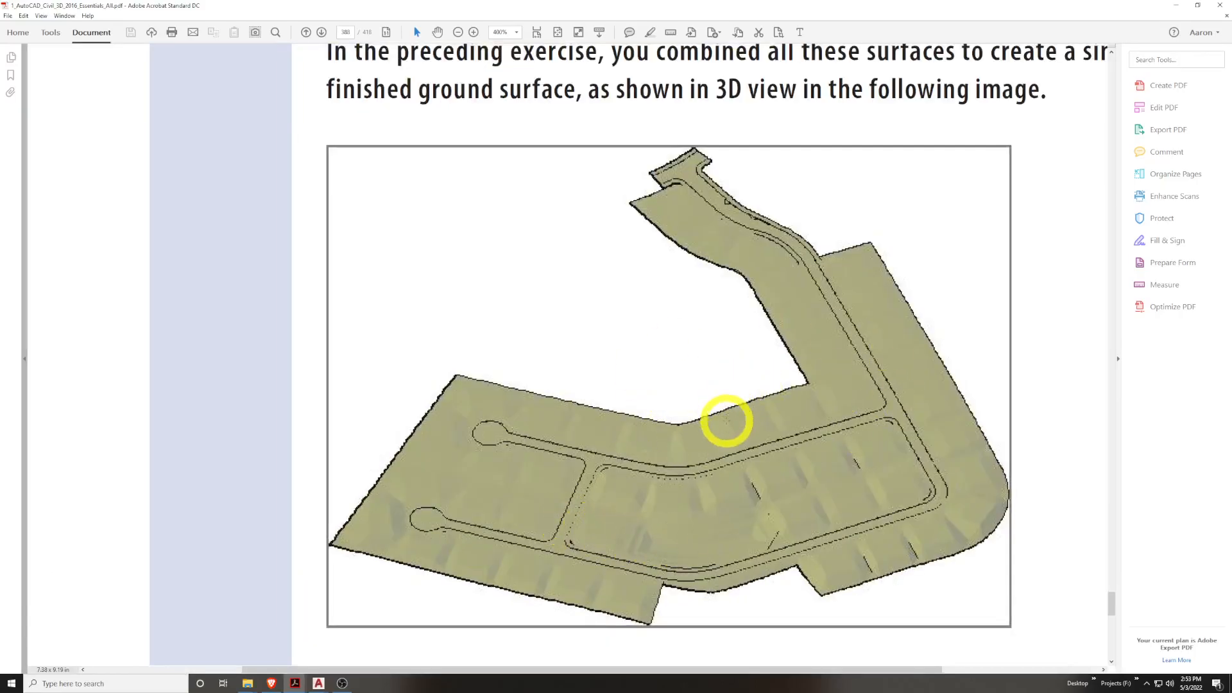
ctrl+scroll(737, 411, down, 3)
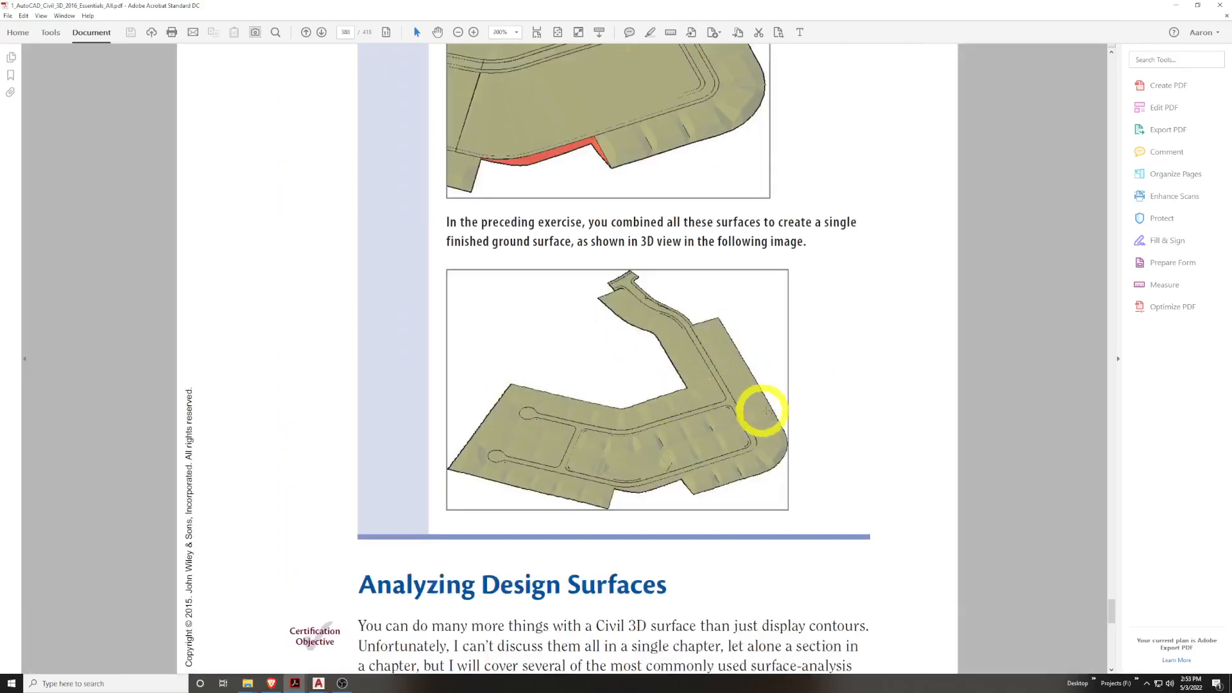
scroll(768, 413, down, 5)
scroll(770, 421, up, 2)
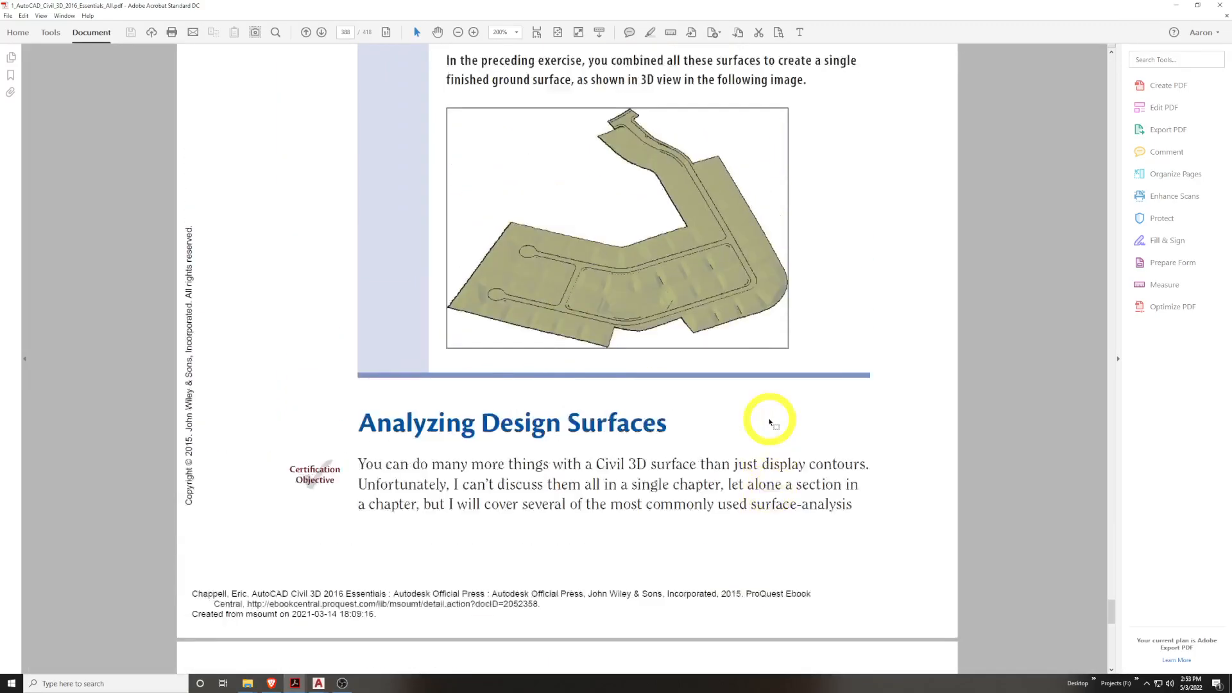
scroll(770, 422, up, 2)
Return to Civil 3D, select the FG Final surface in the plan view and open it in the Object Viewer
click(1178, 9)
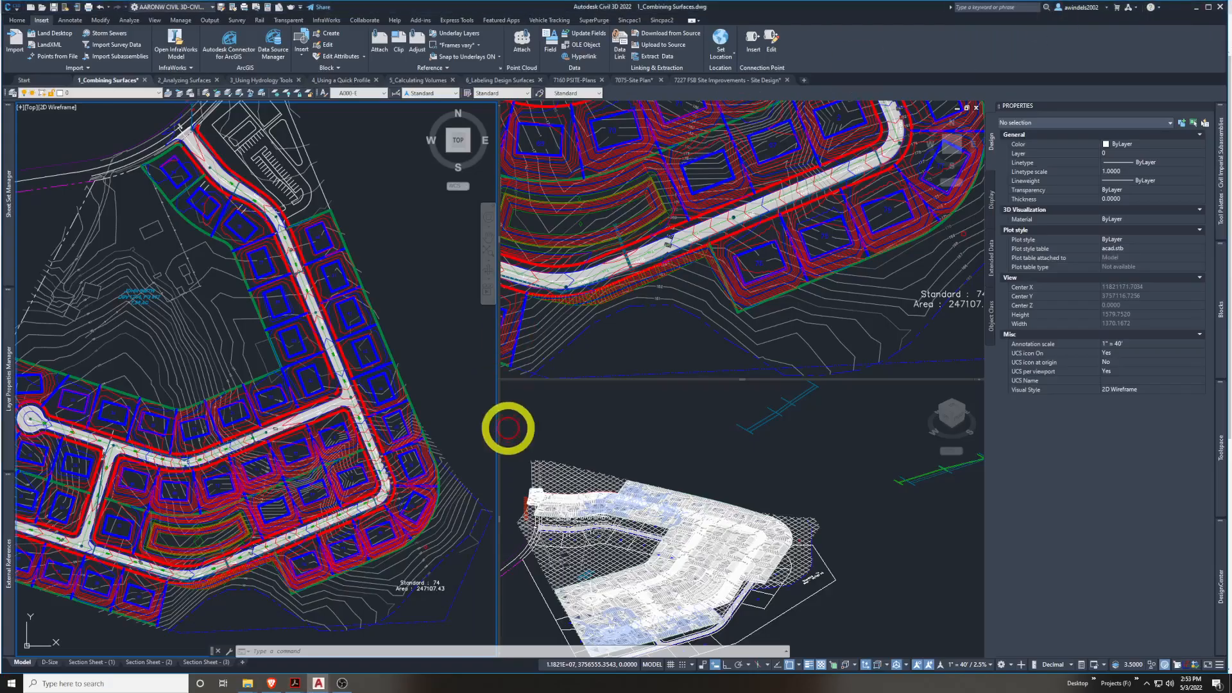
click(428, 461)
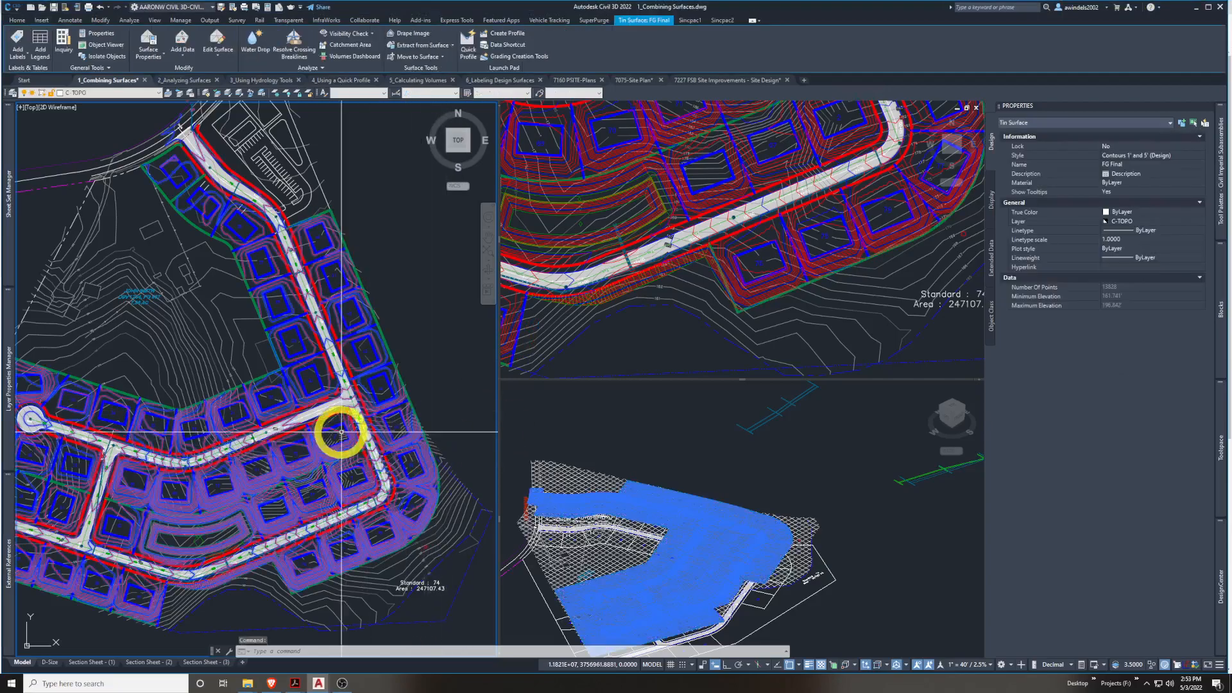
middle_drag(199, 378, 241, 366)
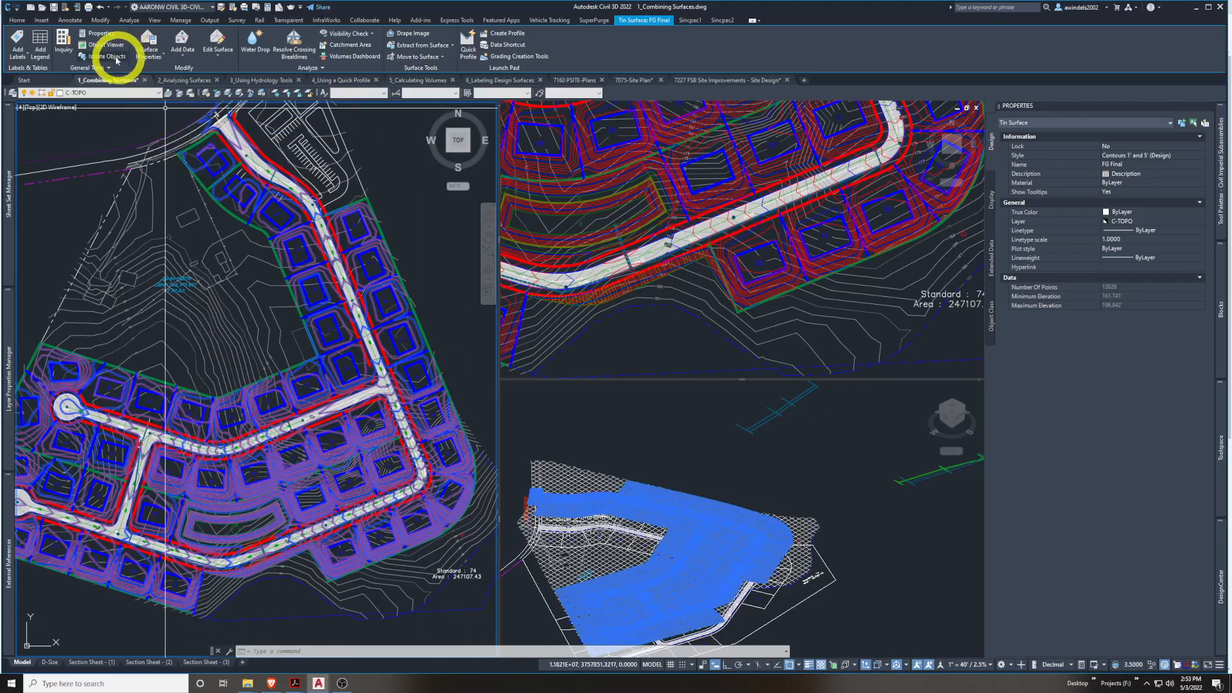
right_click(441, 217)
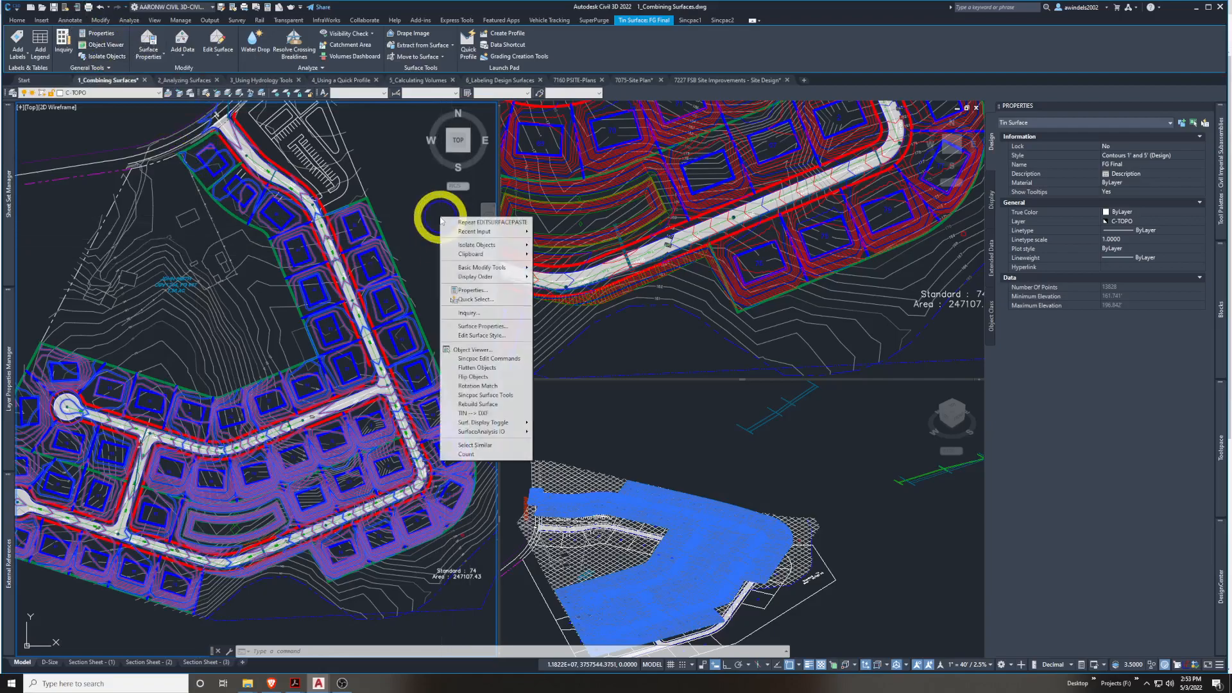
click(499, 353)
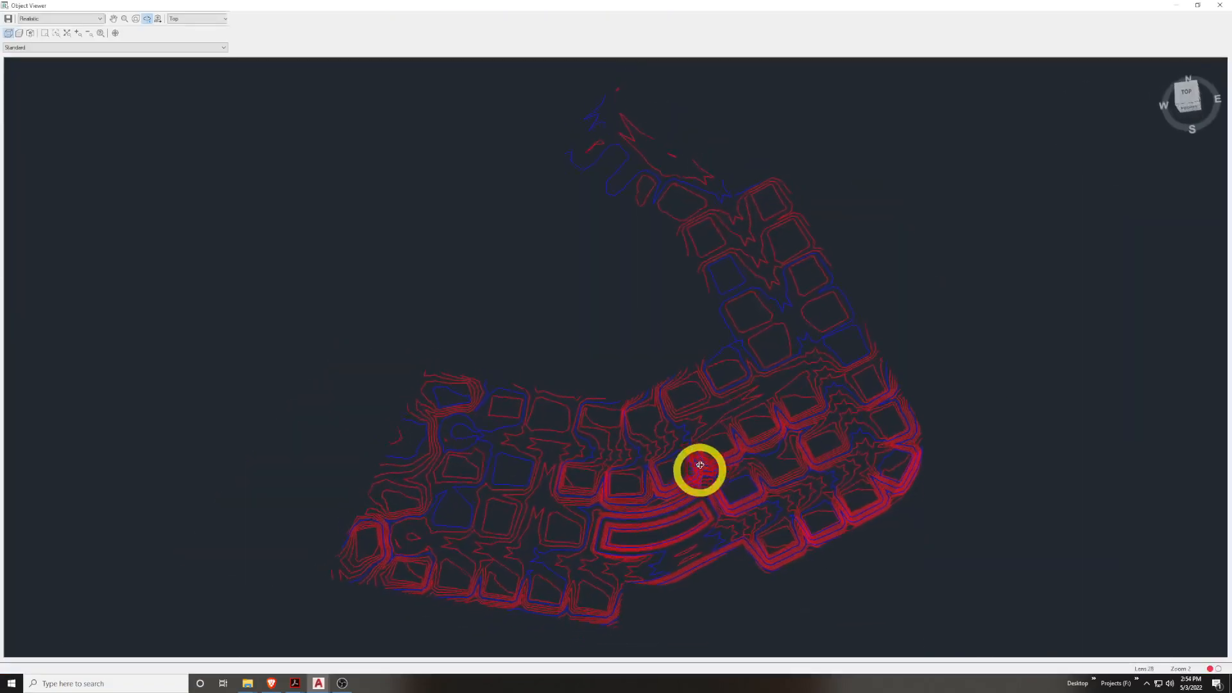
Orbit the FG Final model to a tilted 3D view and display it with the Shaded visual style
mouse_move(700, 464)
mouse_down()
mouse_move(705, 421)
mouse_move(744, 412)
mouse_up()
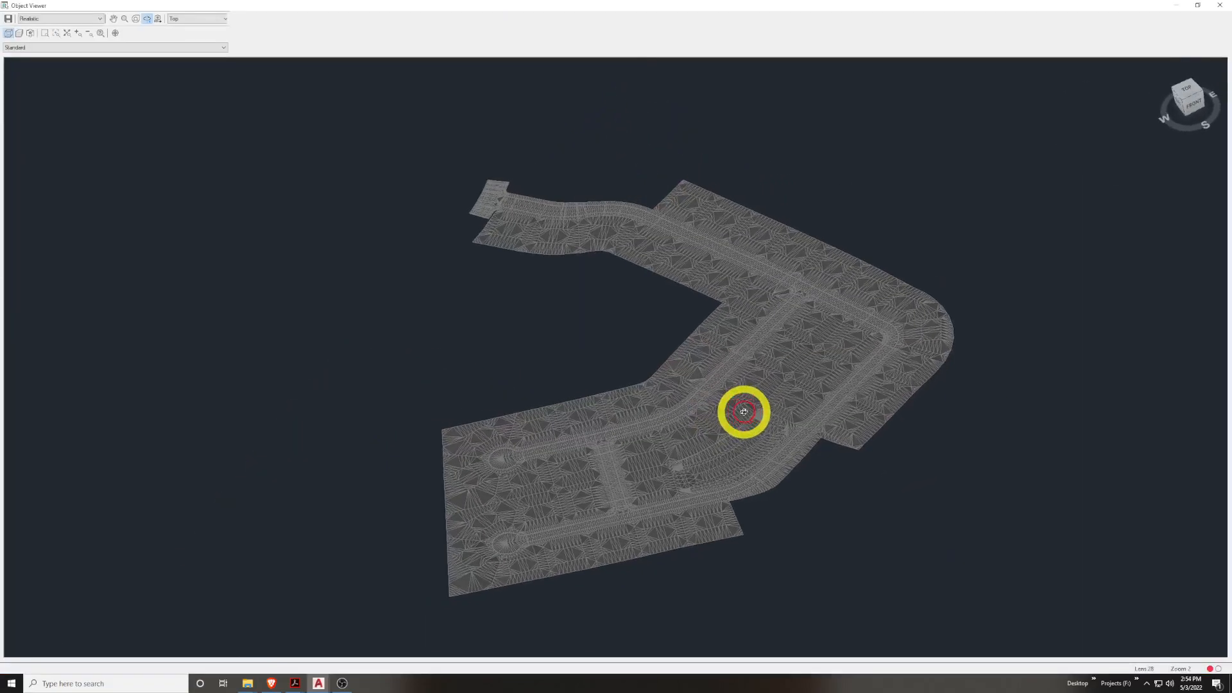
scroll(615, 471, up, 2)
mouse_move(596, 453)
middle_down()
mouse_move(572, 386)
mouse_move(455, 241)
middle_up()
scroll(462, 340, down, 2)
drag(464, 341, 468, 289)
scroll(811, 289, up, 2)
scroll(811, 289, down, 5)
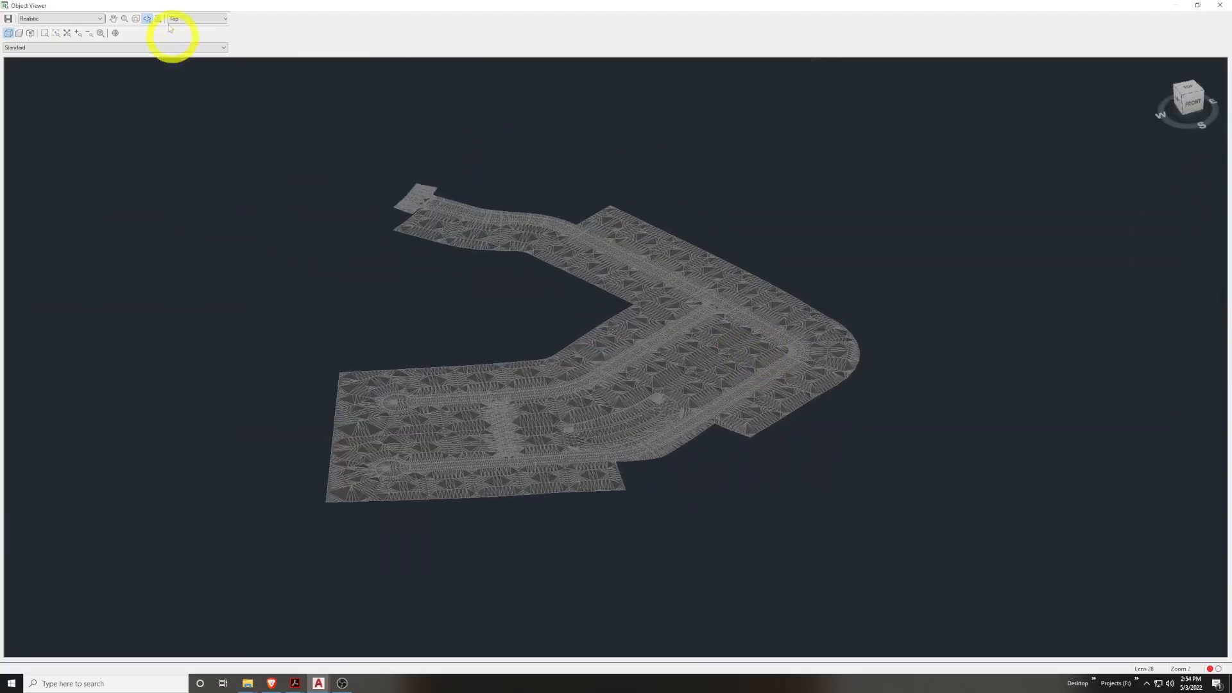
click(82, 19)
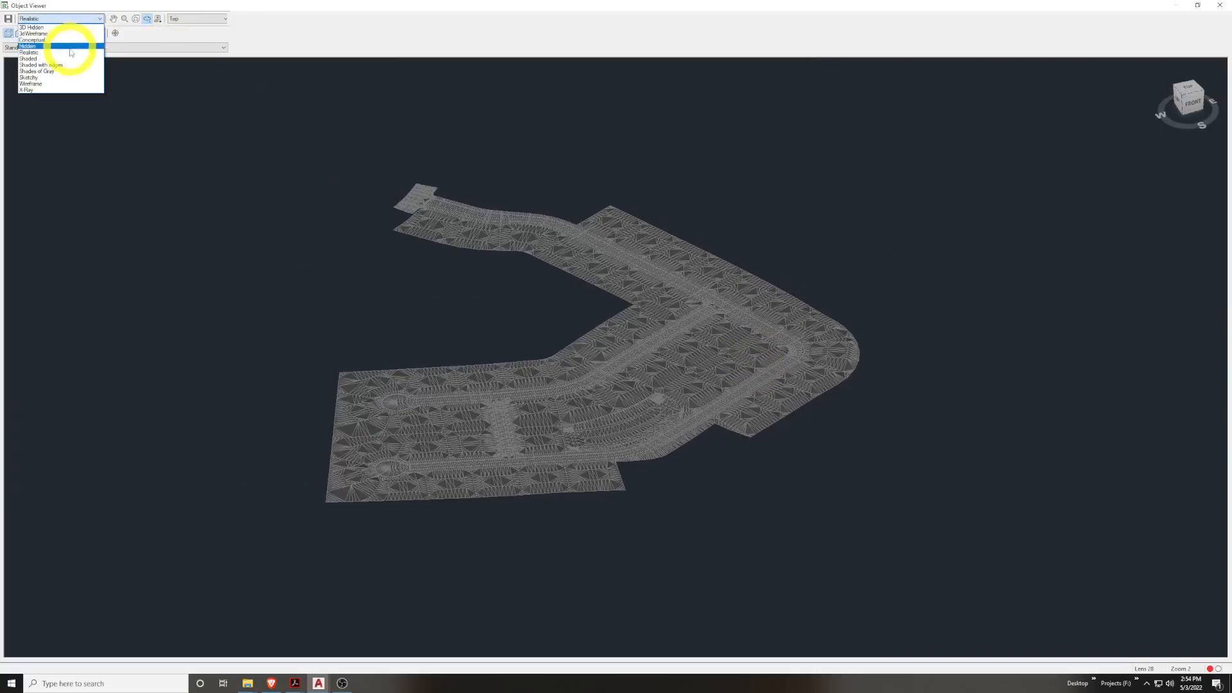
click(70, 60)
Examine the shaded lot grading up close, from the western cul-de-sacs across to the eastern lots
scroll(718, 513, up, 5)
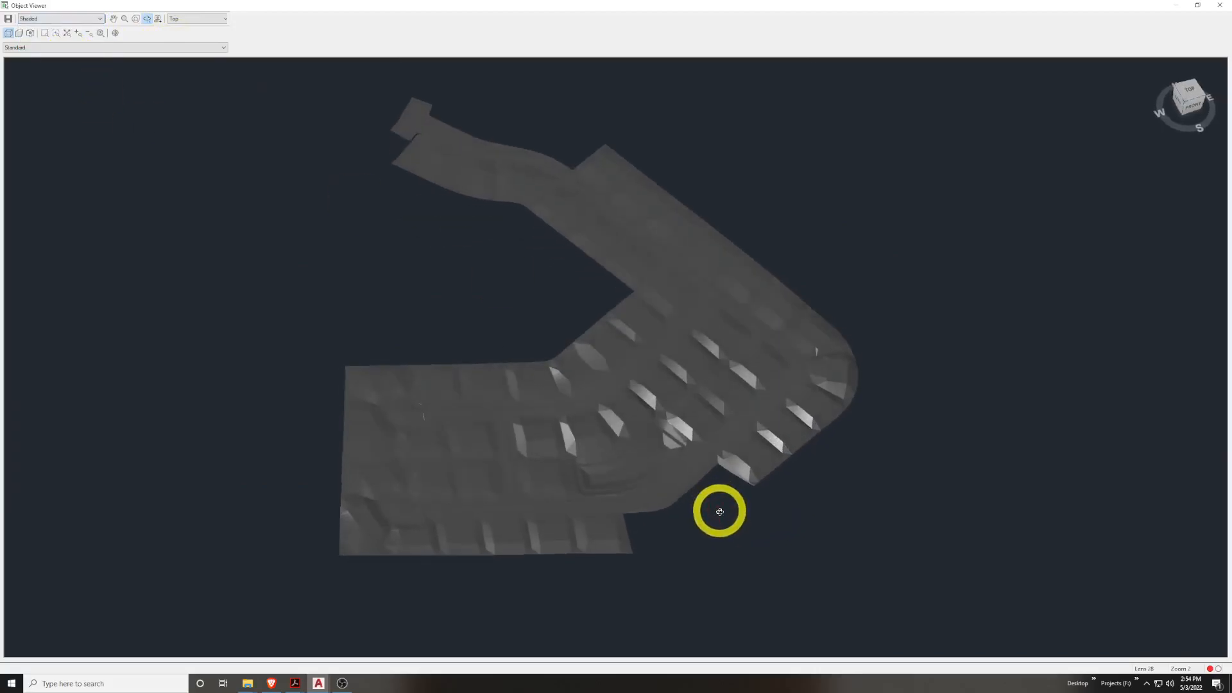
middle_drag(714, 613, 581, 392)
middle_drag(453, 465, 595, 432)
middle_drag(405, 555, 657, 534)
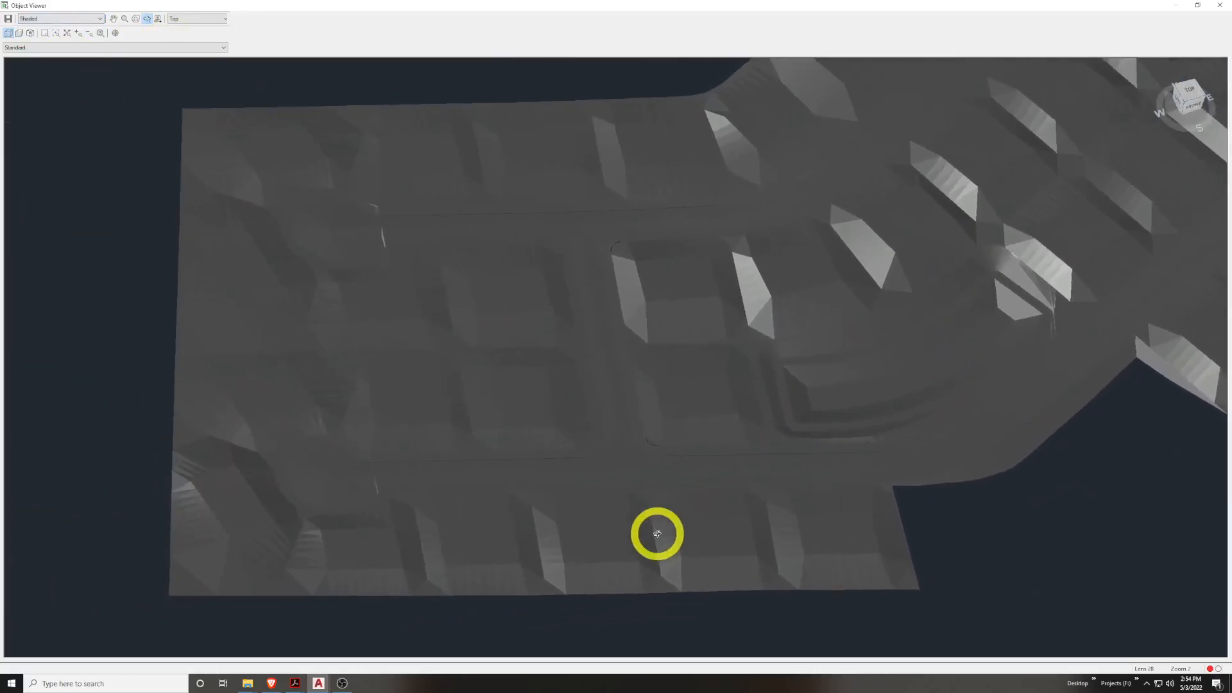
scroll(522, 513, up, 2)
scroll(624, 536, down, 6)
scroll(661, 440, up, 5)
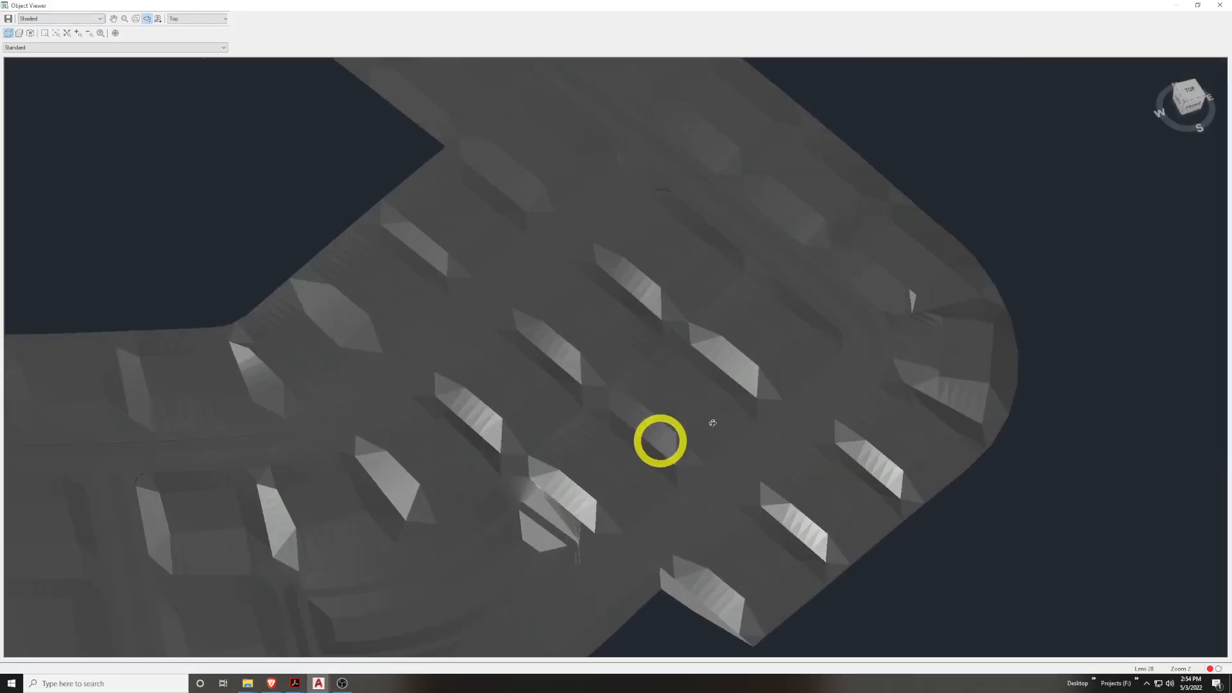
Orbit the shaded model to inspect the pond, roads and lots from another side, close the viewer and deselect the surface
mouse_move(711, 467)
mouse_down()
mouse_move(637, 379)
mouse_move(498, 440)
mouse_move(572, 456)
mouse_move(629, 347)
mouse_move(668, 418)
mouse_move(622, 548)
mouse_move(407, 462)
mouse_move(694, 550)
mouse_move(665, 454)
mouse_move(398, 314)
mouse_move(398, 349)
mouse_move(469, 369)
mouse_move(498, 300)
mouse_move(844, 580)
mouse_move(760, 541)
mouse_move(242, 192)
mouse_move(217, 368)
mouse_up()
mouse_move(410, 432)
mouse_down()
mouse_move(425, 500)
mouse_move(674, 610)
mouse_move(723, 594)
mouse_move(593, 424)
mouse_move(603, 498)
mouse_move(580, 373)
mouse_move(595, 439)
mouse_up()
drag(670, 392, 570, 396)
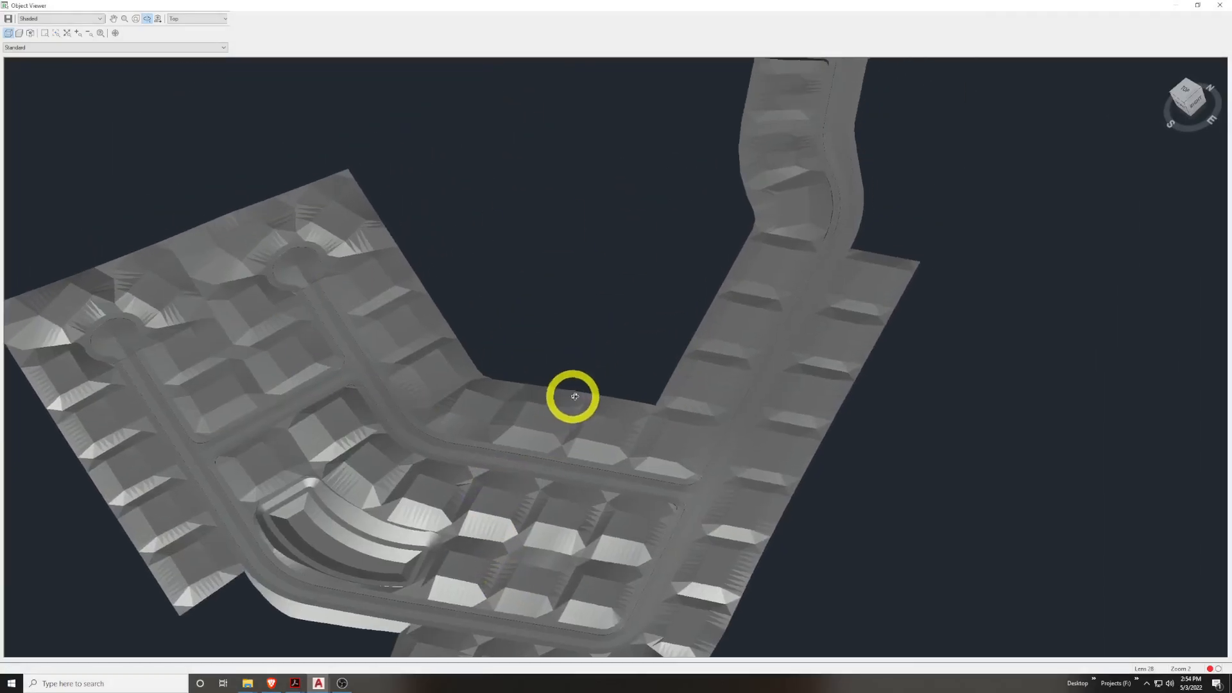
scroll(606, 371, down, 2)
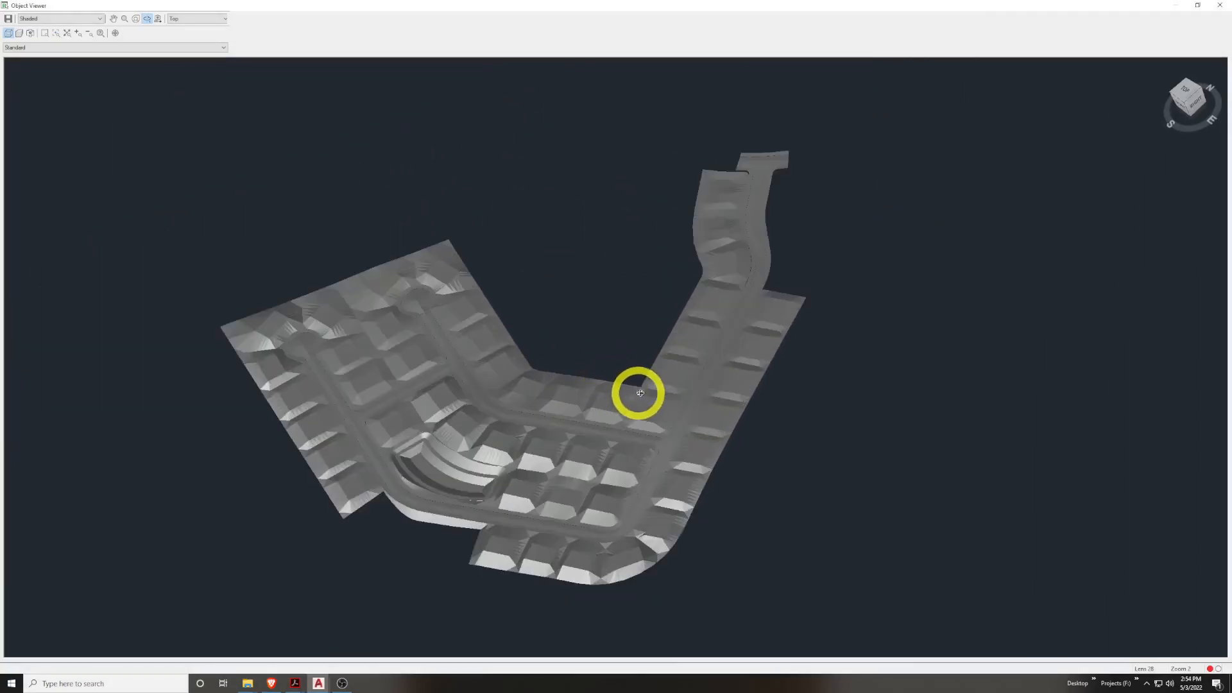
scroll(744, 424, up, 2)
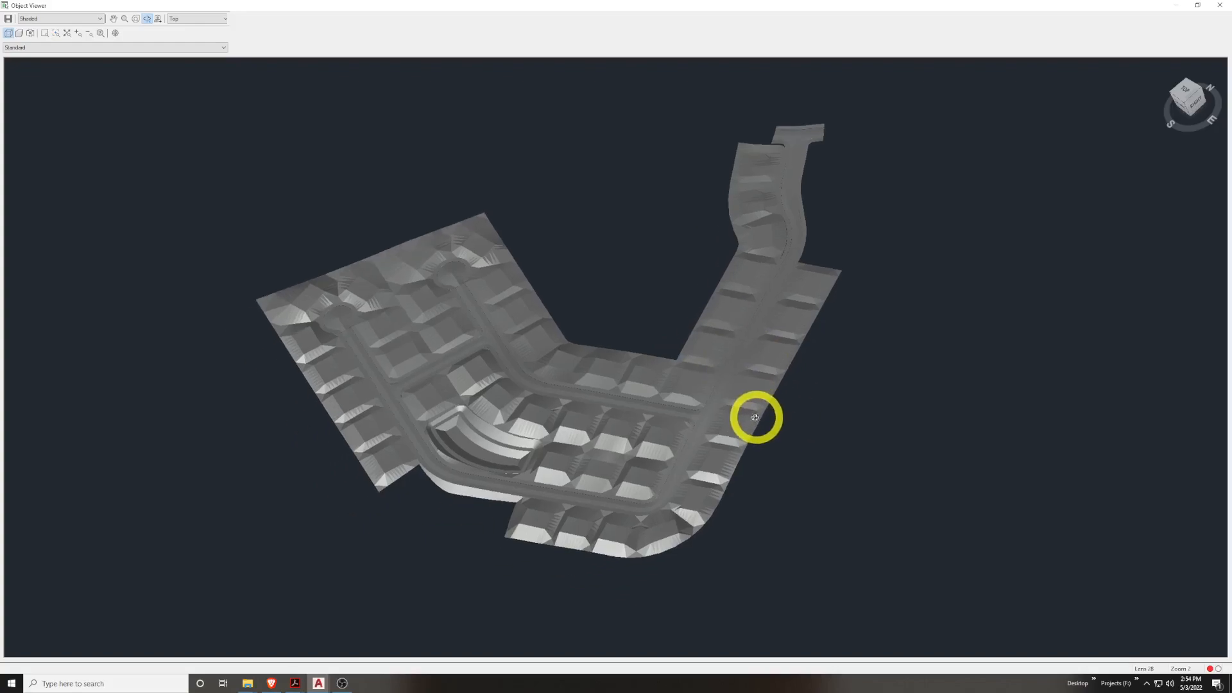
key(Escape)
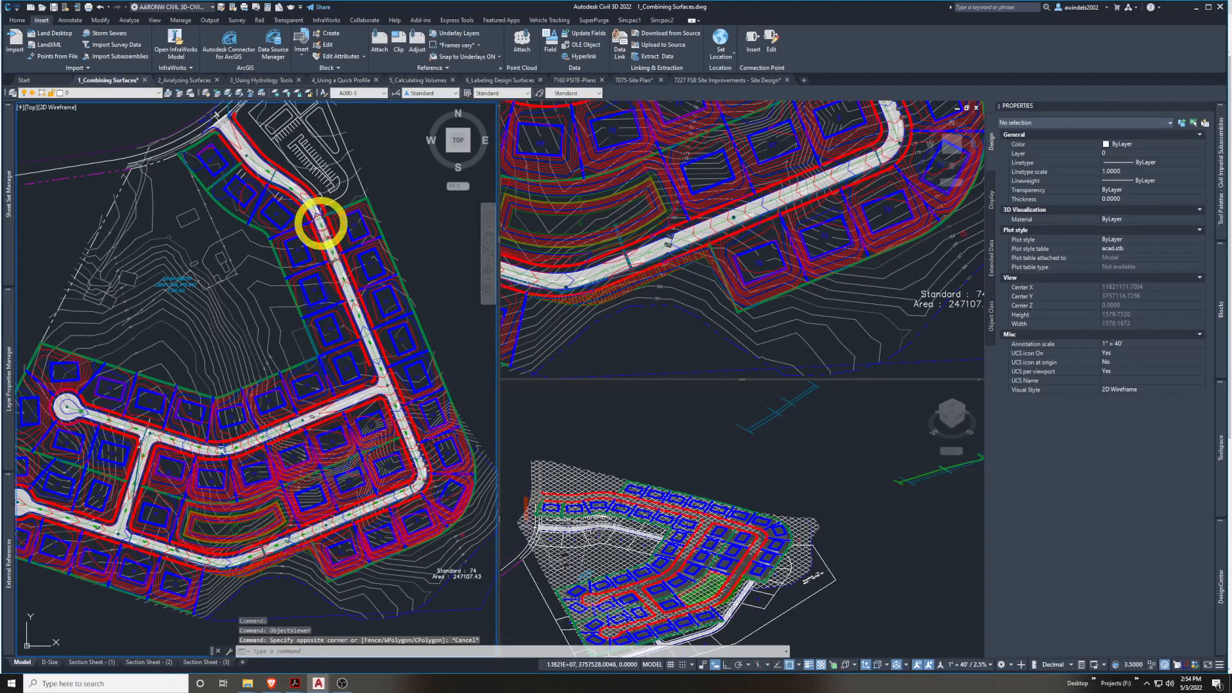
Select a sanitary sewer pipe on the northern road plus all similar pipes, and open them in the Object Viewer
click(321, 223)
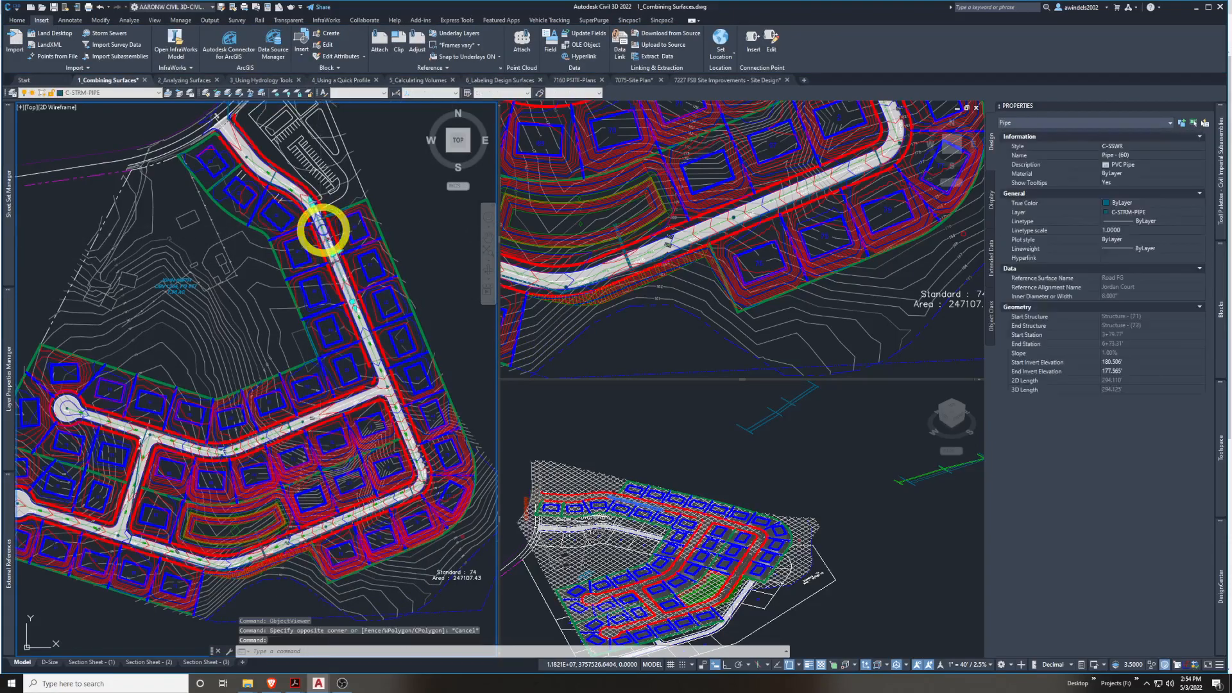
right_click(324, 230)
click(399, 432)
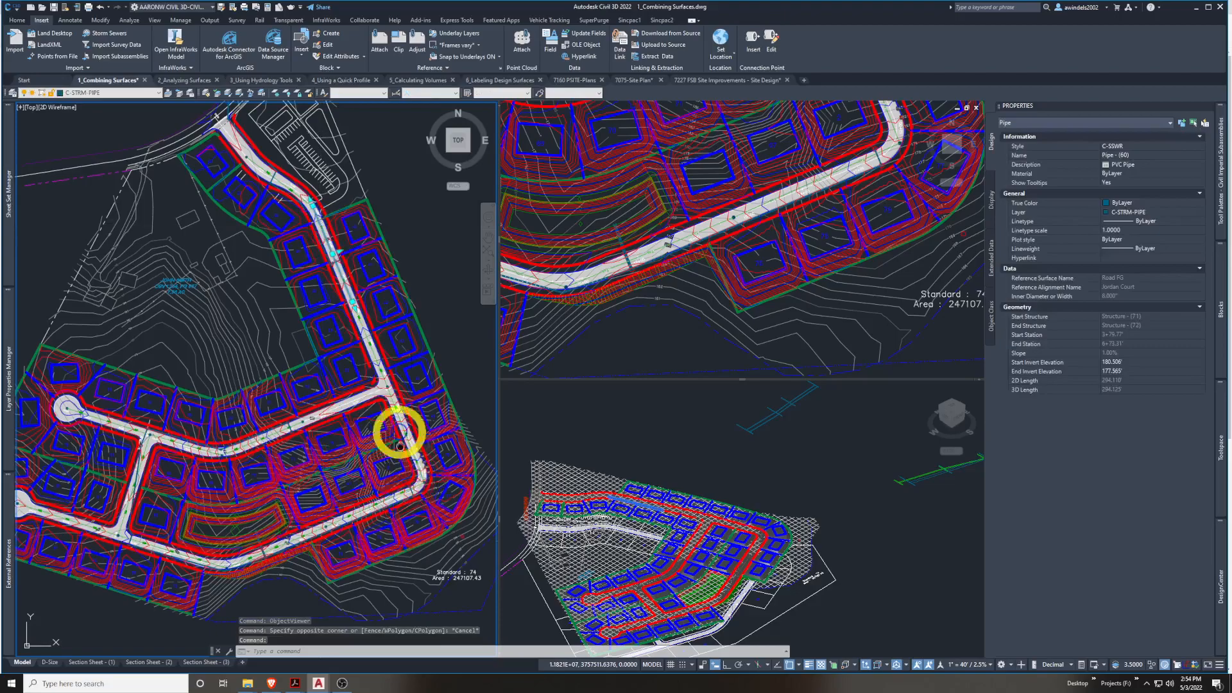
right_click(423, 276)
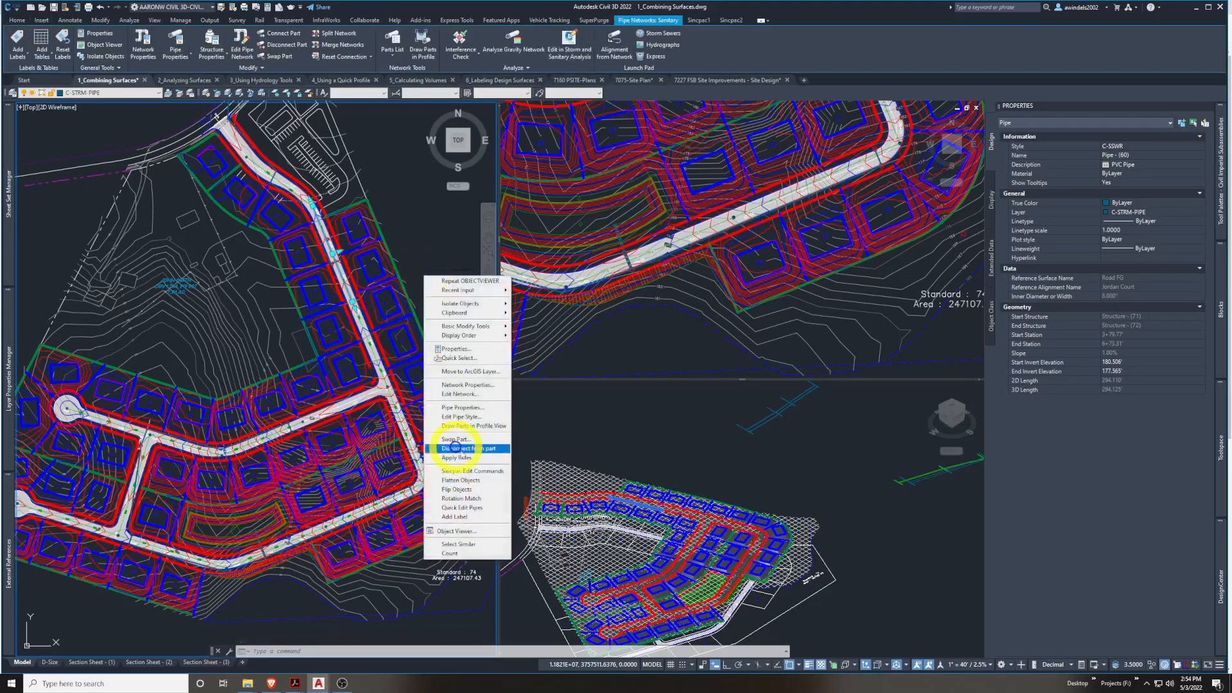
click(470, 545)
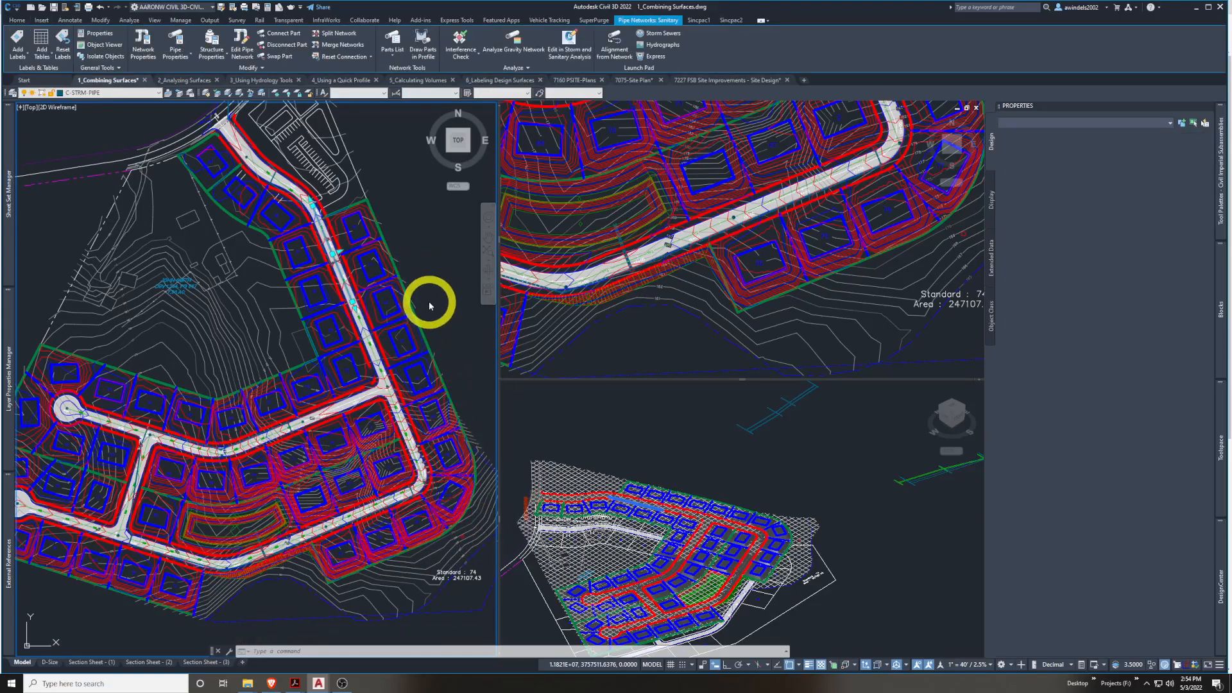
click(100, 46)
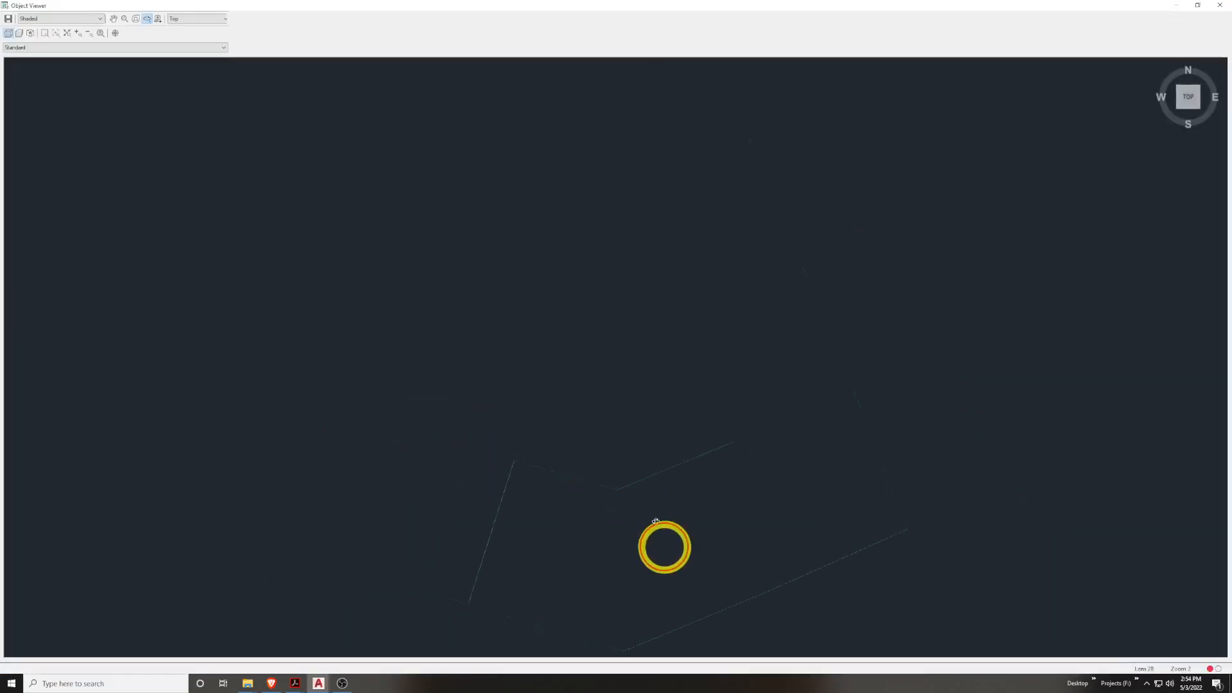
Orbit the sewer pipe network to a tilted 3D view, inspect it up close, close the viewer and deselect the pipes
drag(655, 521, 692, 381)
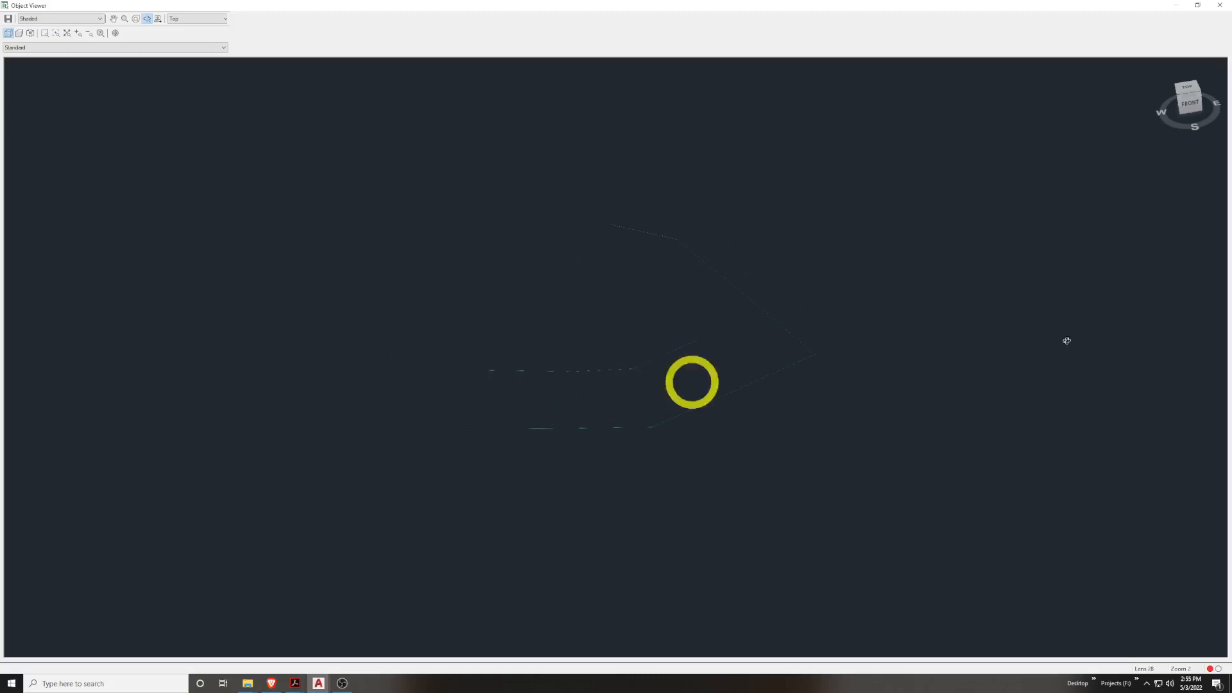
drag(572, 262, 795, 397)
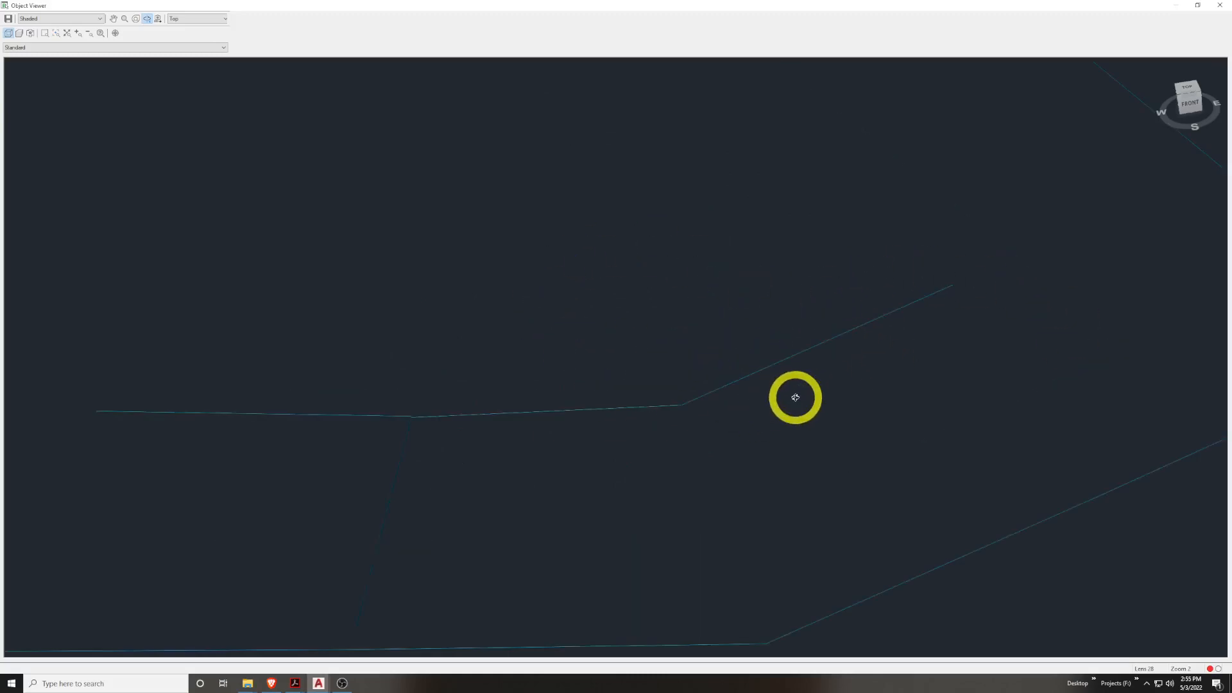
key(Escape)
click(716, 447)
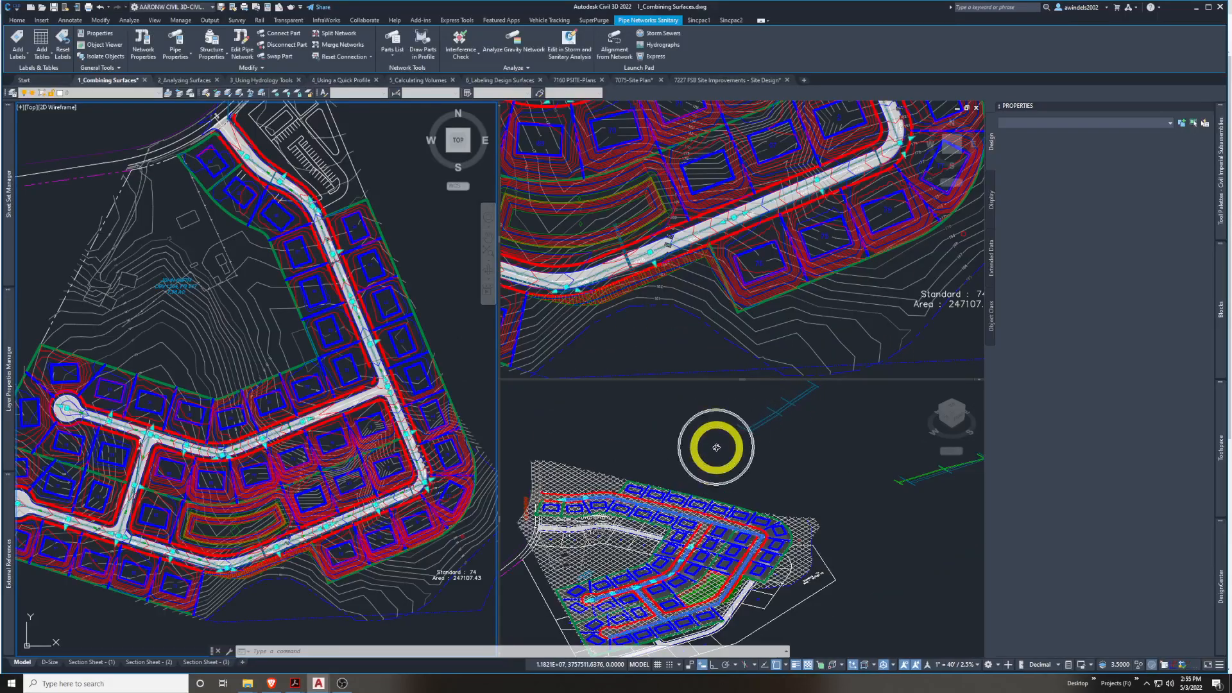
click(438, 267)
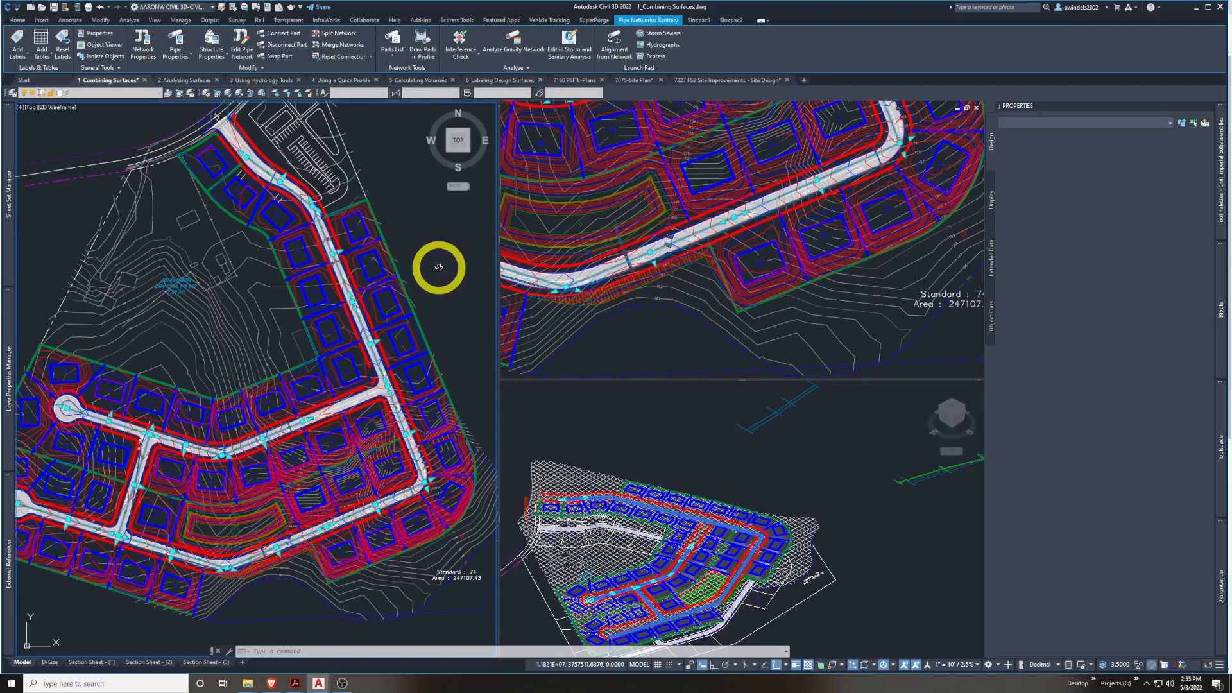
key(Escape)
key(Escape)
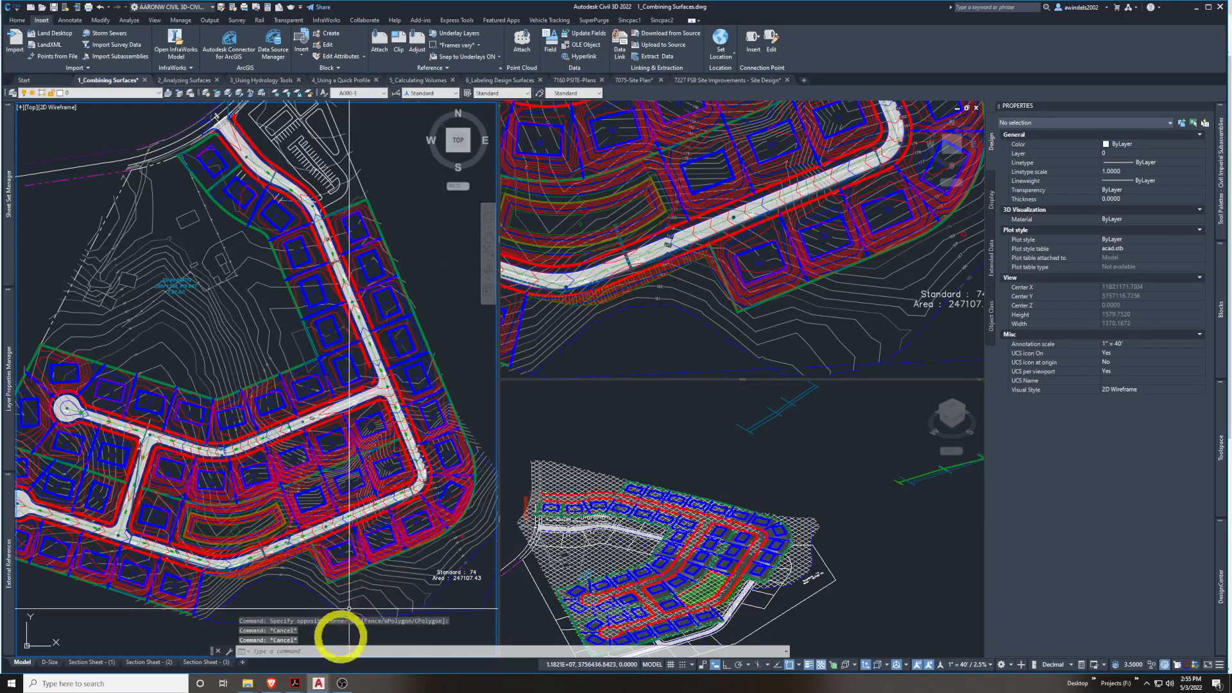
Switch to the 7160 PSITE-Plans drawing and clear any selection started in it
mouse_move(321, 683)
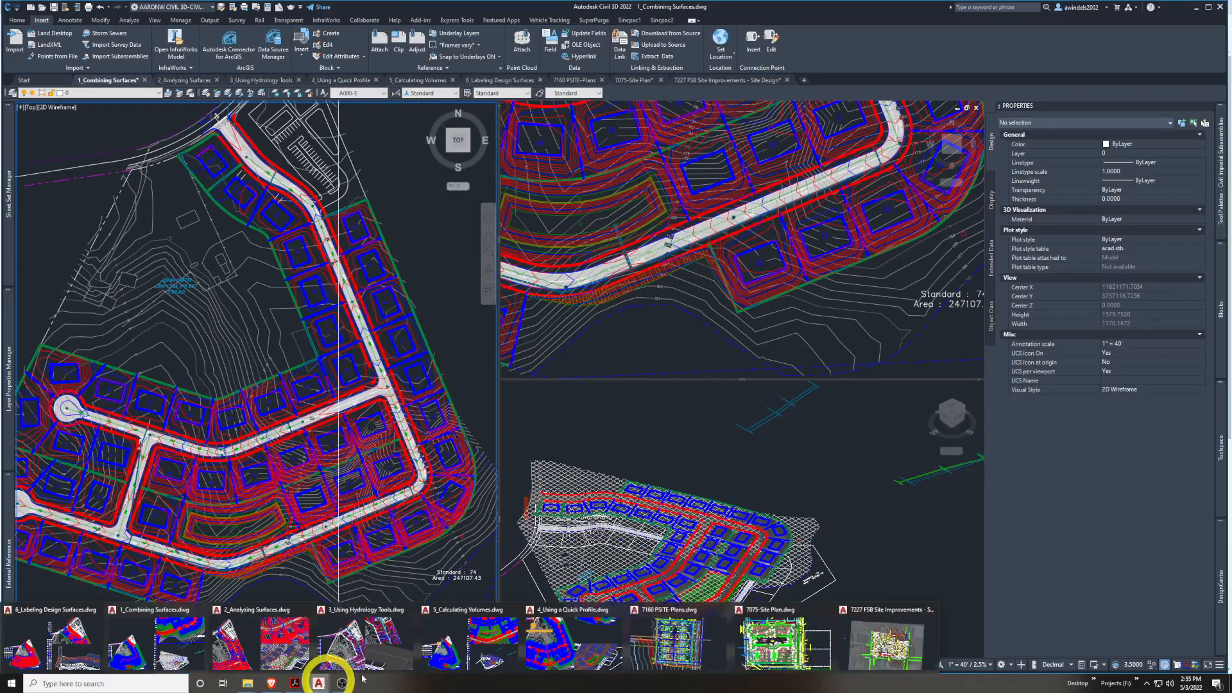
click(683, 635)
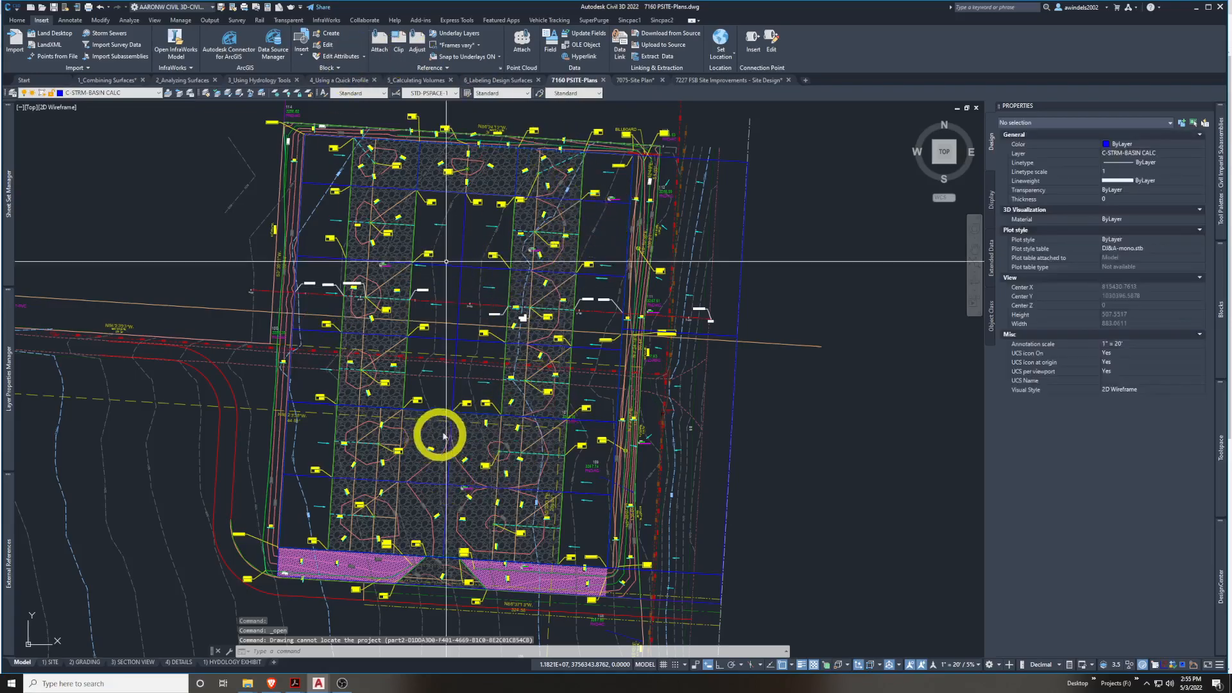
click(839, 462)
key(Escape)
Set the 7160 FG surface style to Contours 0.2' and 1' (Design) in its surface properties and deselect the surface
scroll(440, 489, up, 4)
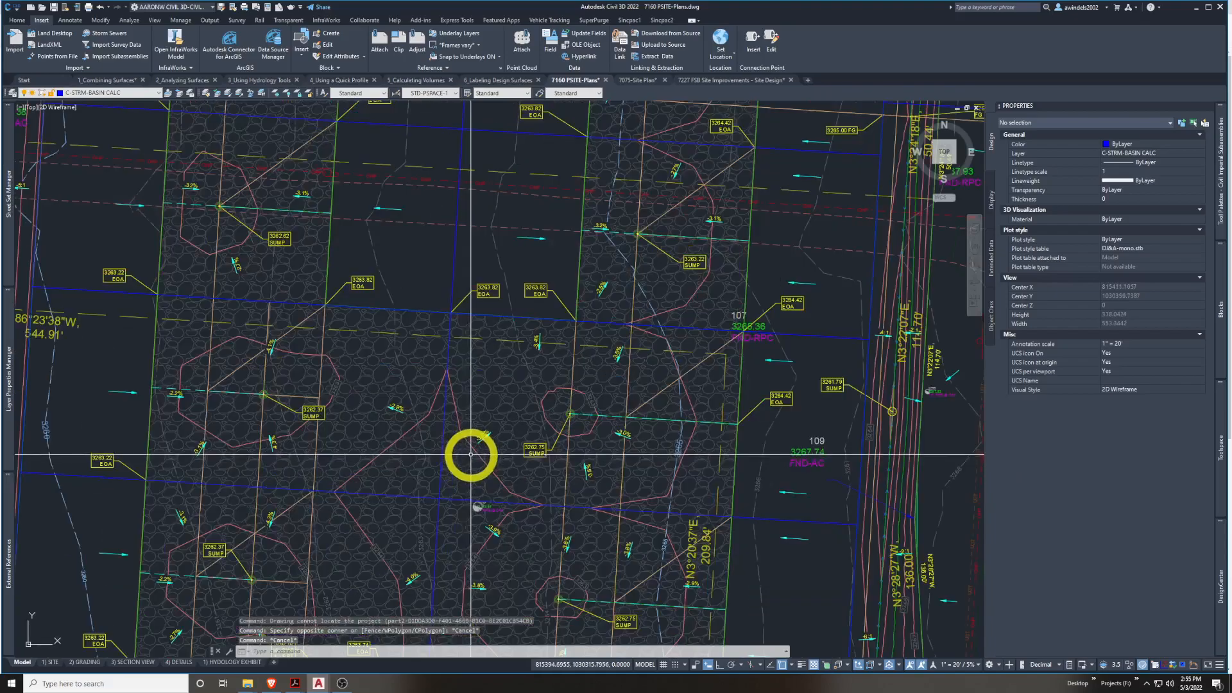
click(473, 448)
right_click(473, 448)
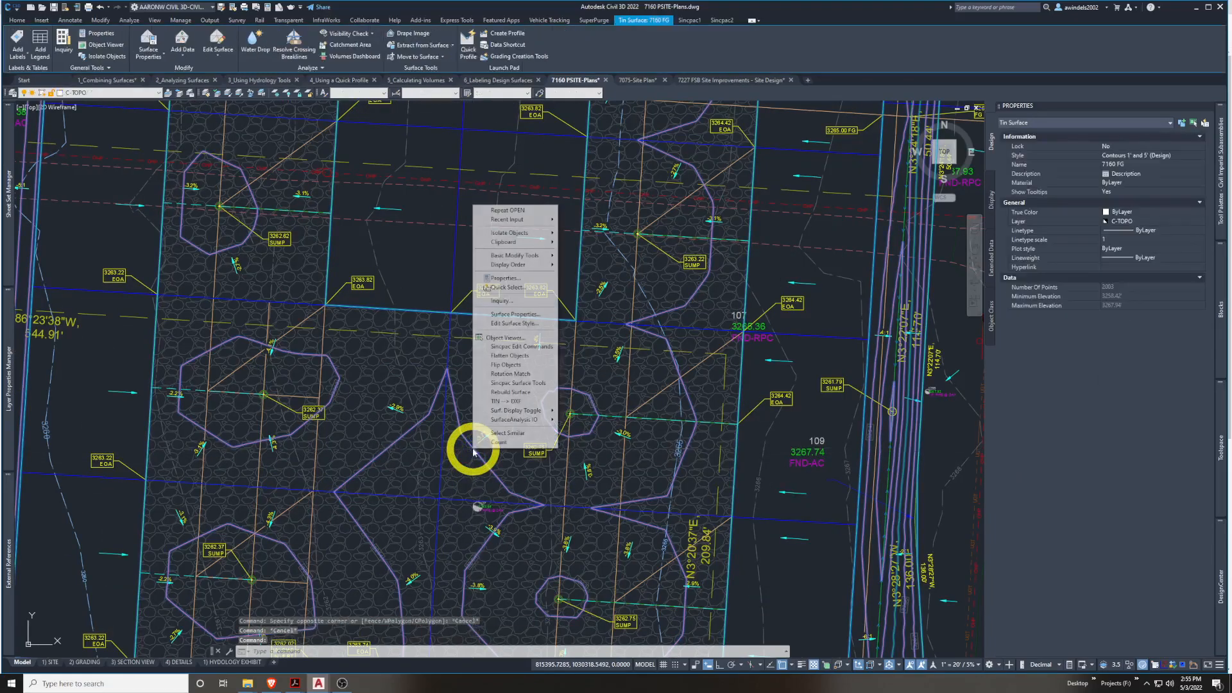
click(535, 314)
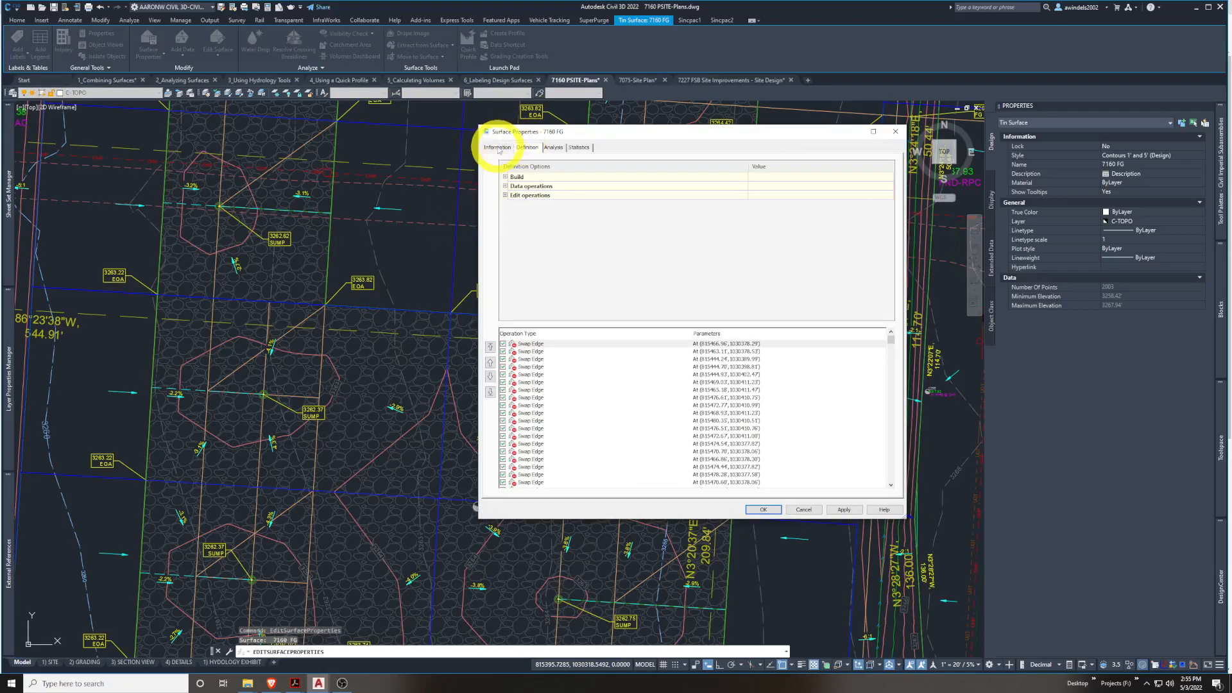
click(498, 148)
click(565, 246)
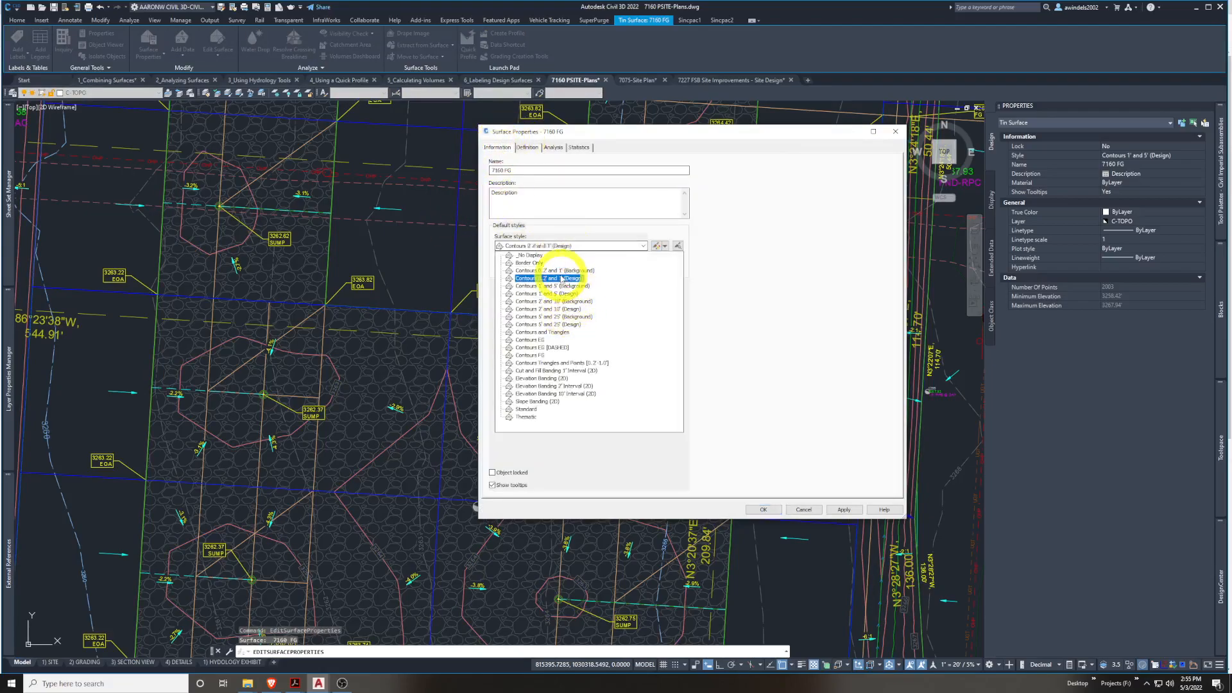
click(562, 278)
click(765, 510)
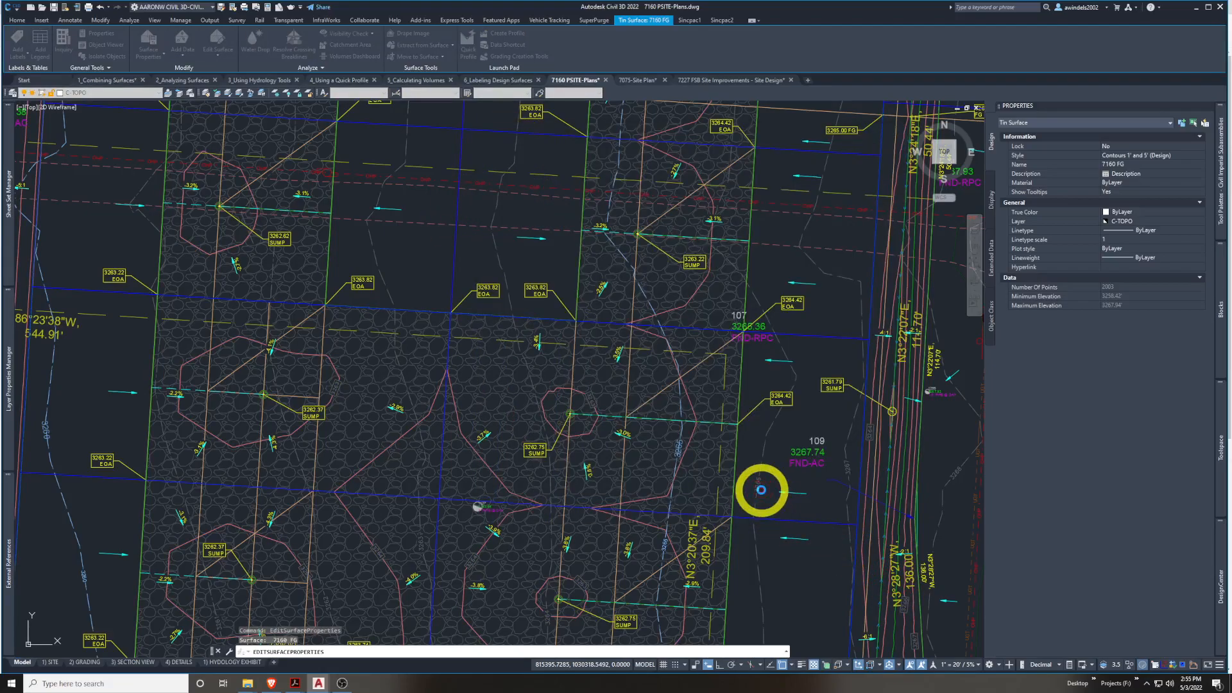
scroll(766, 480, down, 5)
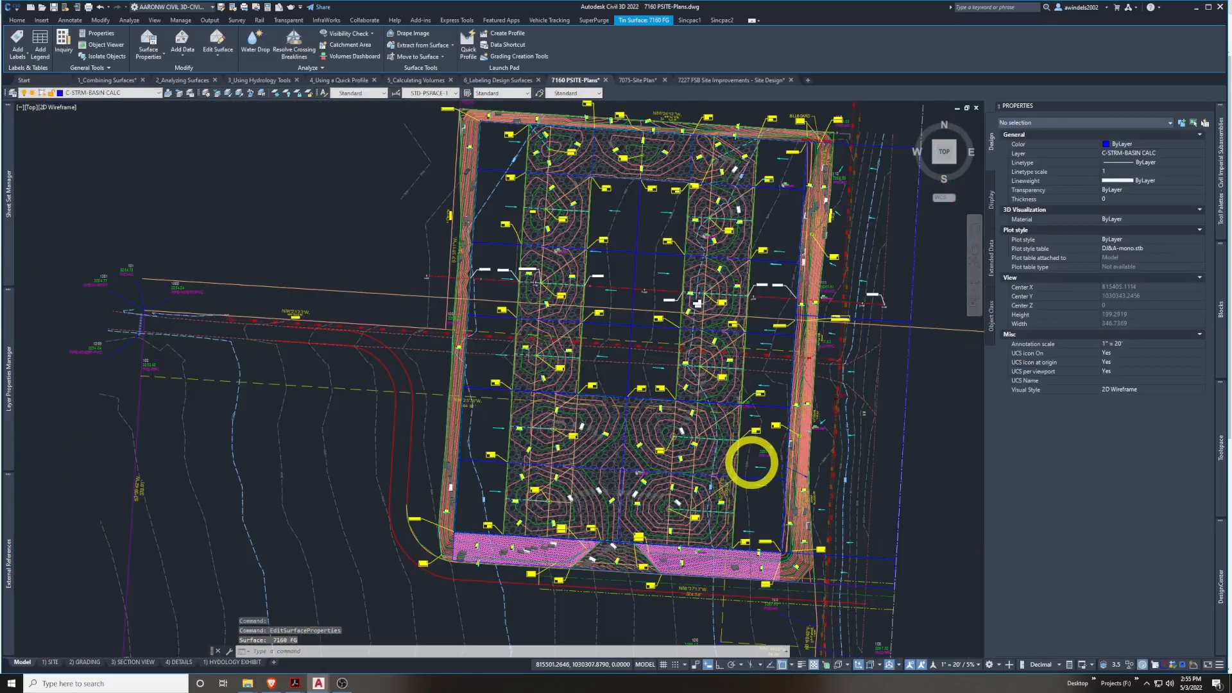
key(Escape)
Zoom to the edge of asphalt near point 107 and select its EOA spot elevation label
mouse_move(752, 462)
middle_down()
mouse_move(685, 456)
mouse_move(663, 481)
mouse_move(633, 477)
middle_up()
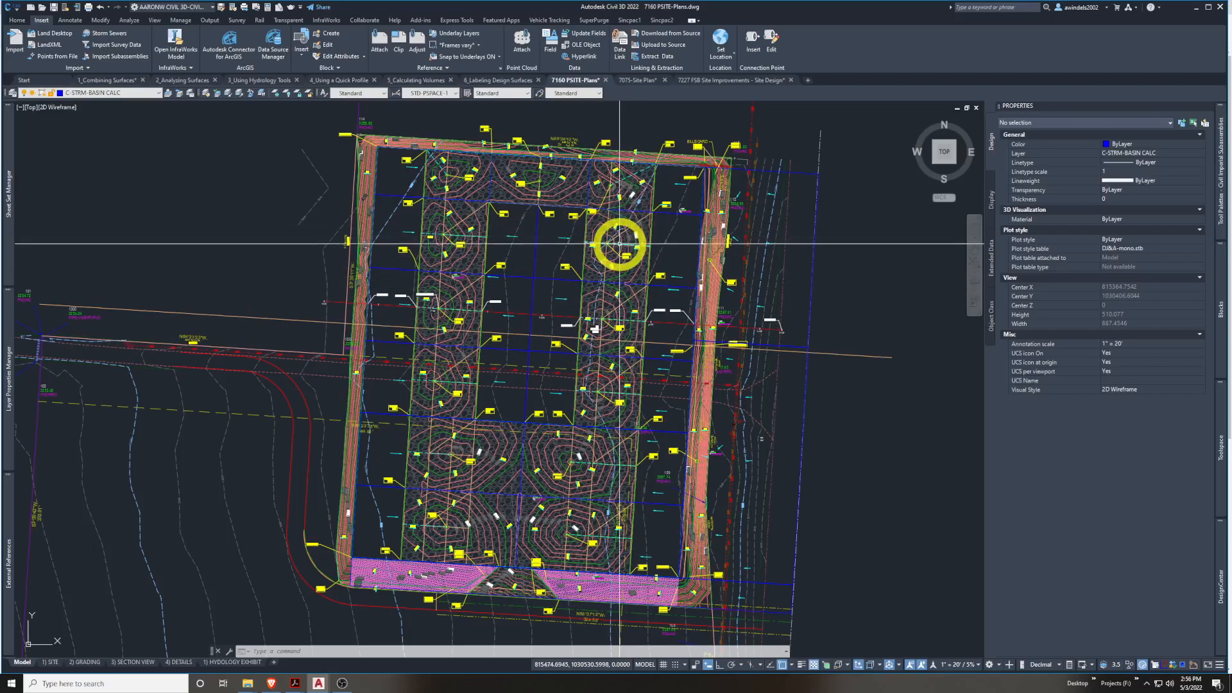
mouse_move(624, 328)
middle_down()
mouse_move(527, 310)
mouse_move(562, 293)
middle_up()
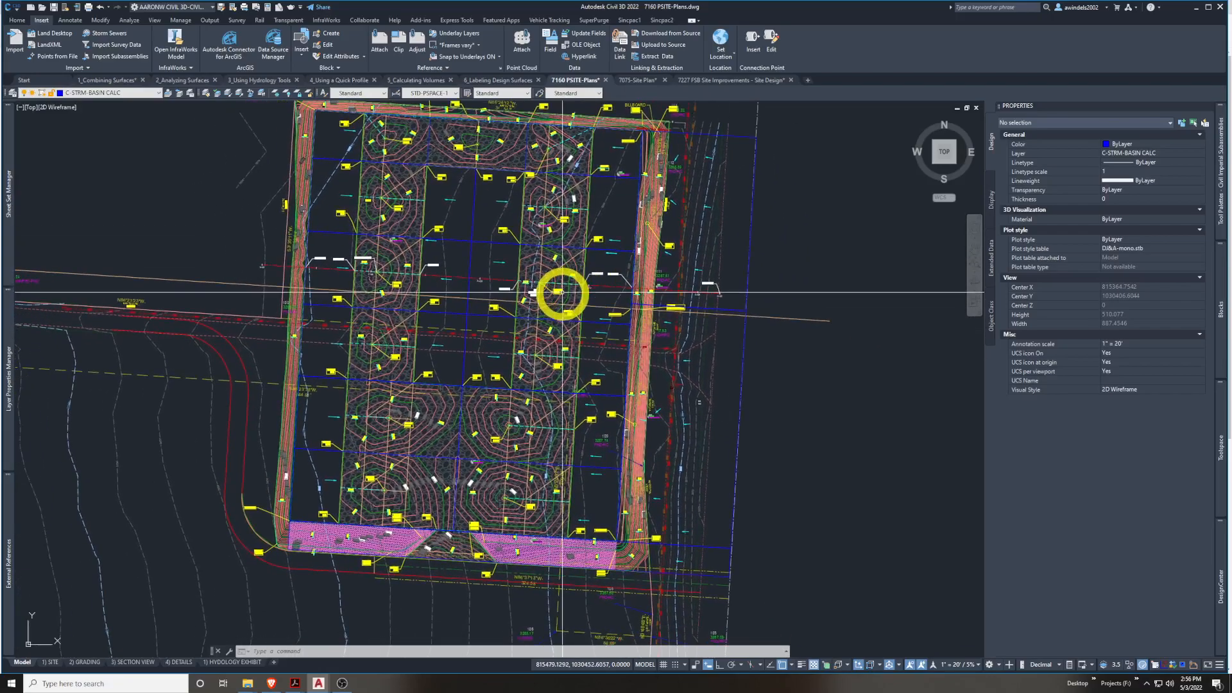
scroll(562, 292, up, 6)
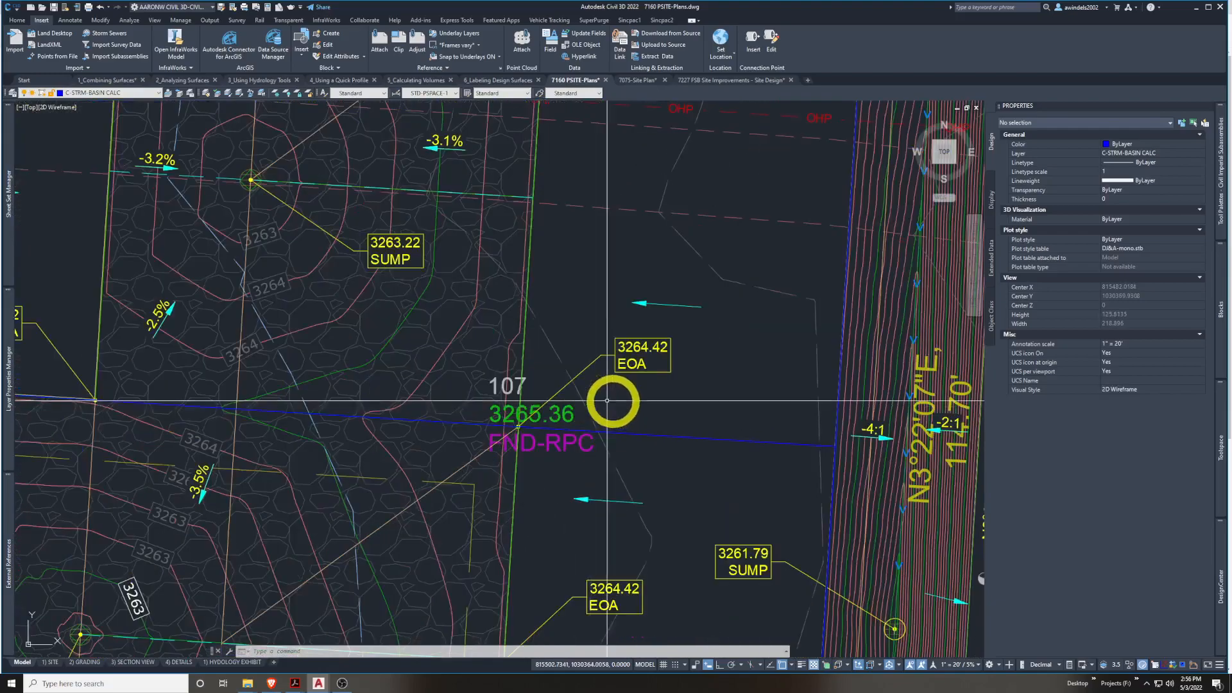
click(621, 345)
middle_drag(621, 345, 709, 402)
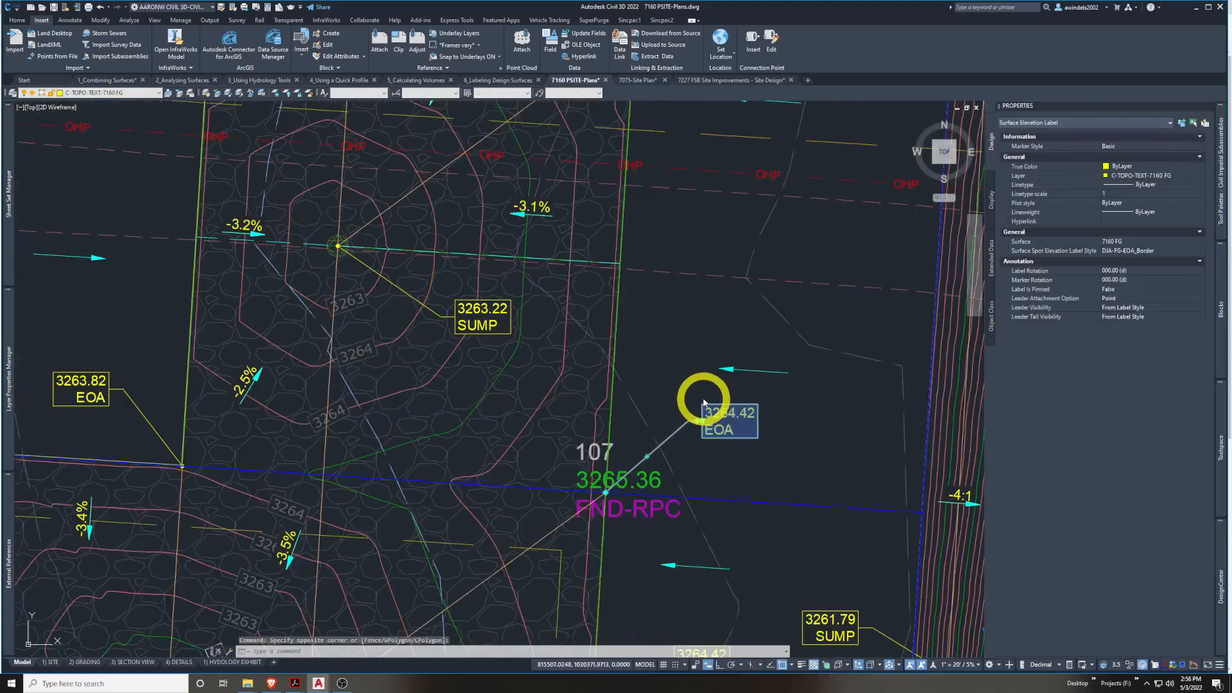
Examine the contours, slope arrows and spot elevations around the eastern row of sumps, moving toward the north end of the site
scroll(695, 394, down, 4)
scroll(577, 405, up, 4)
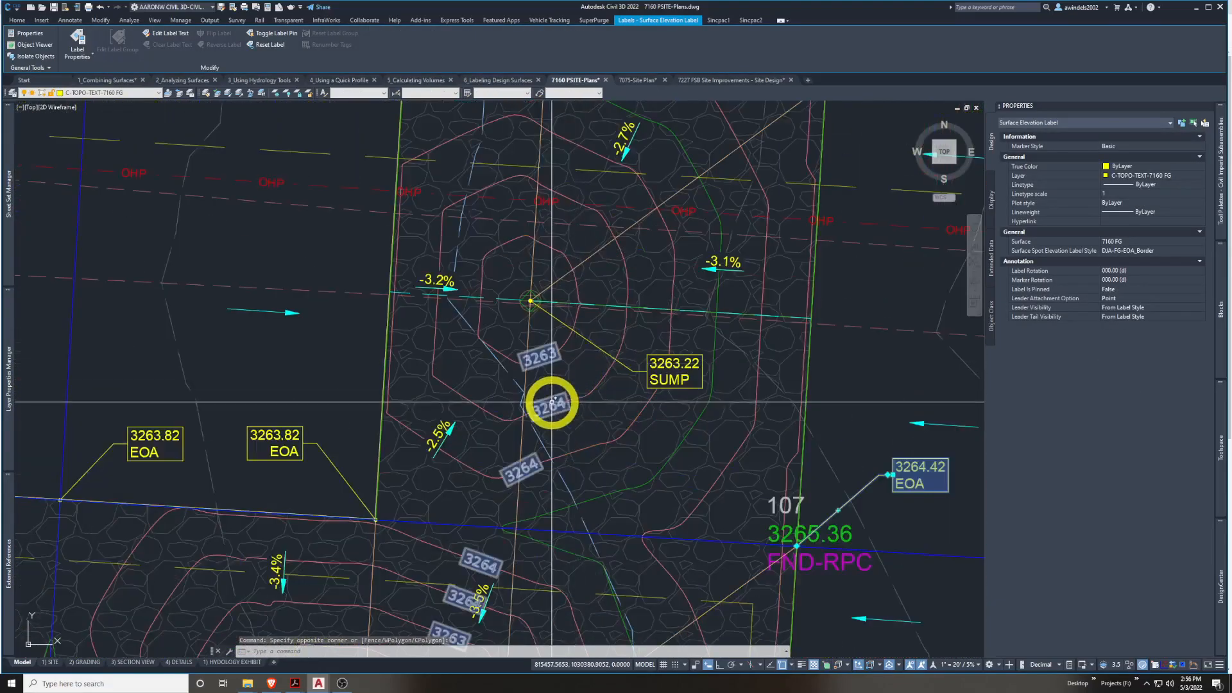
middle_drag(553, 399, 550, 265)
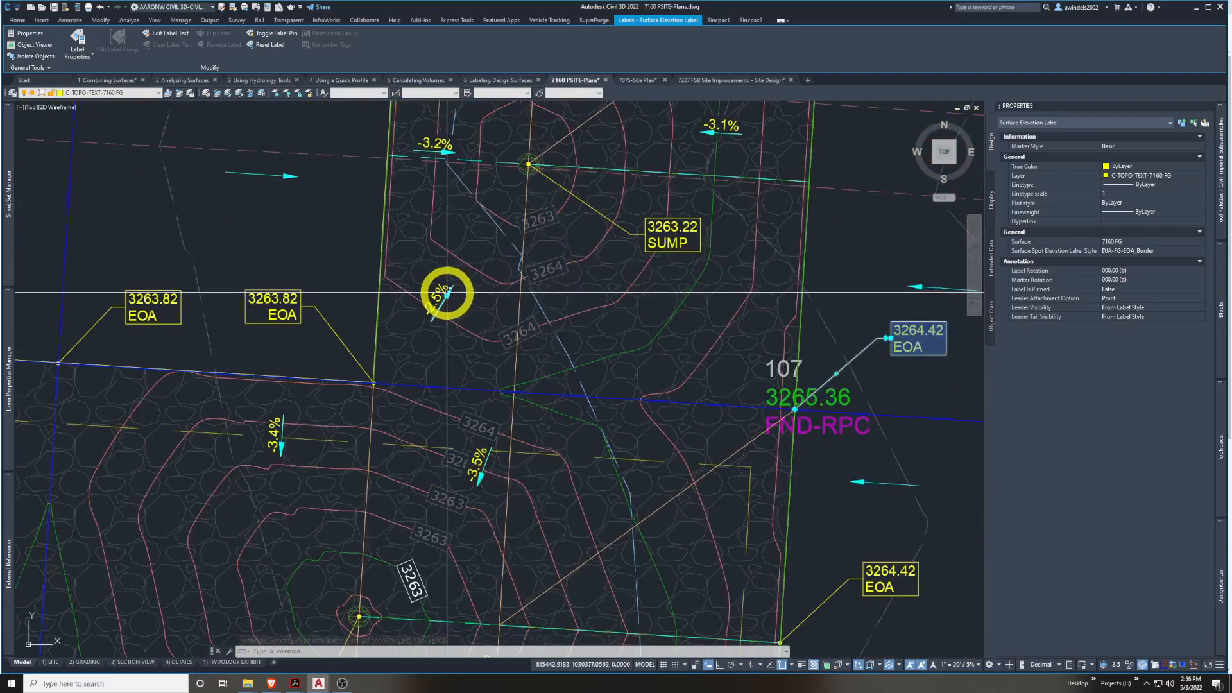
scroll(440, 292, down, 2)
middle_drag(448, 253, 449, 466)
middle_drag(439, 274, 447, 396)
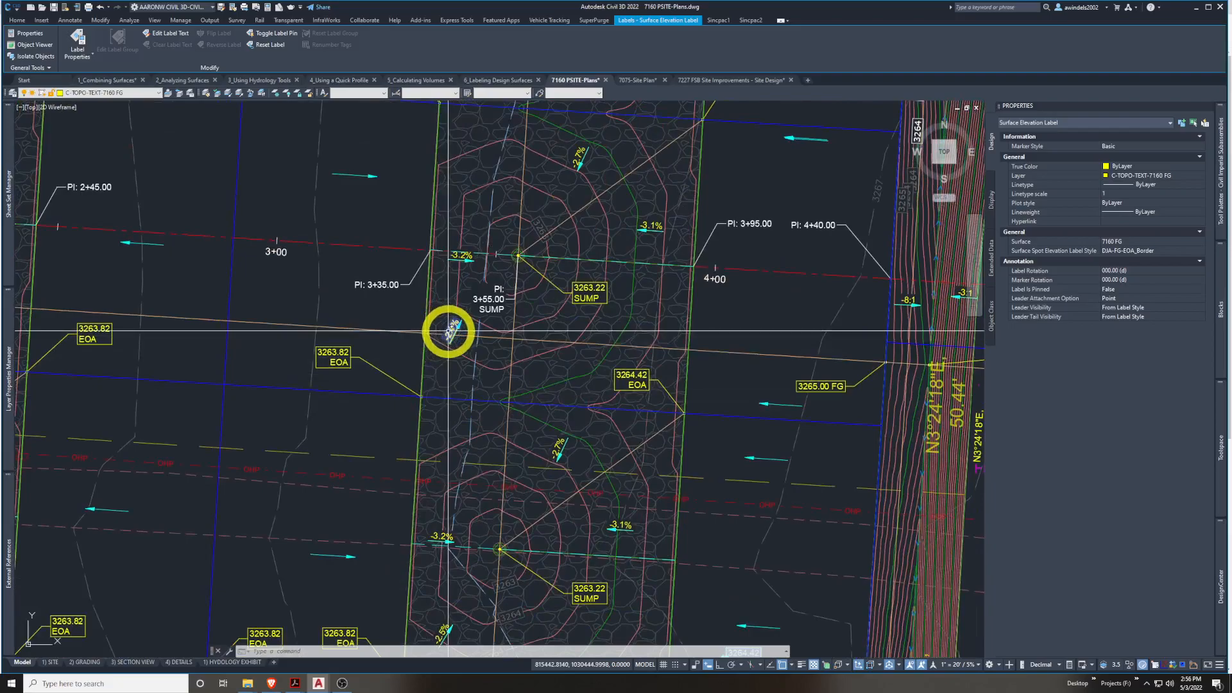
middle_drag(454, 331, 461, 527)
middle_drag(416, 439, 410, 561)
middle_drag(397, 355, 405, 462)
scroll(403, 468, down, 2)
scroll(514, 283, down, 3)
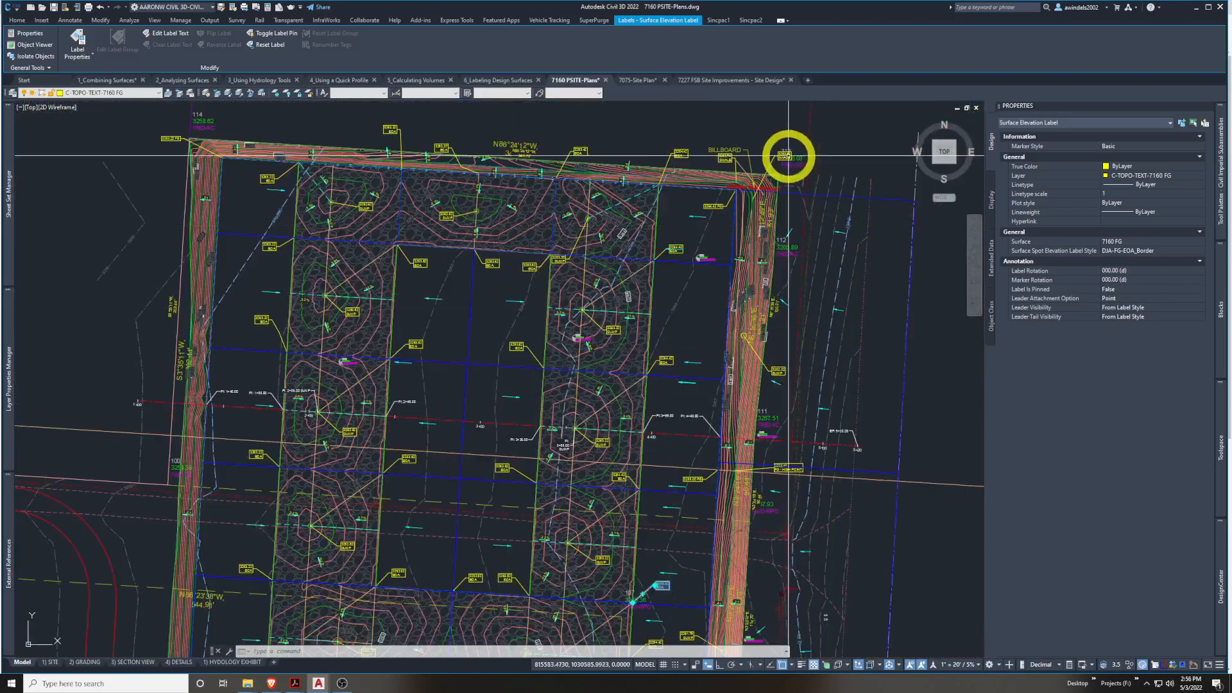
Examine the perimeter swale from the northeast corner by the billboard down to the east side high point, and clear the selection
scroll(782, 225, up, 4)
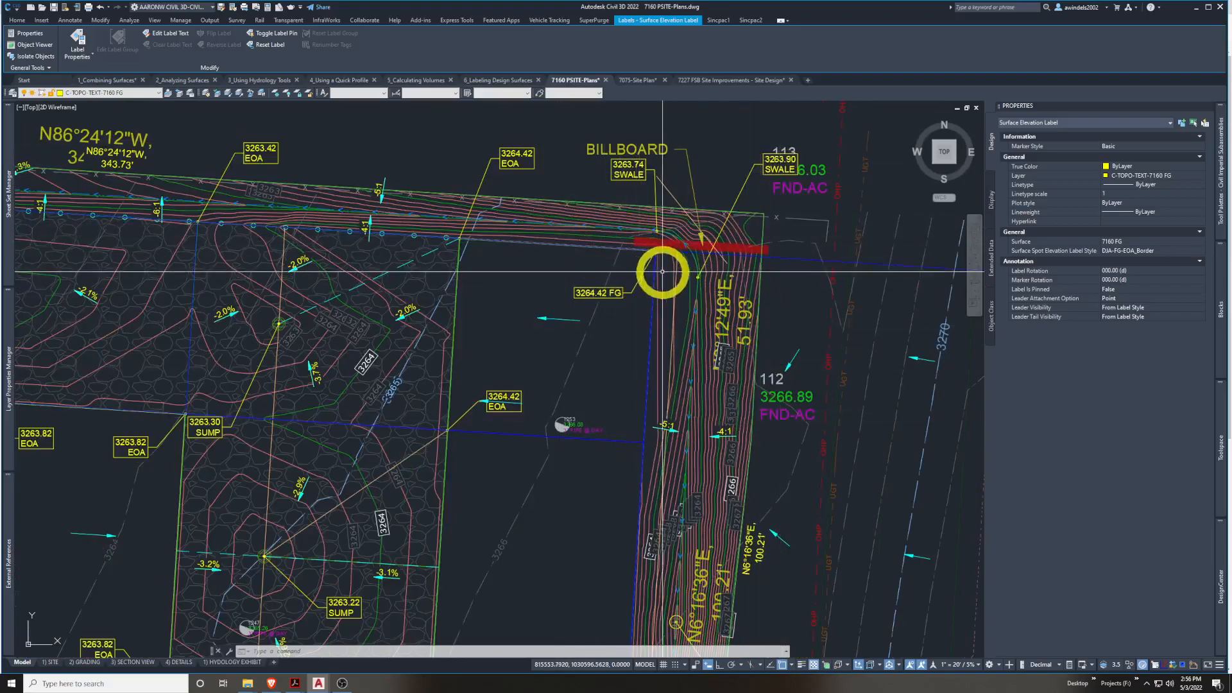
middle_drag(707, 446, 678, 184)
middle_drag(667, 543, 668, 286)
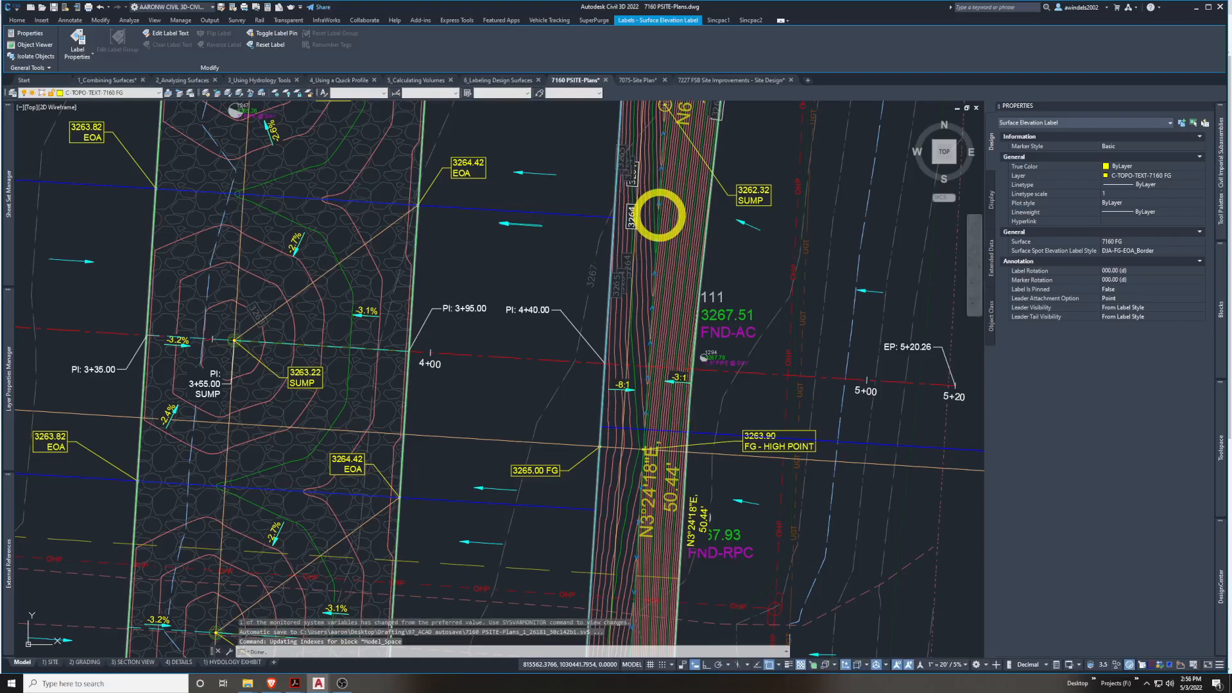
scroll(646, 501, up, 2)
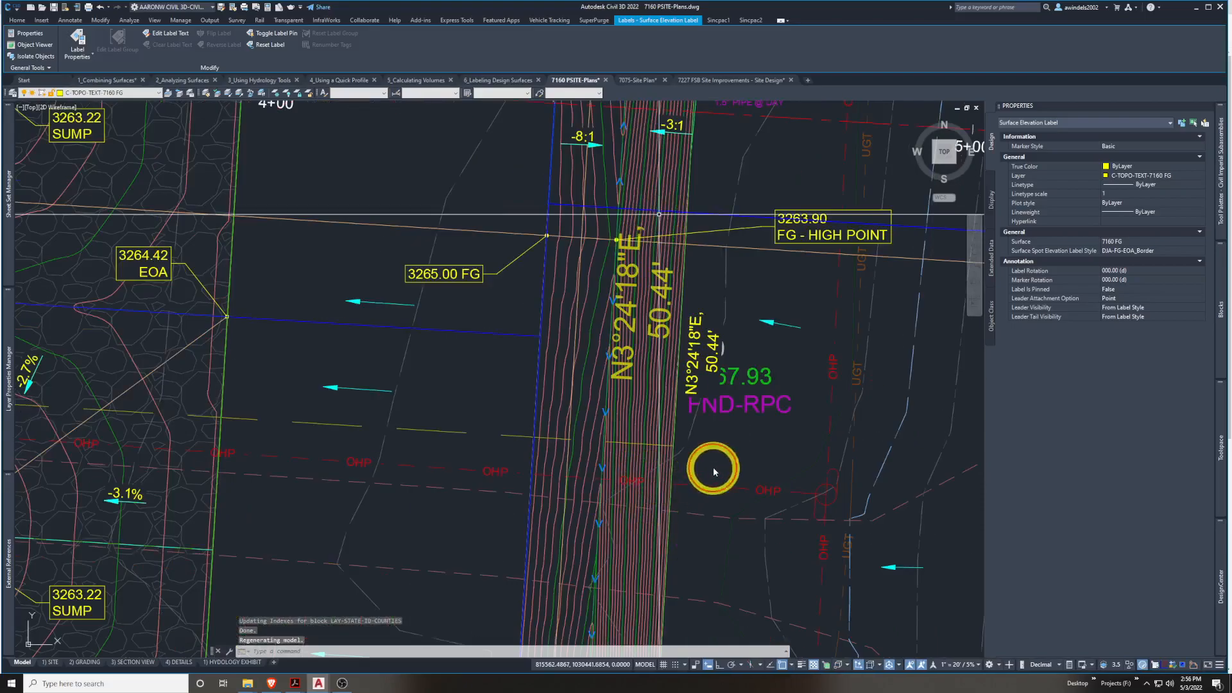
key(Escape)
scroll(711, 420, down, 2)
click(711, 418)
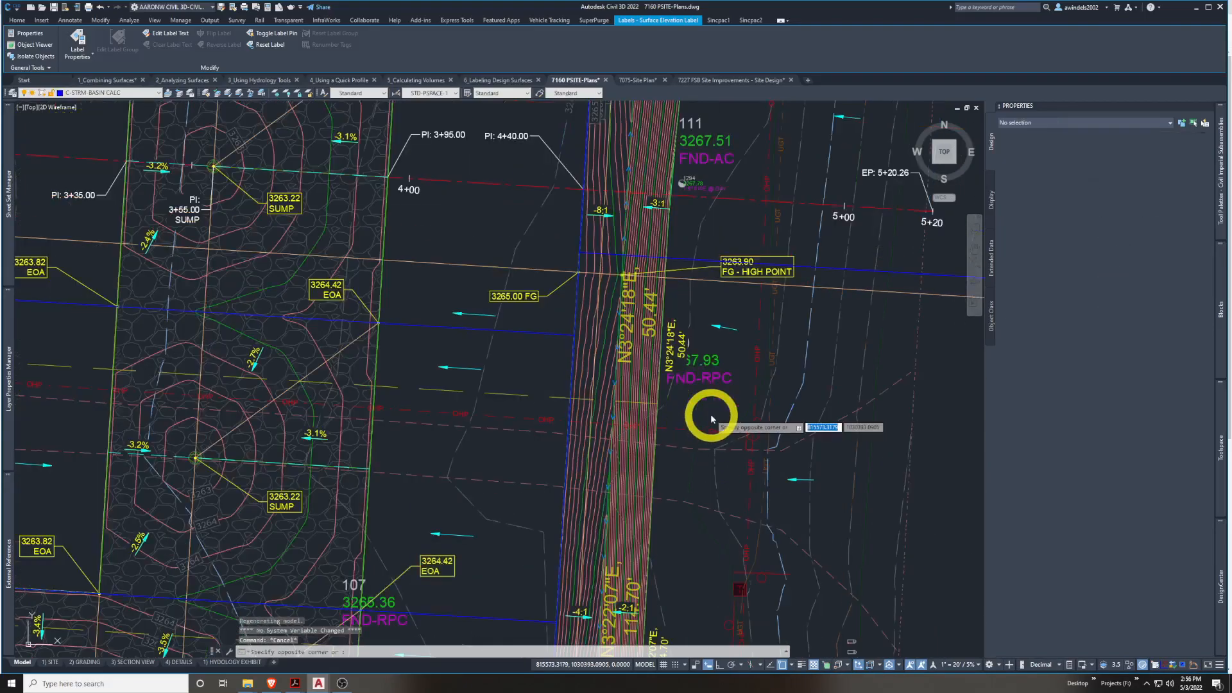
key(Escape)
scroll(710, 418, down, 6)
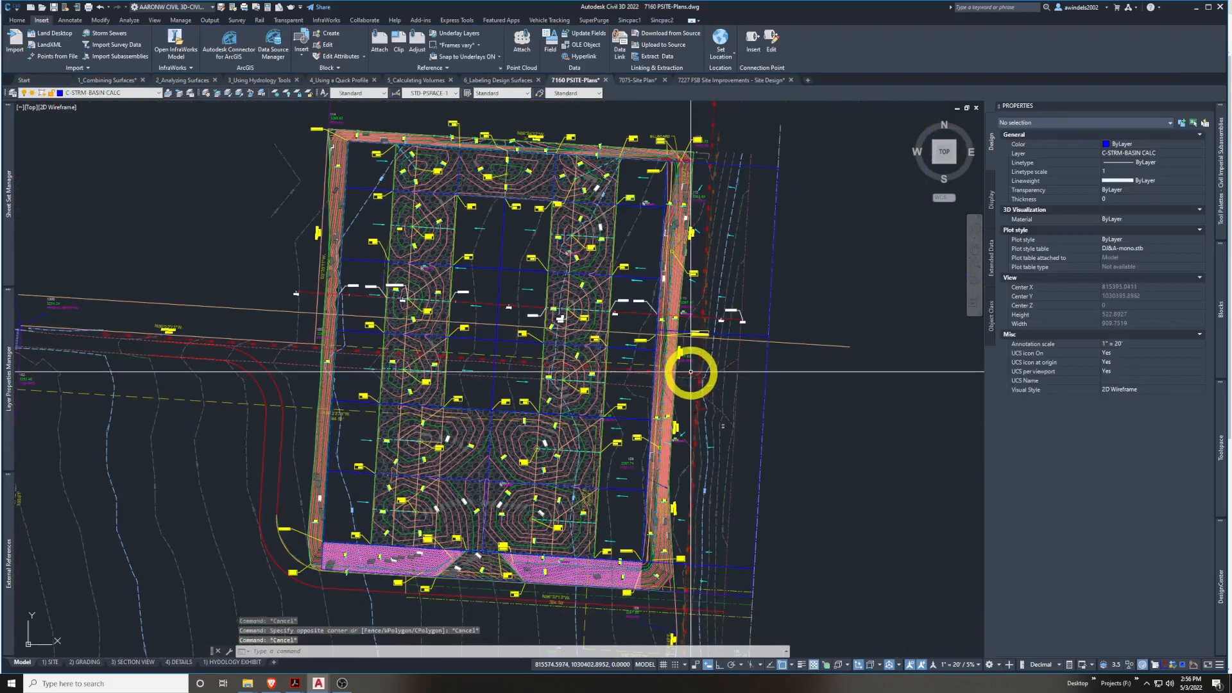
Switch to 7160 PSITE-Plans.pdf in Acrobat and review its site layout, grading plan and section view sheets
click(295, 683)
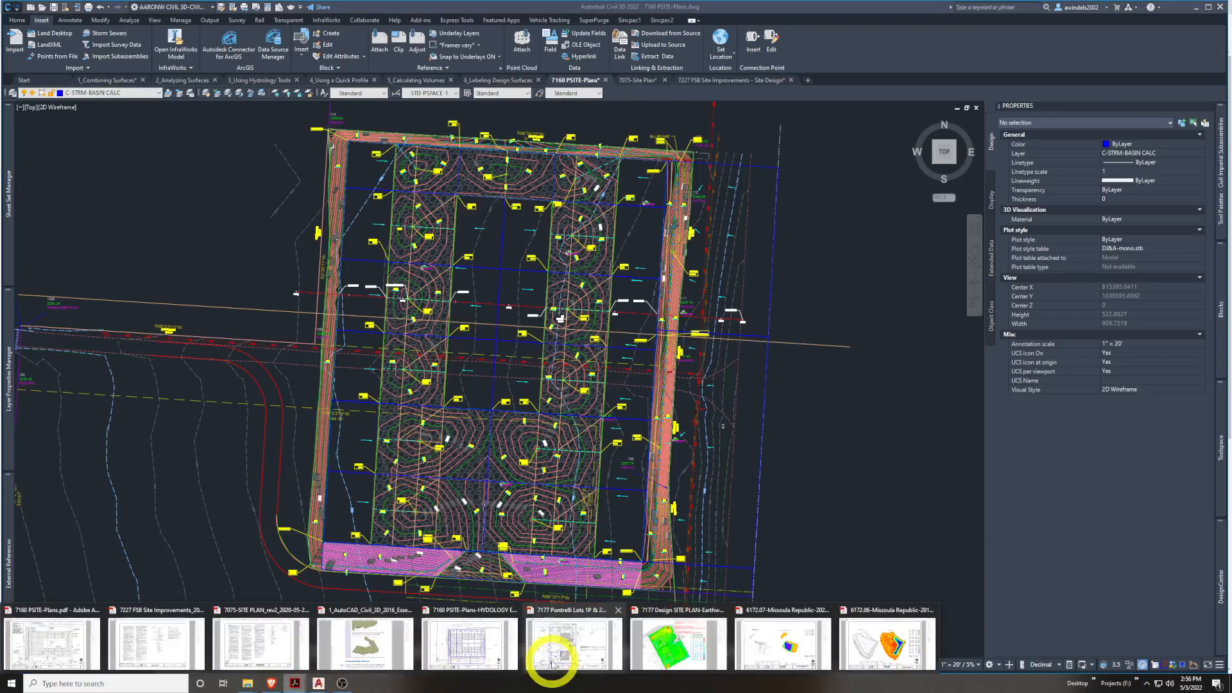
click(66, 641)
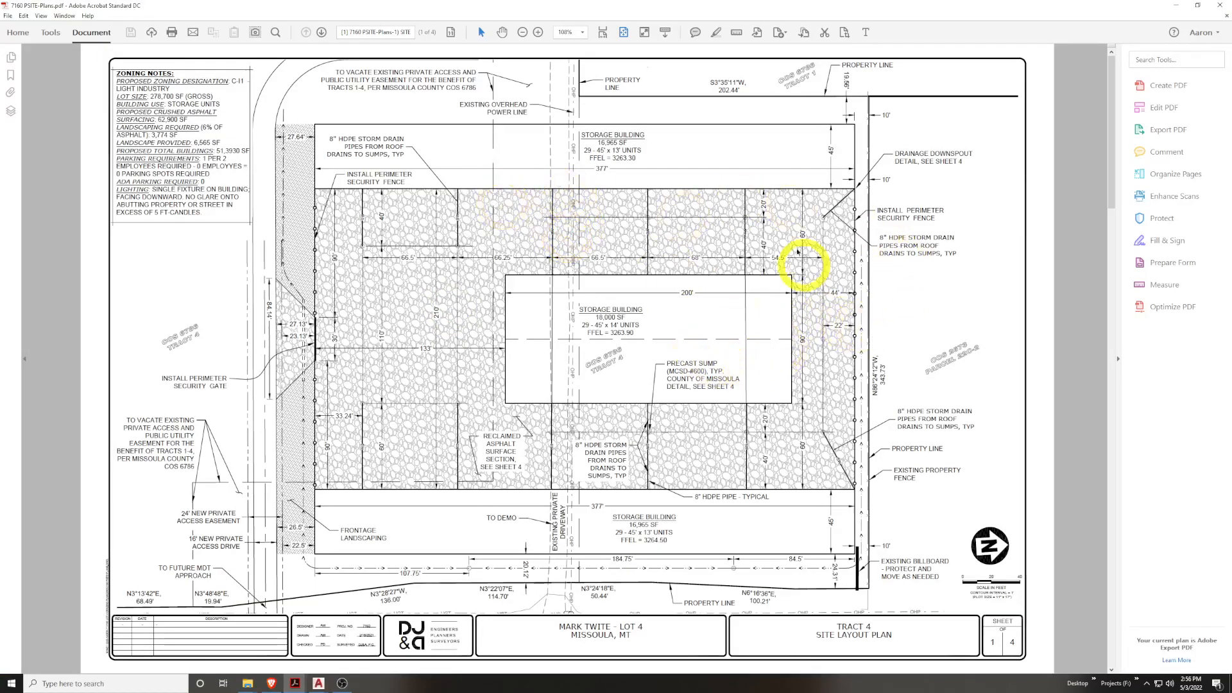
scroll(645, 417, down, 1)
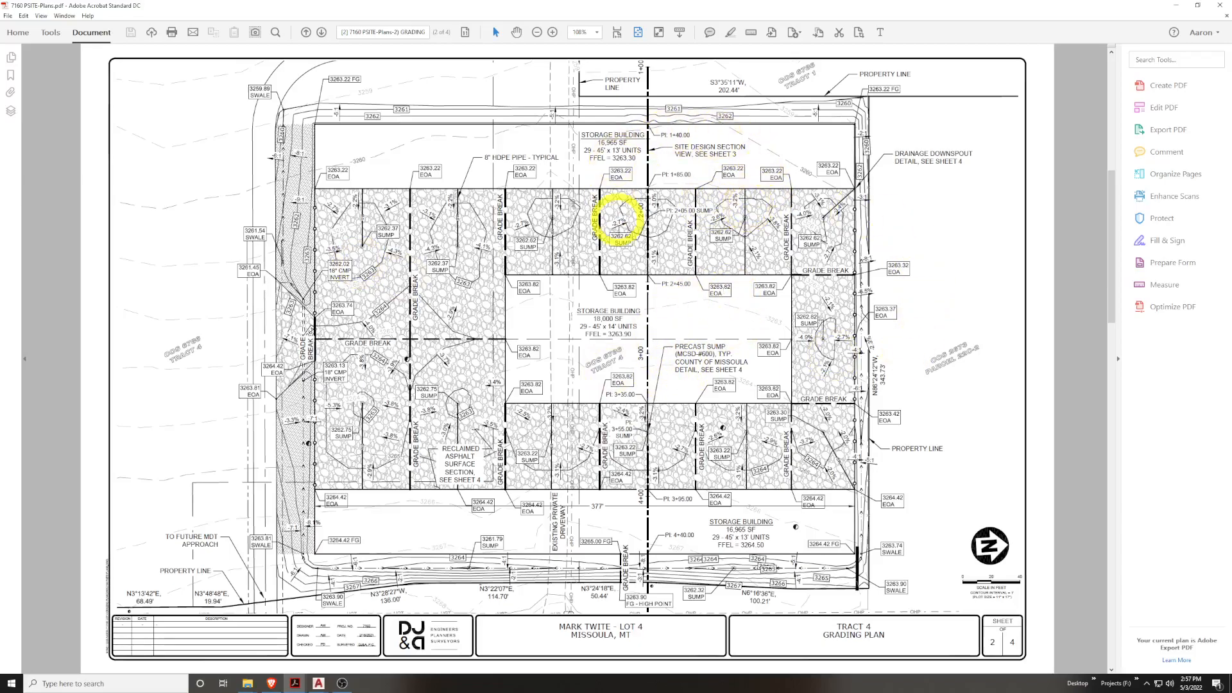
scroll(694, 353, down, 3)
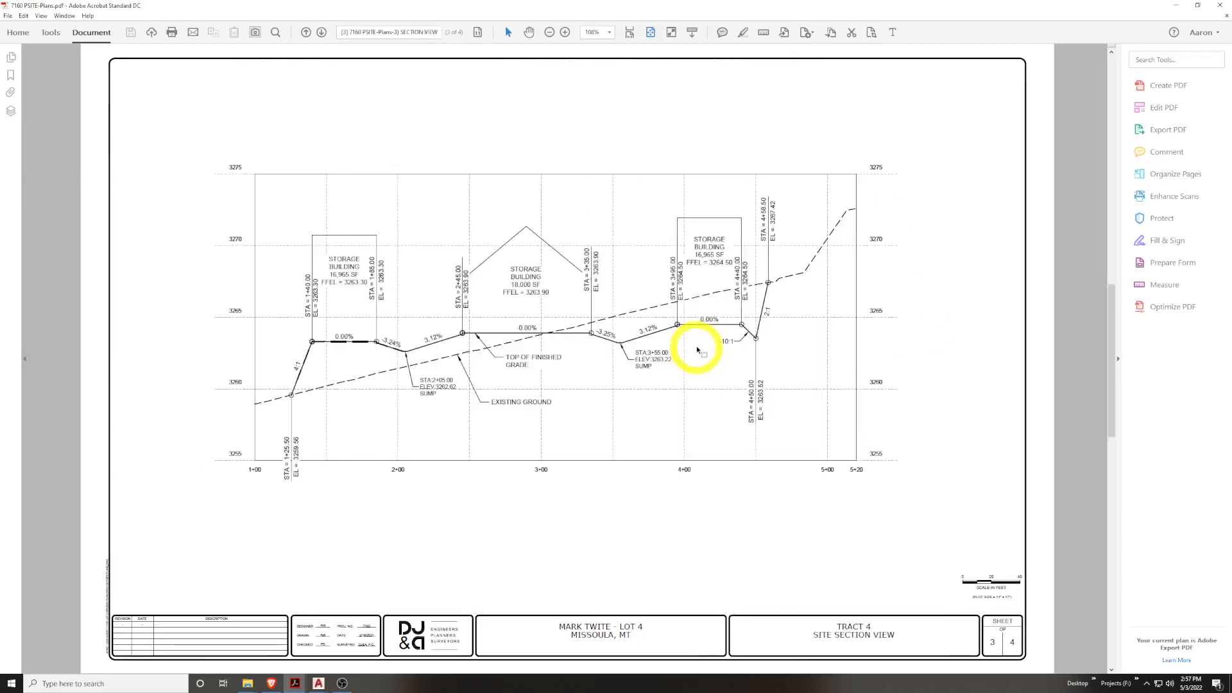
Examine the finished grade slopes, sumps and existing ground line on the section view sheet, continuing to the details sheet
ctrl+scroll(330, 303, up, 1)
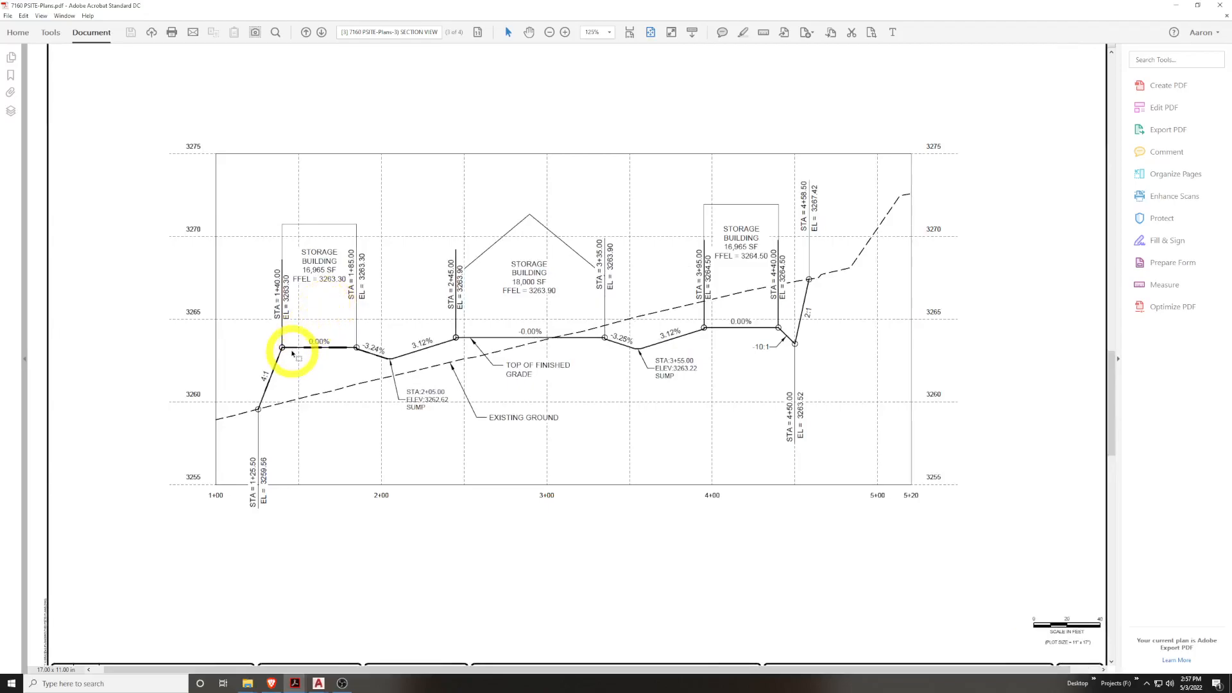
ctrl+scroll(293, 353, up, 1)
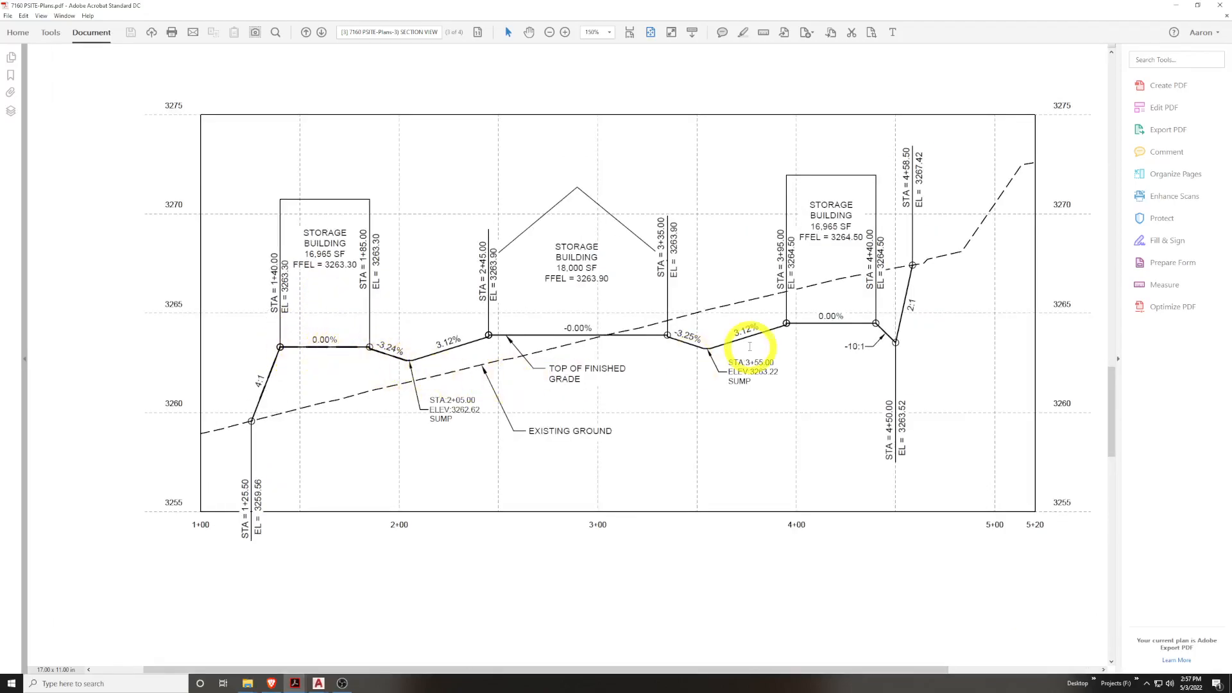
scroll(795, 347, up, 2)
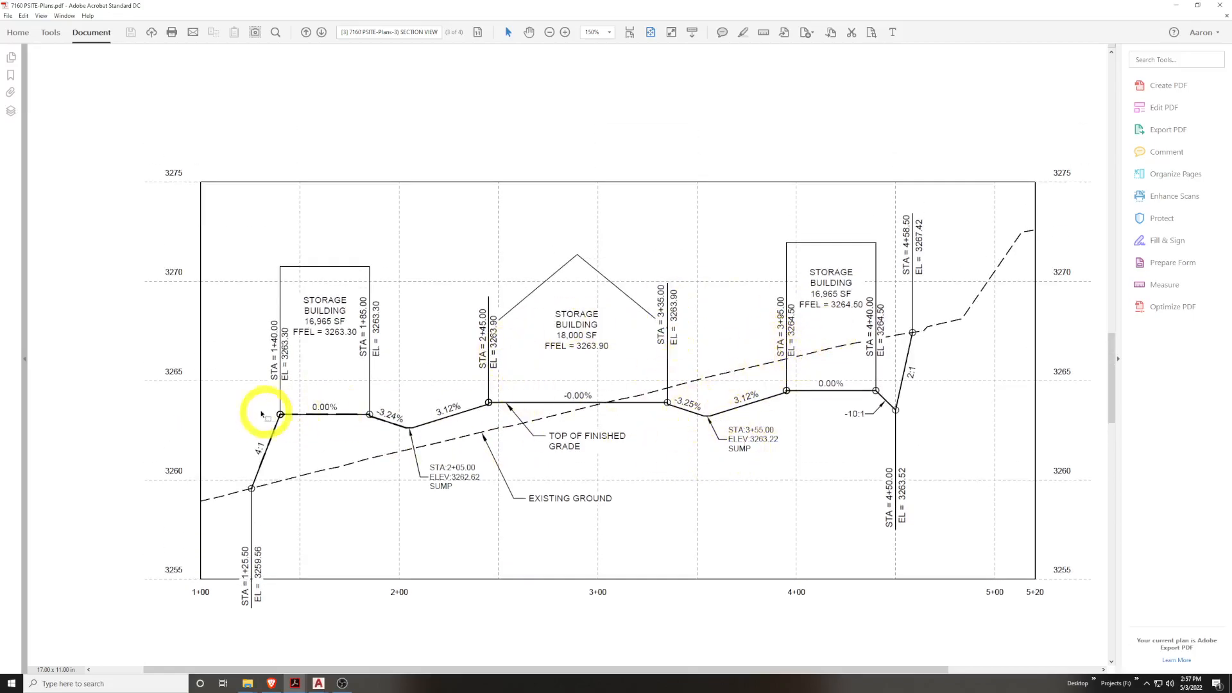
click(331, 415)
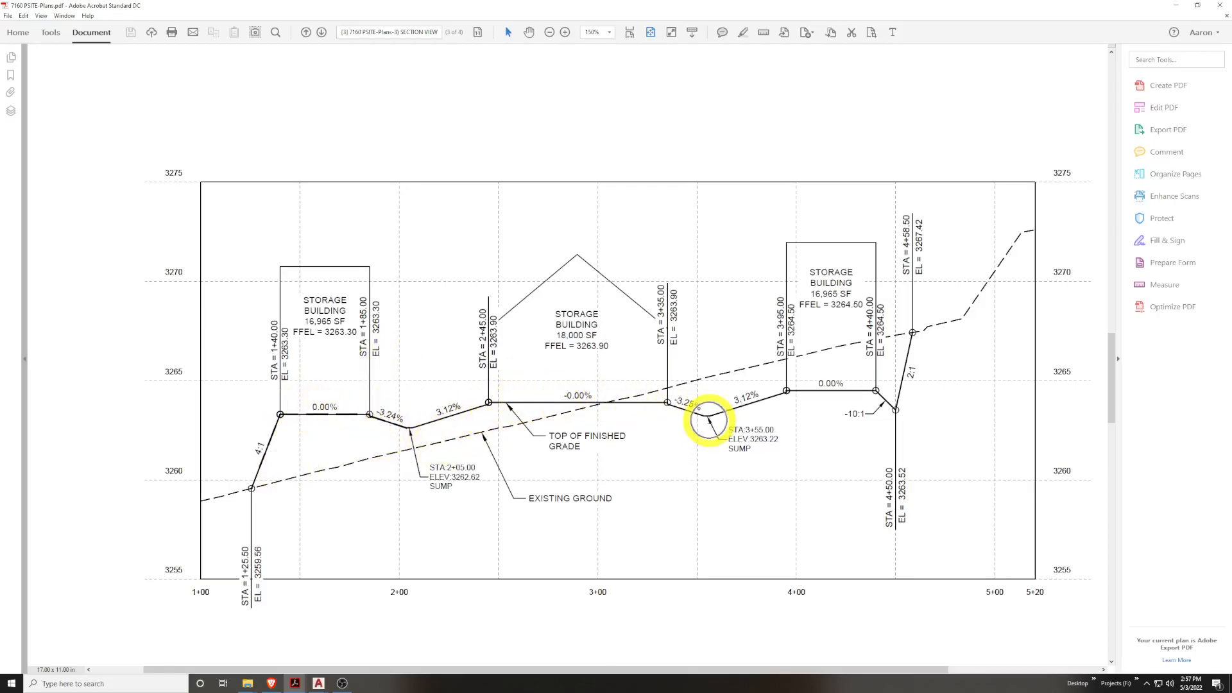
ctrl+scroll(761, 393, down, 2)
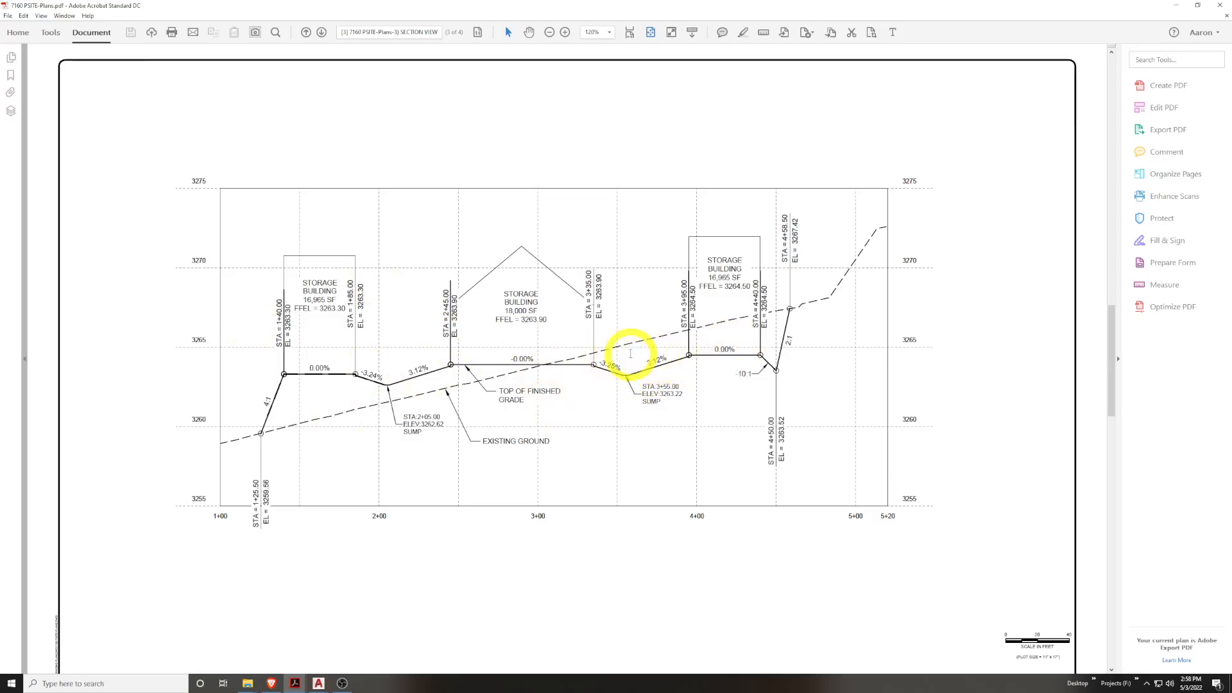
scroll(631, 354, down, 10)
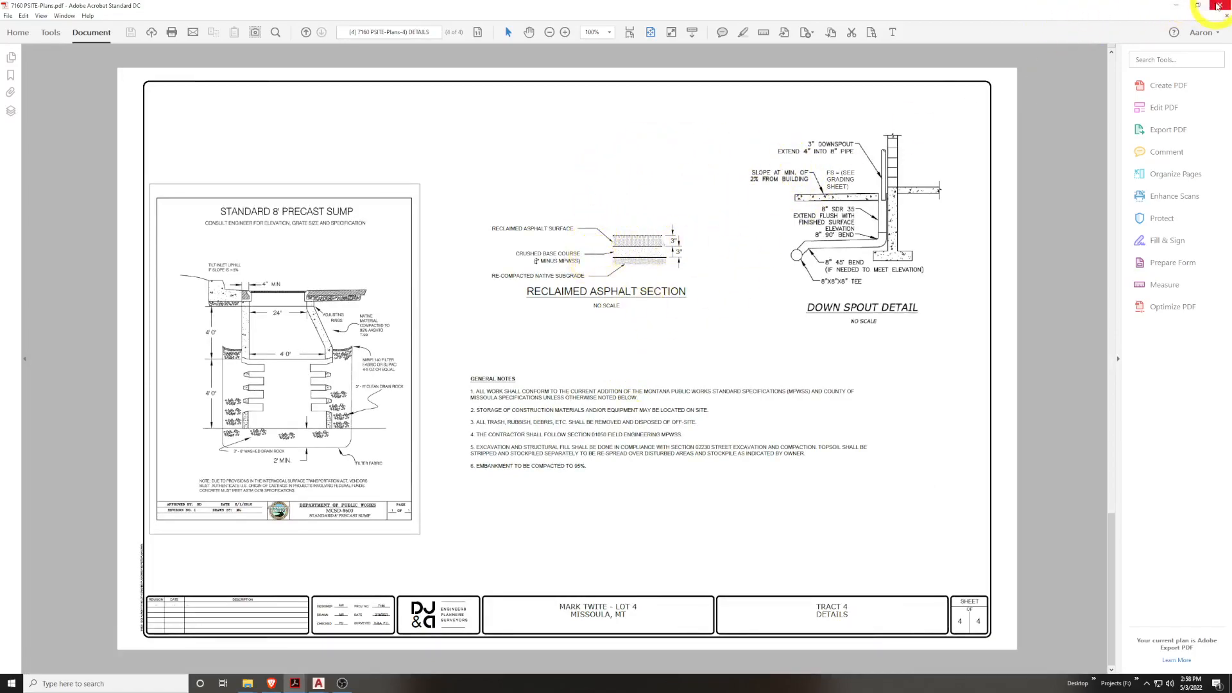
Switch to the 7075-Site Plan drawing in Civil 3D and examine the grading around the Lot 2-A-1 hotel building and southern parking lot
click(1174, 6)
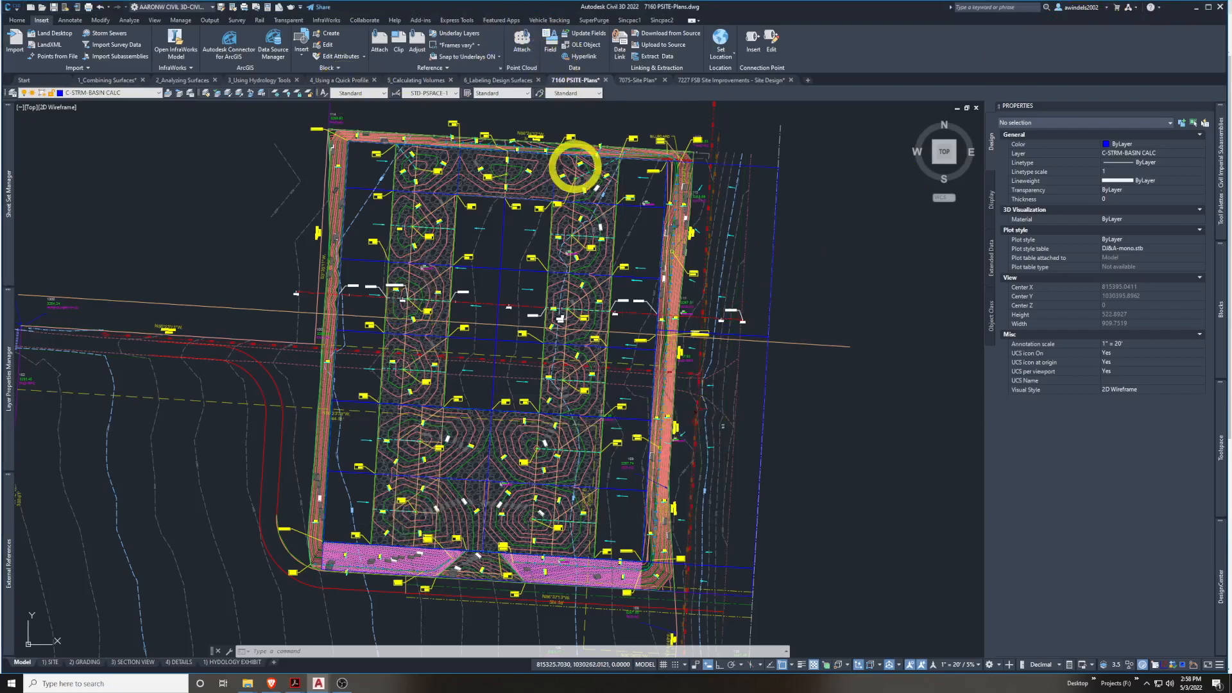
click(632, 80)
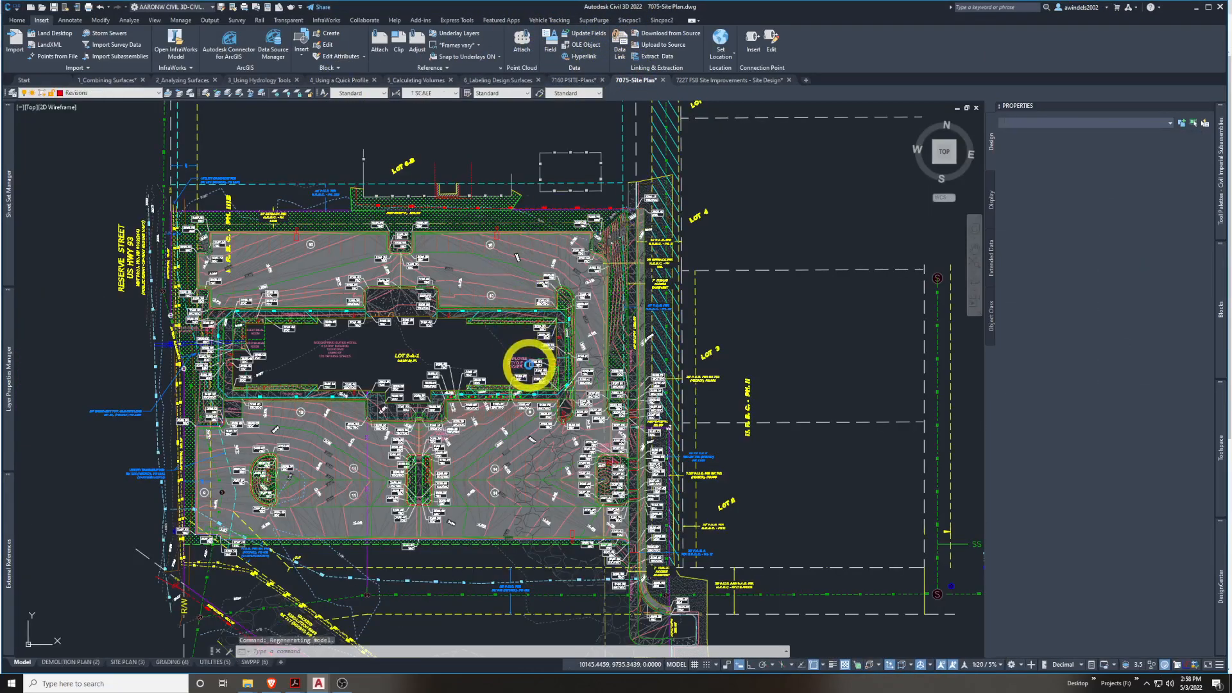
key(Escape)
scroll(530, 364, up, 3)
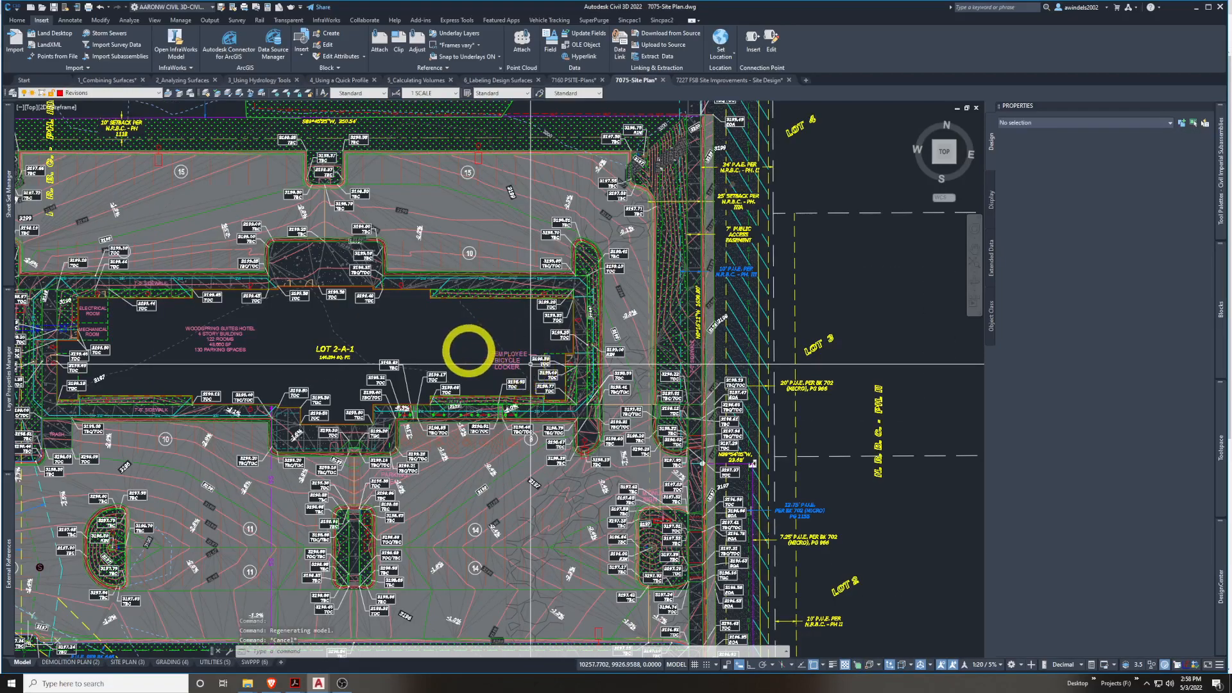
mouse_move(470, 352)
middle_down()
mouse_move(470, 336)
mouse_move(556, 306)
middle_up()
key(Escape)
click(471, 338)
key(Escape)
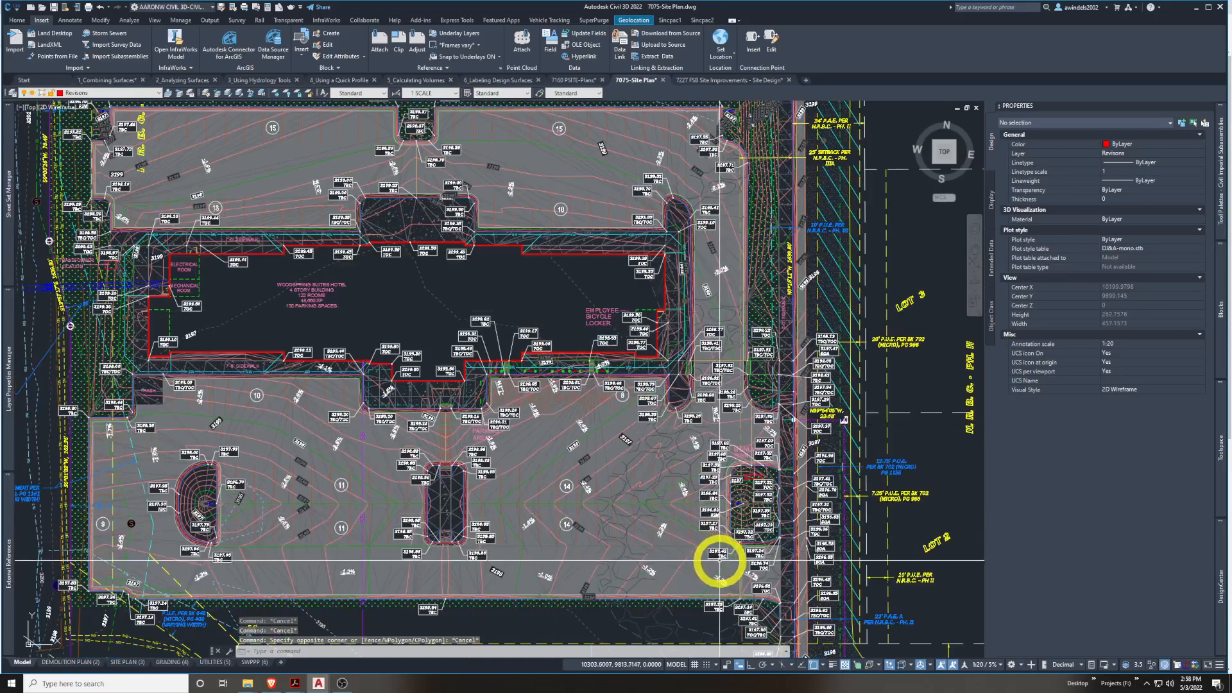
middle_drag(721, 564, 709, 432)
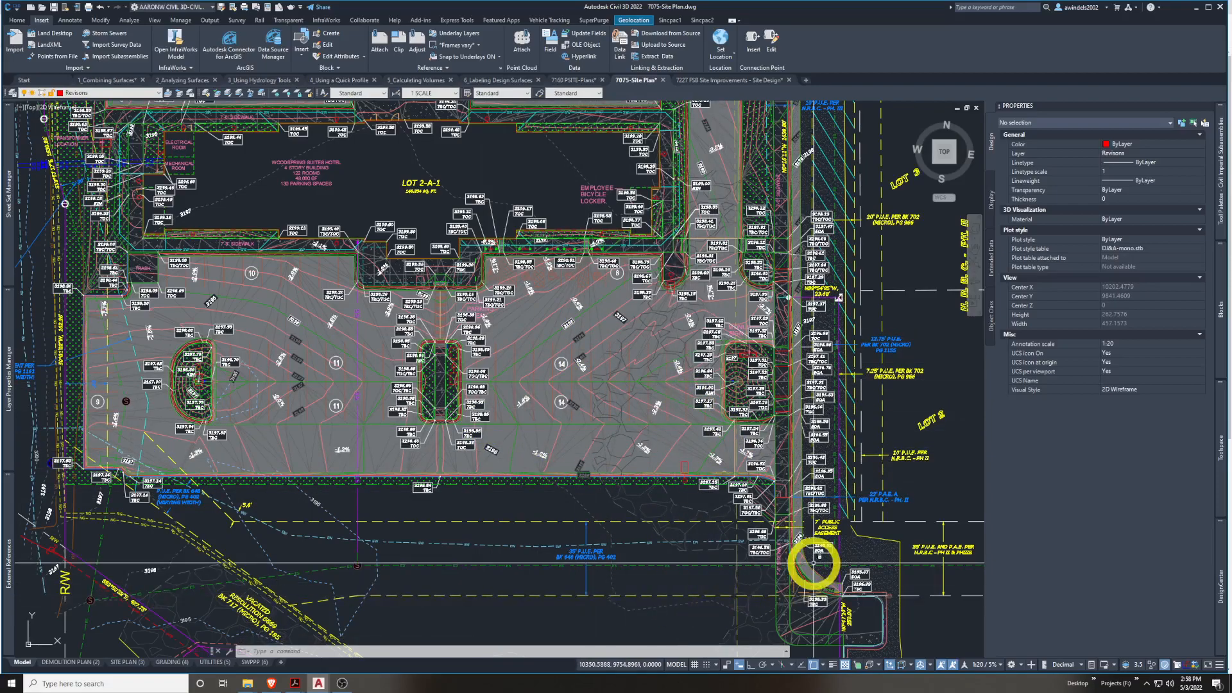
Examine the curb, edge of asphalt and rim spot elevations around the monument sign island on the site's east side
scroll(676, 522, up, 3)
scroll(635, 282, up, 2)
scroll(625, 266, up, 1)
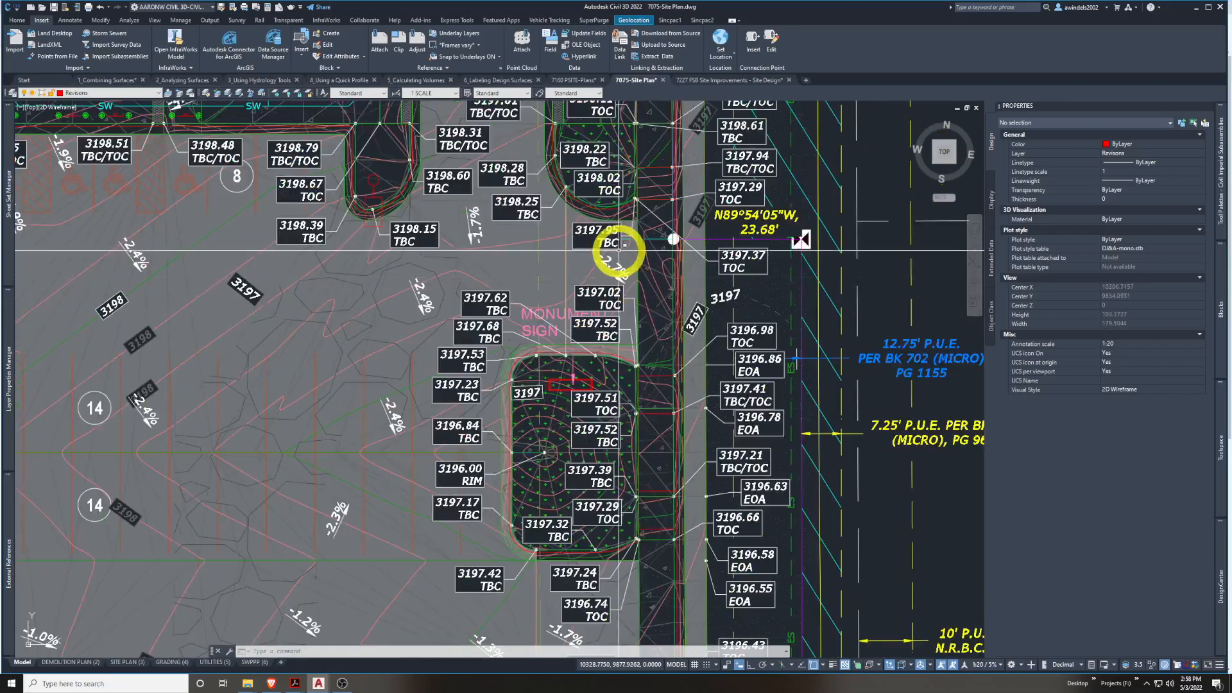
scroll(605, 360, up, 2)
scroll(571, 370, up, 2)
scroll(571, 371, down, 3)
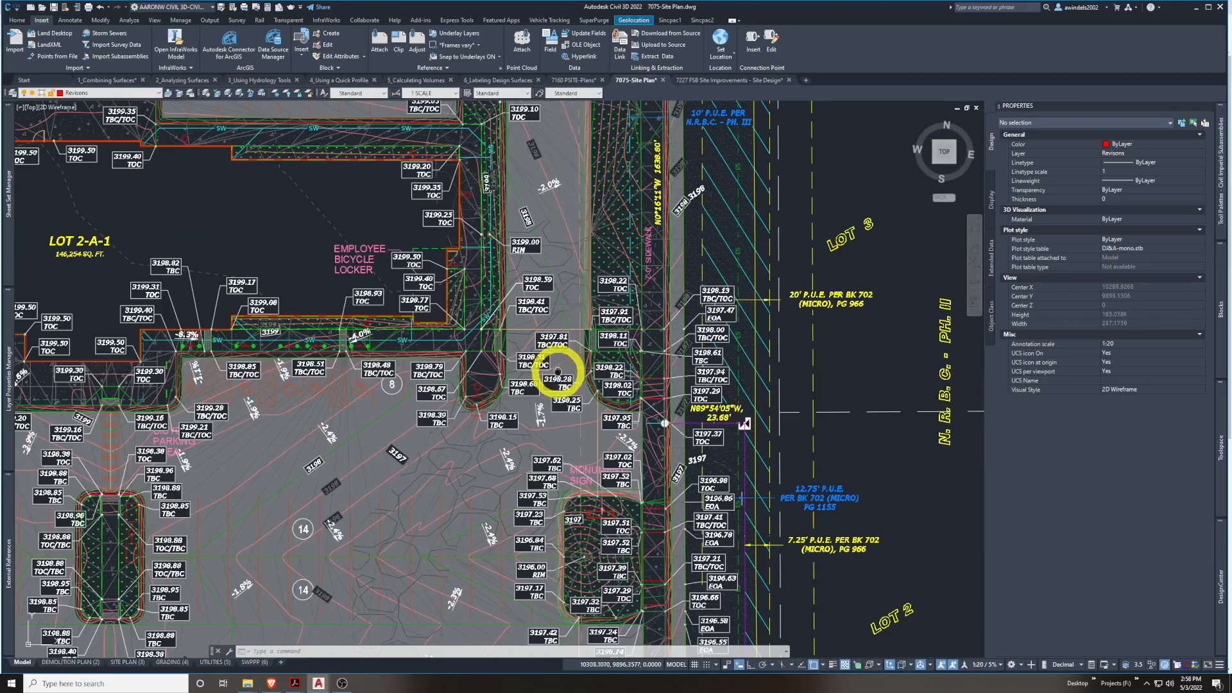
Examine the contours and slope arrows across the parking areas south, west and north of the hotel building, ending with the whole site
middle_drag(559, 366, 729, 377)
scroll(622, 384, down, 2)
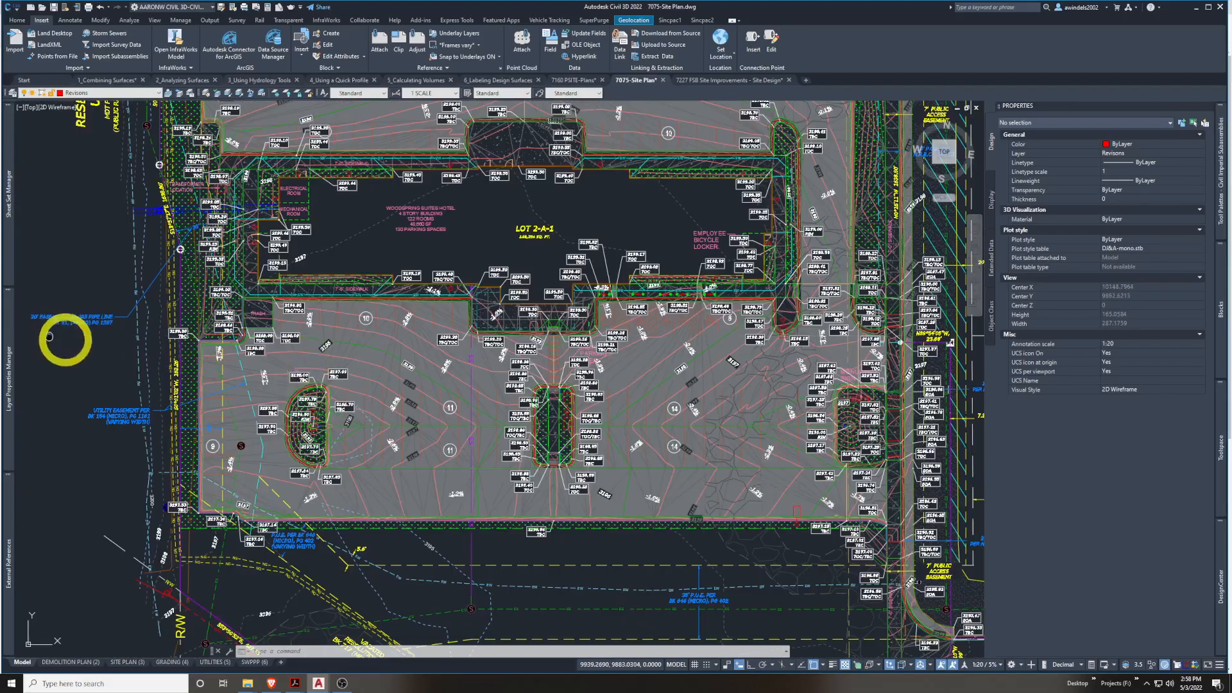
middle_drag(55, 338, 110, 352)
middle_drag(432, 279, 412, 314)
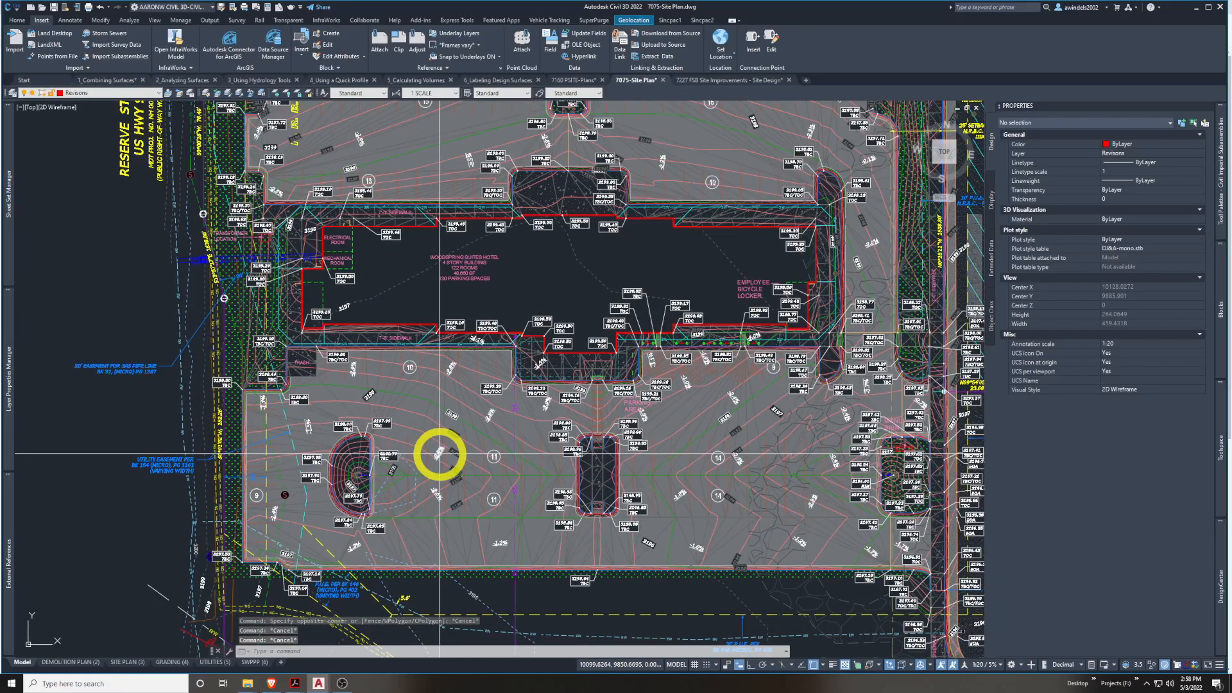
mouse_move(420, 291)
middle_down()
mouse_move(389, 447)
mouse_move(325, 385)
middle_up()
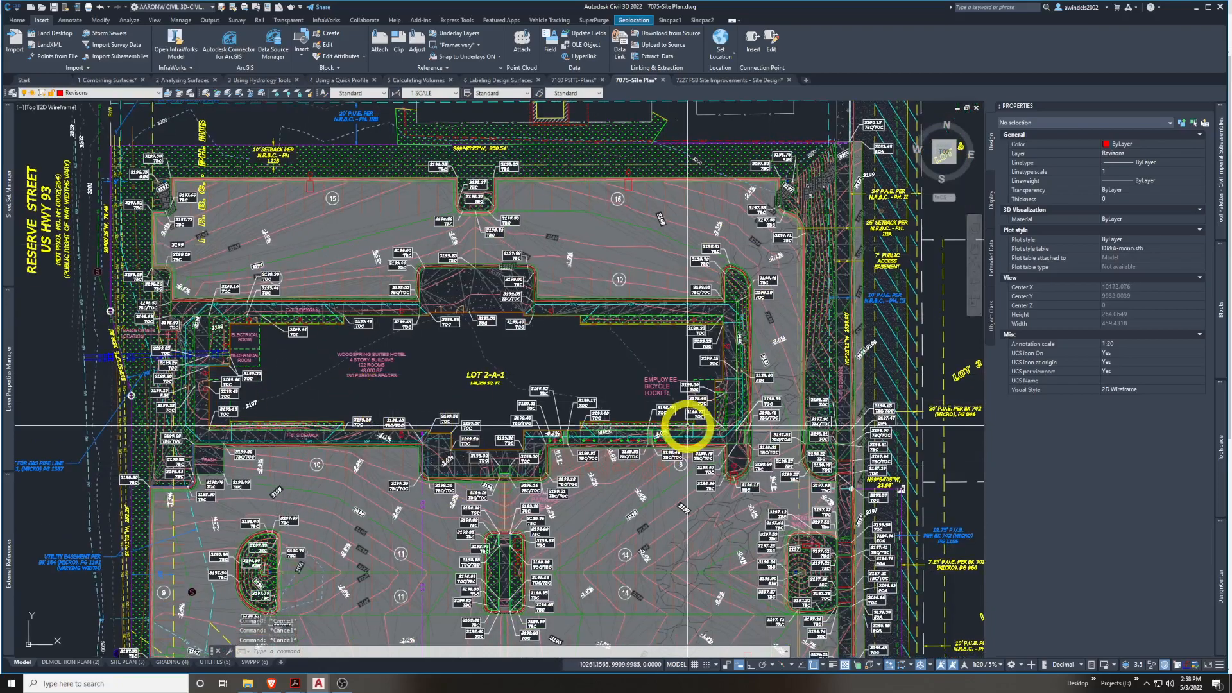
middle_drag(651, 349, 613, 274)
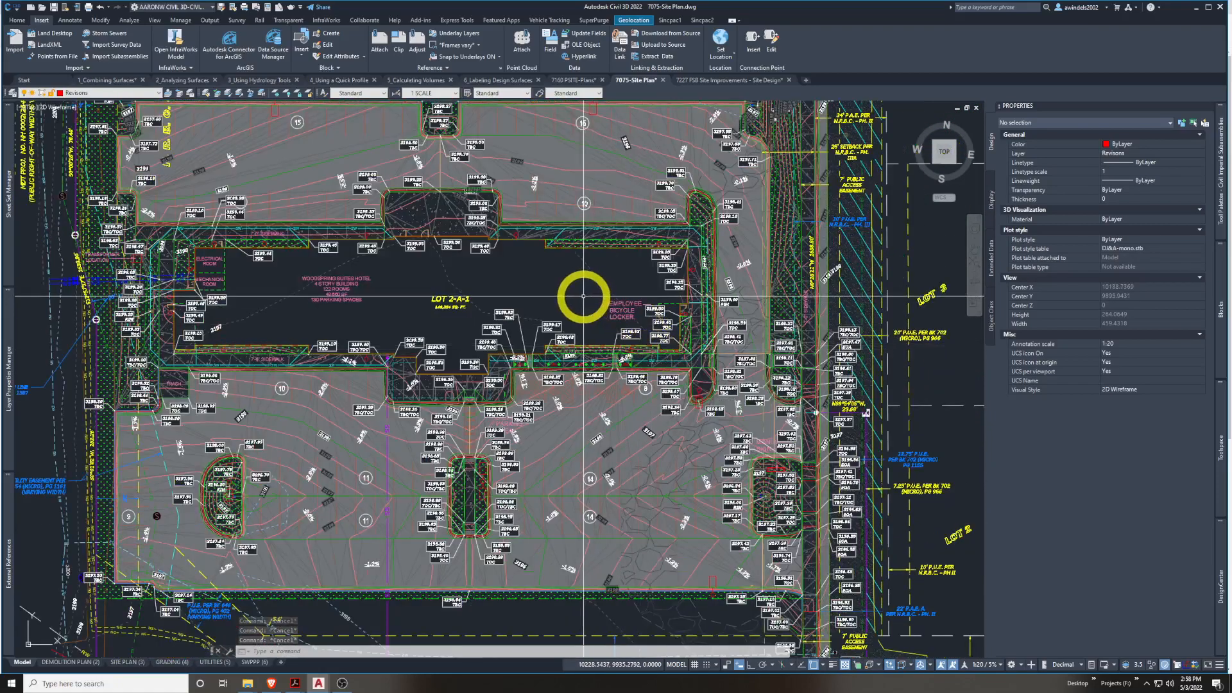
scroll(584, 296, down, 2)
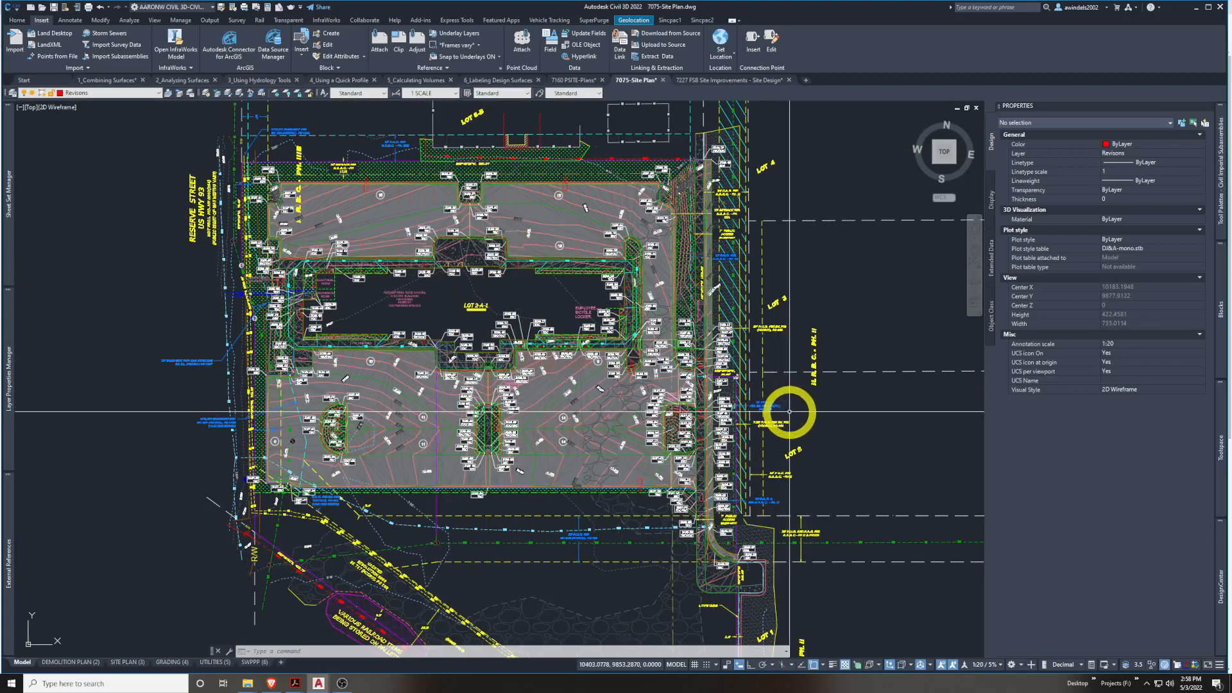
key(Escape)
key(Escape)
key(Escape)
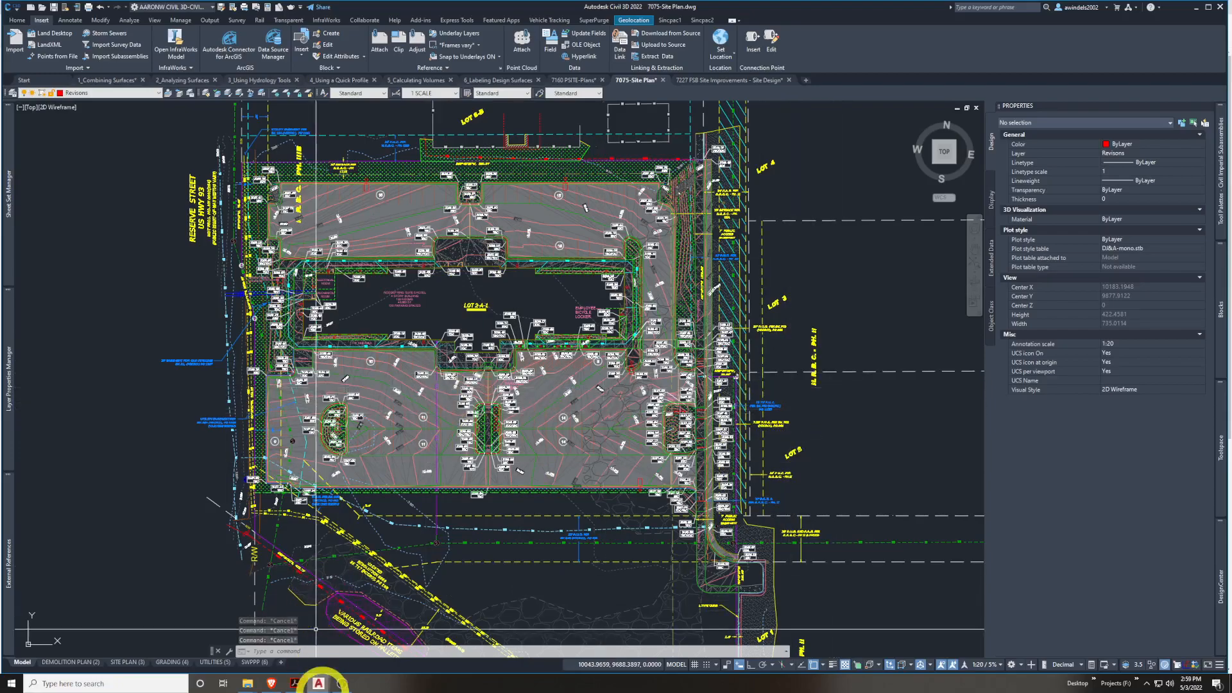
Switch to the 7227 FSB Site Improvements - Site Design drawing and examine the point labels and spot elevations in its eastern parking lot
click(319, 684)
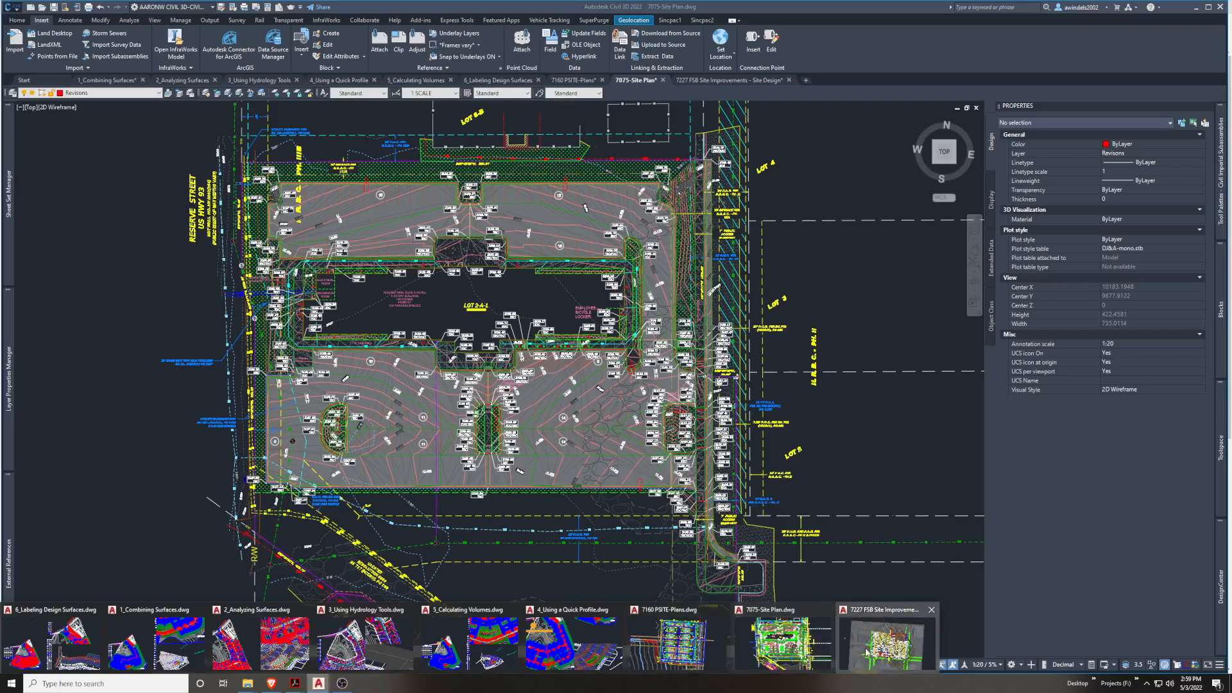
click(886, 642)
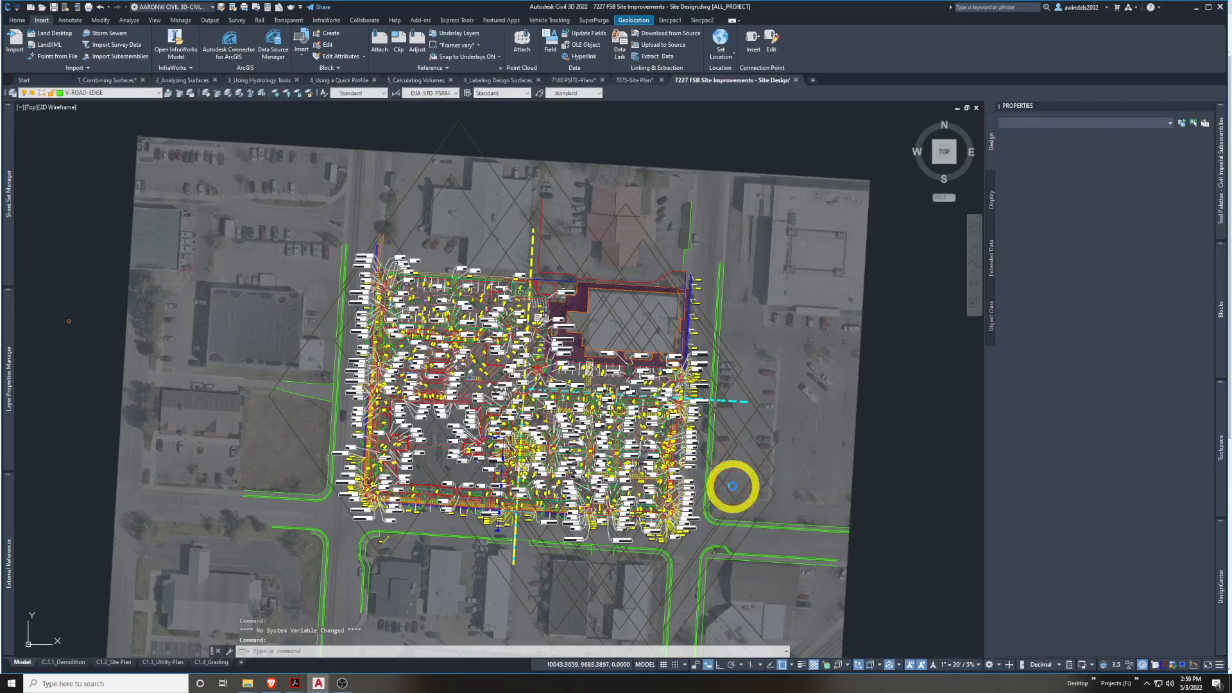
middle_drag(732, 486, 734, 486)
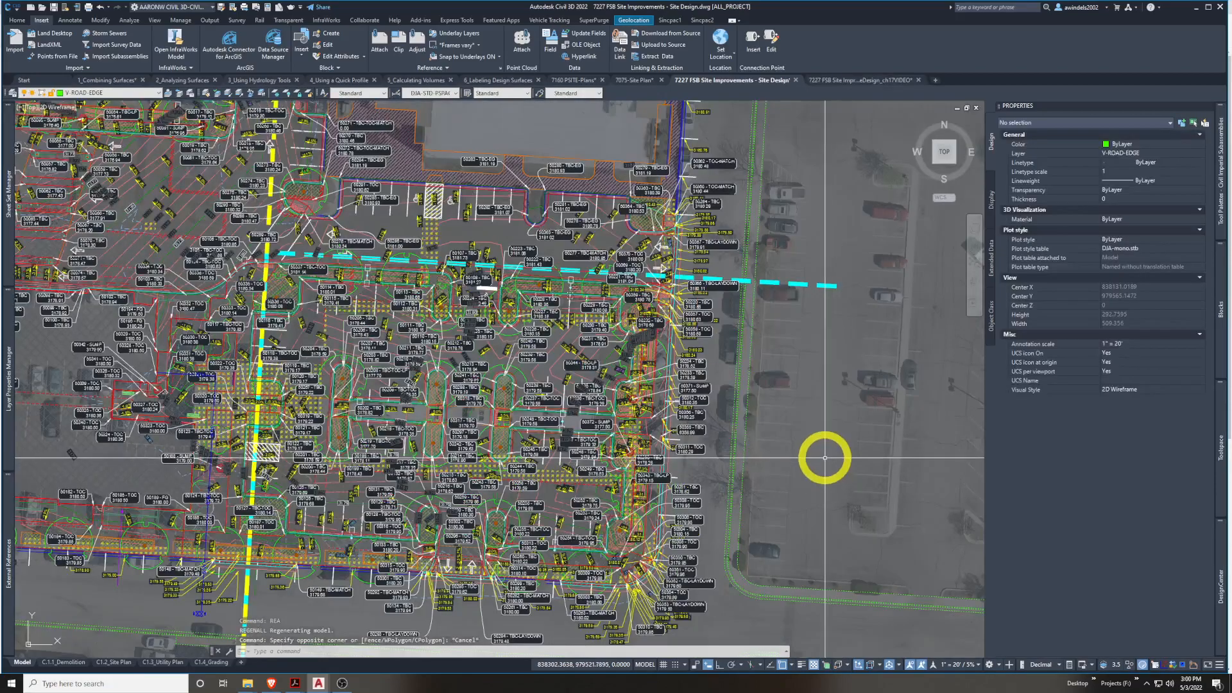
middle_drag(811, 447, 861, 443)
middle_drag(558, 372, 591, 407)
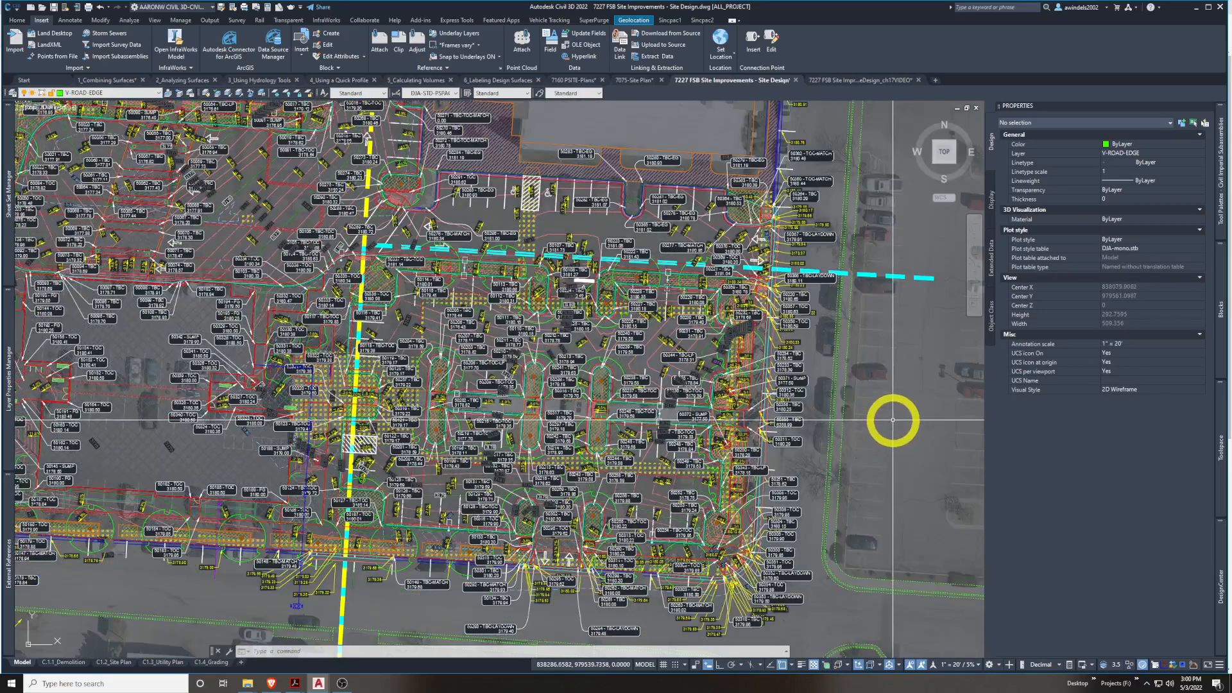
middle_drag(893, 420, 902, 422)
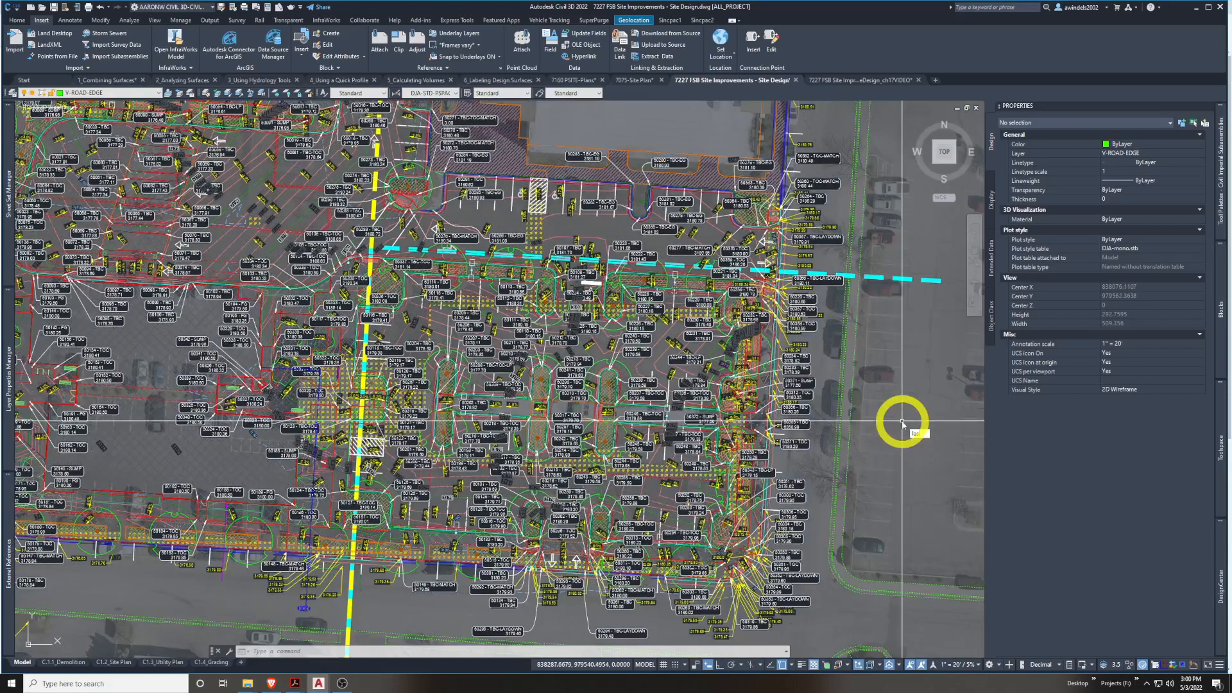
Open the Layer States Manager for the site design drawing and move it clear of the drawing's edge
key(Return)
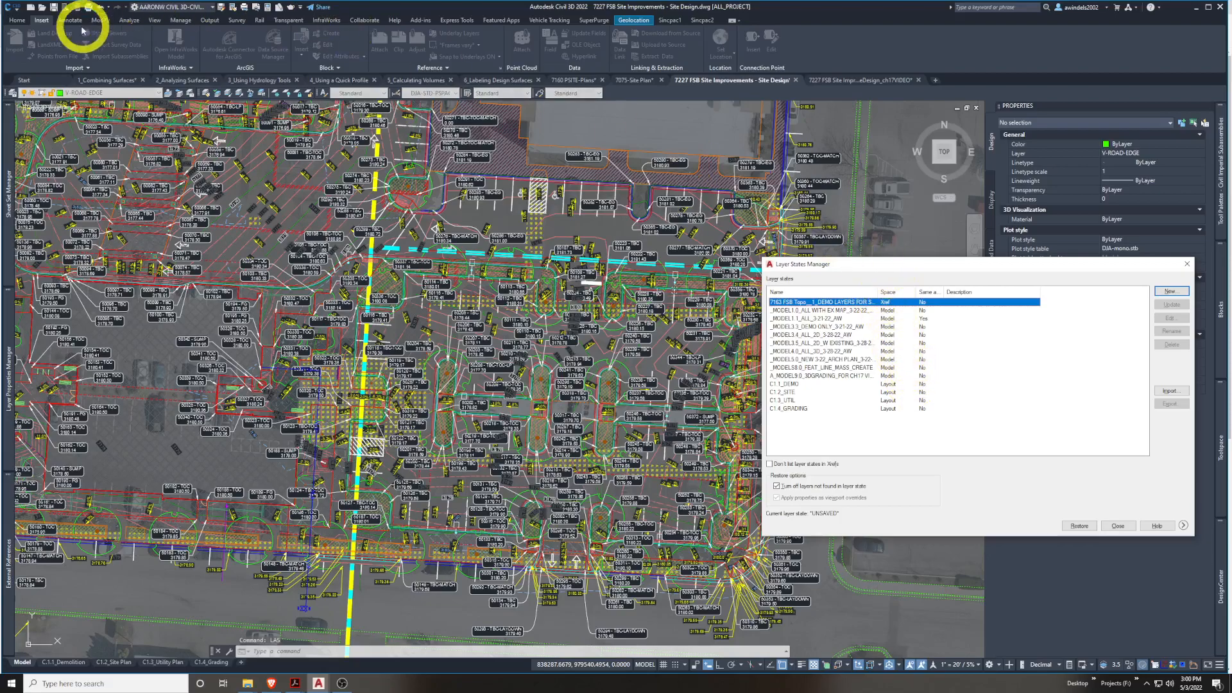
key(Escape)
click(18, 20)
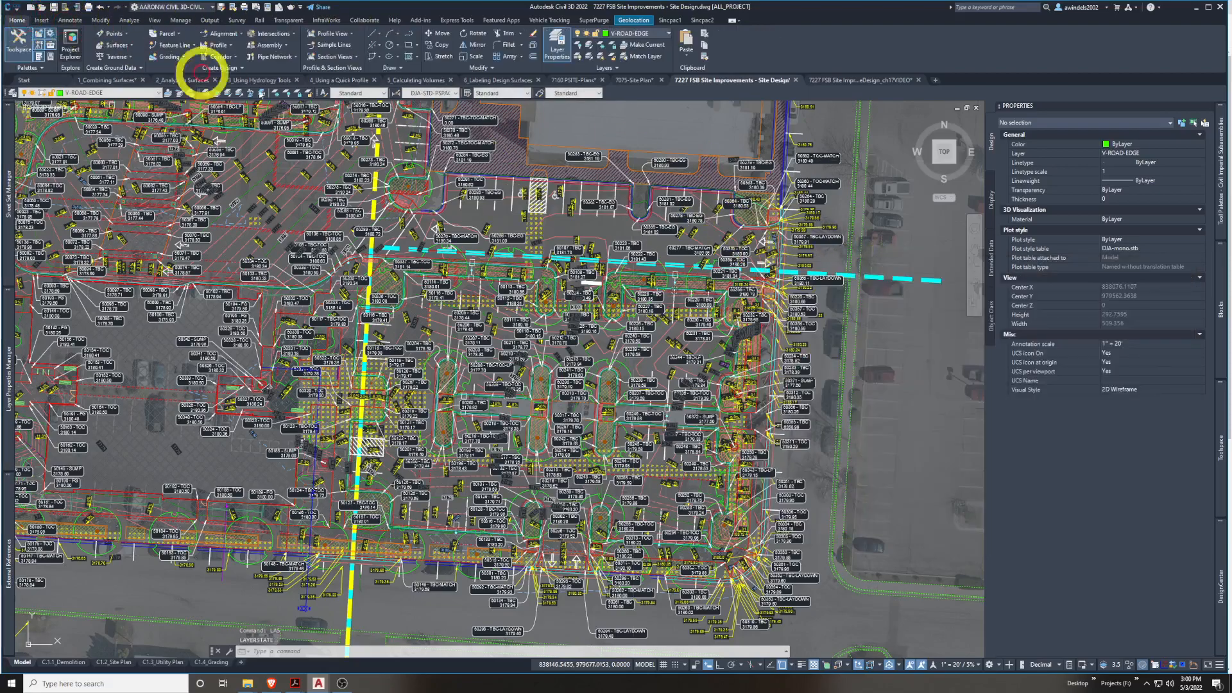
click(628, 69)
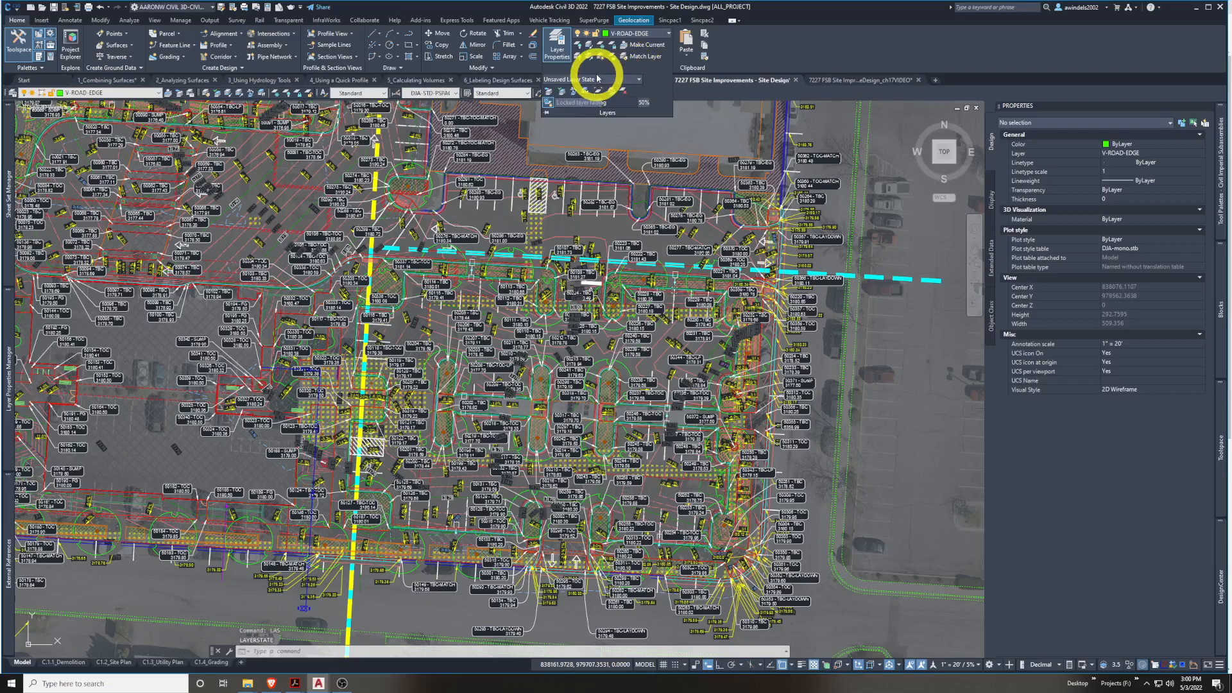
click(593, 79)
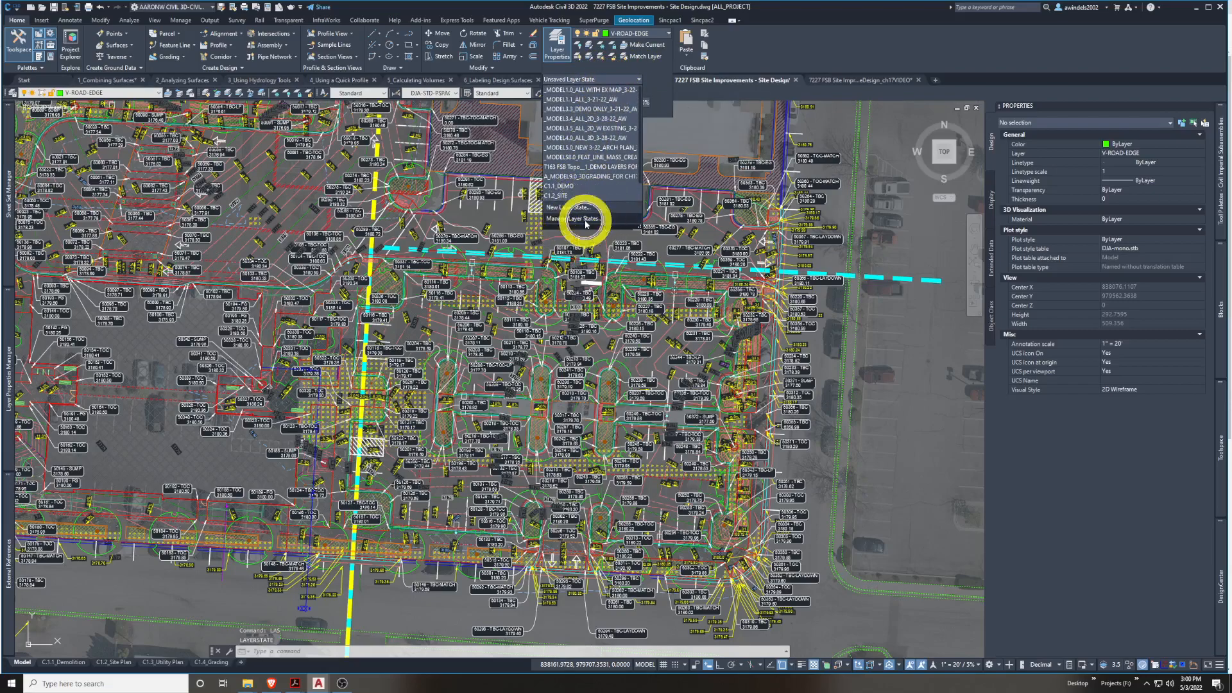
click(586, 220)
drag(834, 264, 693, 223)
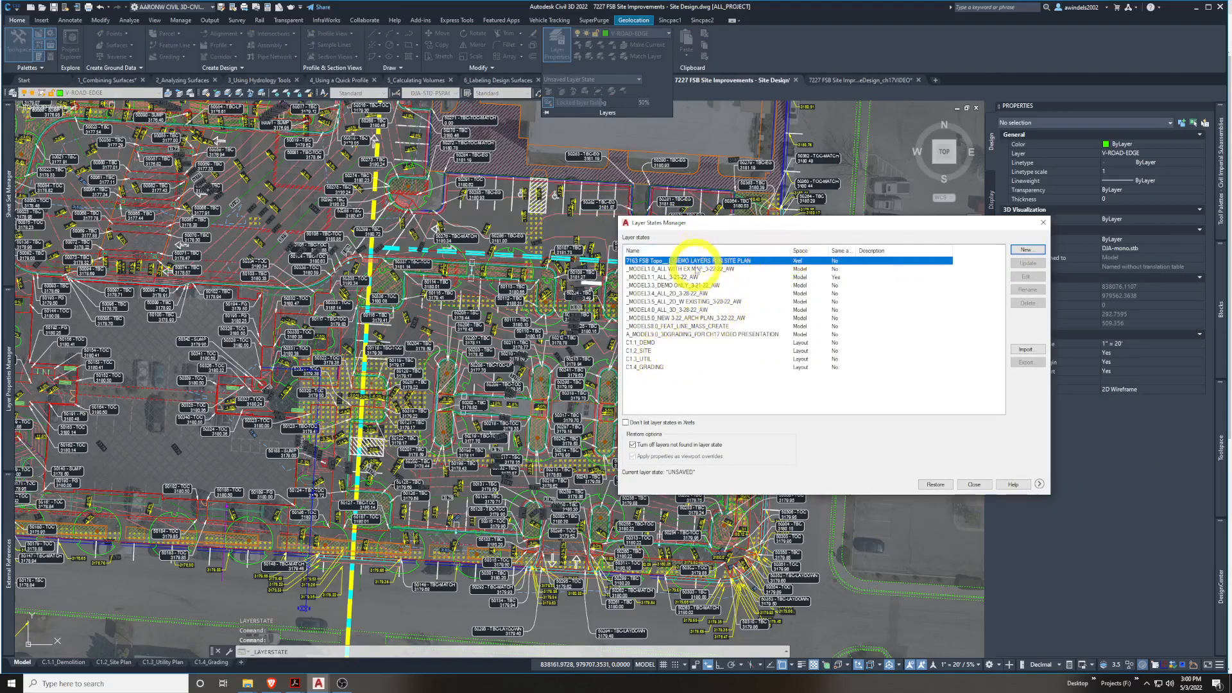
Restore the layer state _MODEL3.3_DEMO ONLY_3-21-22_AW and view the full extent of the demolition hatching
click(716, 269)
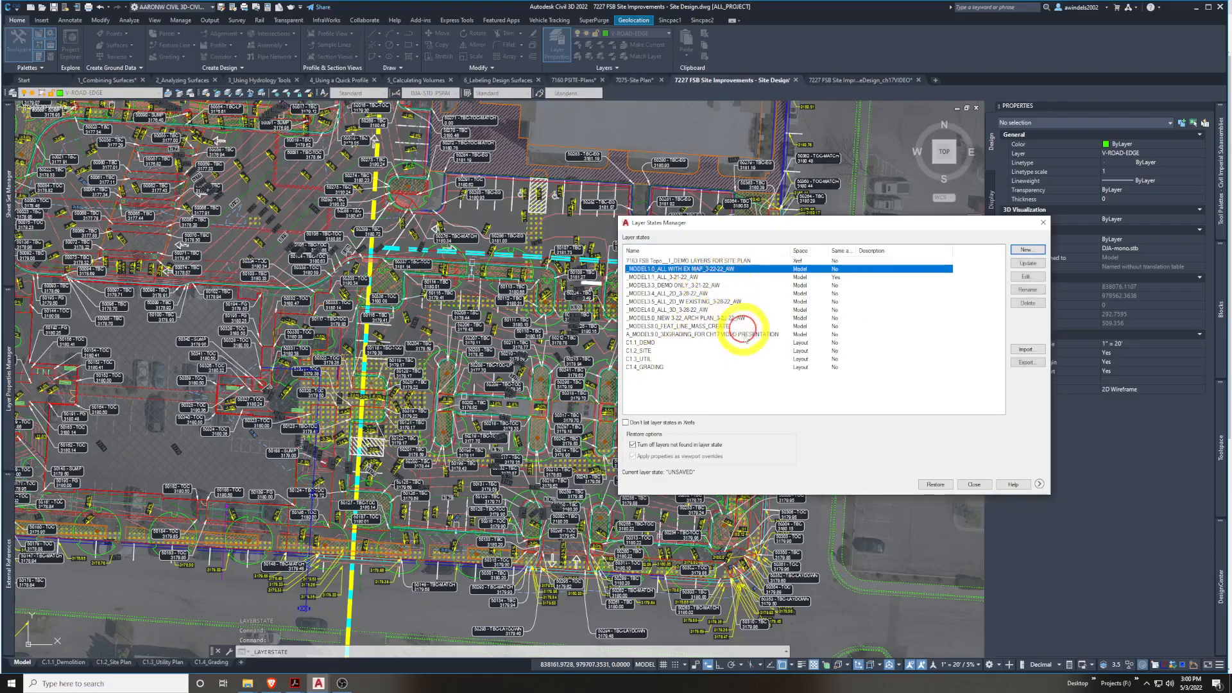
click(725, 326)
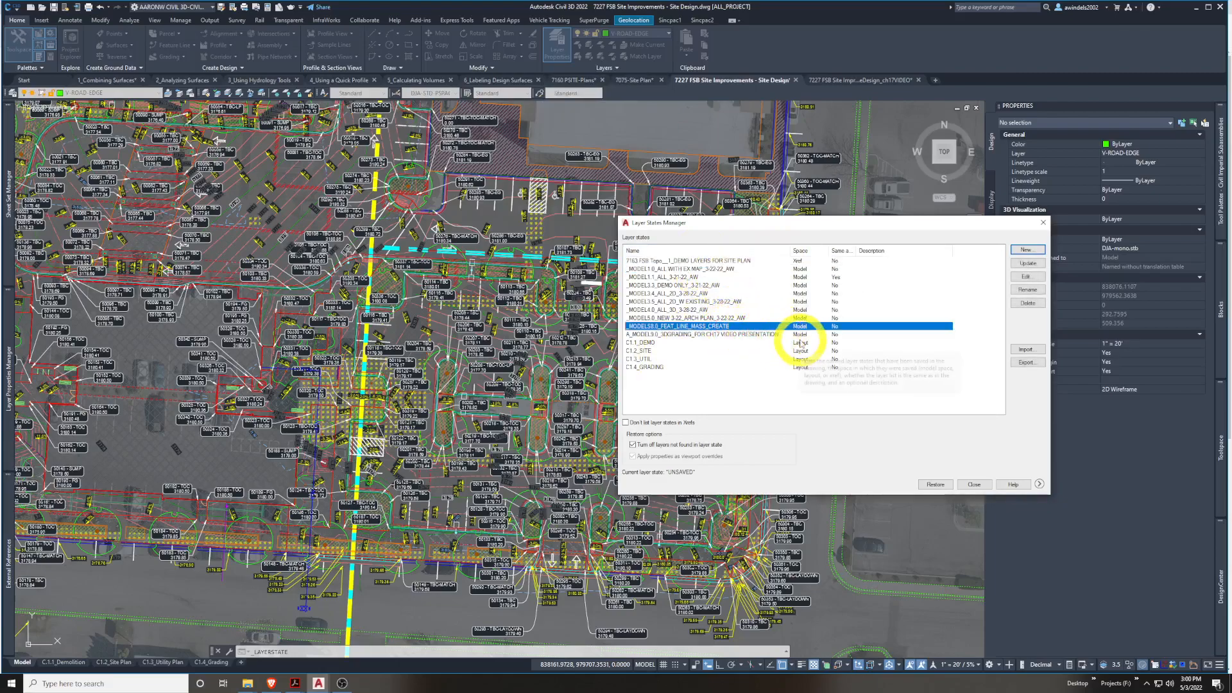
click(748, 335)
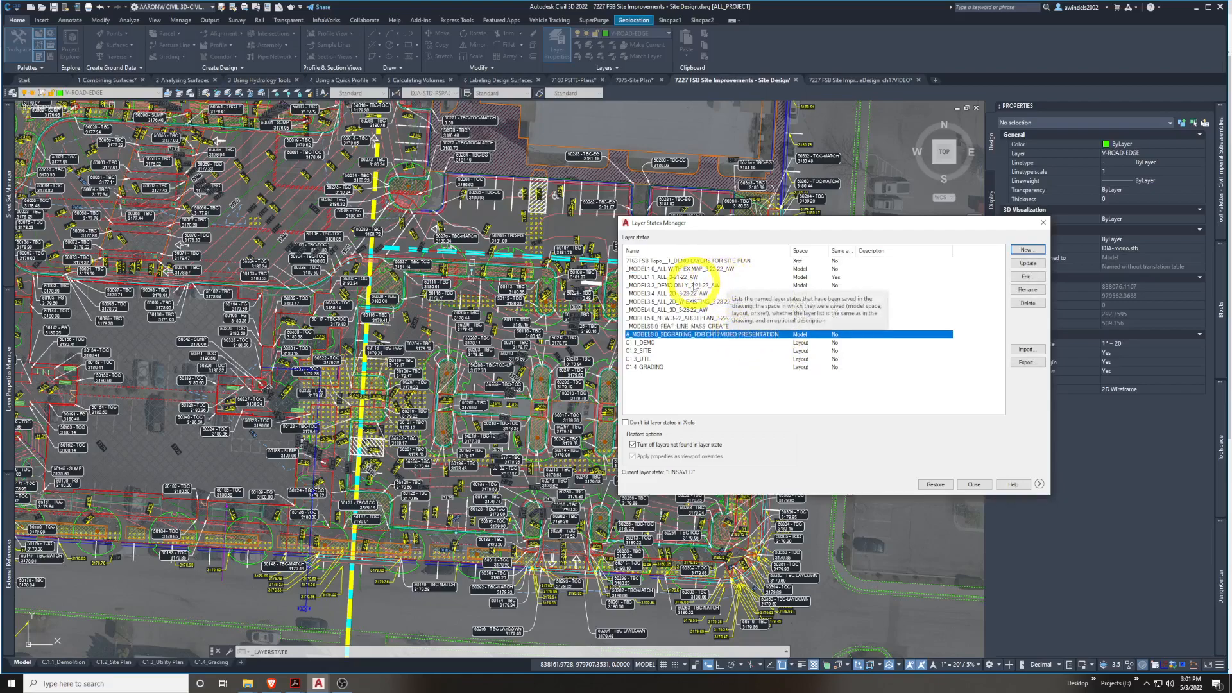
double_click(693, 280)
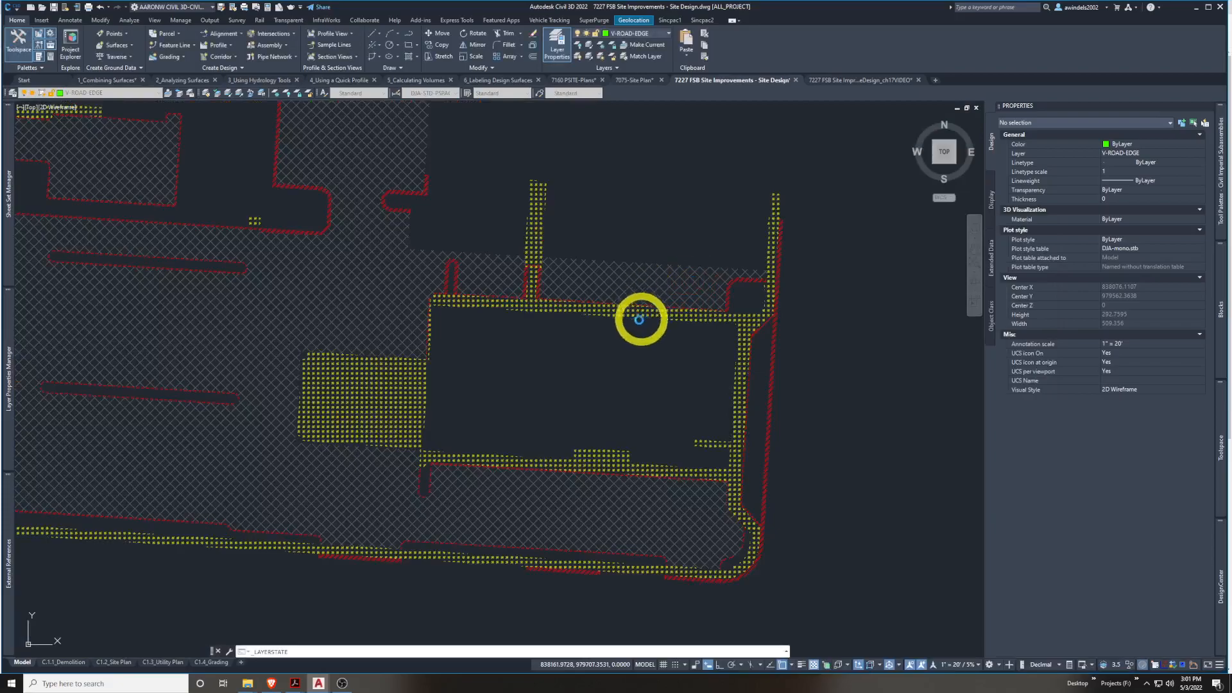
mouse_move(623, 366)
middle_down()
mouse_move(658, 370)
mouse_move(685, 429)
middle_up()
click(658, 370)
key(Escape)
key(Escape)
scroll(656, 373, down, 2)
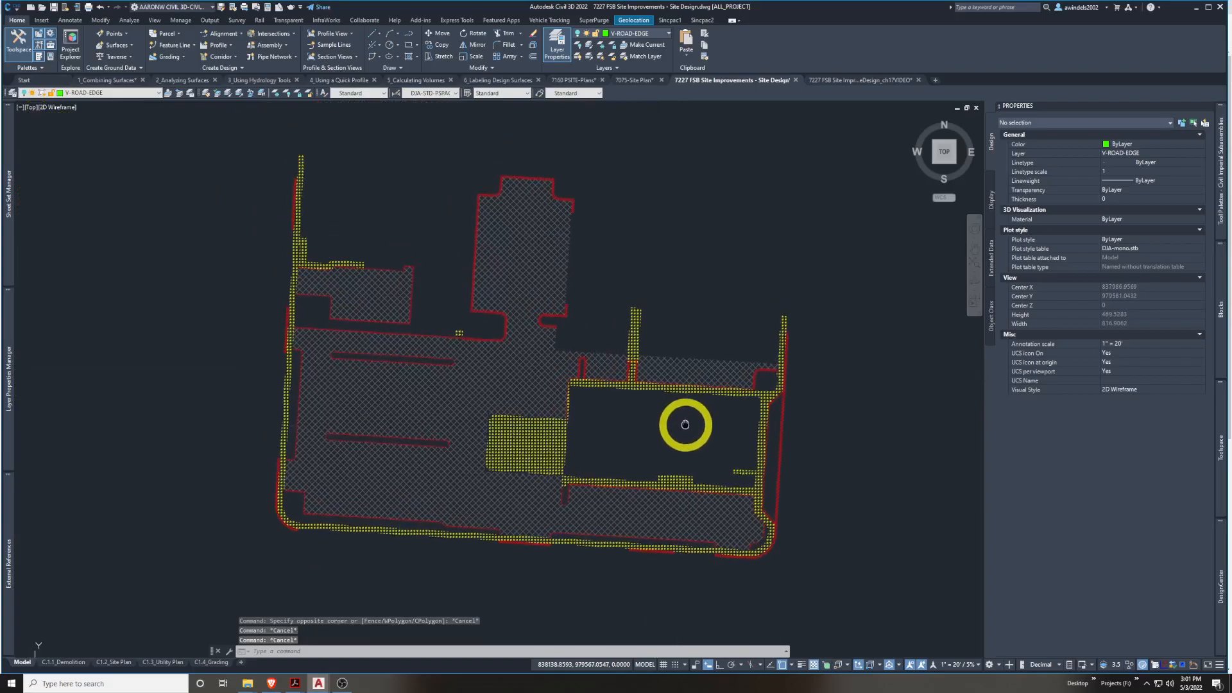
Restore the layer state _MODEL3.4_ALL_2D_3-28-22_AW to display the proposed 2D site plan
right_click(709, 433)
click(732, 434)
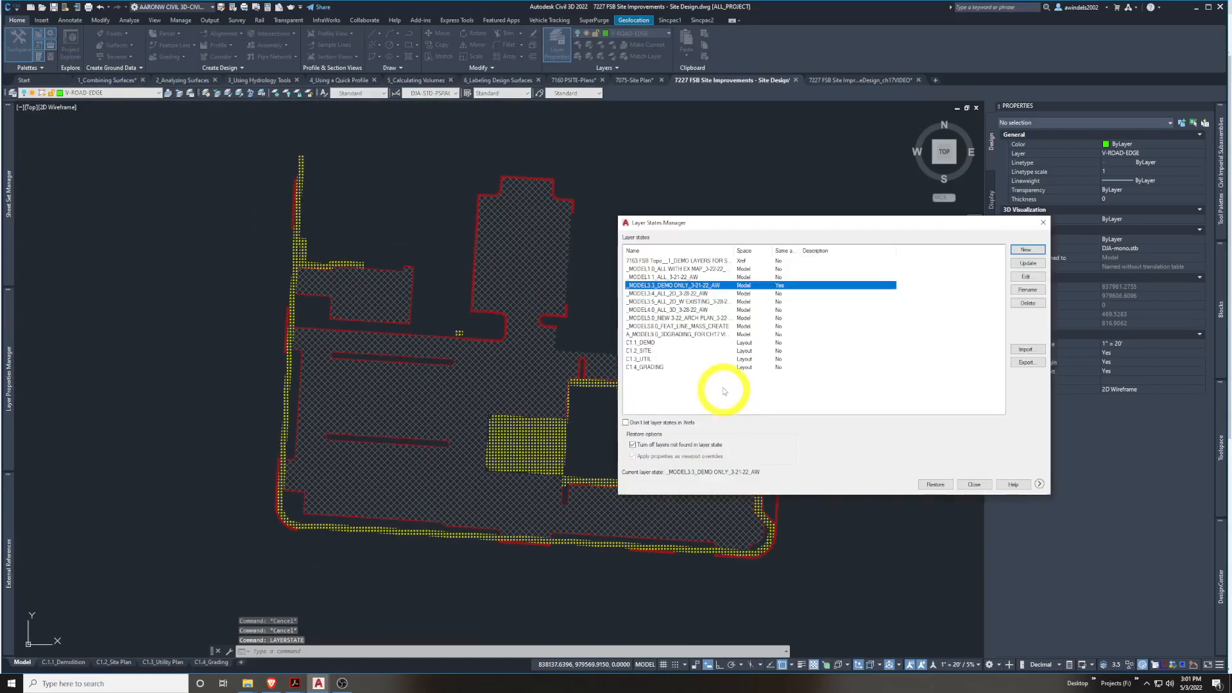
double_click(693, 294)
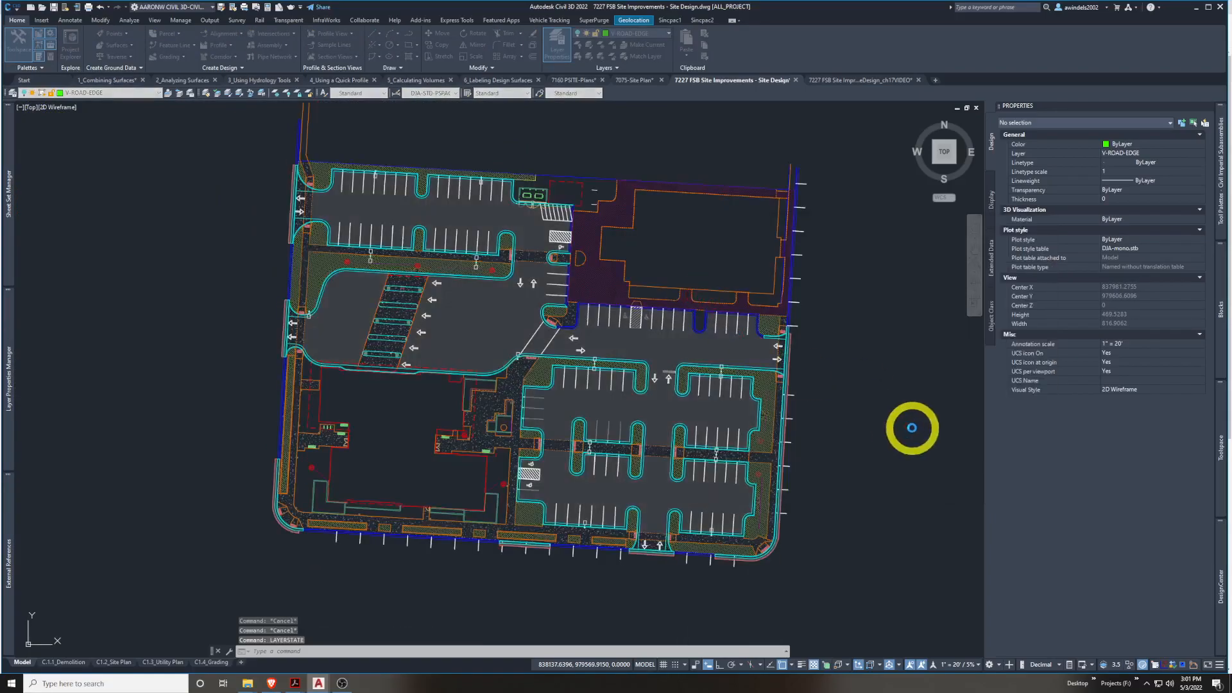
middle_drag(877, 403, 898, 402)
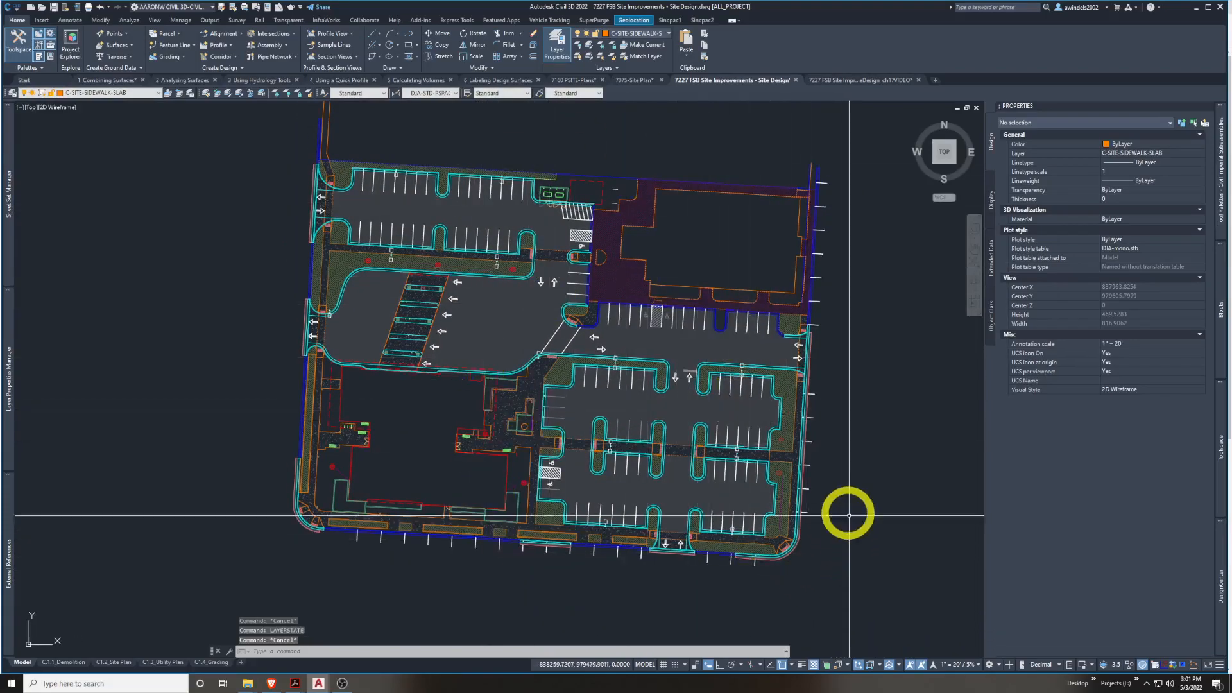
Examine the 2D site layout from the northwest entrance and parking rows through the drive-through lanes to the southeast parking lot
scroll(705, 352, up, 4)
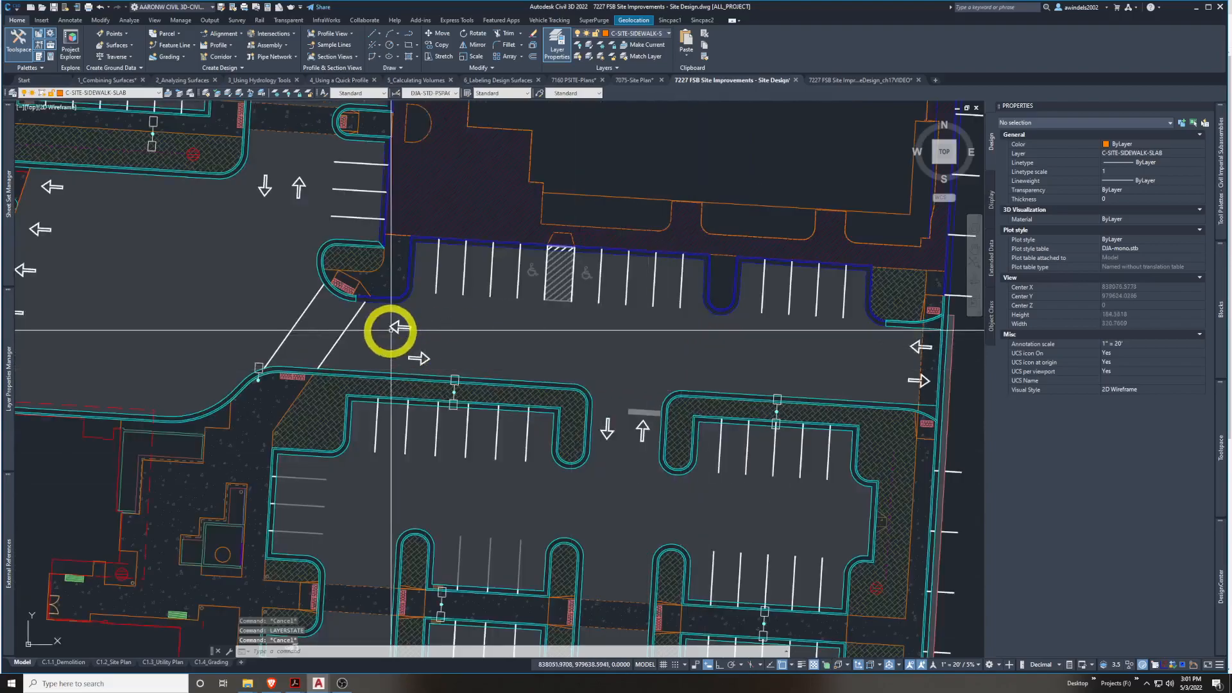
middle_drag(389, 316, 652, 426)
middle_drag(282, 276, 584, 429)
scroll(301, 185, up, 4)
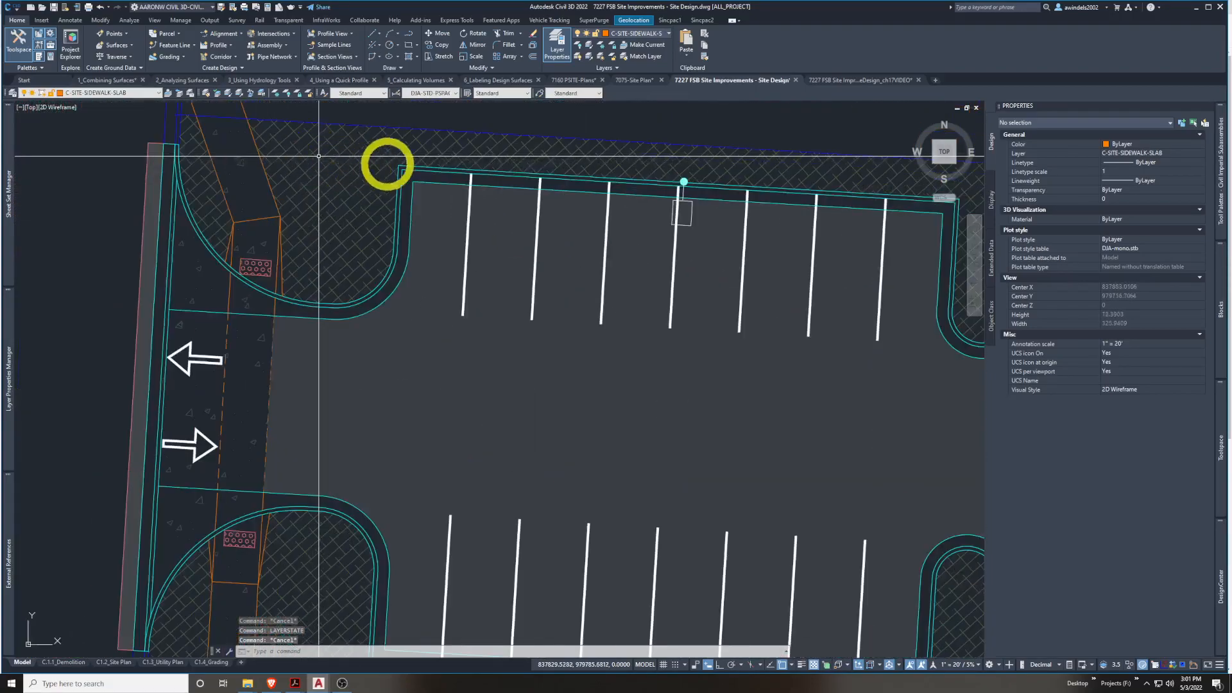
scroll(712, 460, down, 2)
middle_drag(870, 523, 299, 317)
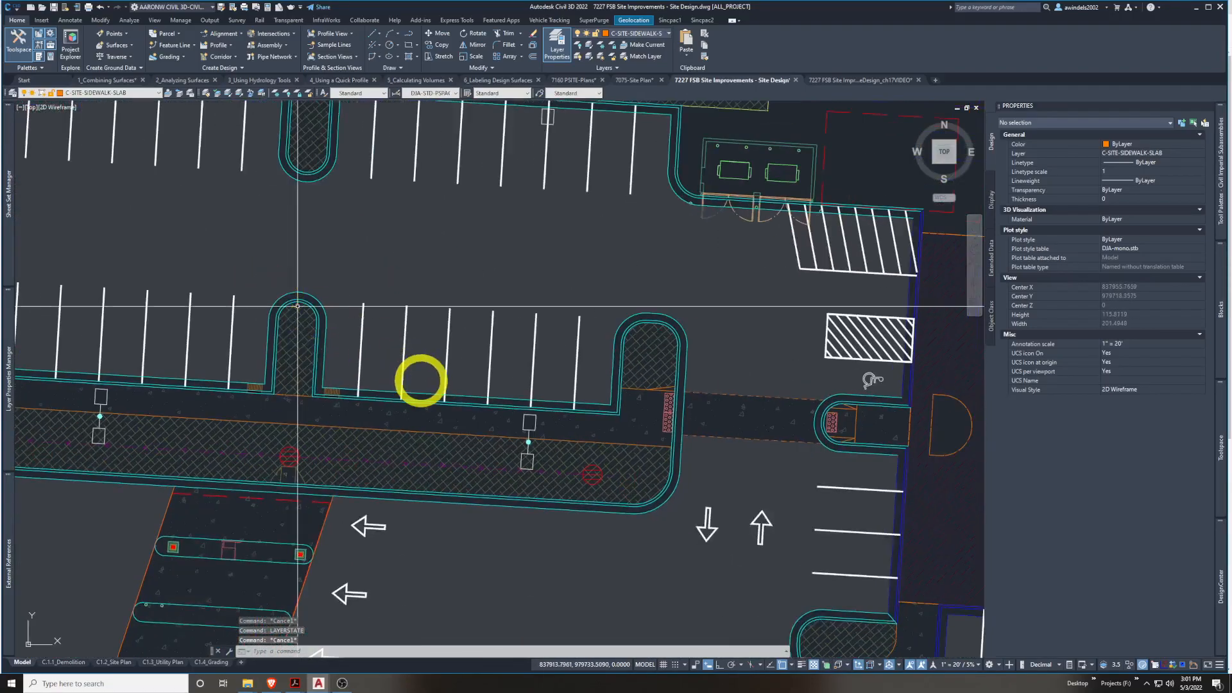
scroll(710, 516, down, 2)
middle_drag(710, 516, 468, 322)
middle_drag(679, 449, 502, 242)
scroll(504, 269, down, 1)
middle_drag(783, 454, 814, 430)
middle_drag(534, 338, 560, 347)
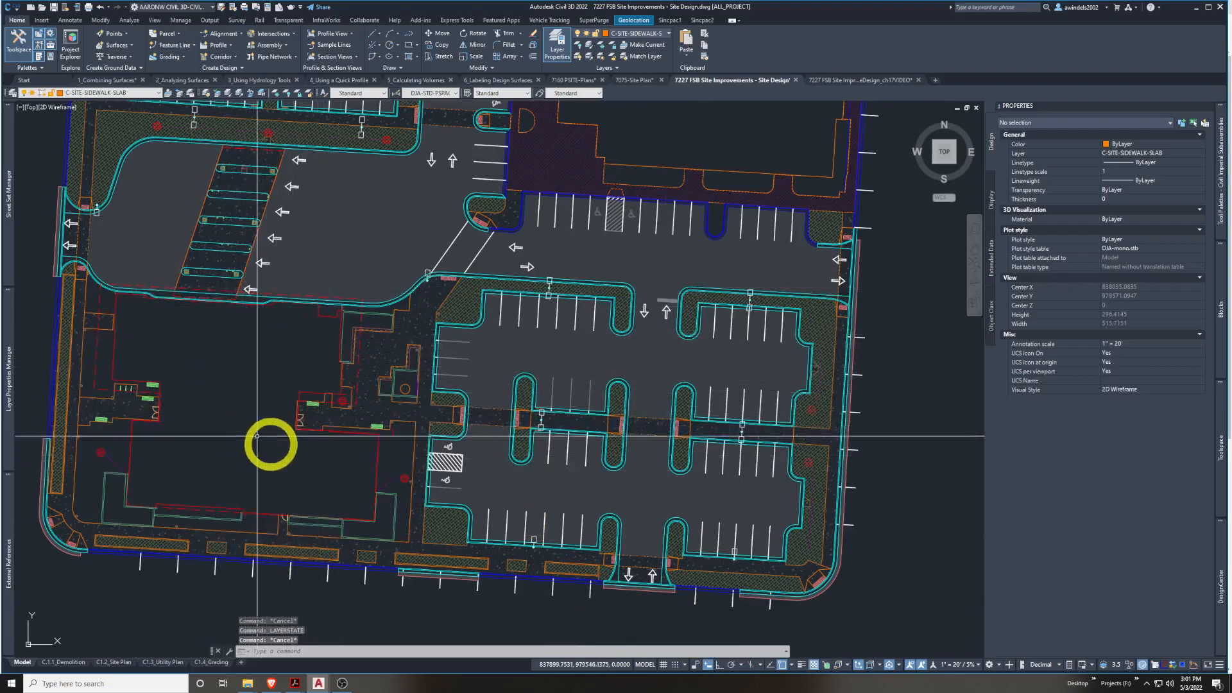
mouse_move(253, 404)
middle_down()
mouse_move(343, 463)
mouse_move(303, 392)
middle_up()
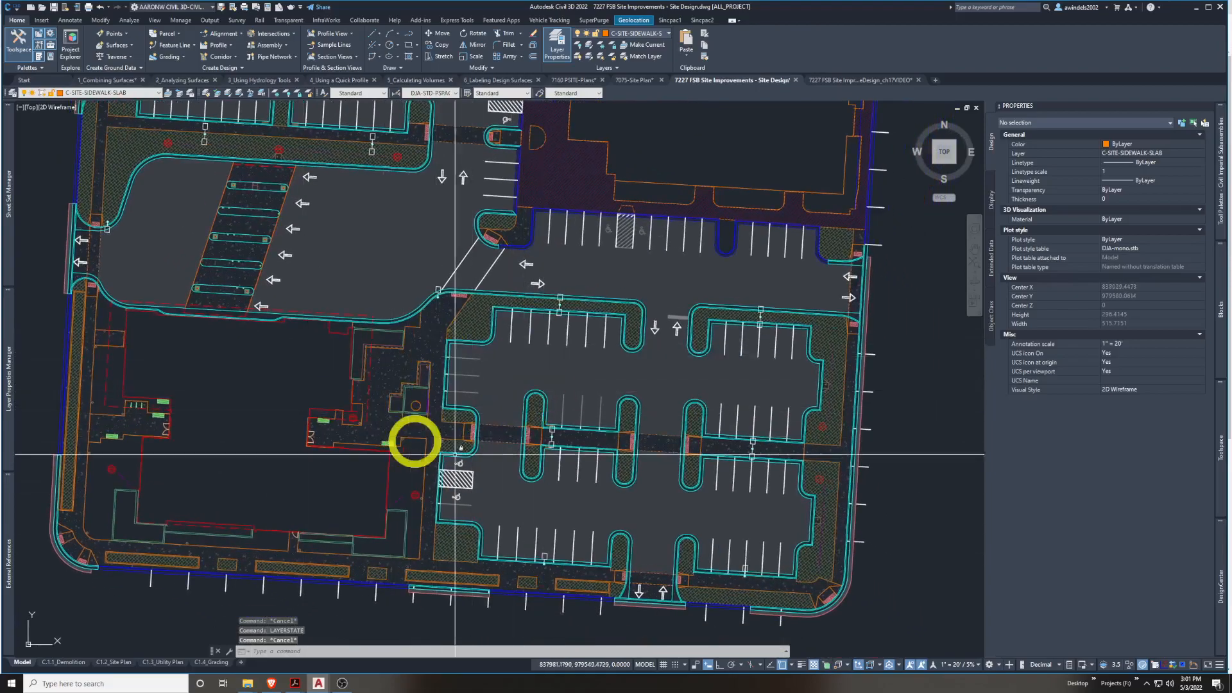
Restore the _MODEL3.5_ALL_2D_W EXISTING layer state to show the proposed site plan together with the existing linework
right_click(264, 375)
click(291, 380)
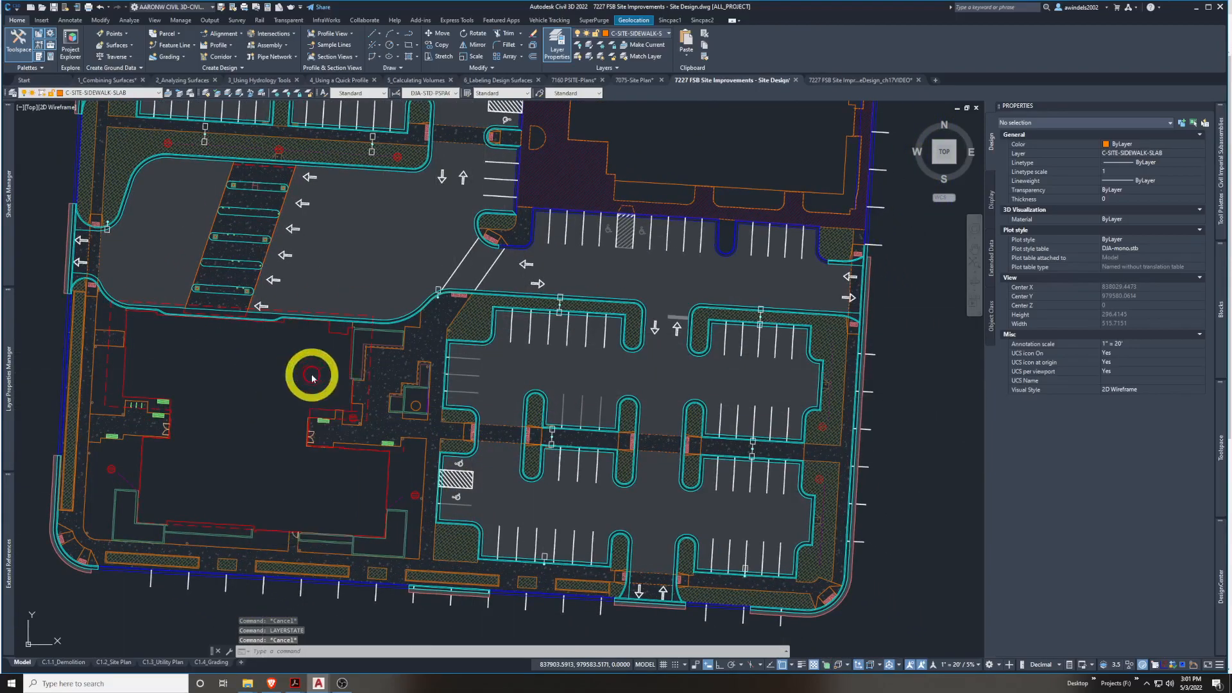
double_click(683, 299)
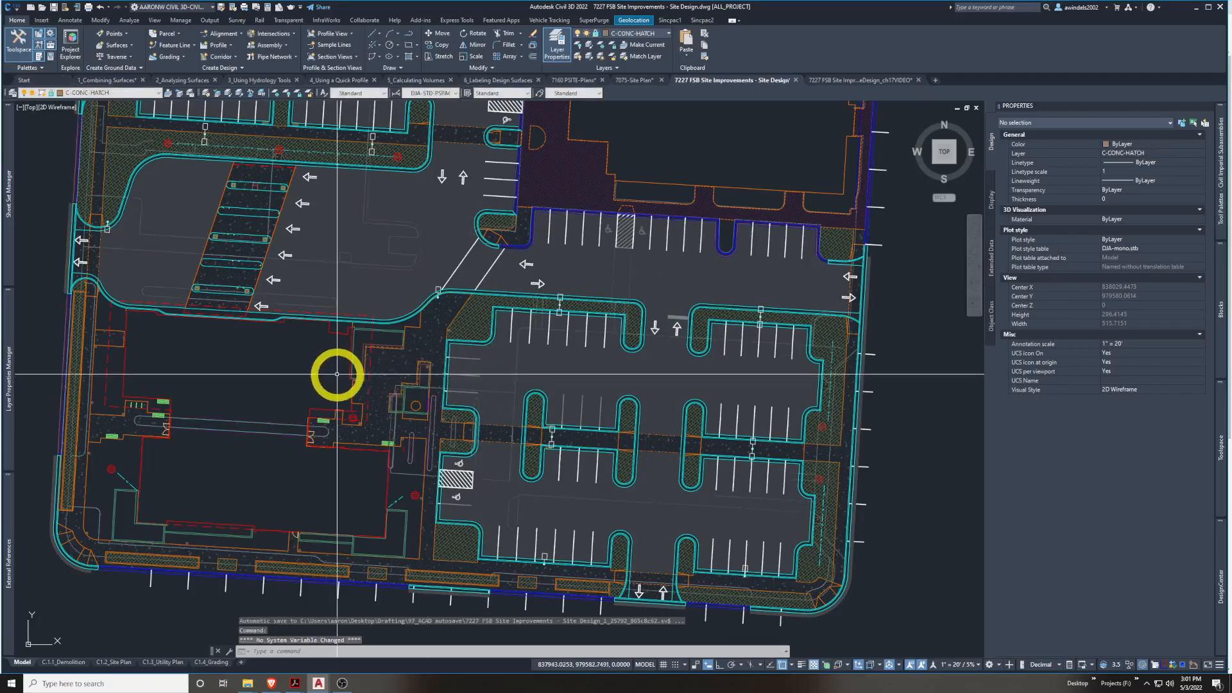
middle_drag(276, 360, 304, 394)
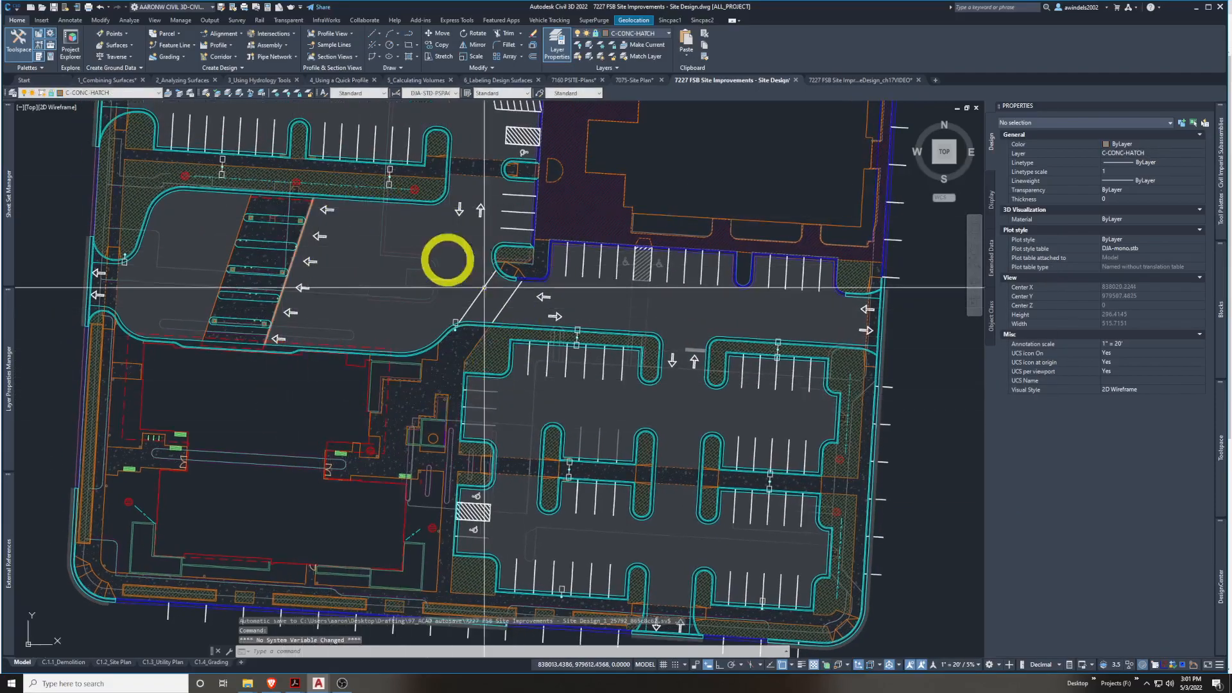
Restore the layer state _MODEL4.0_ALL_3D_3-28-22_AW to display the 3D grading design with its point labels
right_click(295, 385)
click(333, 390)
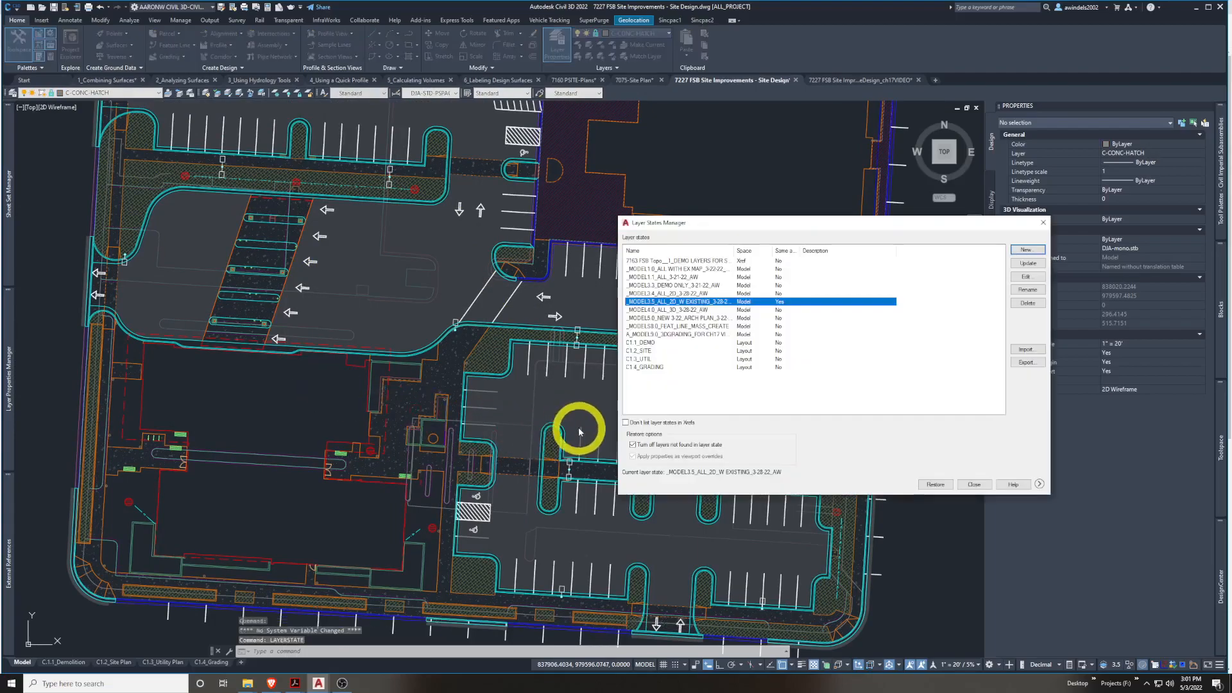
double_click(698, 310)
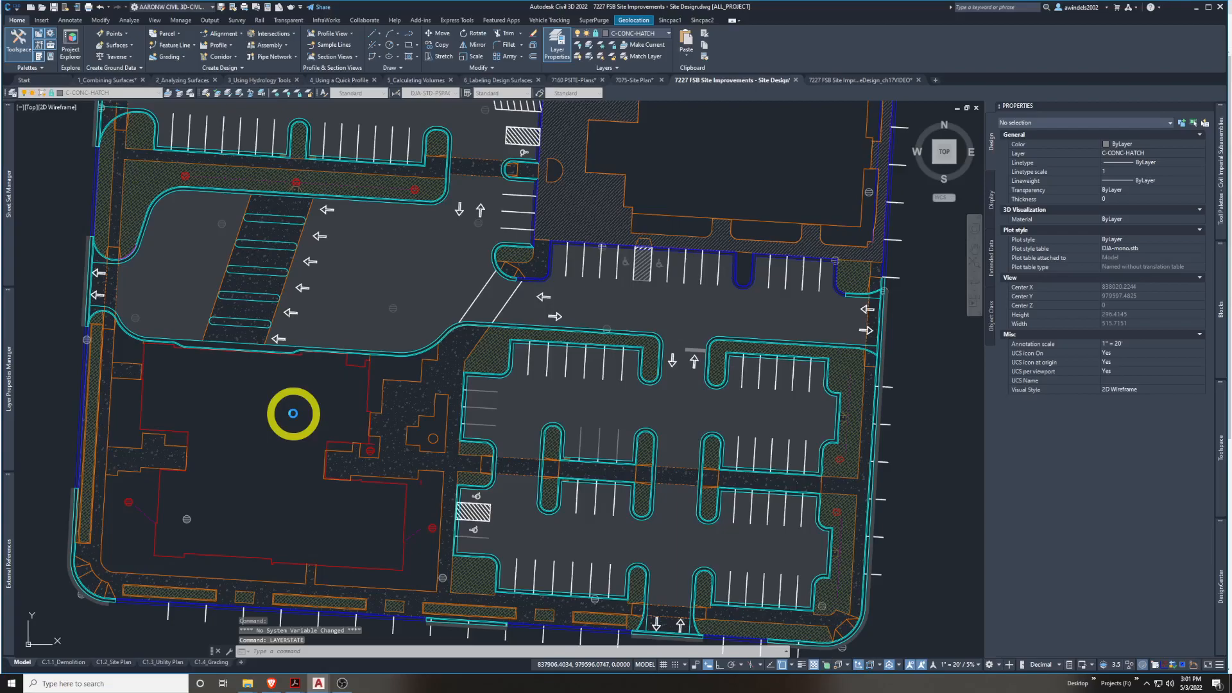
Restore the _MODEL5.0_NEW 3-22_ARCH PLAN layer state to show the architectural floor plan within the site layout
right_click(294, 416)
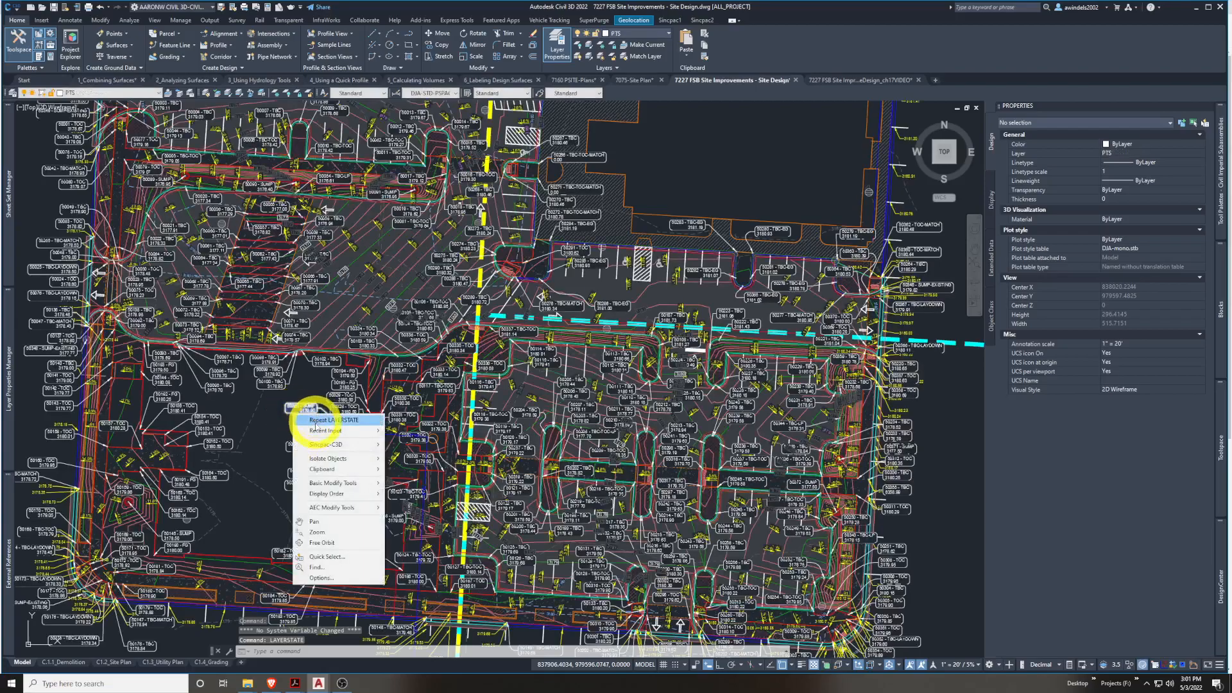
click(315, 421)
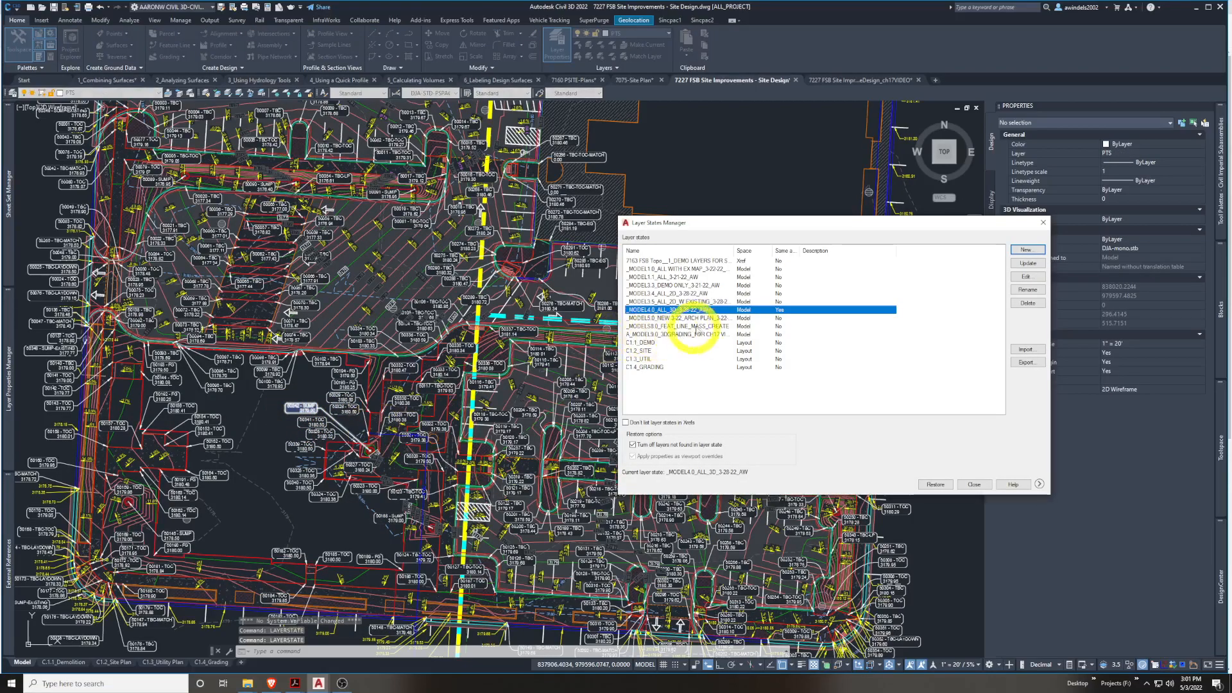
double_click(699, 329)
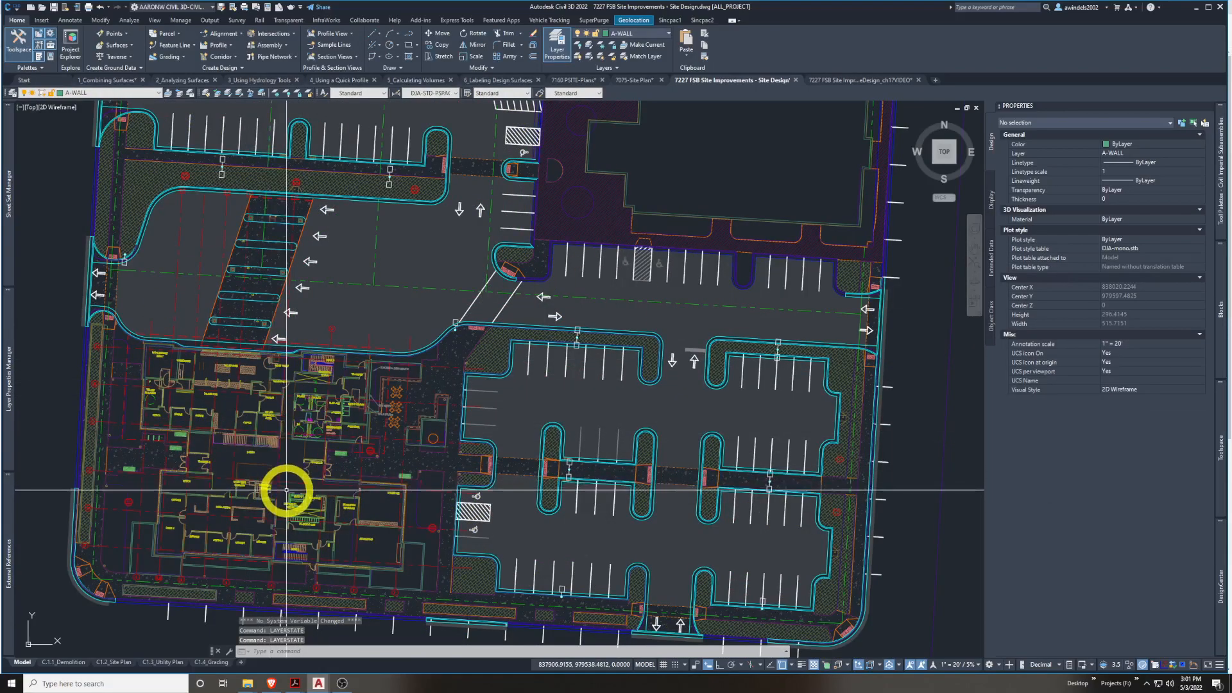
Examine the building's floor plan, its entrances and the adjoining walks, parking stalls and drive-through lanes, ending with the wider site
scroll(378, 463, up, 4)
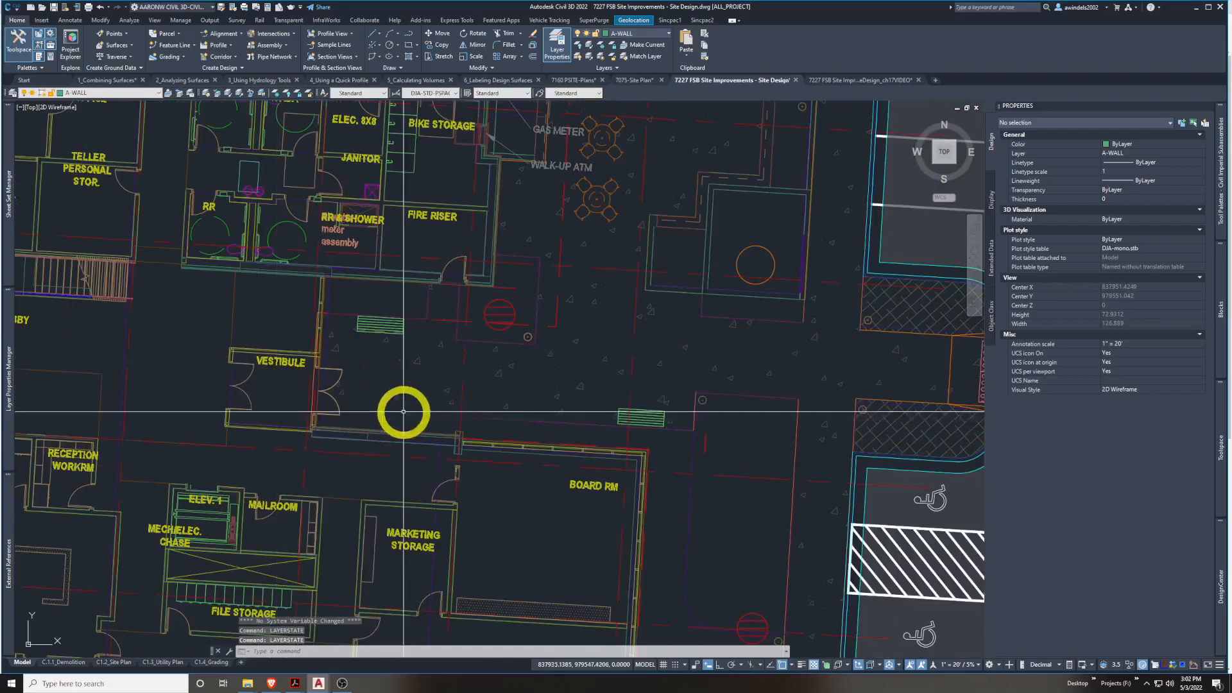
scroll(554, 460, down, 1)
middle_drag(554, 461, 560, 339)
scroll(652, 459, up, 2)
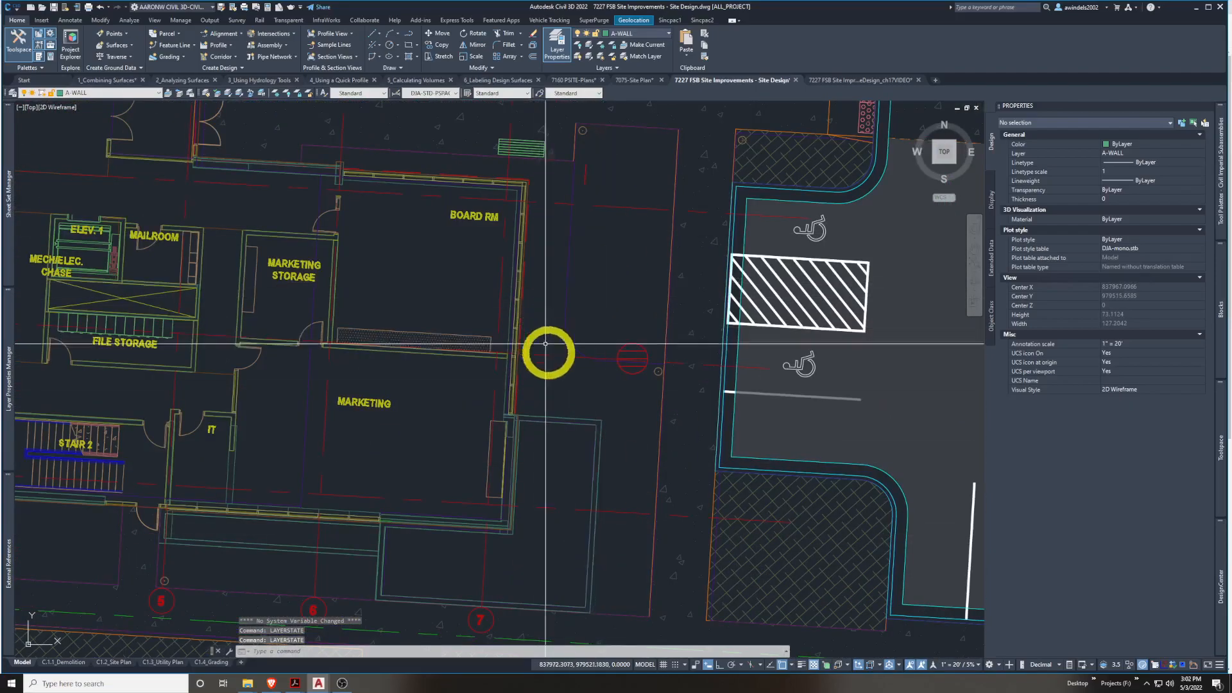
scroll(540, 415, down, 2)
middle_drag(638, 445, 793, 462)
scroll(349, 470, up, 1)
middle_drag(227, 281, 276, 533)
middle_drag(307, 324, 272, 440)
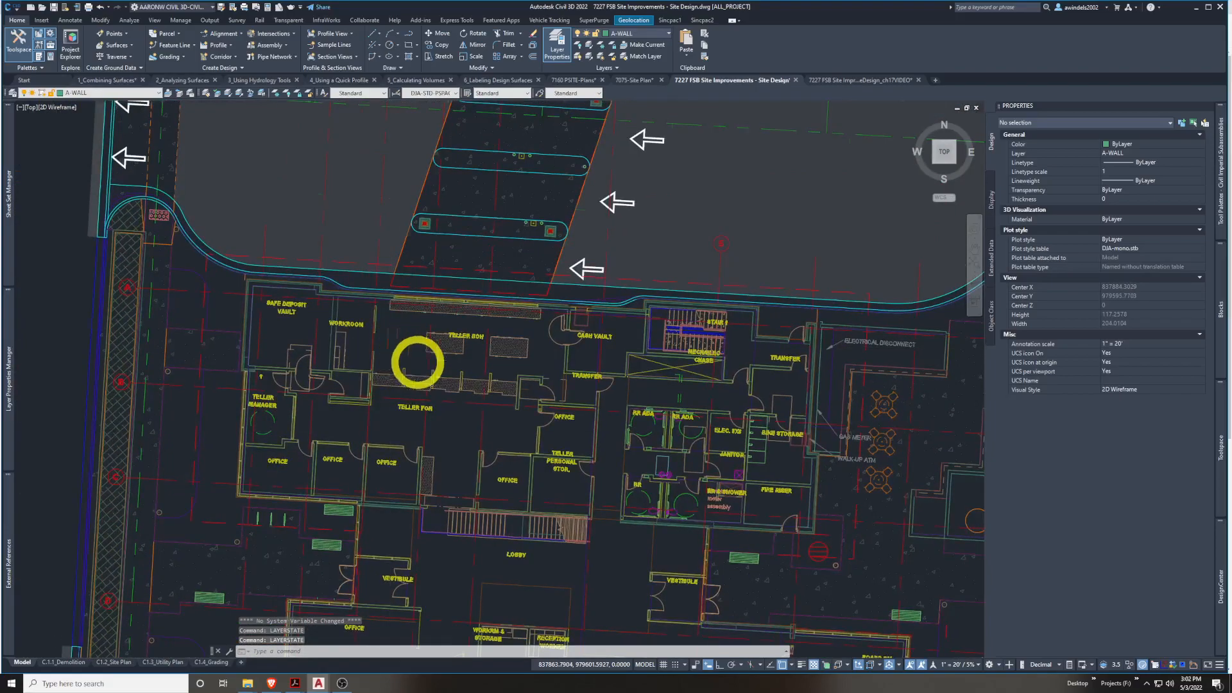
scroll(516, 399, down, 2)
mouse_move(646, 384)
middle_down()
mouse_move(522, 404)
mouse_move(471, 389)
middle_up()
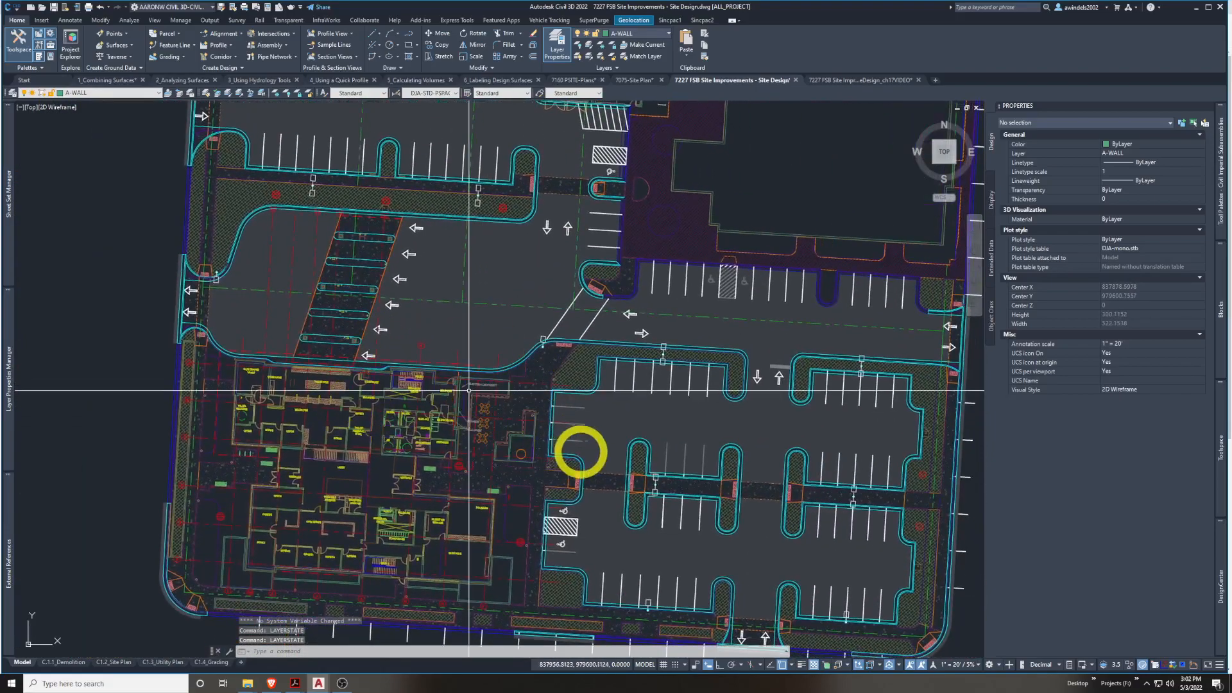
middle_drag(580, 451, 490, 417)
scroll(405, 369, up, 5)
scroll(376, 305, down, 3)
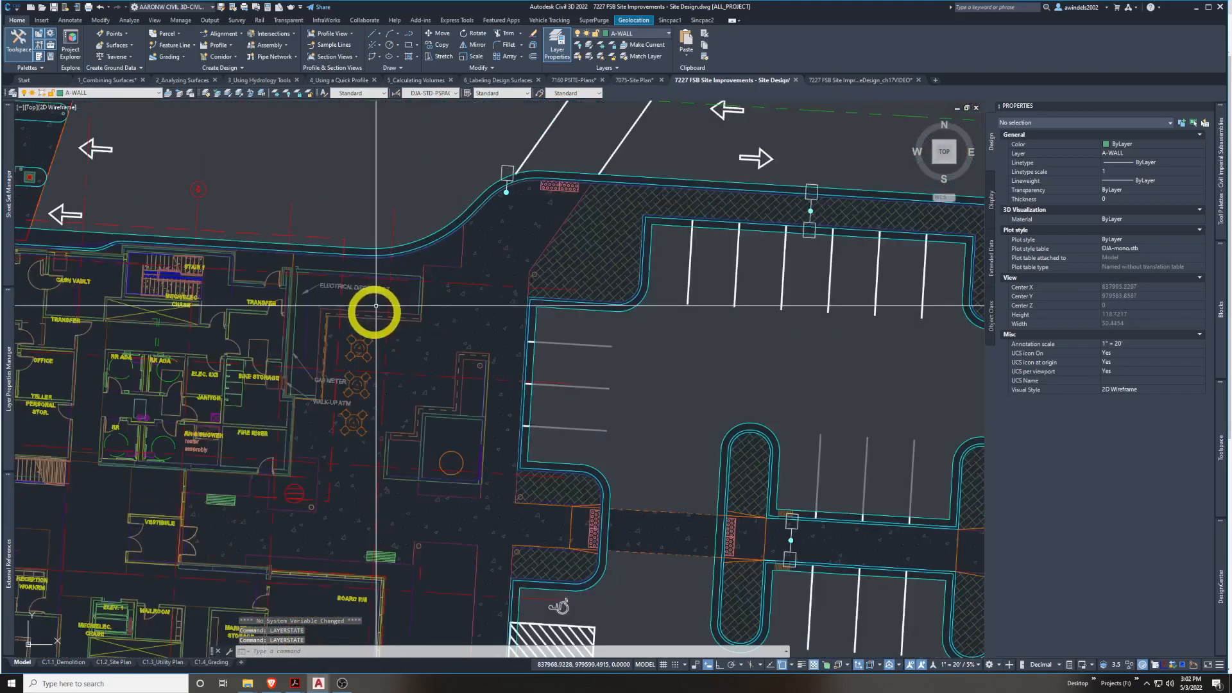
scroll(376, 320, down, 2)
mouse_move(393, 302)
middle_down()
mouse_move(479, 325)
mouse_move(465, 355)
middle_up()
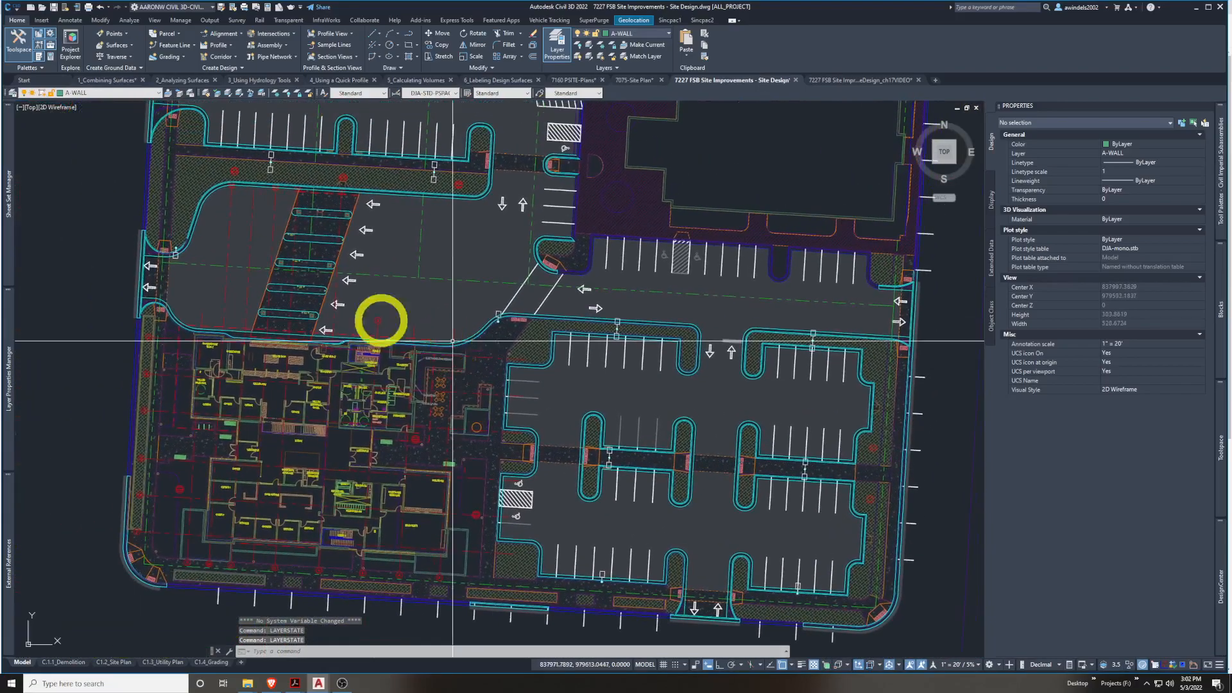
Restore the FEAT_LINE_MASS_CREATE layer state and view the feature linework across the whole site
right_click(80, 311)
click(97, 317)
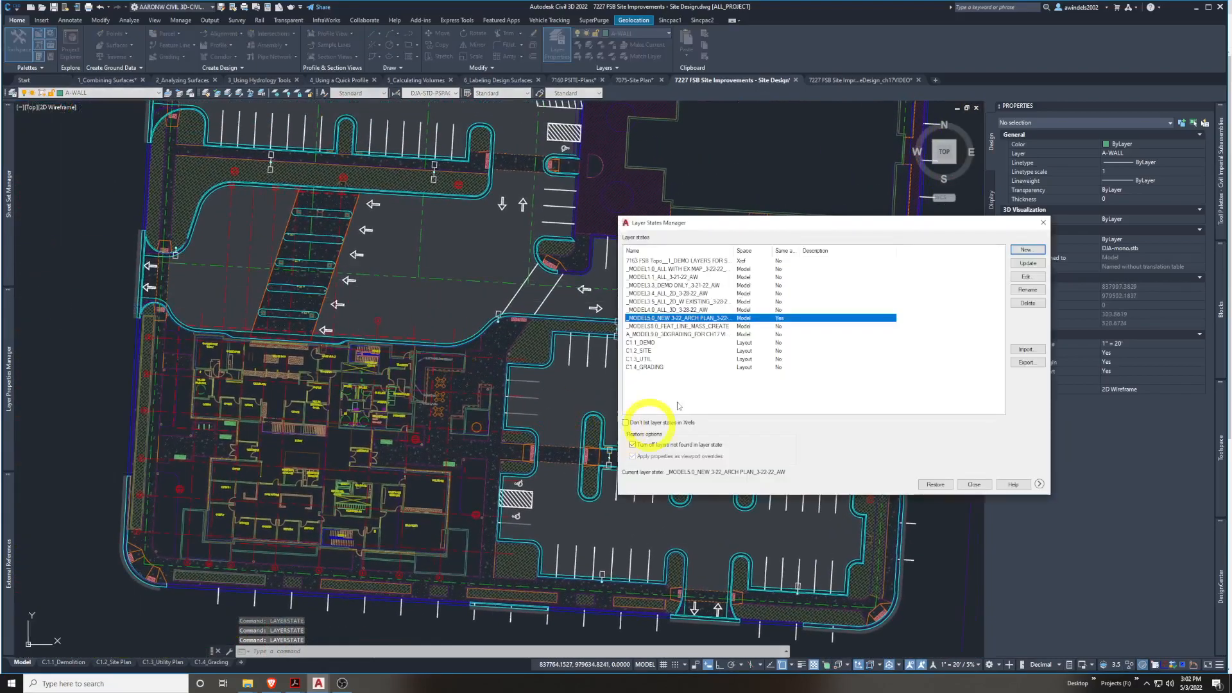
double_click(718, 326)
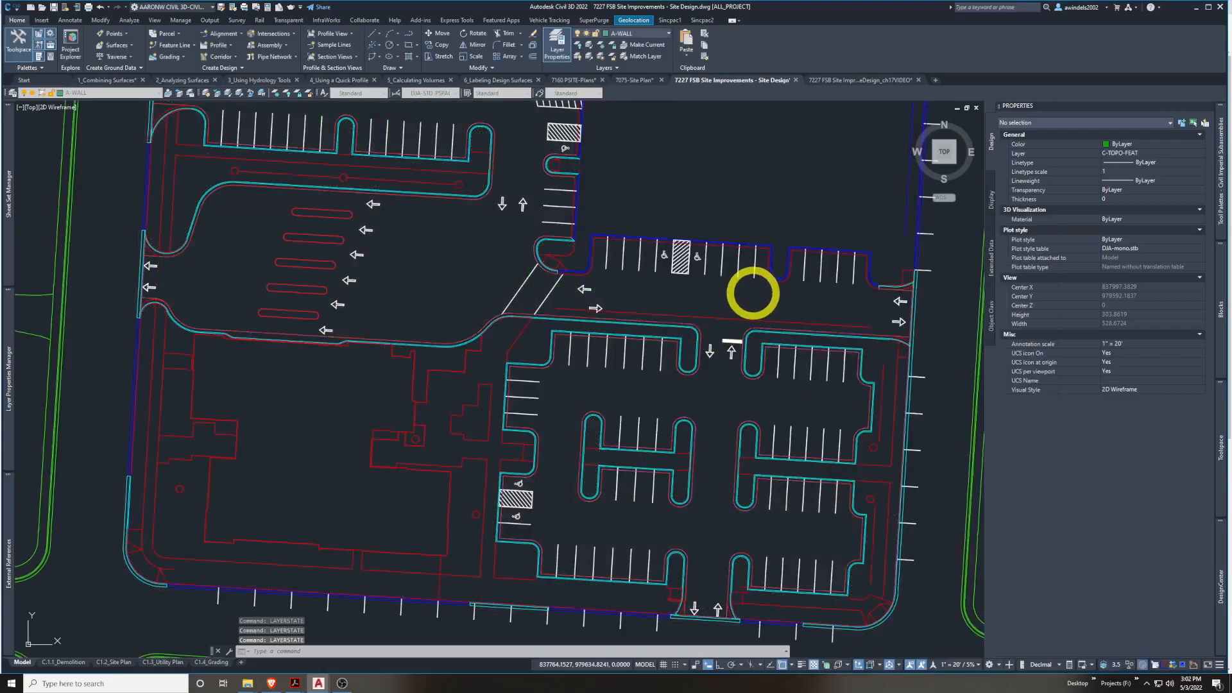
key(Escape)
mouse_move(788, 319)
middle_down()
mouse_move(685, 320)
mouse_move(760, 455)
middle_up()
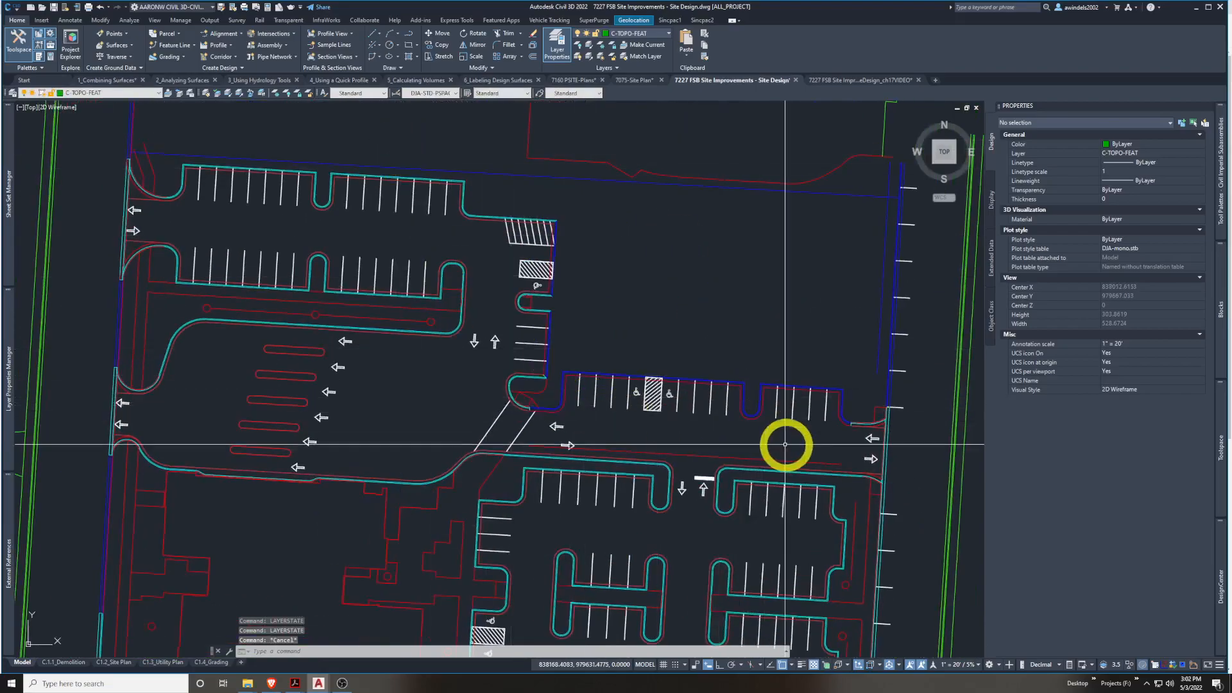
middle_drag(858, 443, 844, 336)
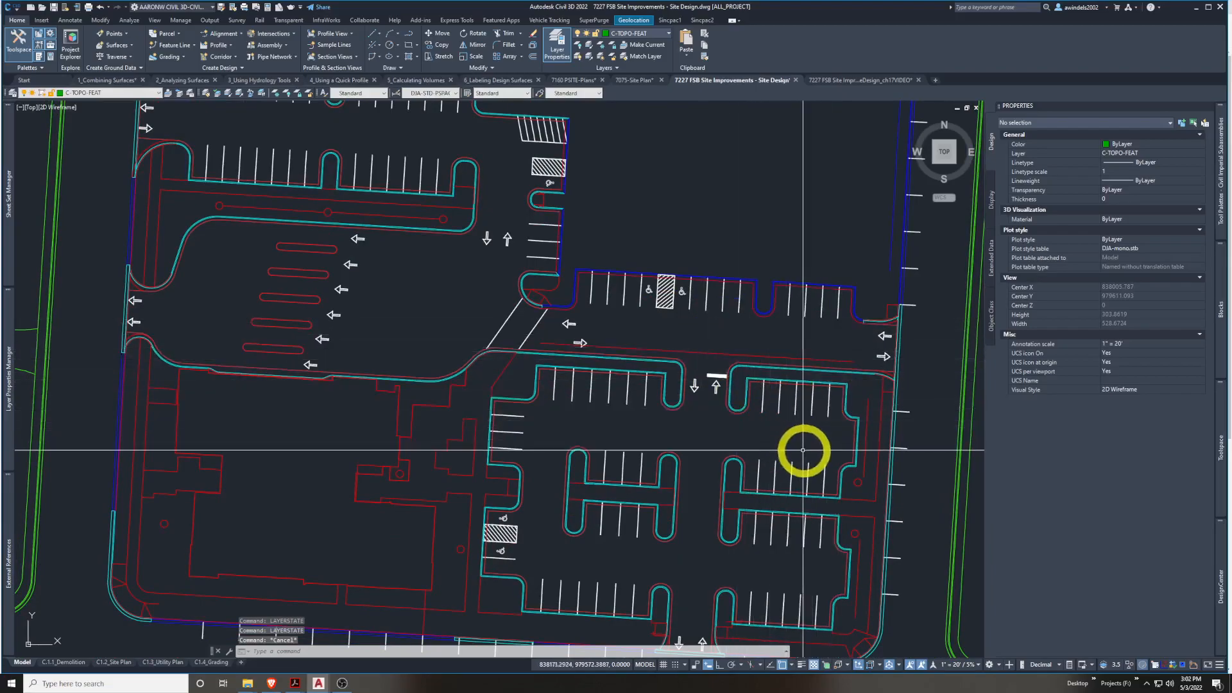
scroll(680, 334, down, 2)
scroll(711, 378, up, 2)
scroll(711, 378, down, 2)
scroll(707, 370, up, 2)
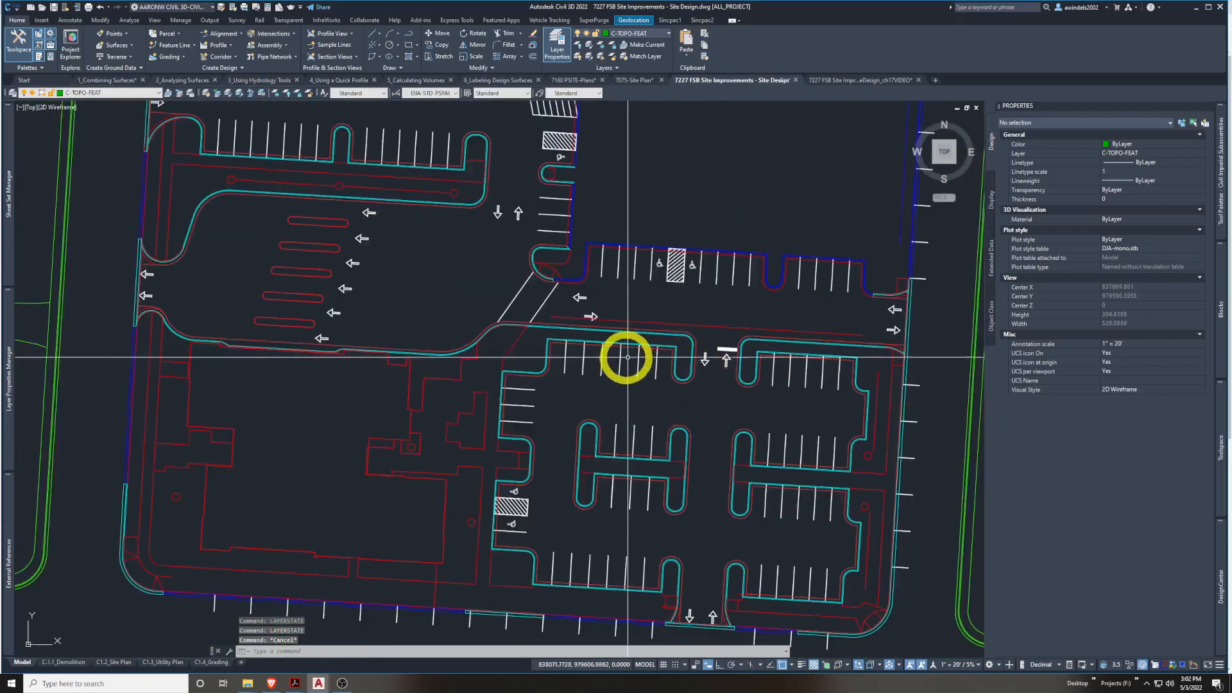
Restore the layer state for the Chapter 17 3D grading to display contours and slope labels
right_click(621, 412)
click(648, 417)
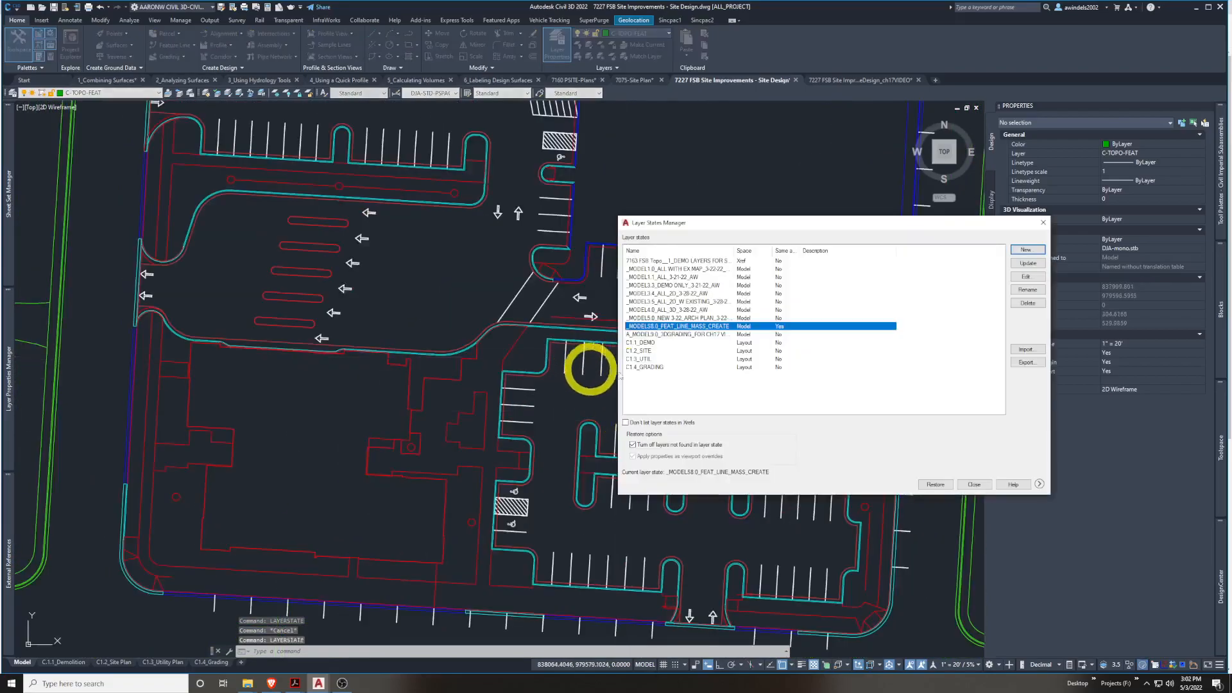
double_click(661, 336)
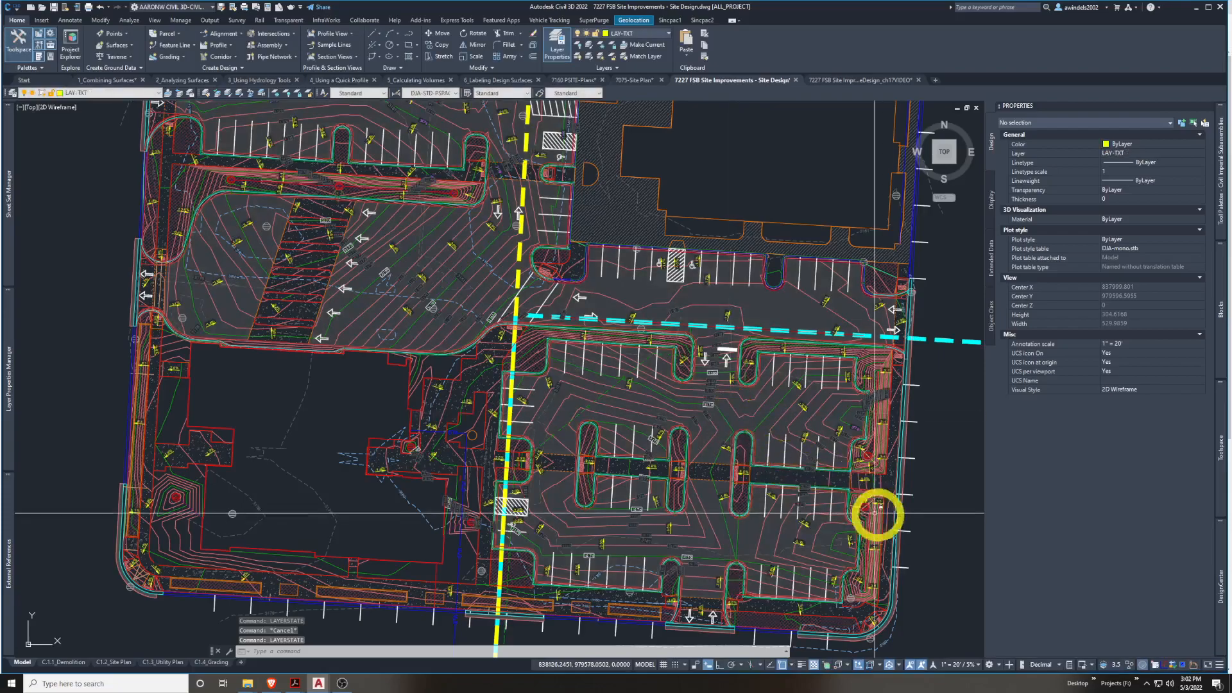
Examine the contours and slope labels across the eastern parking lot, the northern drive aisle and the western areas, ending with the whole site
scroll(875, 446, up, 5)
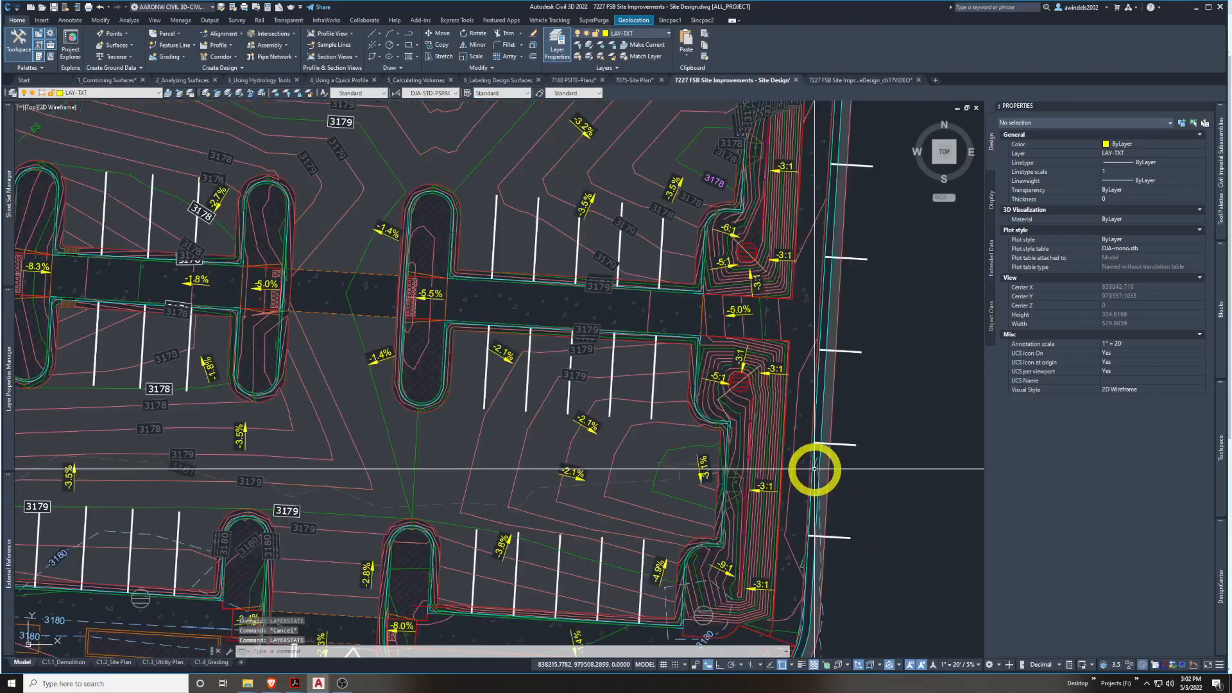
middle_drag(668, 490, 718, 467)
scroll(440, 324, down, 4)
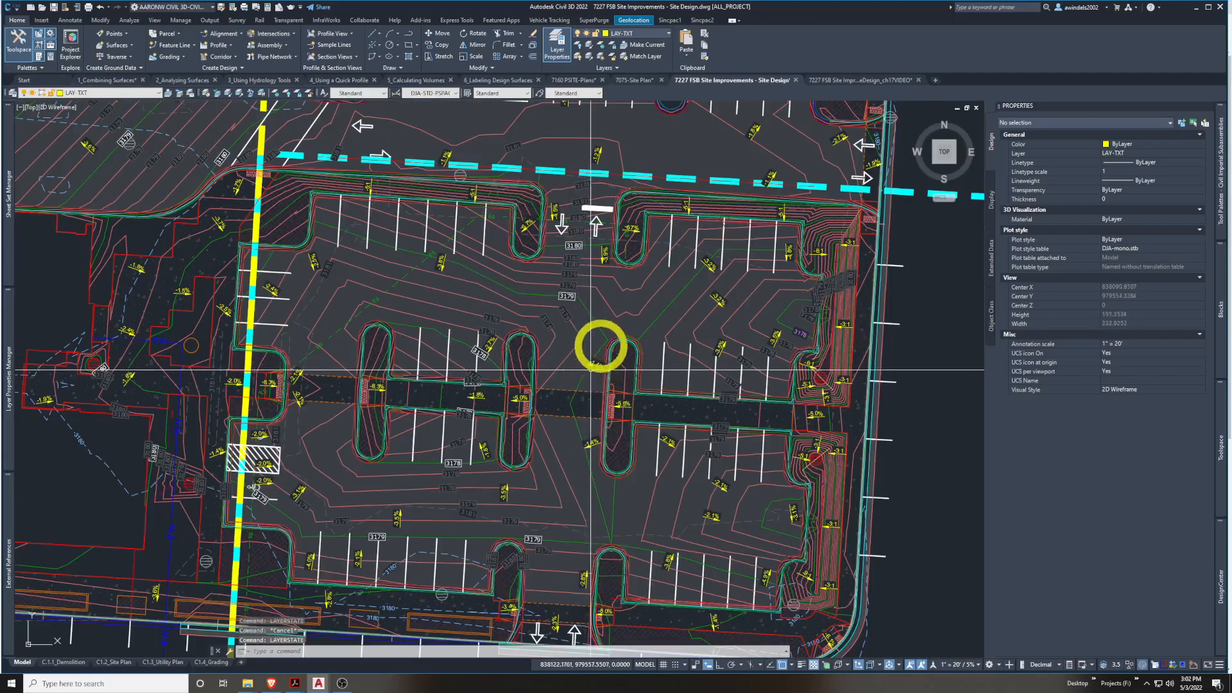
middle_drag(591, 370, 610, 391)
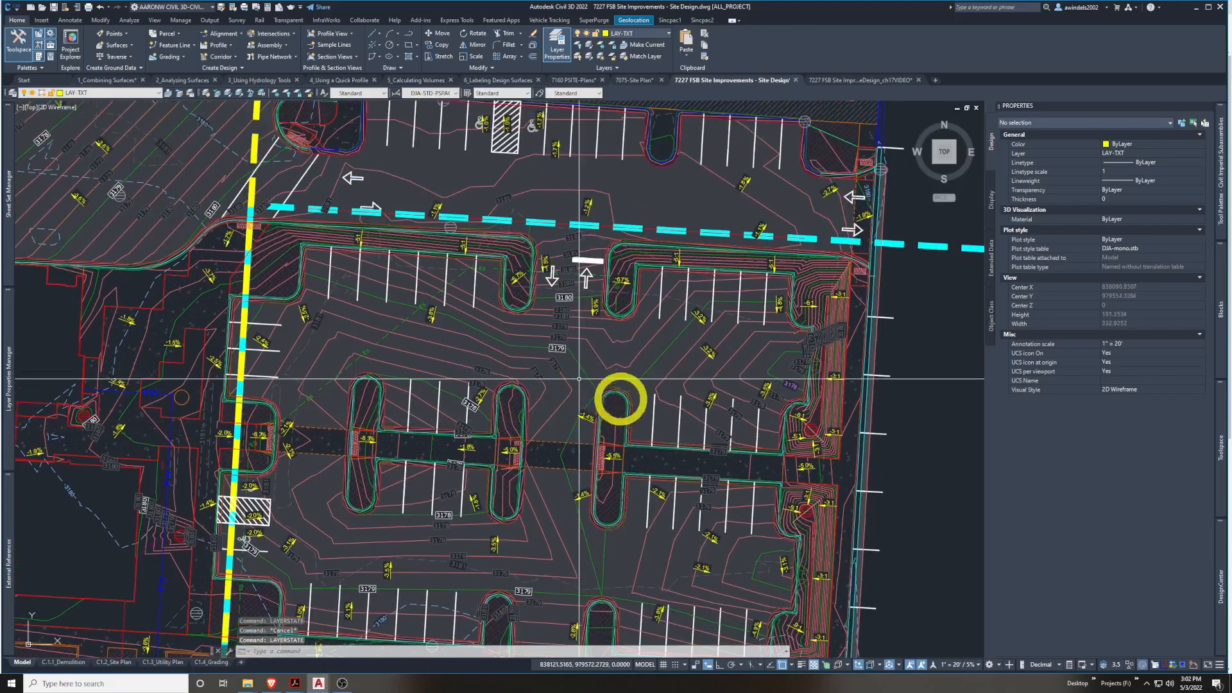
mouse_move(741, 395)
middle_down()
mouse_move(693, 424)
mouse_move(687, 454)
middle_up()
middle_drag(676, 359, 649, 404)
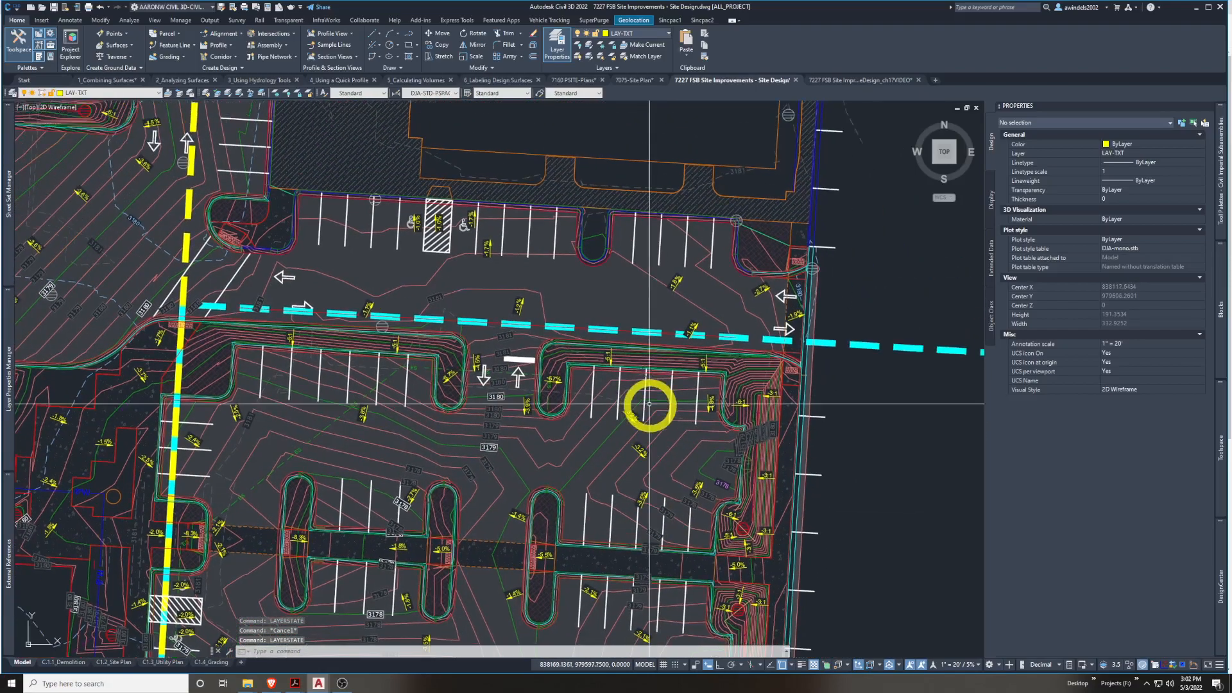
middle_drag(621, 349, 722, 404)
middle_drag(528, 353, 705, 457)
middle_drag(395, 403, 649, 463)
middle_drag(261, 489, 342, 367)
scroll(341, 369, up, 1)
scroll(290, 267, down, 3)
click(197, 151)
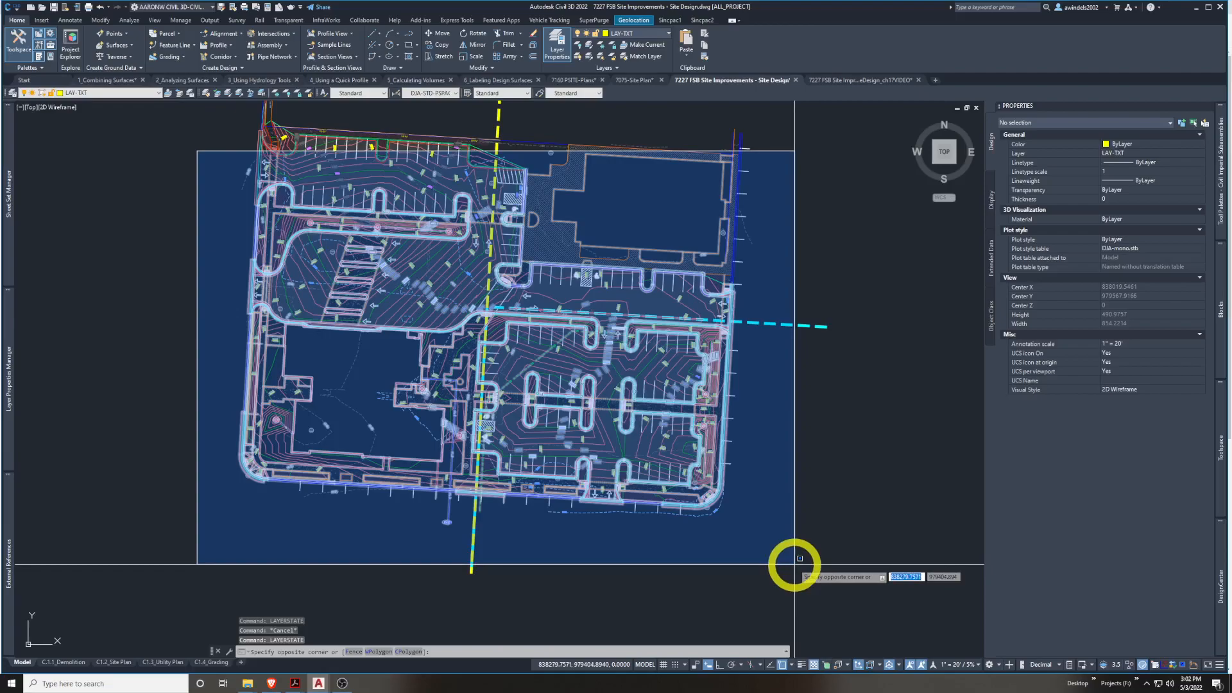
key(Escape)
mouse_move(214, 214)
mouse_down()
mouse_move(190, 525)
mouse_move(211, 515)
mouse_move(379, 556)
mouse_move(833, 574)
mouse_move(796, 558)
mouse_move(795, 138)
mouse_move(775, 209)
mouse_up()
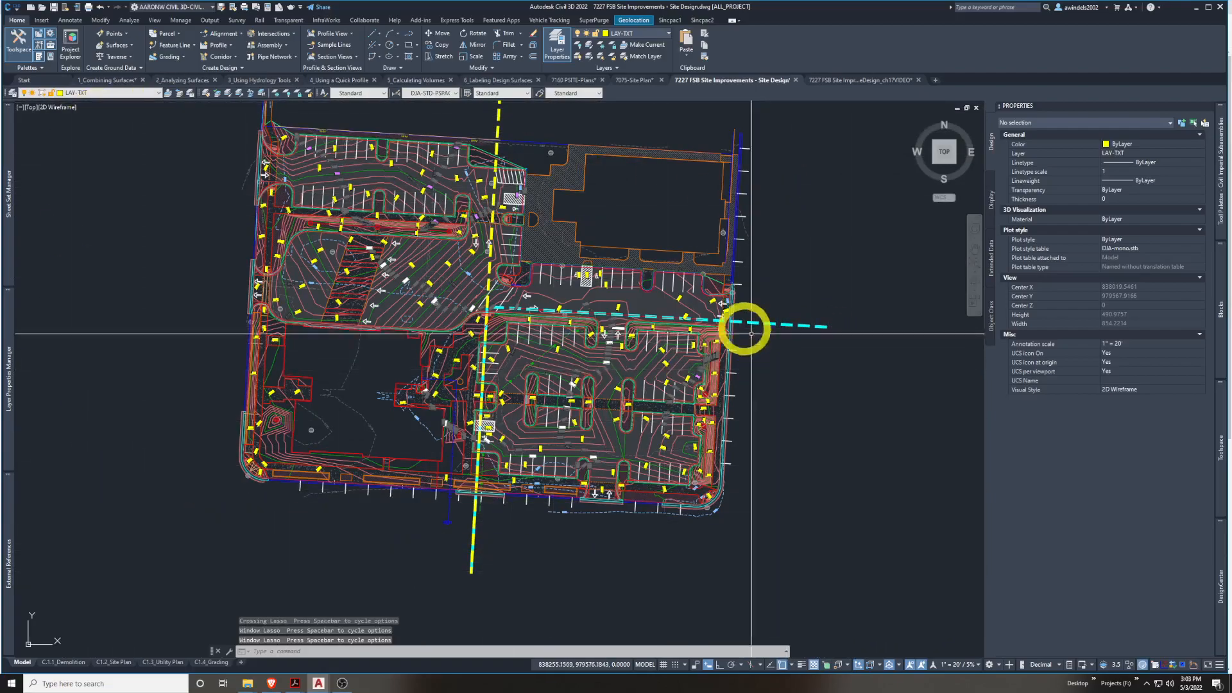
Examine the contours and slope labels around the eastern parking lot, the existing building and the new building area
scroll(741, 310, up, 2)
scroll(500, 316, down, 1)
middle_drag(492, 366, 573, 342)
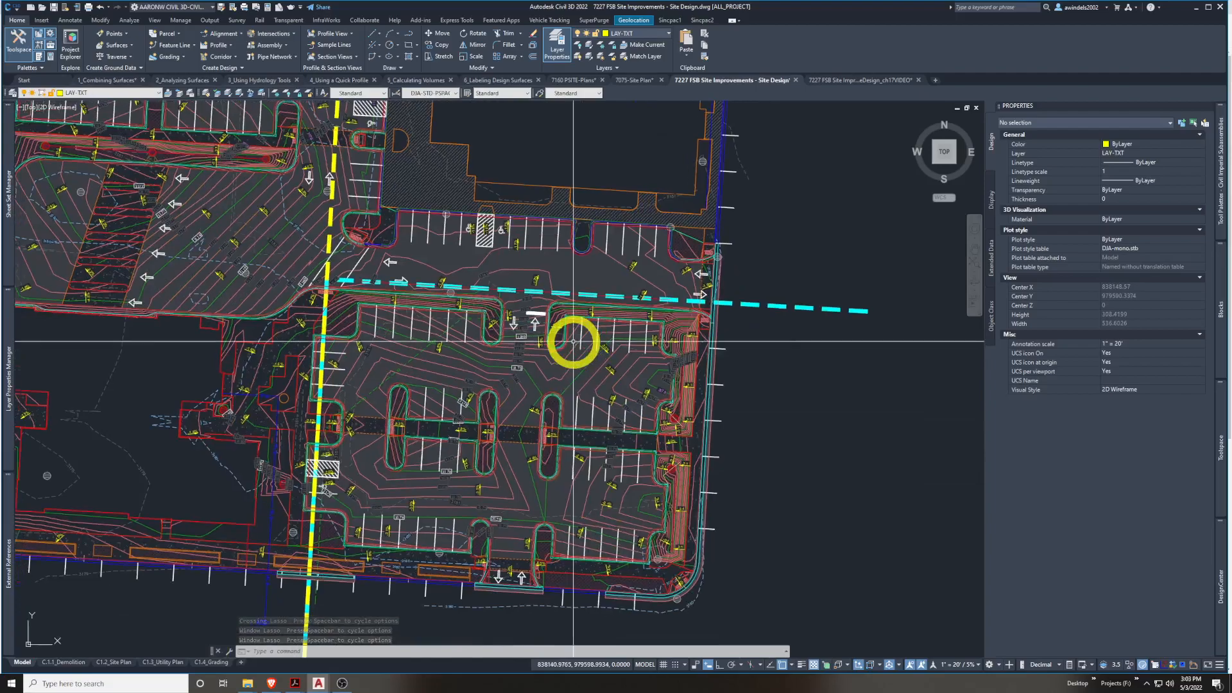
middle_drag(276, 364, 348, 399)
middle_drag(665, 104, 671, 186)
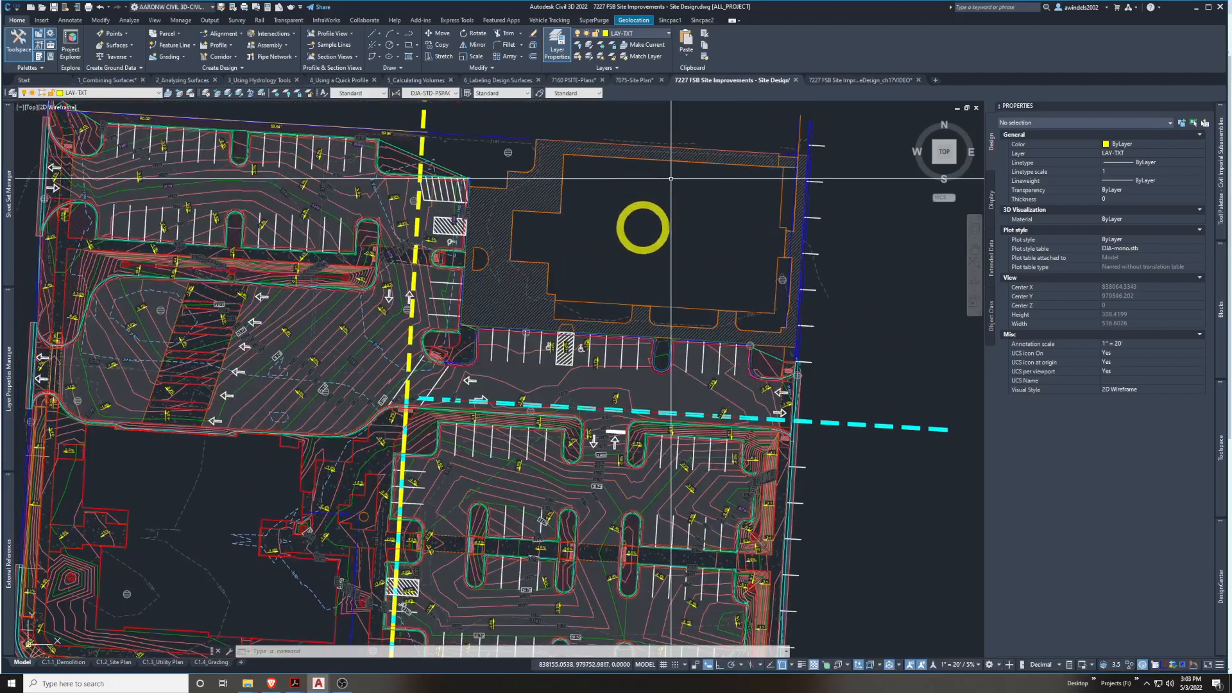
middle_drag(221, 498, 357, 374)
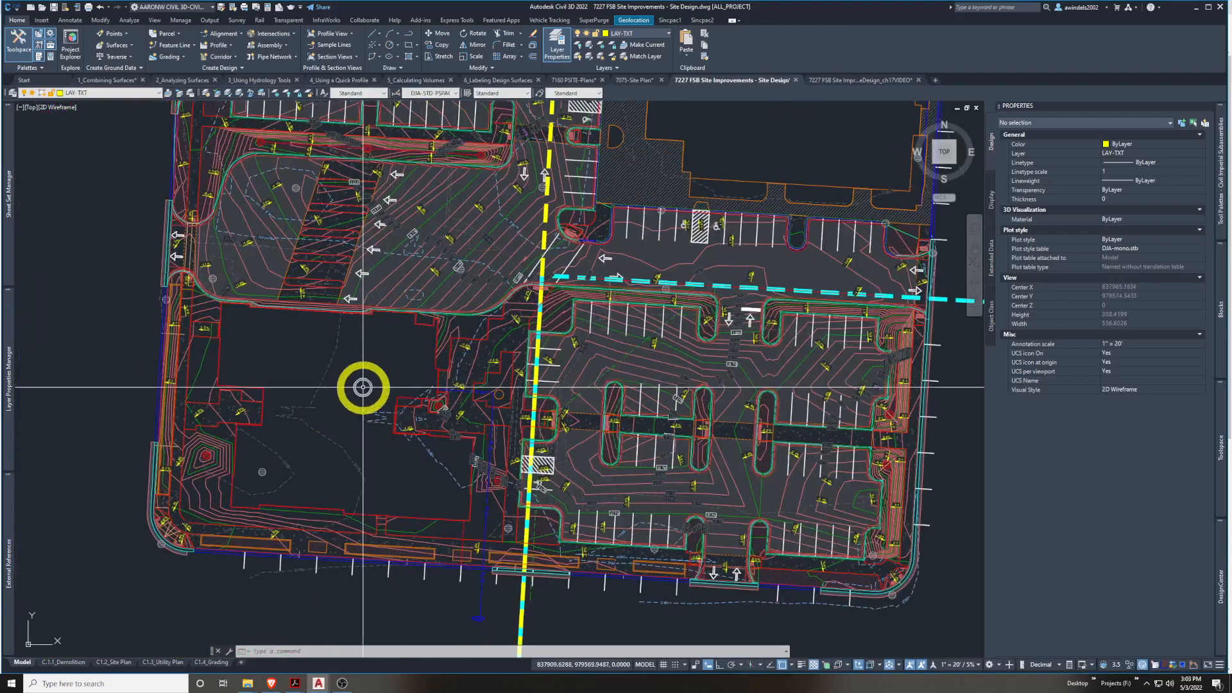
mouse_move(767, 452)
middle_down()
mouse_move(699, 437)
mouse_move(711, 471)
middle_up()
middle_drag(628, 399, 645, 435)
drag(692, 433, 783, 449)
key(Escape)
Examine the curb lines, contours and slope labels at the parking island east of the eastern lot's northern entrance
scroll(779, 372, up, 4)
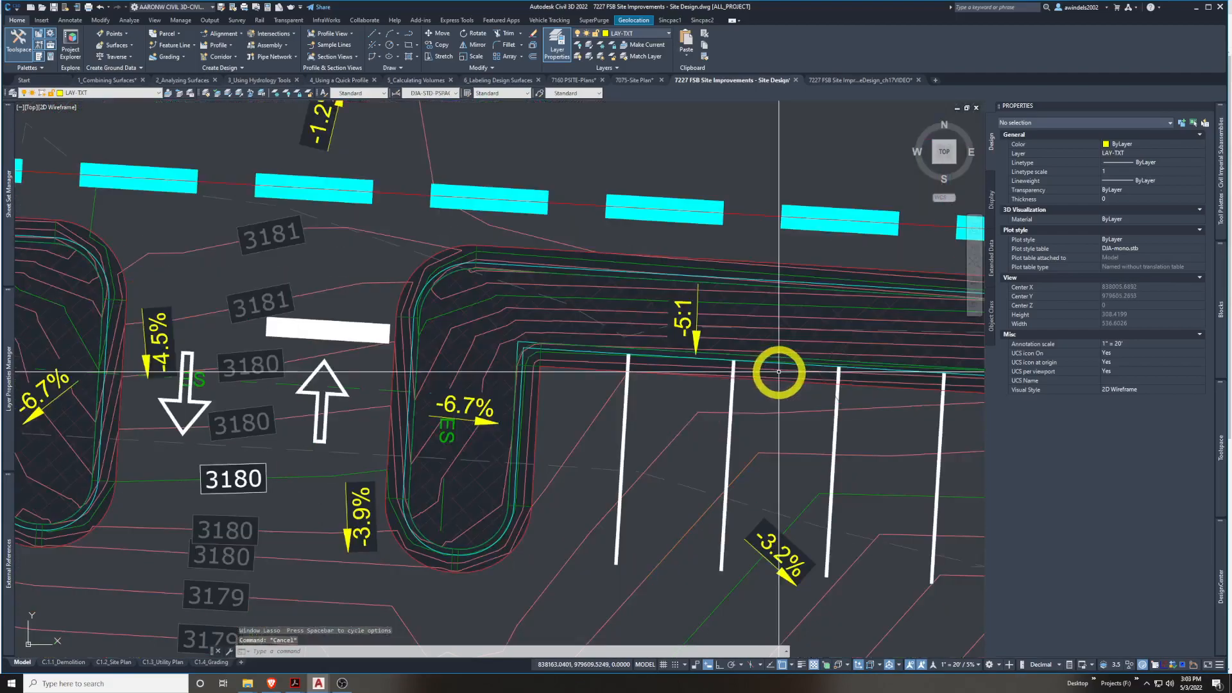
scroll(779, 372, up, 2)
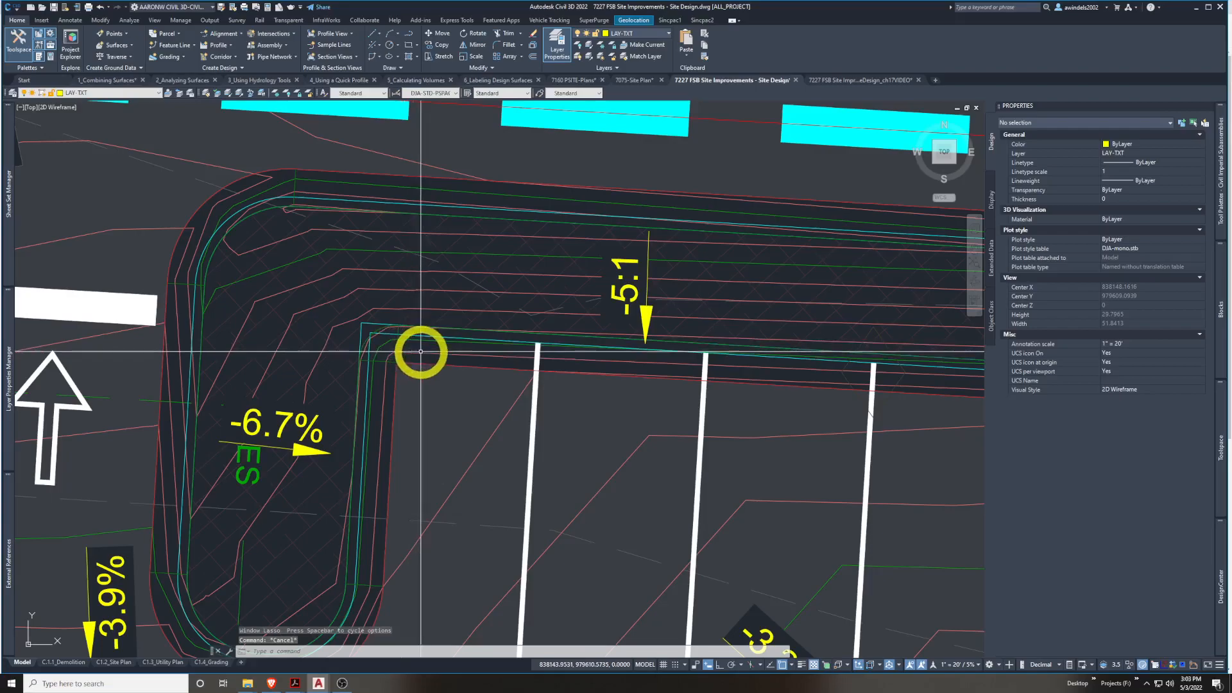
scroll(421, 351, down, 6)
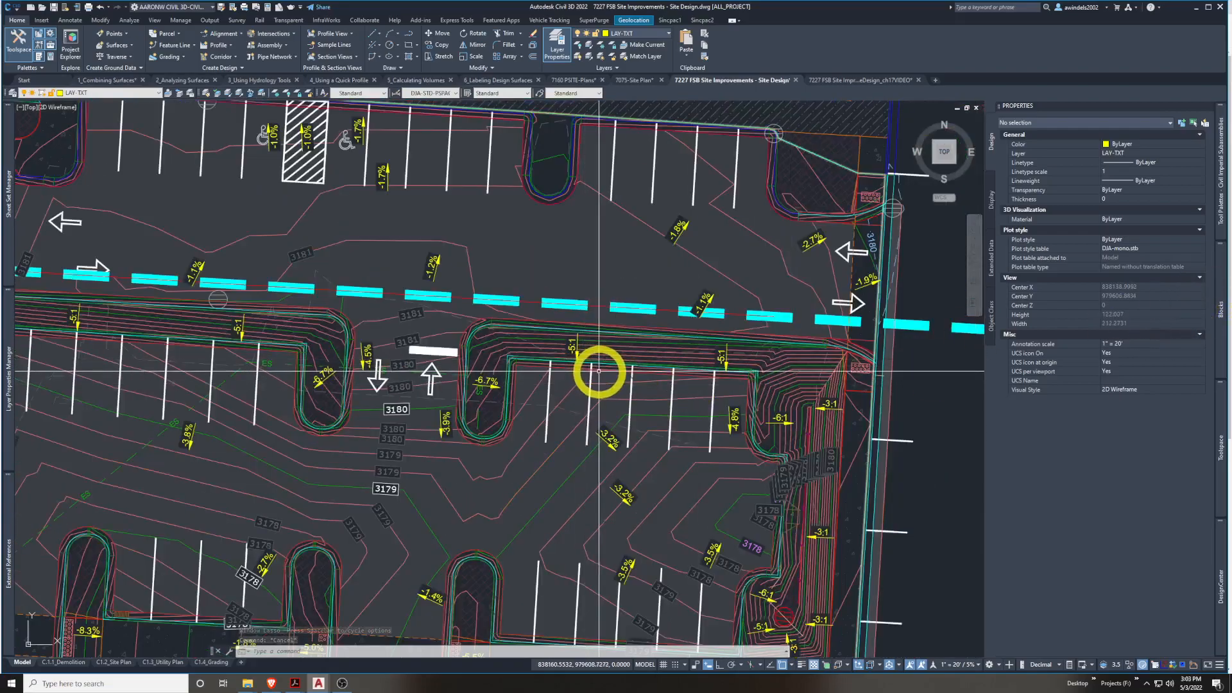
Select all feature lines similar to the parking island's curb line and the northeastern island's line, check the selection, and clear it
click(599, 371)
right_click(600, 371)
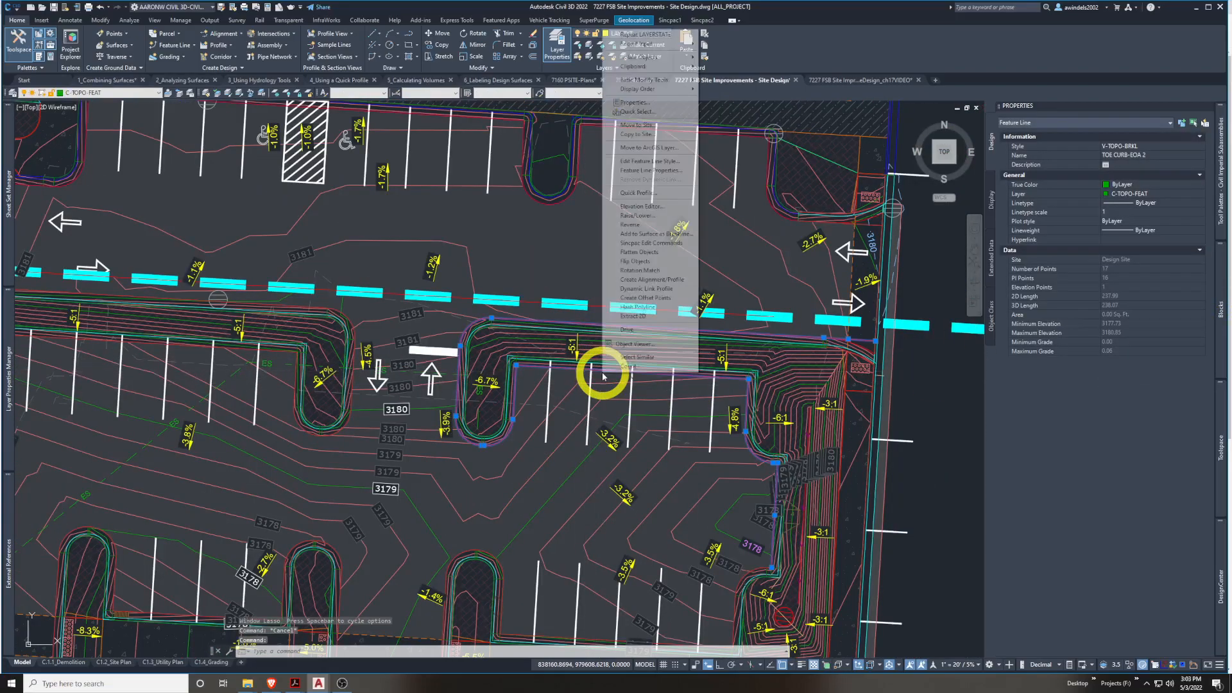
click(613, 358)
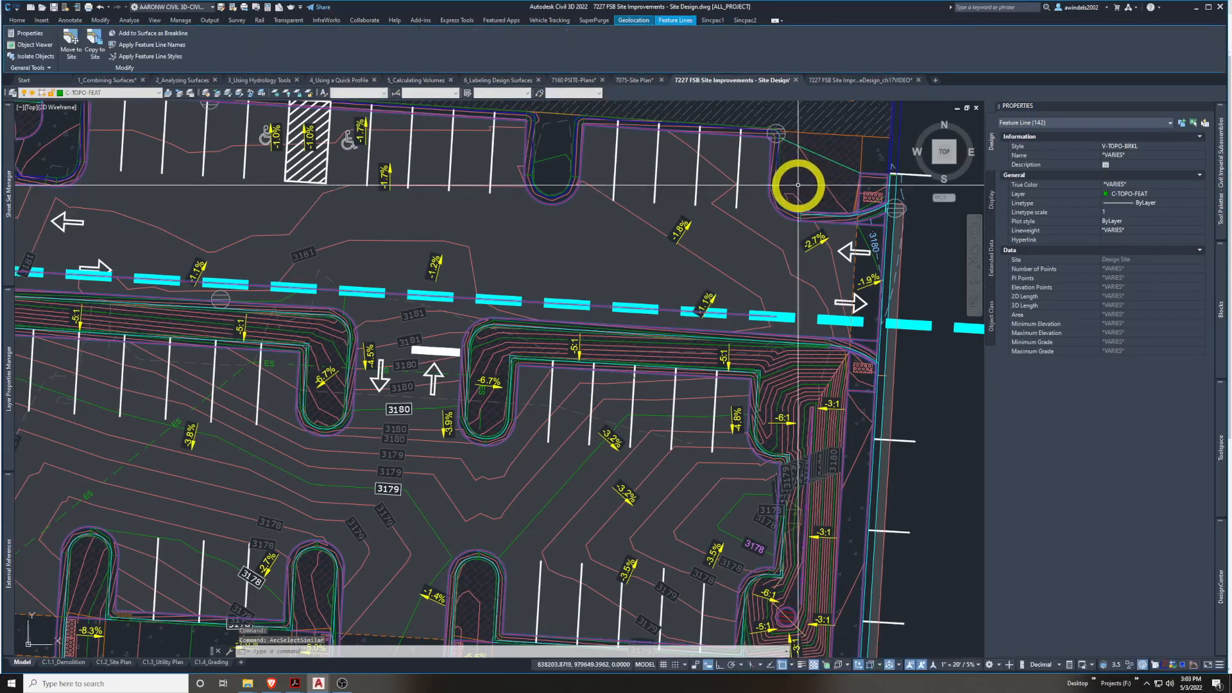
click(779, 187)
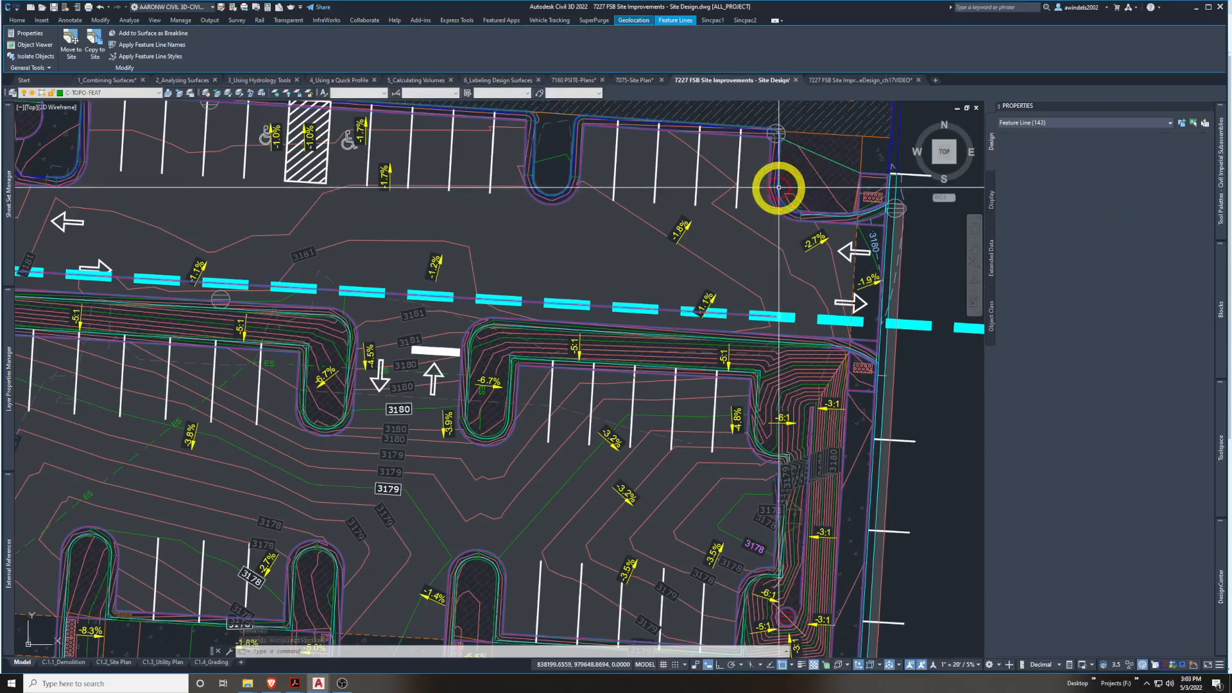
right_click(779, 188)
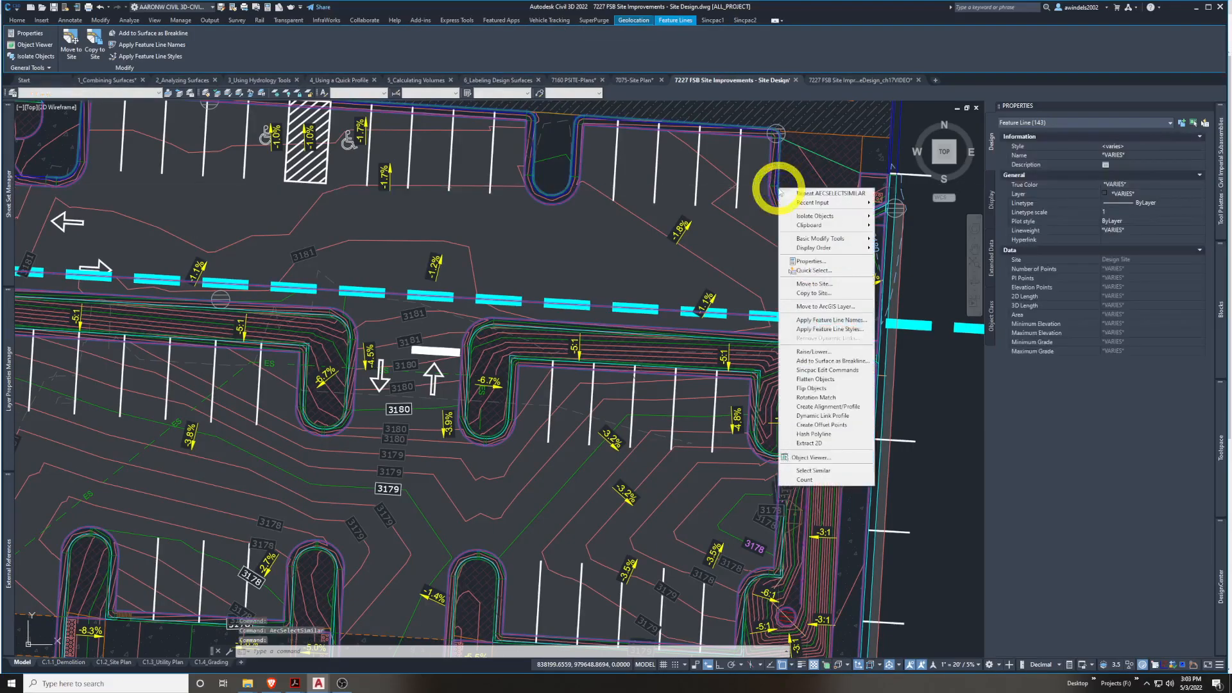
click(837, 472)
click(1072, 124)
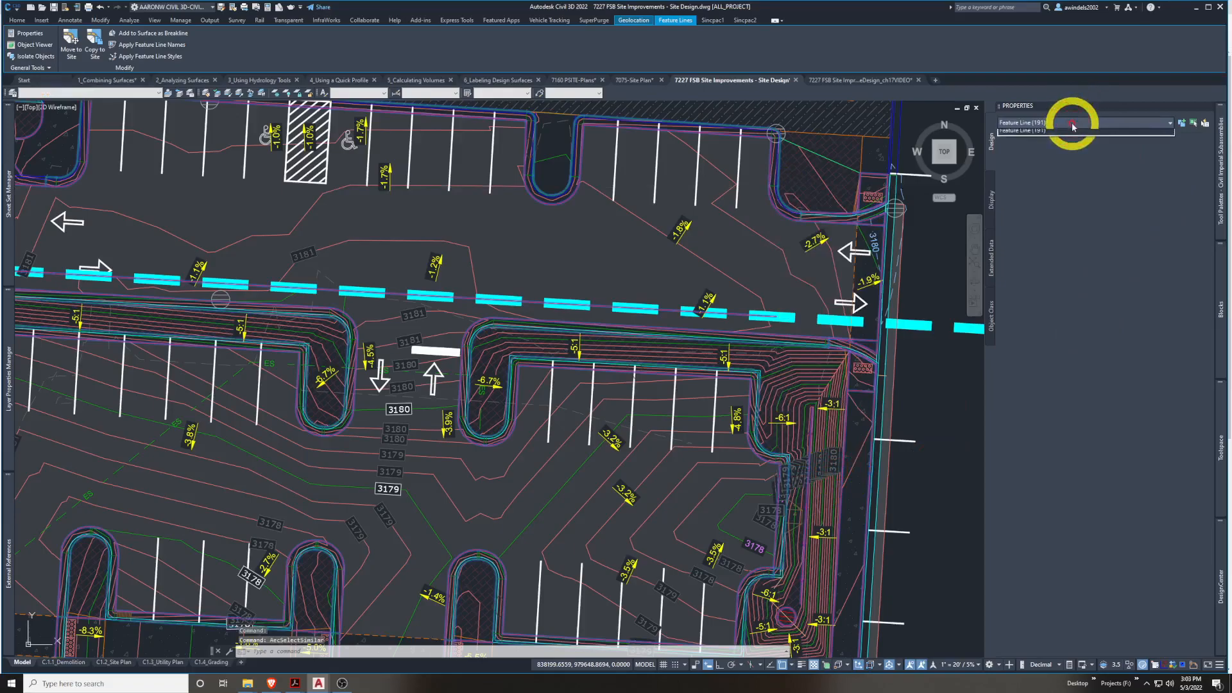
key(Escape)
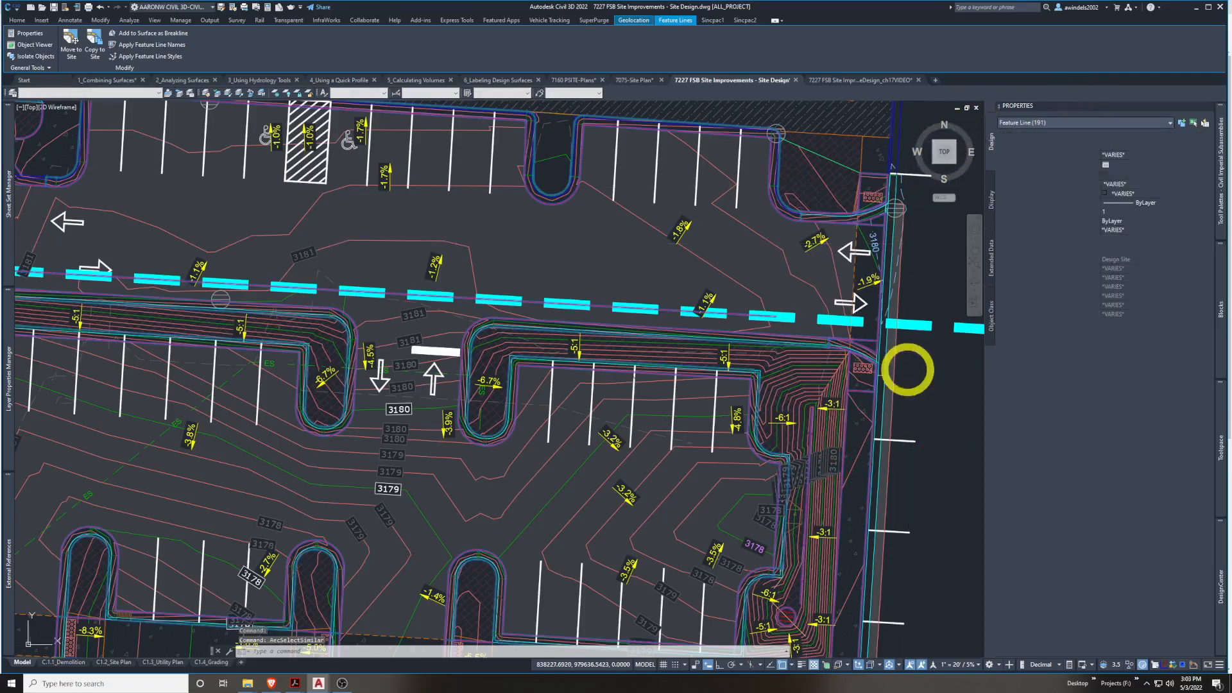
View the whole site's contours, then switch to Adobe Acrobat and show the 7227 FSB Site Improvements PDF
scroll(927, 380, down, 6)
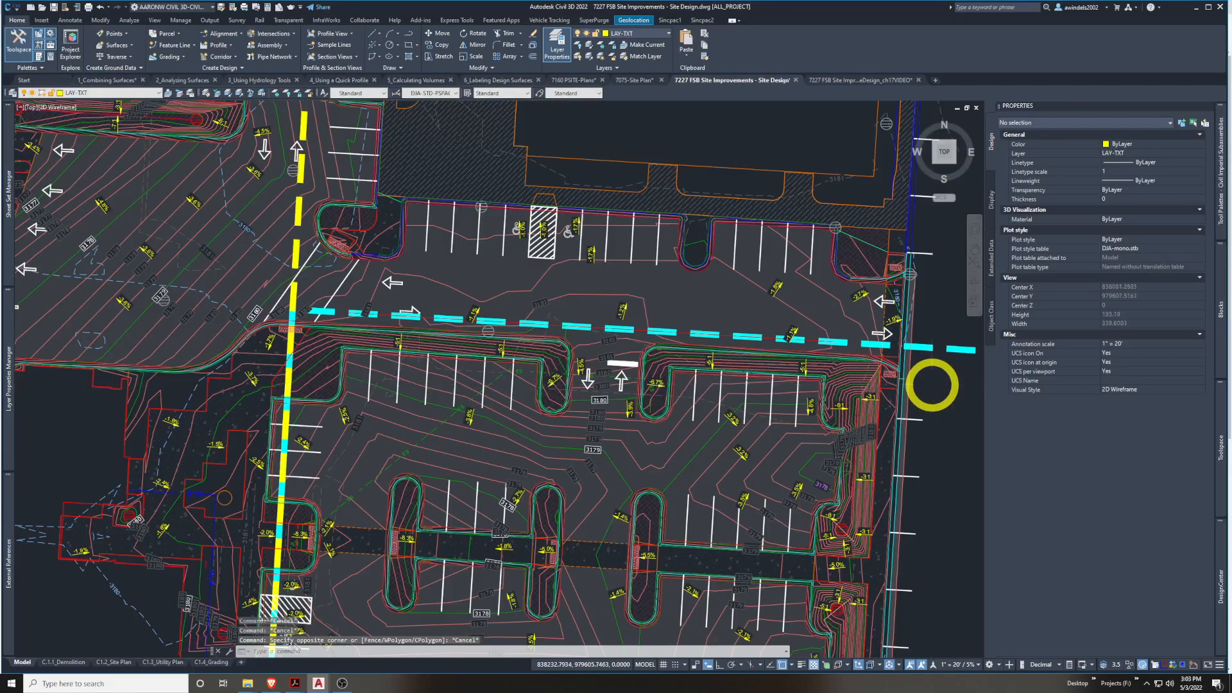
scroll(895, 366, down, 3)
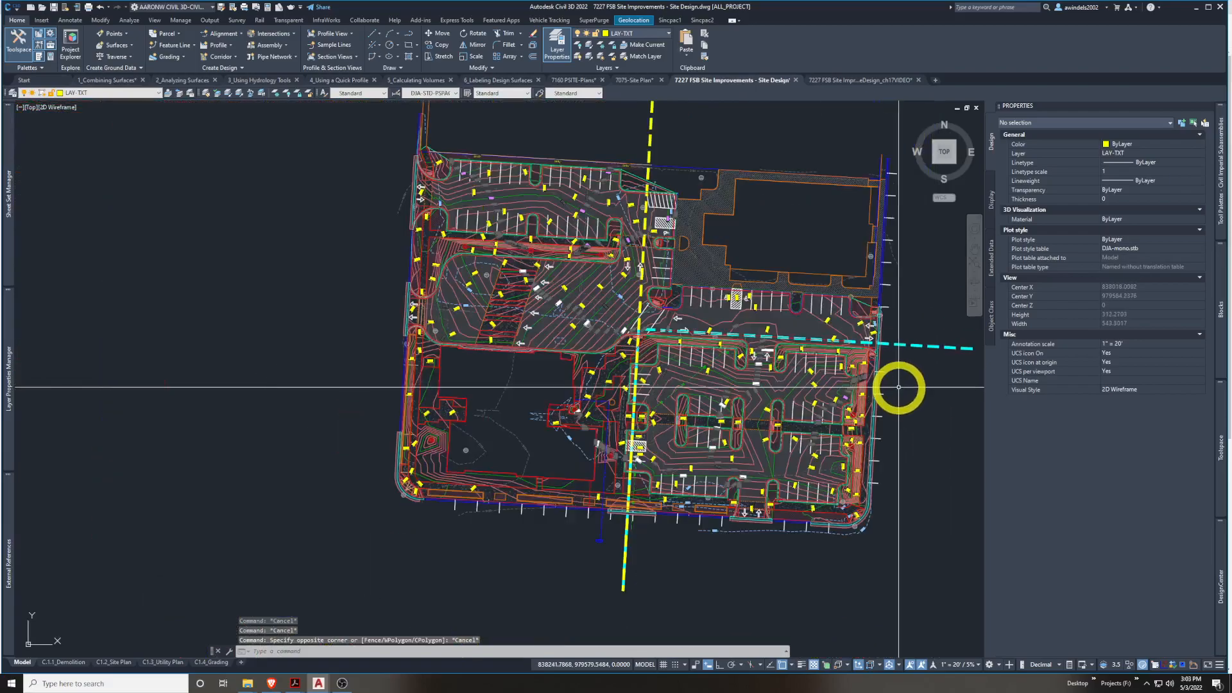
scroll(758, 296, up, 5)
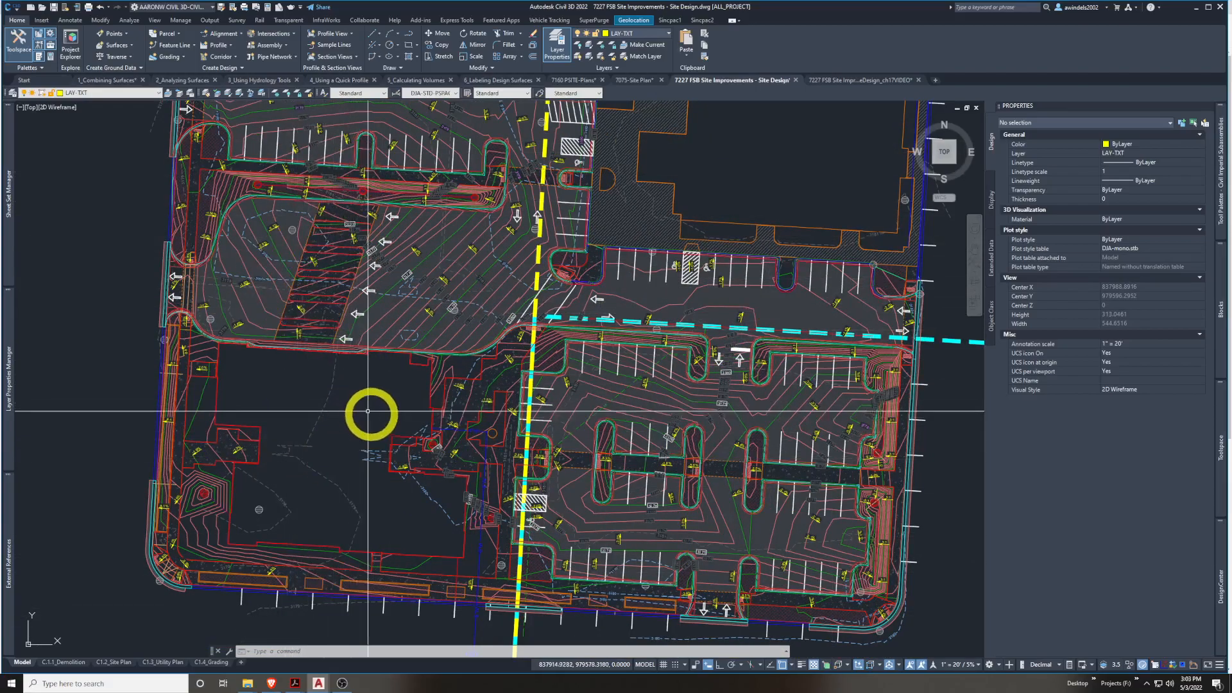
mouse_move(361, 400)
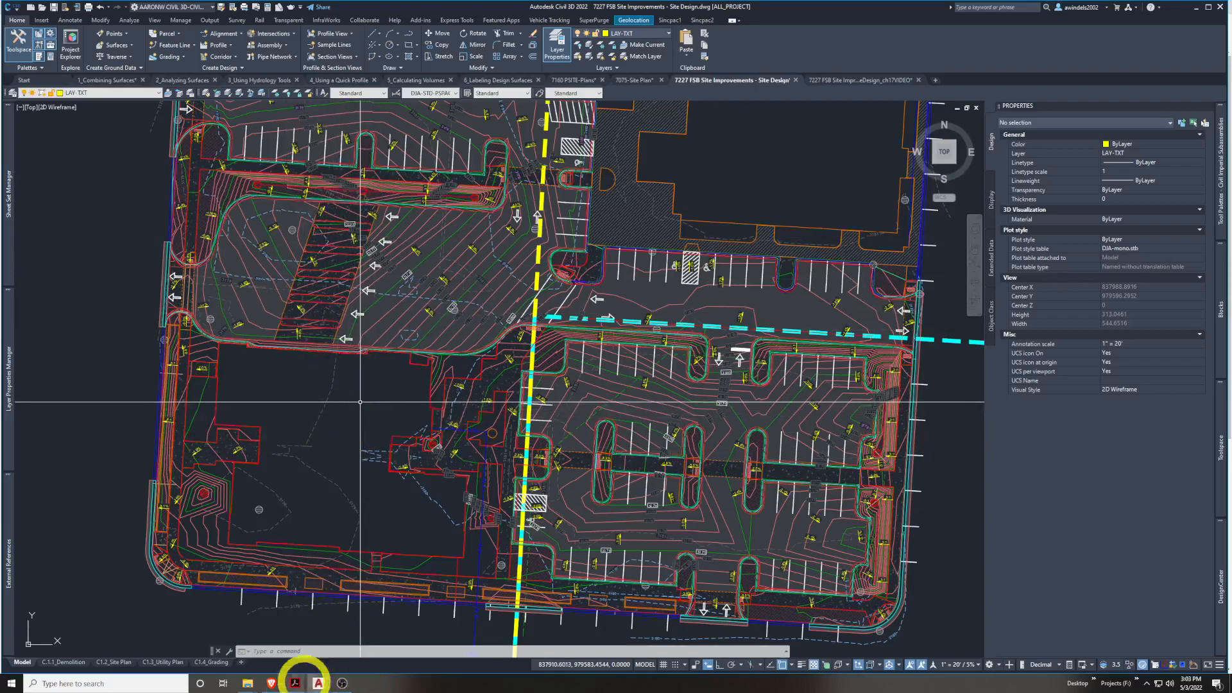
click(294, 679)
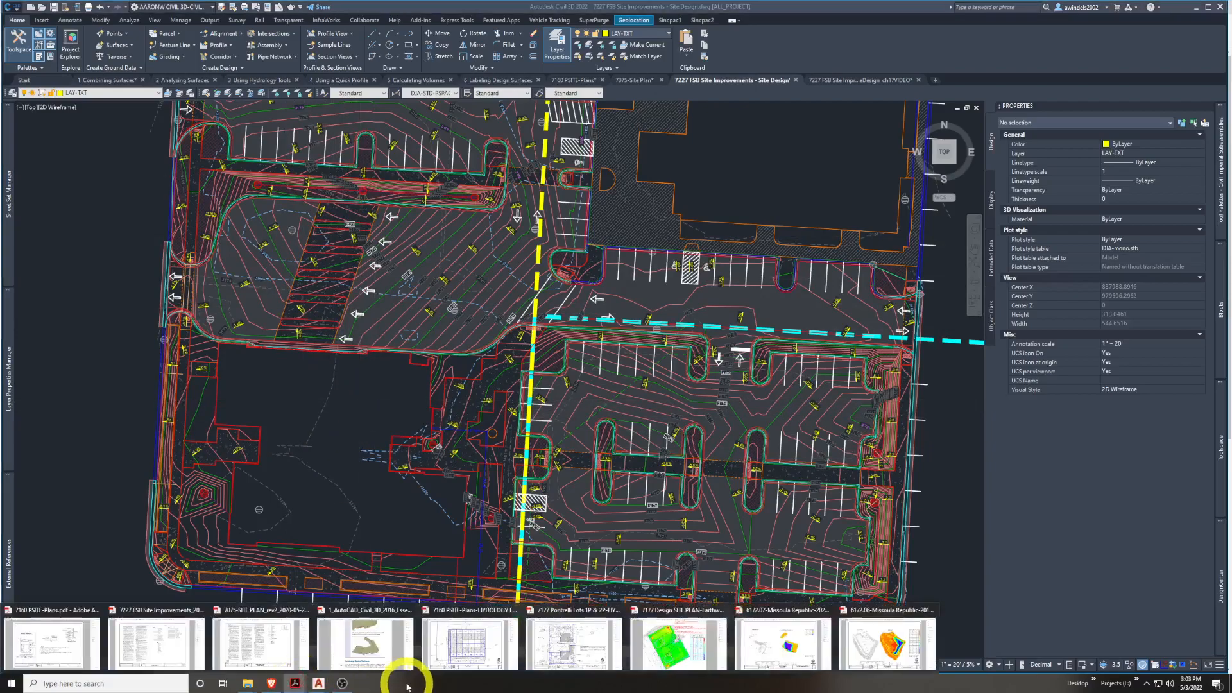
click(162, 650)
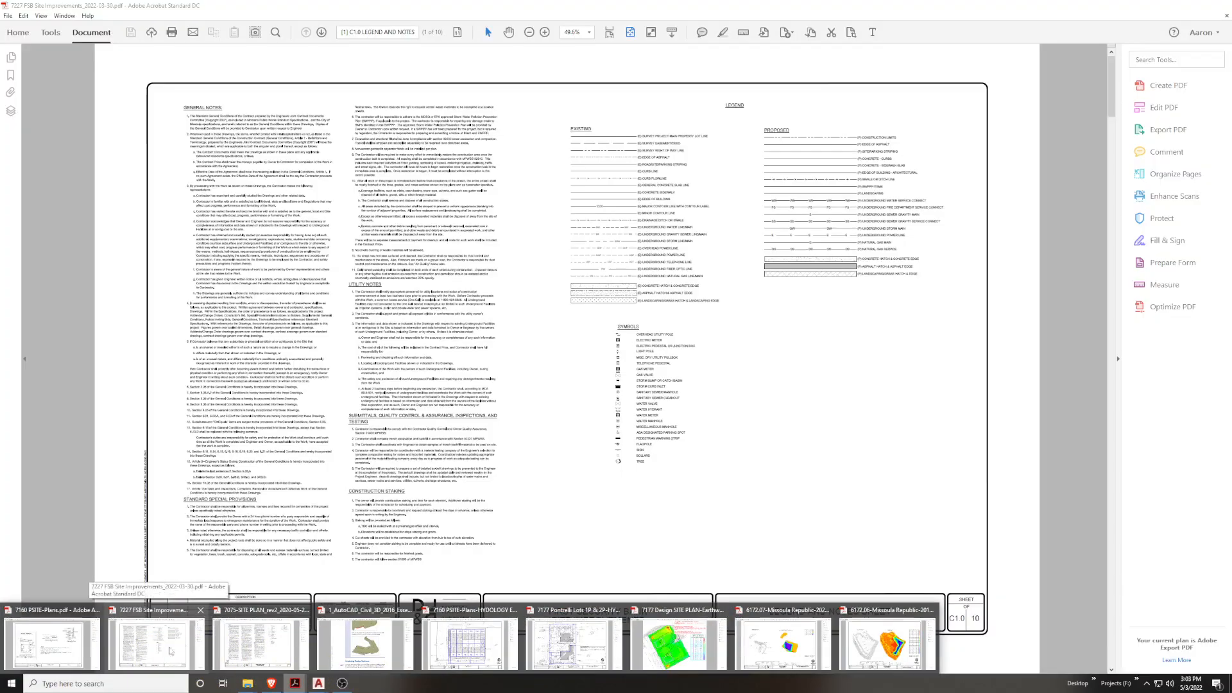
click(148, 642)
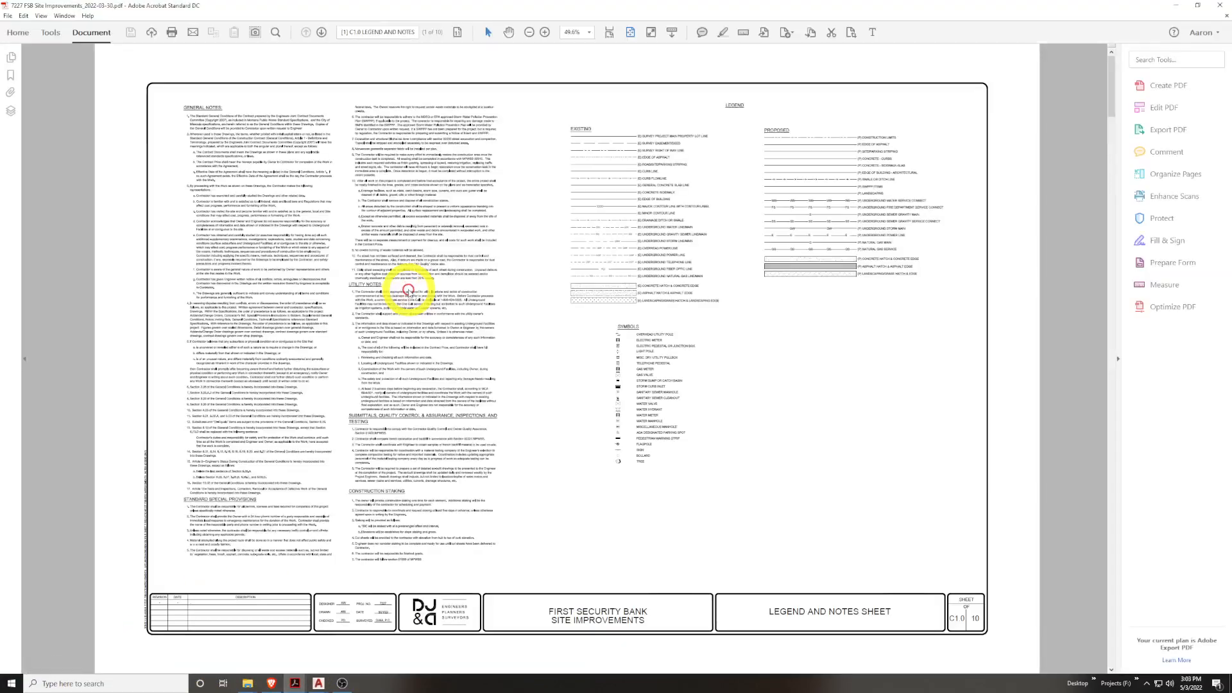
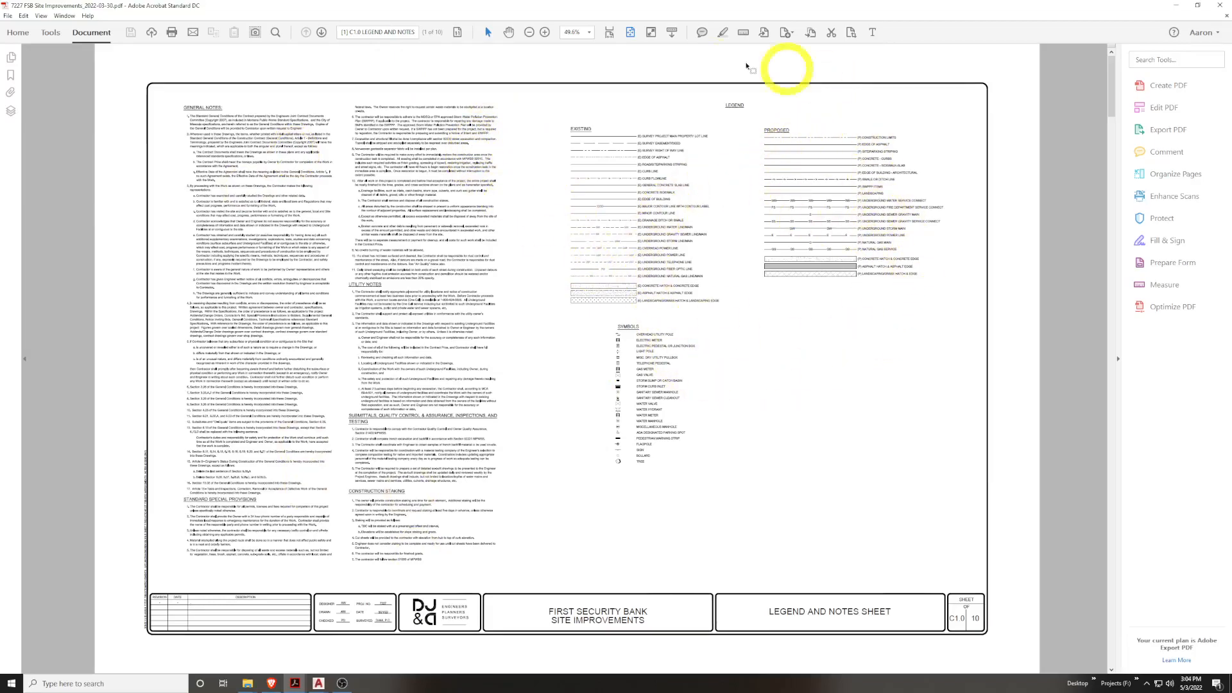
Examine the Demolition Plan sheet C1.1, including the northwestern corner of the site
scroll(688, 246, down, 1)
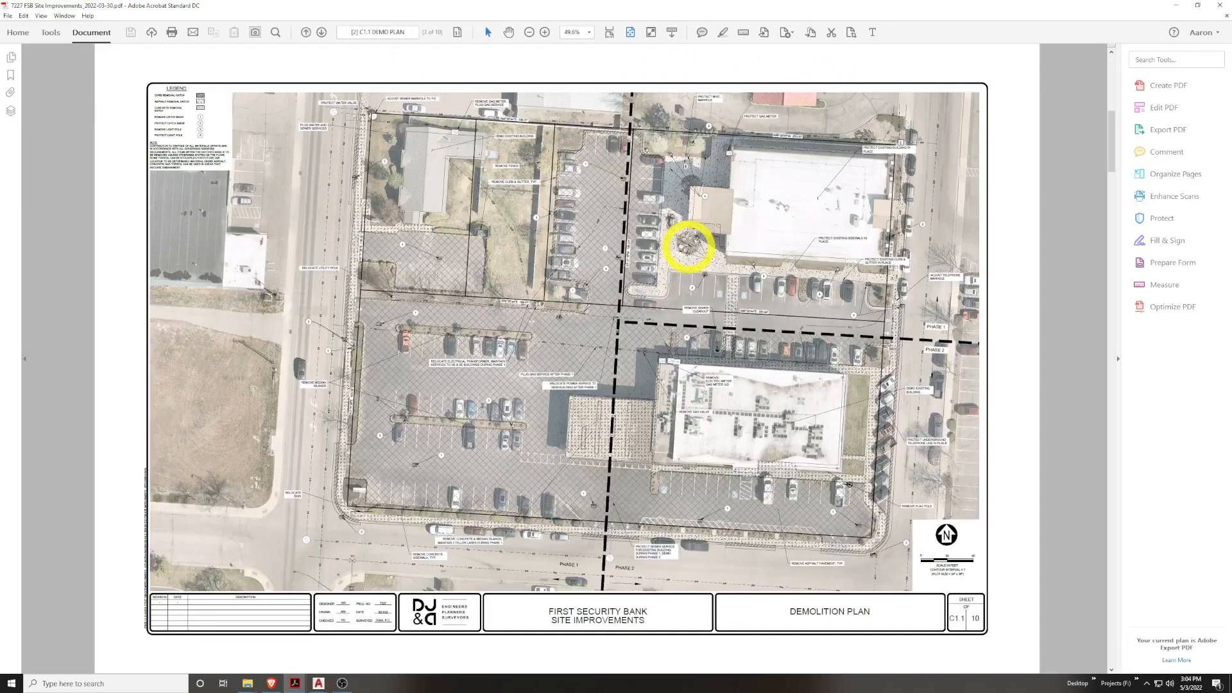
ctrl+scroll(344, 162, up, 1)
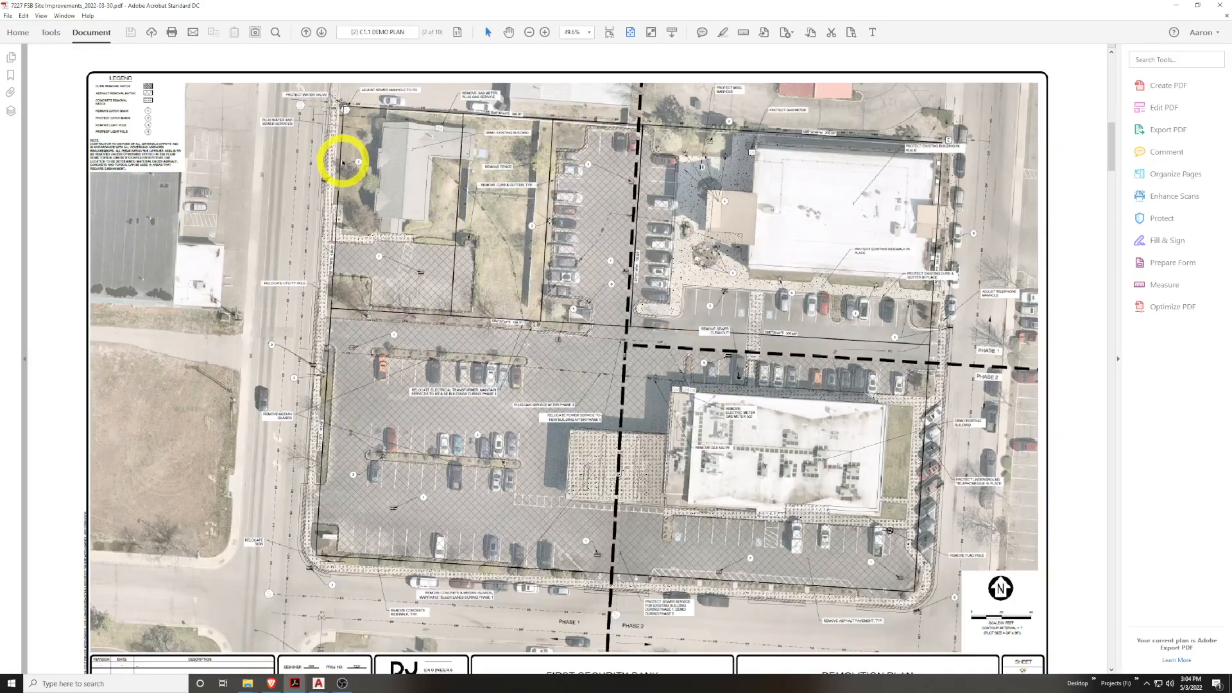
ctrl+scroll(343, 172, up, 1)
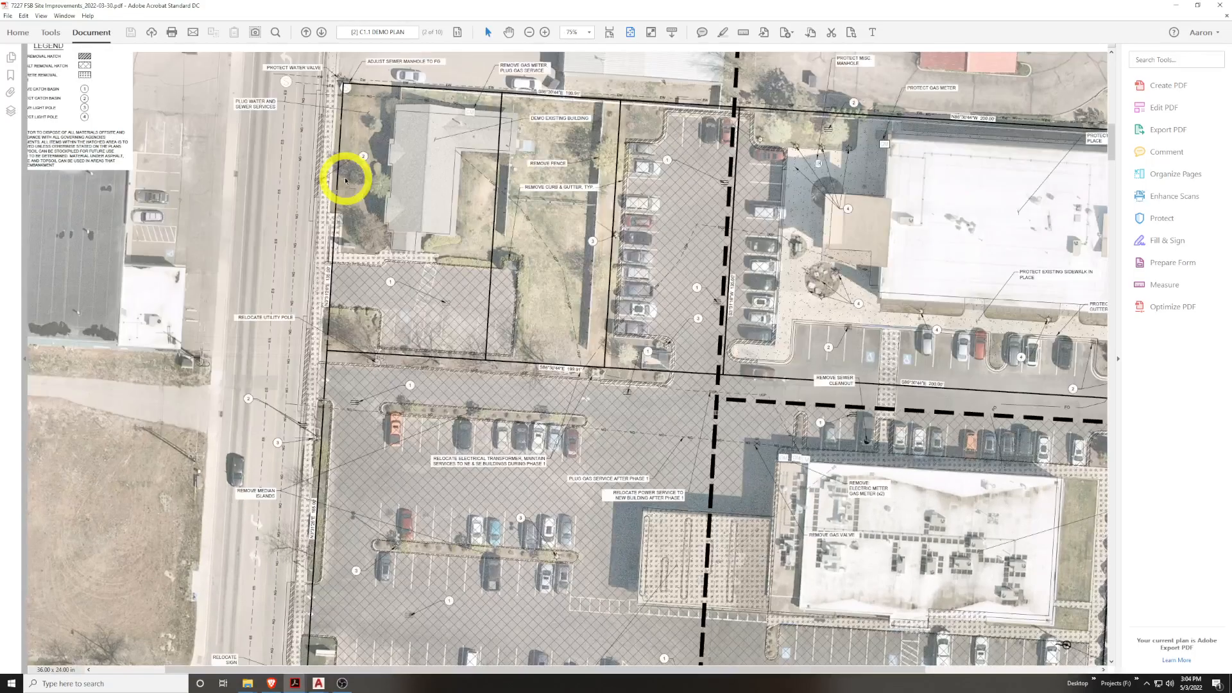
ctrl+scroll(343, 179, down, 1)
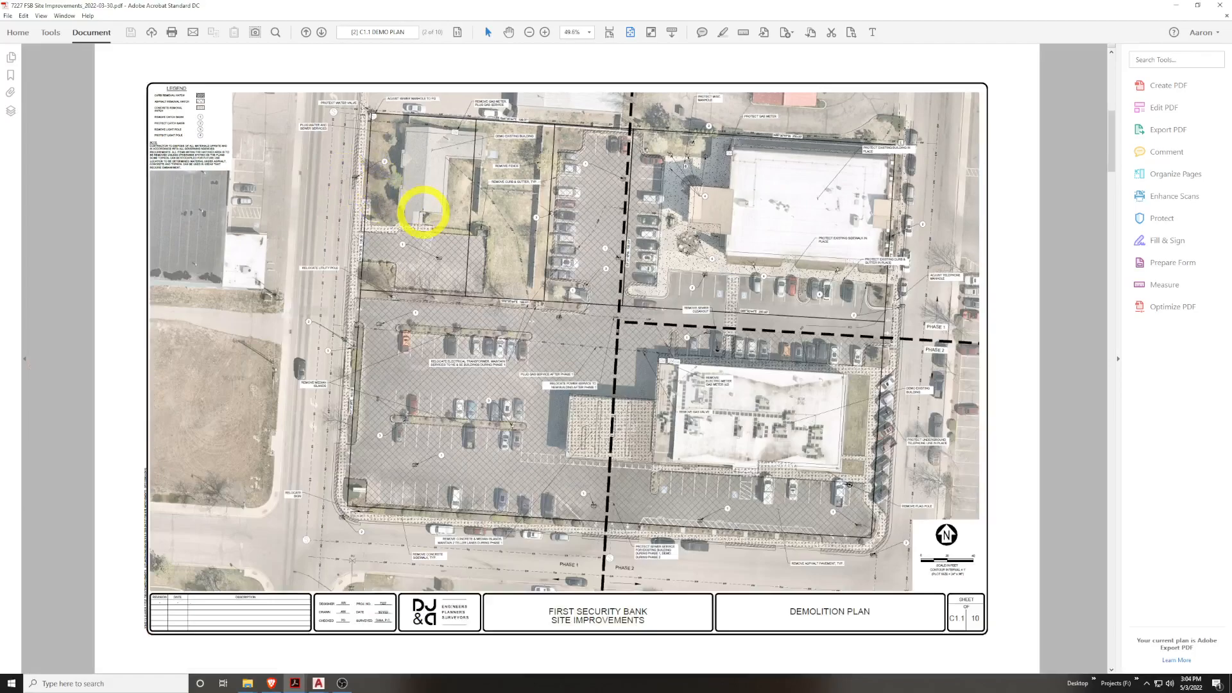
Examine the Site Plan sheet C1.2, from the dimensioned northern parking area to the new building and the full sheet
scroll(422, 209, down, 1)
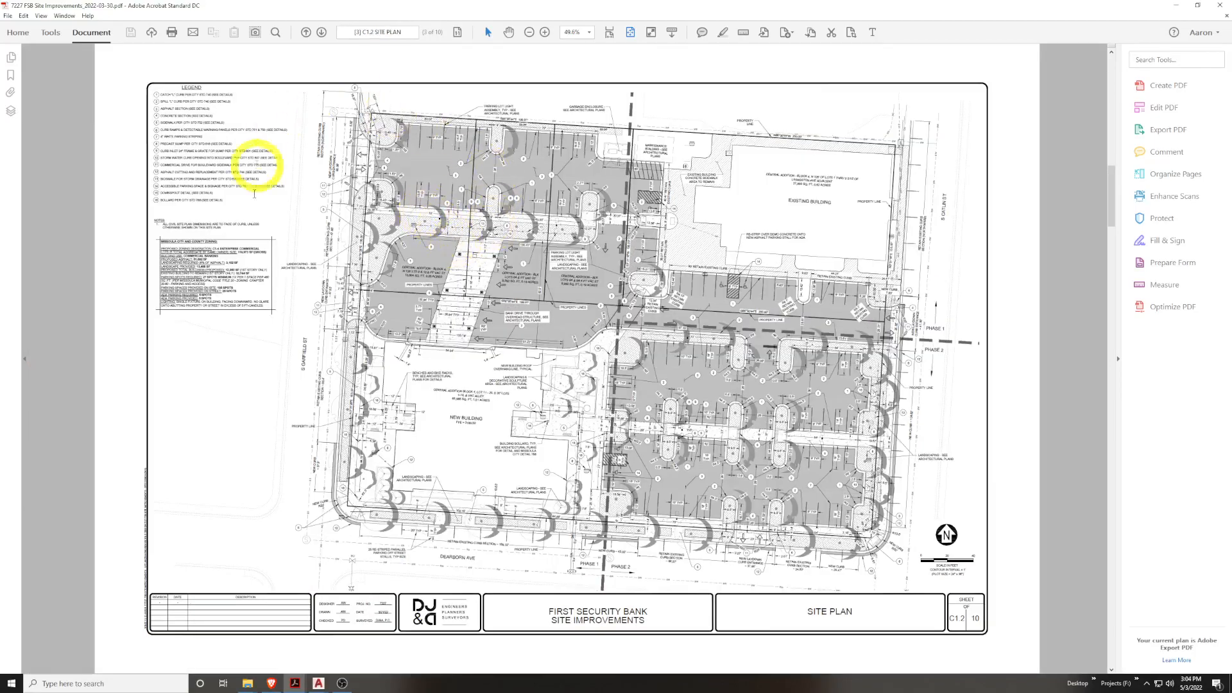
ctrl+scroll(523, 197, up, 1)
ctrl+scroll(521, 197, up, 4)
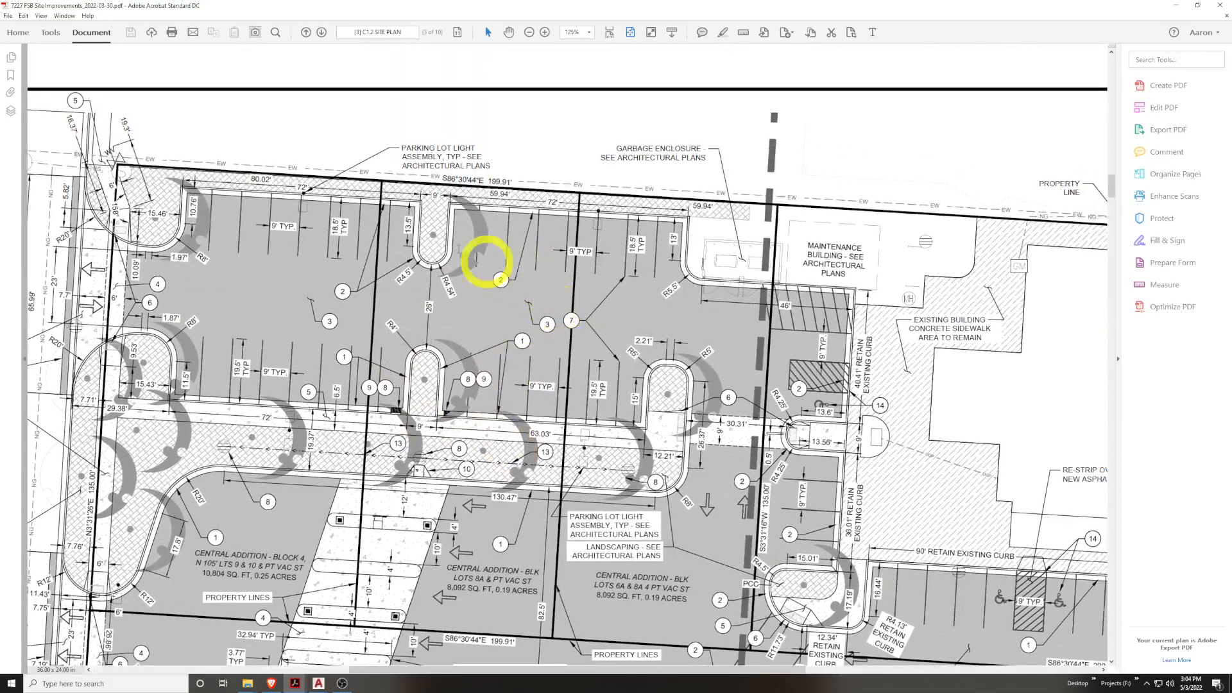
middle_drag(430, 329, 550, 424)
ctrl+scroll(636, 464, down, 1)
ctrl+scroll(546, 425, down, 1)
ctrl+scroll(568, 434, down, 1)
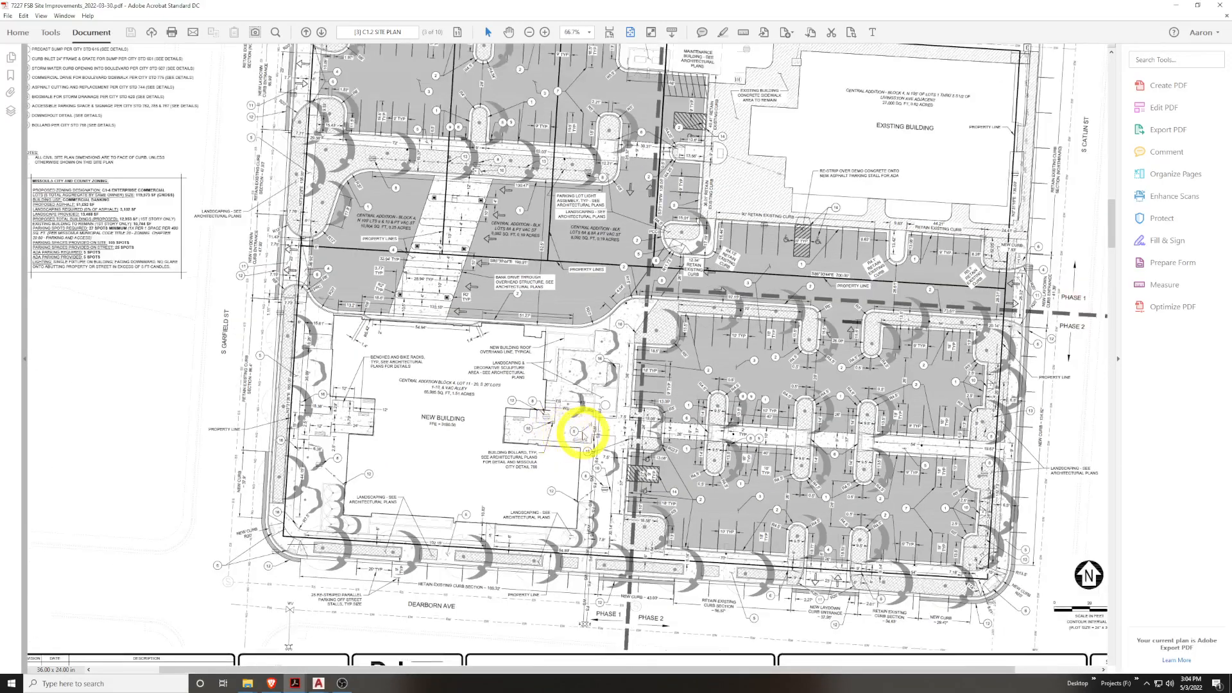
ctrl+scroll(582, 435, down, 1)
ctrl+scroll(582, 435, down, 1)
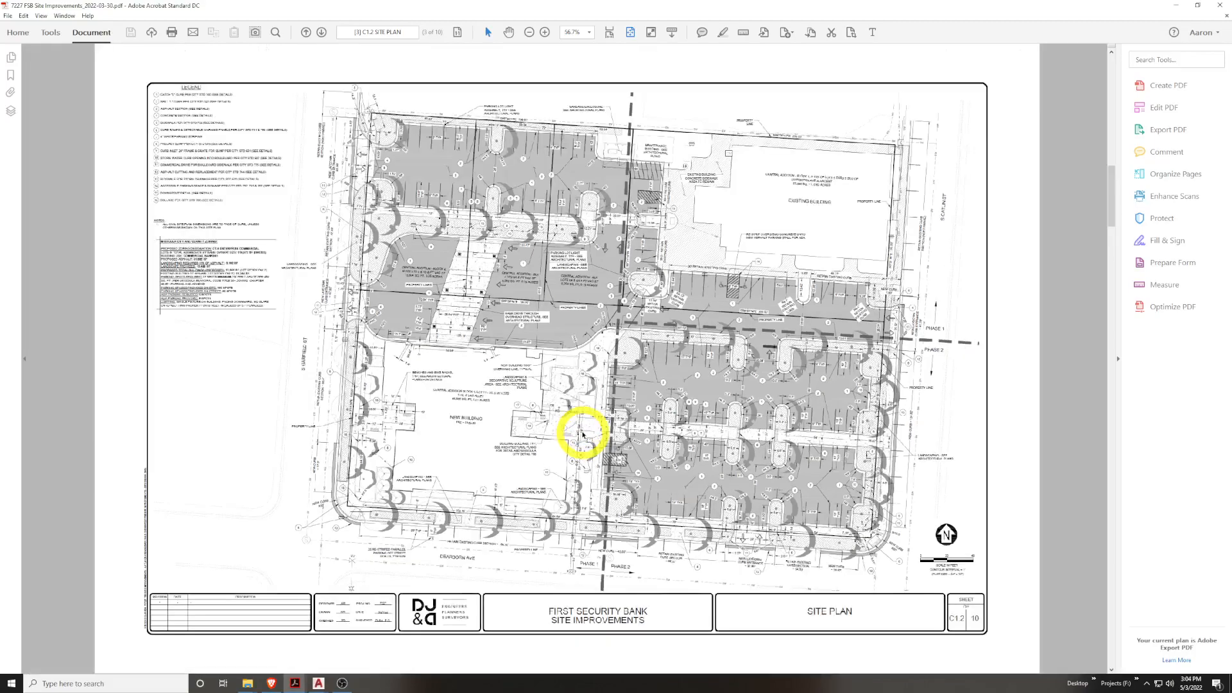
Examine the Utility Plan sheet C1.3, following the sewer, domestic water and fire services between Dearborn Ave and the new building
scroll(582, 434, down, 2)
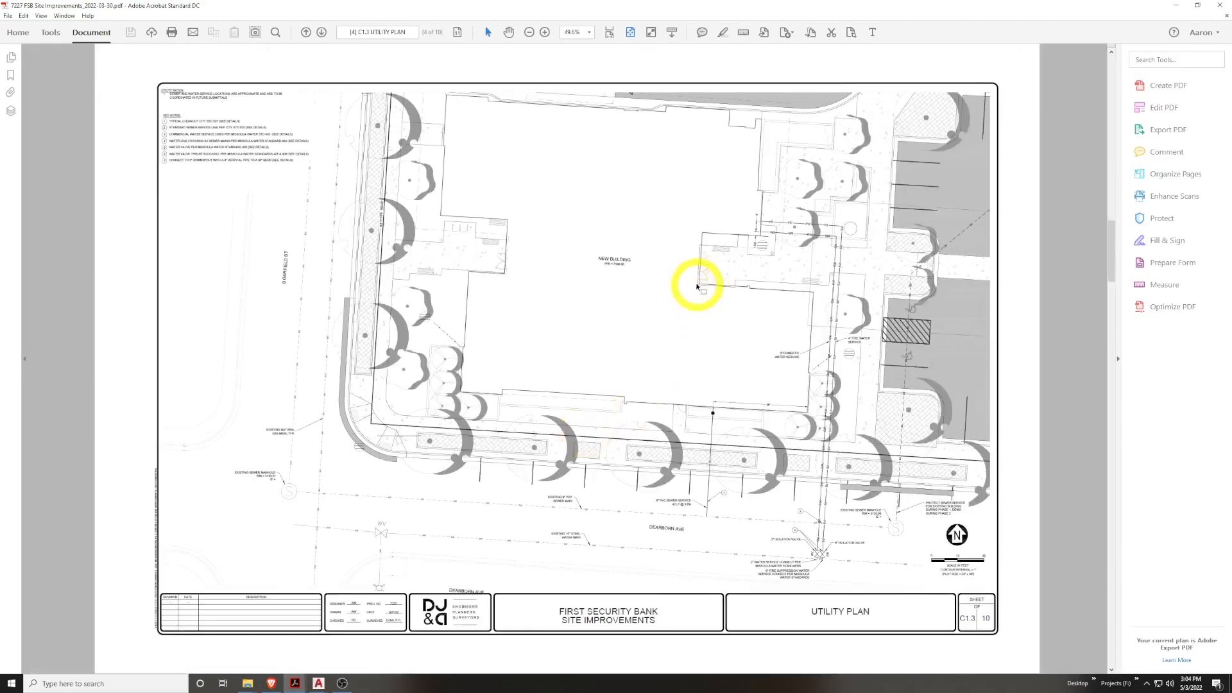
ctrl+scroll(802, 347, up, 2)
ctrl+scroll(931, 613, up, 3)
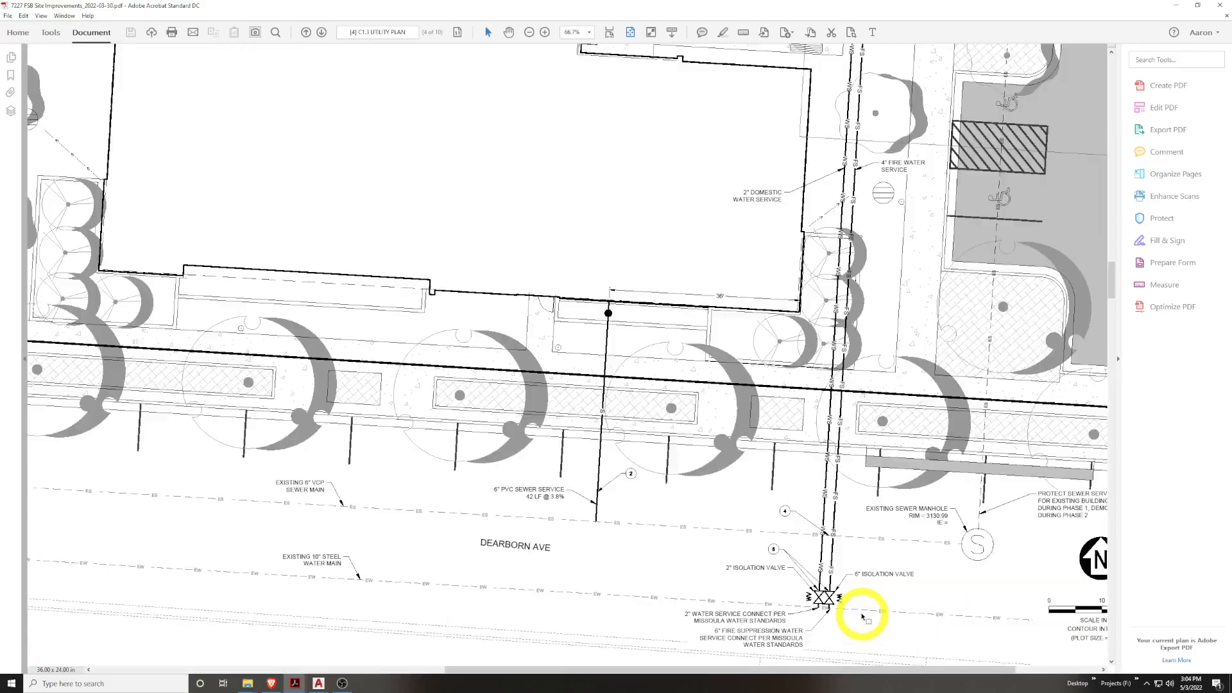
ctrl+scroll(927, 429, down, 3)
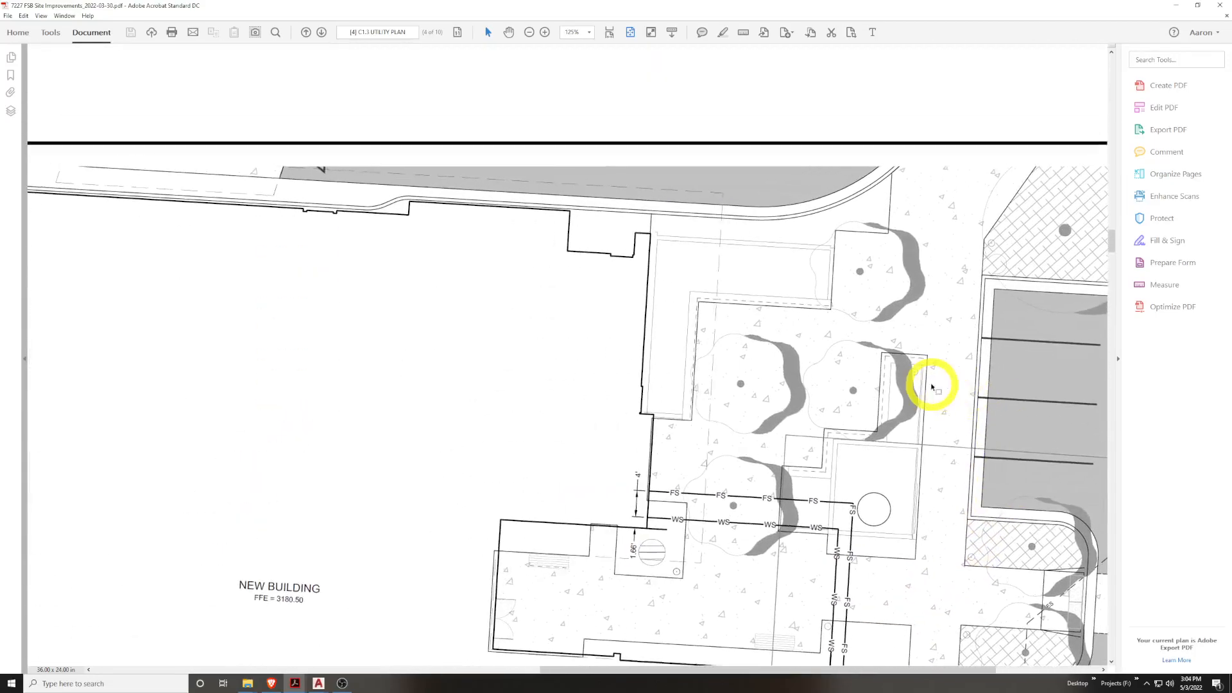
ctrl+scroll(819, 381, down, 2)
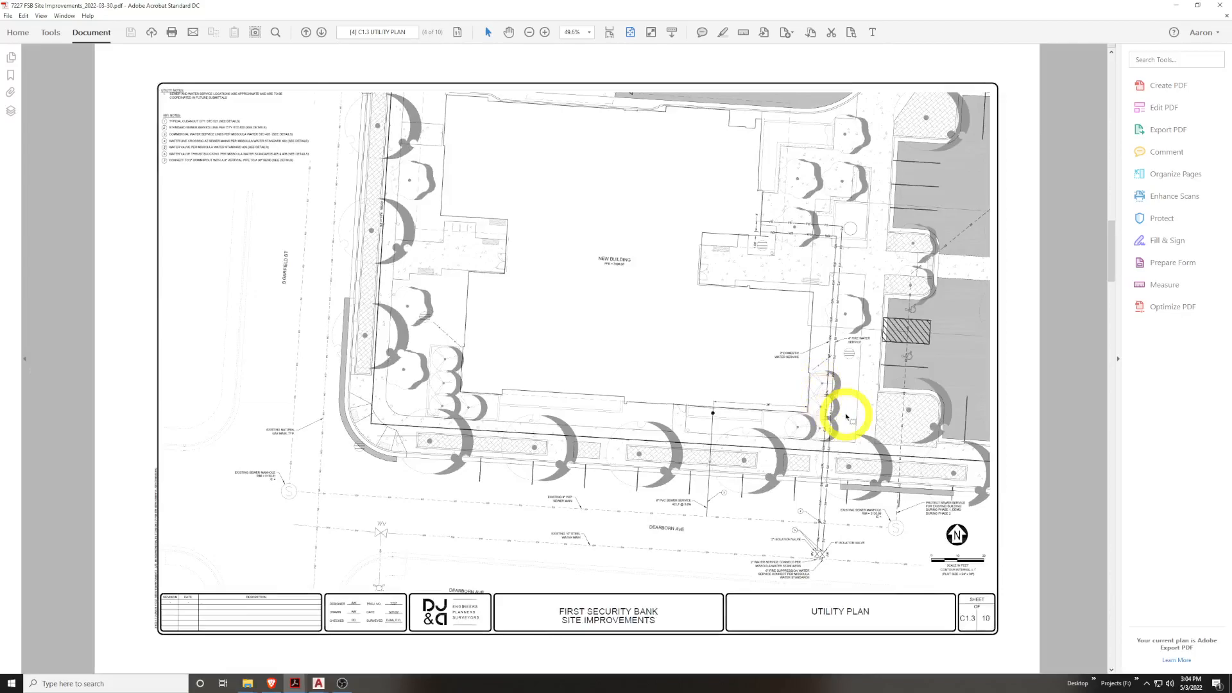
Examine the Grading & Drainage Plan sheet C1.4, covering spot elevations, slopes and grade breaks from the eastern lot to the drive-through area
scroll(846, 416, down, 1)
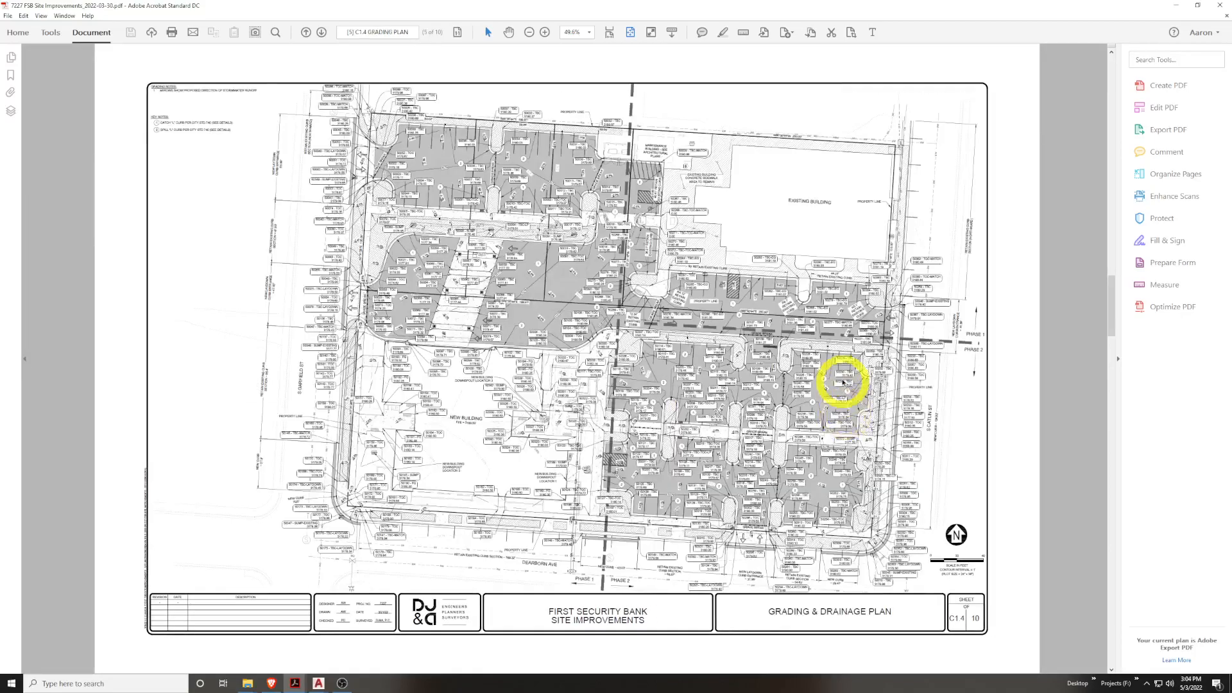
ctrl+scroll(792, 353, up, 4)
ctrl+scroll(792, 352, up, 3)
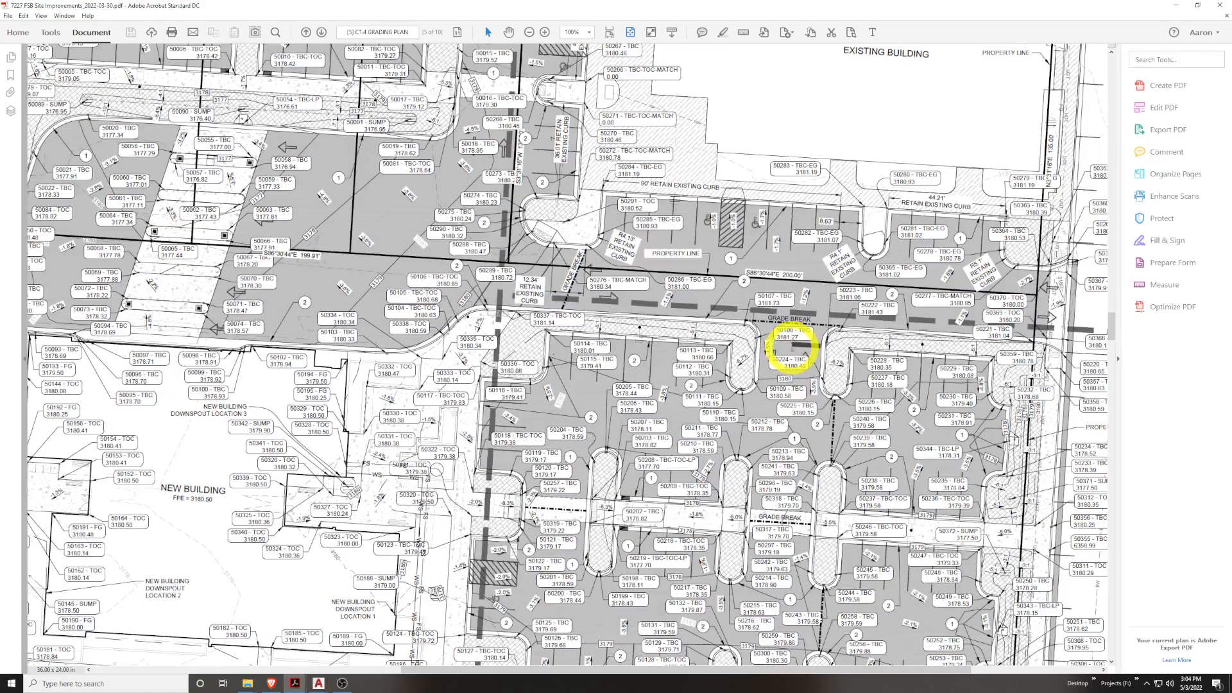
scroll(835, 369, down, 1)
ctrl+scroll(853, 433, up, 1)
ctrl+scroll(870, 451, down, 2)
ctrl+scroll(959, 516, up, 2)
ctrl+scroll(832, 423, down, 2)
ctrl+scroll(1001, 456, up, 2)
middle_drag(767, 454, 585, 361)
shift+scroll(585, 361, left, 10)
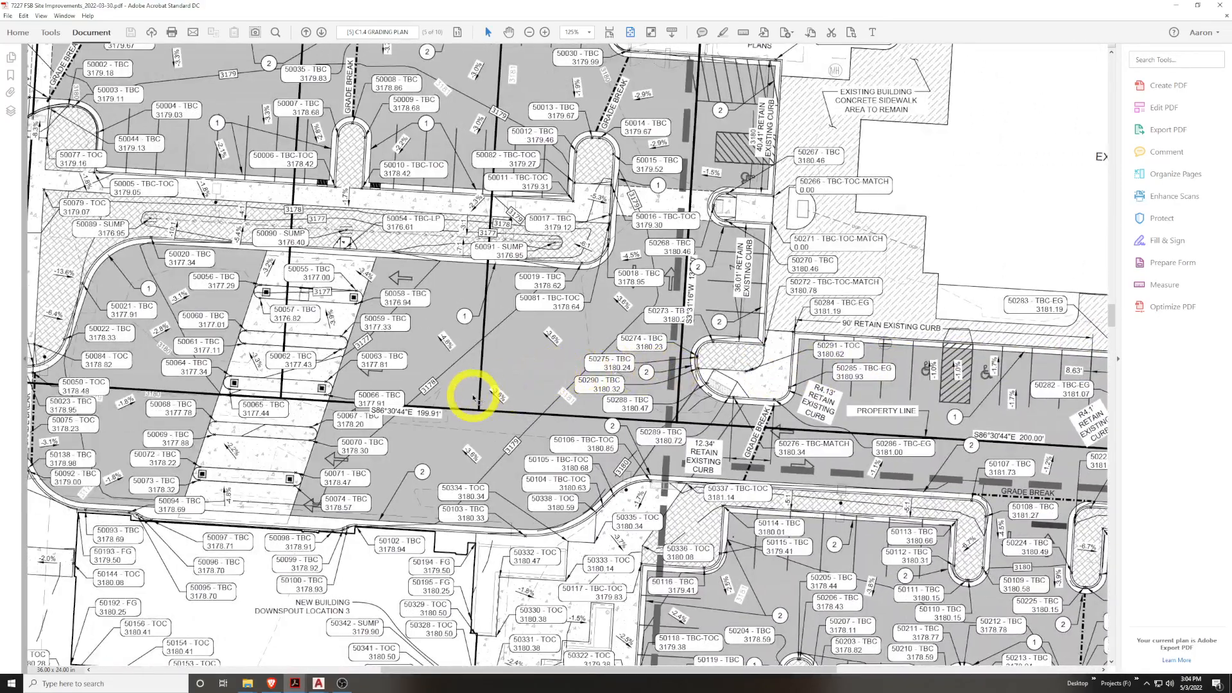
Examine the northern parking lot, retained curbs and eastern parking lot on the Grading & Drainage Plan, ending with the full sheet
scroll(513, 440, up, 5)
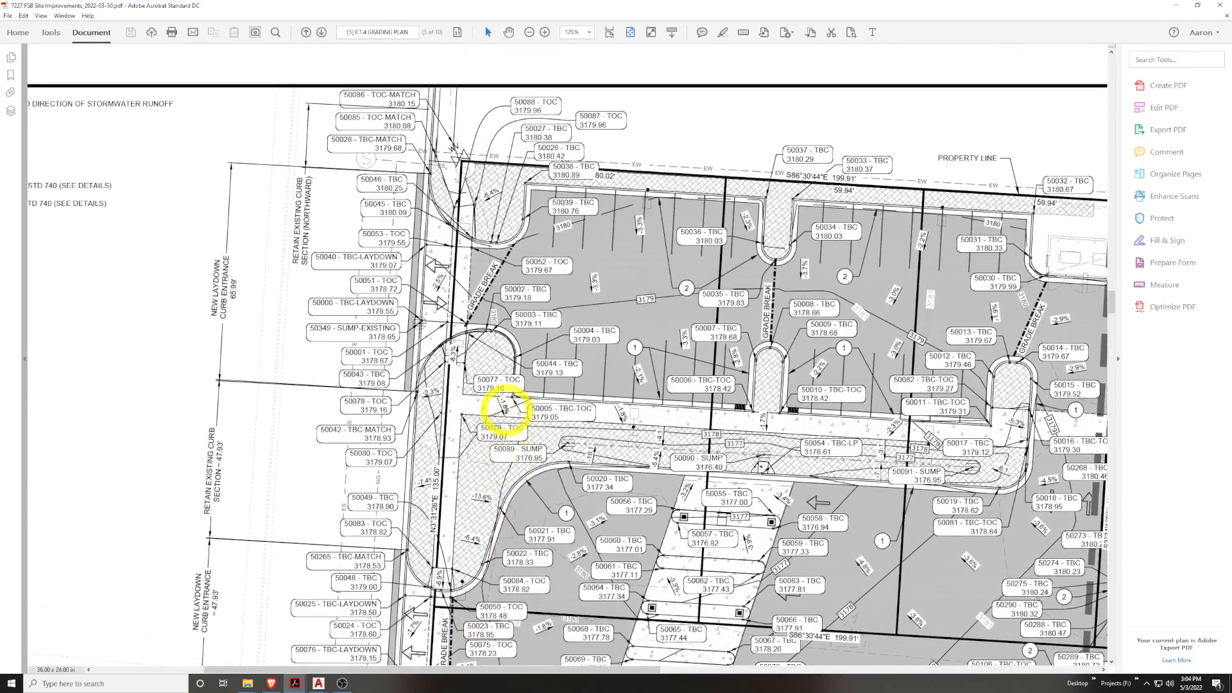
shift+scroll(525, 384, right, 8)
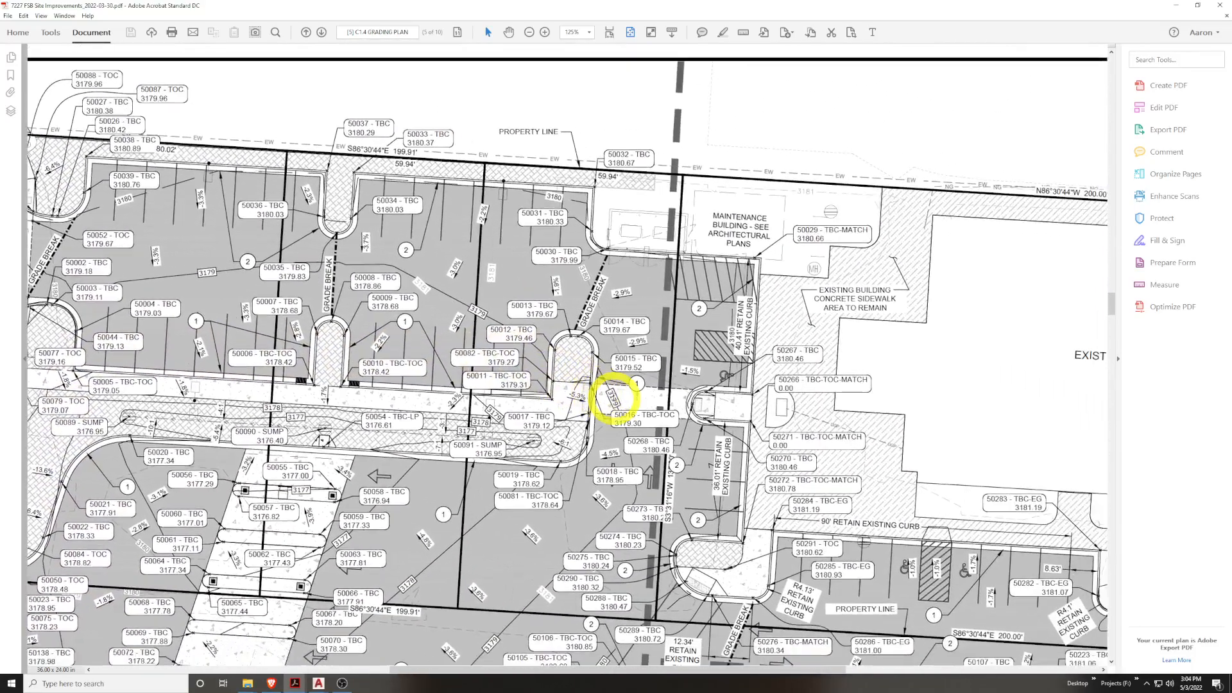
scroll(635, 402, down, 4)
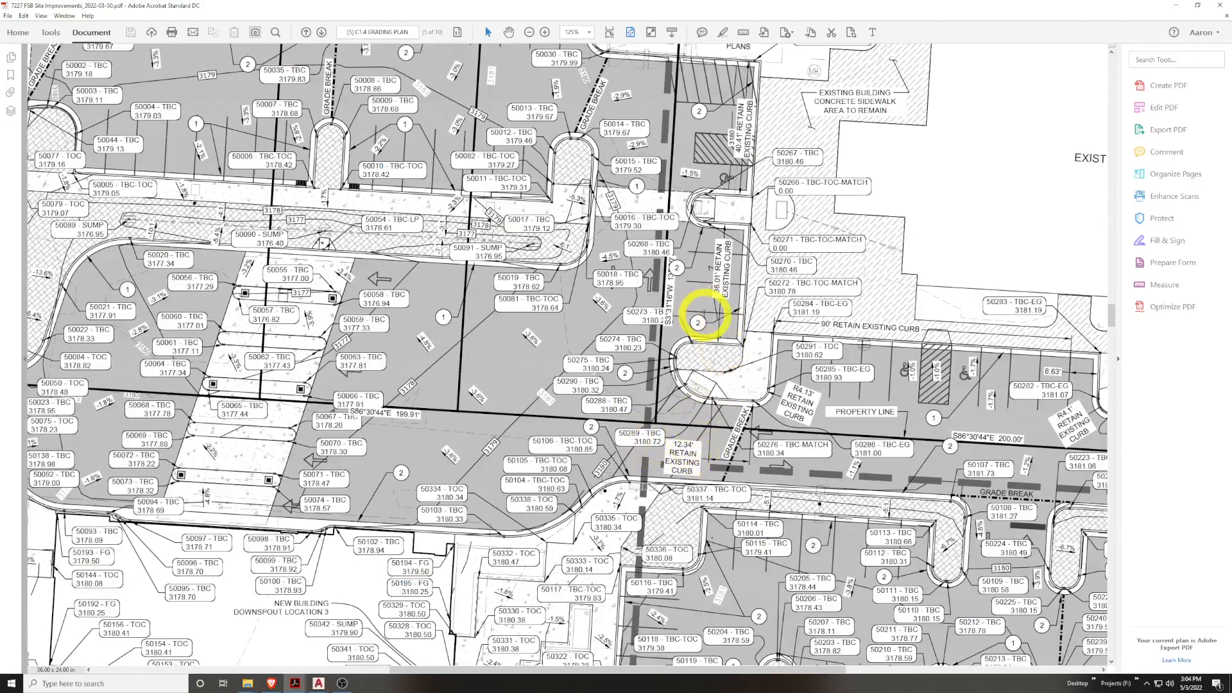
scroll(698, 322, down, 9)
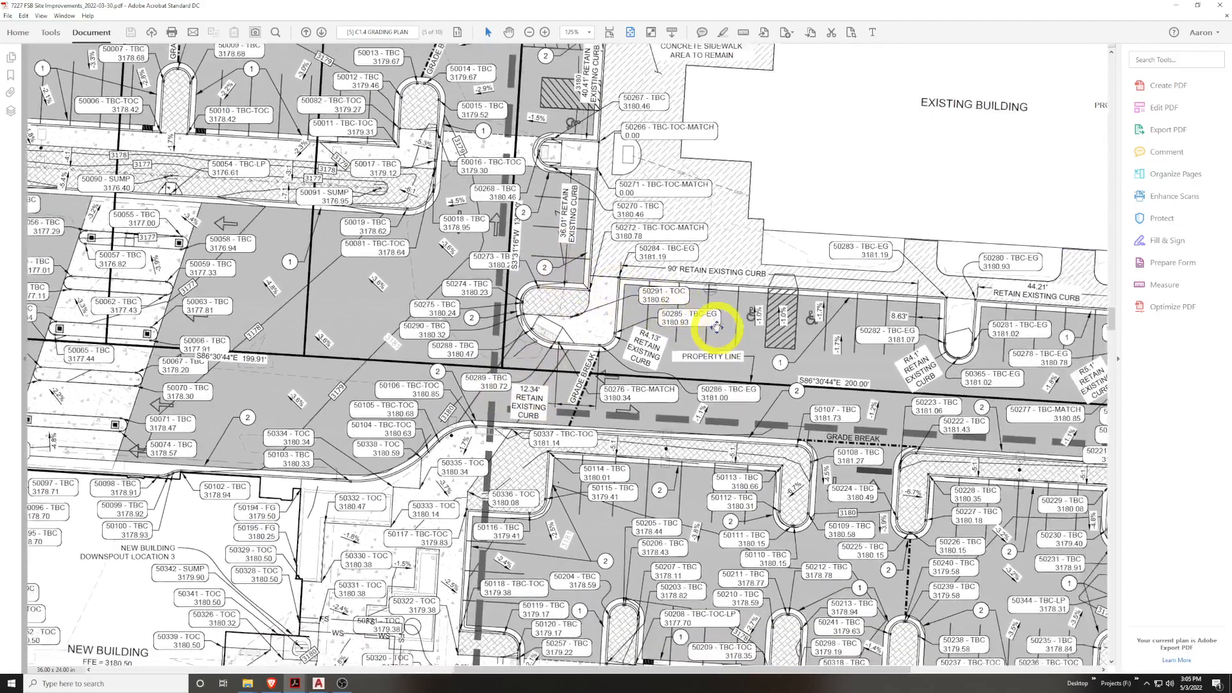
ctrl+scroll(697, 368, down, 3)
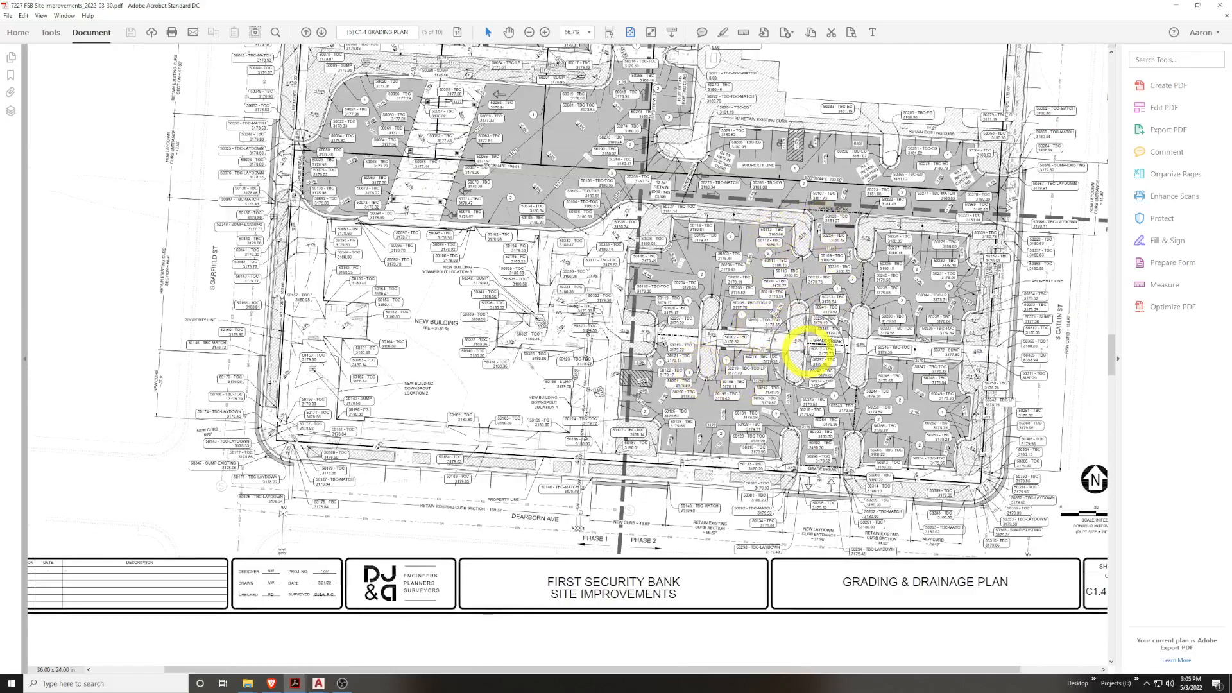
scroll(597, 324, up, 2)
ctrl+scroll(618, 325, down, 2)
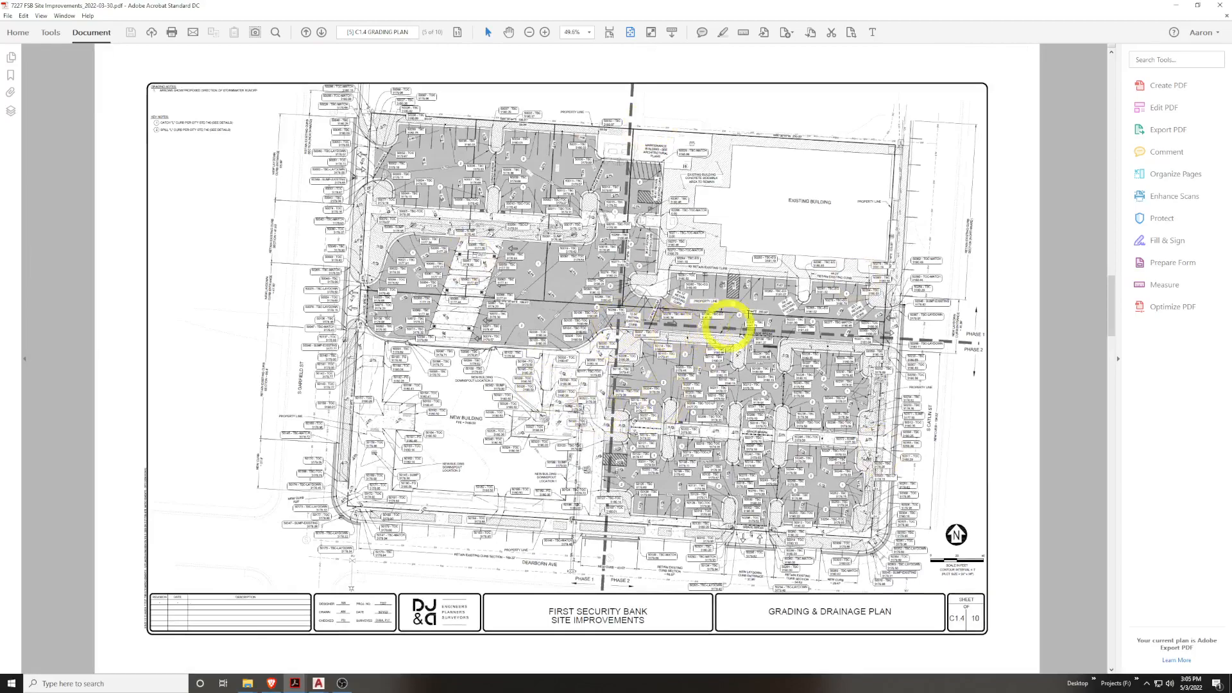
Review the Site Details sheets C2.1 through C2.4, including the concrete asphalt, concrete and temporary asphalt sections
scroll(745, 307, down, 2)
scroll(747, 308, down, 2)
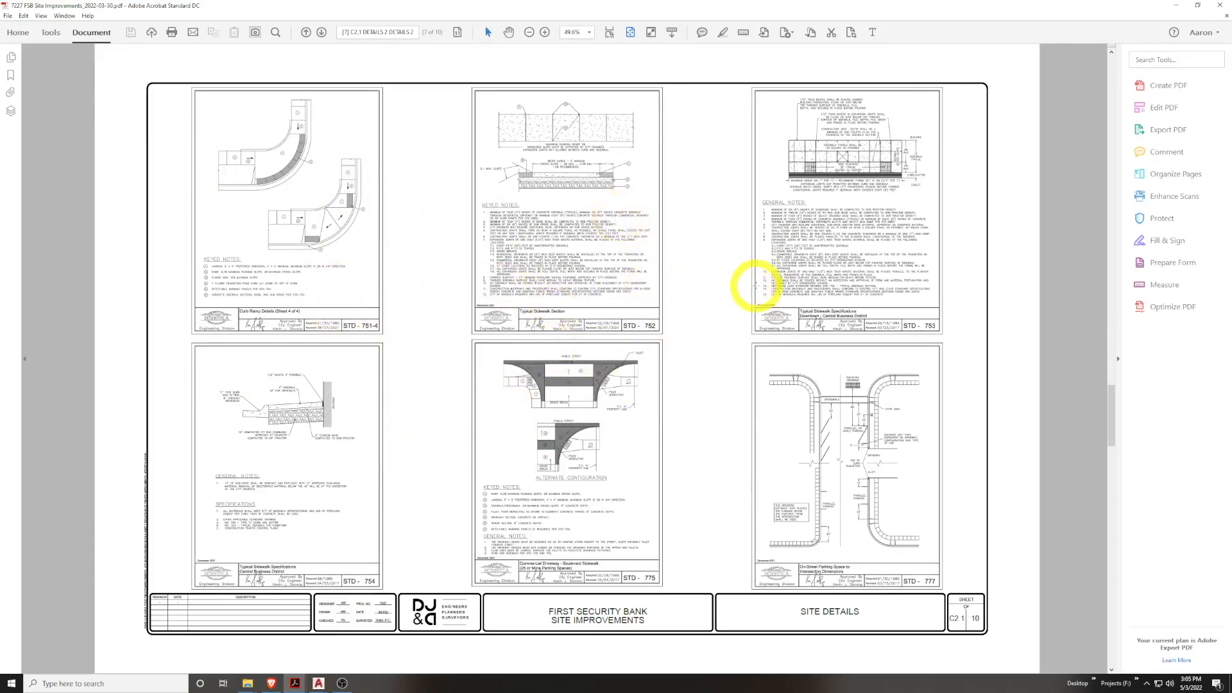
scroll(756, 283, down, 2)
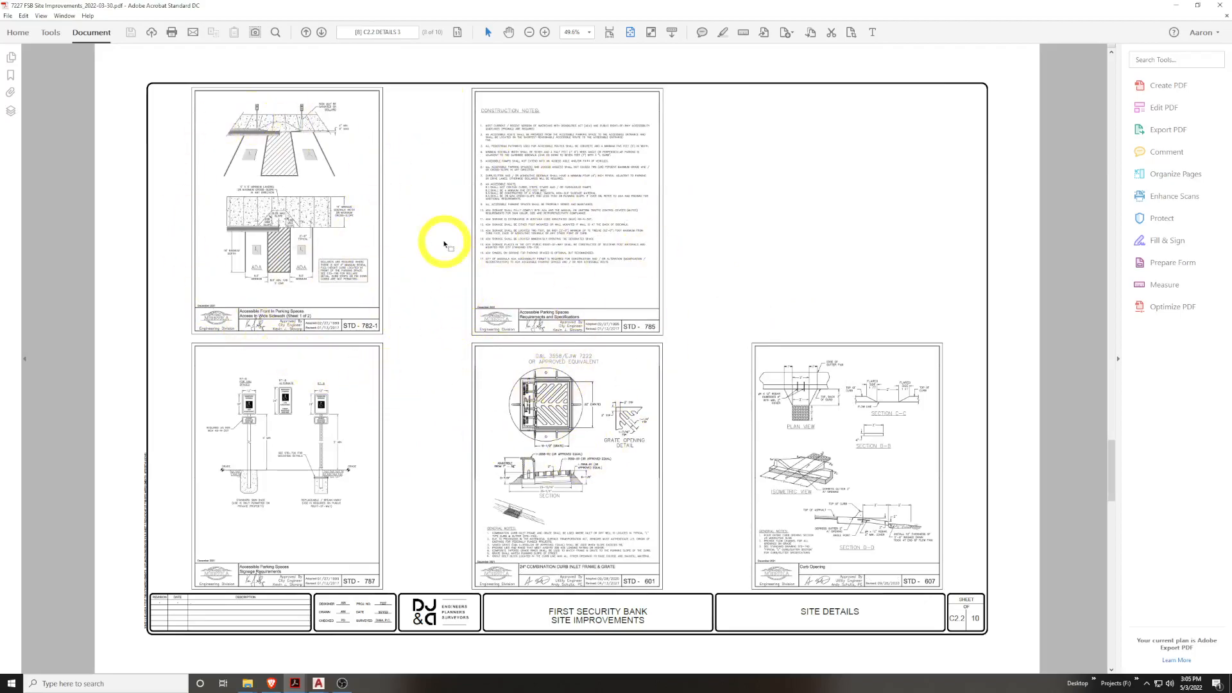
scroll(720, 306, down, 1)
scroll(648, 303, down, 1)
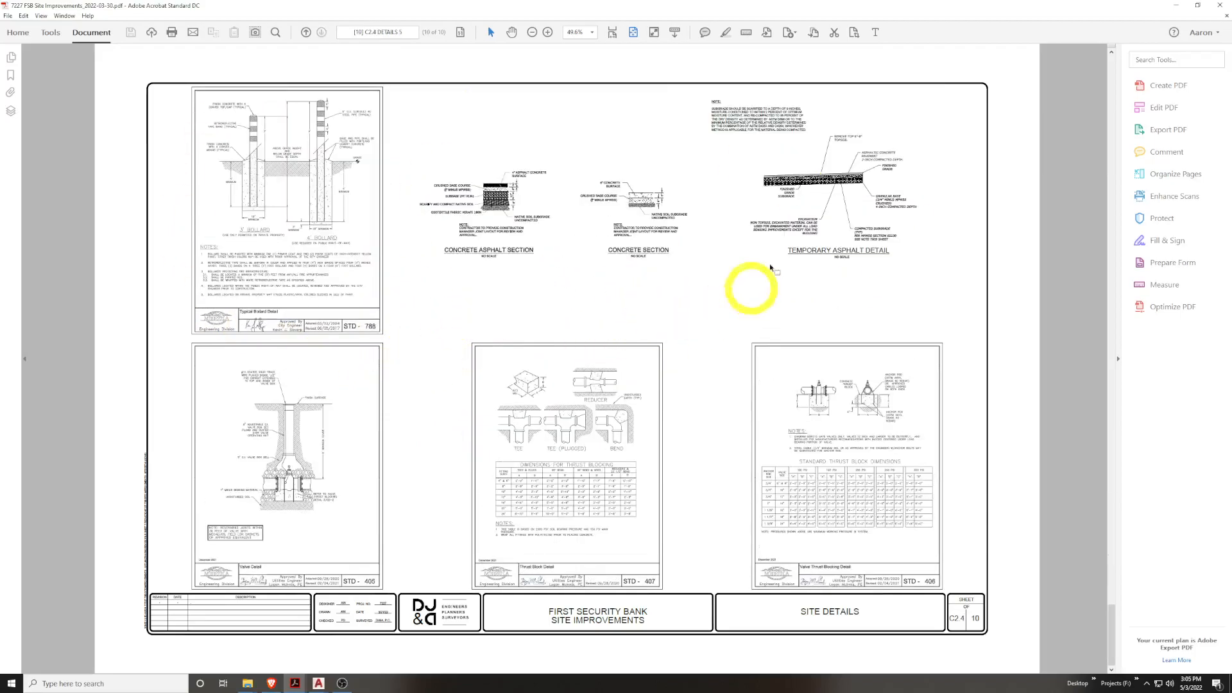
ctrl+scroll(811, 206, up, 3)
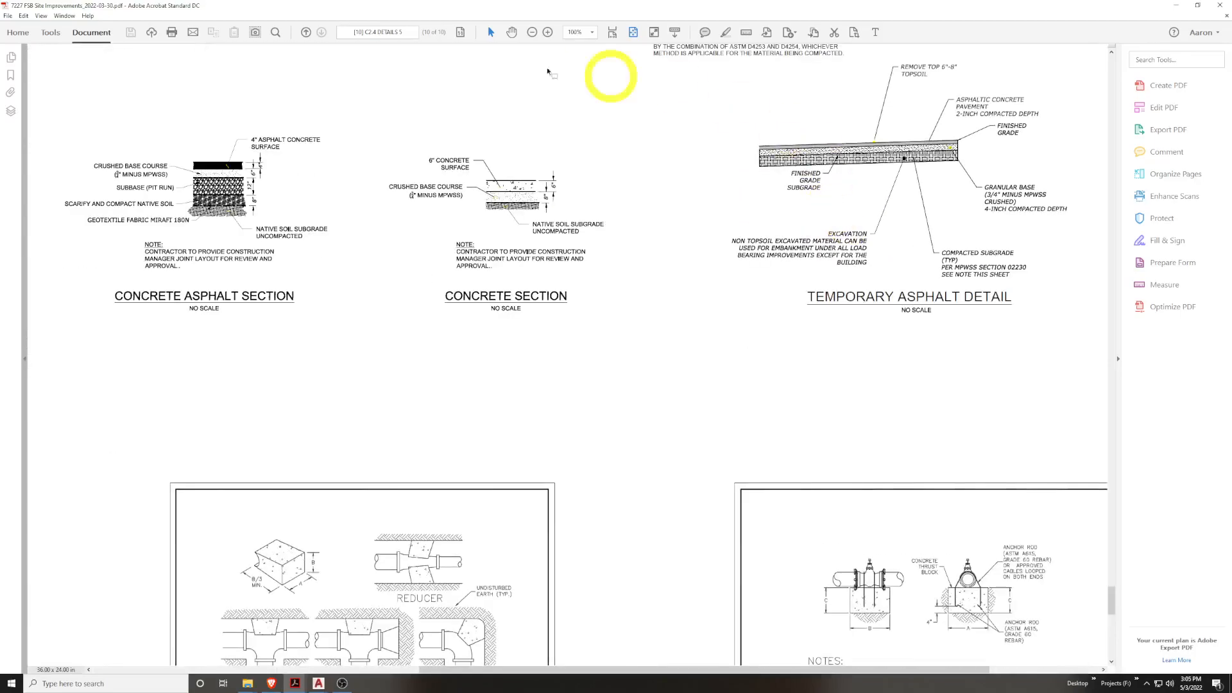
mouse_move(344, 289)
middle_down()
mouse_move(312, 276)
mouse_move(344, 289)
mouse_move(323, 281)
middle_up()
ctrl+scroll(327, 285, down, 4)
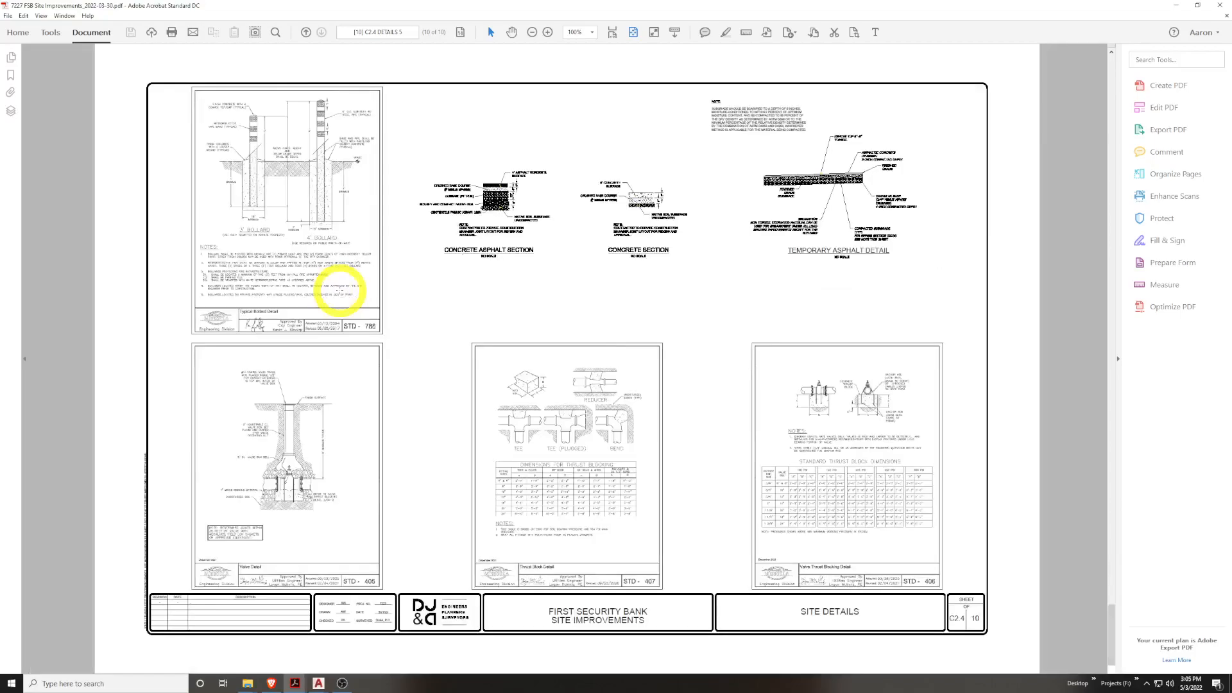
Switch back to Civil 3D and bring up the 2_Analyzing Surfaces drawing
click(1169, 11)
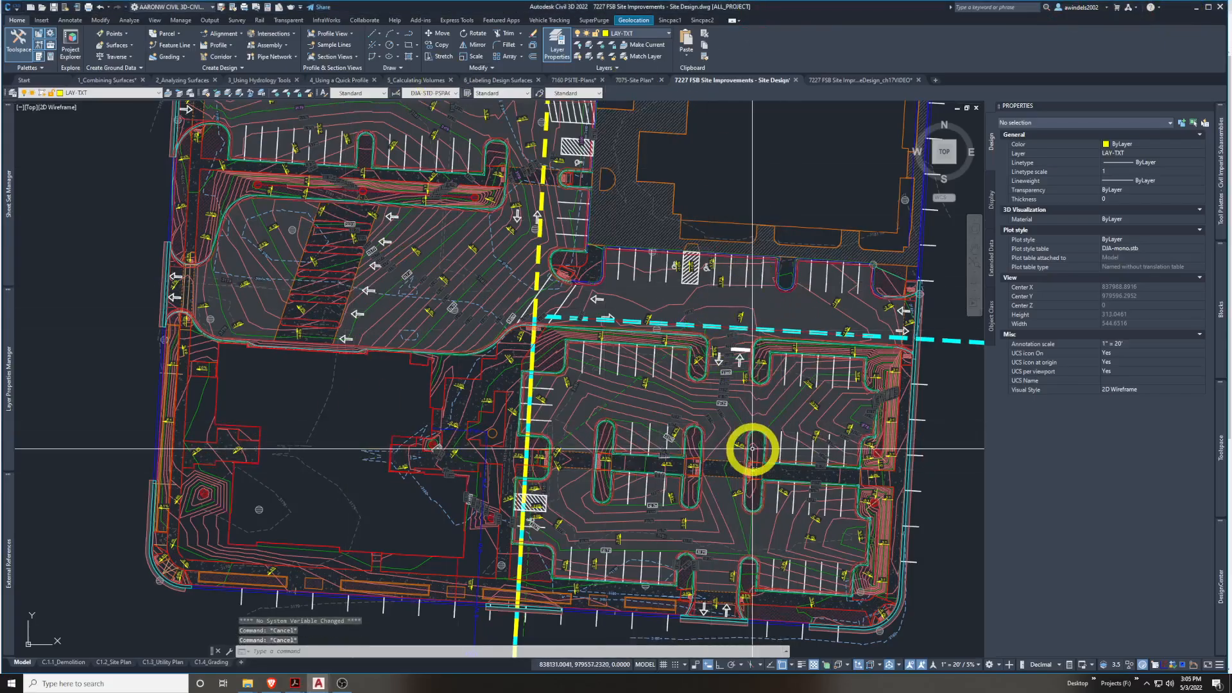
click(184, 79)
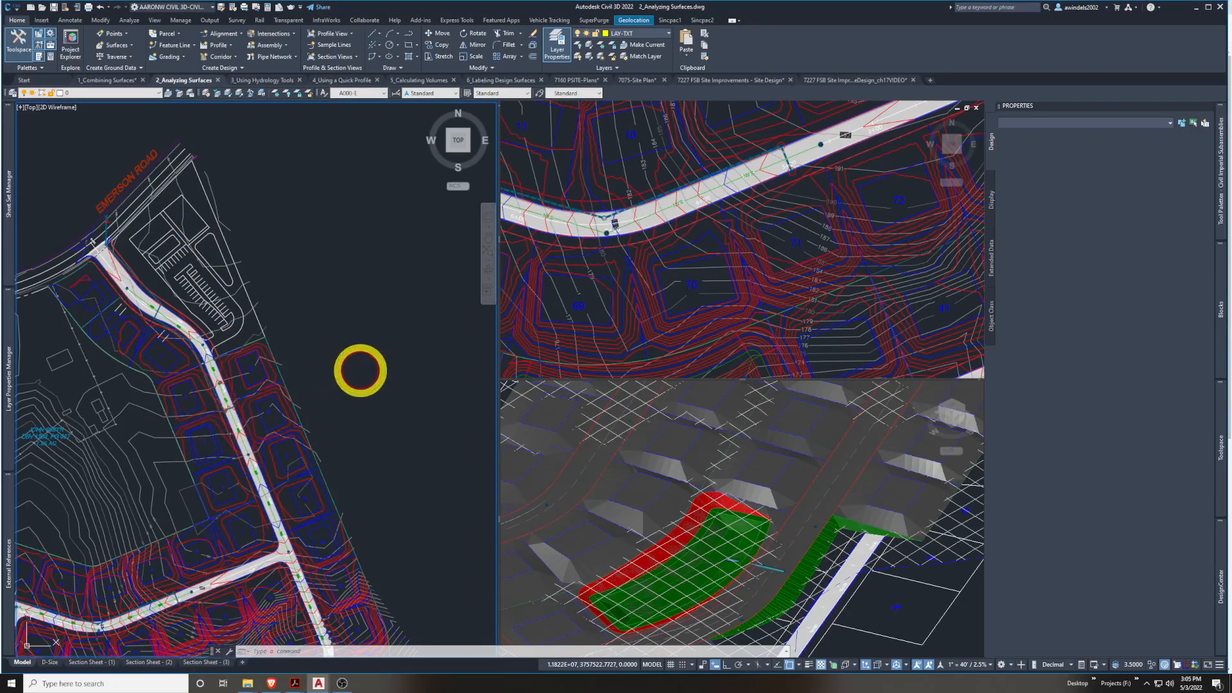
click(372, 369)
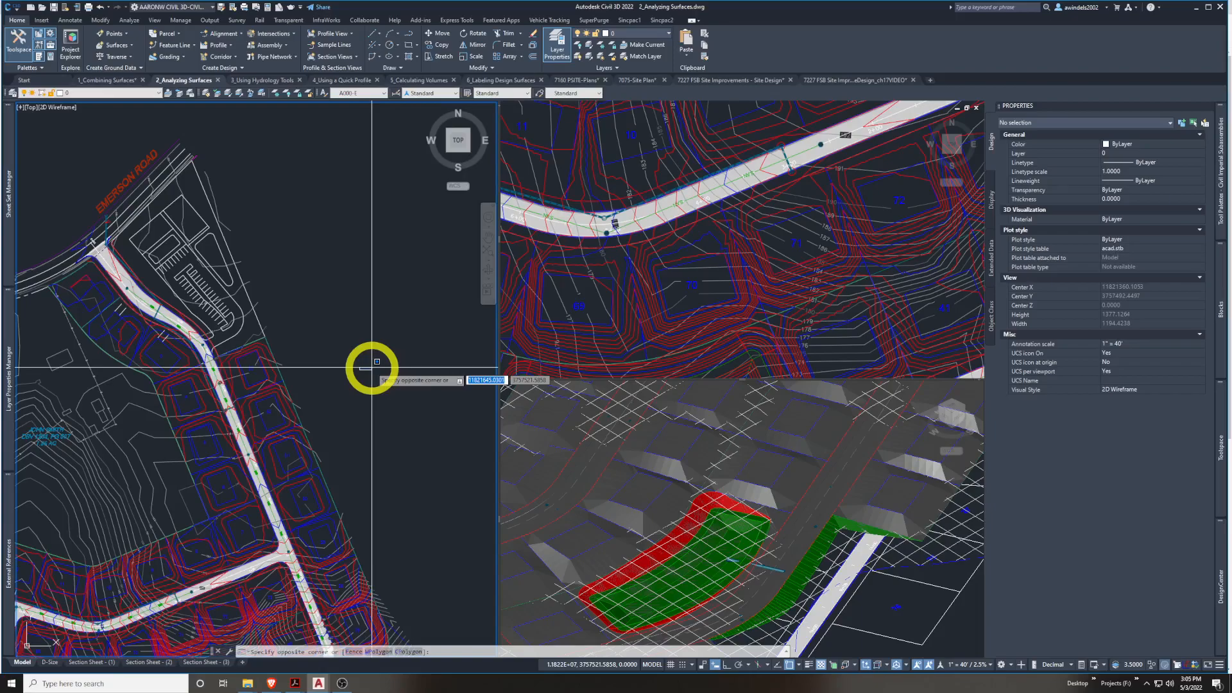
click(373, 366)
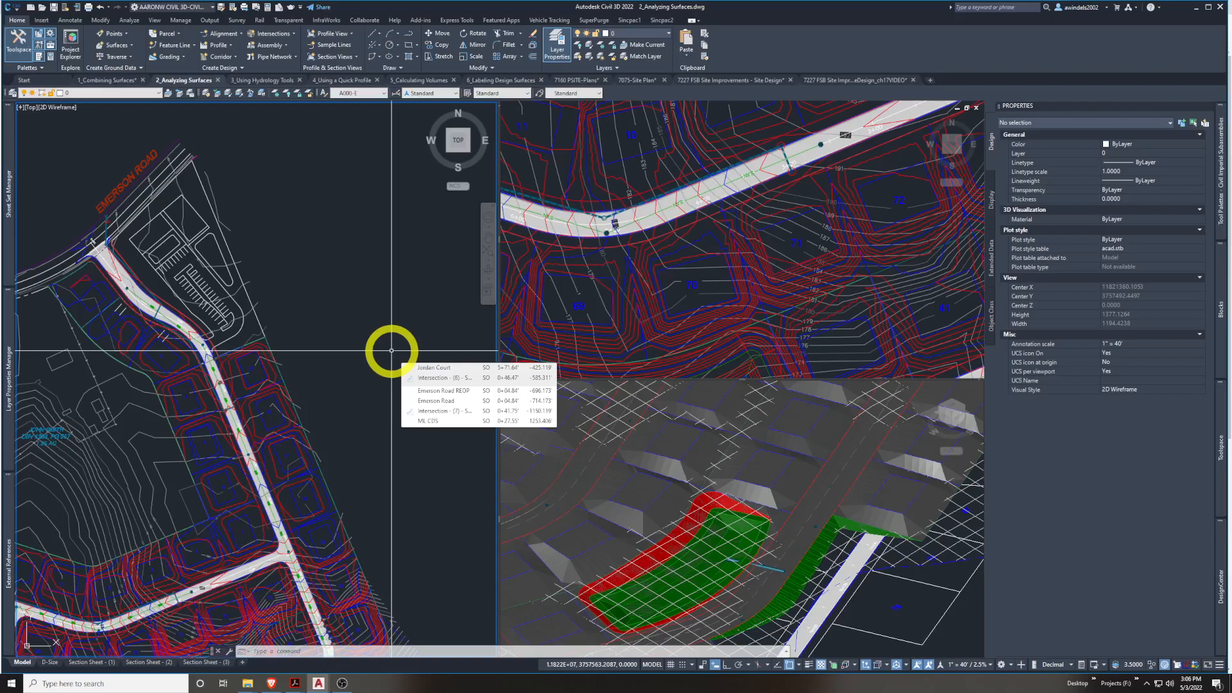
middle_drag(349, 352, 360, 327)
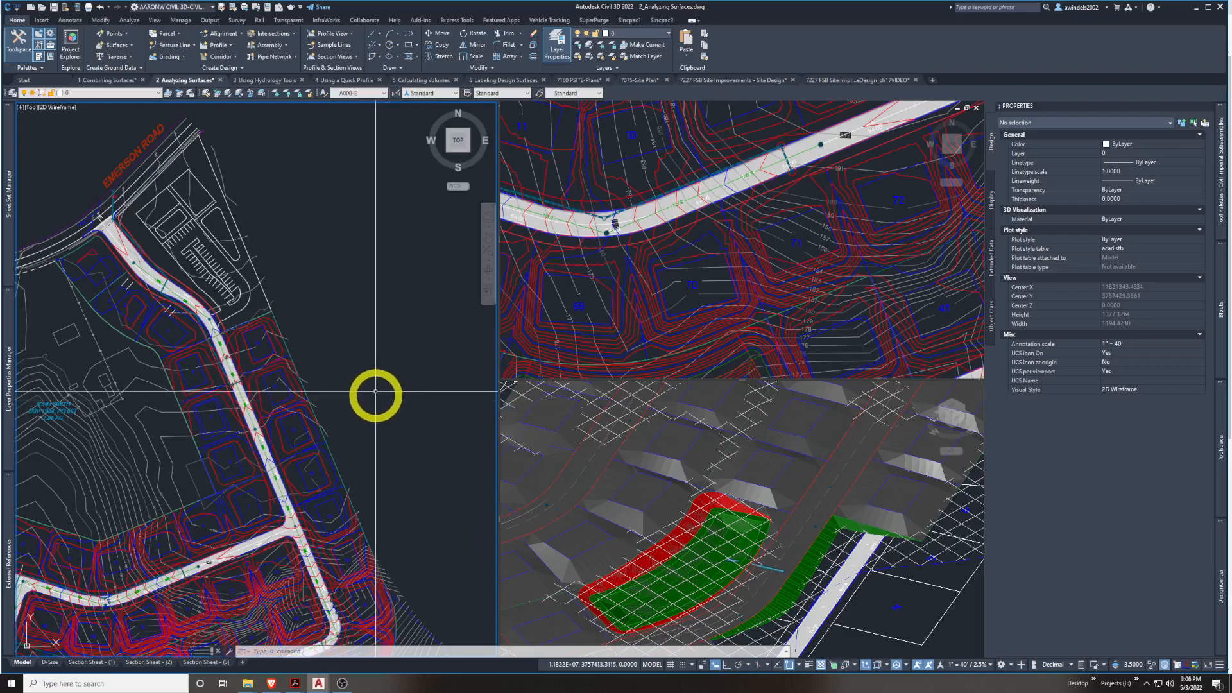
middle_drag(377, 388, 371, 373)
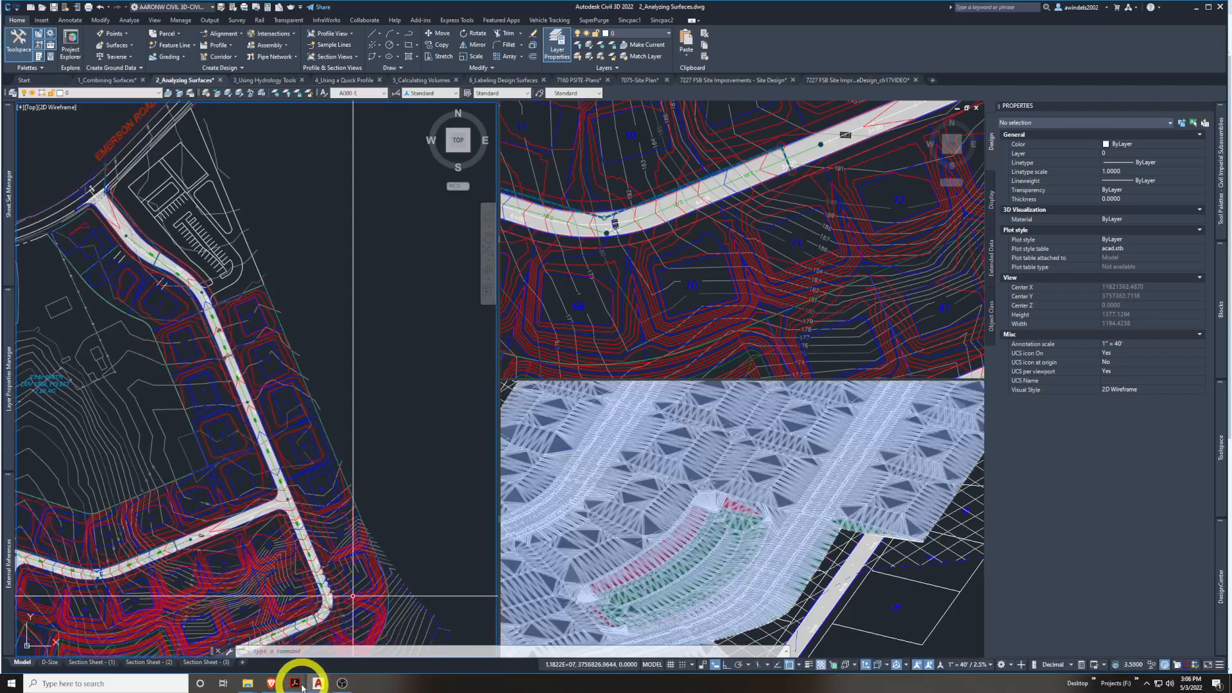
Switch to Acrobat to review the Second Quarter 2019 landfill volumes sheet with its elevation difference map and cut/fill summary, and return to Civil 3D
mouse_move(296, 681)
click(892, 641)
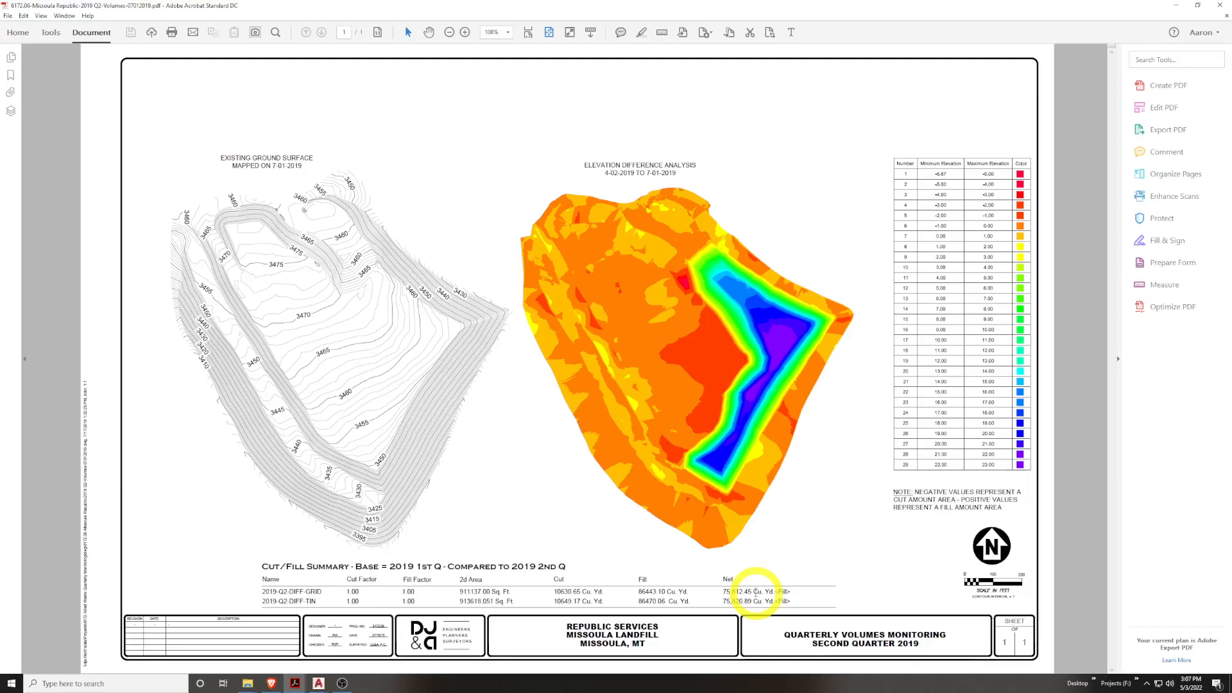
click(1183, 8)
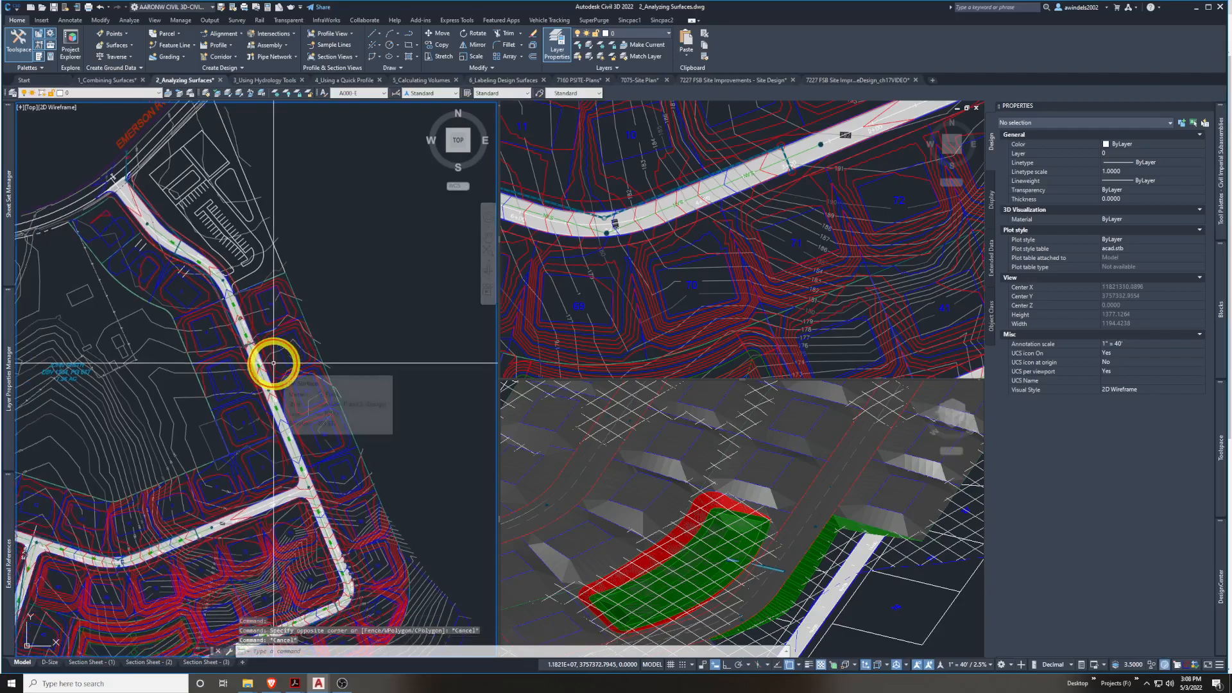
Open the surface properties of FG Final and run a Slopes analysis with 4 ranges
click(266, 369)
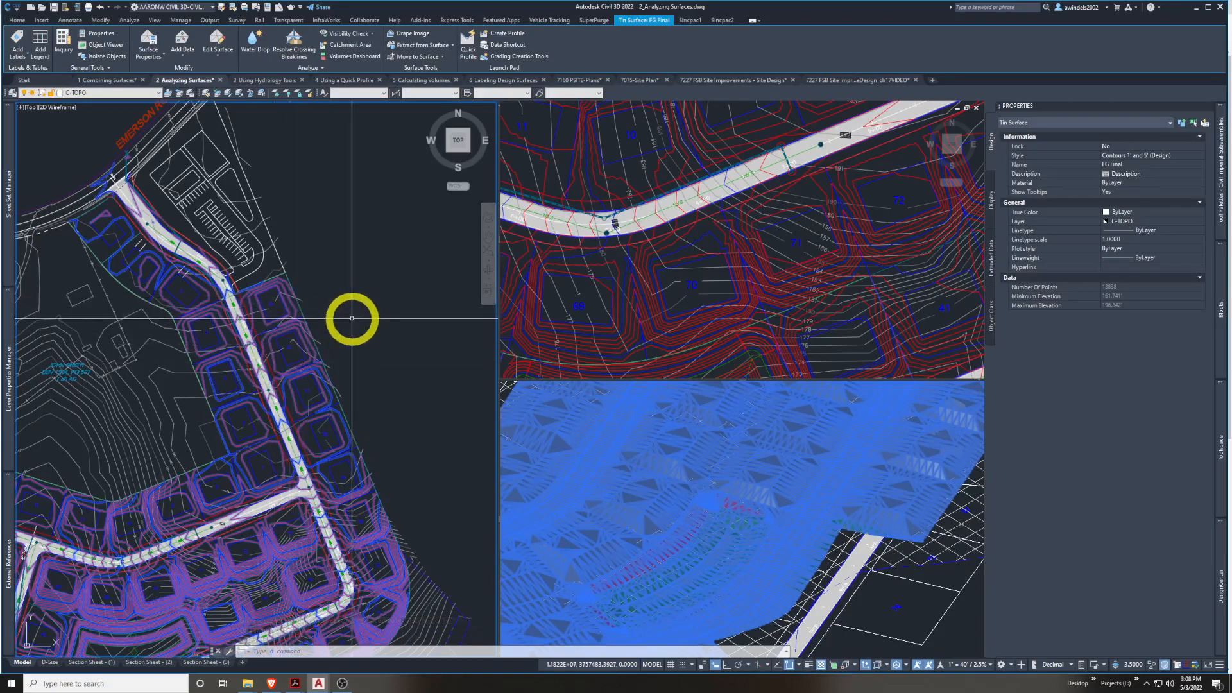
click(148, 41)
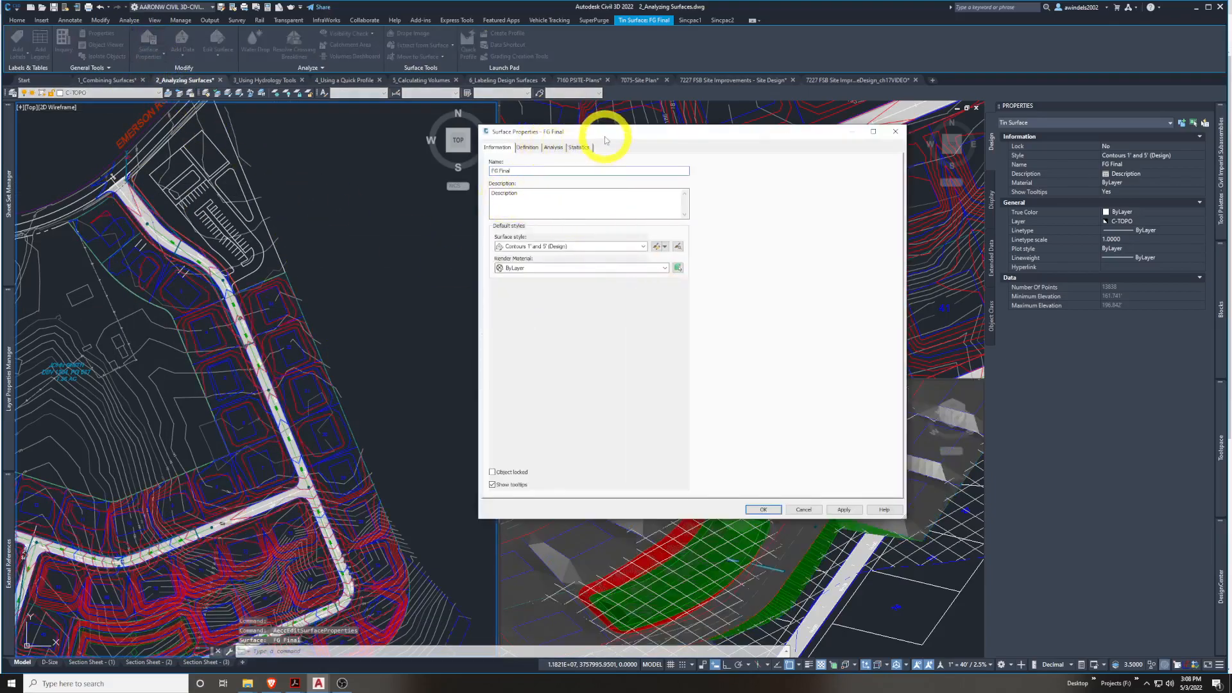
drag(603, 143, 538, 146)
click(487, 155)
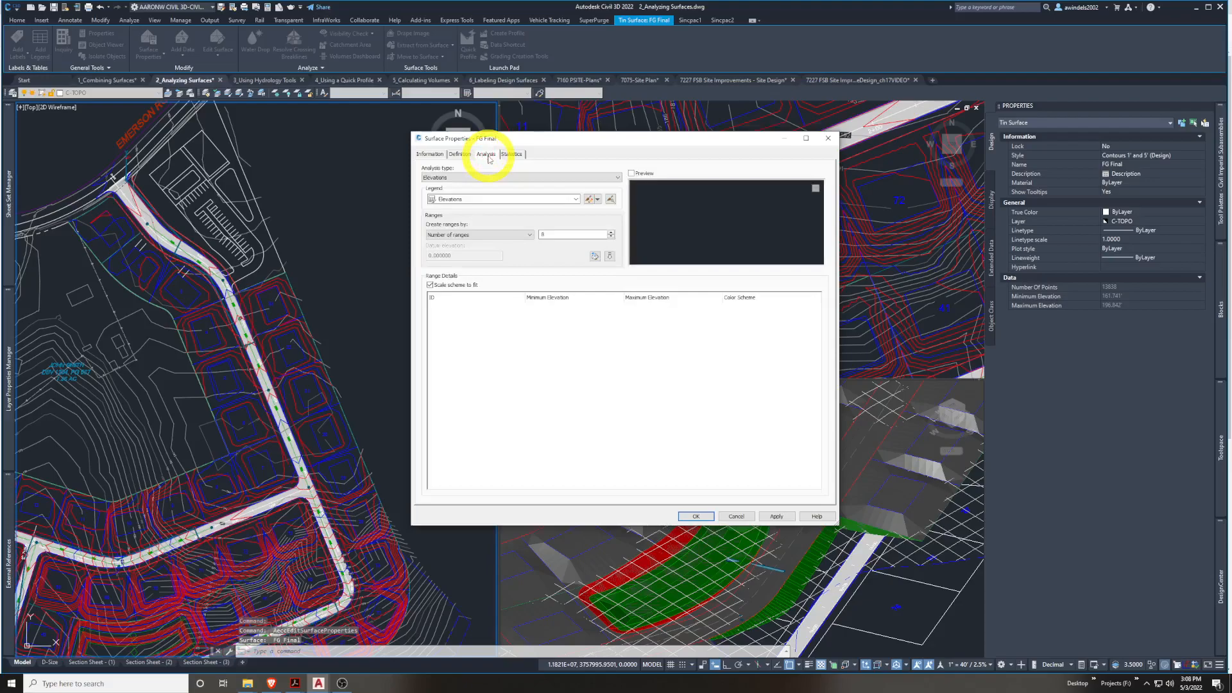
click(510, 199)
click(492, 182)
click(486, 178)
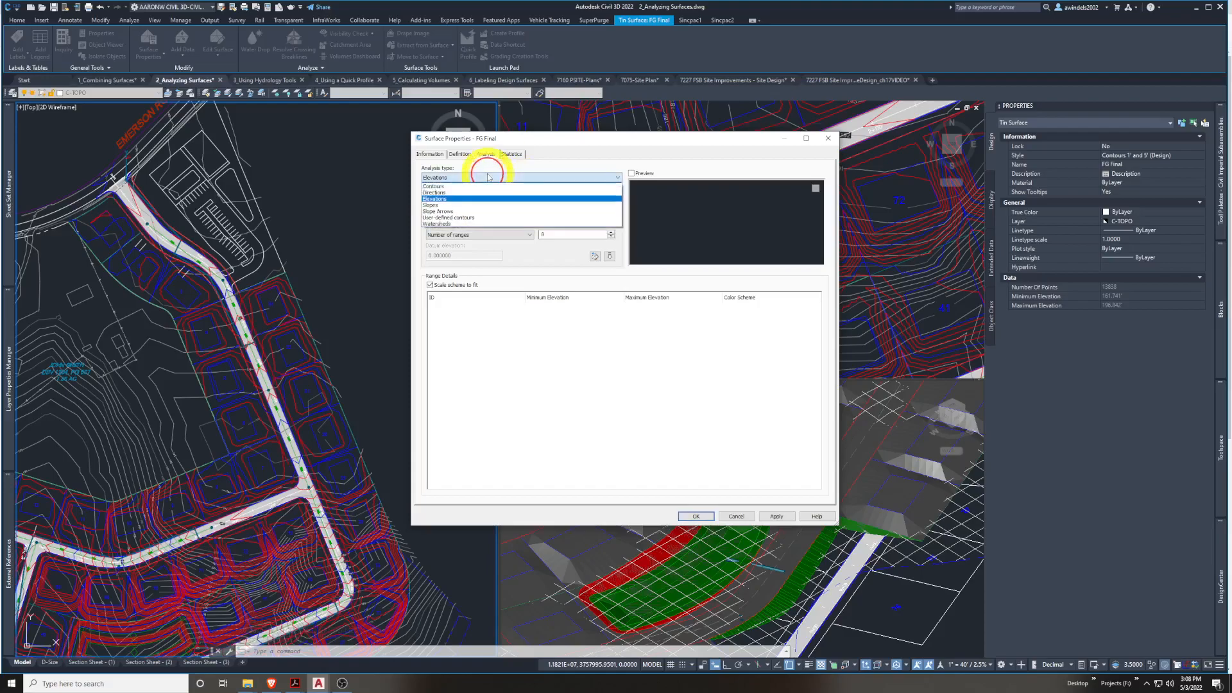
click(437, 205)
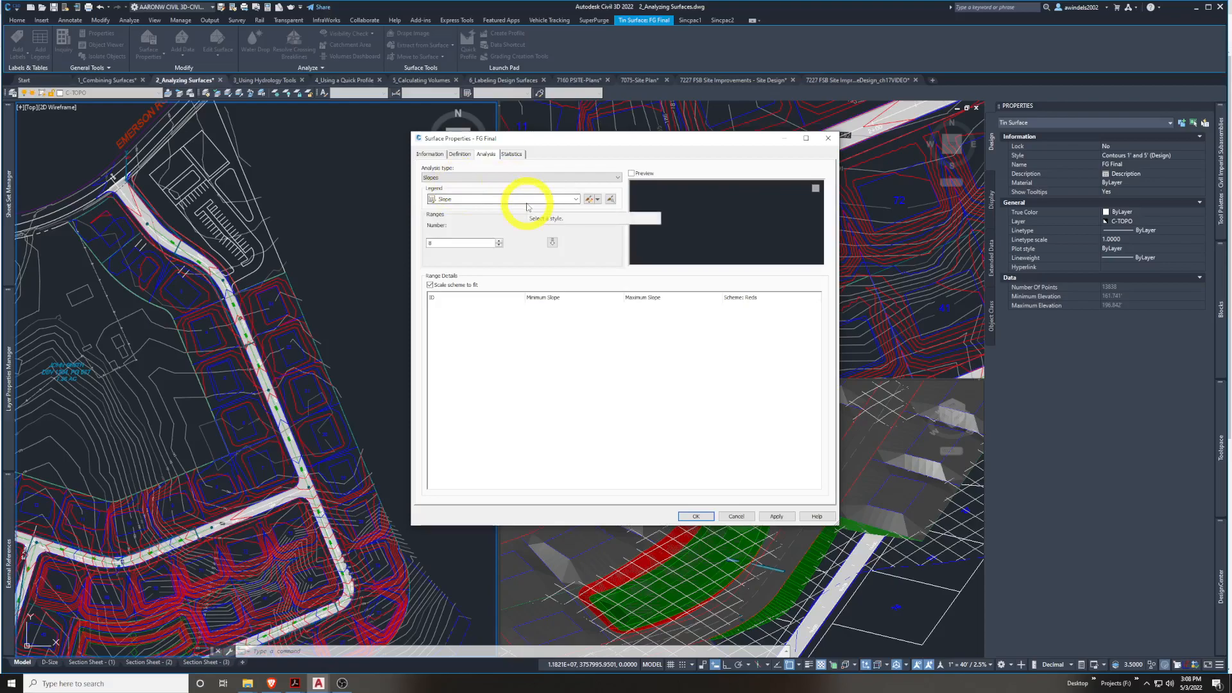
click(499, 244)
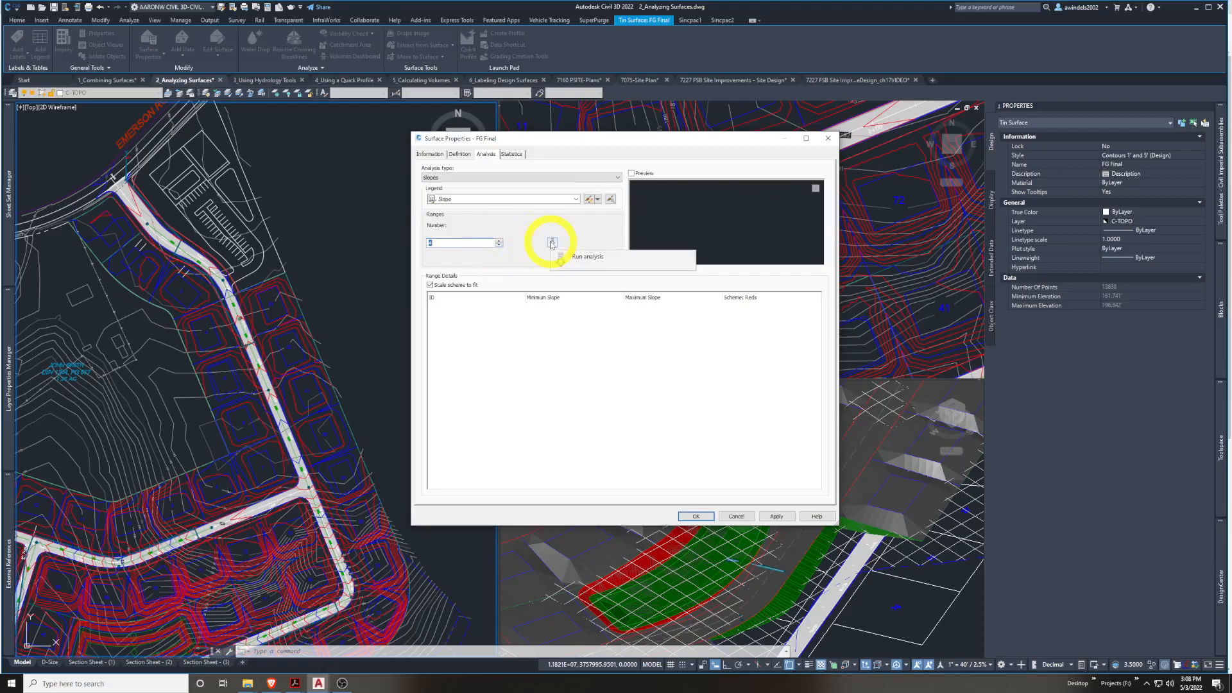
click(551, 243)
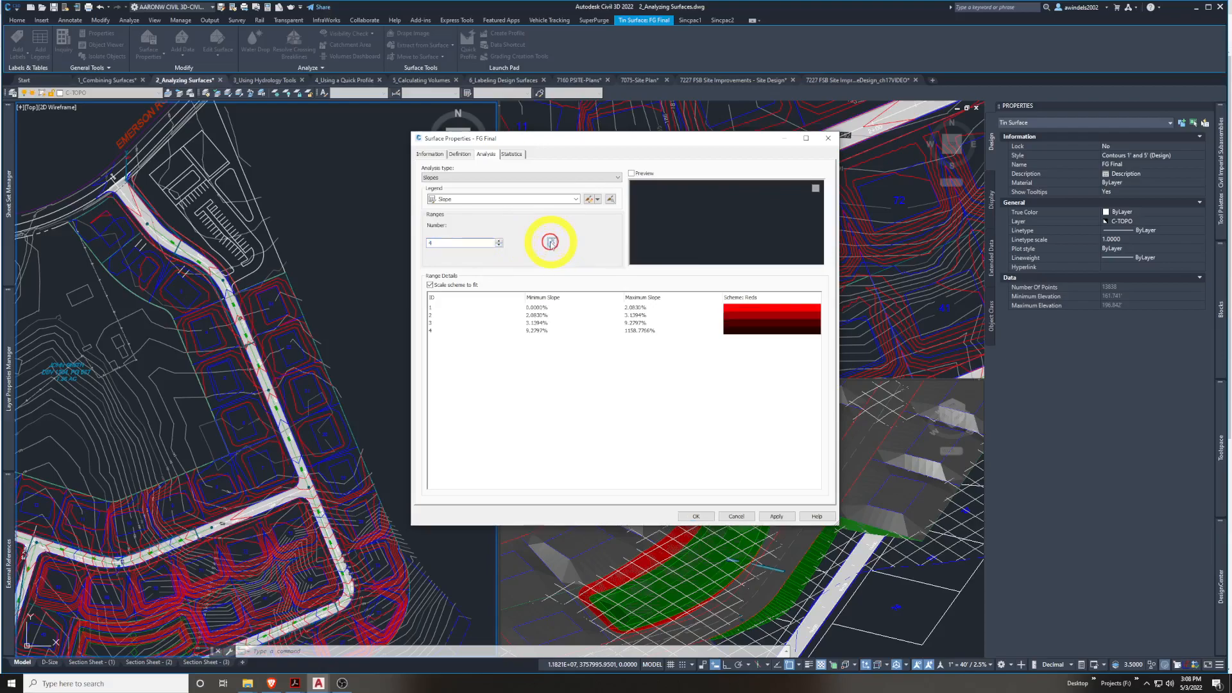
Set the first slope range's maximum to 2% and the second range to run from 2% to 10%
double_click(643, 308)
text(2)
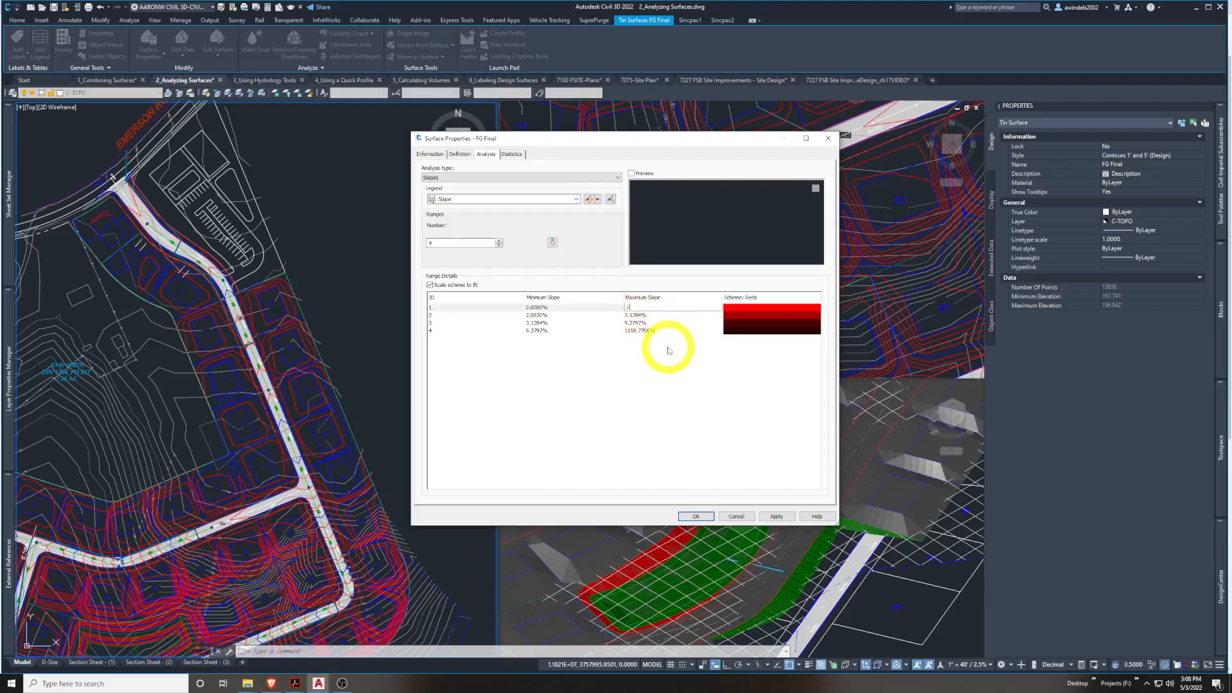
click(662, 340)
double_click(538, 315)
text(2)
double_click(636, 315)
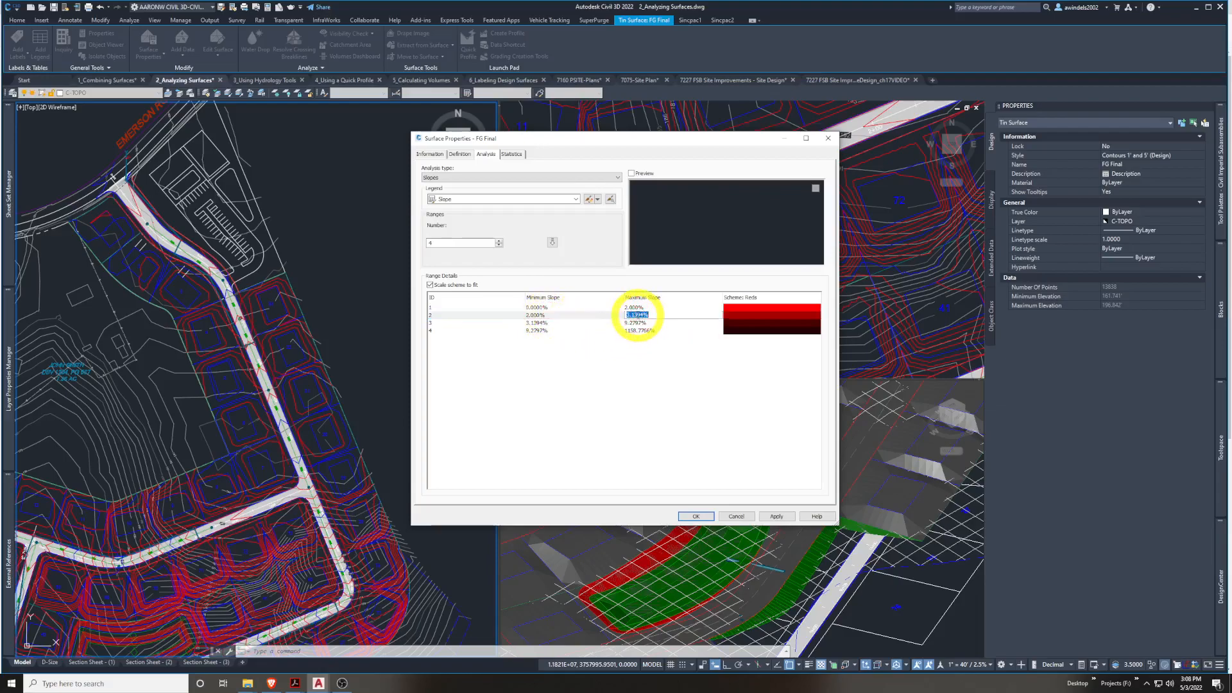
key(Return)
Set the maximum slope of the third range to 34%
click(536, 329)
double_click(534, 322)
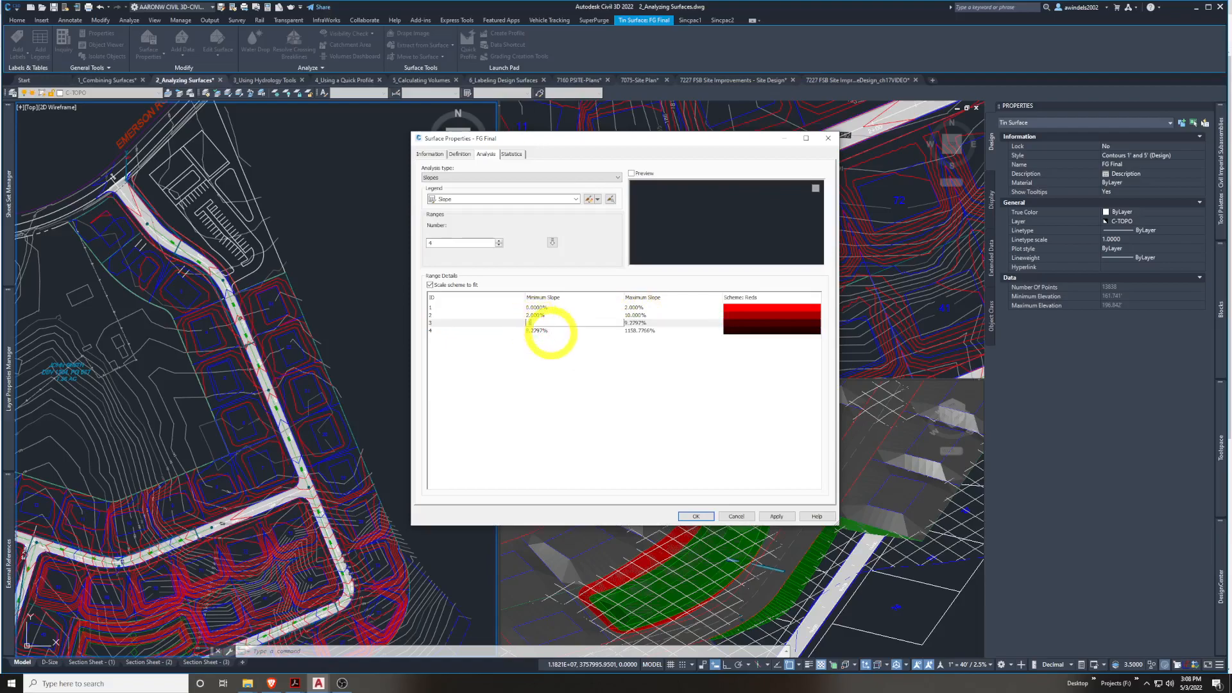
key(Return)
key(Return)
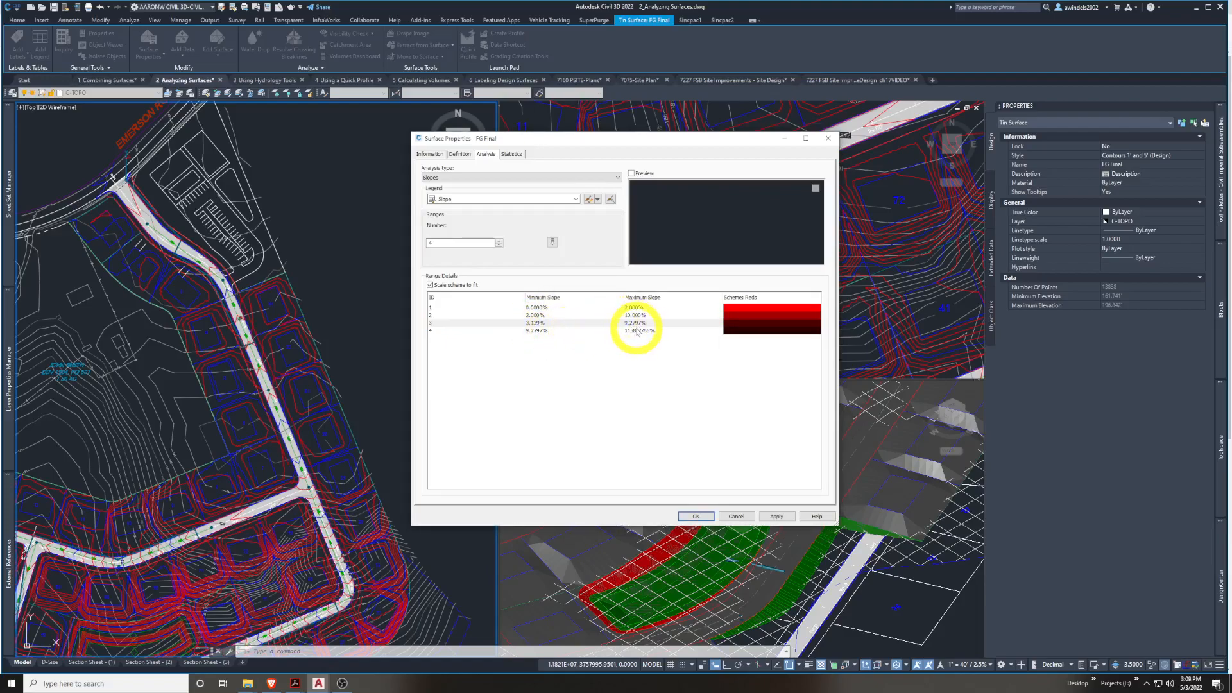
double_click(636, 324)
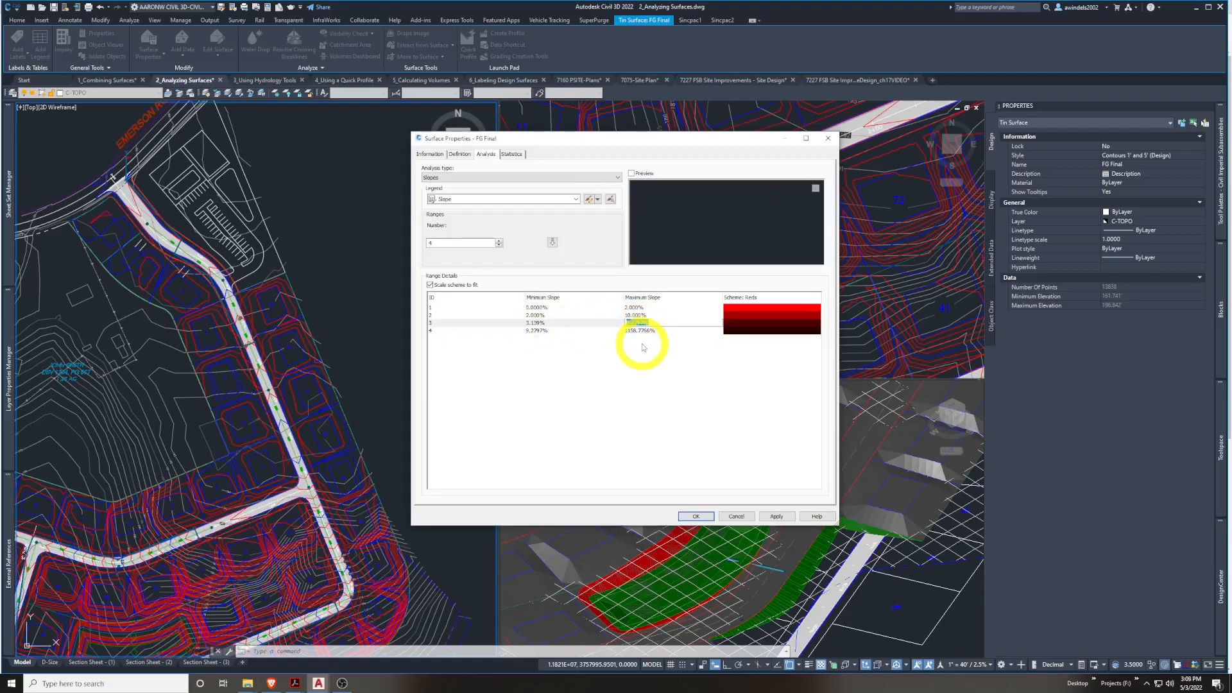
key(Return)
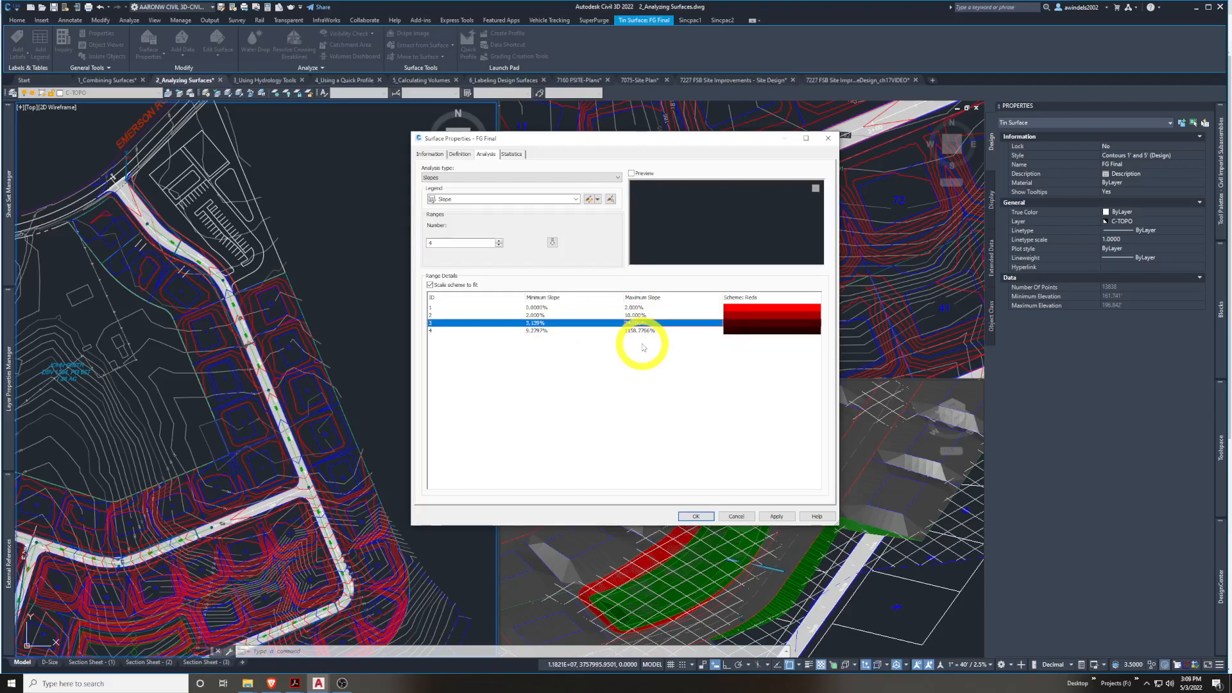
Set the minimum slope of the fourth range to 34% and of the third range to 10%
double_click(540, 331)
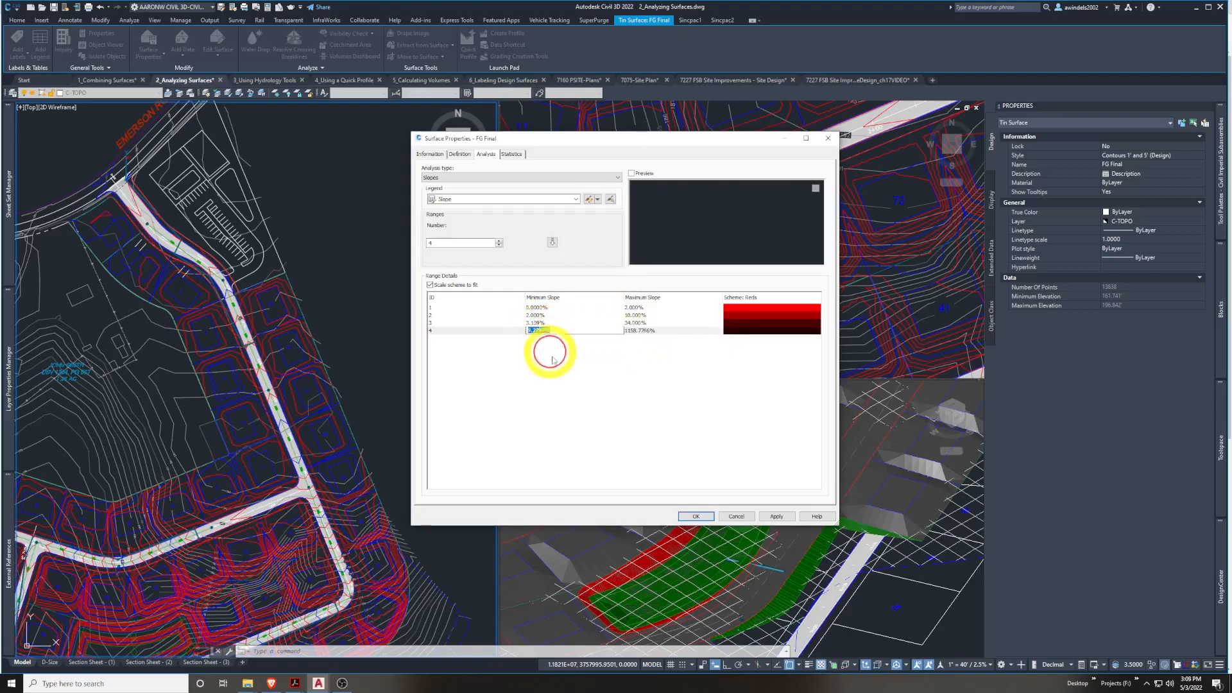
text(34)
key(Return)
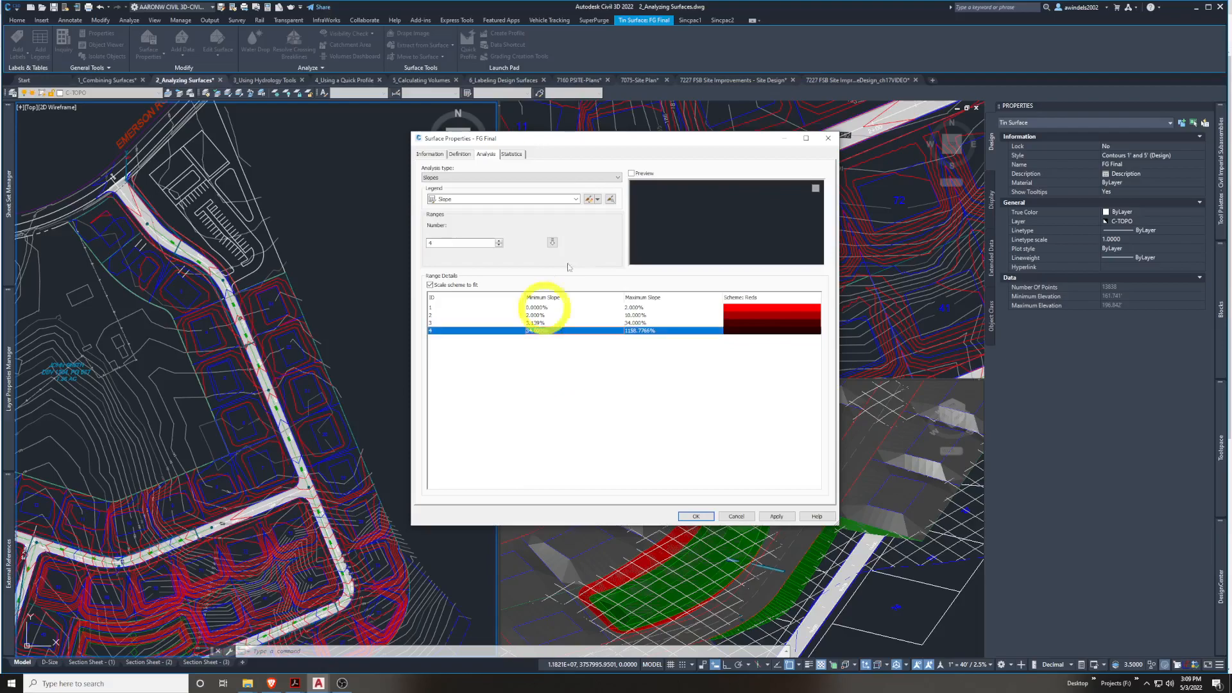
click(536, 330)
click(536, 325)
click(542, 324)
text(10)
key(Return)
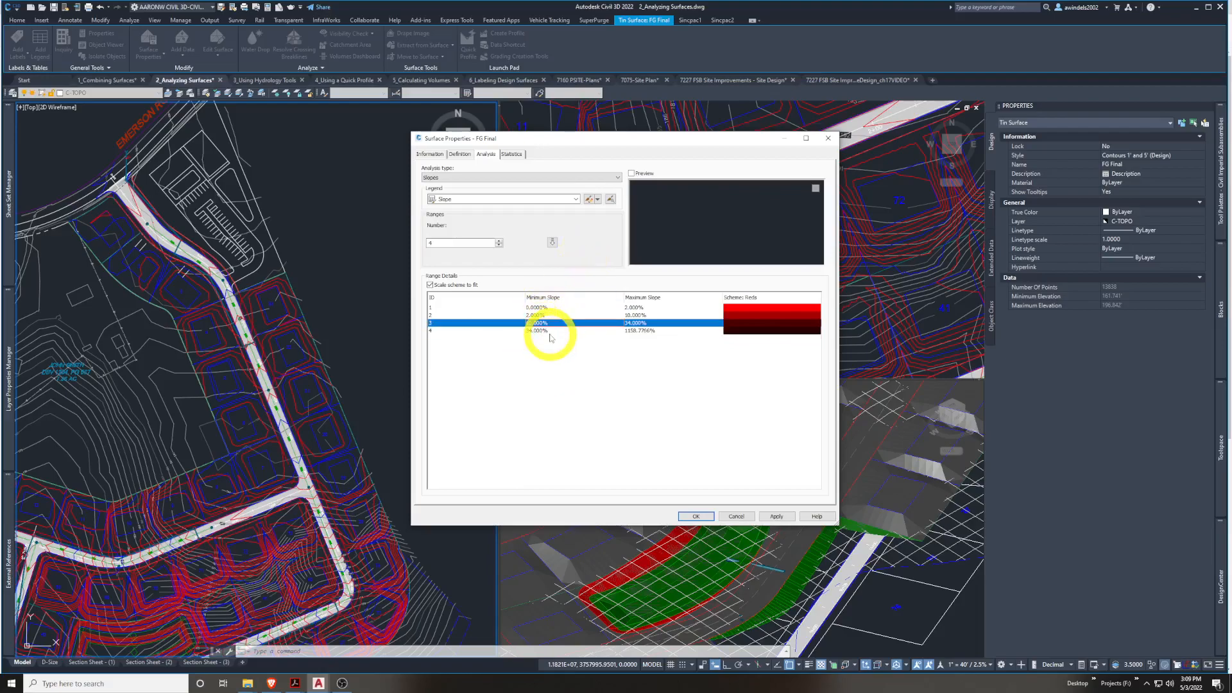
Review the minimum and maximum values of the four slope ranges, one range at a time
click(636, 331)
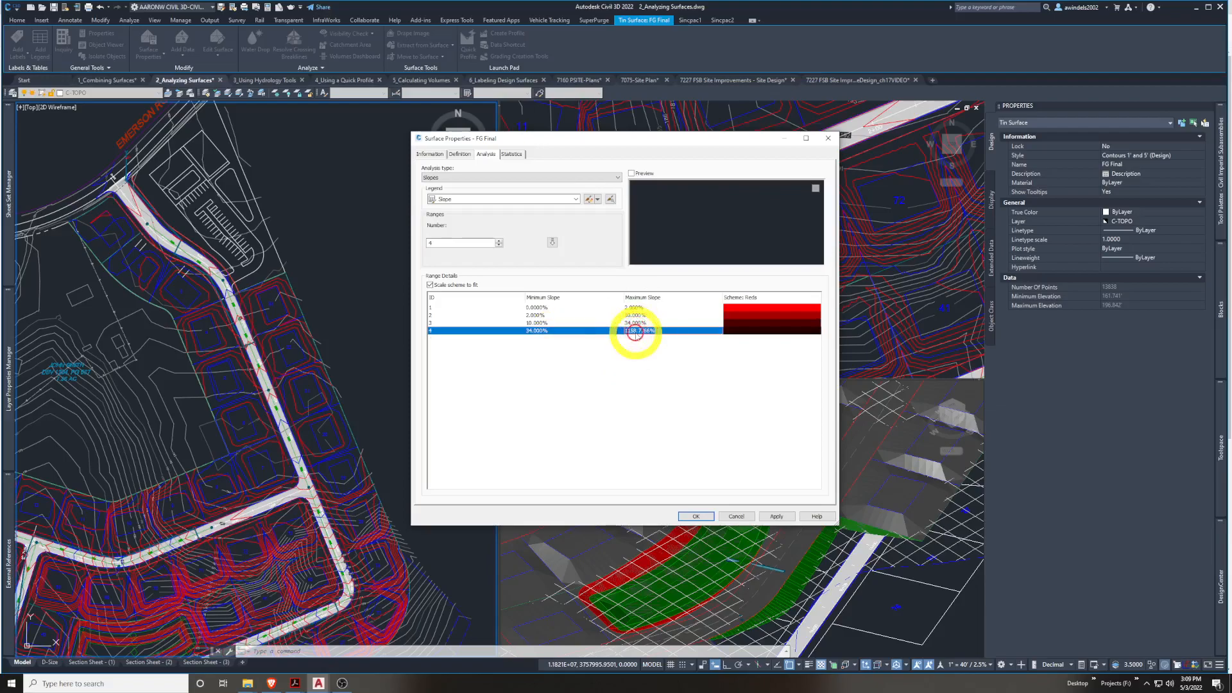
click(587, 308)
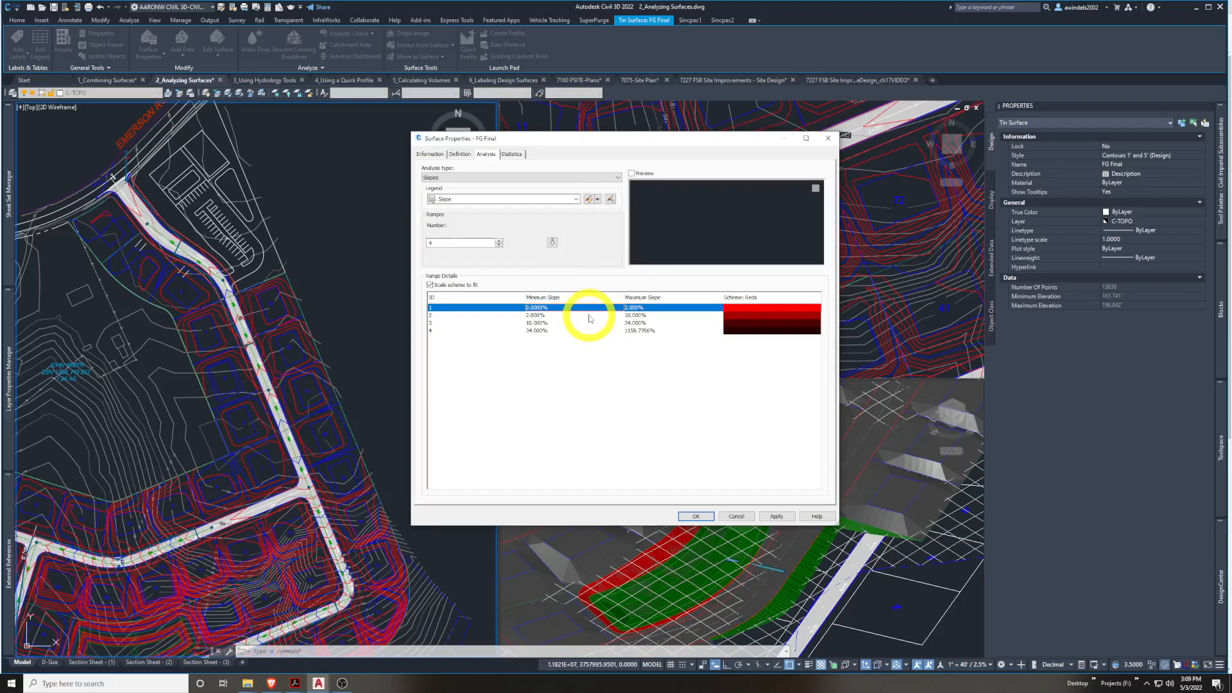
click(589, 316)
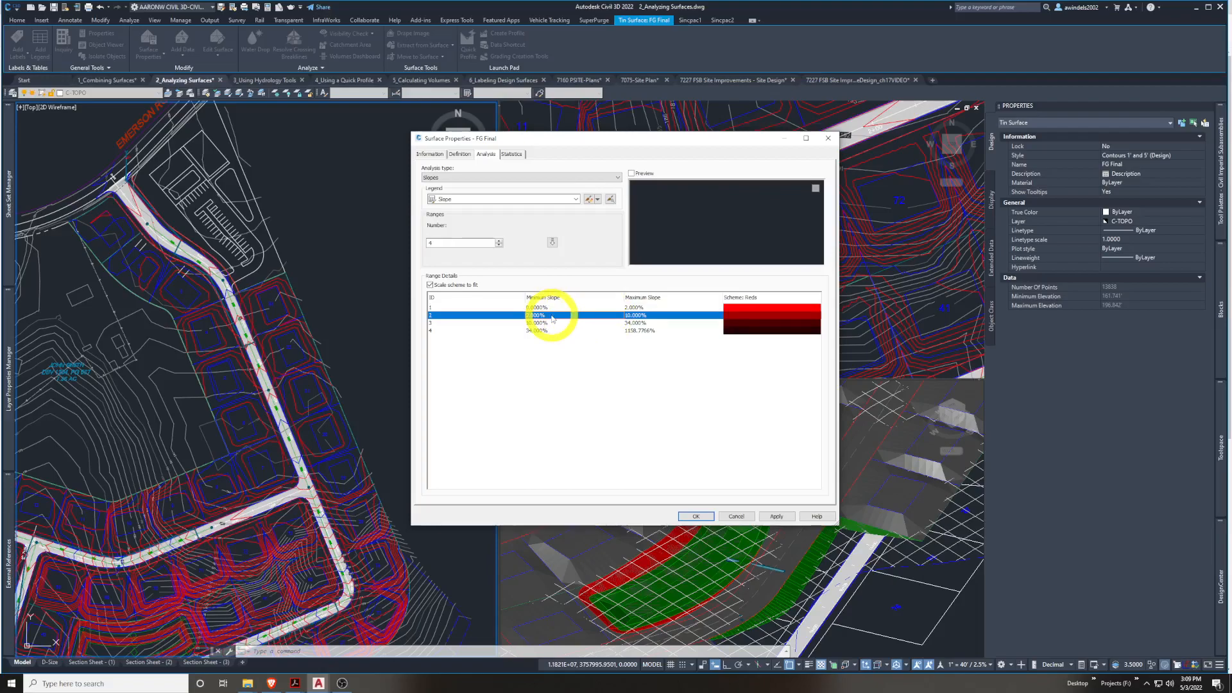
click(582, 324)
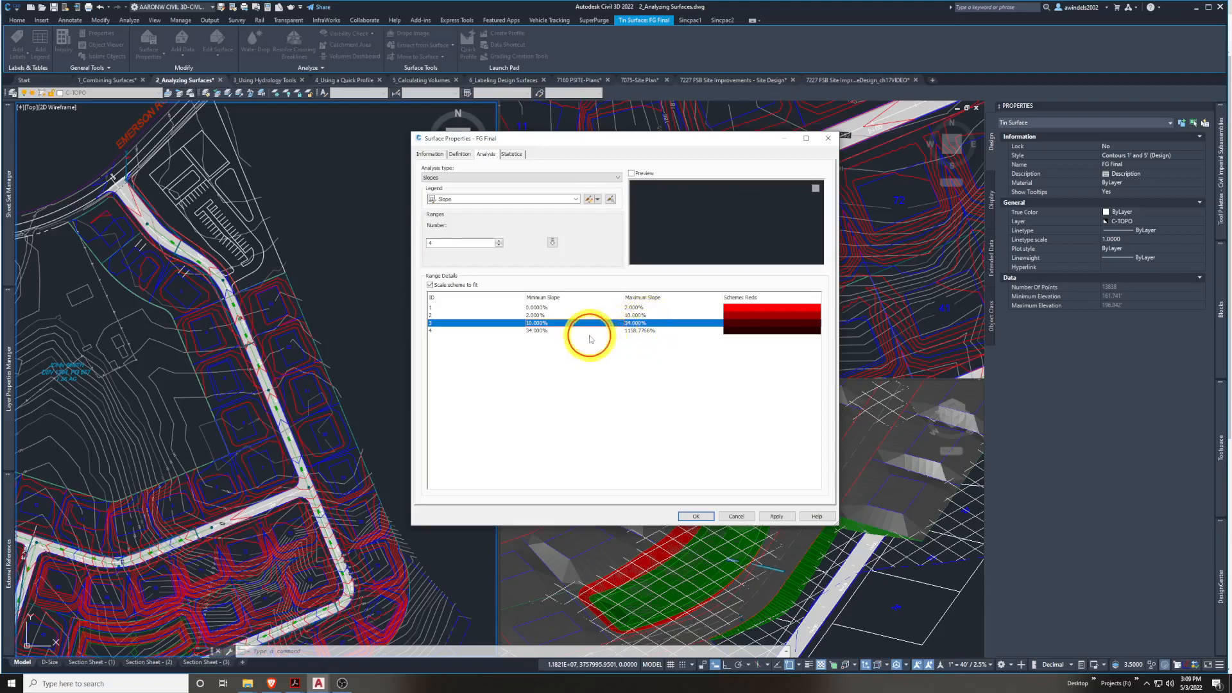
click(532, 332)
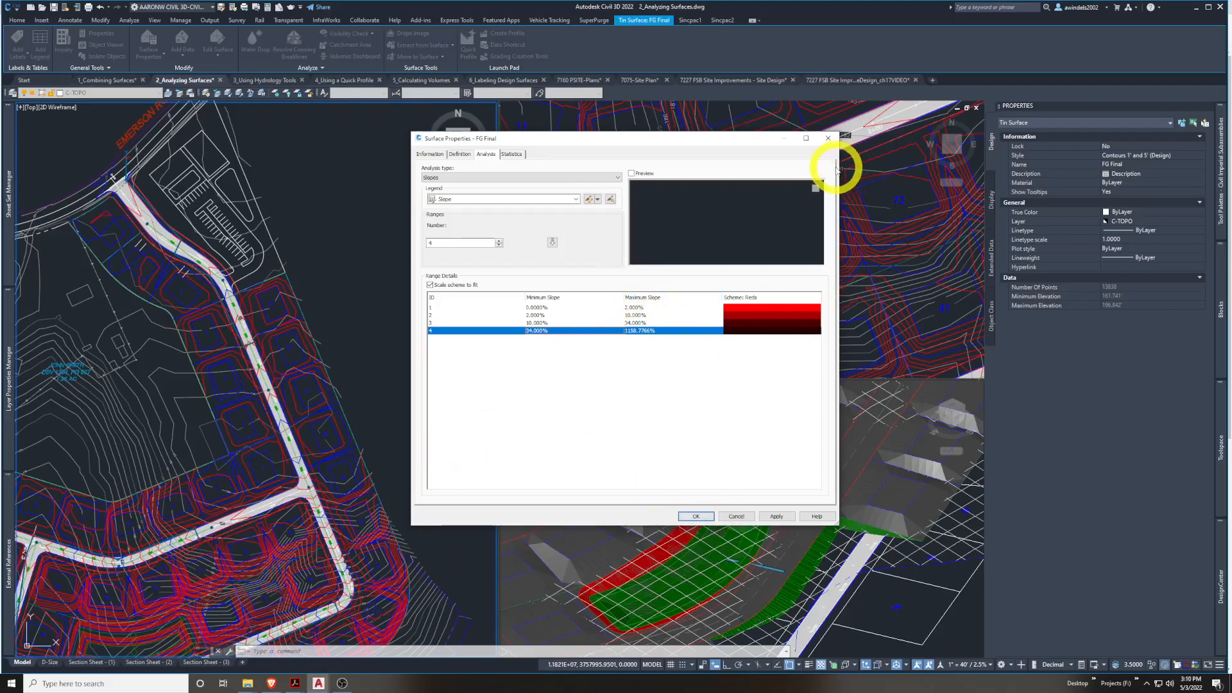
Set the surface style of FG Final to Slope Banding (2D)
click(431, 153)
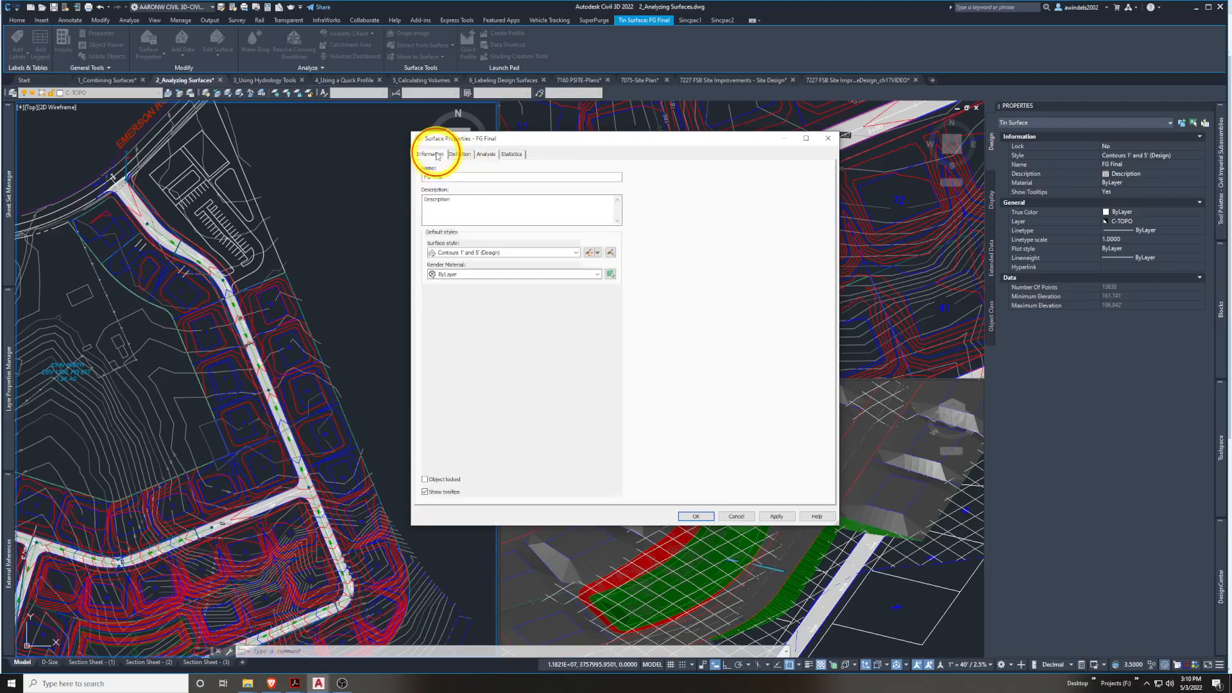
click(535, 252)
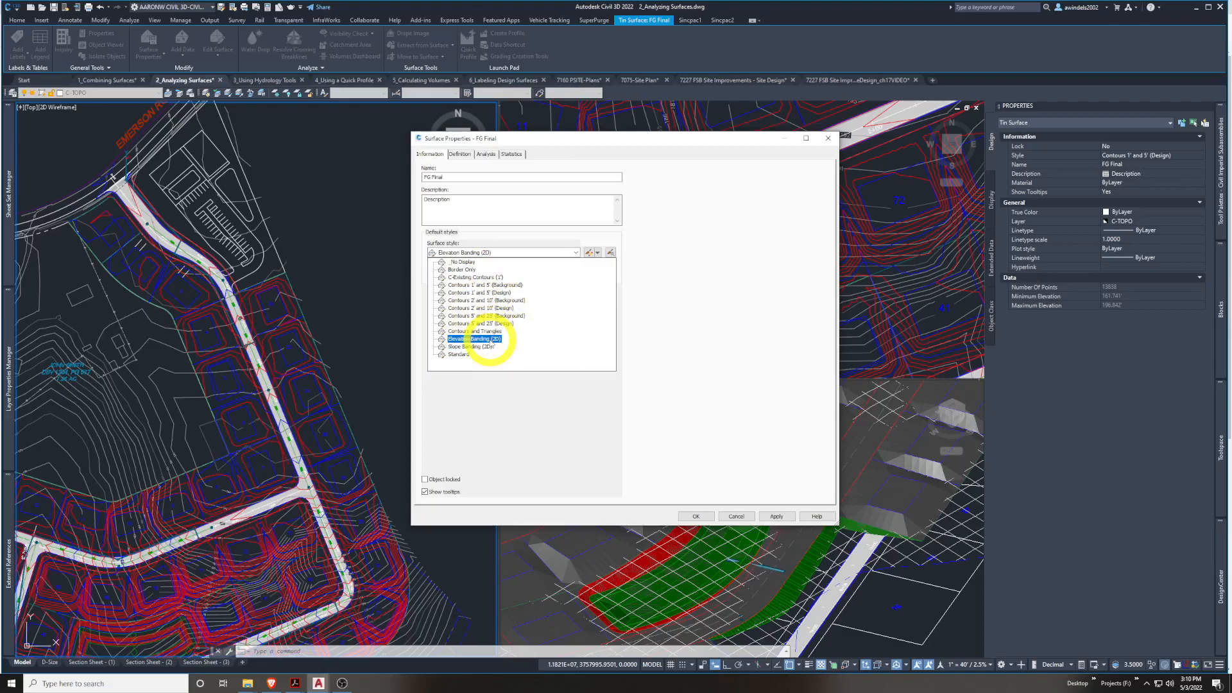
click(484, 347)
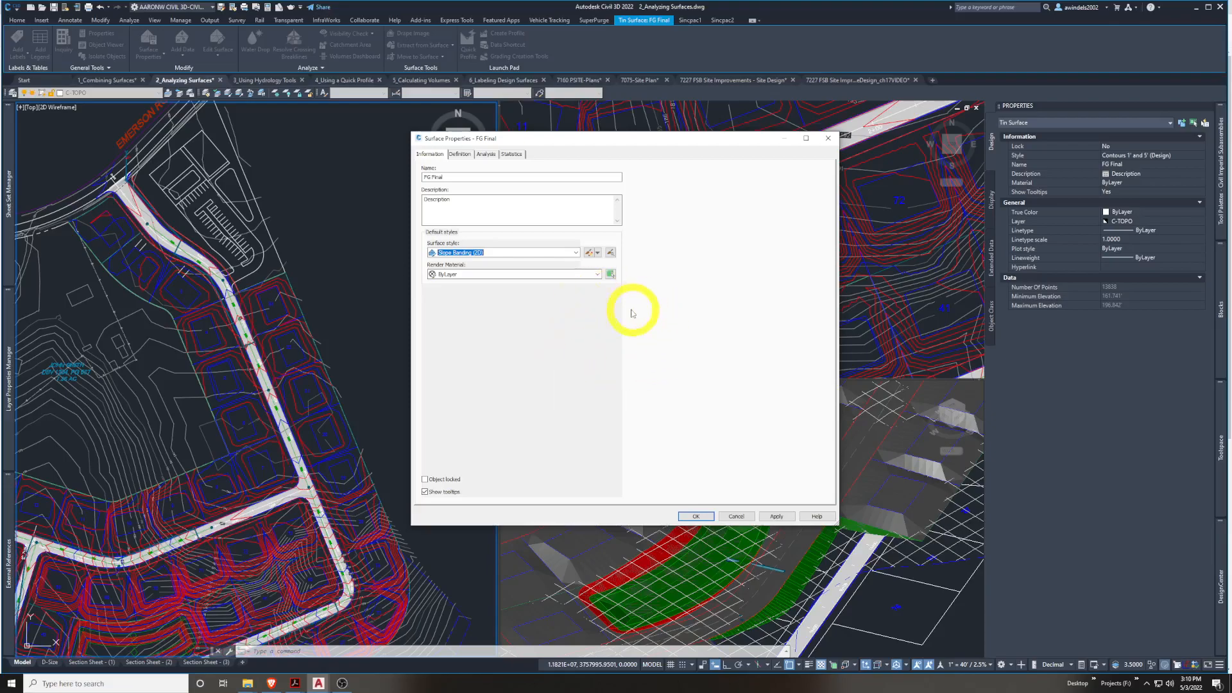
Return to the slope analysis ranges and look at the color choices for the first range without changing its color
click(459, 154)
click(485, 154)
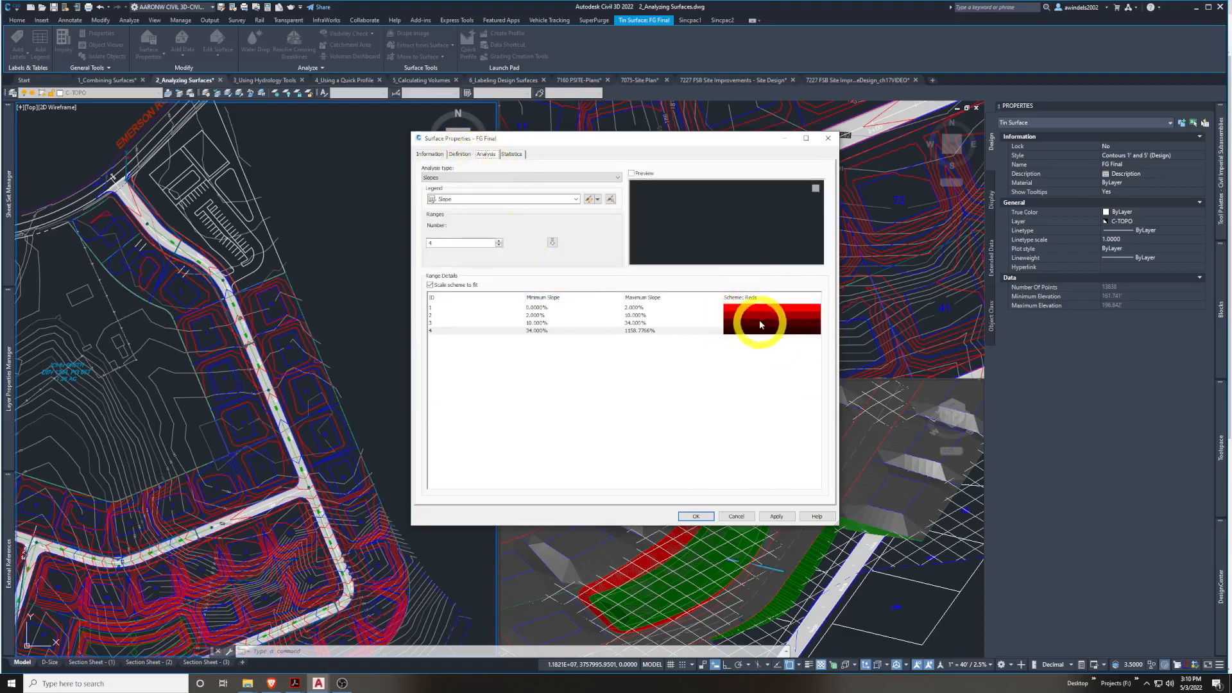
click(749, 309)
click(748, 307)
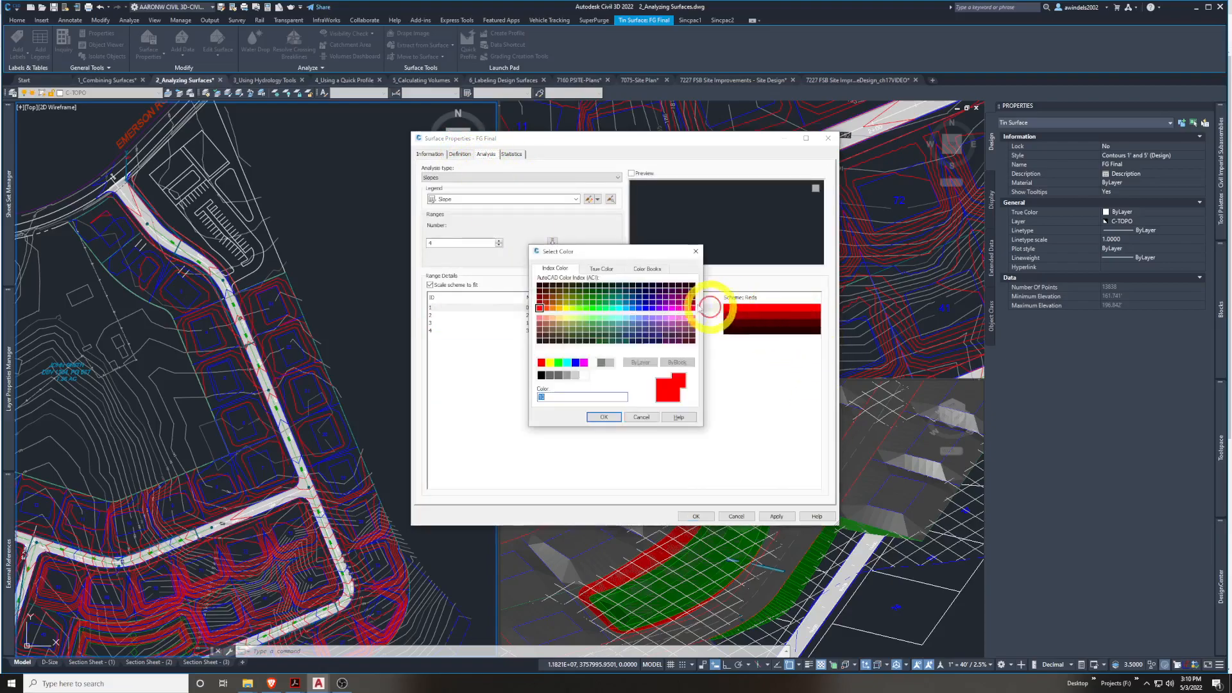
click(696, 251)
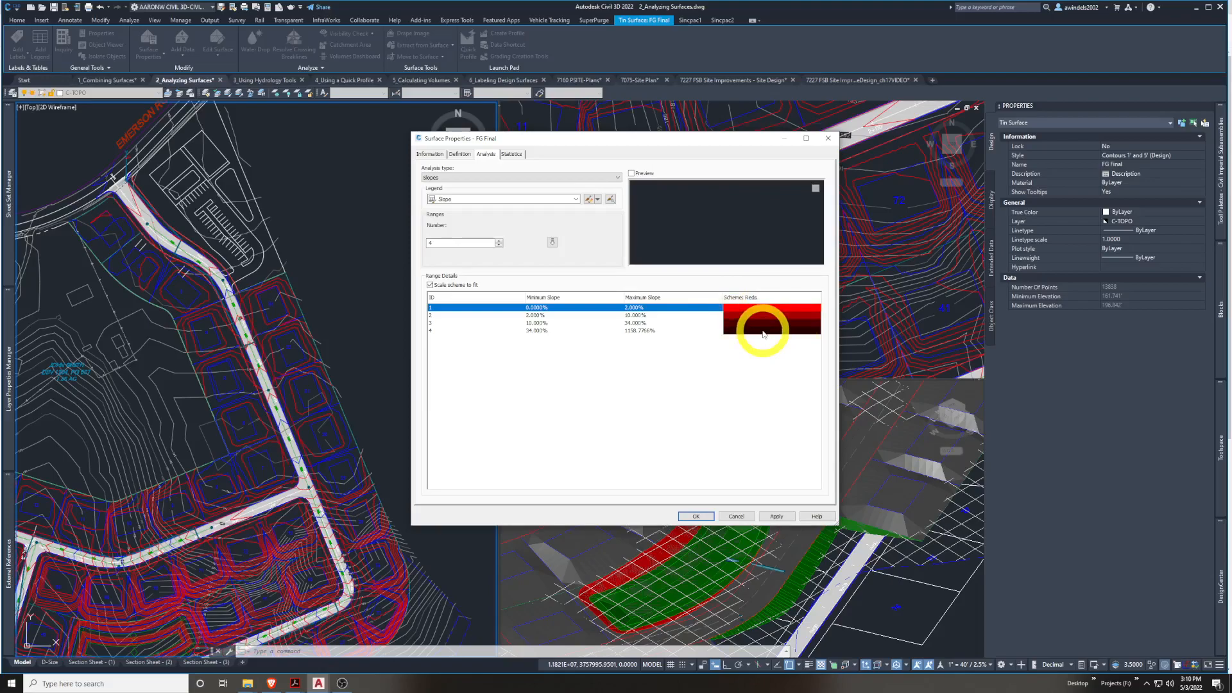
Accept the FG Final surface properties, deselect the surface, and inspect the slope banding across the whole site in plan
click(438, 157)
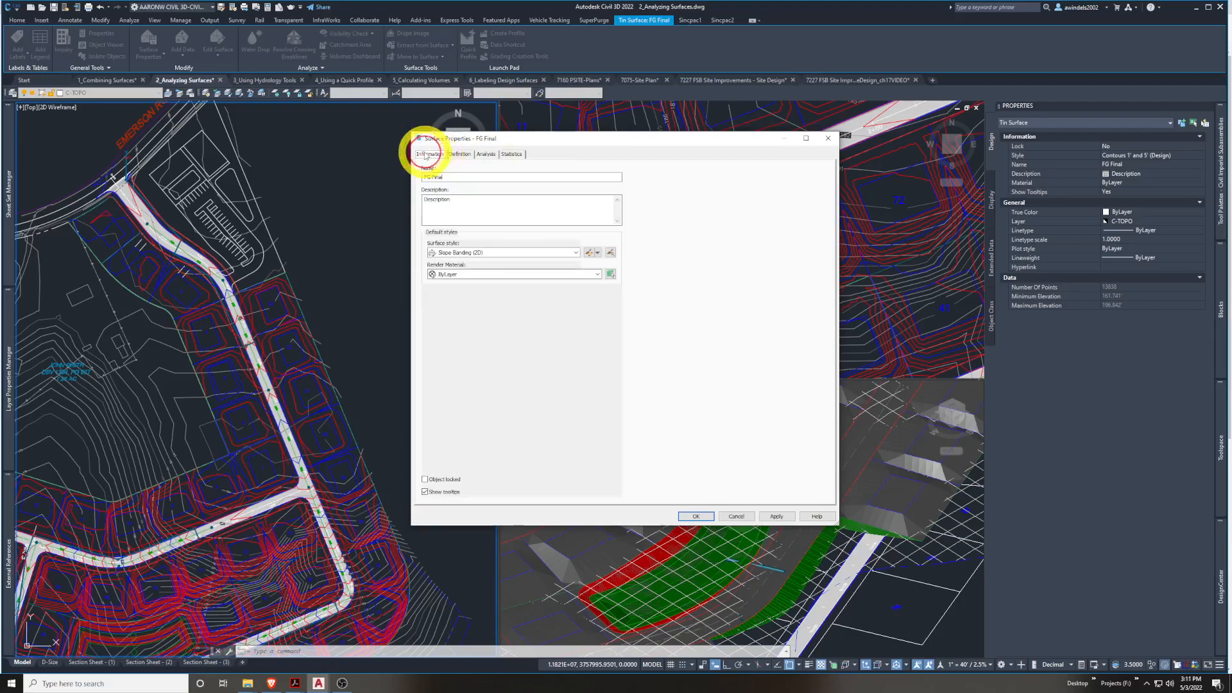
click(706, 516)
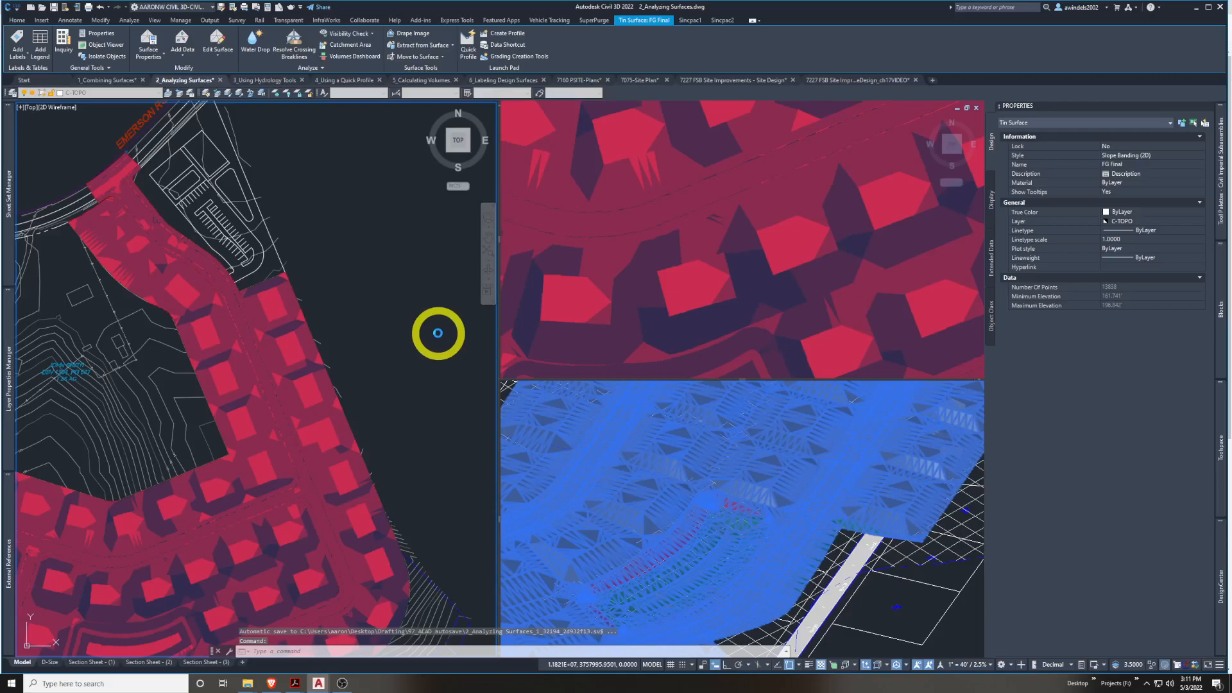
middle_drag(438, 334, 437, 335)
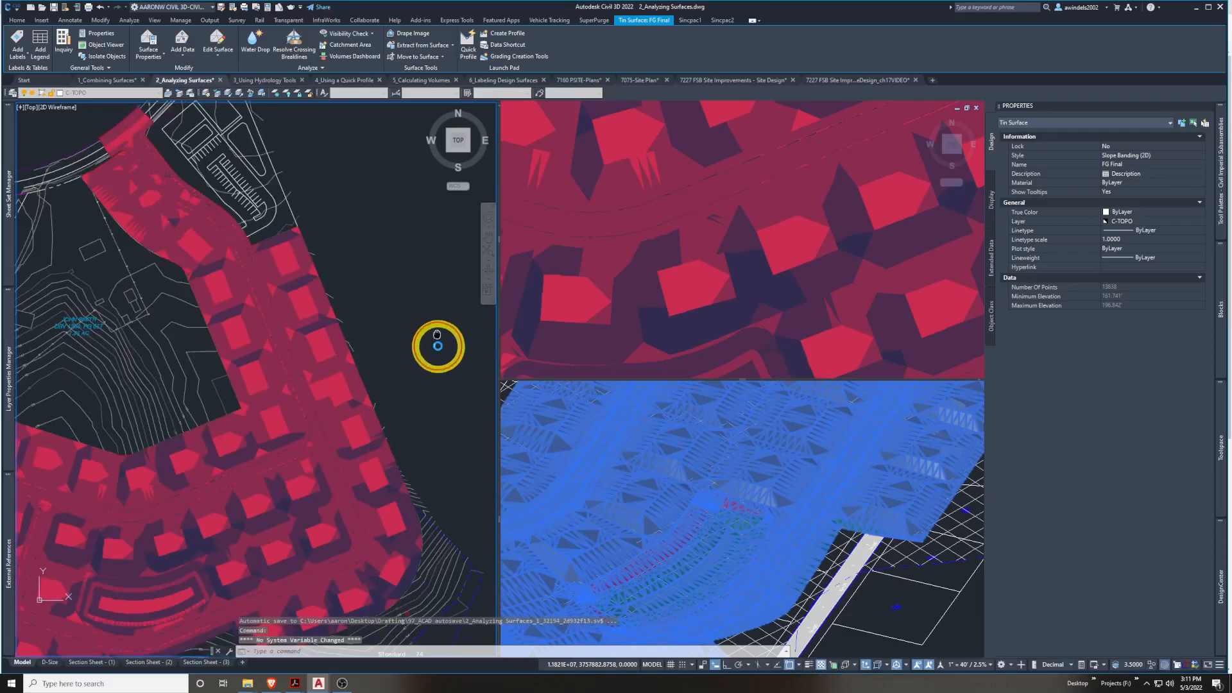
click(440, 347)
middle_drag(432, 407, 448, 338)
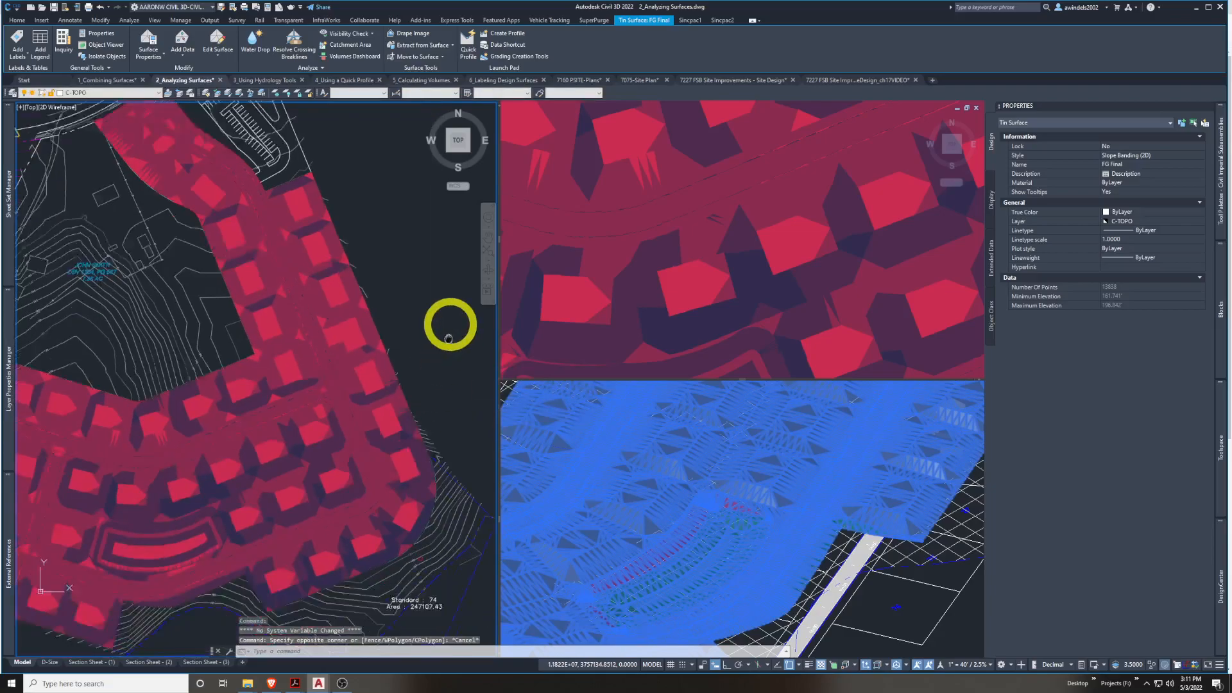
scroll(316, 376, down, 2)
middle_drag(233, 503, 317, 447)
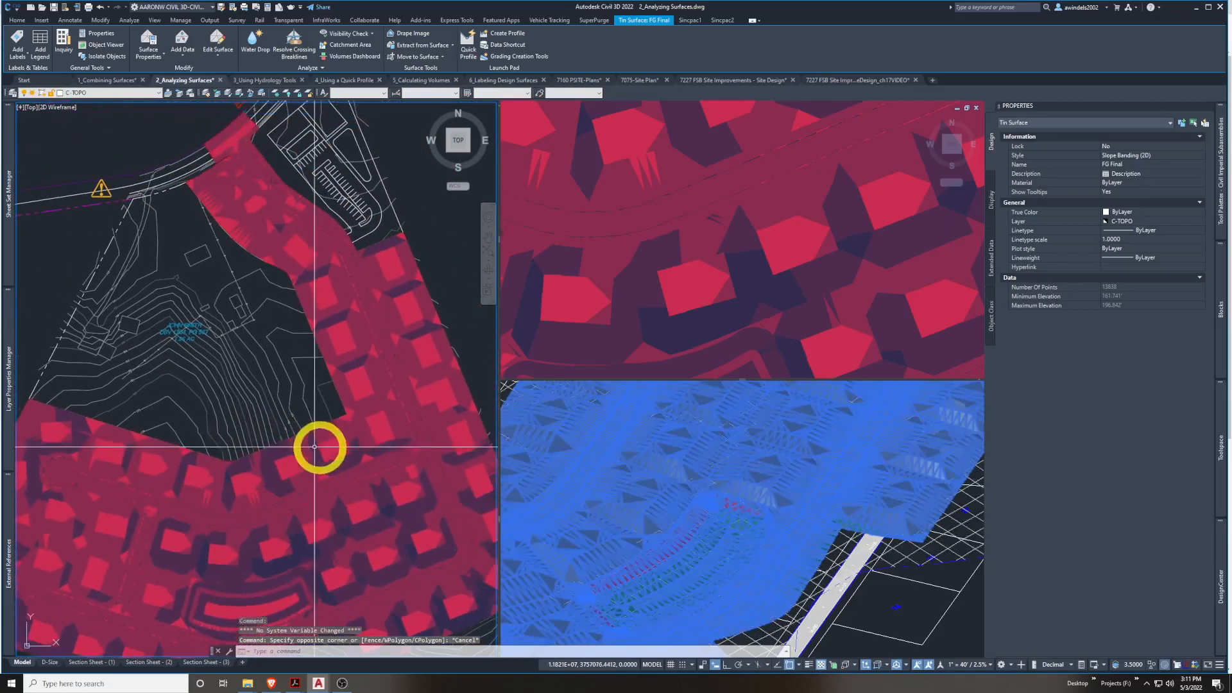
scroll(379, 385, down, 3)
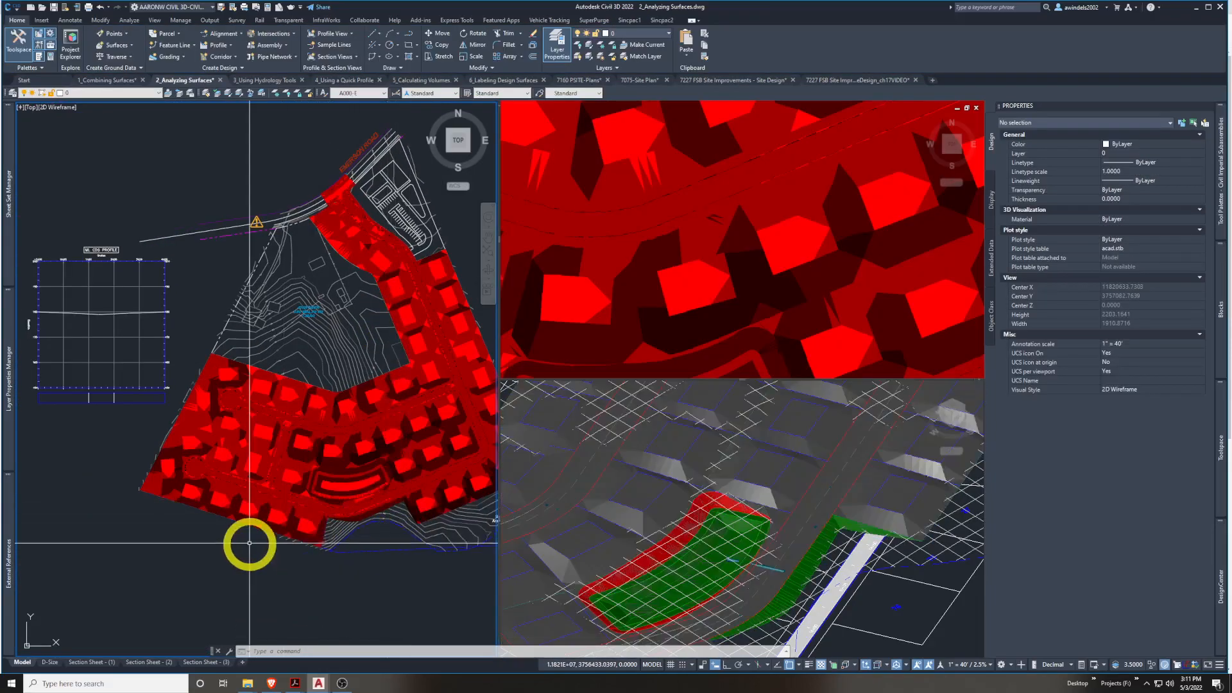
Select the slope-banded FG Final surface in the plan view
click(267, 516)
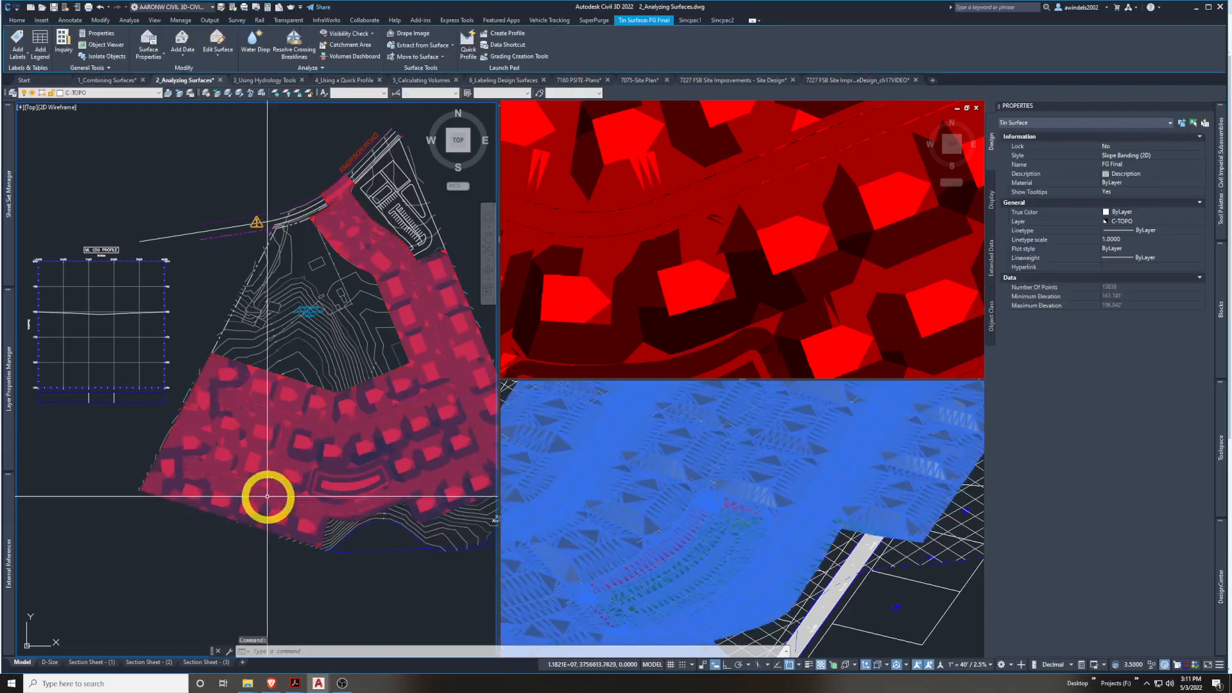
Send the FG Final surface to the back of the display order and clear the selection
right_click(267, 496)
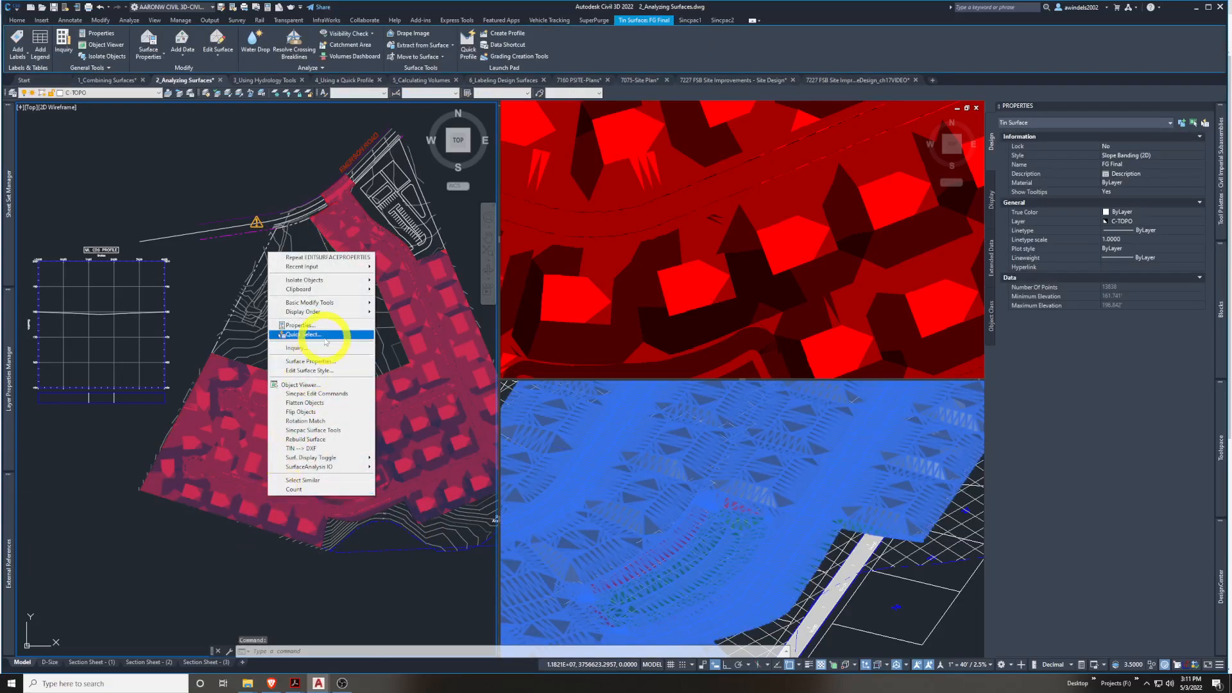
mouse_move(351, 319)
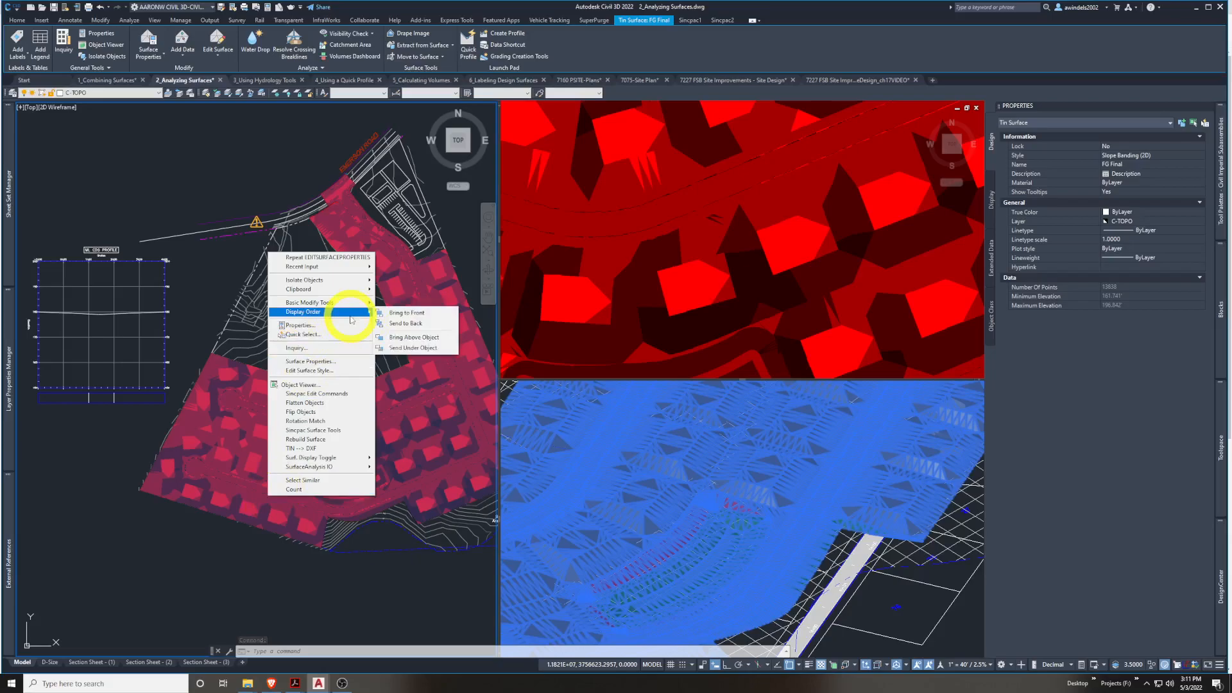
click(421, 324)
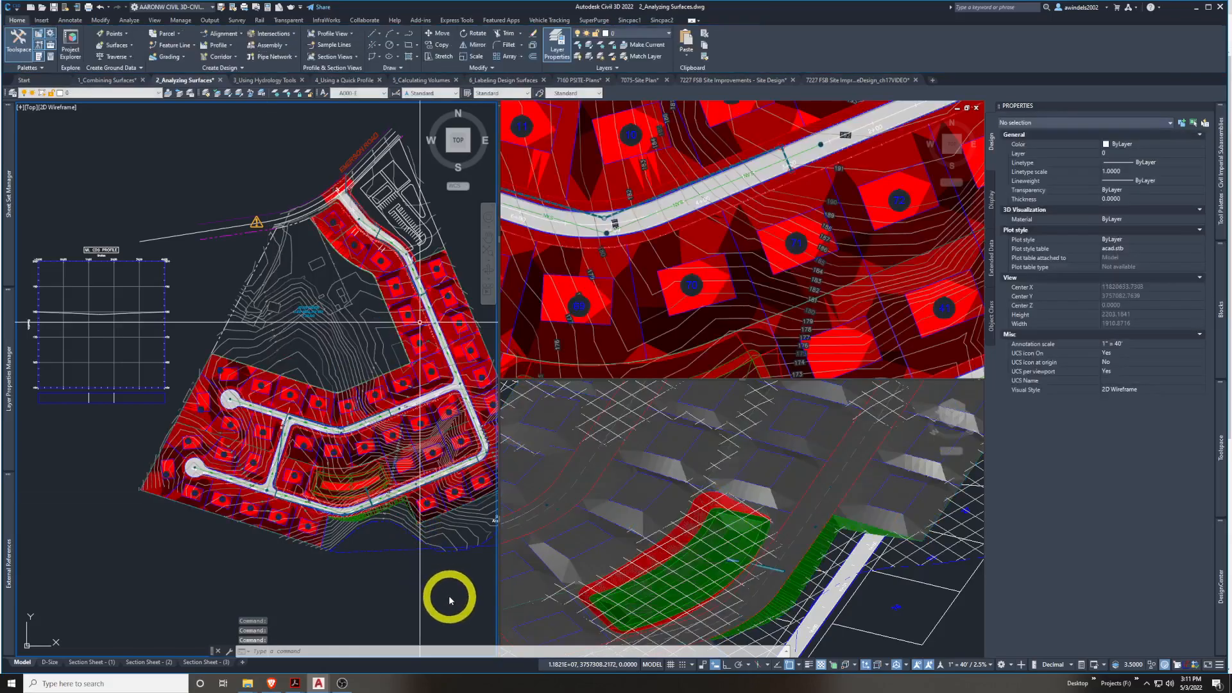
click(450, 600)
key(Escape)
key(Escape)
middle_drag(448, 594, 414, 593)
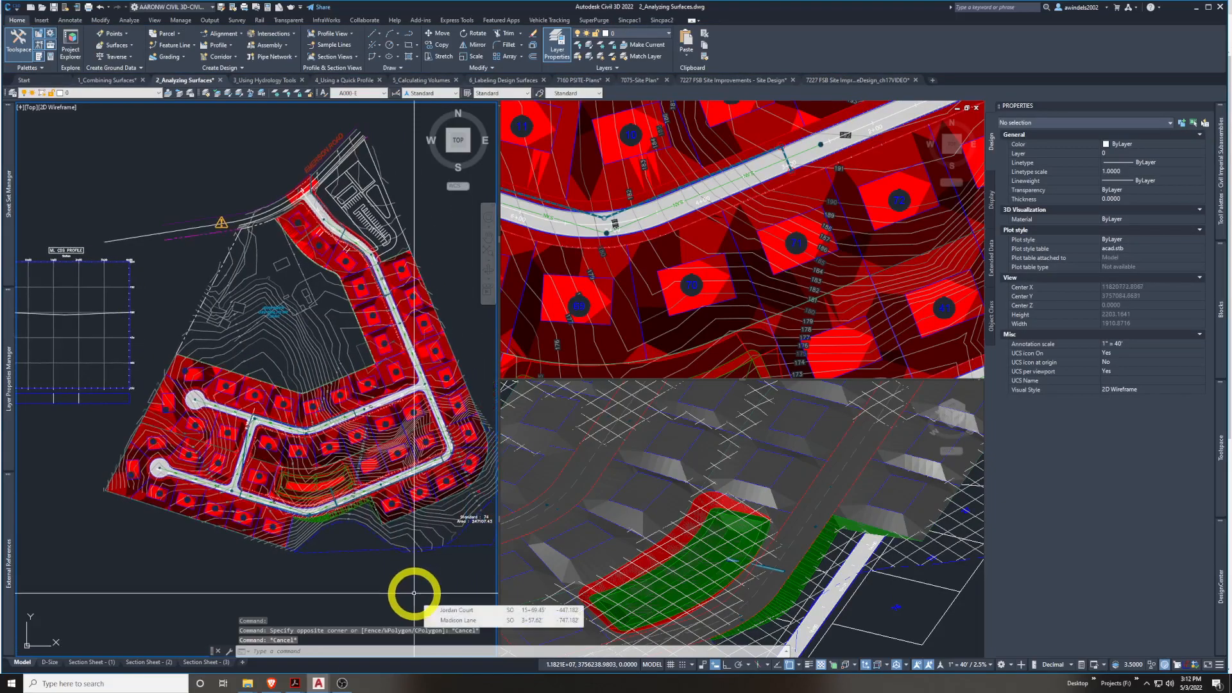
key(Escape)
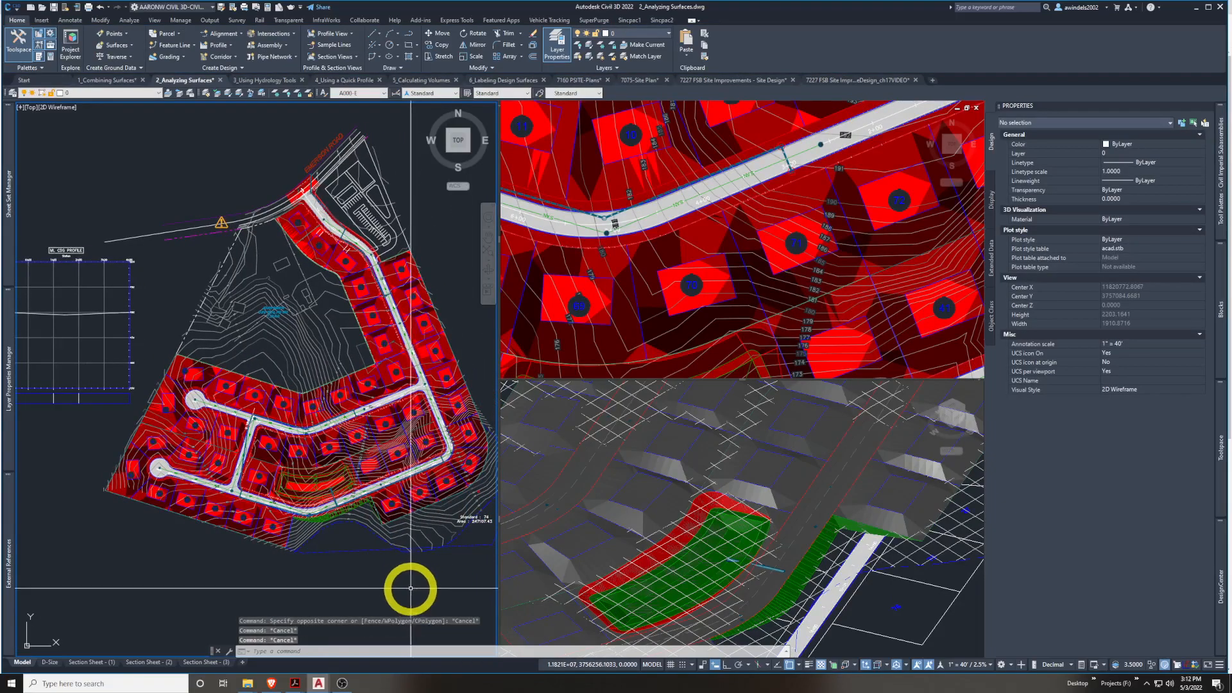
middle_drag(391, 586, 385, 572)
scroll(322, 429, up, 5)
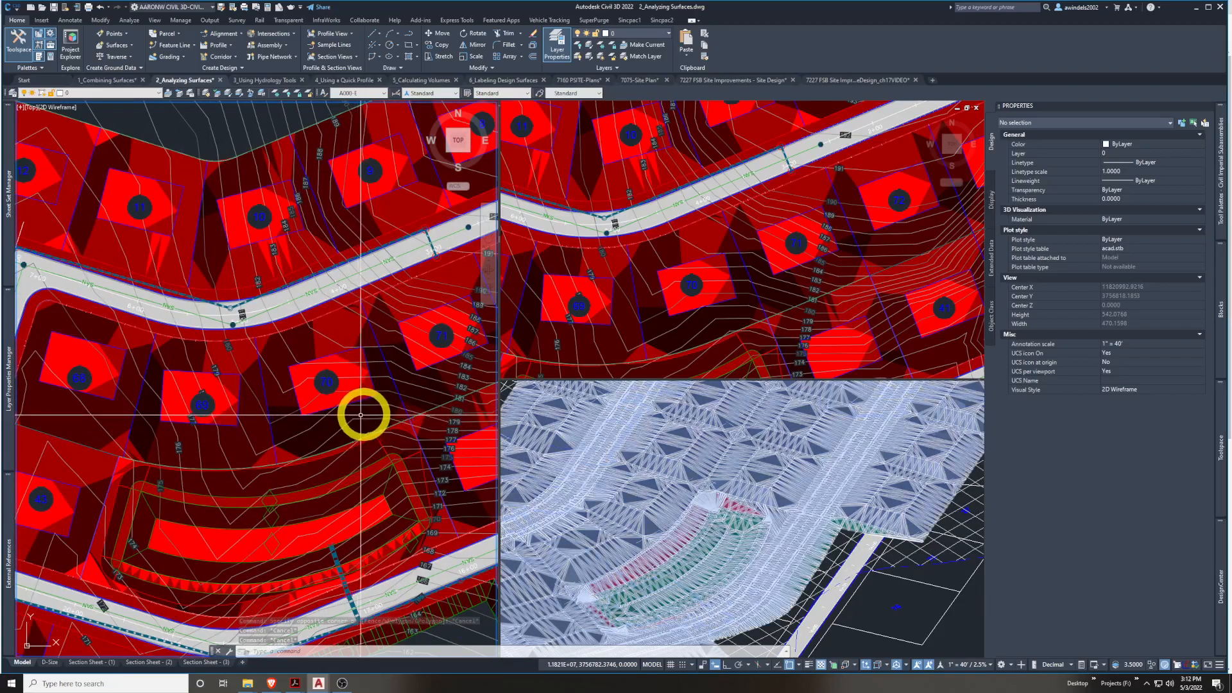
middle_drag(368, 421, 328, 426)
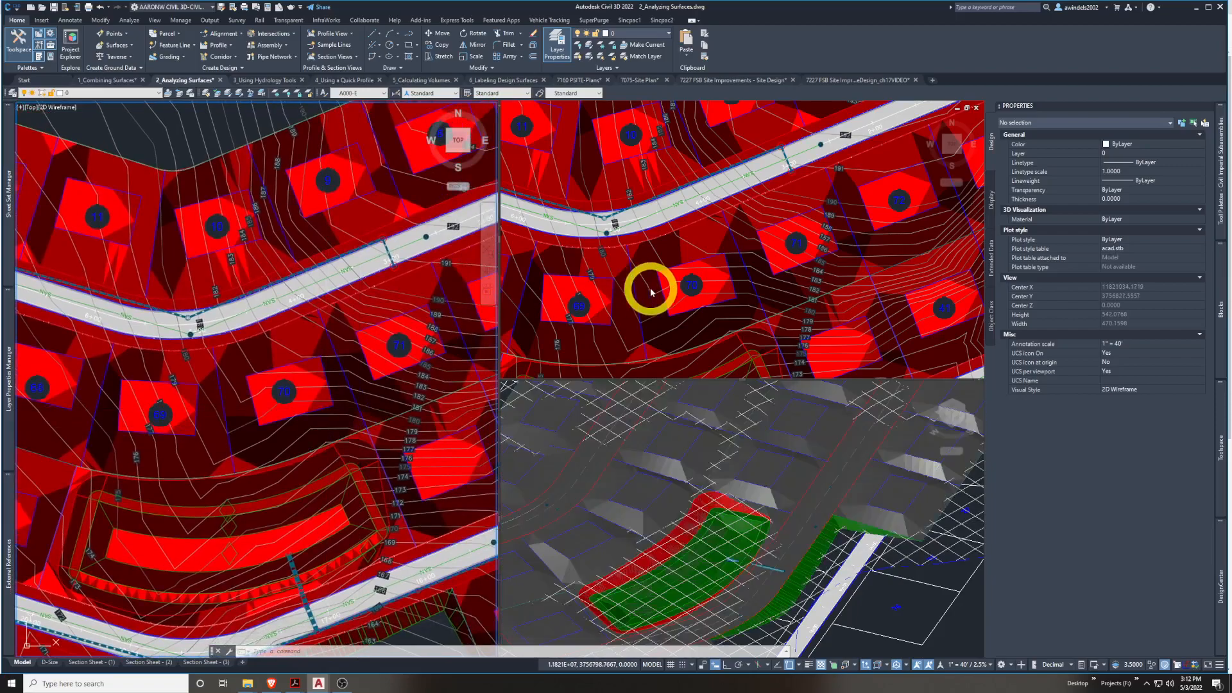
click(352, 311)
middle_drag(352, 310, 388, 329)
key(Escape)
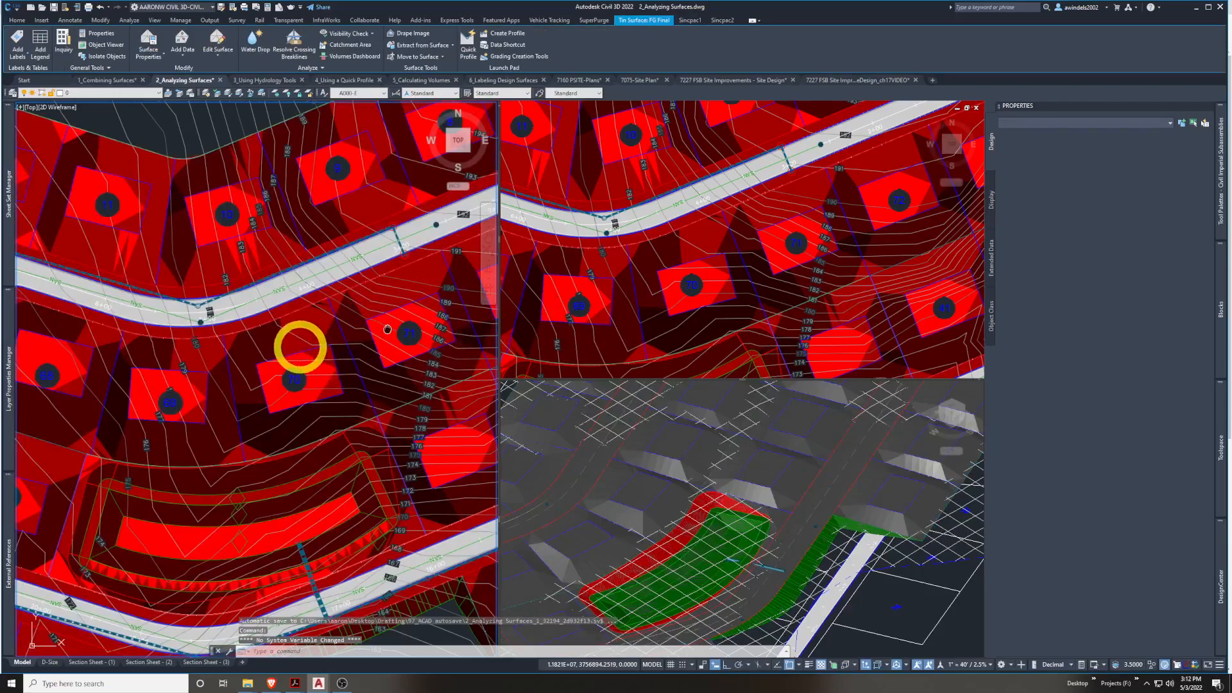
Lower the house pad's Lot Grading feature line just north of the pond by 5.000 using Raise/Lower
click(294, 355)
key(Escape)
click(290, 358)
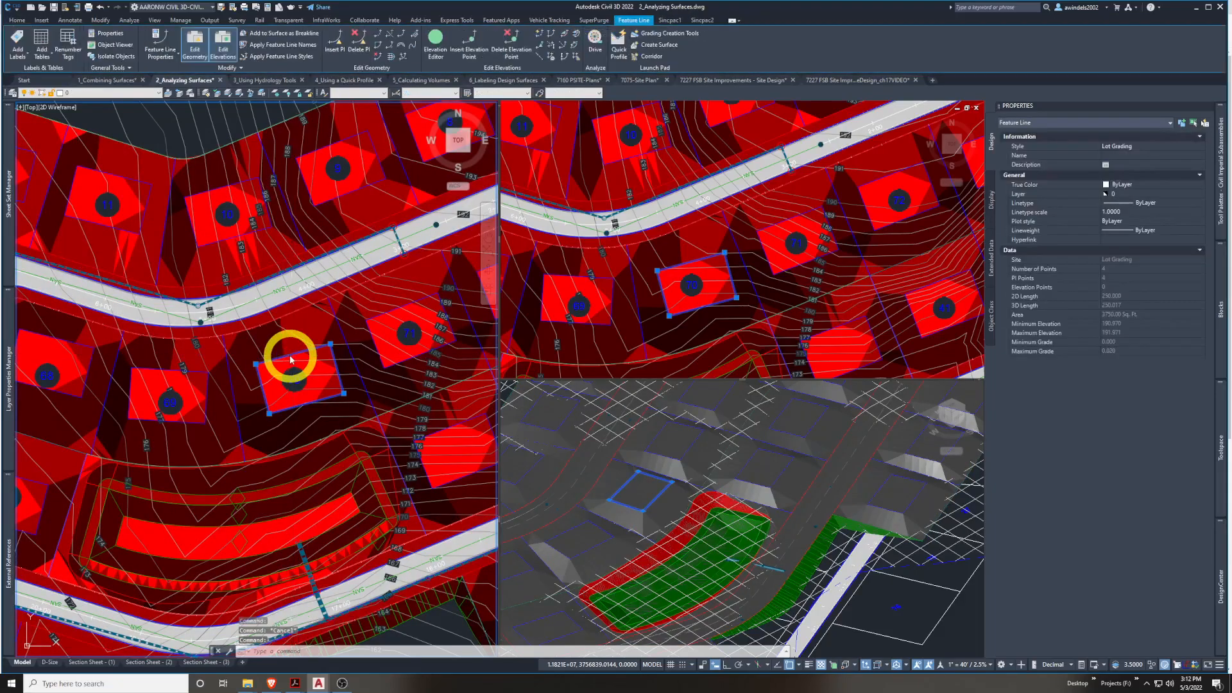
click(565, 59)
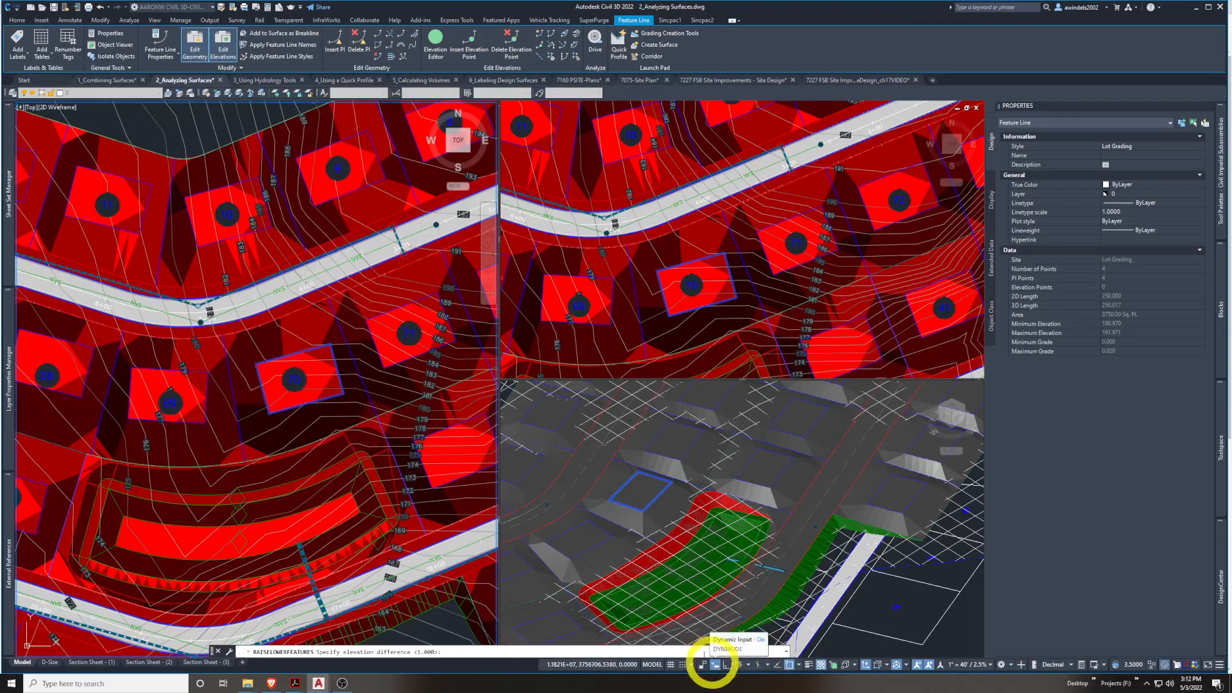
key(Return)
click(334, 338)
key(Return)
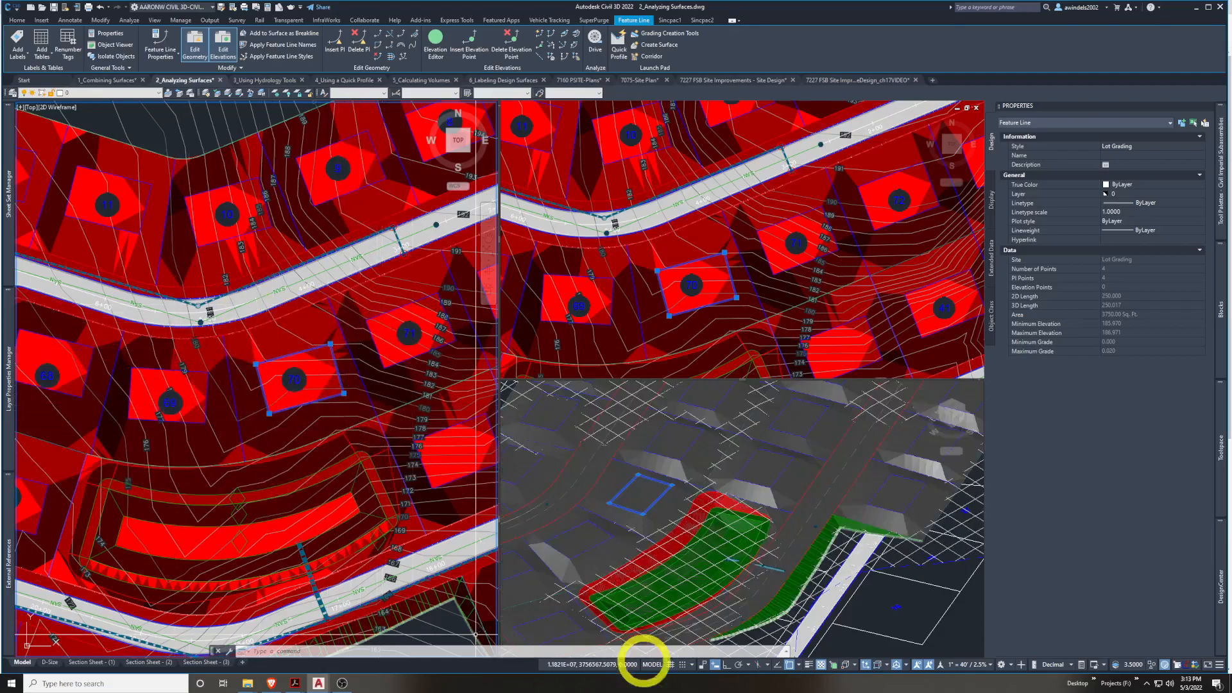
scroll(701, 522, up, 3)
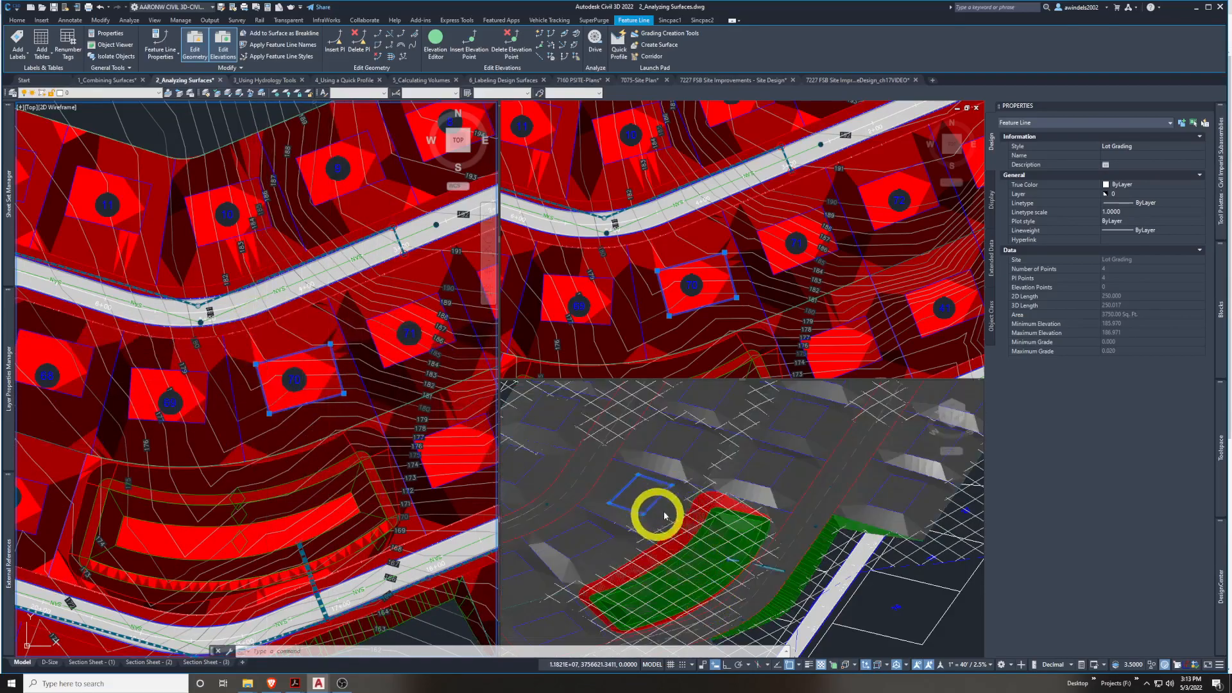
middle_drag(262, 379, 256, 346)
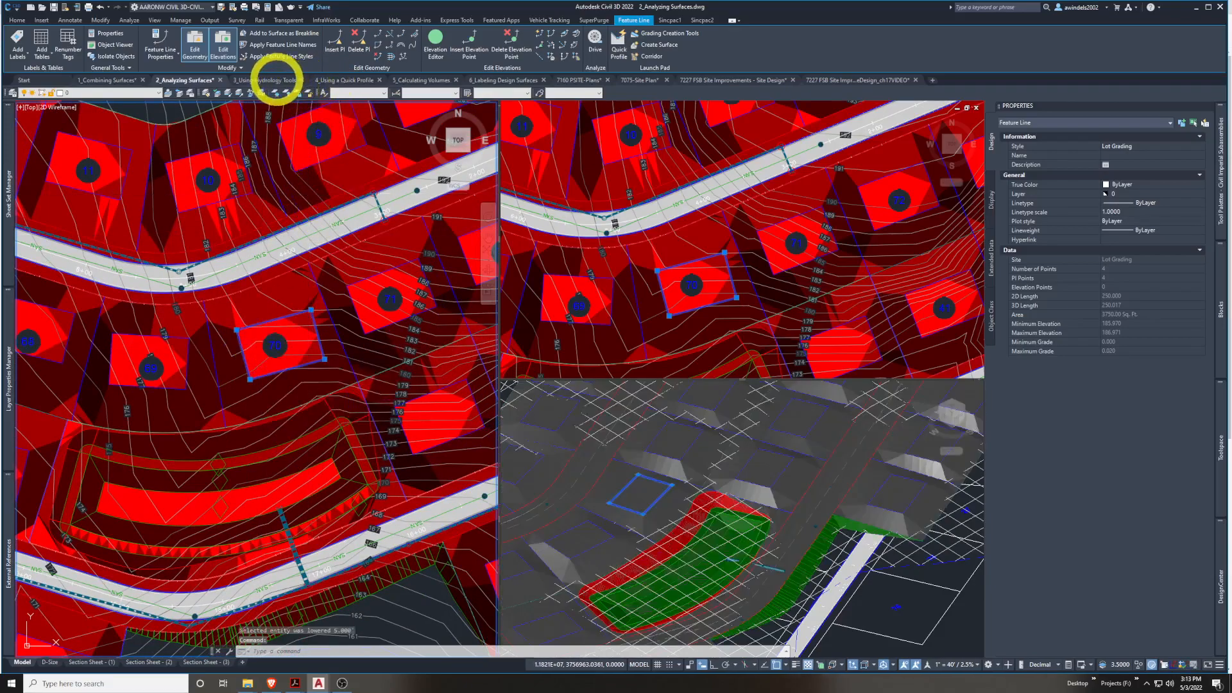
Switch to the 3_Using Hydrology Tools drawing and look over the site's road layout and lots
click(273, 80)
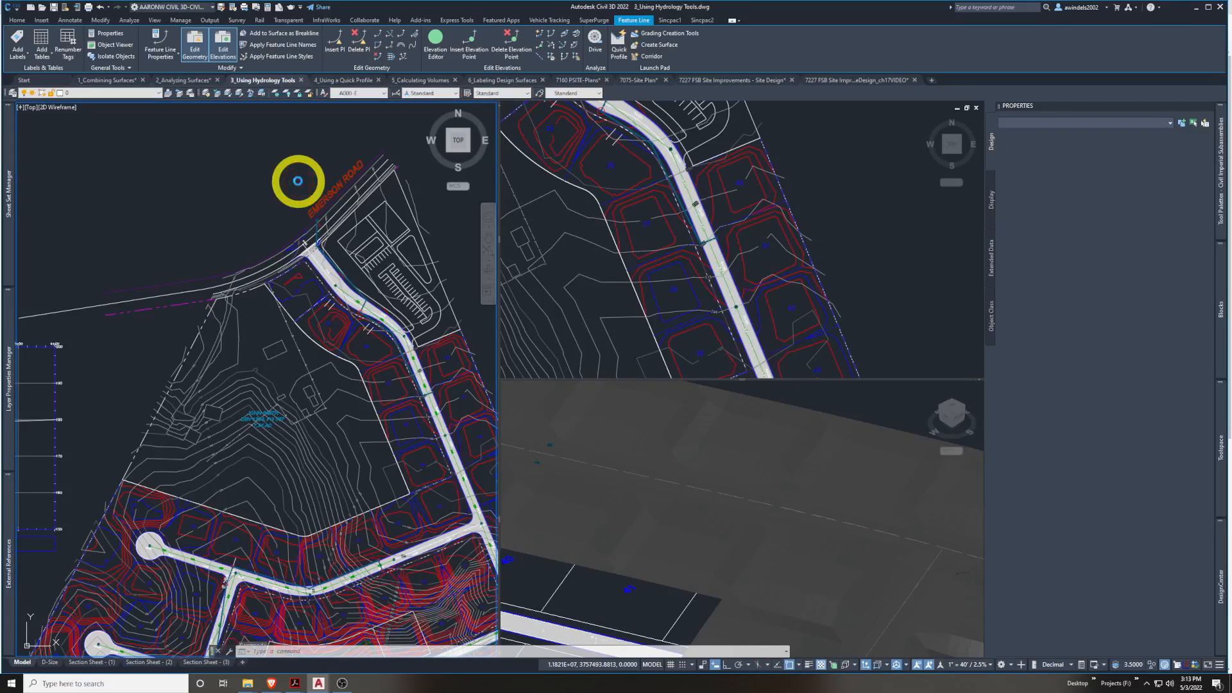
click(298, 181)
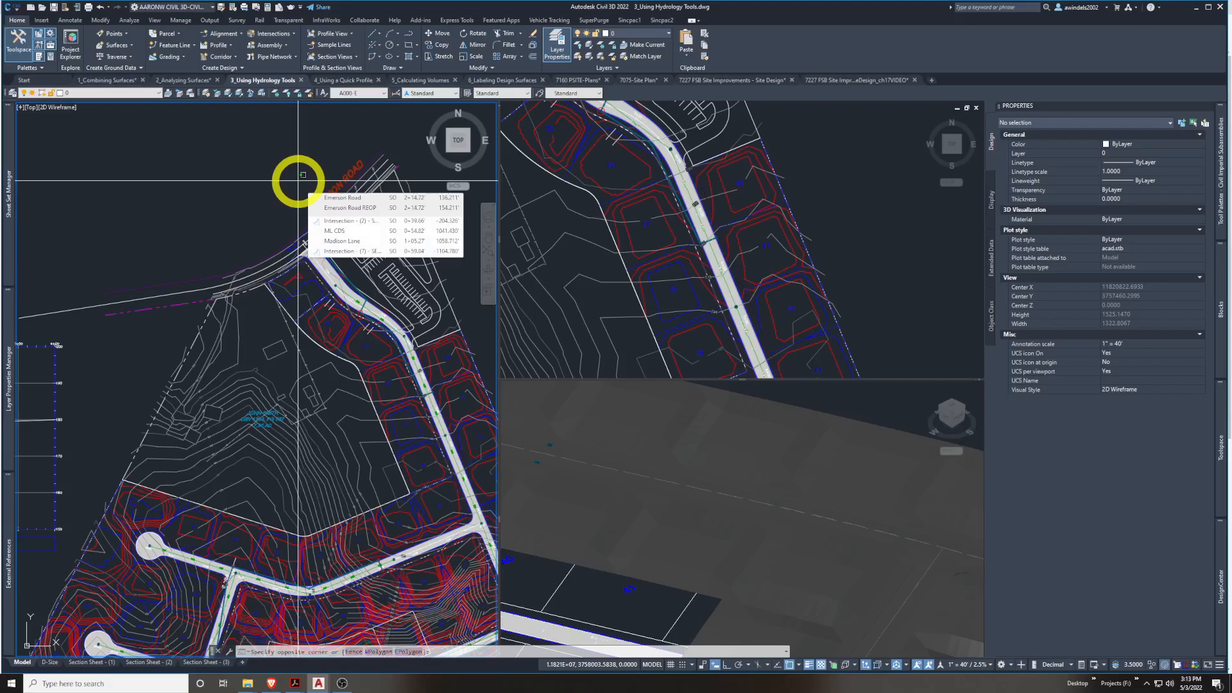
key(Escape)
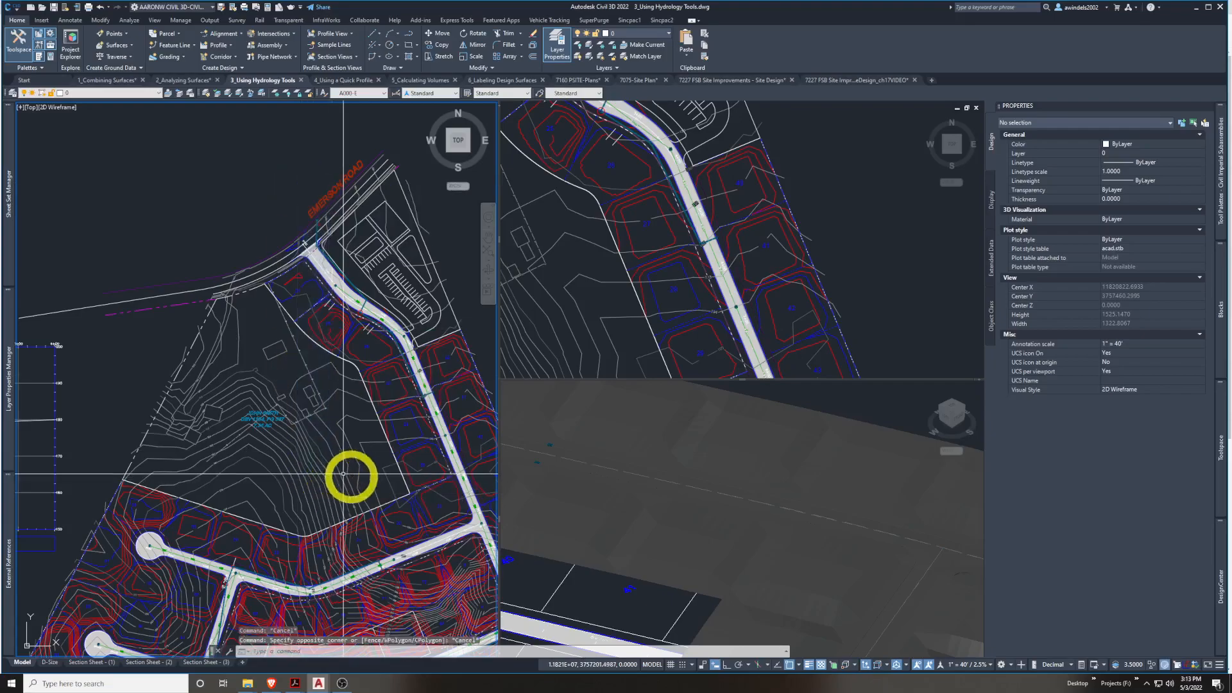
middle_drag(344, 472, 303, 431)
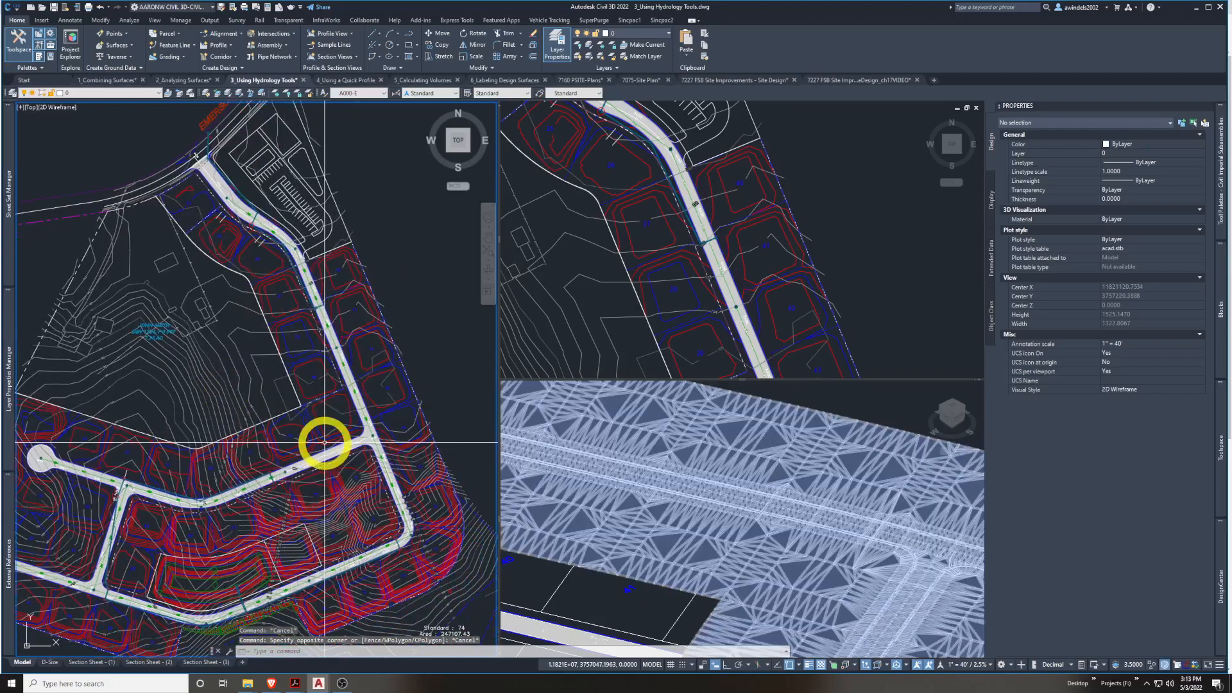
mouse_move(324, 442)
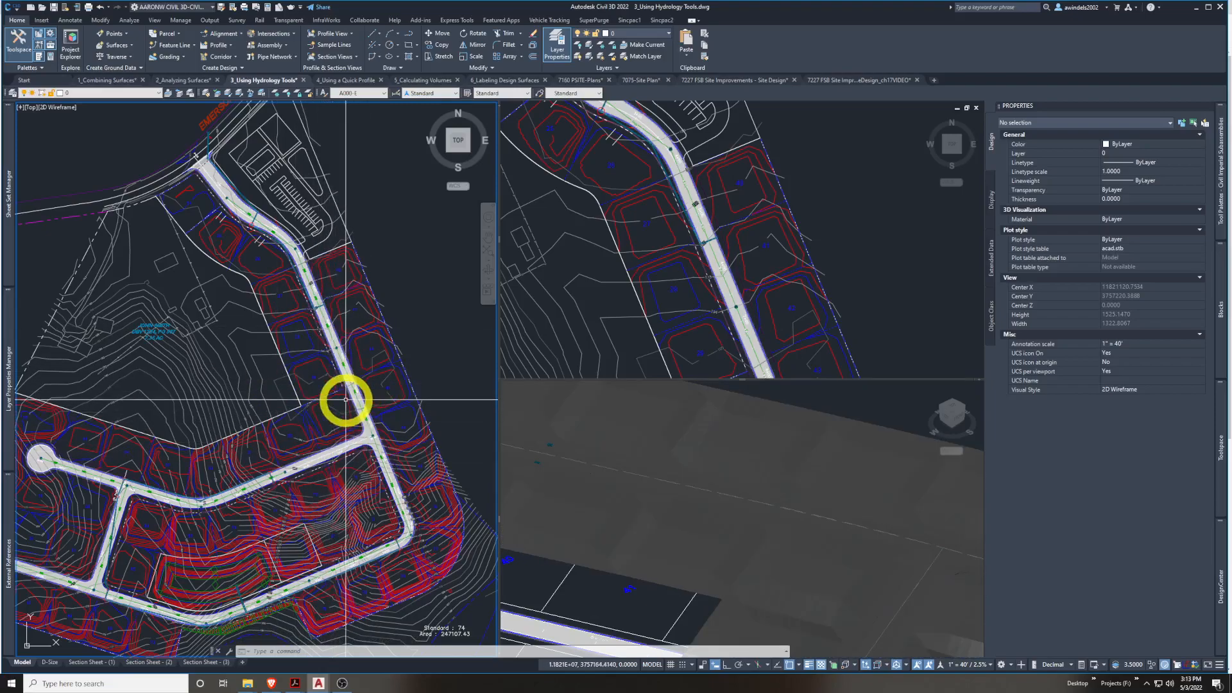
mouse_move(342, 403)
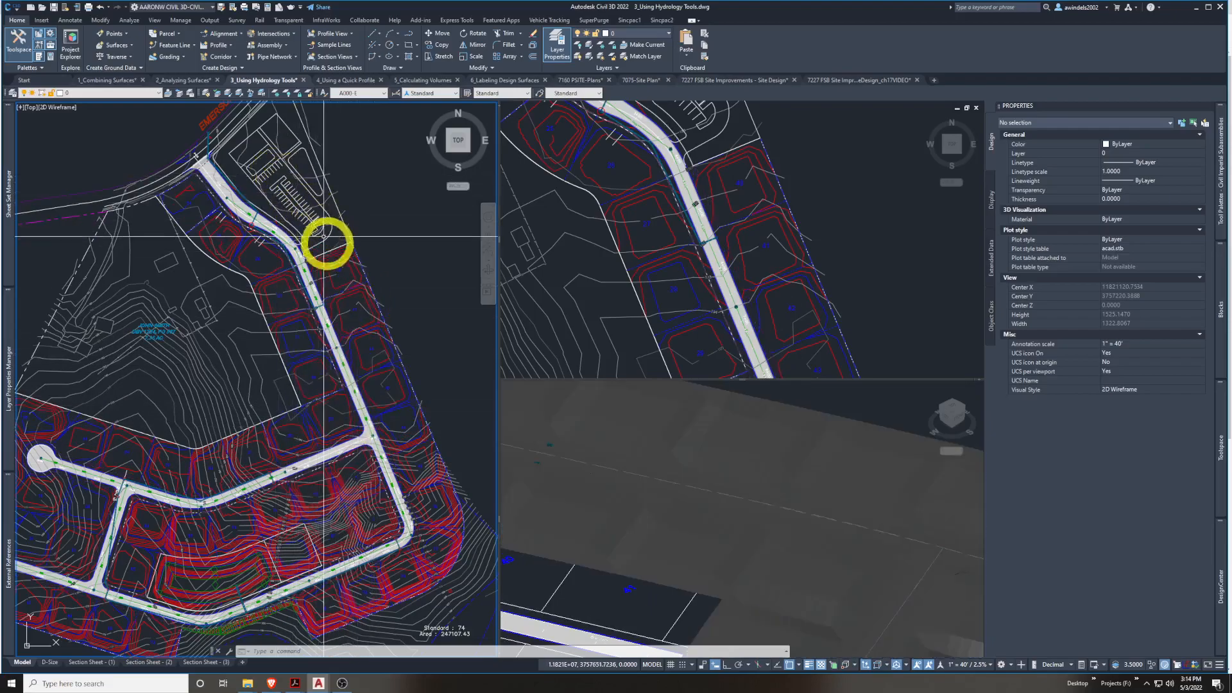
middle_drag(324, 421, 373, 272)
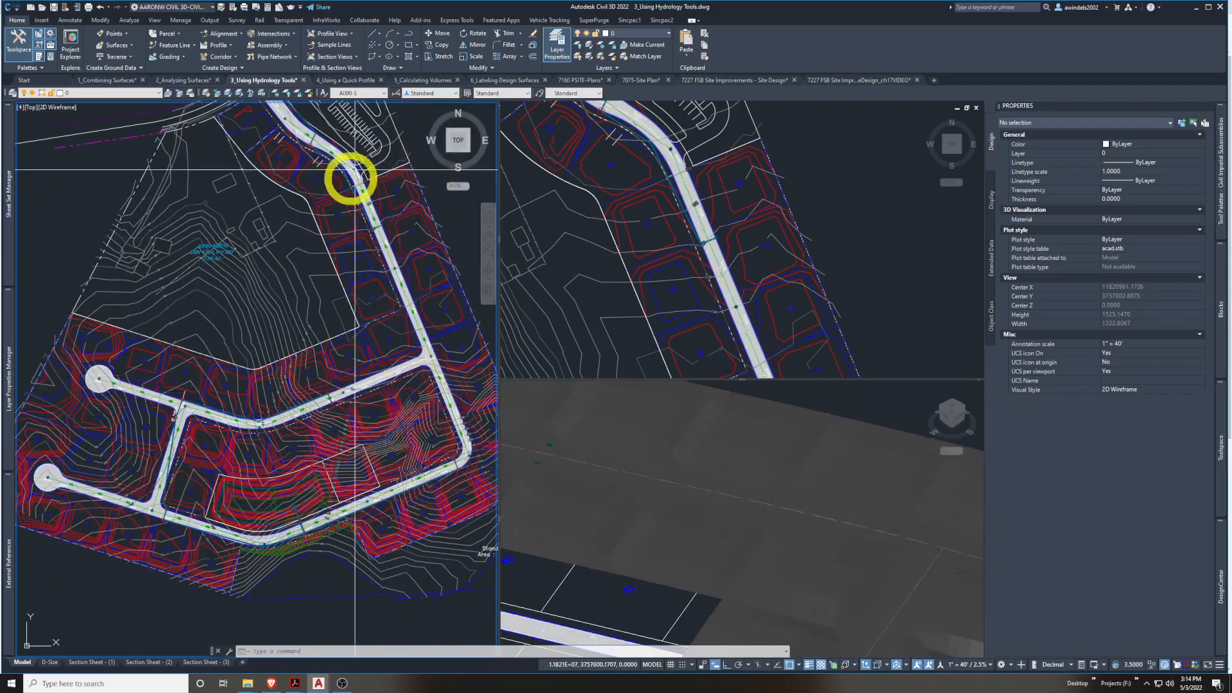
middle_drag(446, 344, 329, 378)
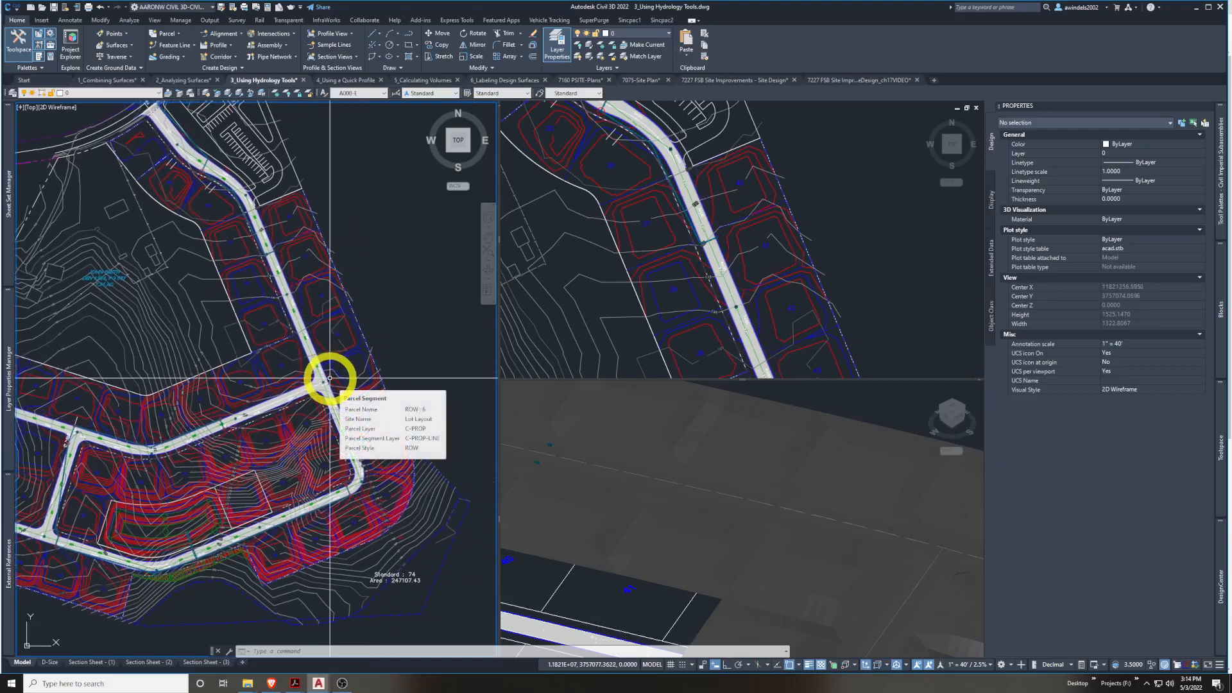
Start the Water Drop flow path analysis on the EG-FG Composite surface
click(130, 21)
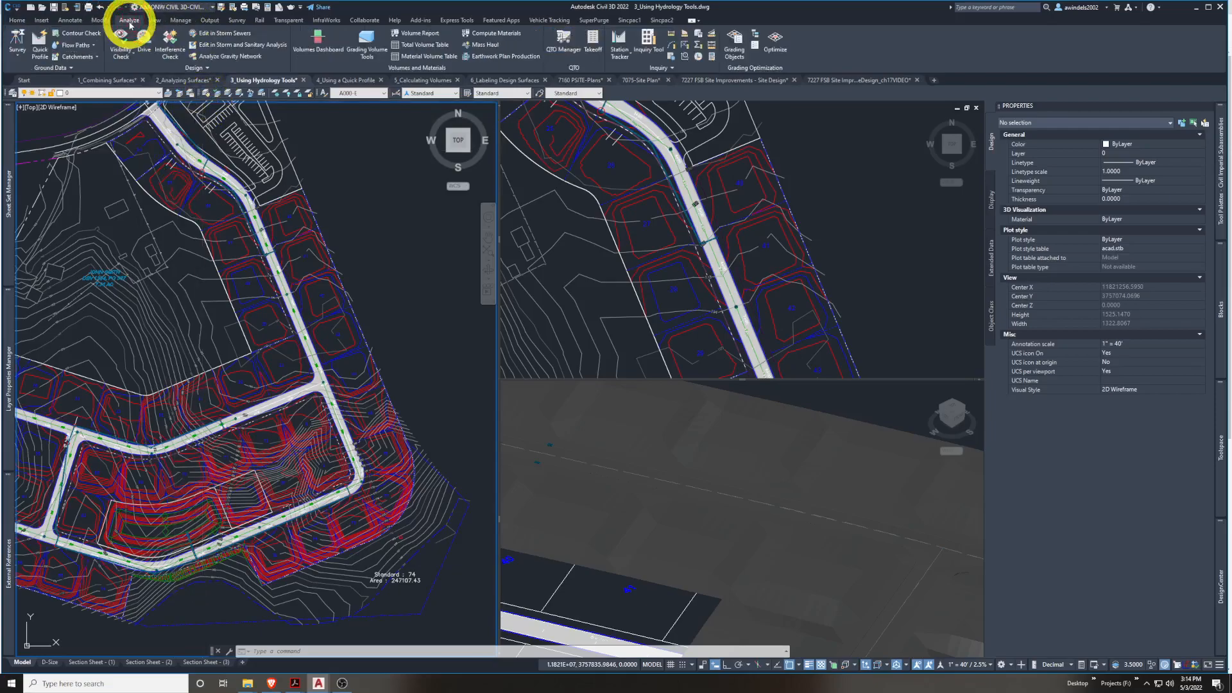
middle_drag(399, 244, 423, 251)
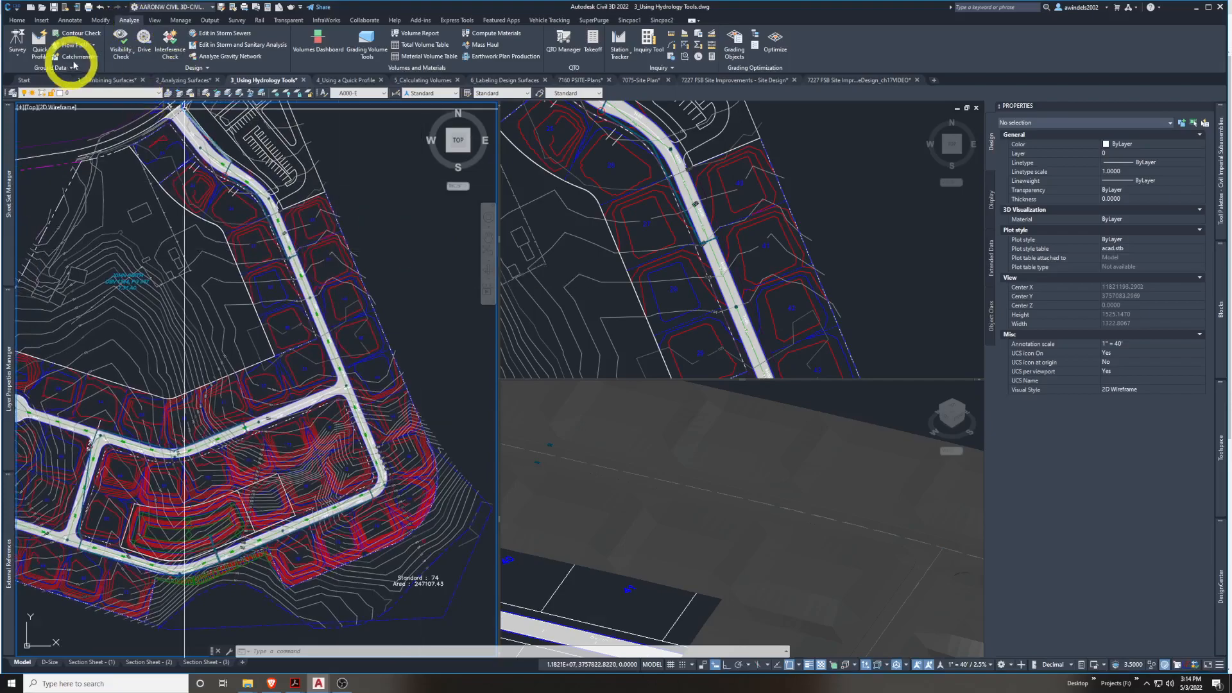
click(95, 46)
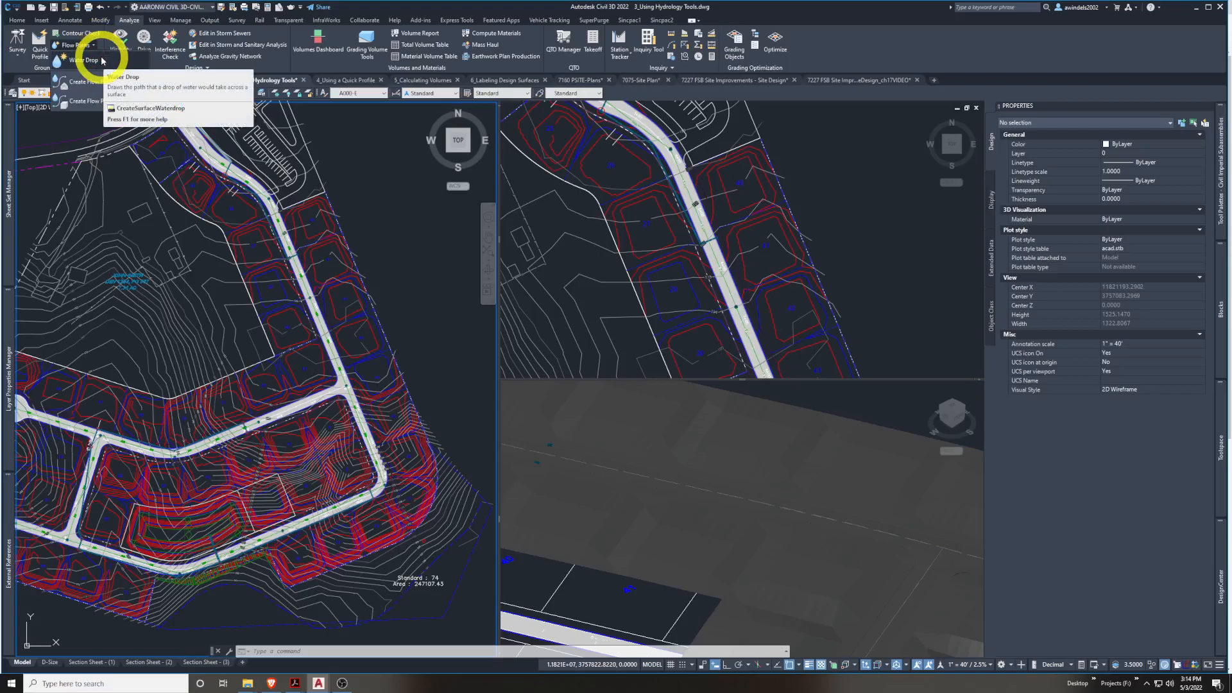
click(102, 60)
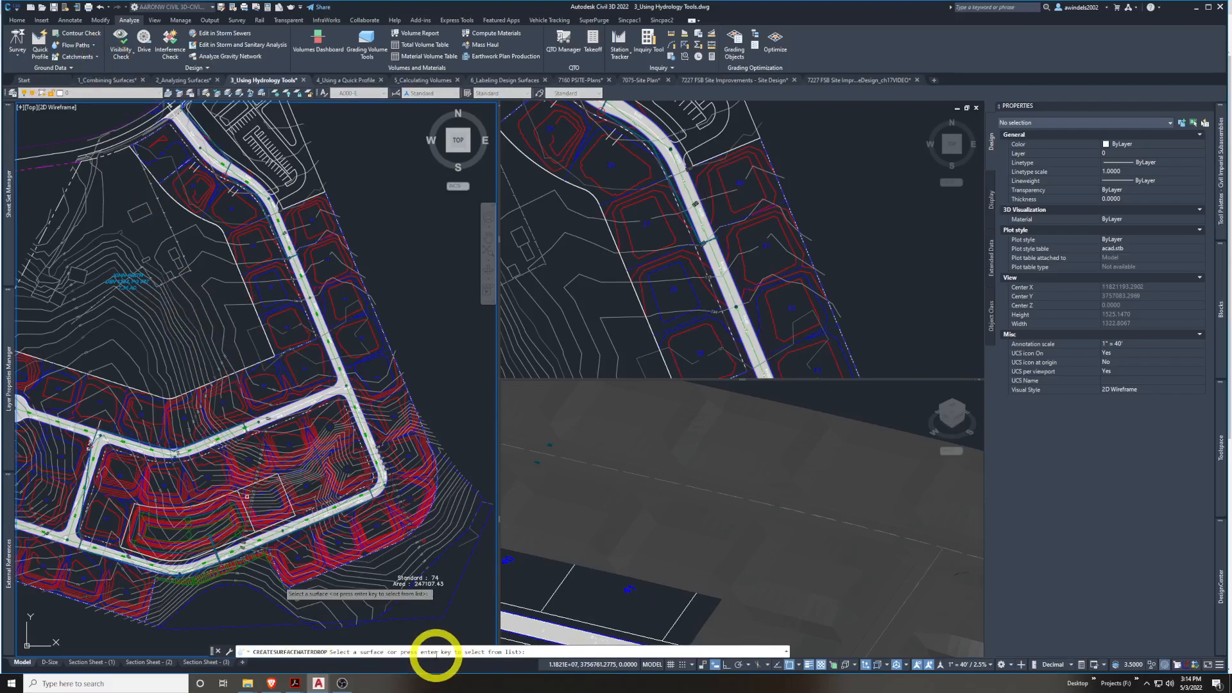
key(Return)
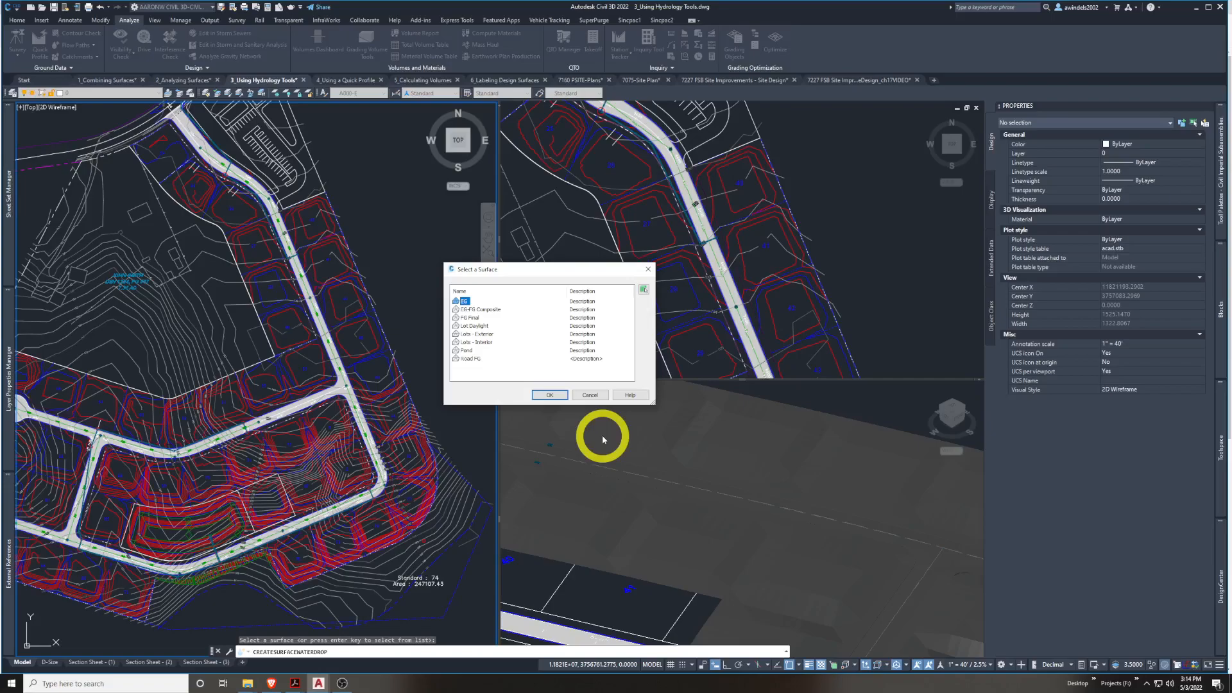
click(480, 309)
click(549, 395)
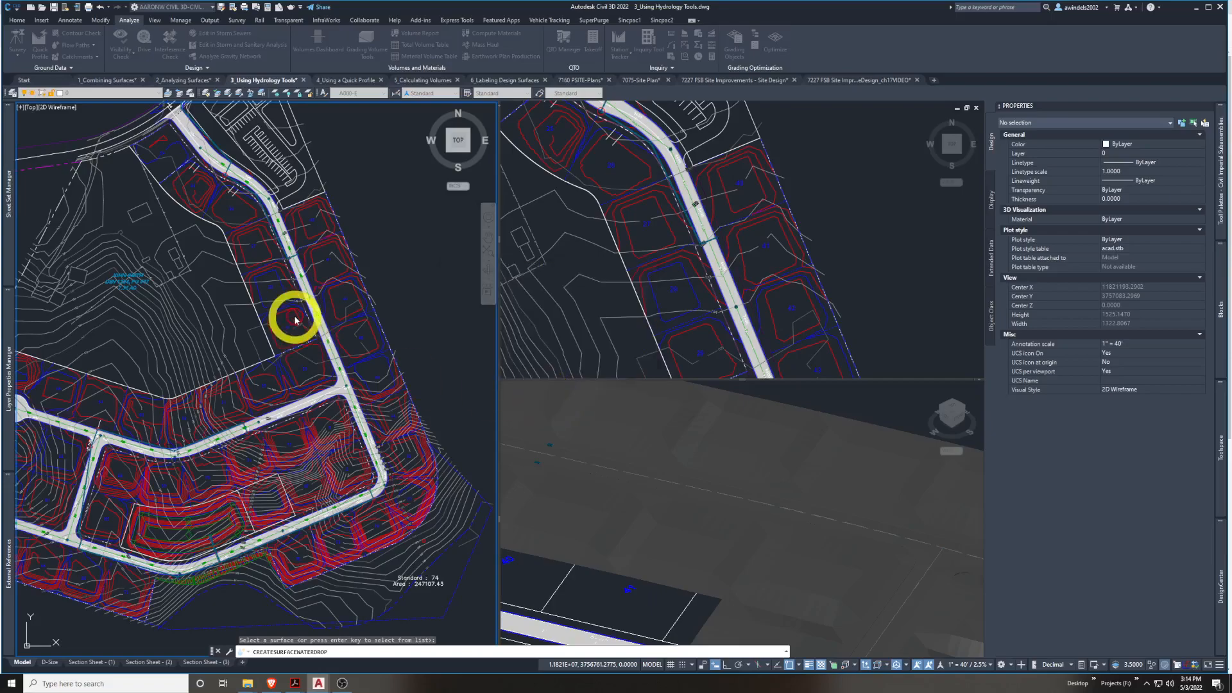
Accept the water drop settings with 3D Polyline as the path object type
drag(630, 294, 576, 237)
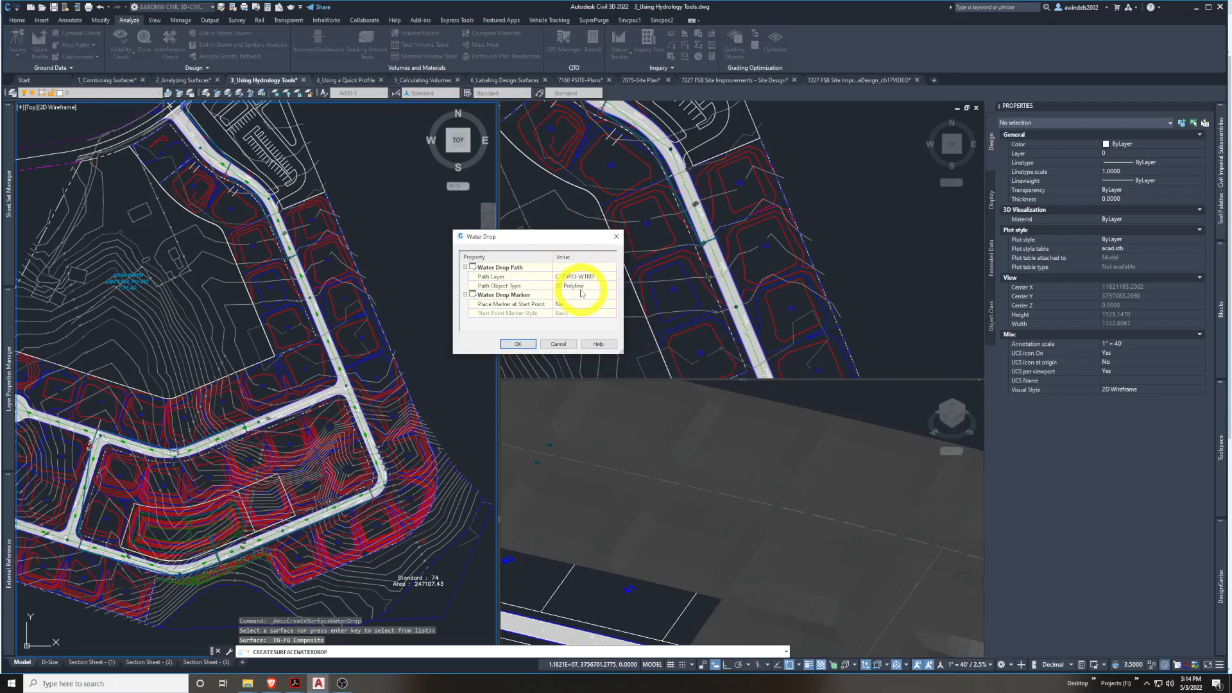
click(579, 288)
click(573, 285)
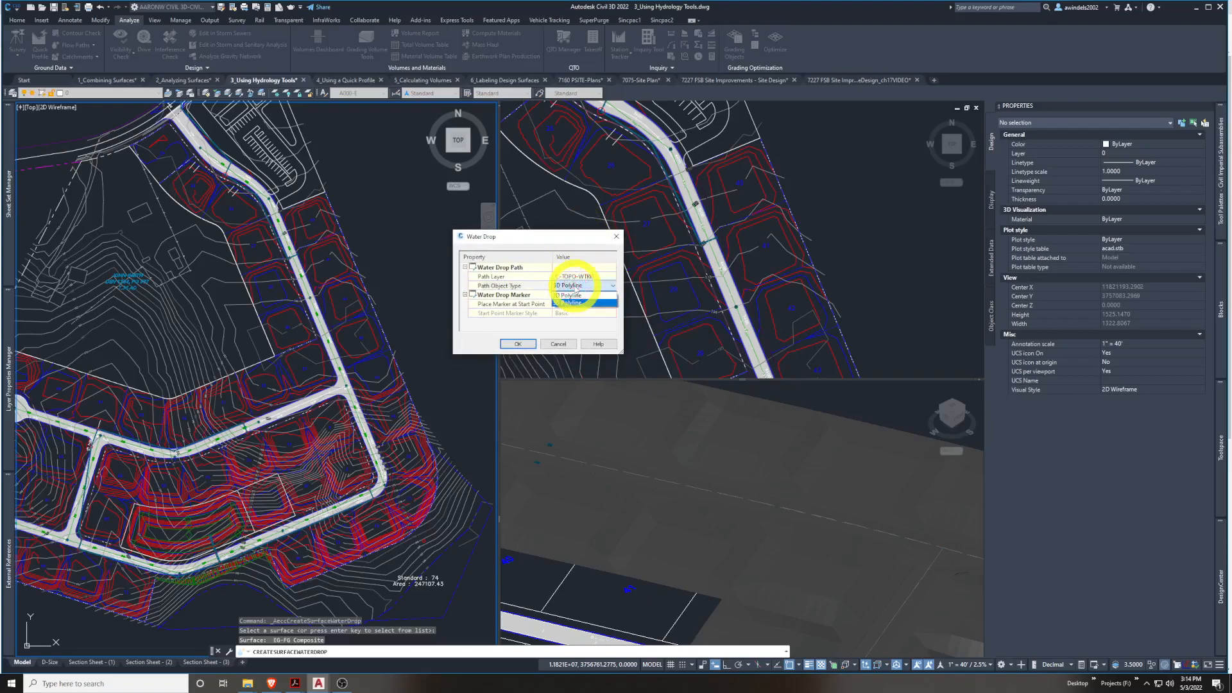
click(575, 287)
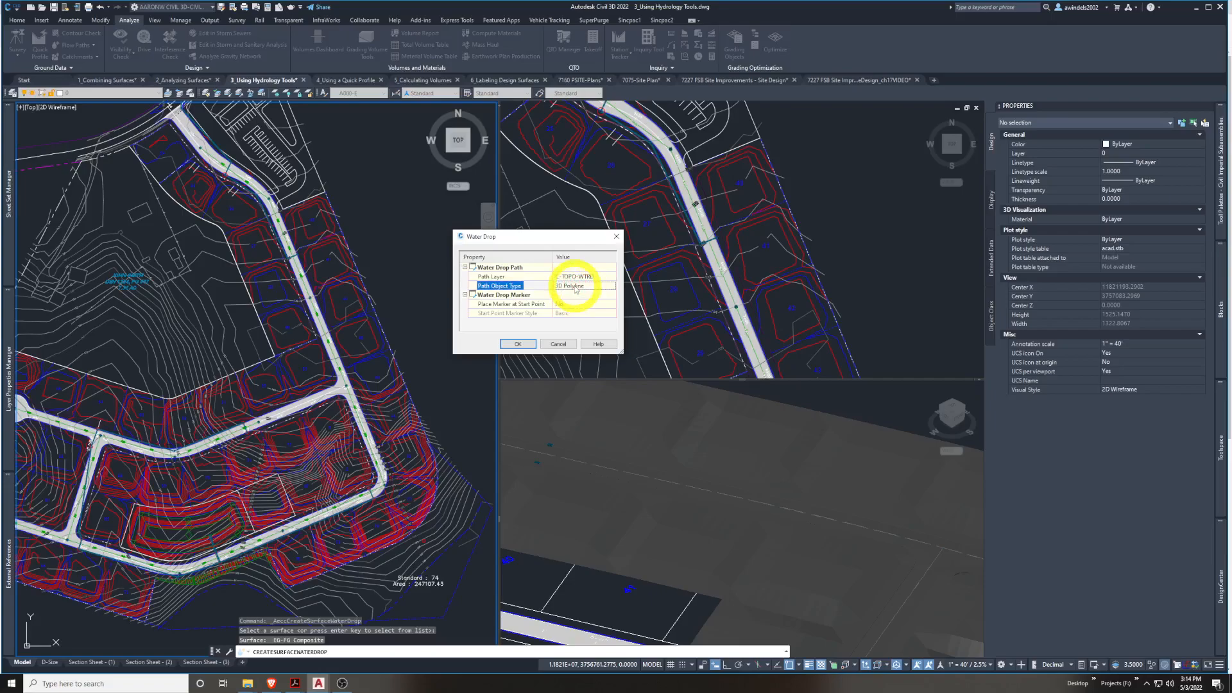
click(518, 344)
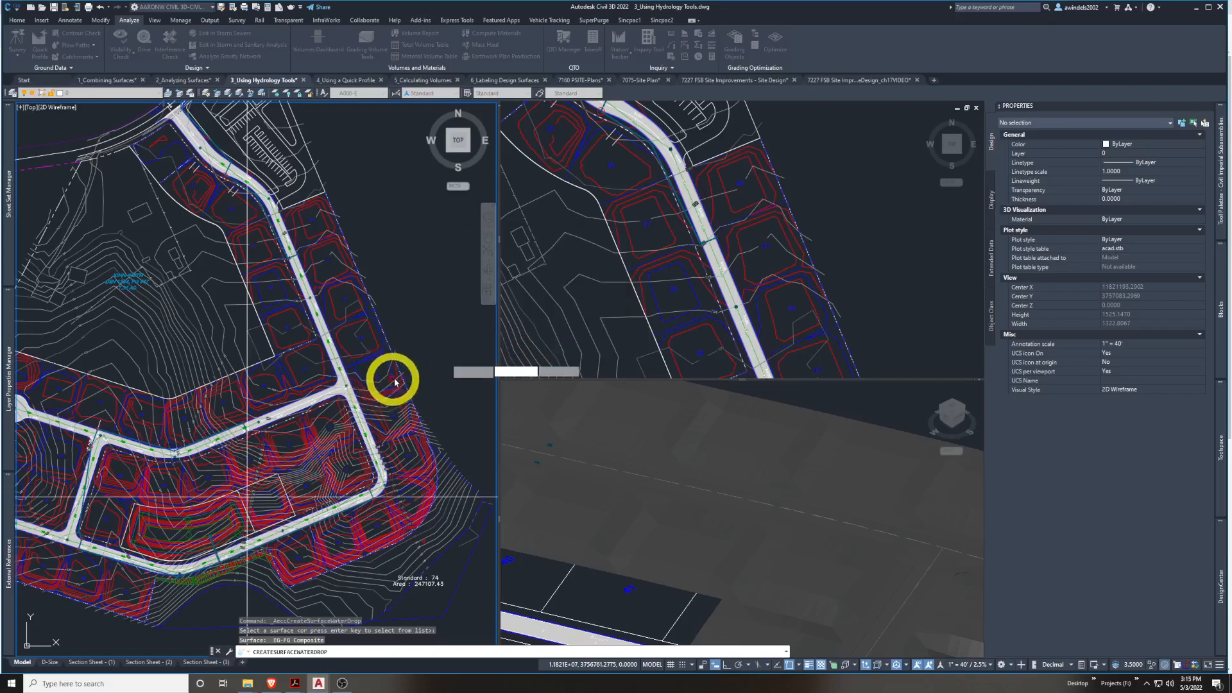
Place a water drop at the west edge of Jordan Court to trace its flow path along the road
middle_drag(215, 491, 250, 412)
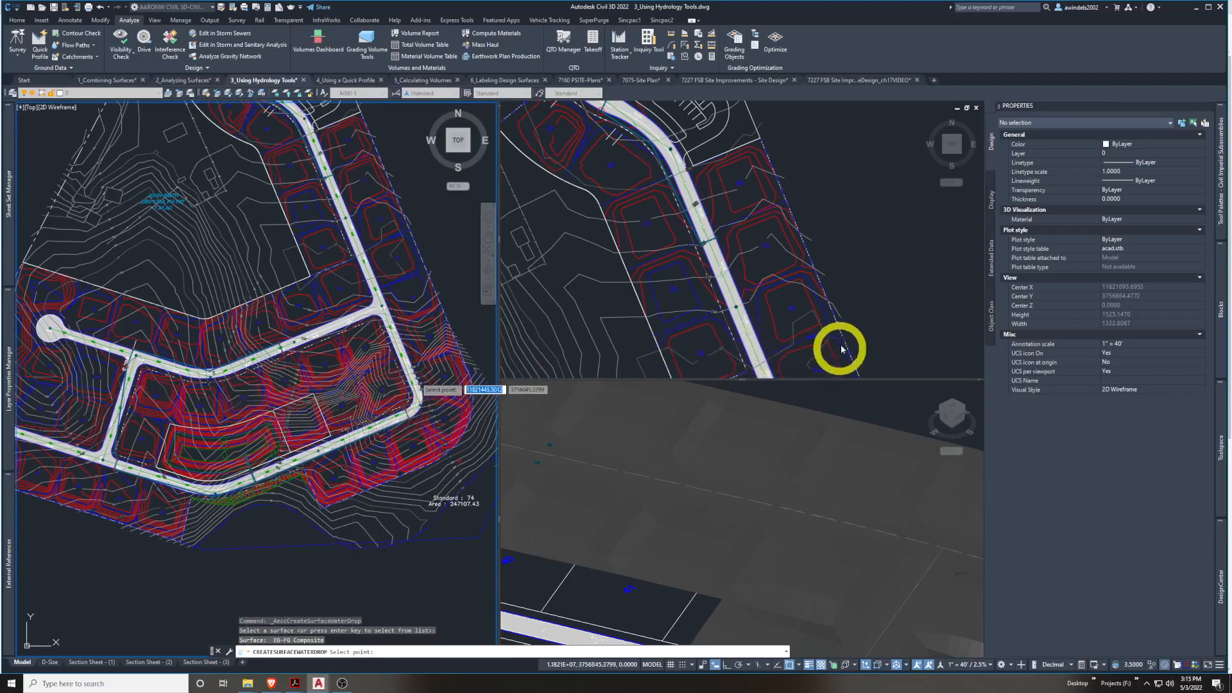
click(848, 310)
middle_drag(695, 349, 643, 252)
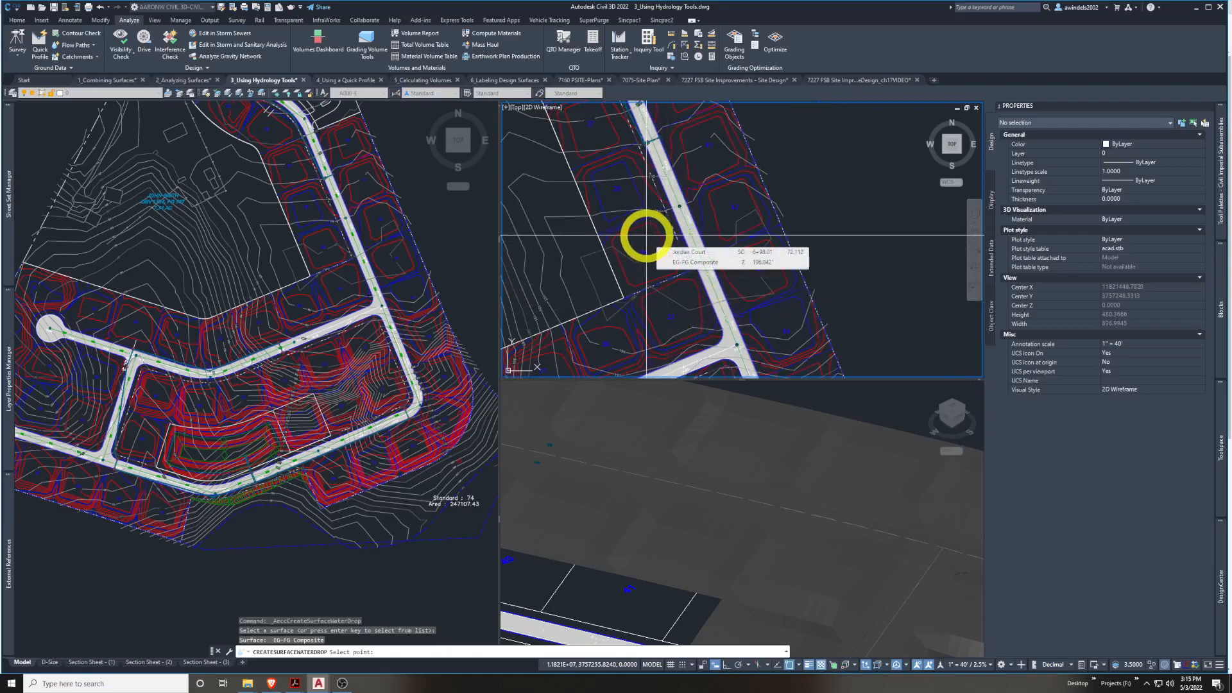
scroll(679, 232, up, 2)
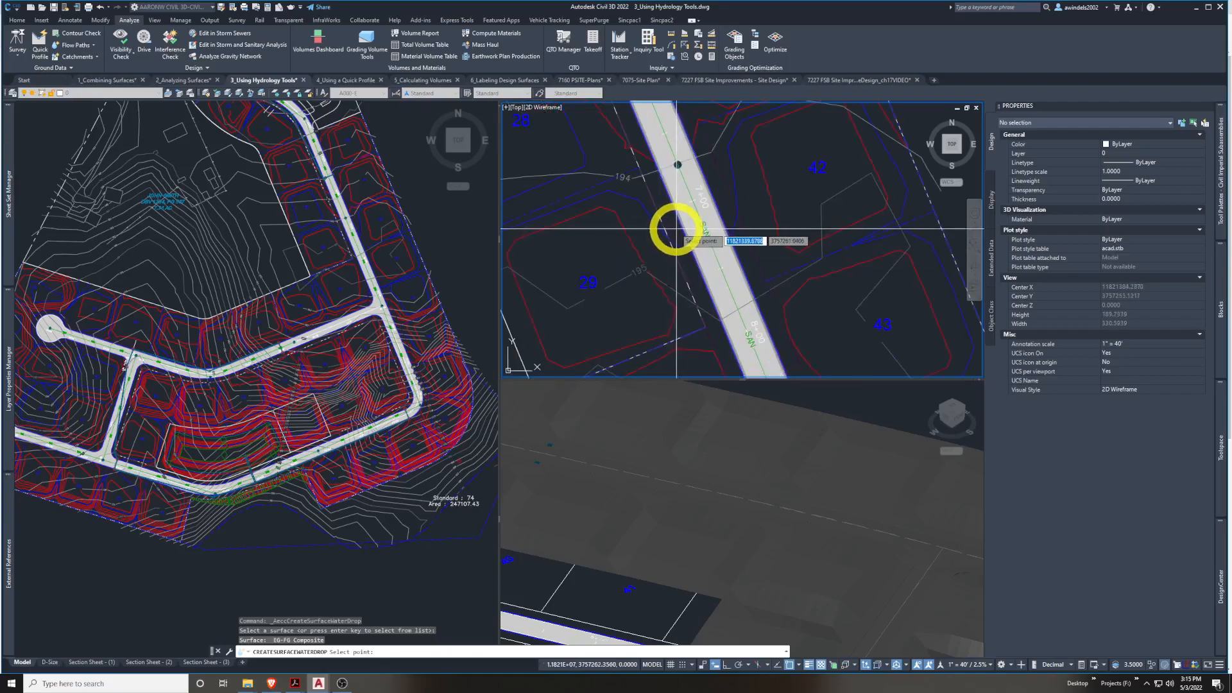
click(674, 228)
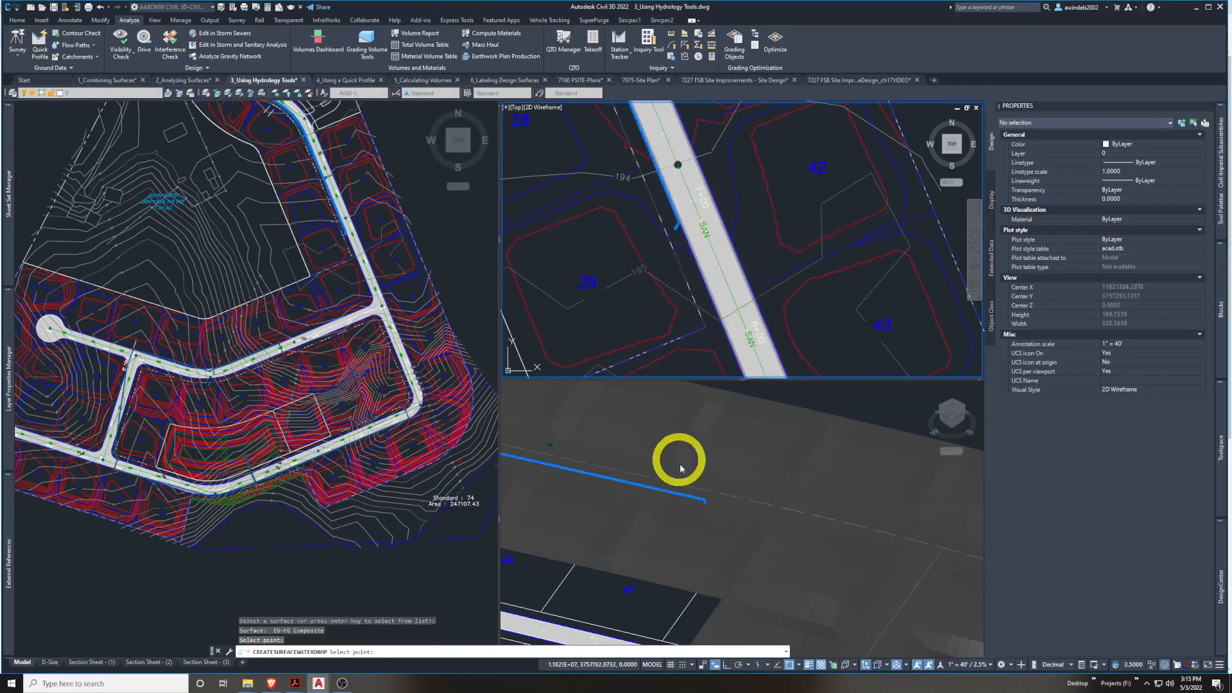
Place two water drops between lot 29's pad and the west edge of Jordan Court to trace where runoff reaches the road
scroll(688, 255, down, 10)
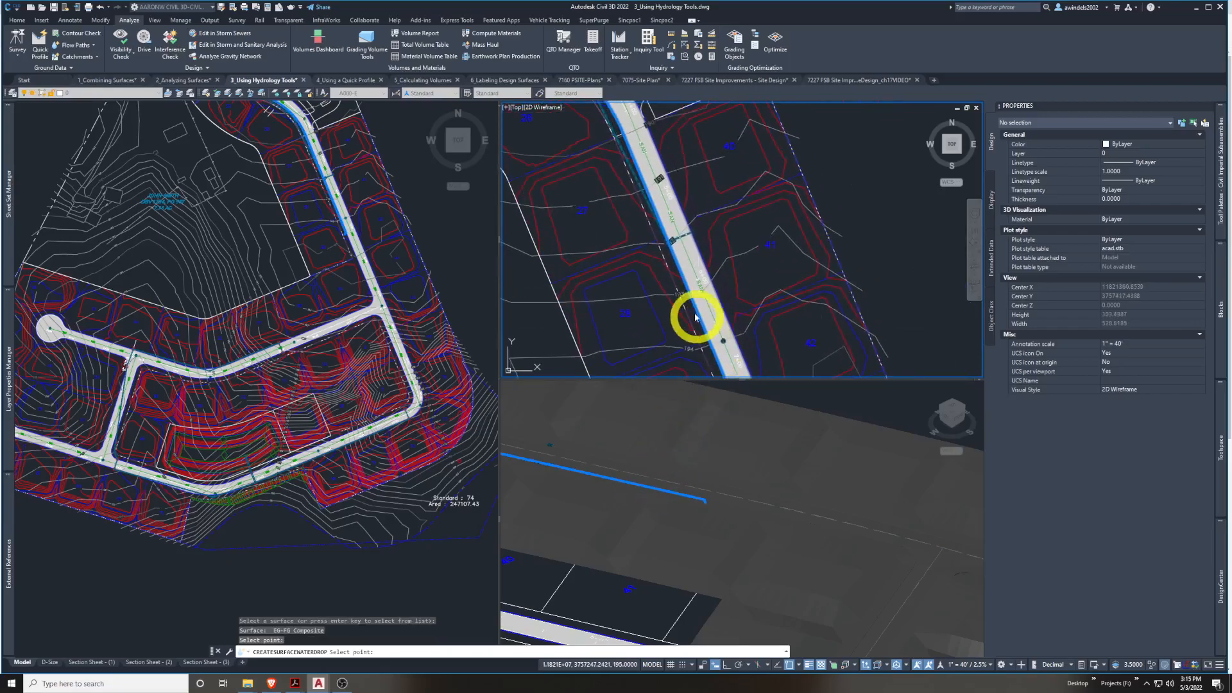
scroll(677, 253, up, 12)
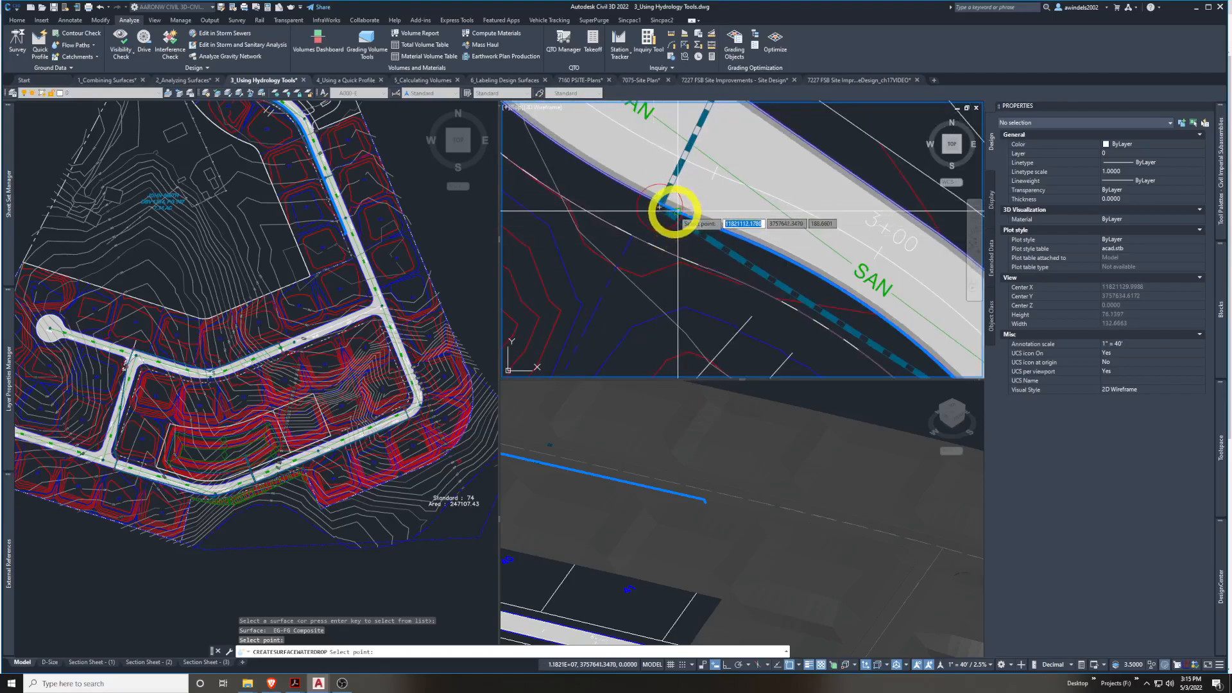
scroll(669, 209, down, 5)
middle_drag(716, 260, 597, 77)
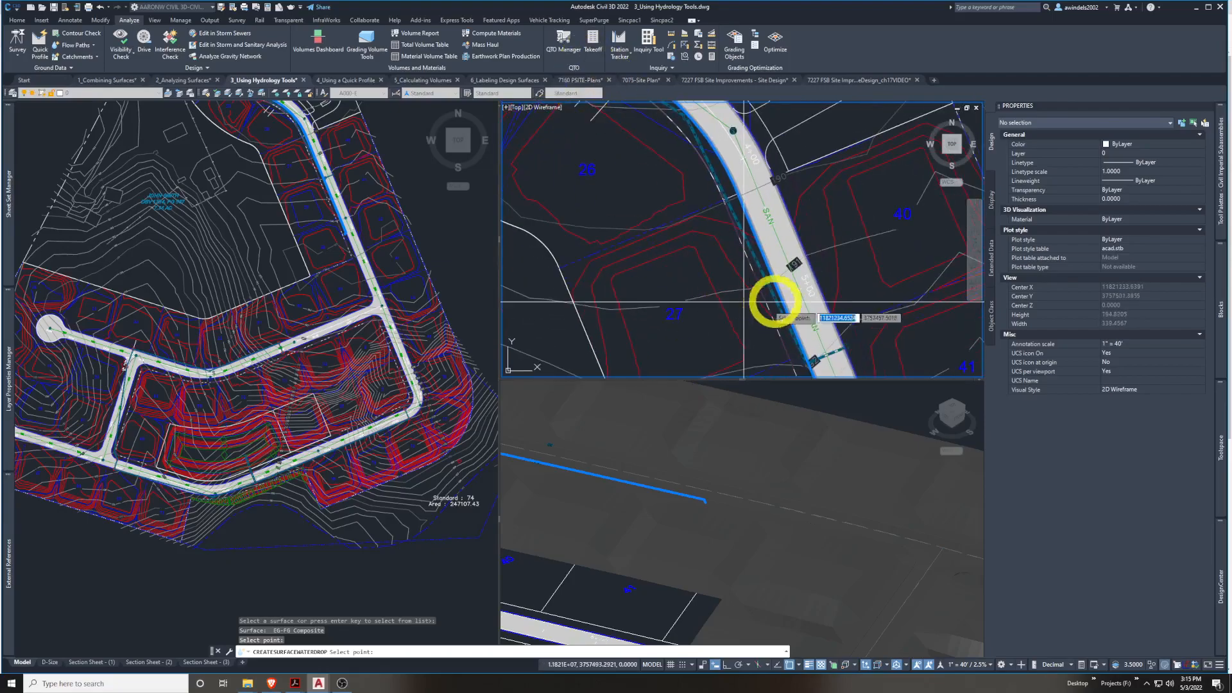
middle_drag(772, 308, 655, 122)
middle_drag(757, 288, 645, 97)
click(683, 219)
click(668, 266)
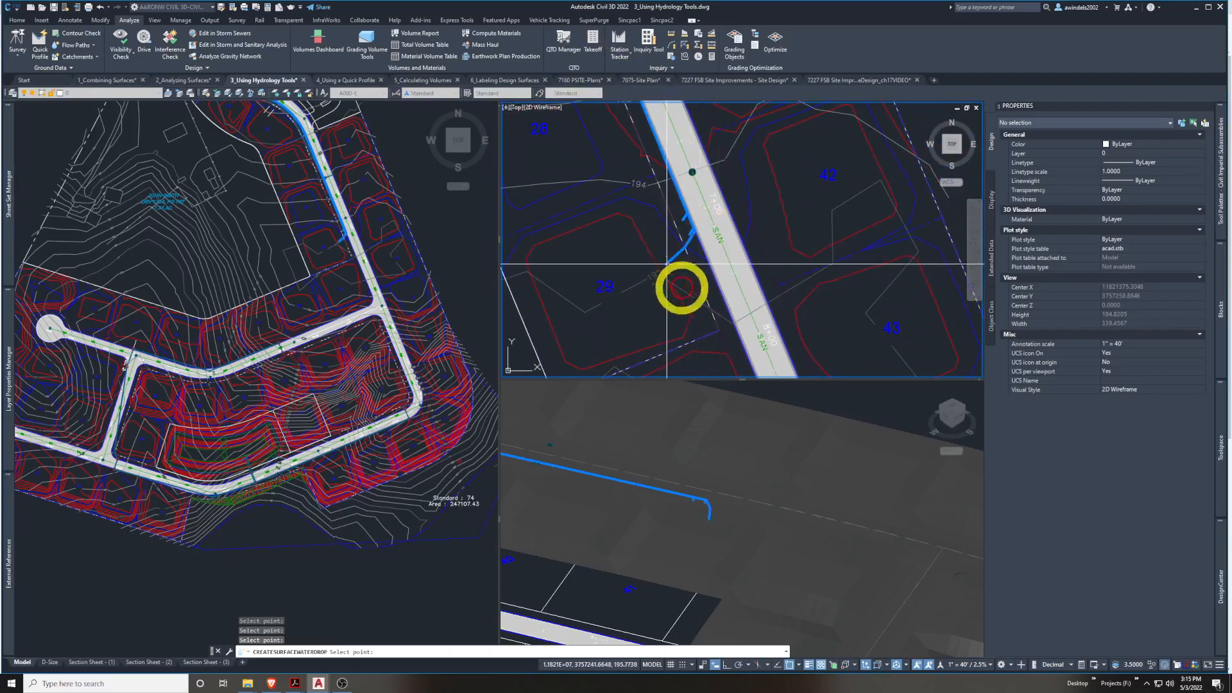
Try placing water drops at three points on and around lot 29's pad
click(709, 331)
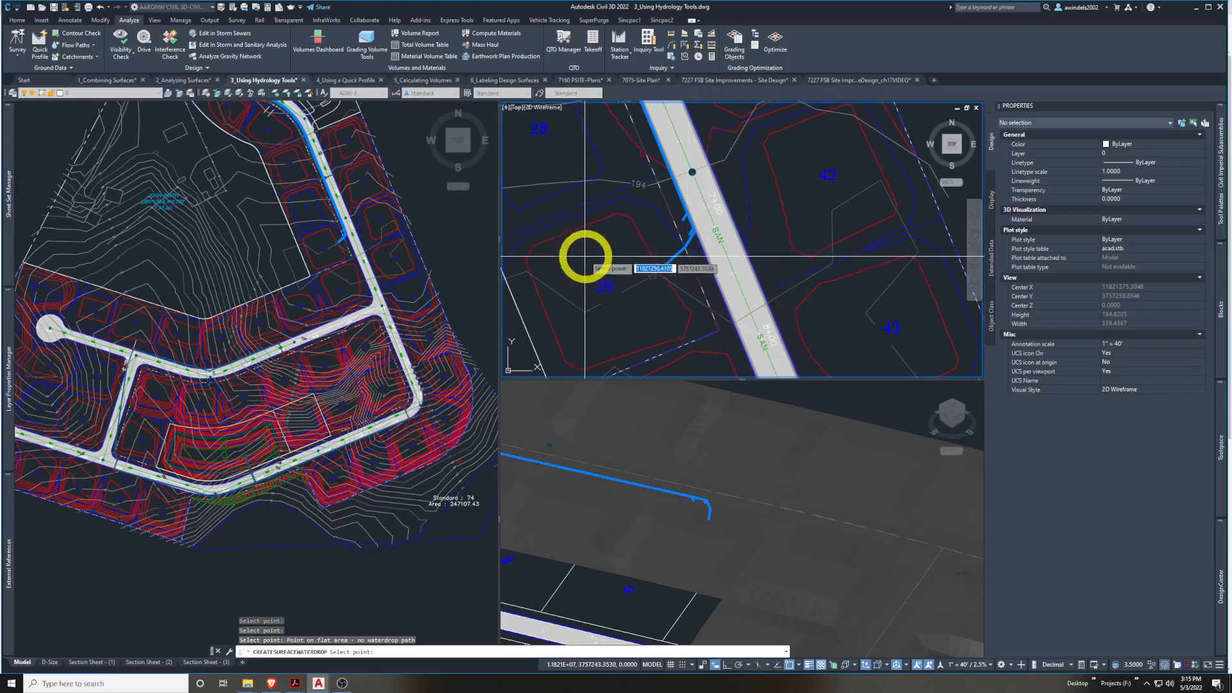
click(604, 255)
click(624, 315)
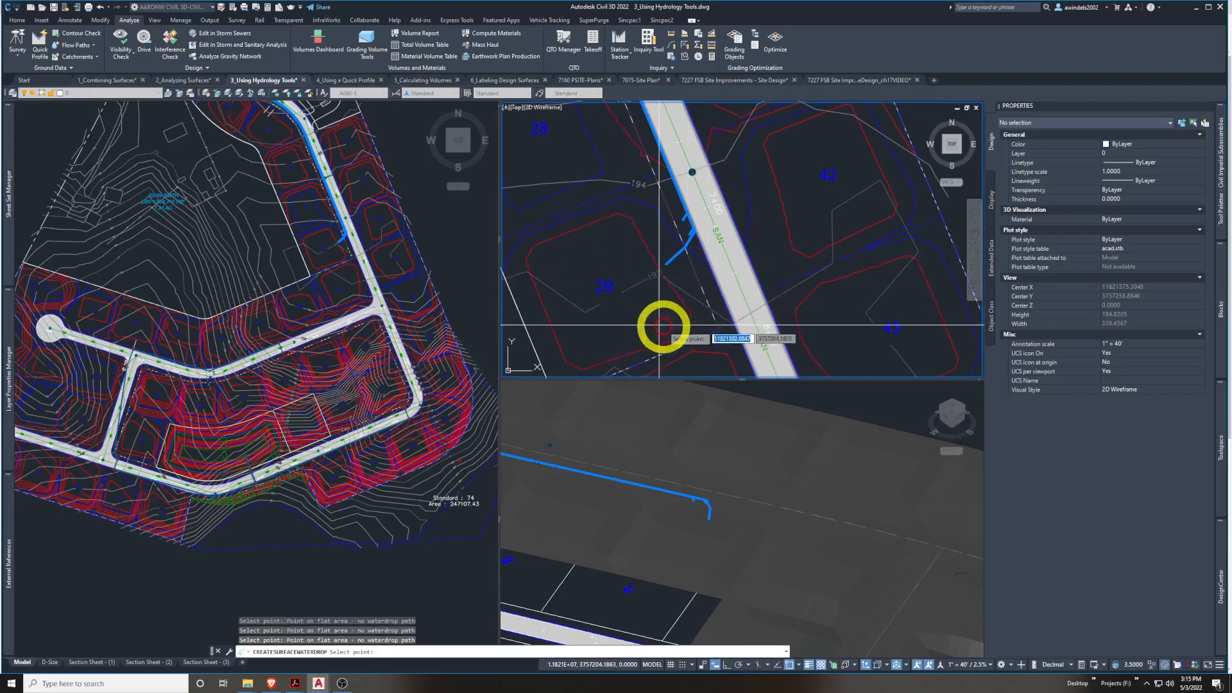
Place water drops across the road near station 14+00 to trace how runoff splits between its two edges
middle_drag(708, 204, 718, 275)
scroll(697, 257, up, 2)
click(705, 259)
click(735, 252)
click(721, 256)
middle_drag(737, 311, 709, 211)
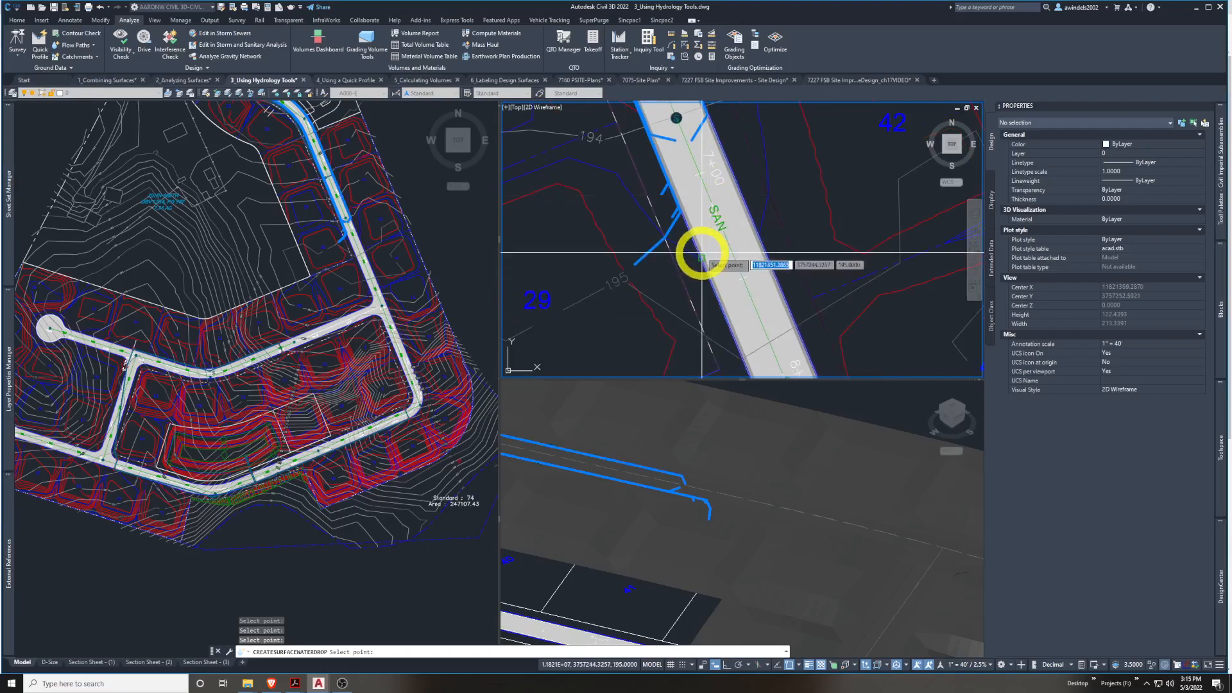
Turn off object snap and place several water drops around the intersection's northwest corner beside lot 23
scroll(702, 253, down, 2)
middle_drag(706, 278, 729, 305)
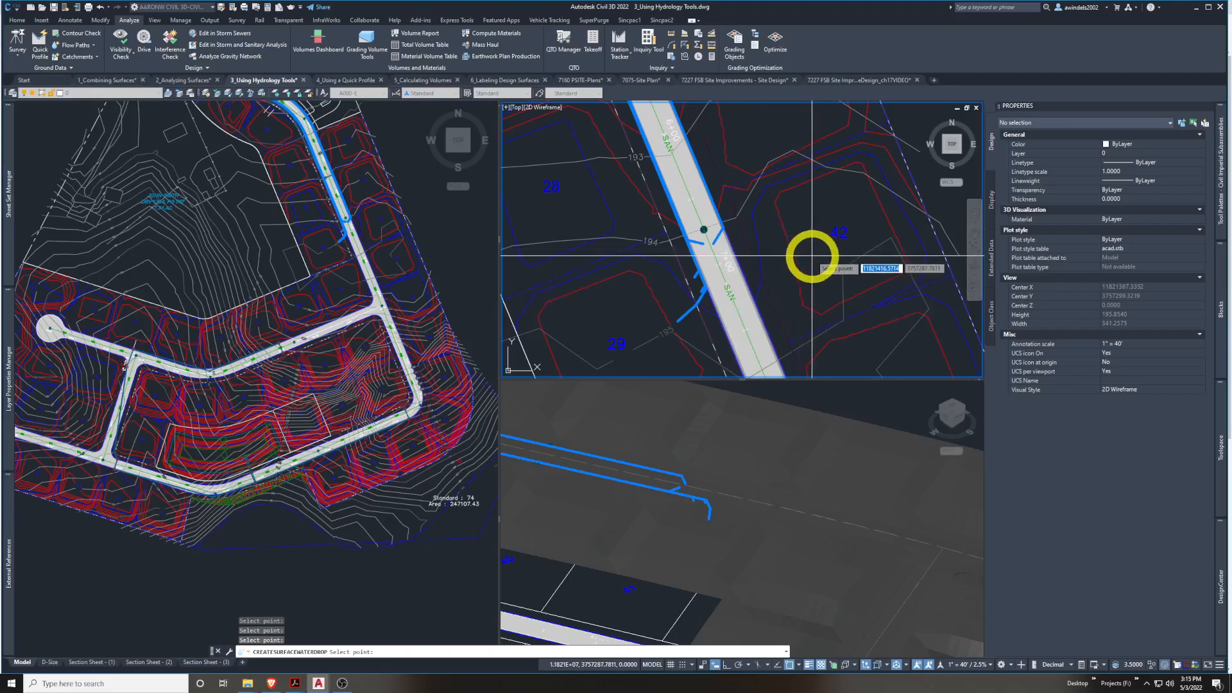
middle_drag(826, 302, 771, 182)
scroll(771, 194, down, 1)
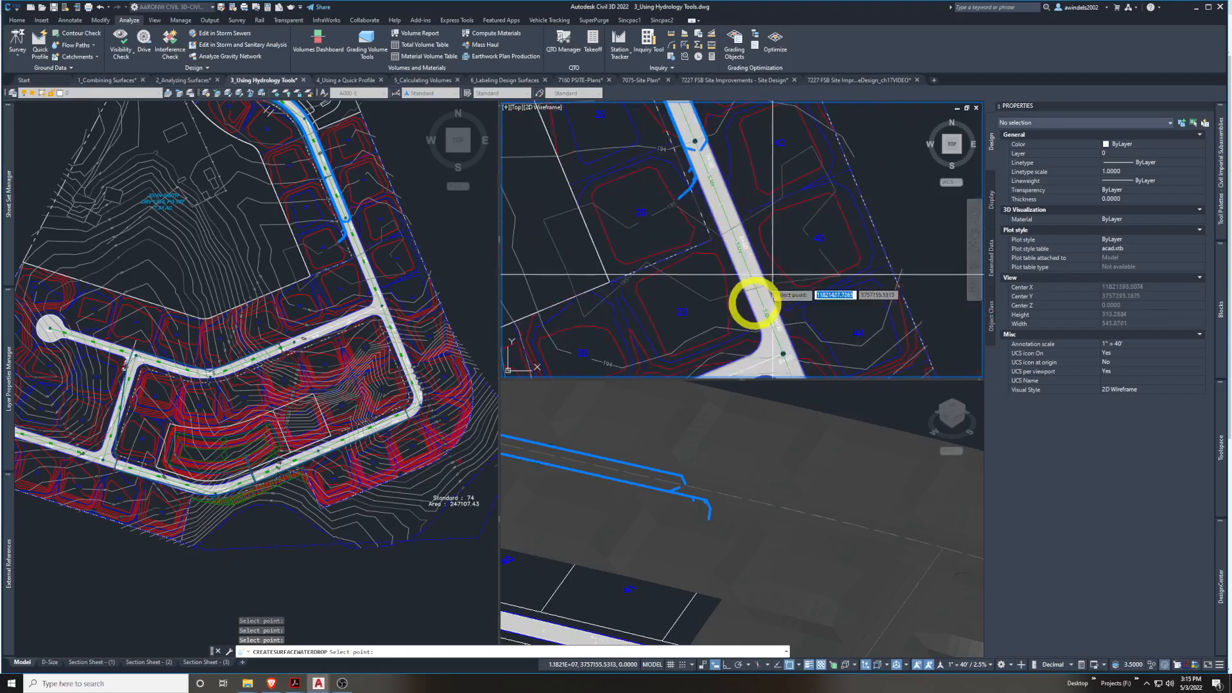
middle_drag(757, 297, 735, 226)
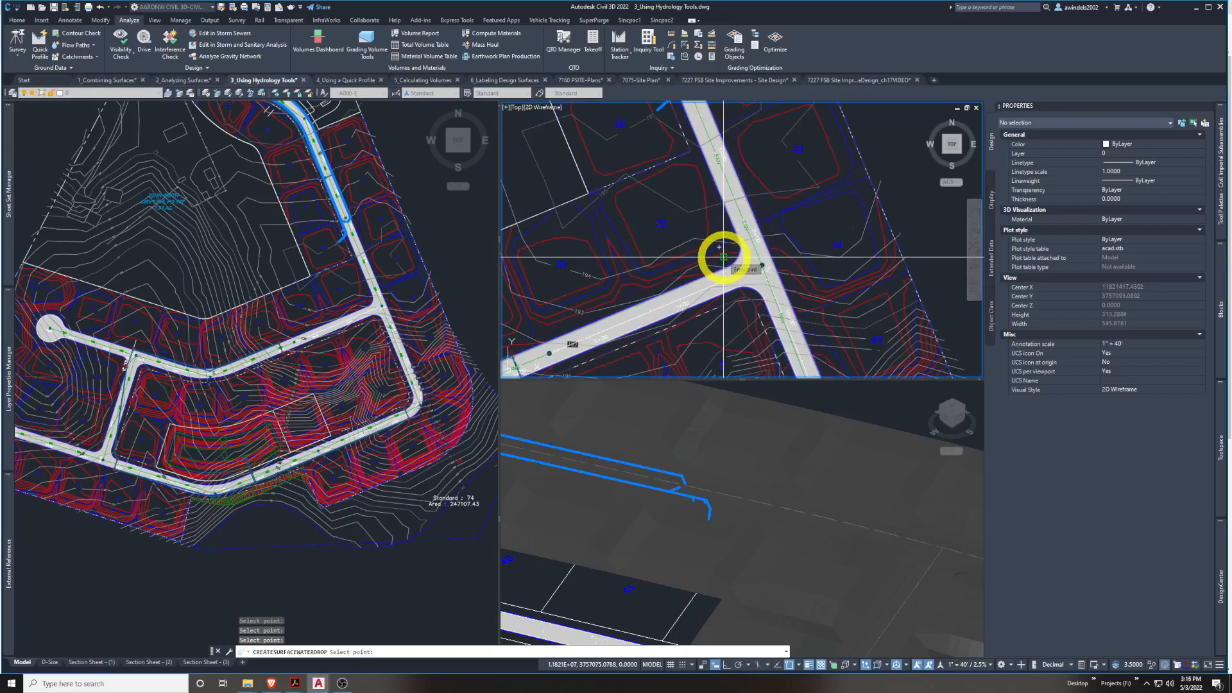
middle_drag(723, 256, 676, 283)
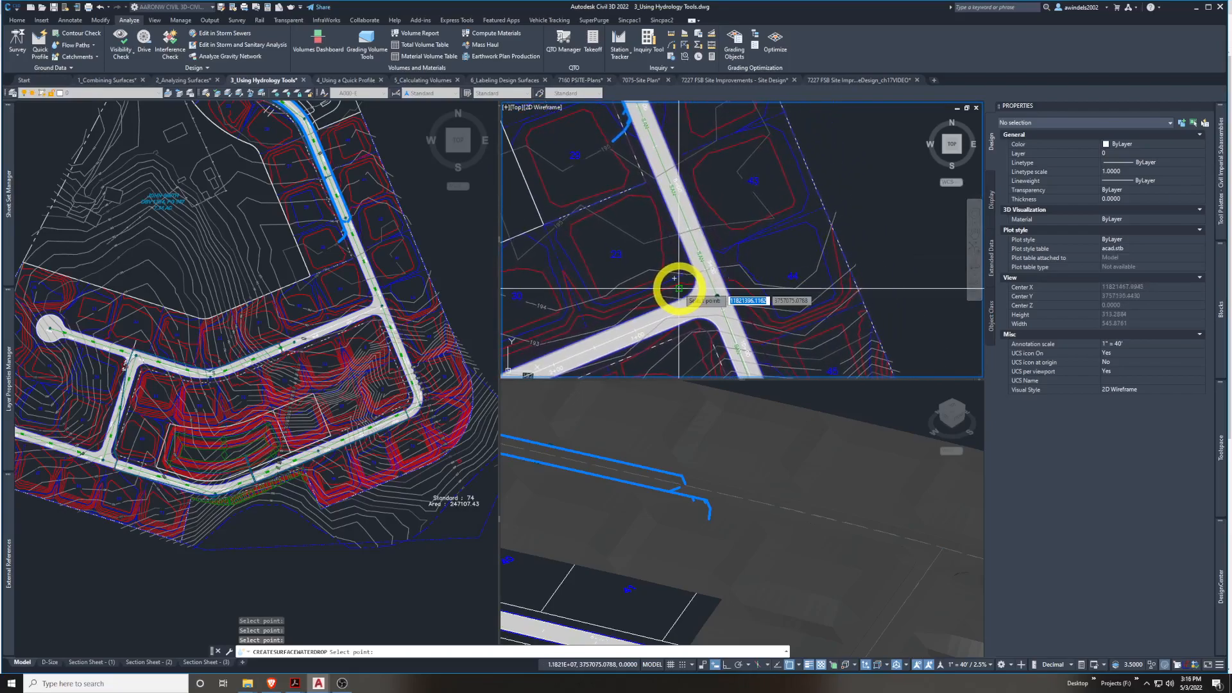
scroll(683, 287, up, 3)
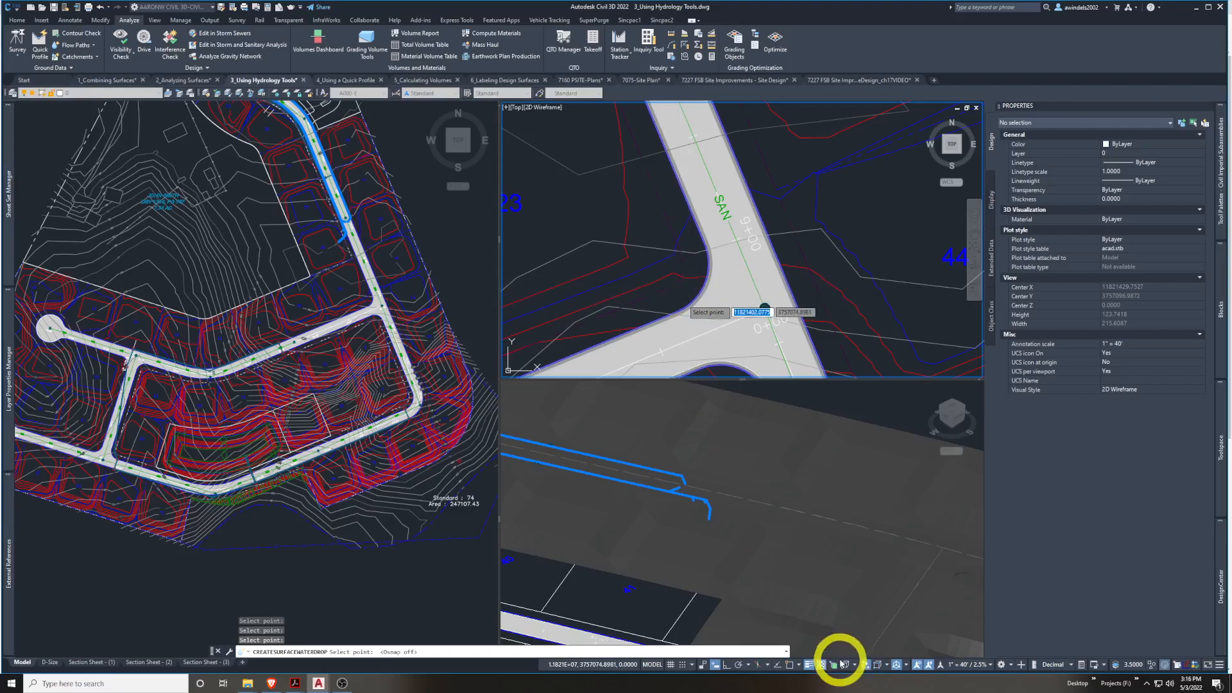
click(665, 299)
middle_drag(665, 299, 685, 267)
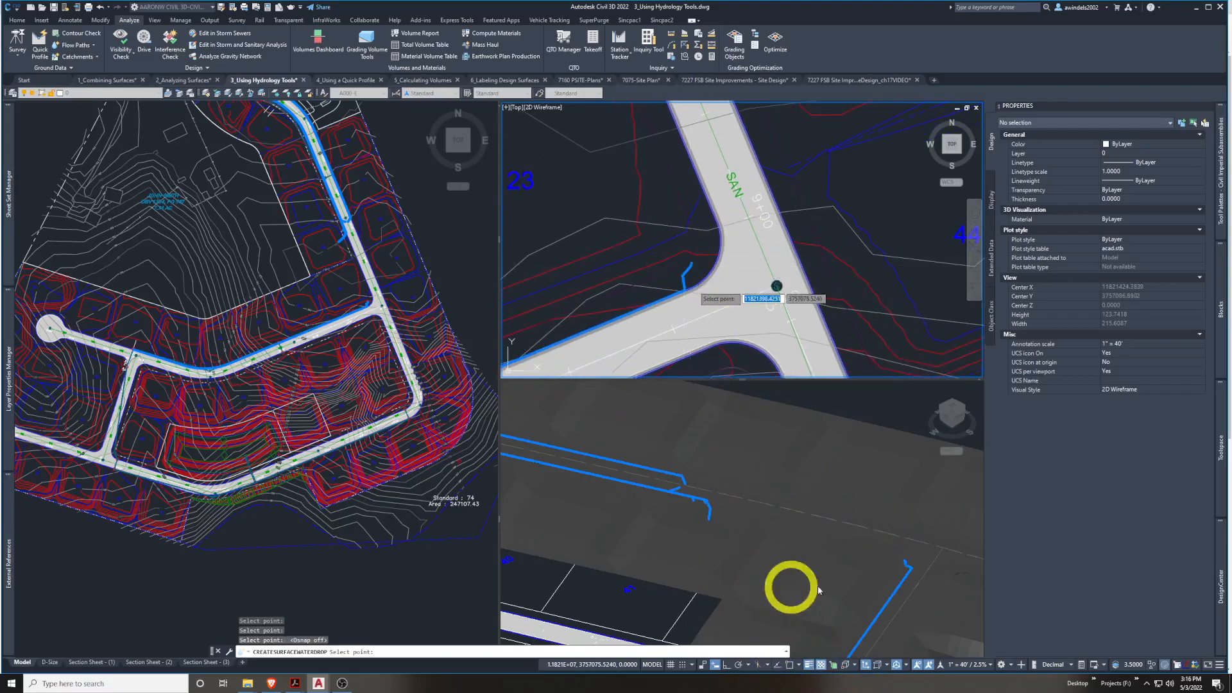
click(704, 246)
click(703, 215)
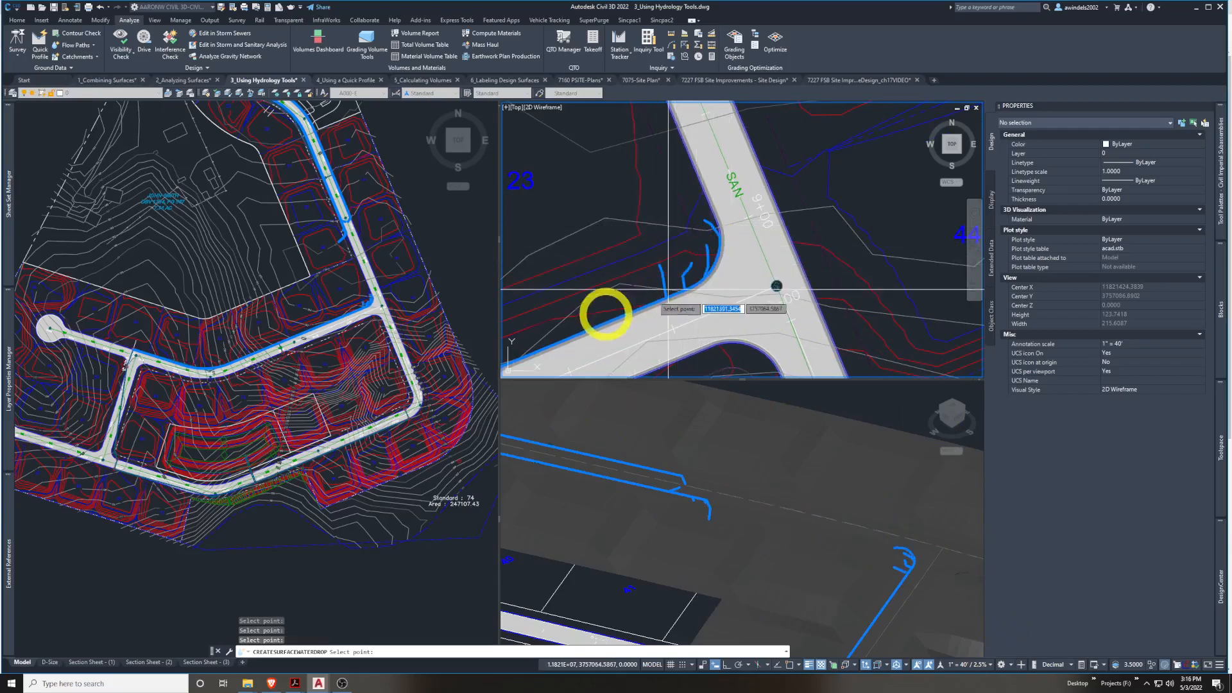
Examine the flow paths running down the side road from the intersection, and end the water drop analysis
scroll(600, 313, down, 2)
middle_drag(600, 312, 888, 198)
scroll(789, 250, down, 2)
middle_drag(638, 311, 652, 250)
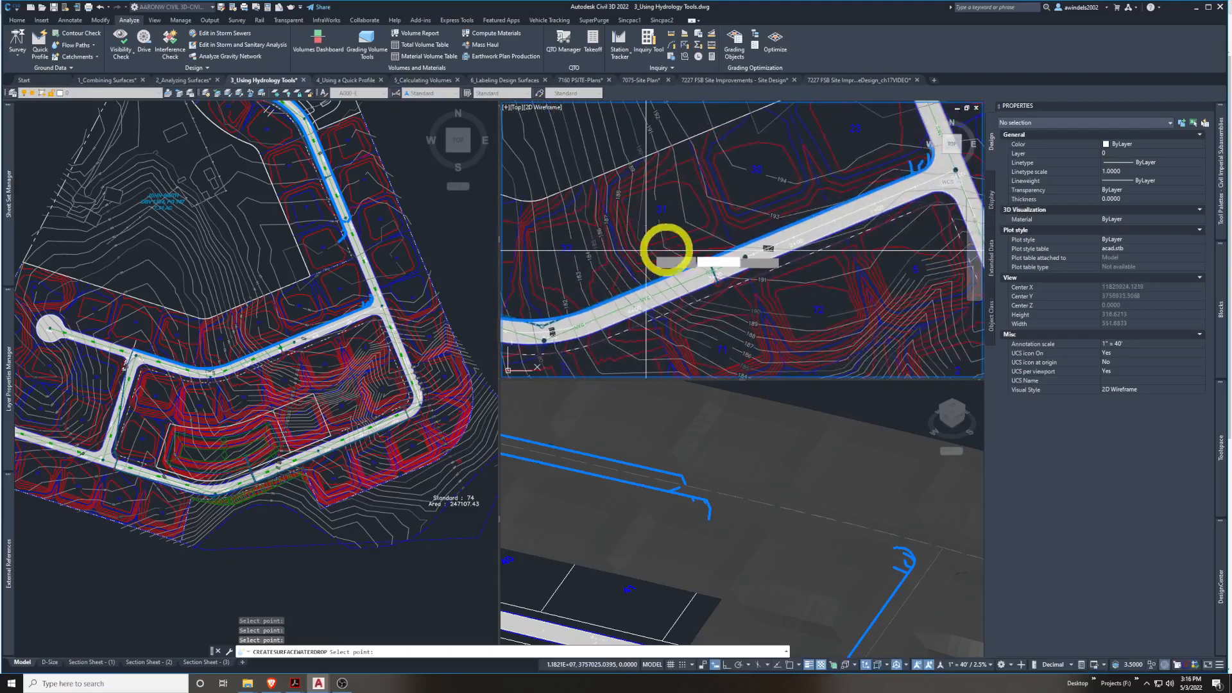
middle_drag(861, 216, 673, 280)
key(Escape)
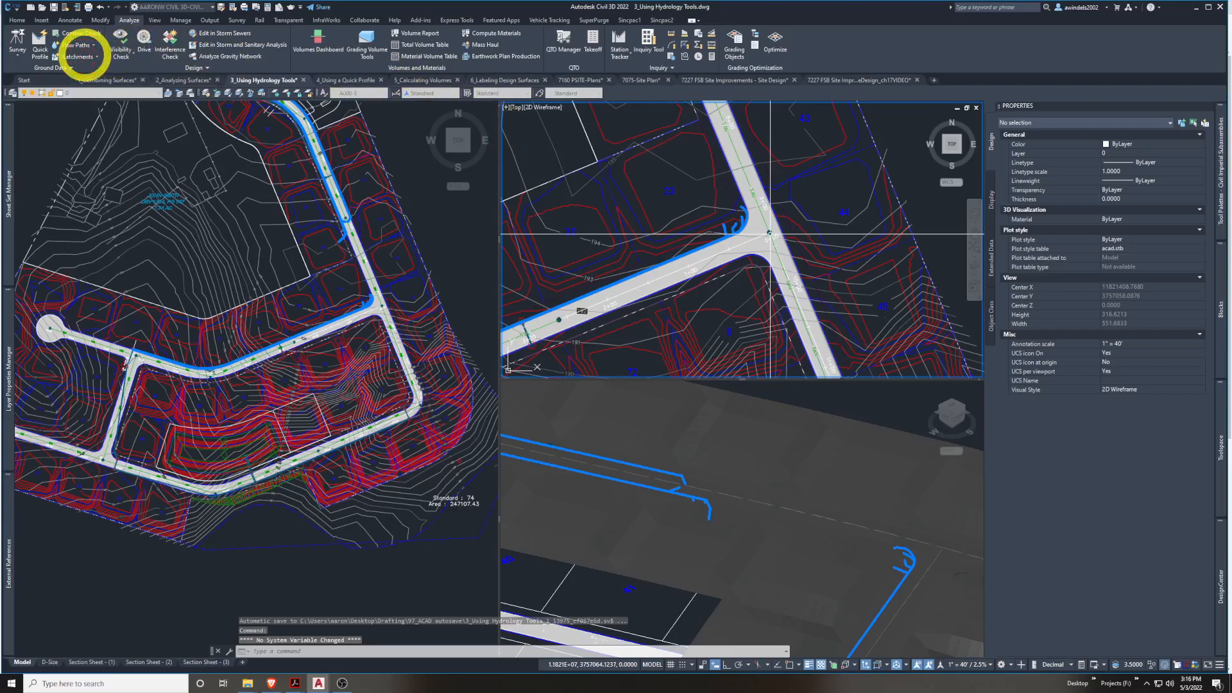
Start Create Catchment from Surface with object snap on, picking the center of the inlet circle at the west curb near station 3+00 as discharge point
click(85, 57)
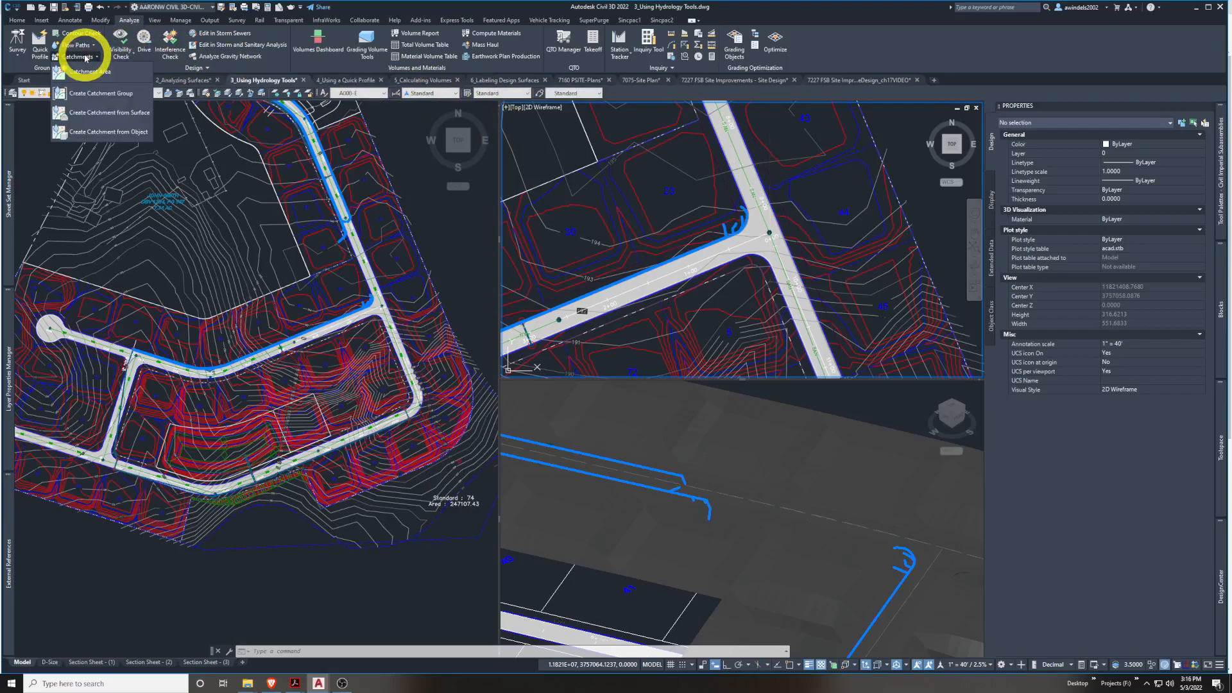
click(107, 112)
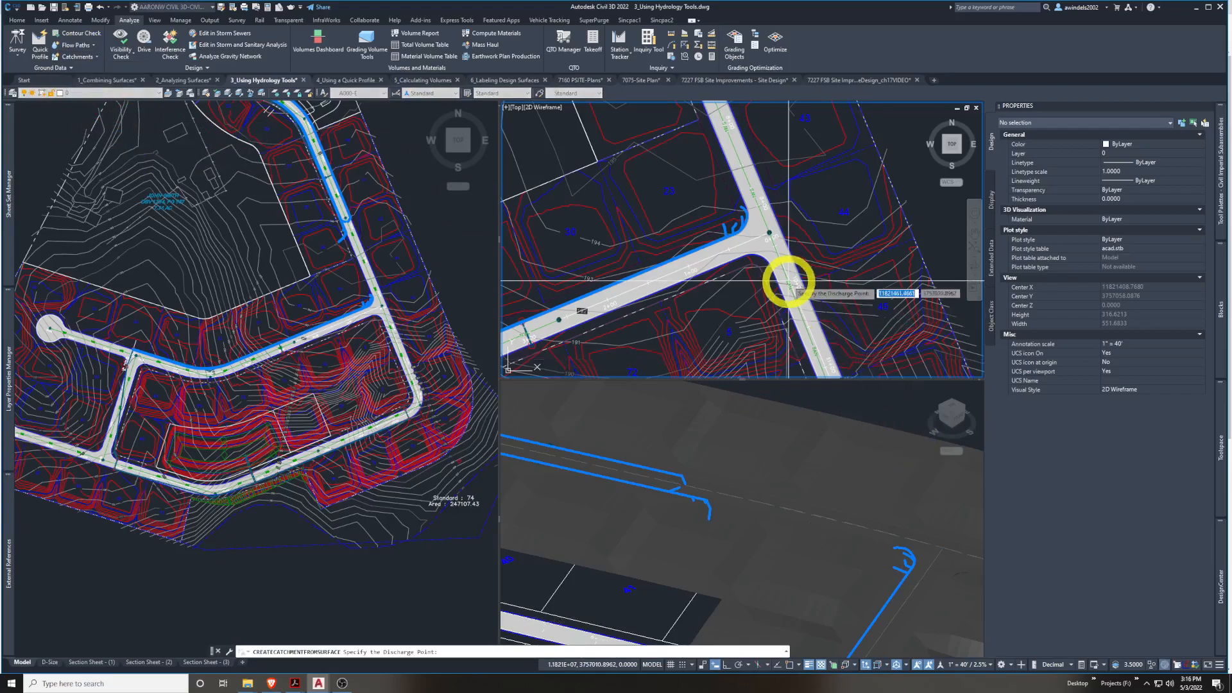
mouse_move(788, 281)
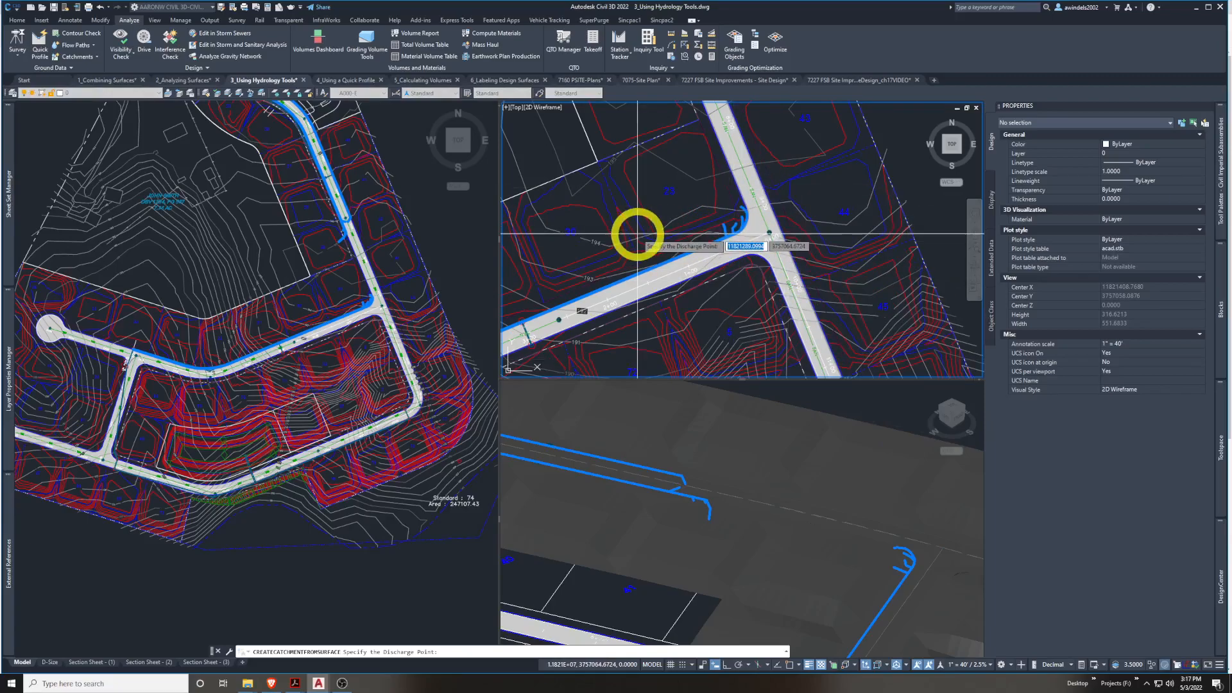
click(467, 268)
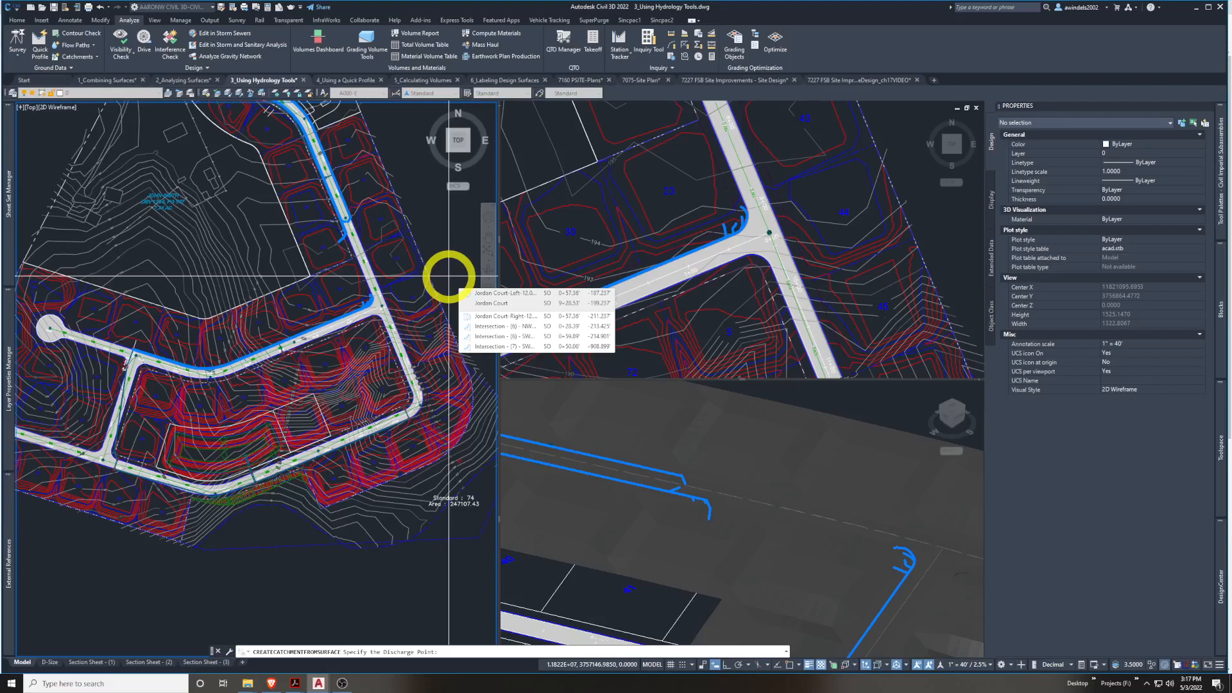
scroll(398, 349, up, 3)
scroll(308, 226, up, 3)
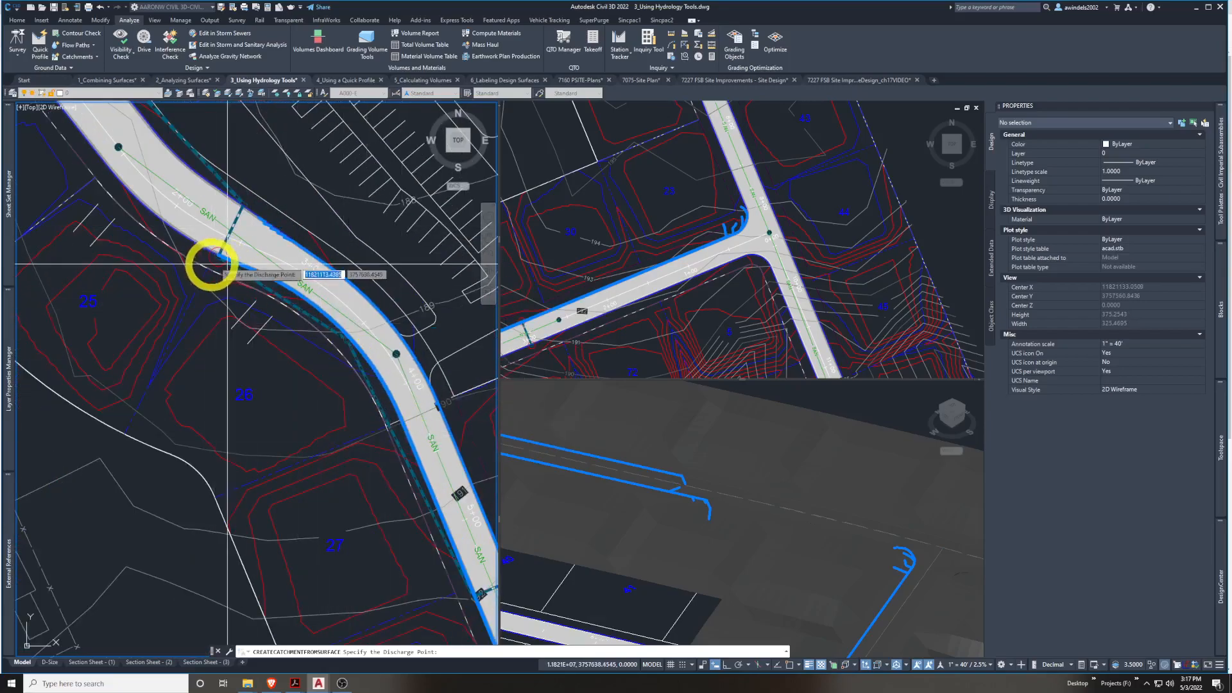
scroll(207, 264, up, 4)
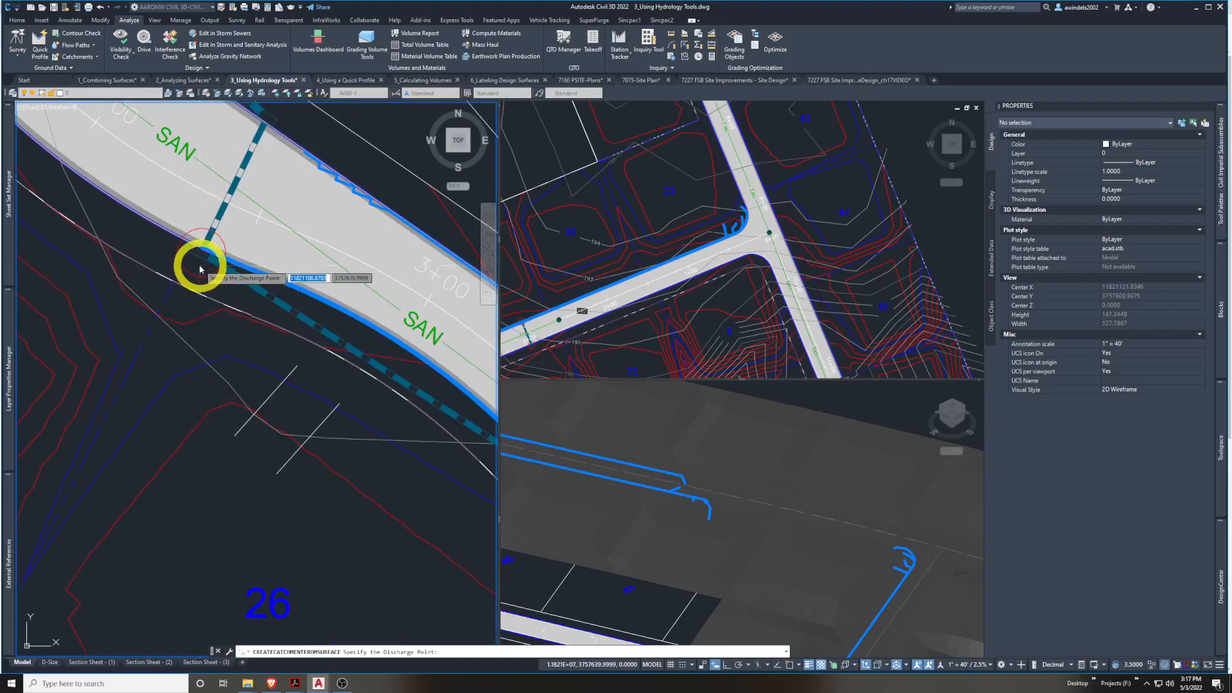
shift+right_click(201, 269)
click(233, 388)
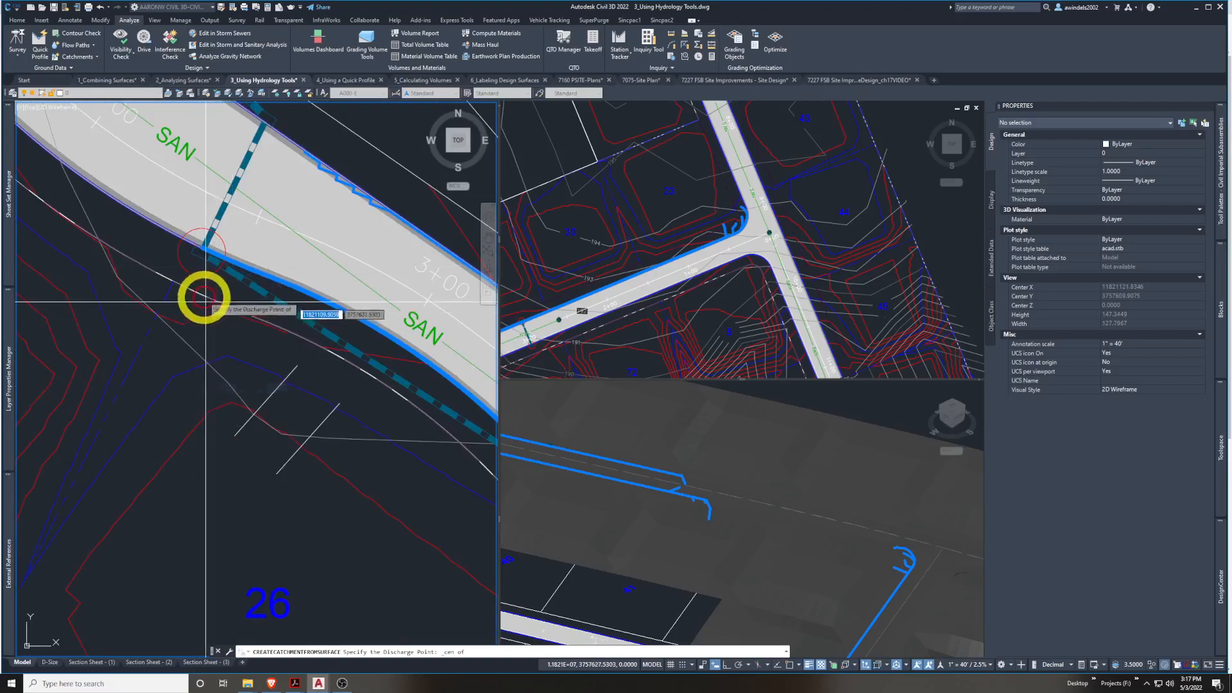
shift+right_click(204, 277)
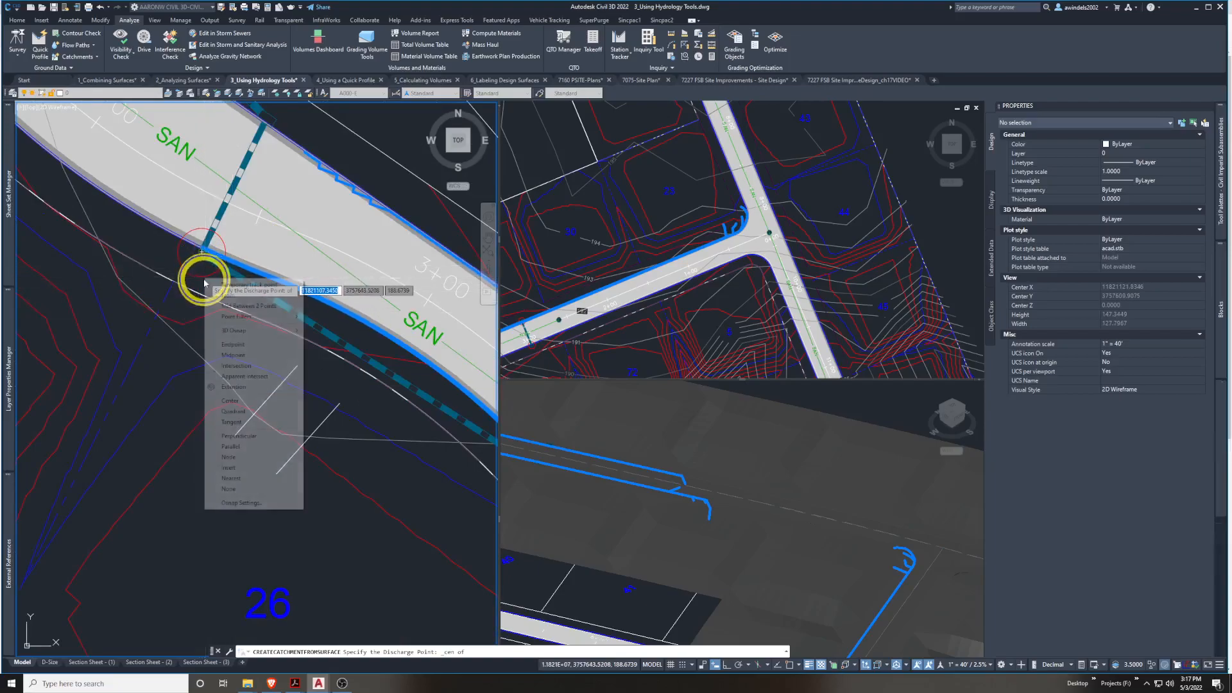
click(248, 401)
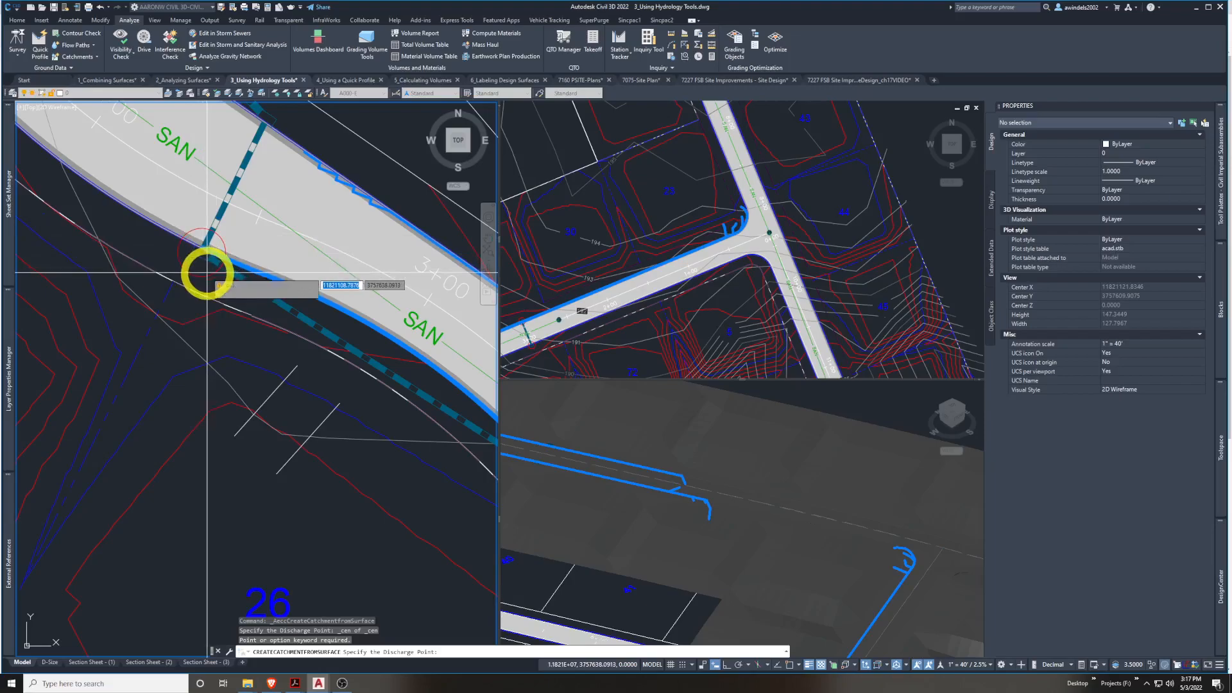
click(790, 664)
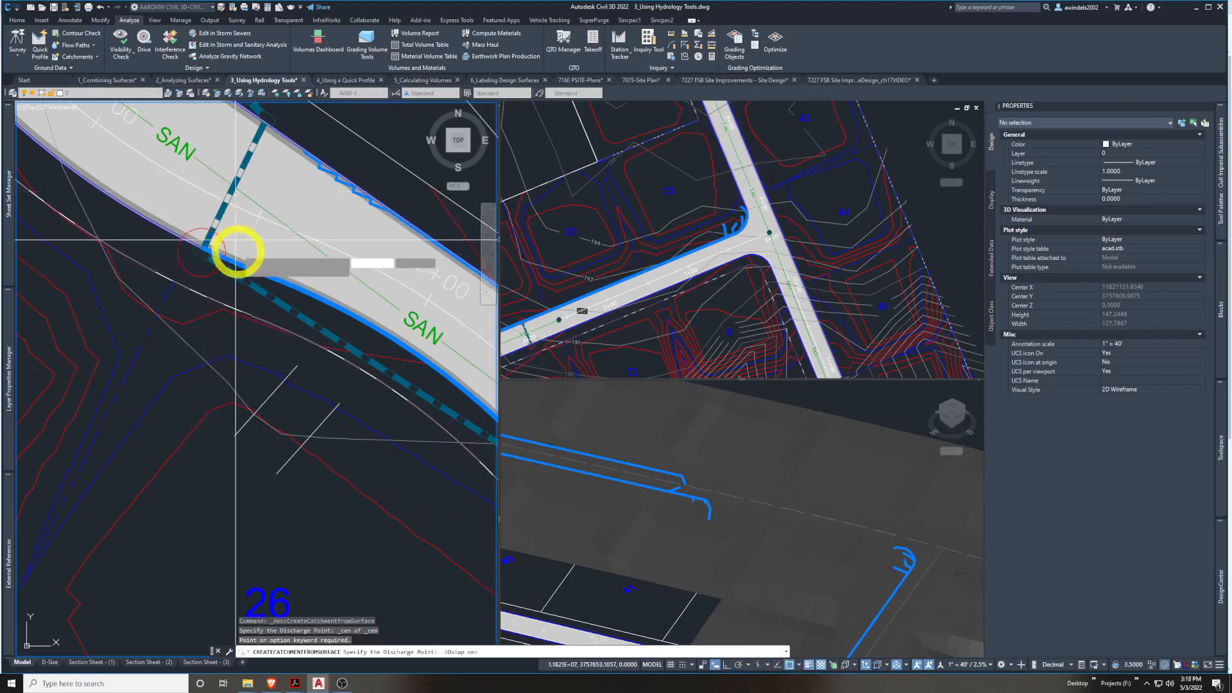
click(201, 252)
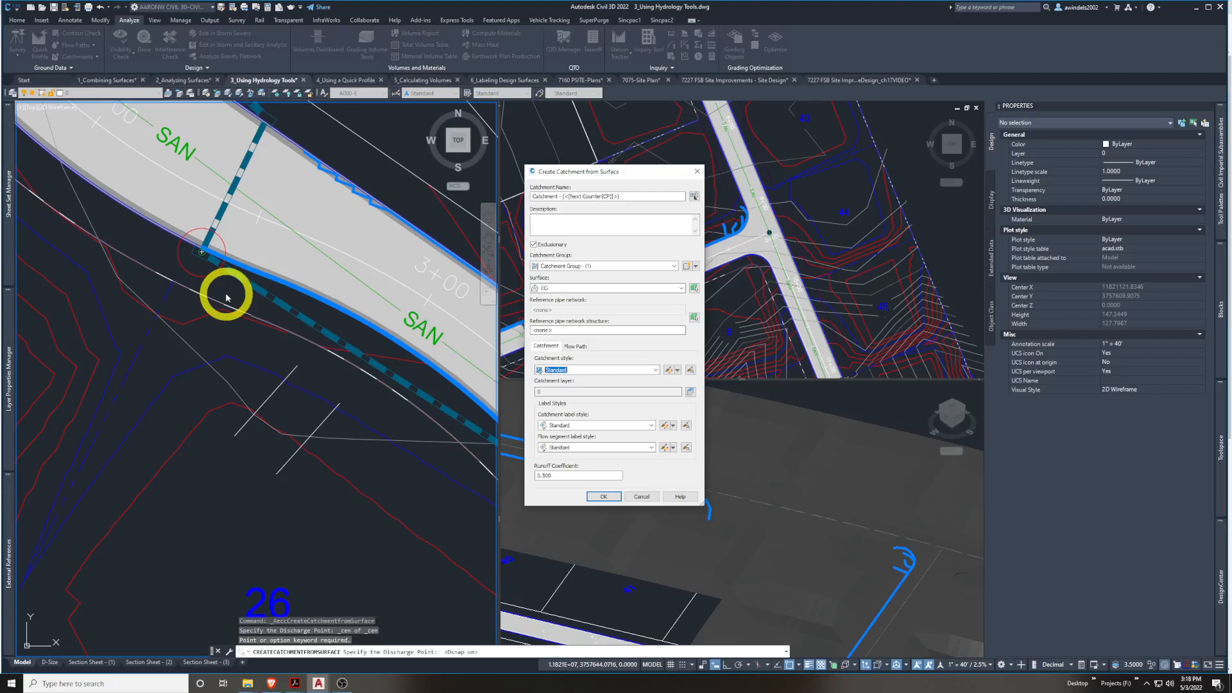
Create the catchment from the EG-FG Composite surface, keeping the Standard catchment, label and flow segment styles
click(609, 270)
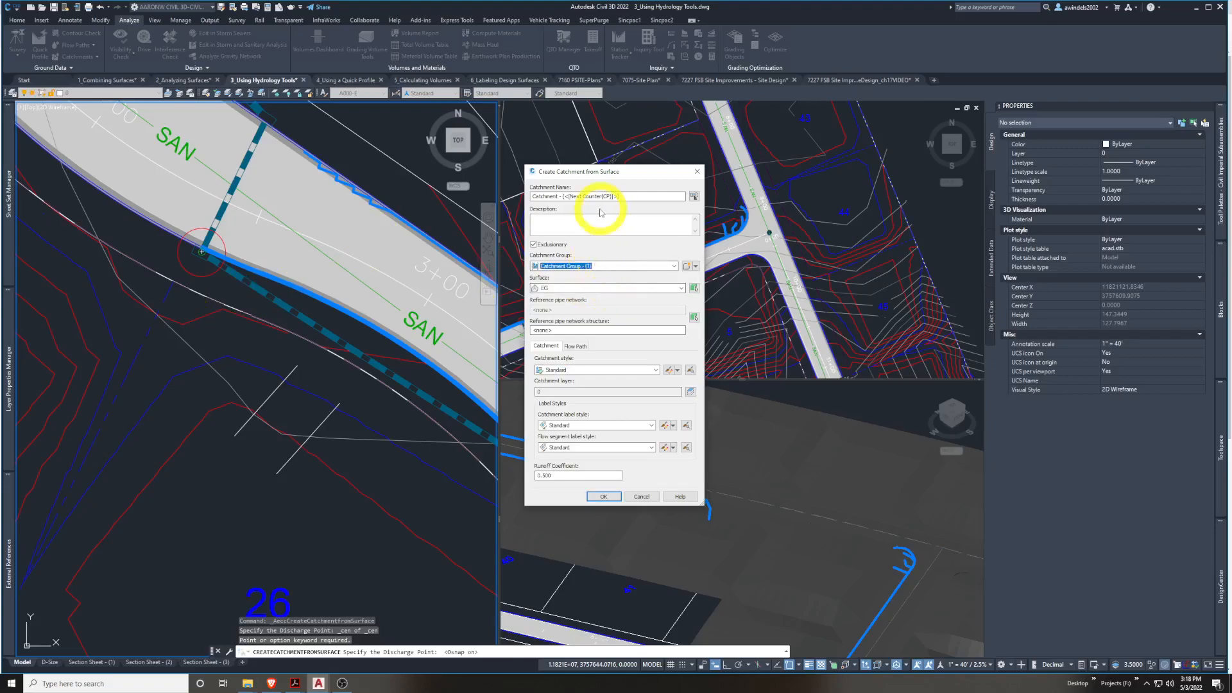
click(605, 290)
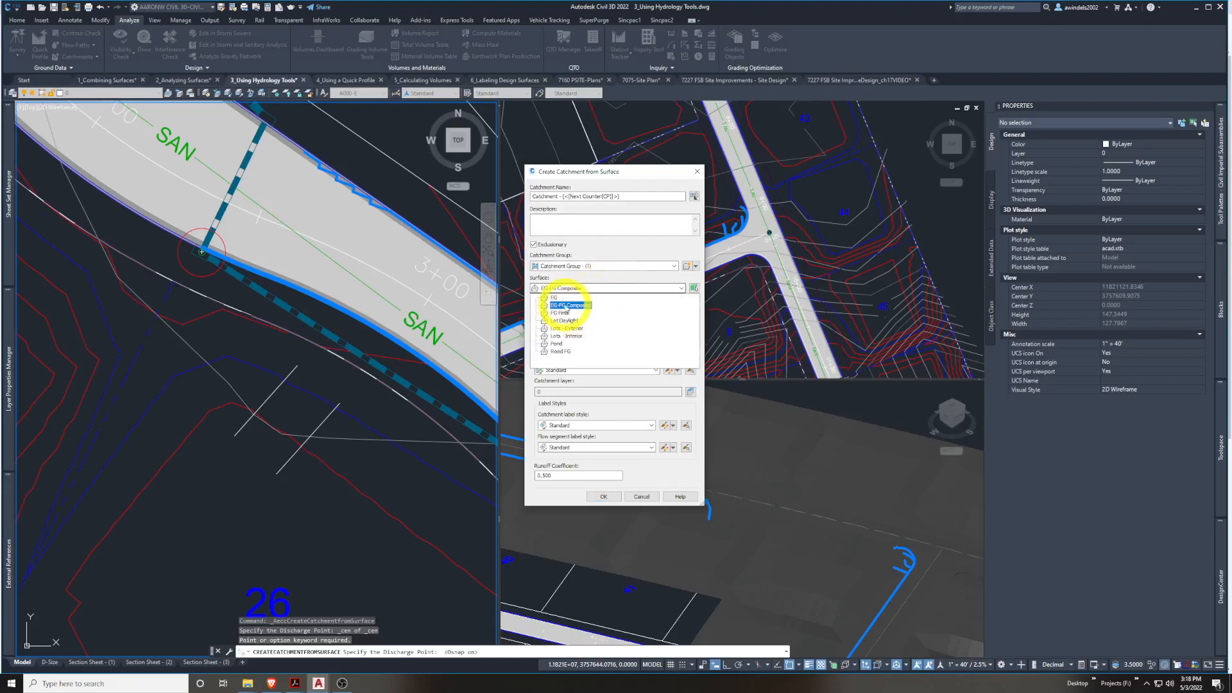
click(566, 305)
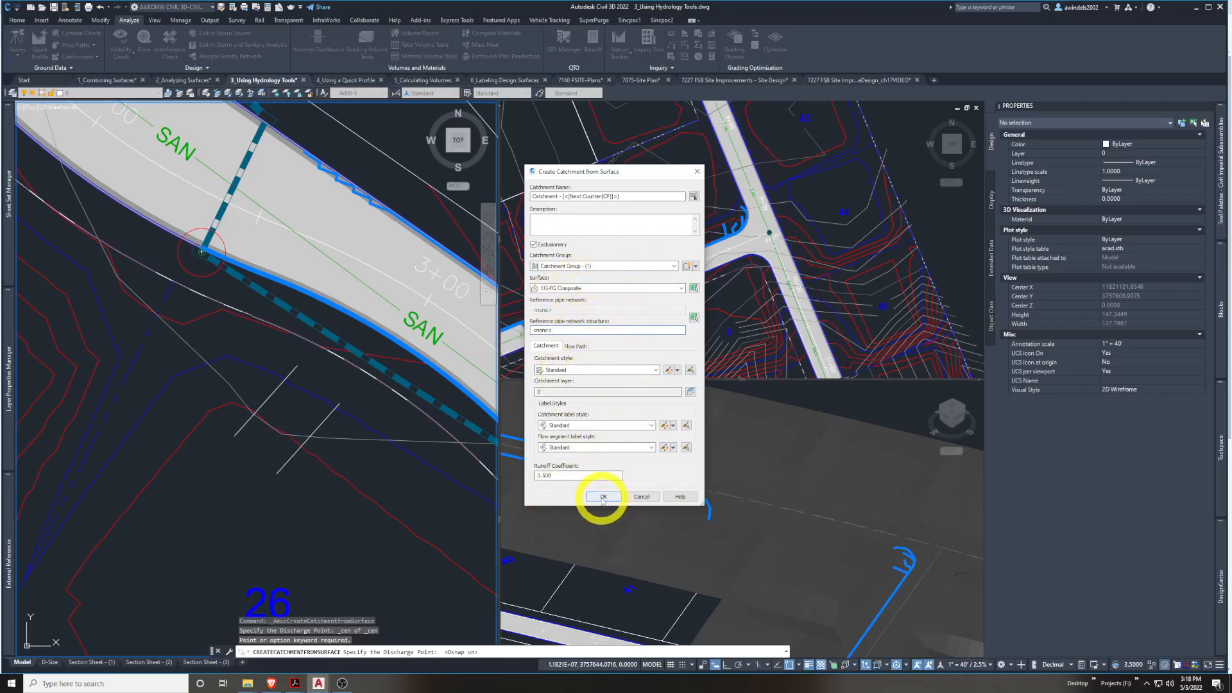
click(597, 425)
click(597, 425)
click(591, 448)
click(591, 448)
click(594, 373)
click(595, 379)
click(603, 497)
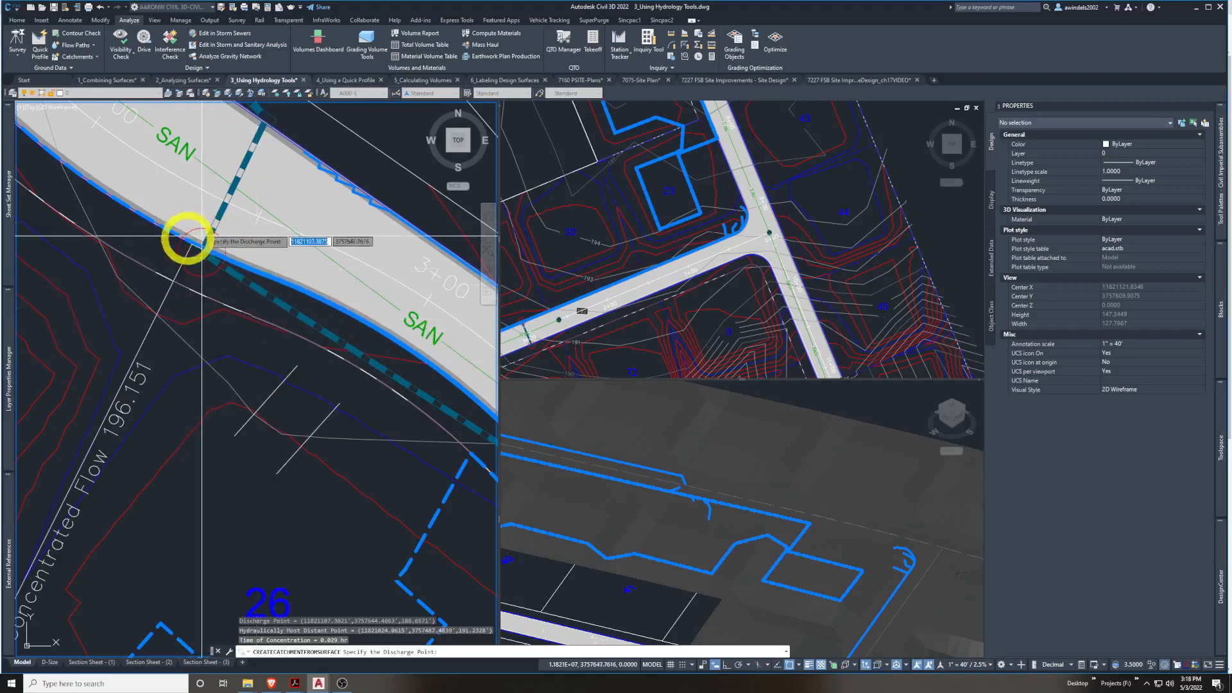
Examine the new catchment boundary along the road's west side and the flow path at its discharge point
scroll(205, 242, down, 8)
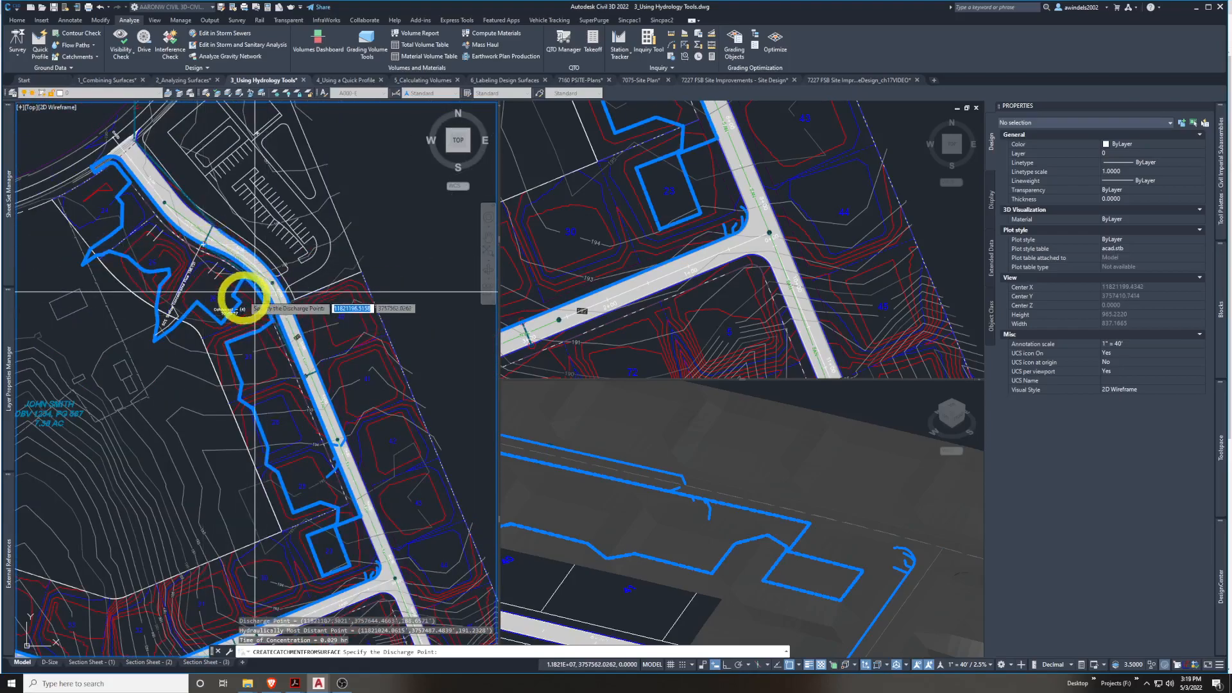
scroll(242, 294, down, 4)
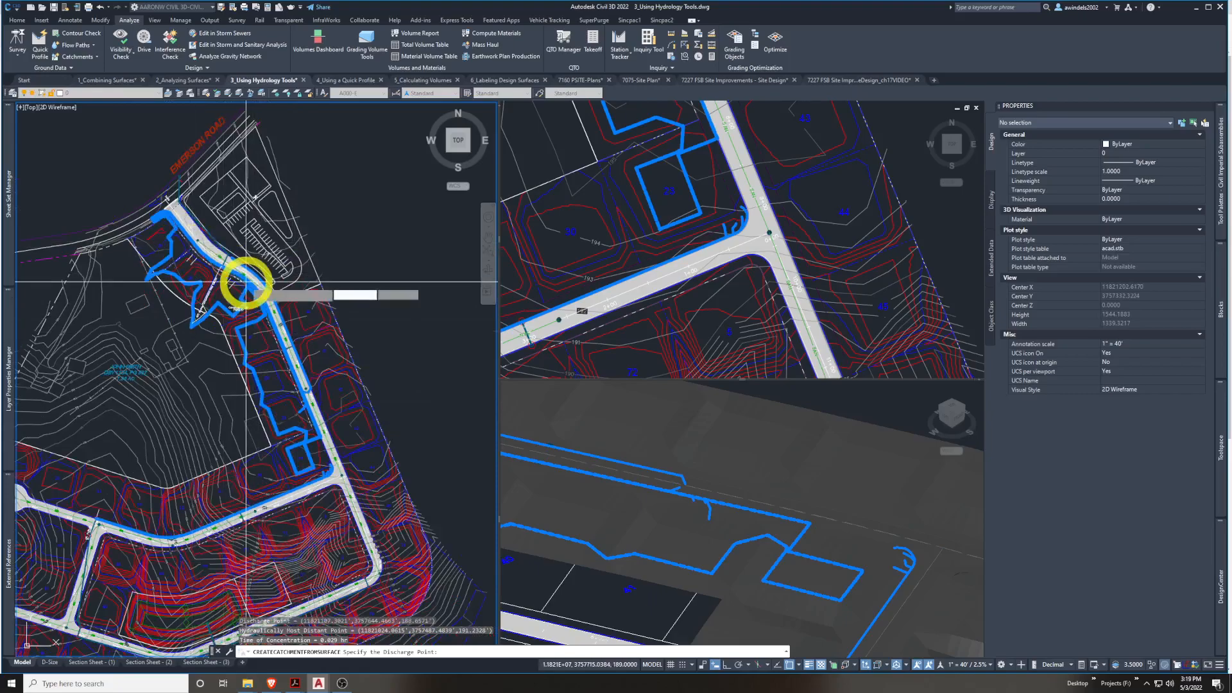
scroll(237, 276, up, 4)
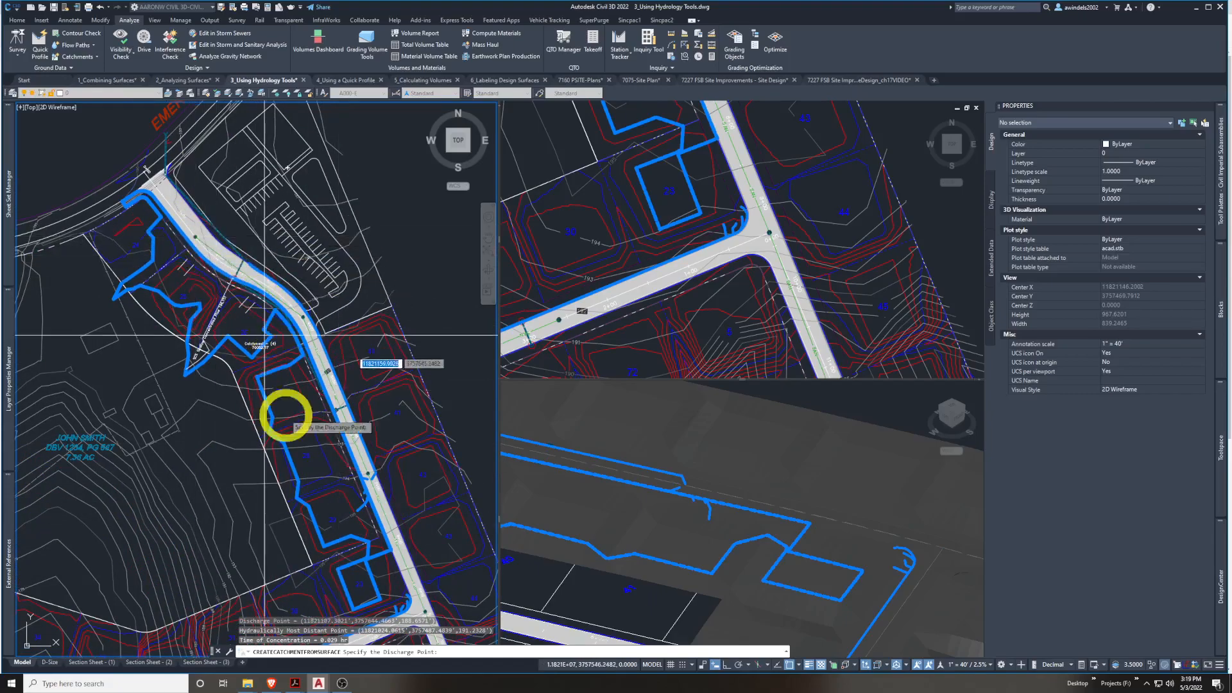
scroll(251, 347, up, 15)
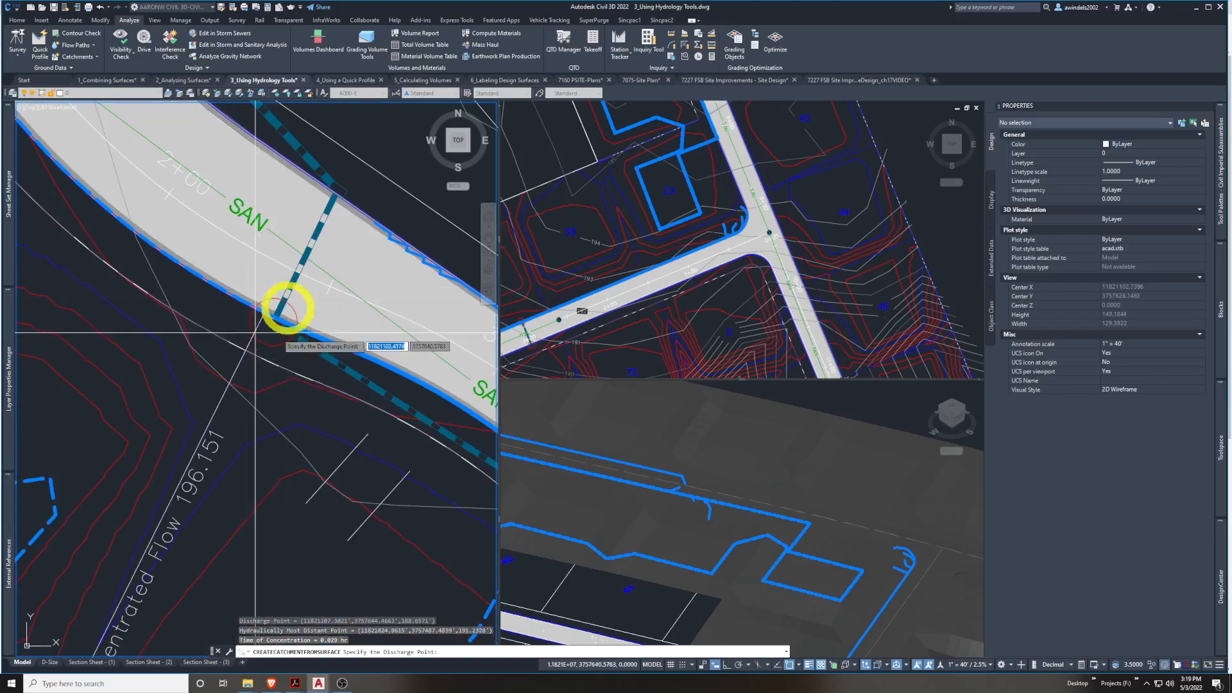
Review the delineated catchments along the road's west side down to the intersection, and end the catchment creation
scroll(271, 321, down, 10)
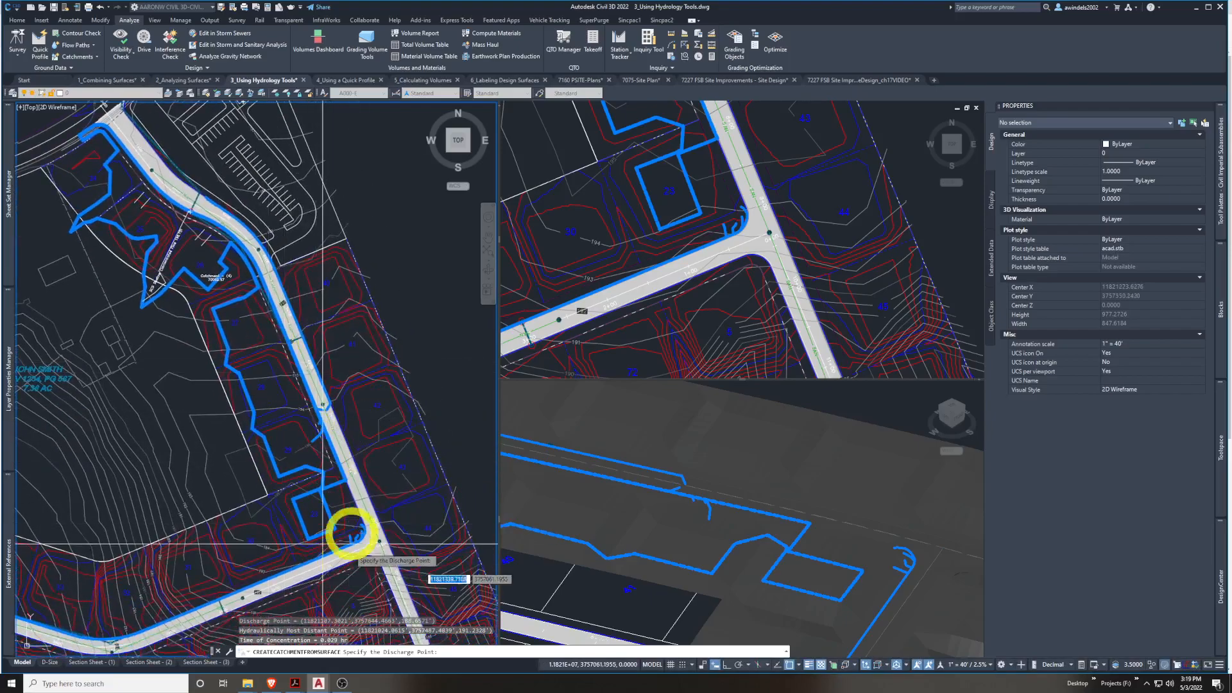
middle_drag(362, 490, 319, 398)
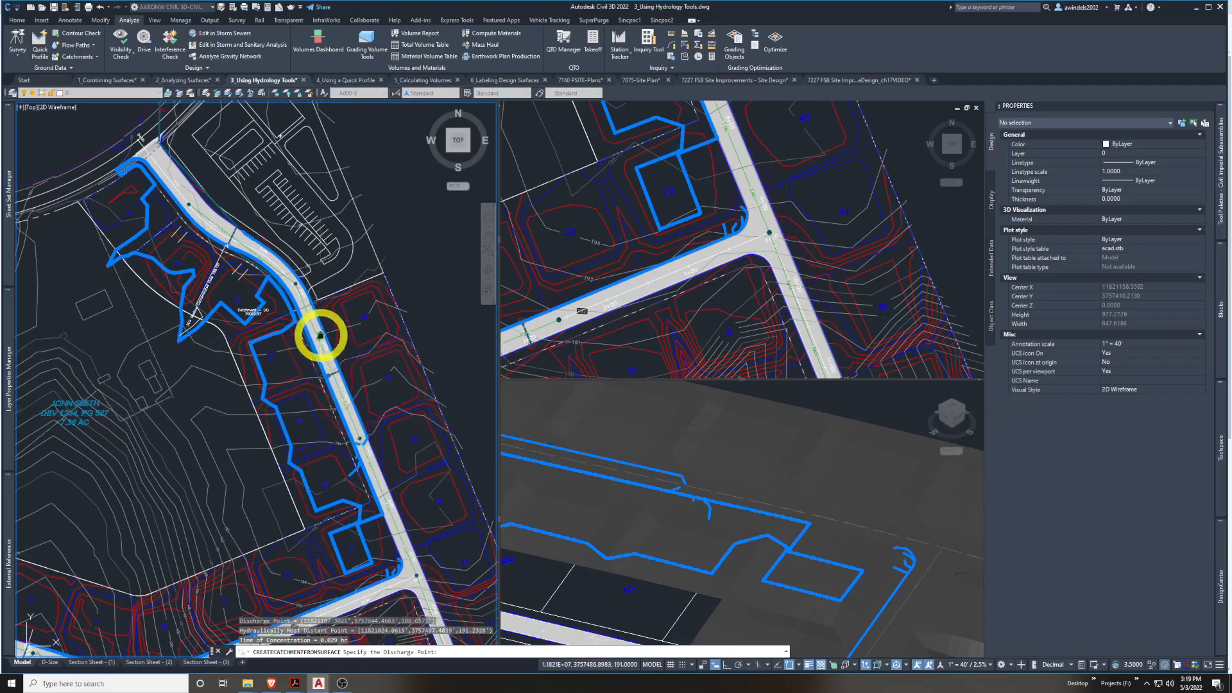
middle_drag(320, 336, 324, 335)
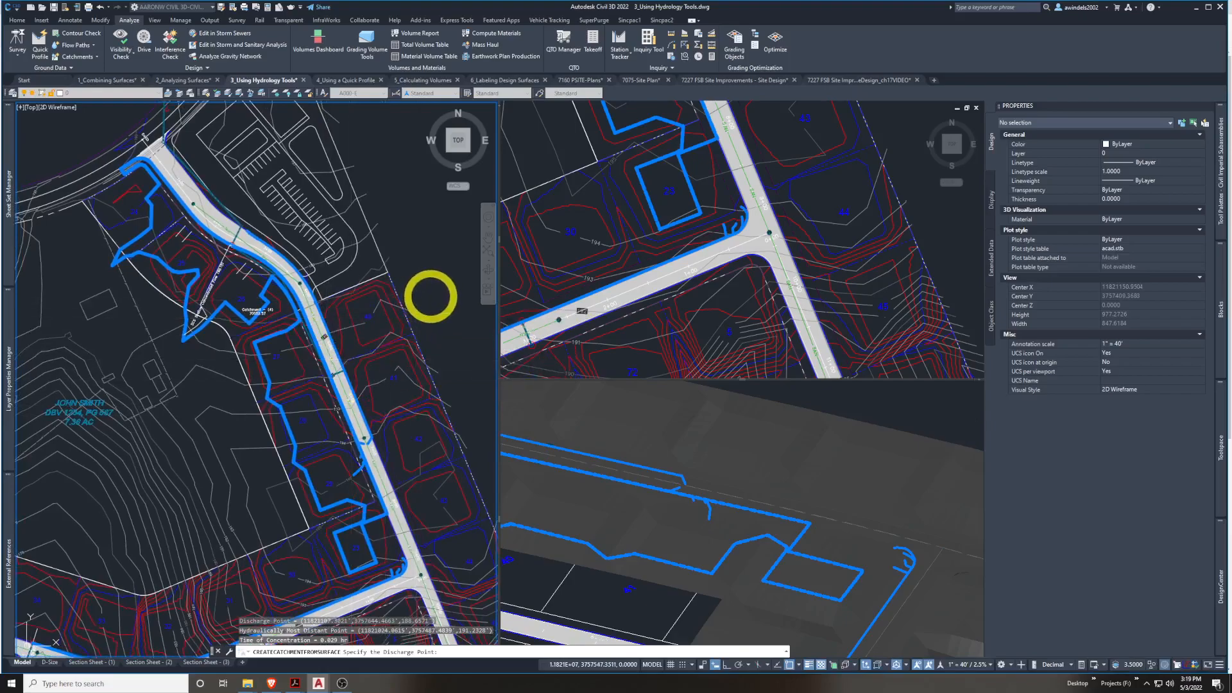
key(Escape)
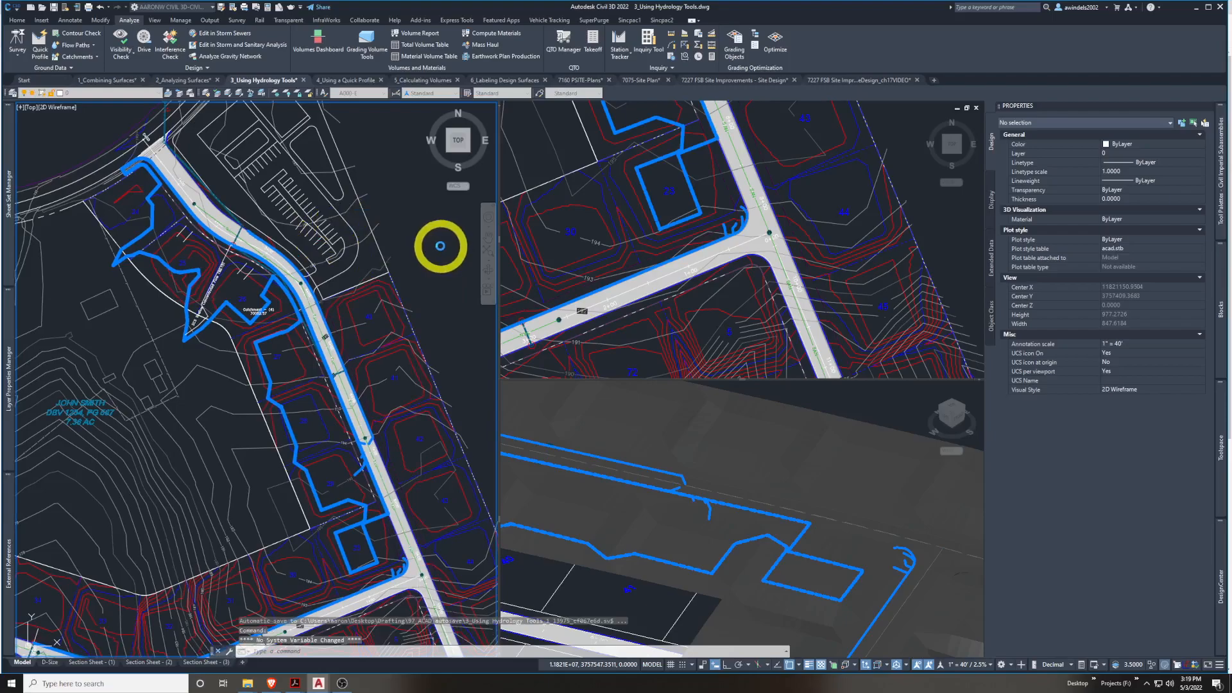
Switch to the 4_Using a Quick Profile drawing and regenerate all viewports with REGENALL
click(347, 80)
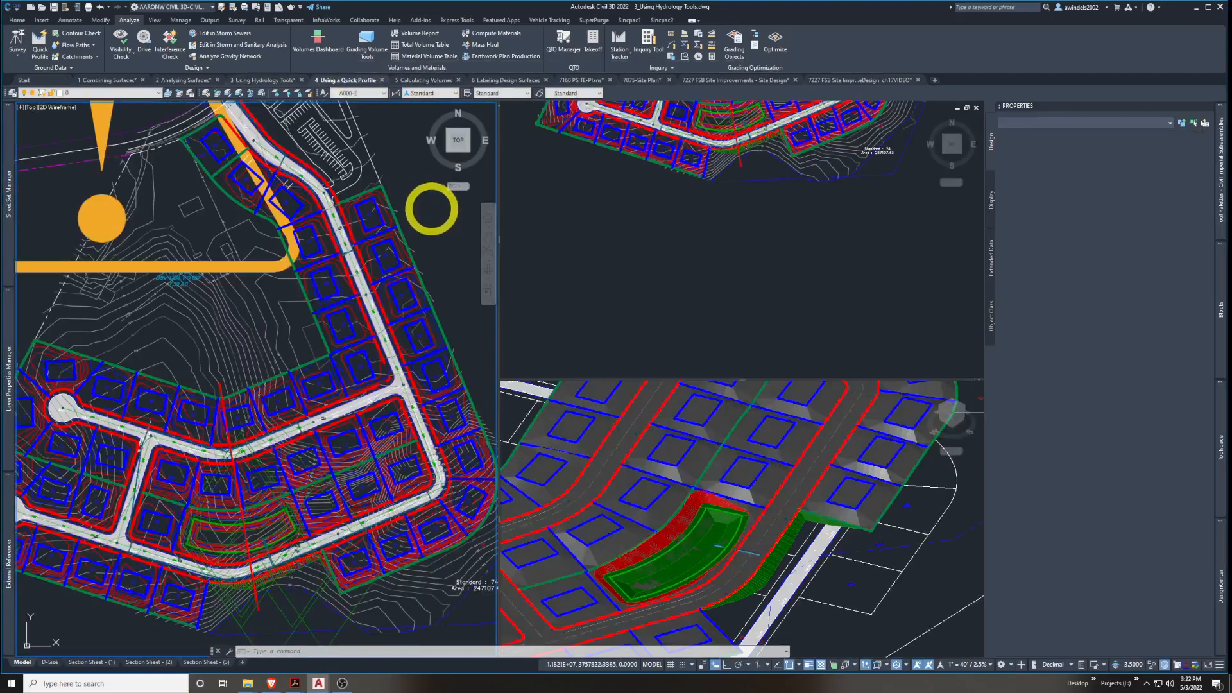
middle_drag(431, 208, 449, 214)
click(448, 215)
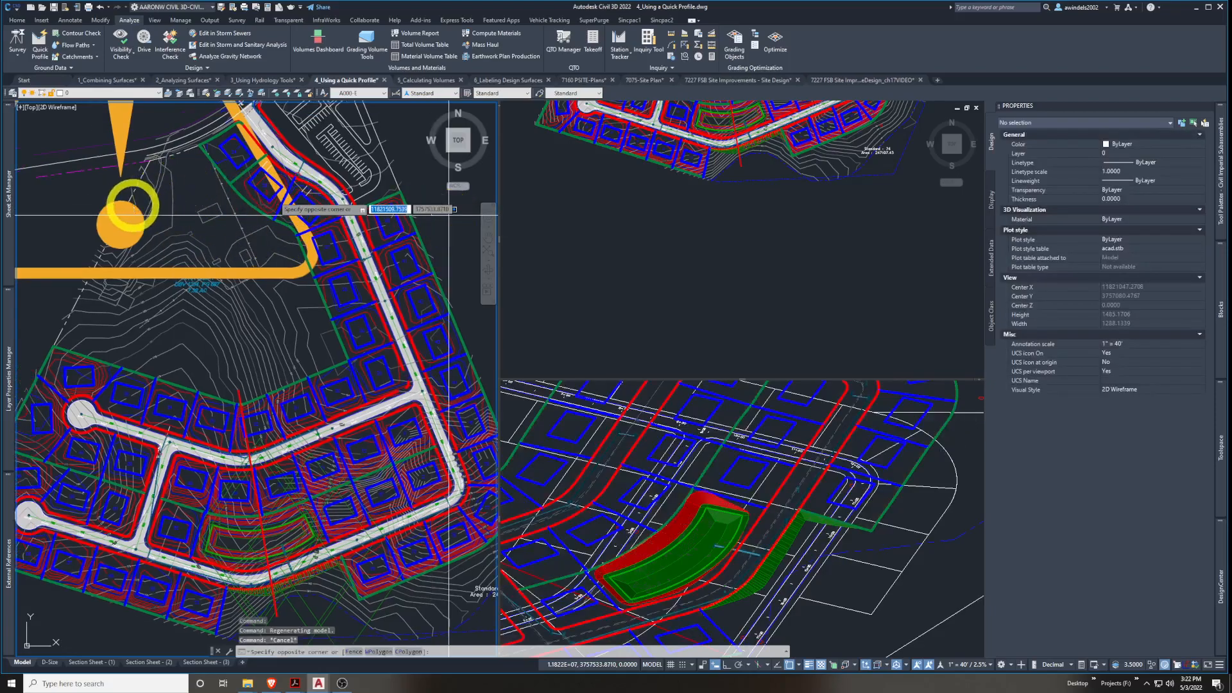
key(Escape)
key(Escape)
key(Escape)
scroll(96, 193, up, 3)
text(REGENALL)
key(Return)
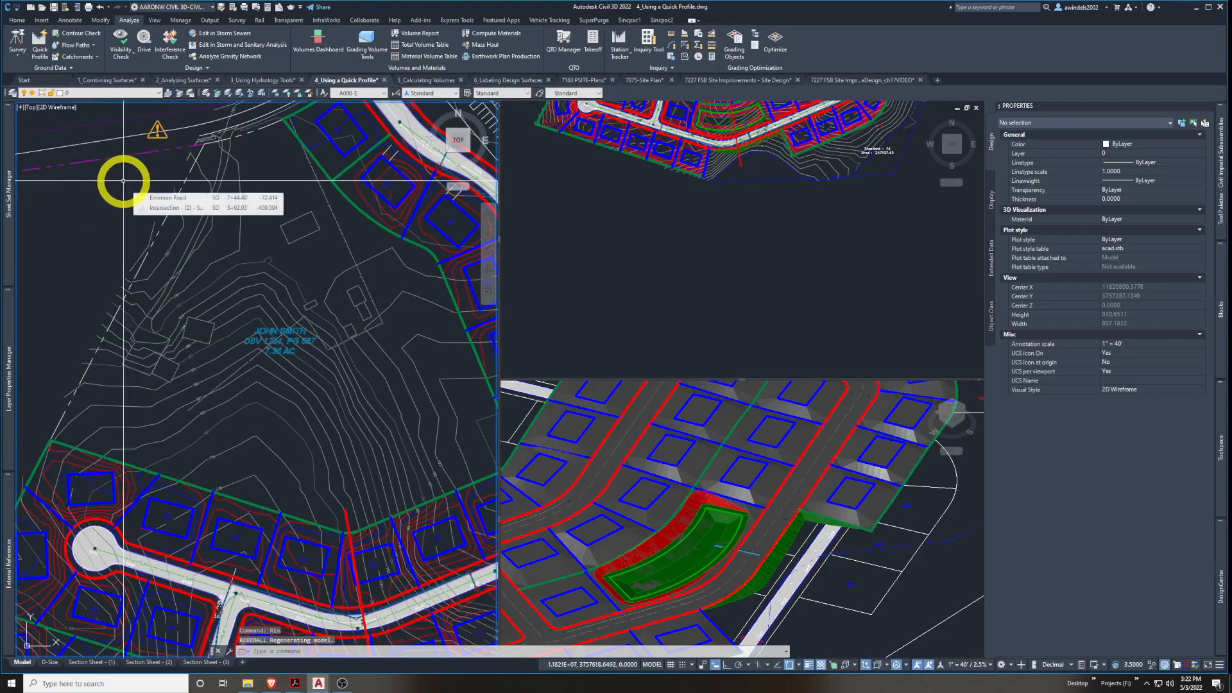
key(Escape)
middle_drag(168, 210, 95, 198)
key(Escape)
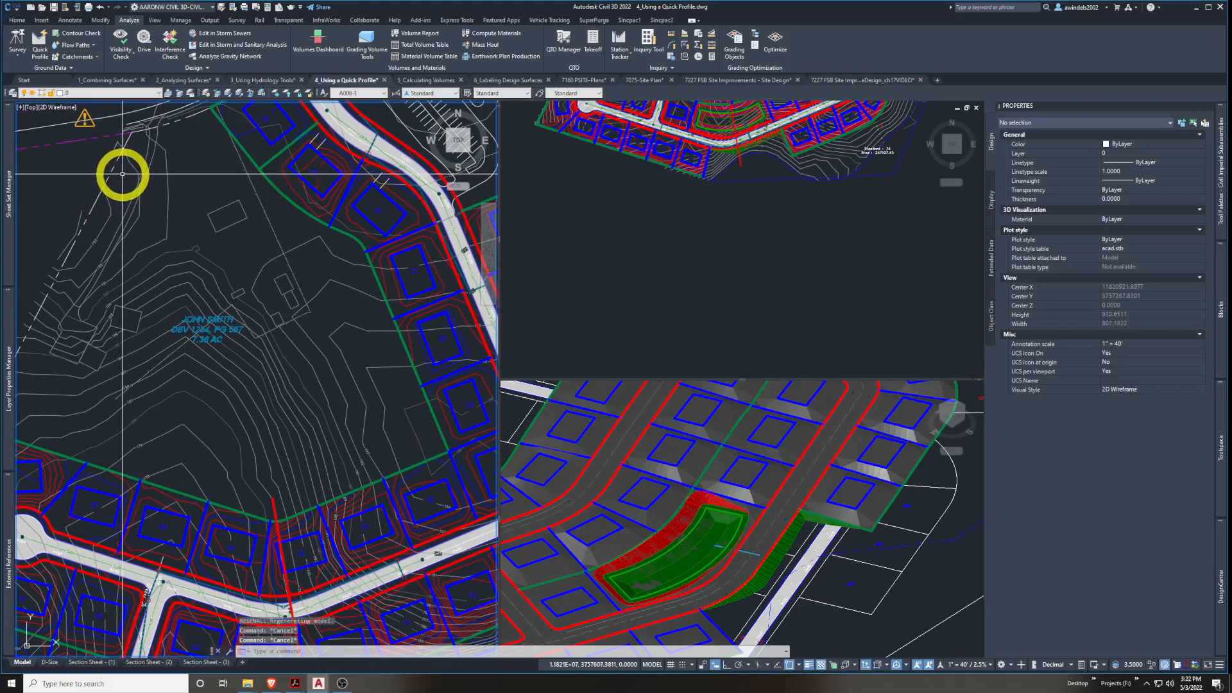
key(Escape)
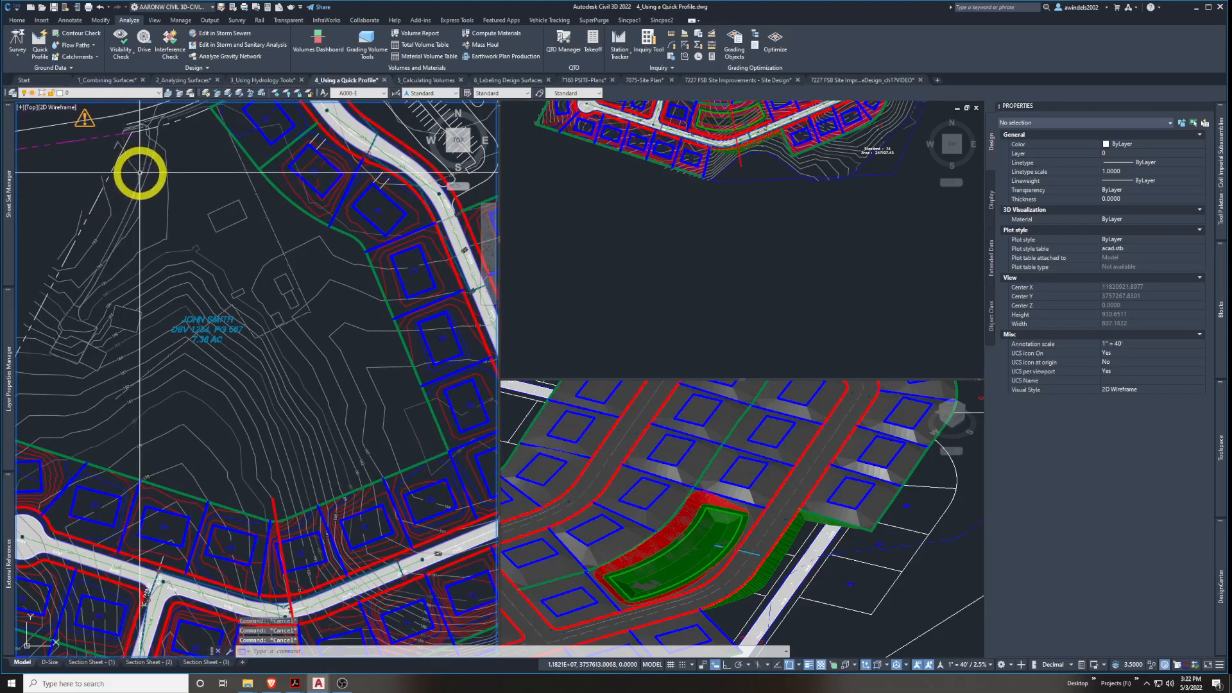
scroll(214, 206, down, 5)
scroll(393, 308, up, 5)
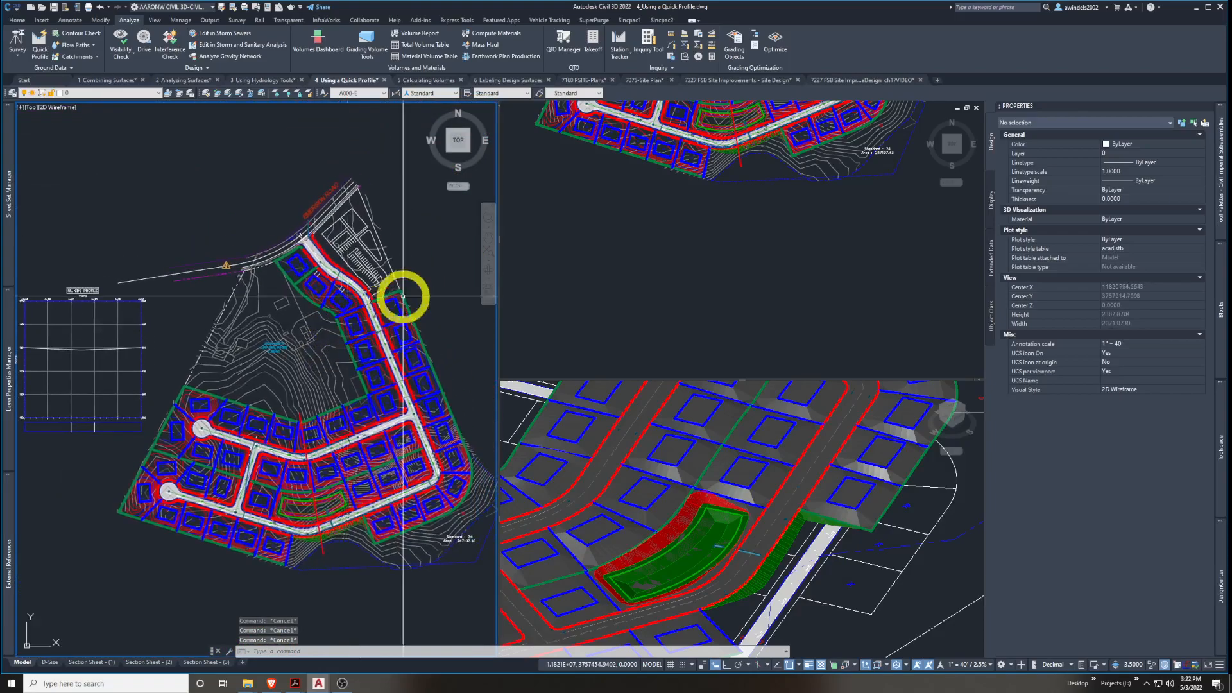
right_click(419, 247)
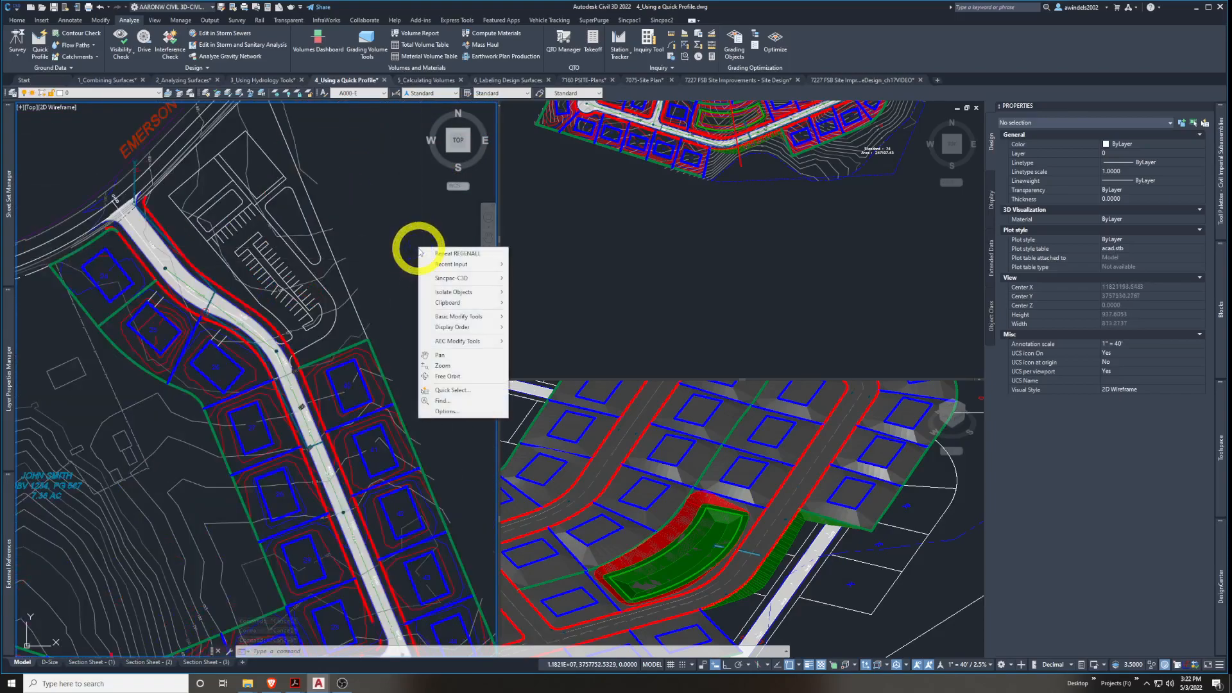
key(Escape)
right_click(414, 249)
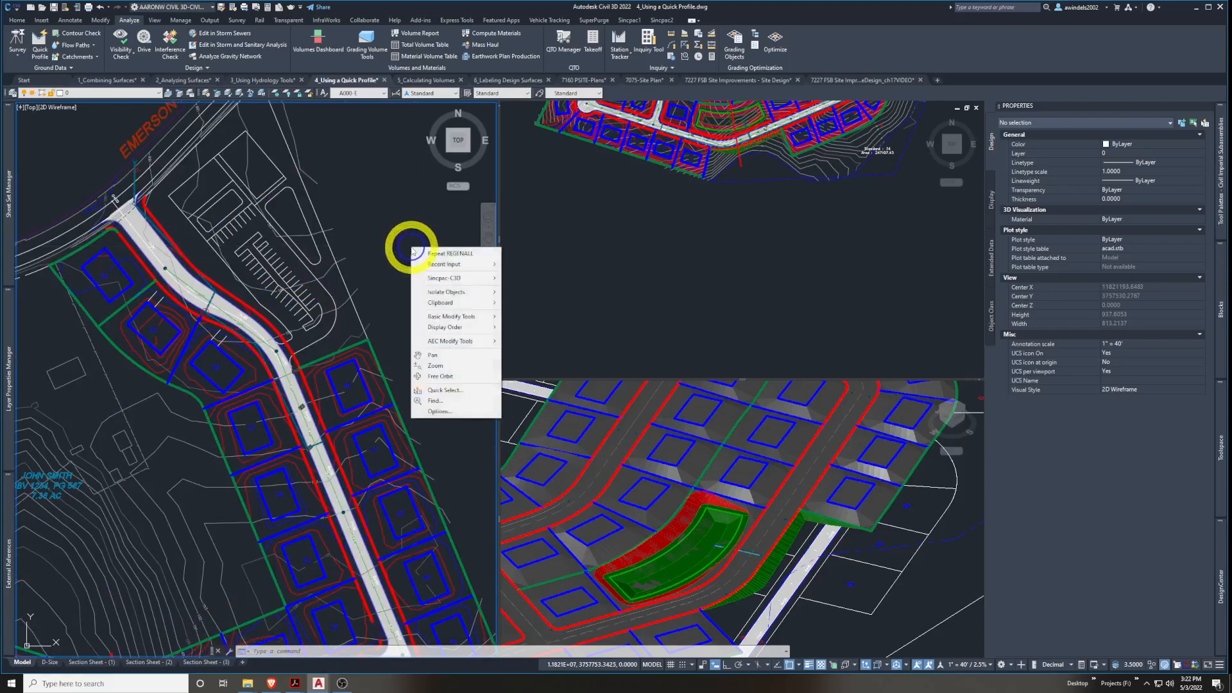
key(Escape)
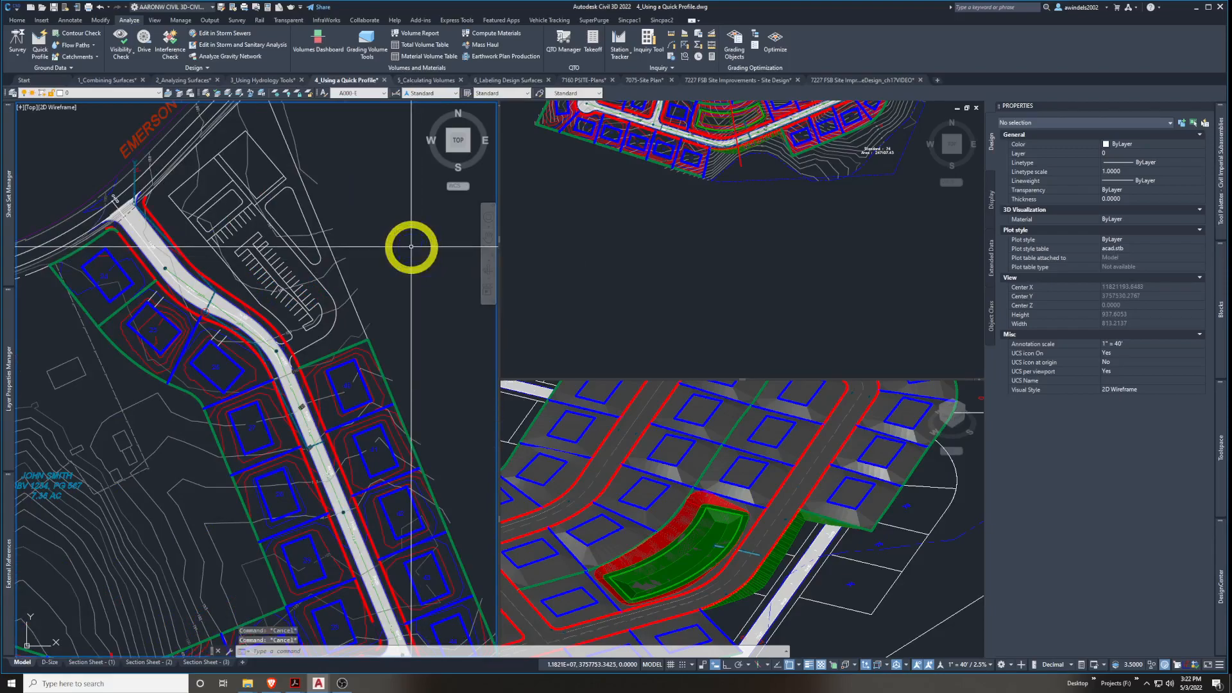
click(311, 343)
right_click(311, 343)
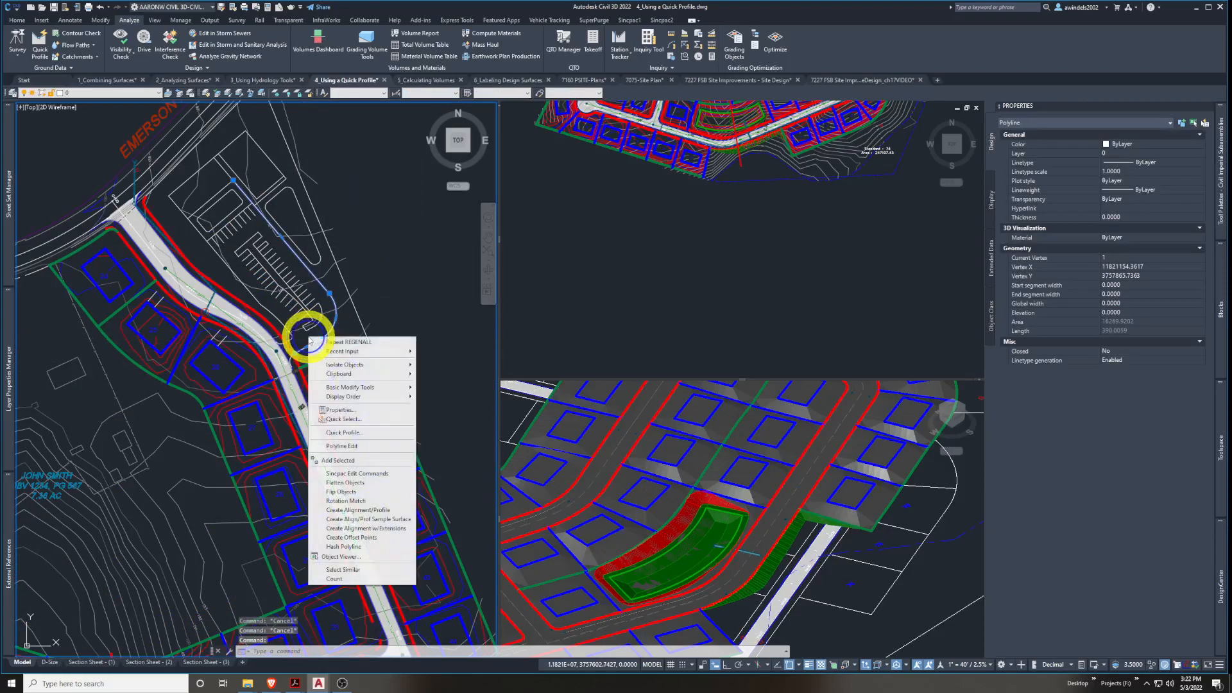
click(376, 432)
key(Escape)
right_click(409, 283)
key(Escape)
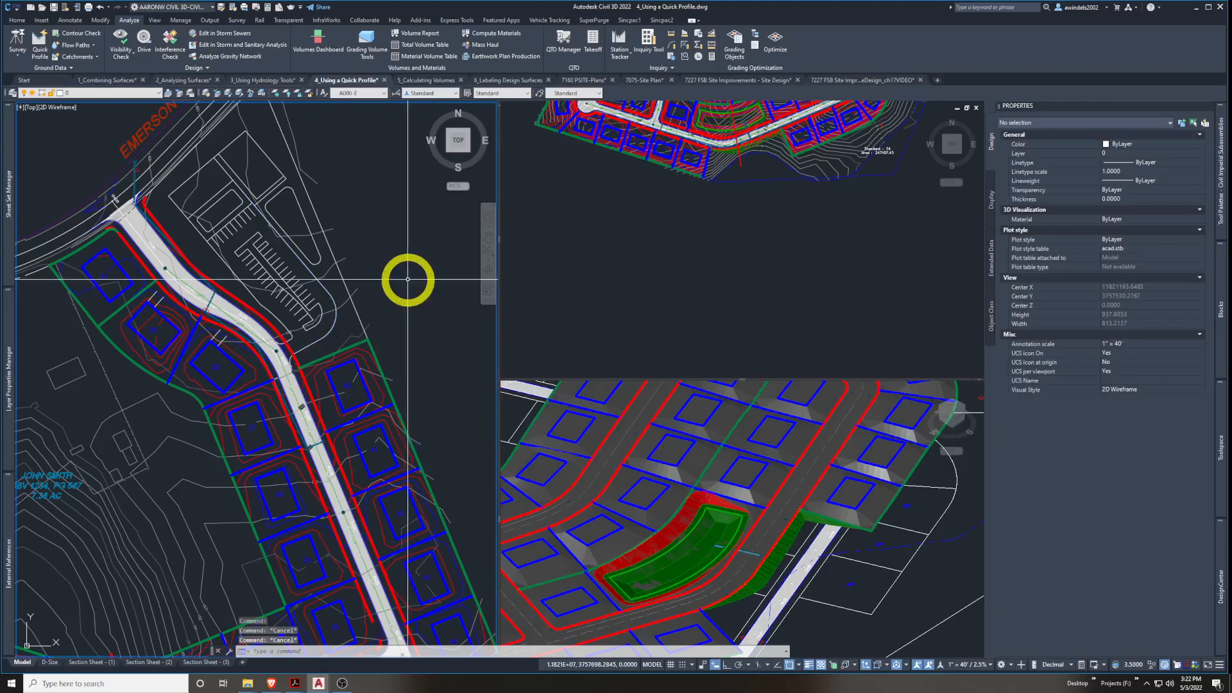
click(322, 393)
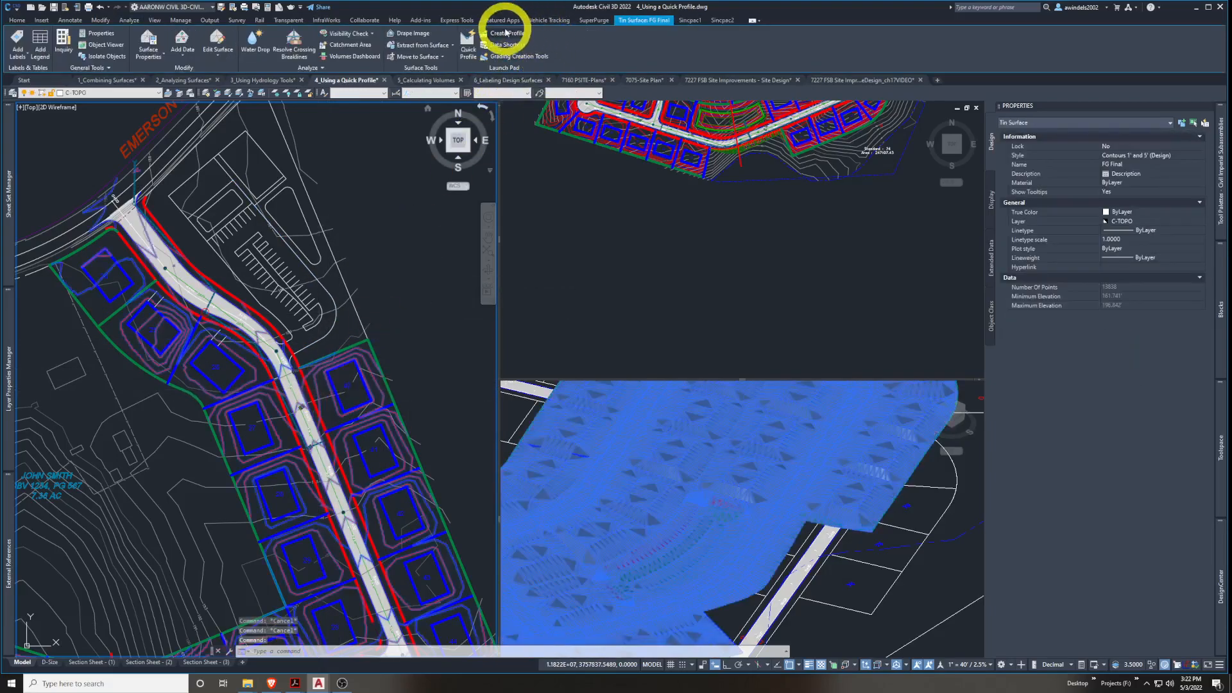
click(466, 53)
key(Escape)
key(Escape)
key(Escape)
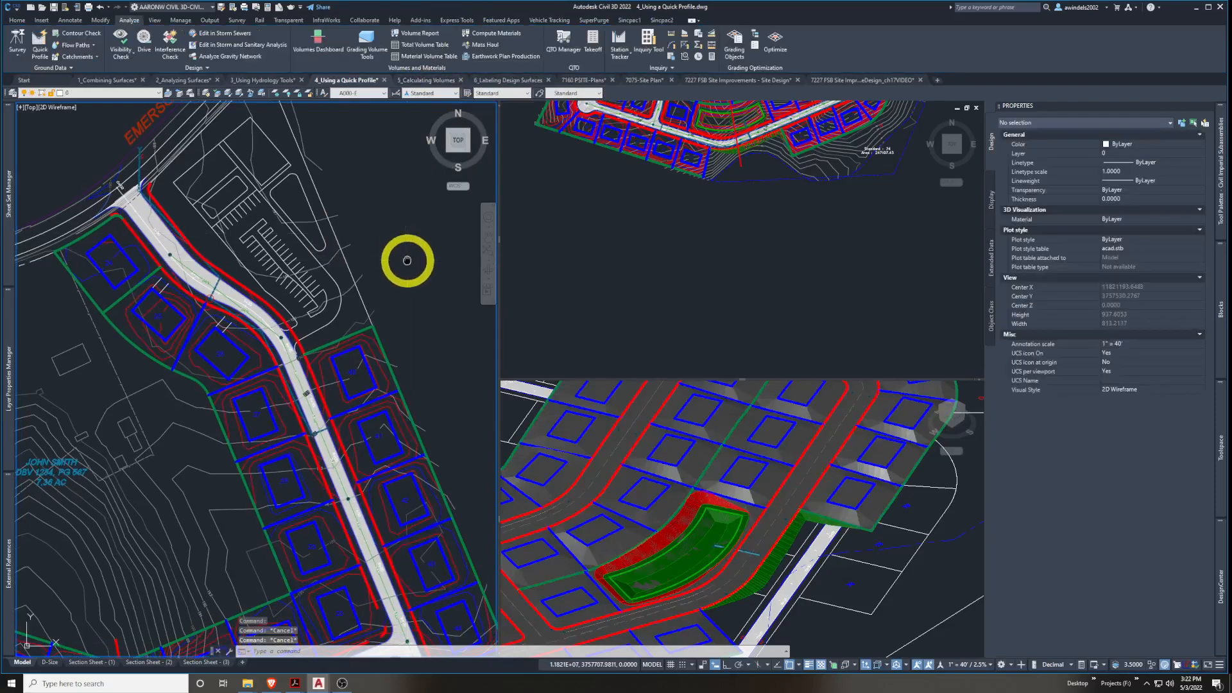
Start a Quick Profile on the red line crossing the pond and both roads, and enlarge its settings dialog to list every surface
scroll(407, 260, down, 3)
scroll(408, 260, up, 3)
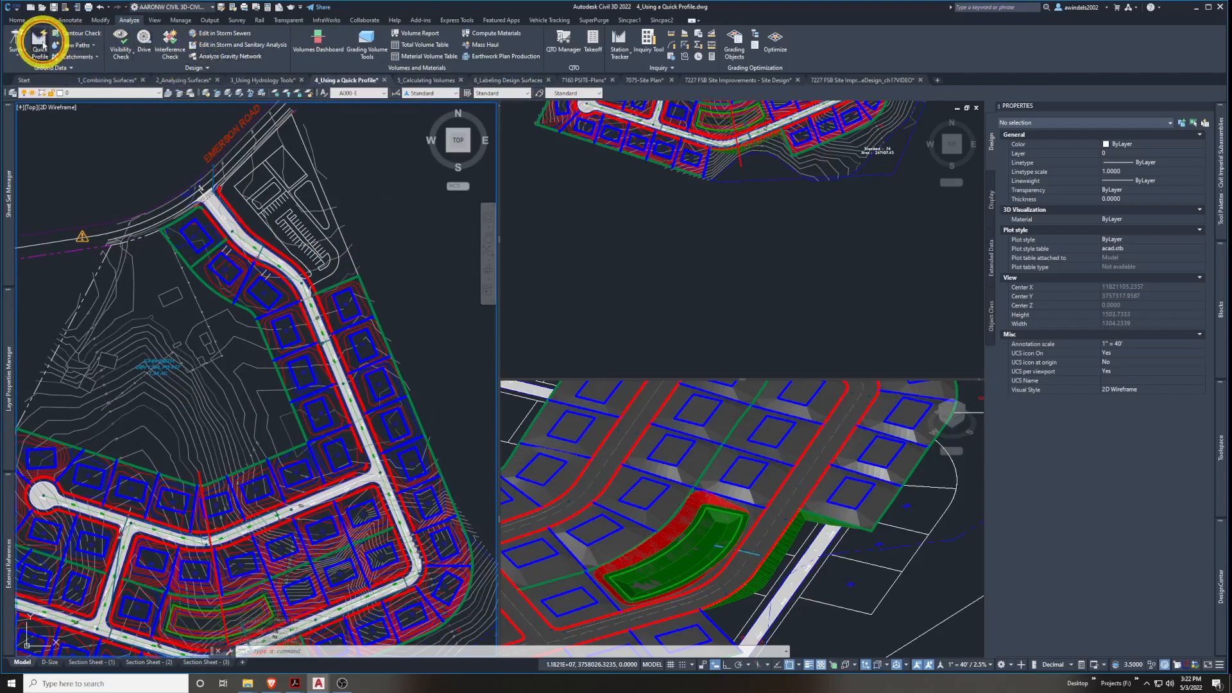
click(40, 40)
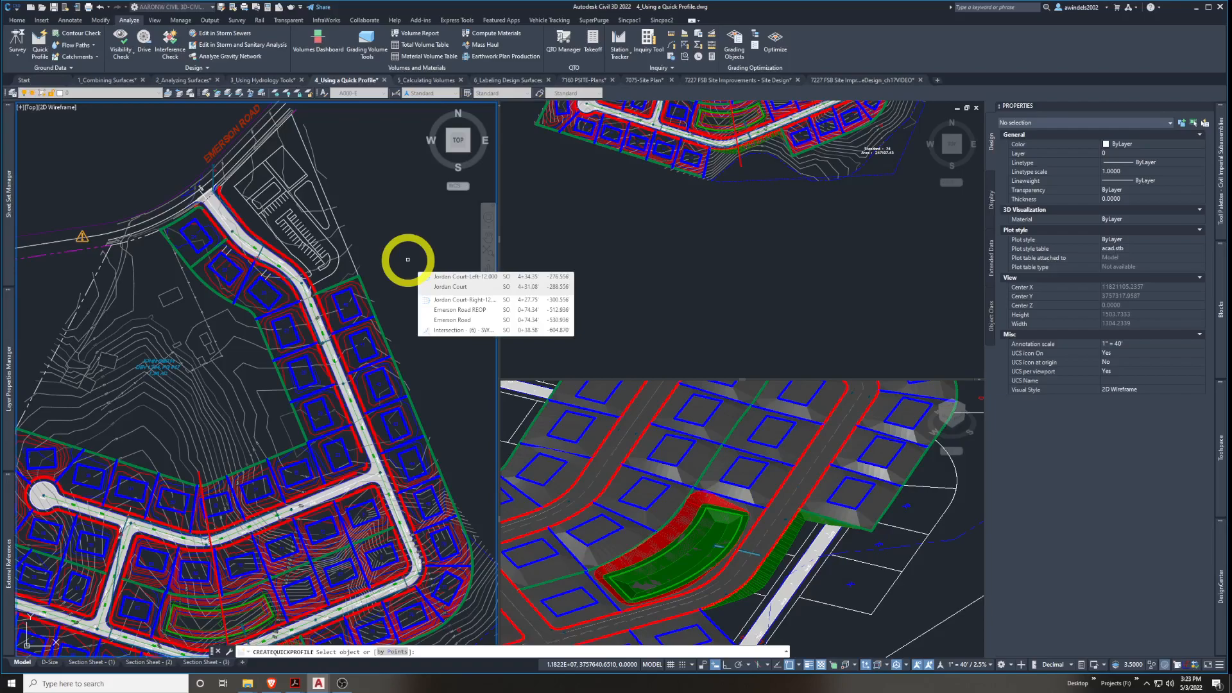
middle_drag(407, 366, 426, 241)
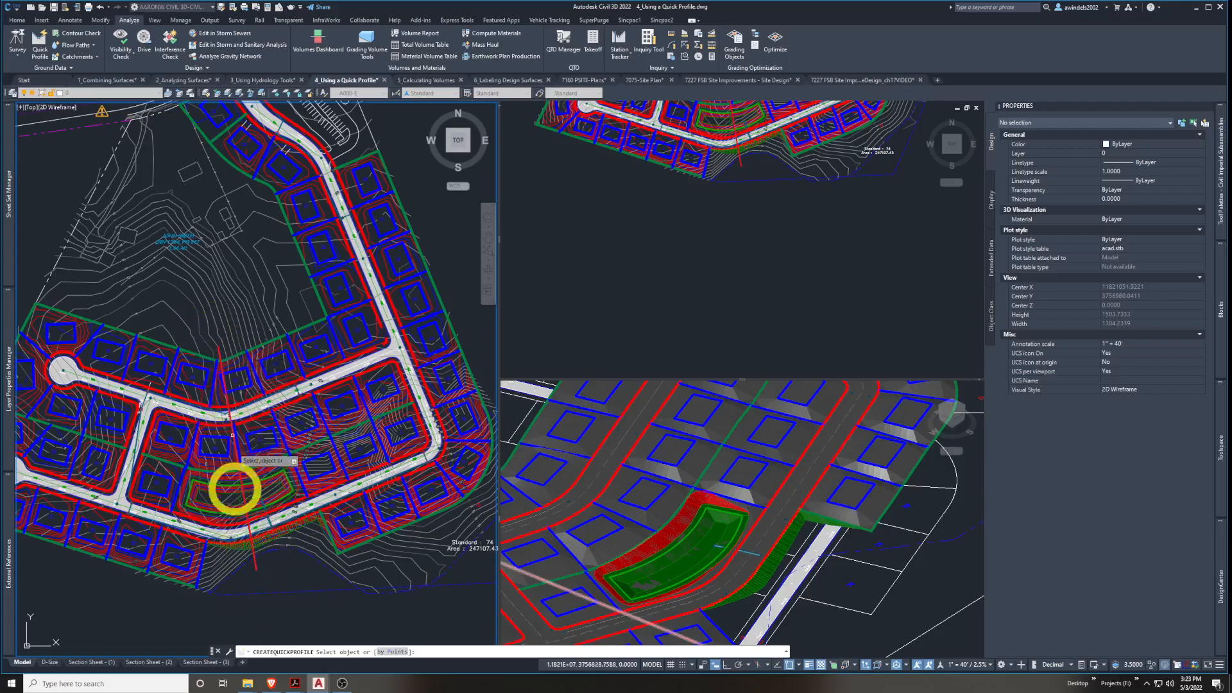
click(254, 565)
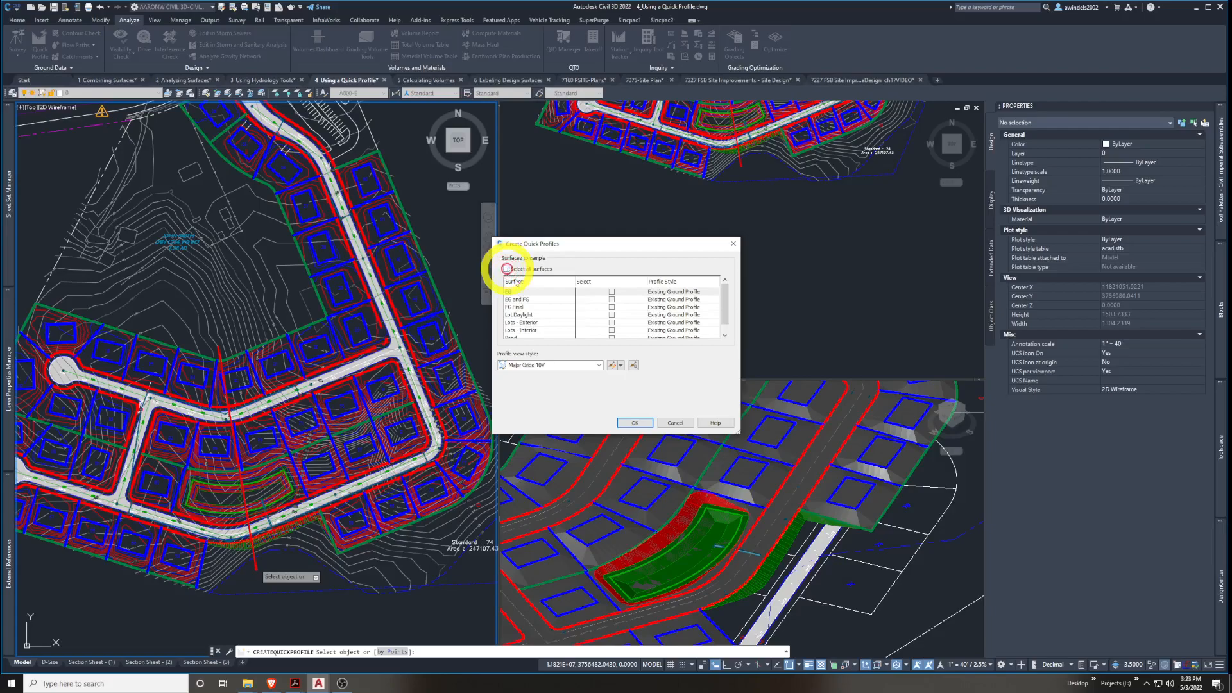
drag(739, 433, 833, 512)
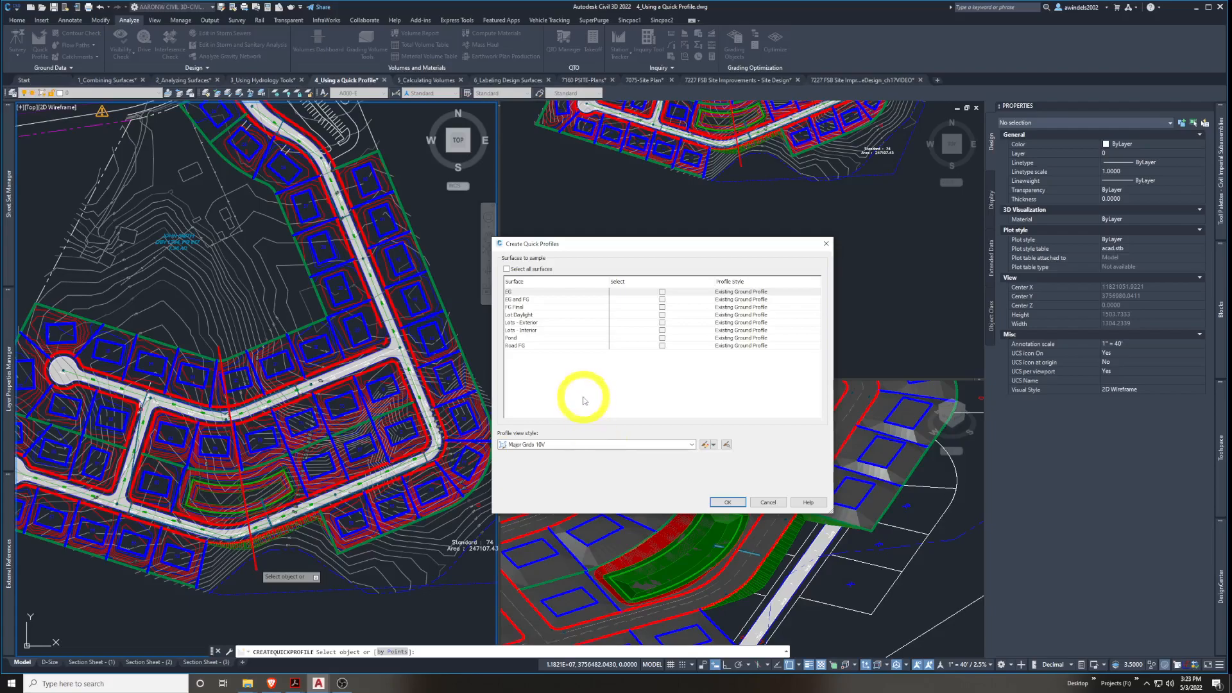
Choose the EG and FG Final surfaces as the ones to sample for the quick profile
click(551, 300)
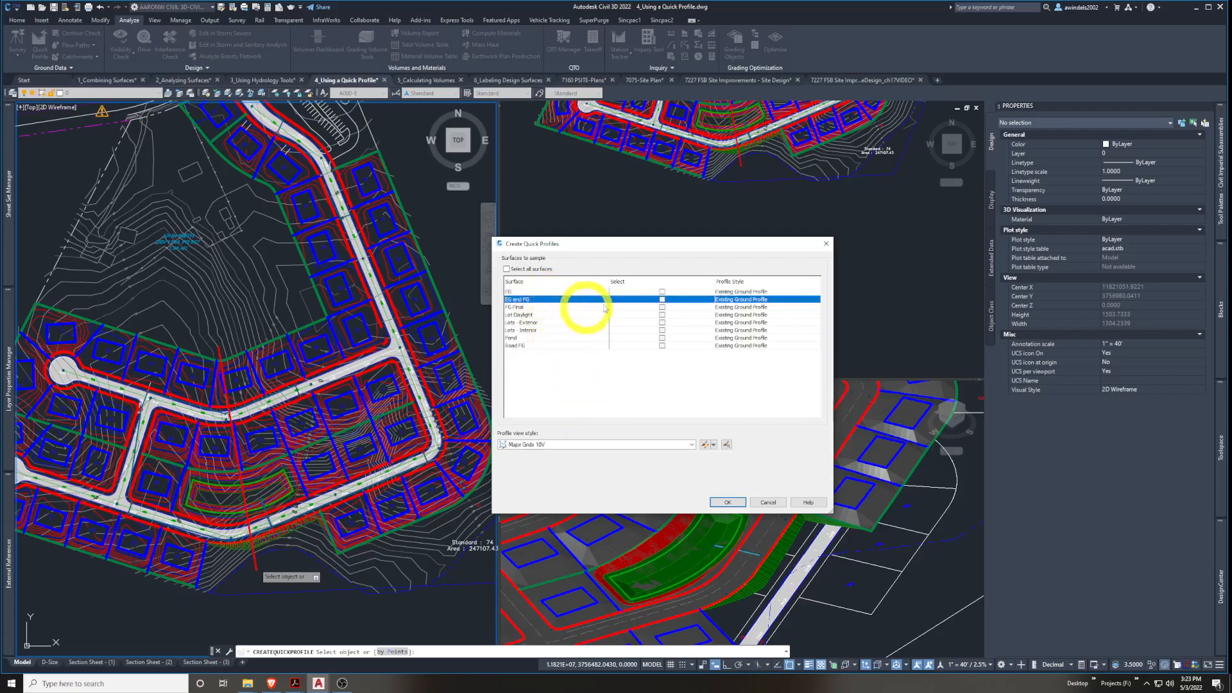
click(516, 291)
click(687, 295)
click(663, 293)
click(662, 307)
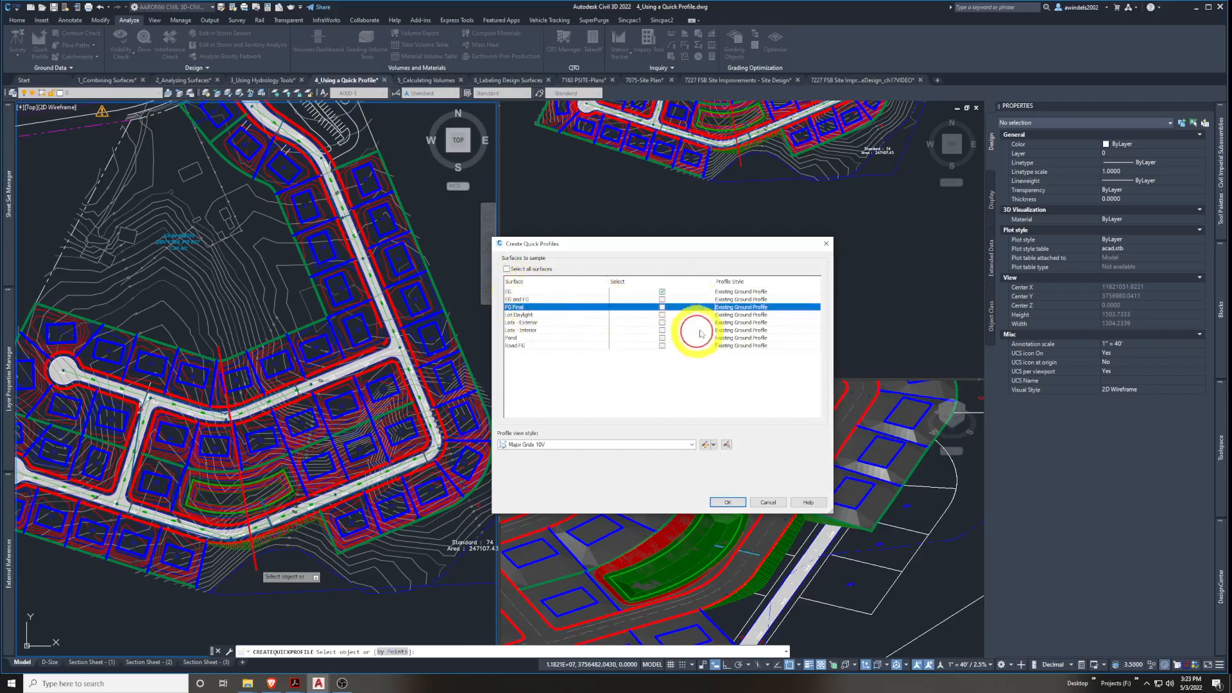
click(662, 307)
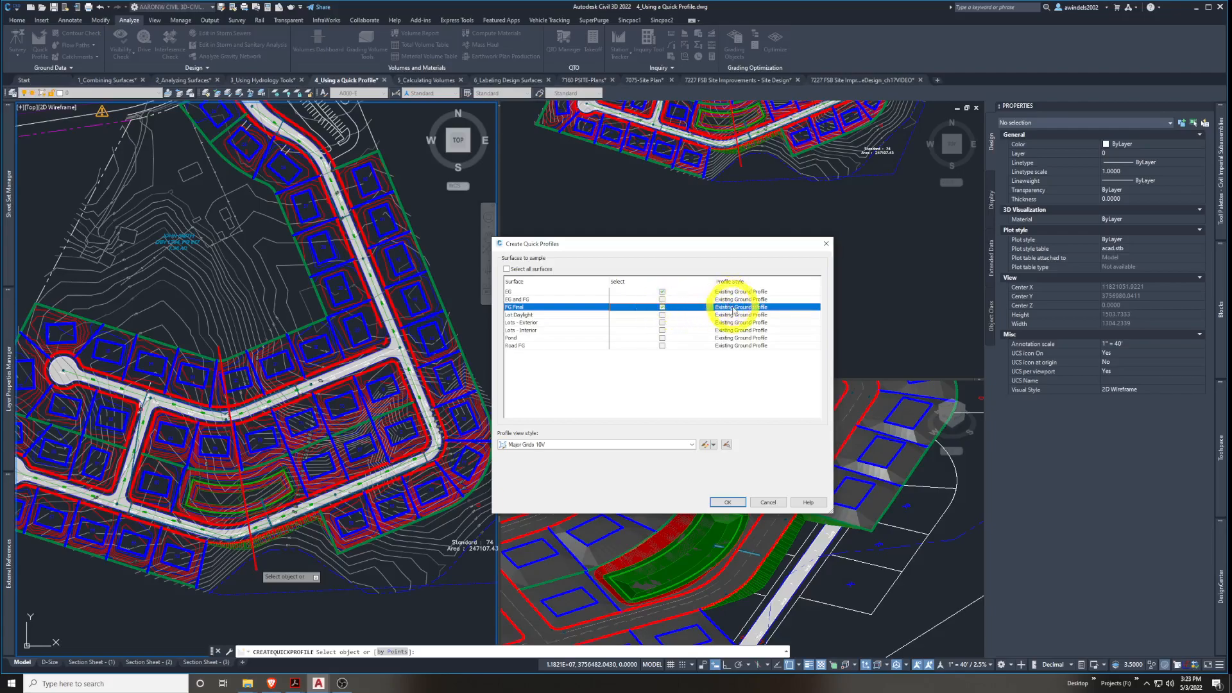
Set the profile style of the FG Final surface to Design Profile, leaving EG on Existing Ground Profile
click(733, 308)
click(591, 174)
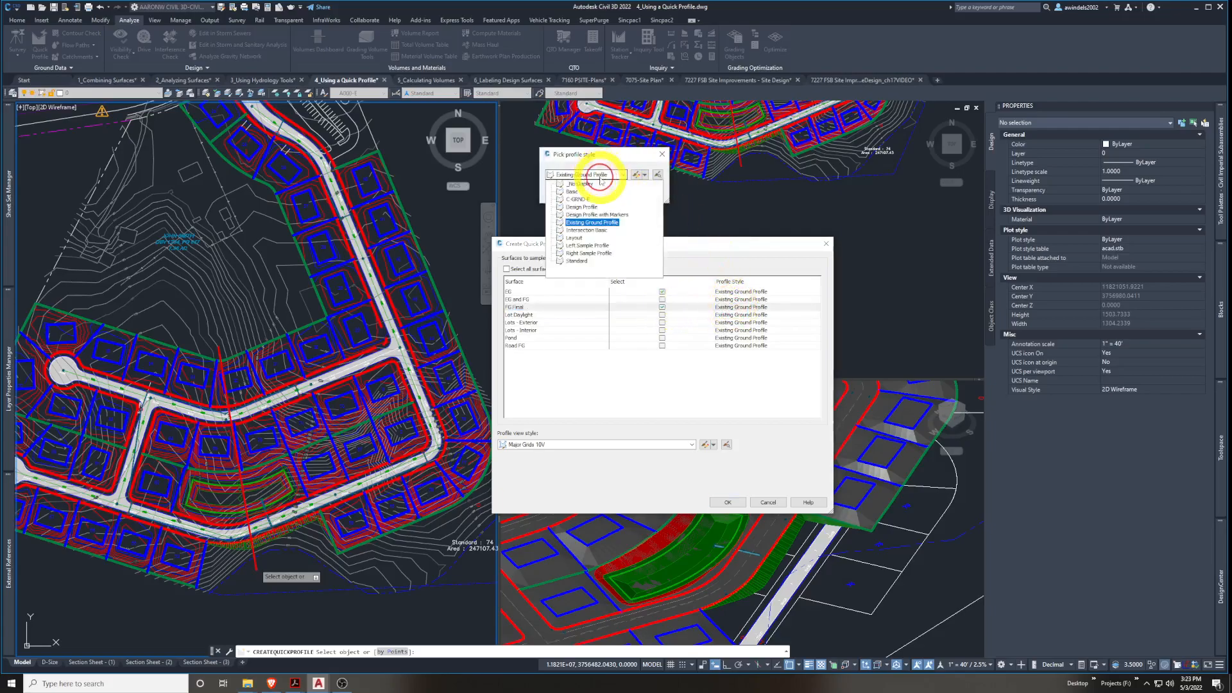
click(582, 207)
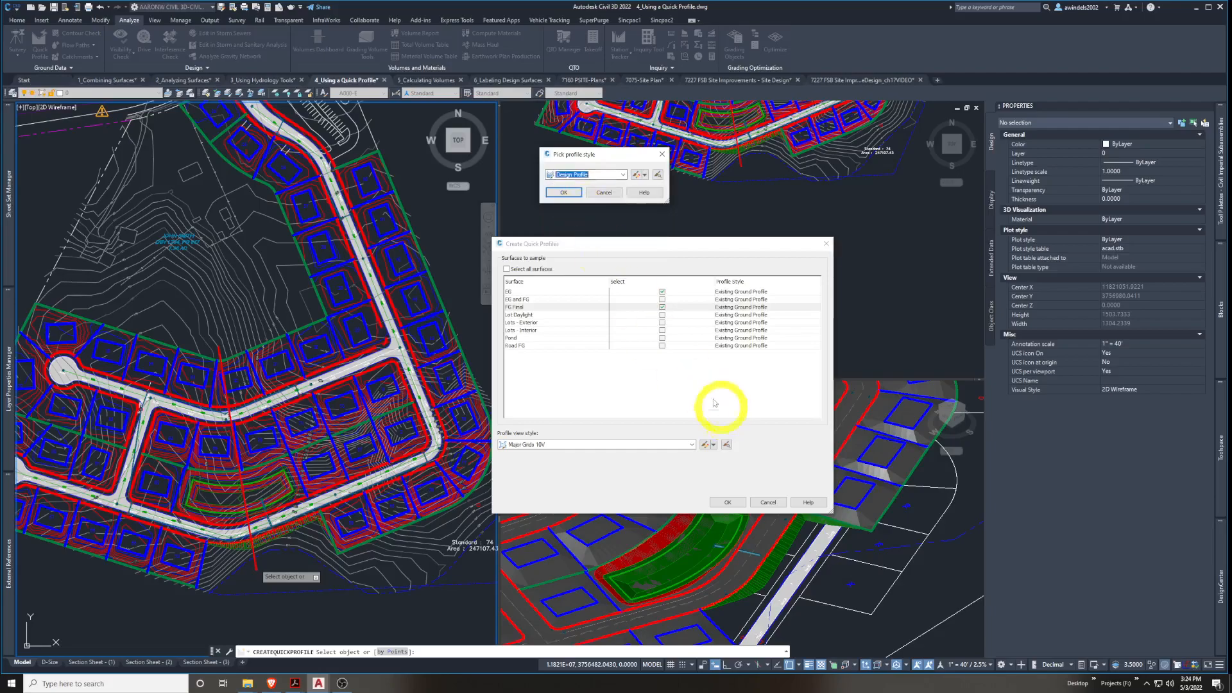
click(574, 191)
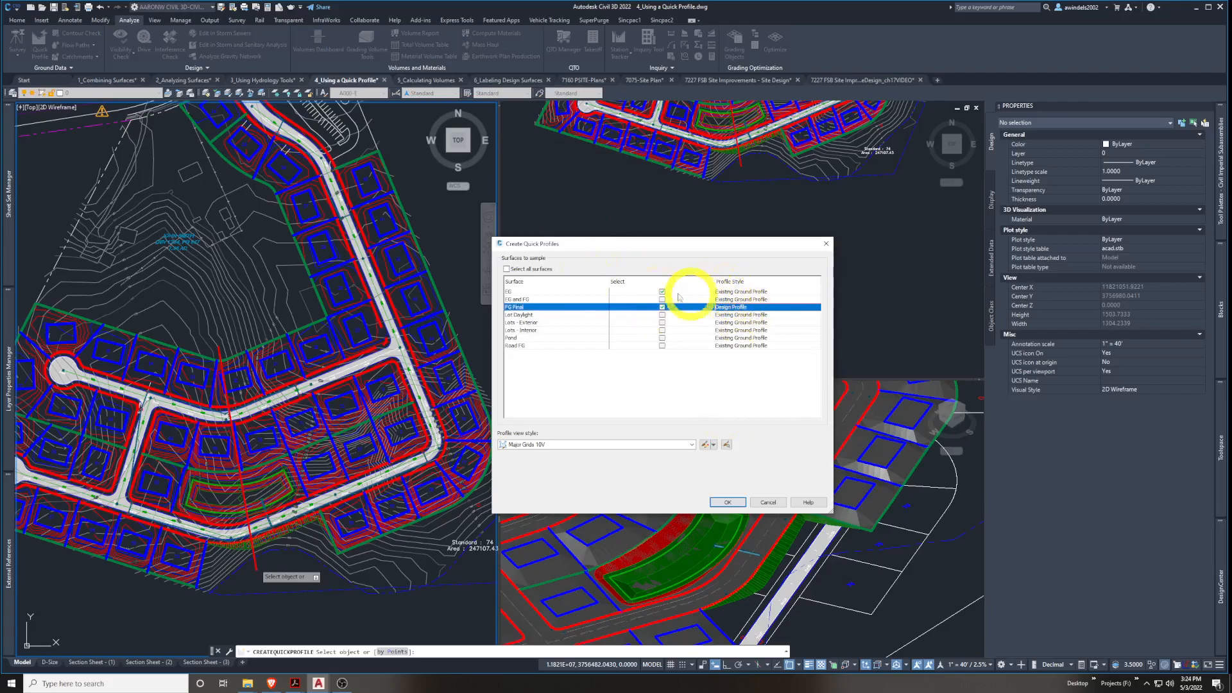
click(595, 293)
click(539, 307)
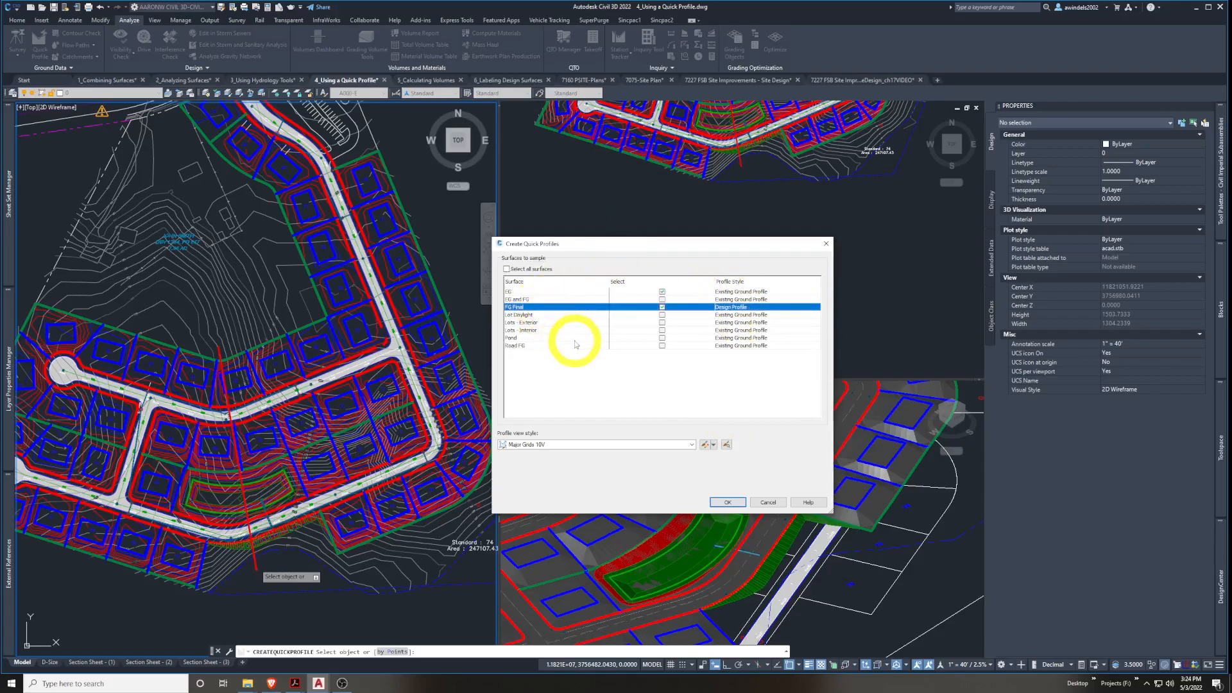
Create the quick profile with the Major Grids 10V view style, placing its profile view in the empty area south of the site plan
click(729, 503)
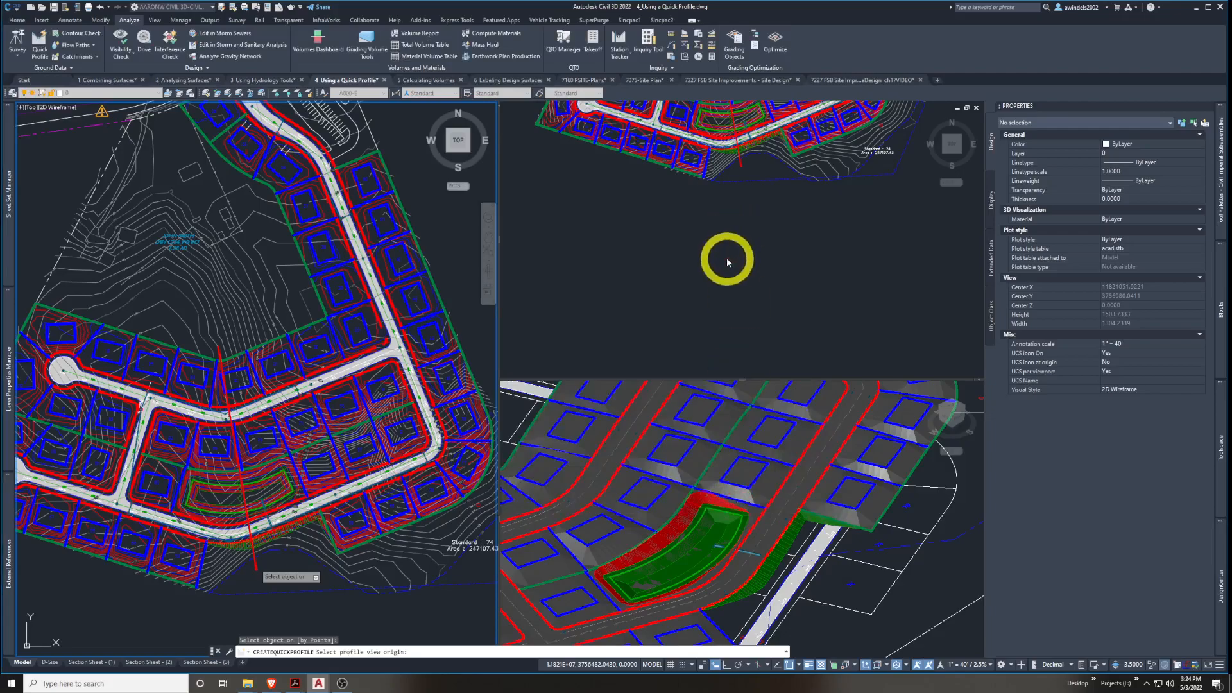
click(760, 255)
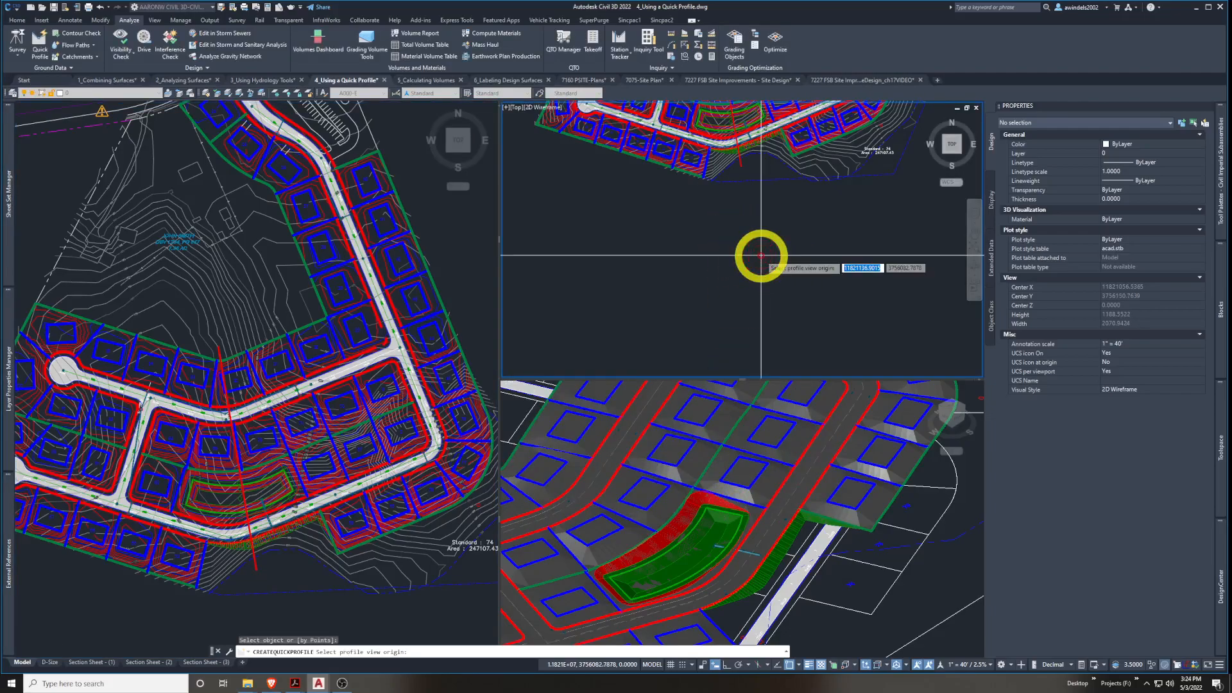
click(729, 242)
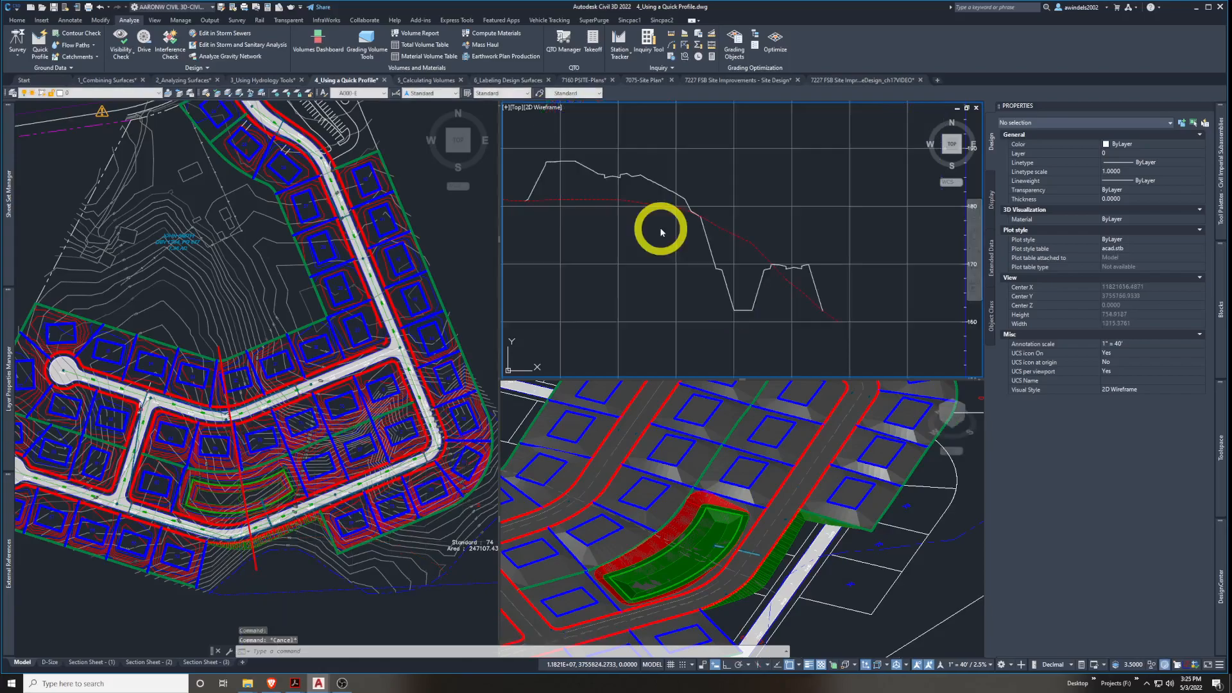
Examine the existing ground and finished grade lines in the quick profile view, including the cut through the pond
scroll(719, 247, down, 2)
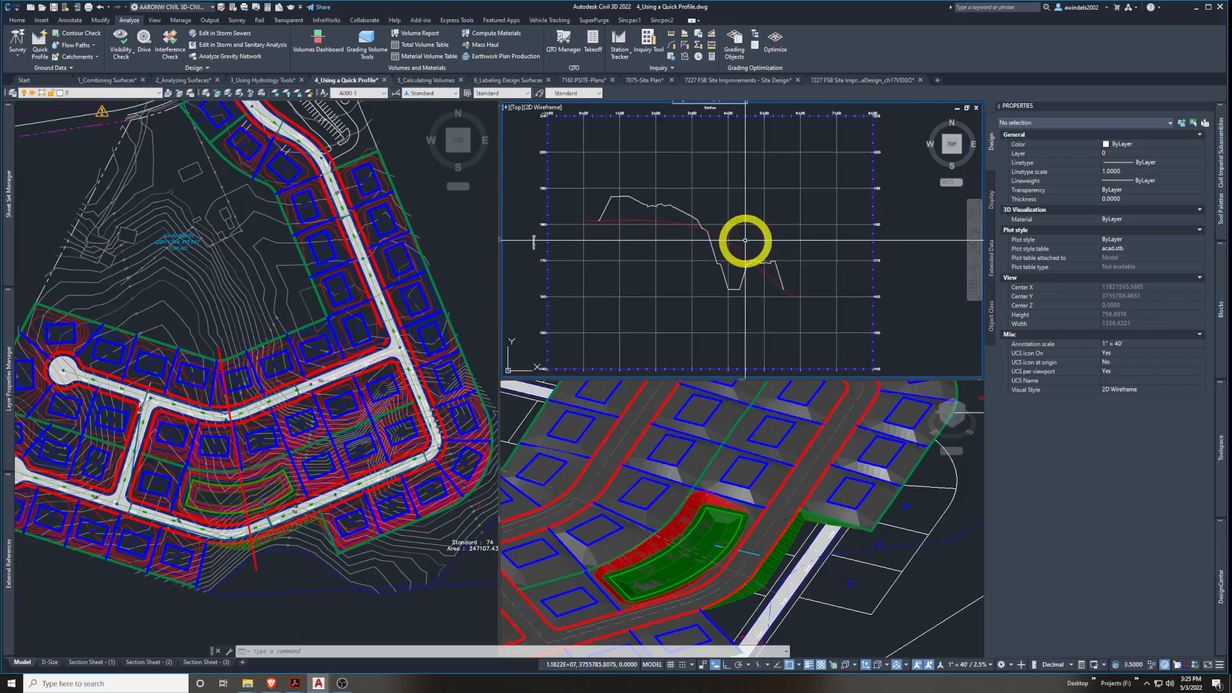
mouse_move(745, 240)
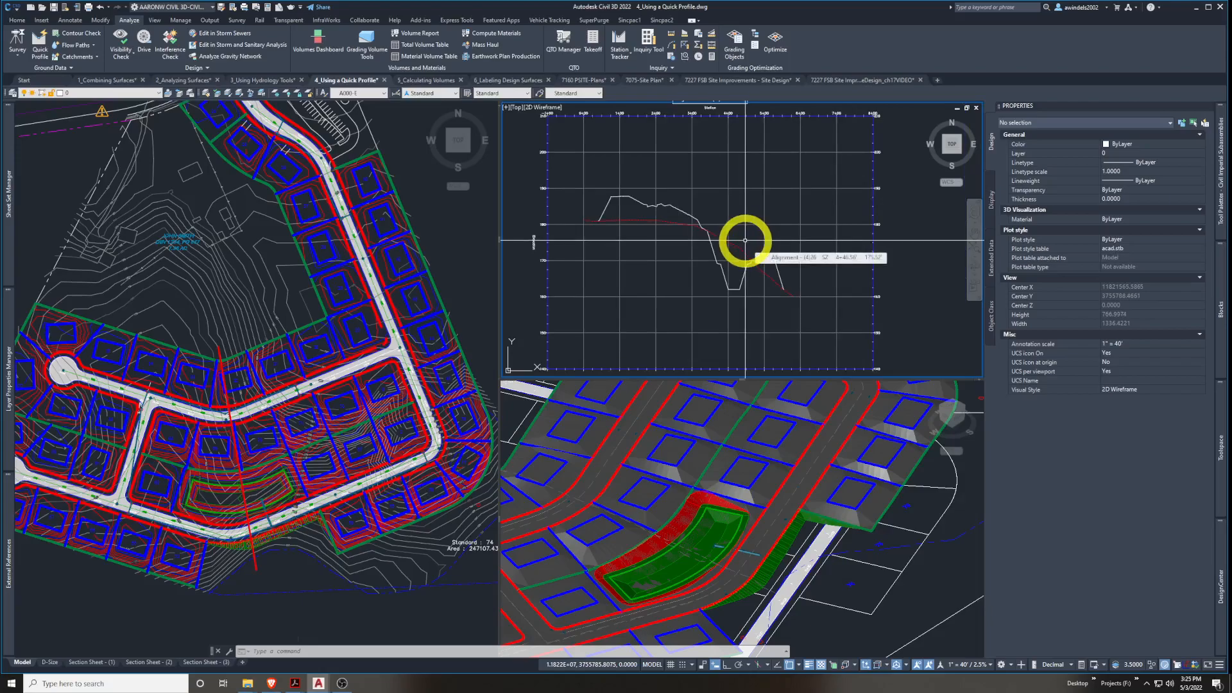
middle_drag(776, 253, 791, 260)
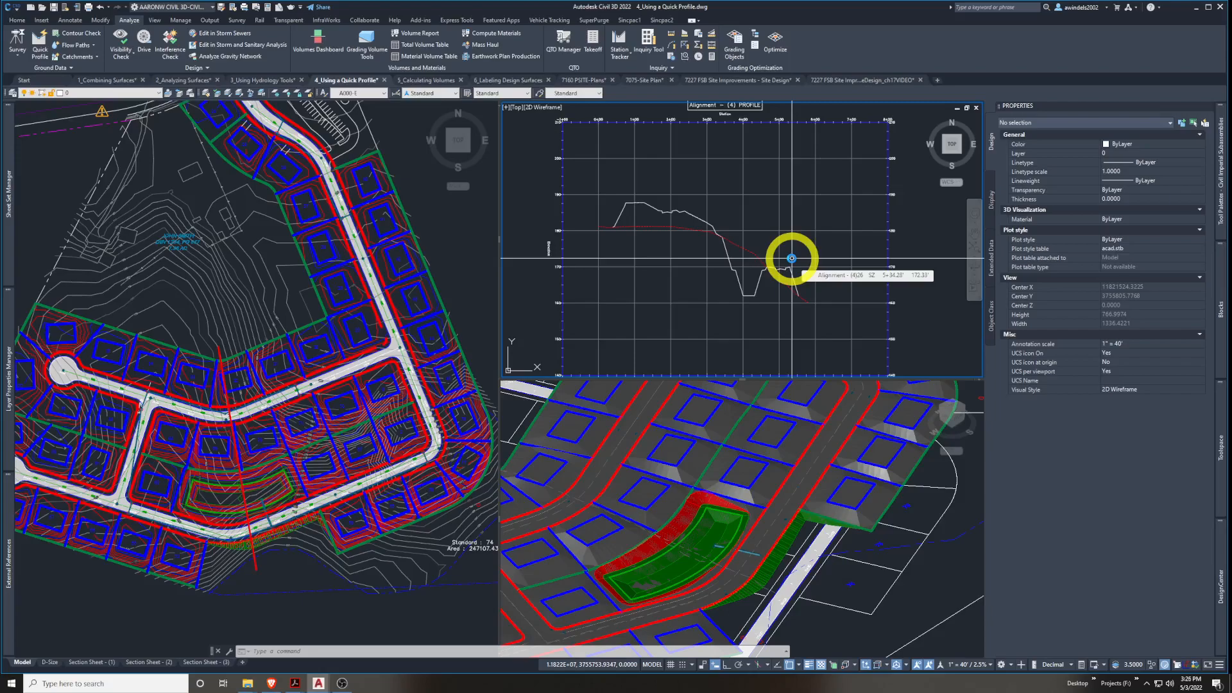
Inspect the EG and FG Final profile lines in the quick profile view, selecting each one to check its style and data source
scroll(791, 258, up, 5)
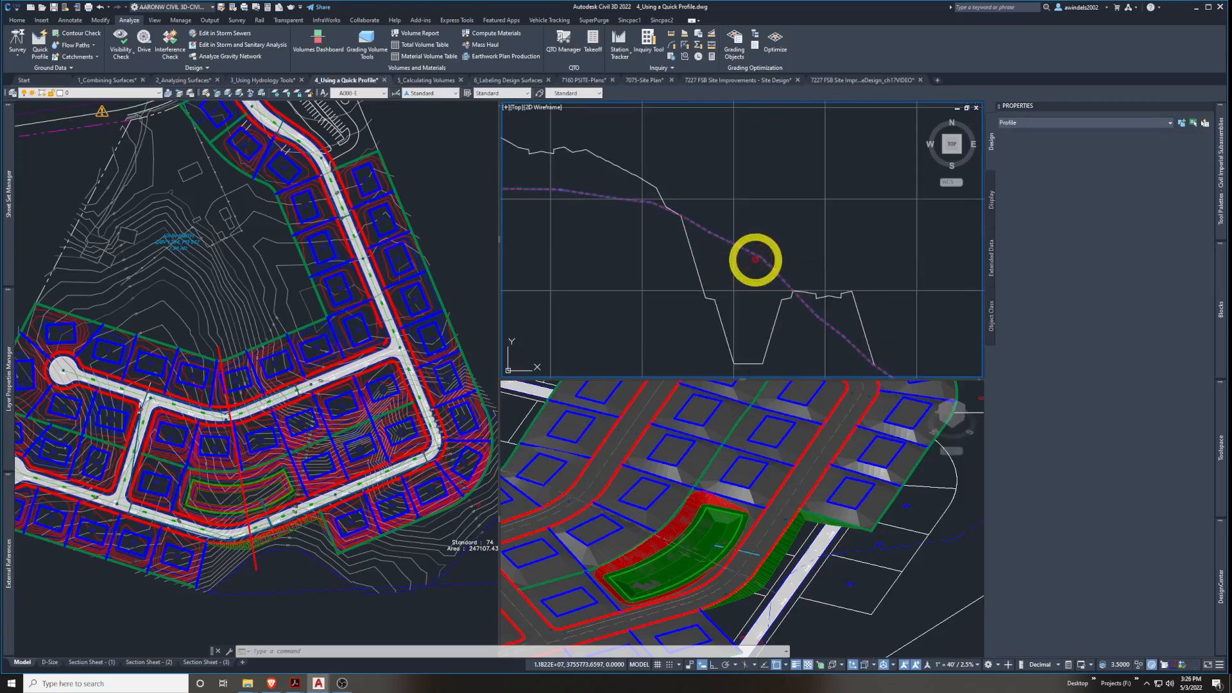
click(755, 258)
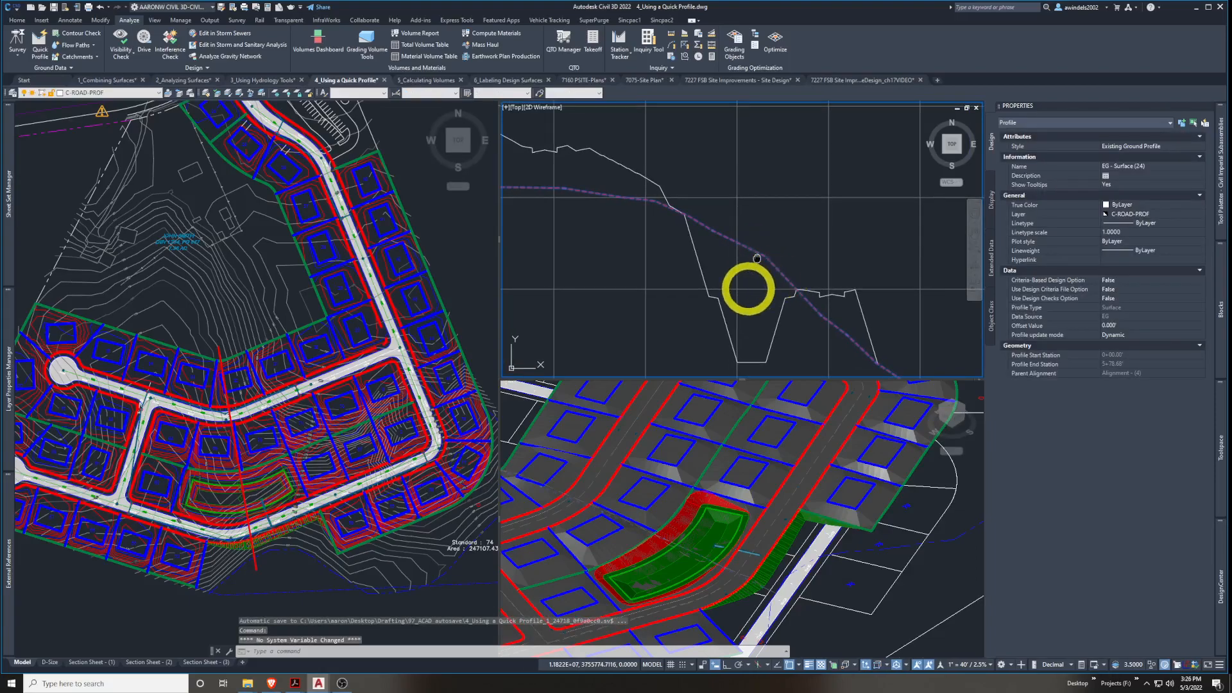
middle_drag(757, 258, 776, 256)
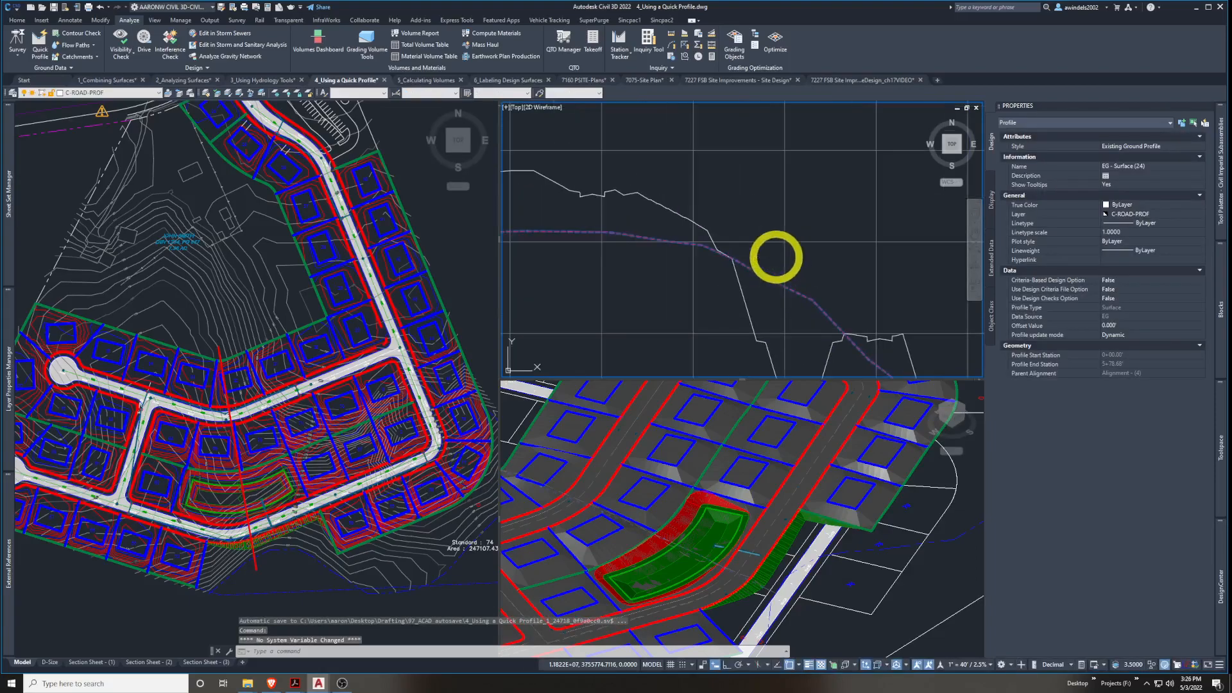
click(777, 258)
key(Escape)
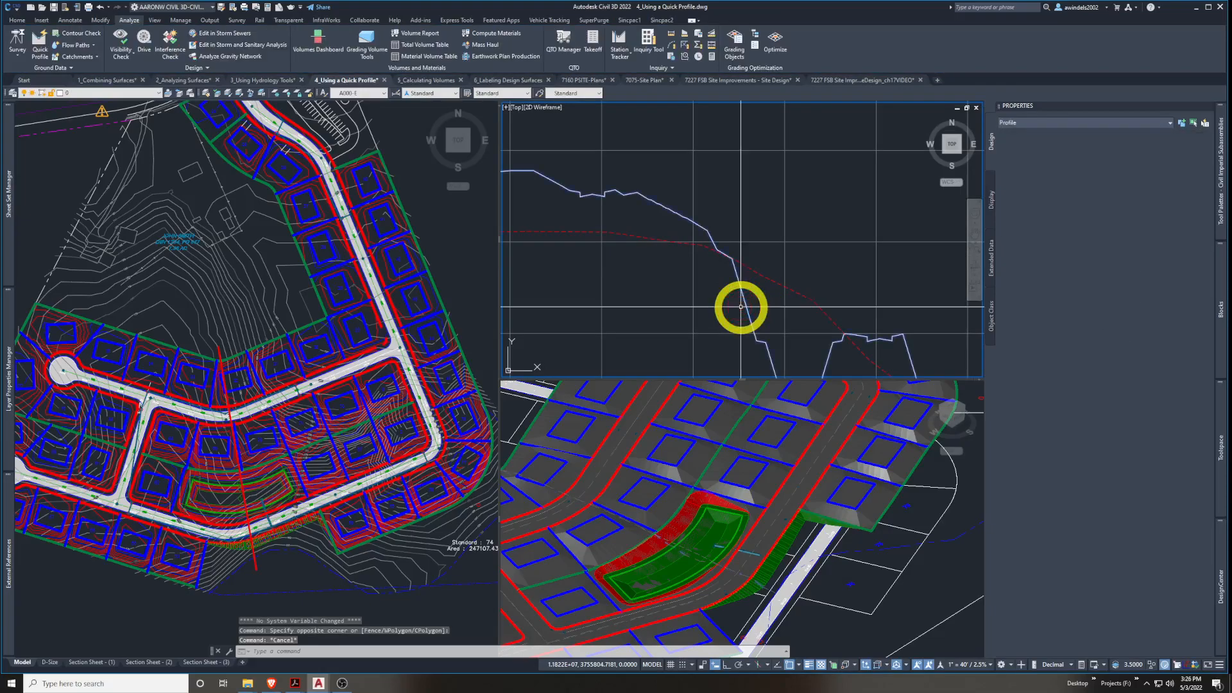
middle_drag(741, 307, 756, 284)
click(756, 283)
scroll(757, 283, down, 3)
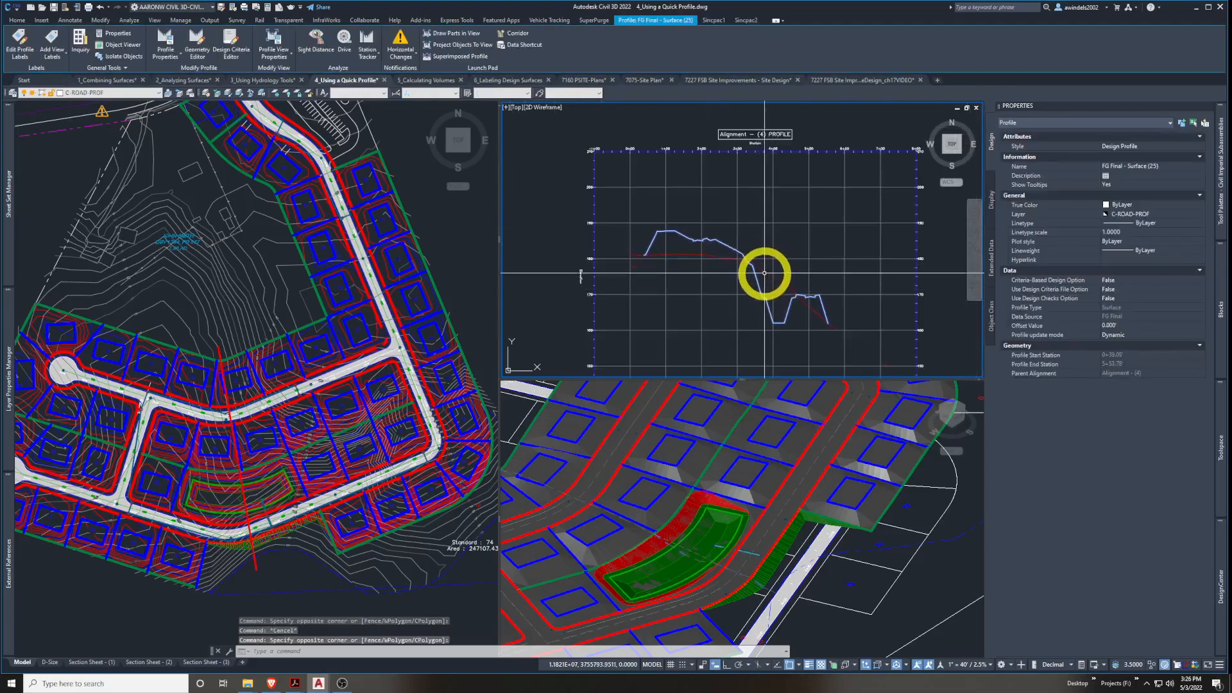
scroll(764, 275, up, 3)
scroll(802, 279, down, 3)
key(Escape)
scroll(802, 279, down, 2)
scroll(737, 325, up, 2)
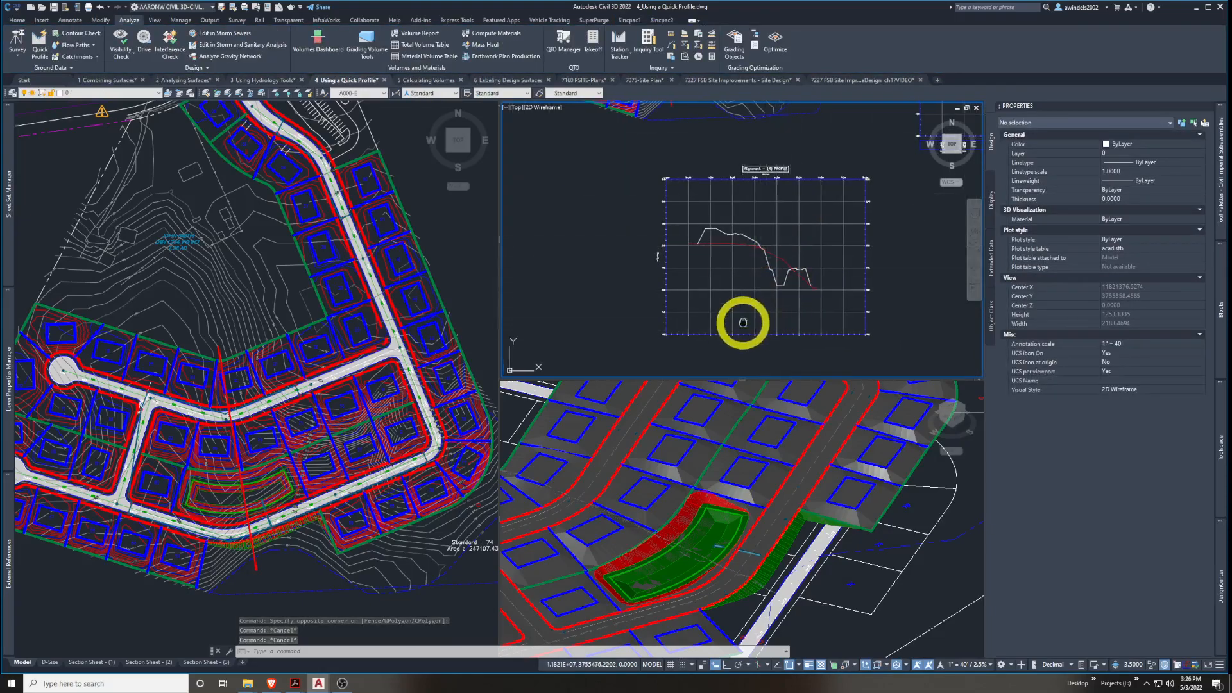
Stretch the south end of the red section polyline to the empty area southeast of the site so the quick profile updates
click(274, 575)
click(260, 571)
mouse_move(265, 571)
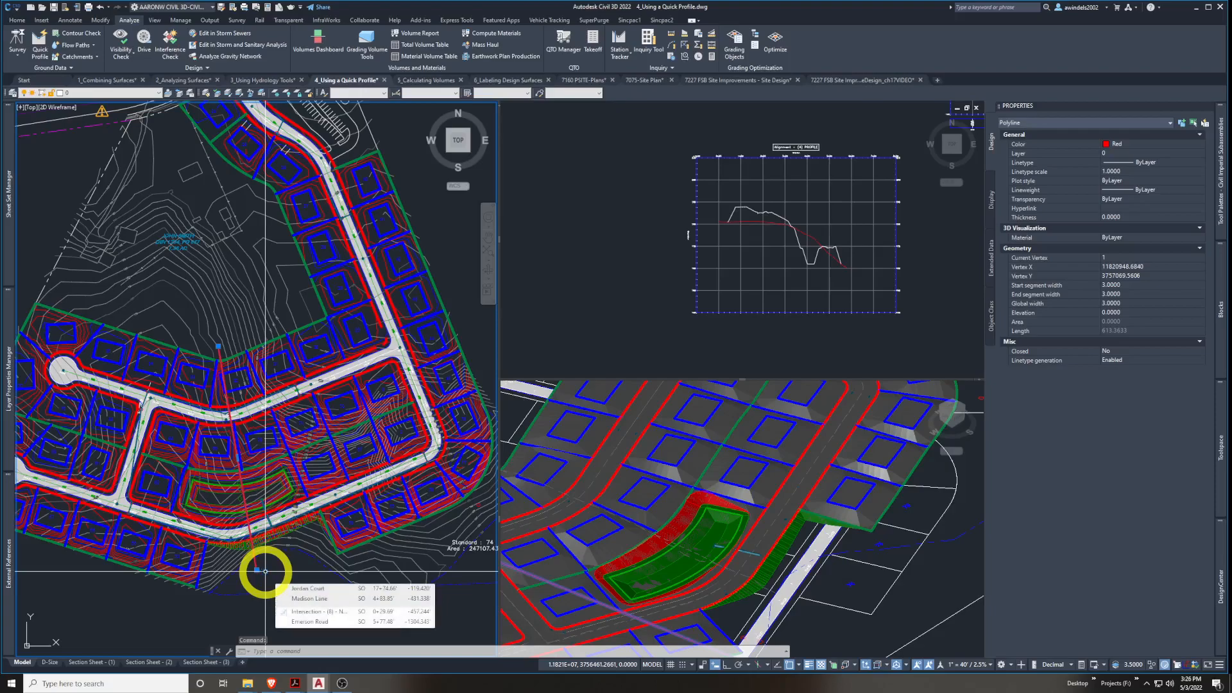
click(257, 570)
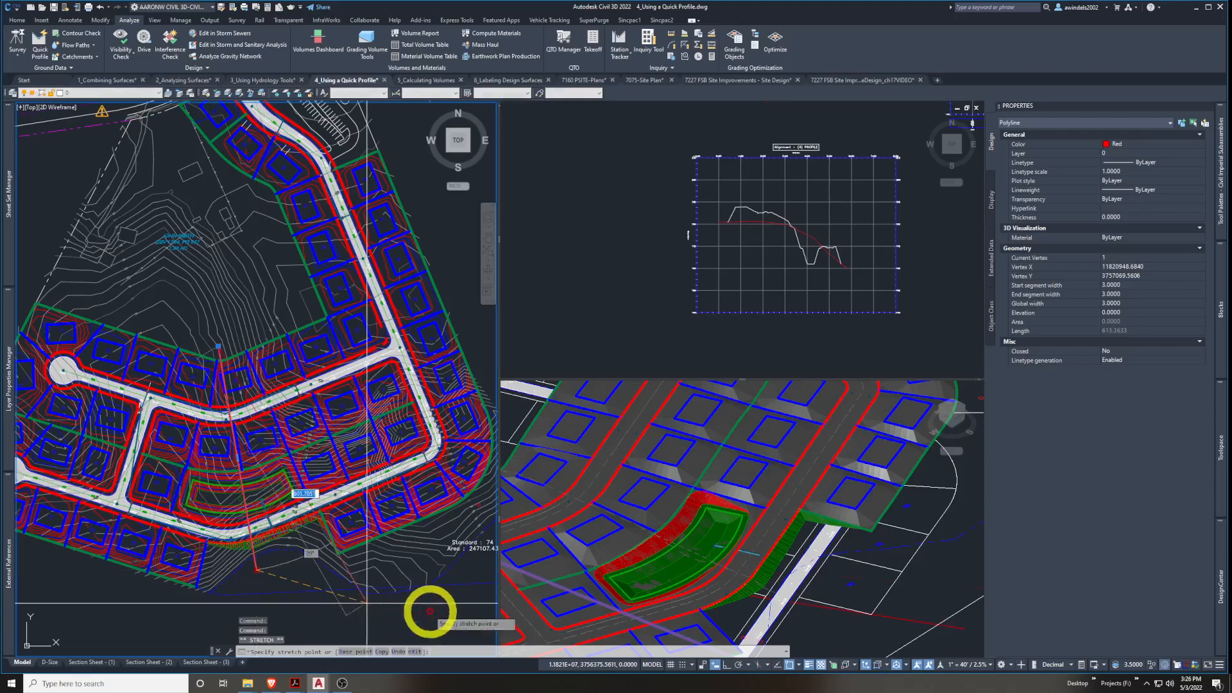
click(462, 618)
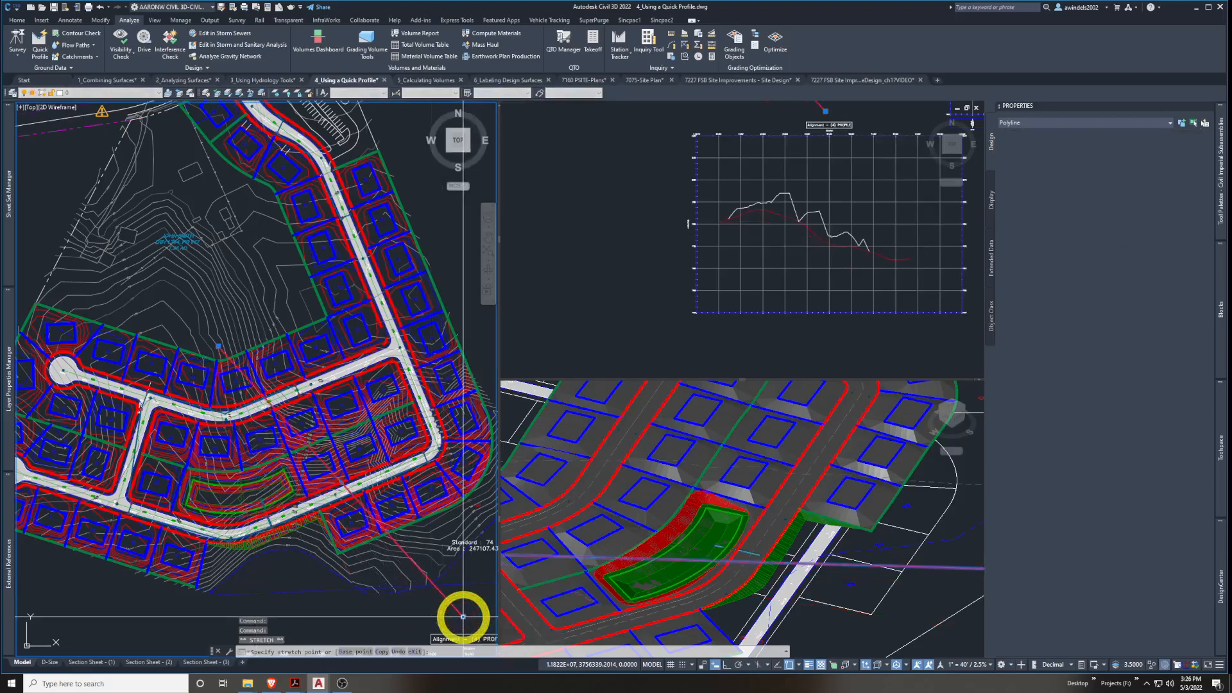
Stretch the section polyline's free end to northeast of the site so the line cuts across the north-south road and its lots
middle_drag(451, 586, 404, 564)
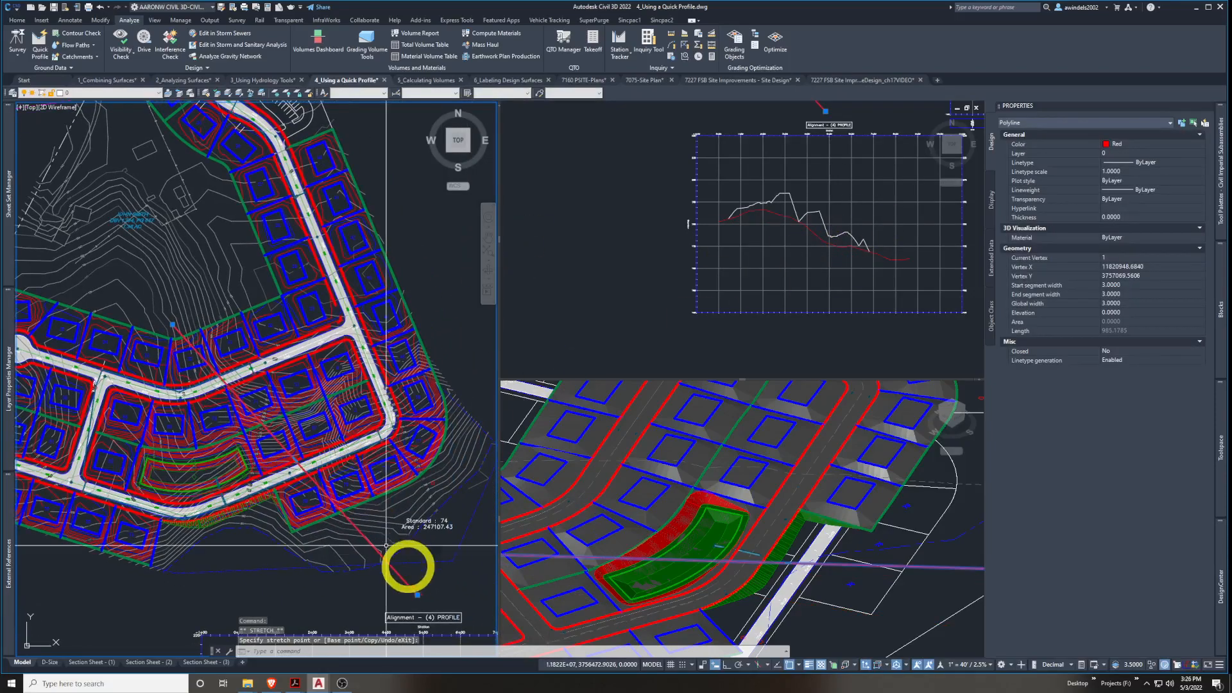
click(417, 594)
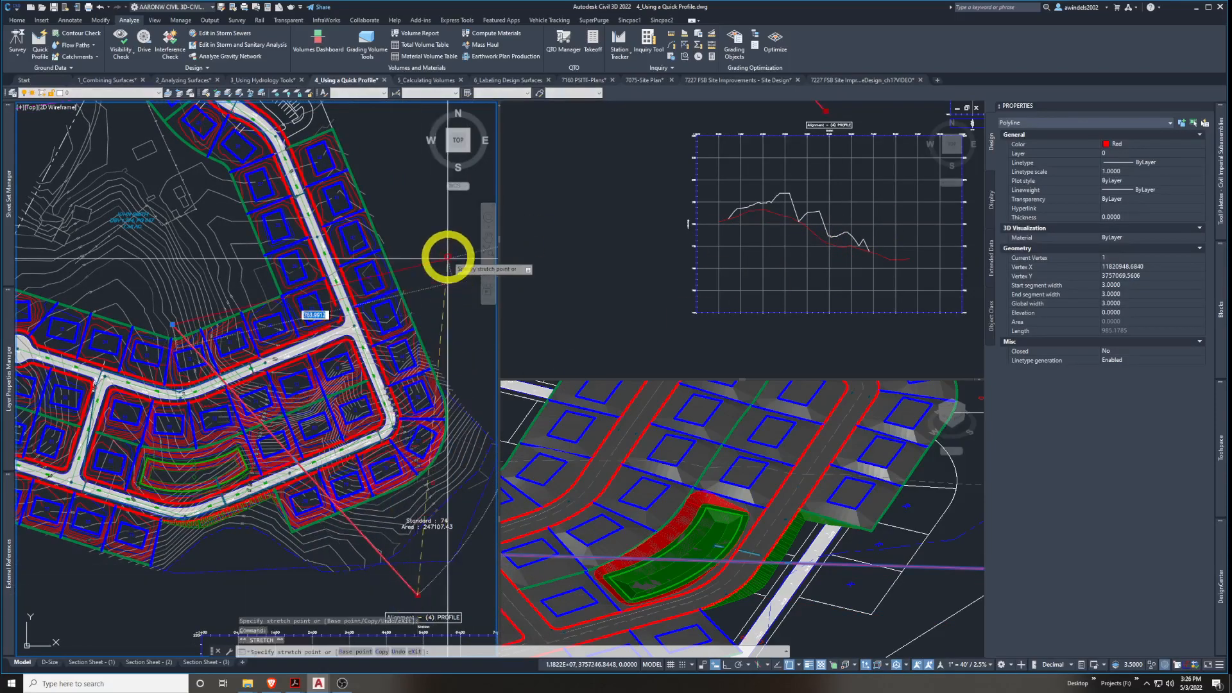
click(448, 257)
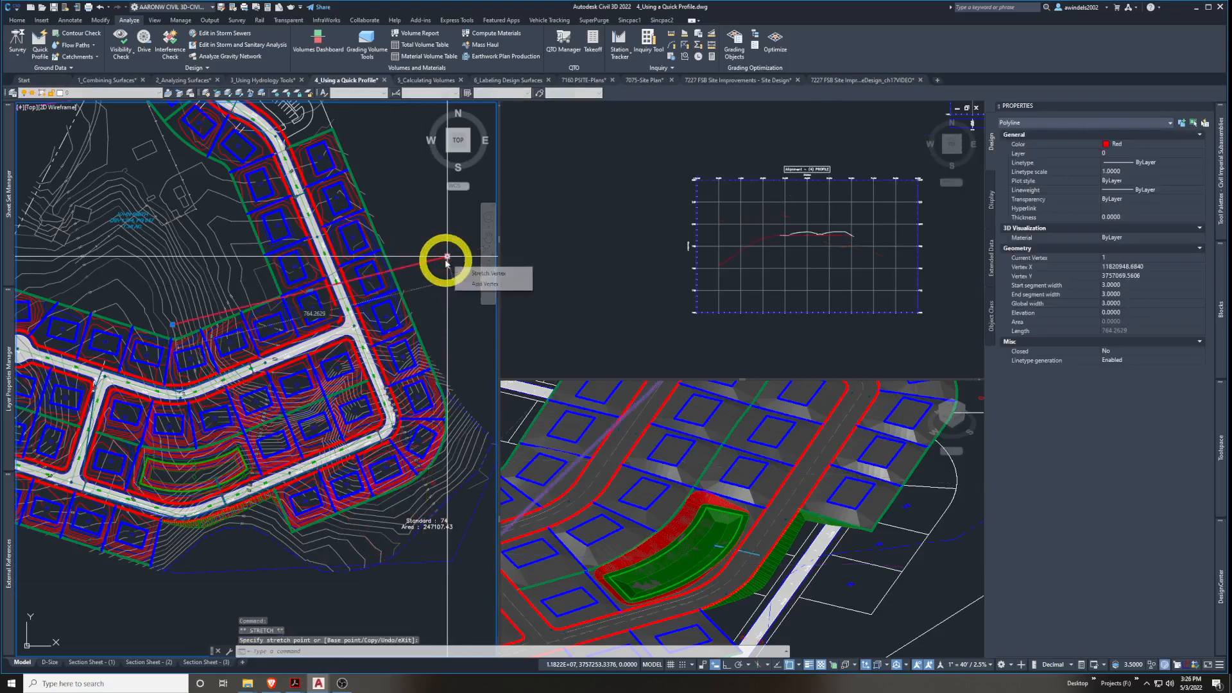
click(448, 256)
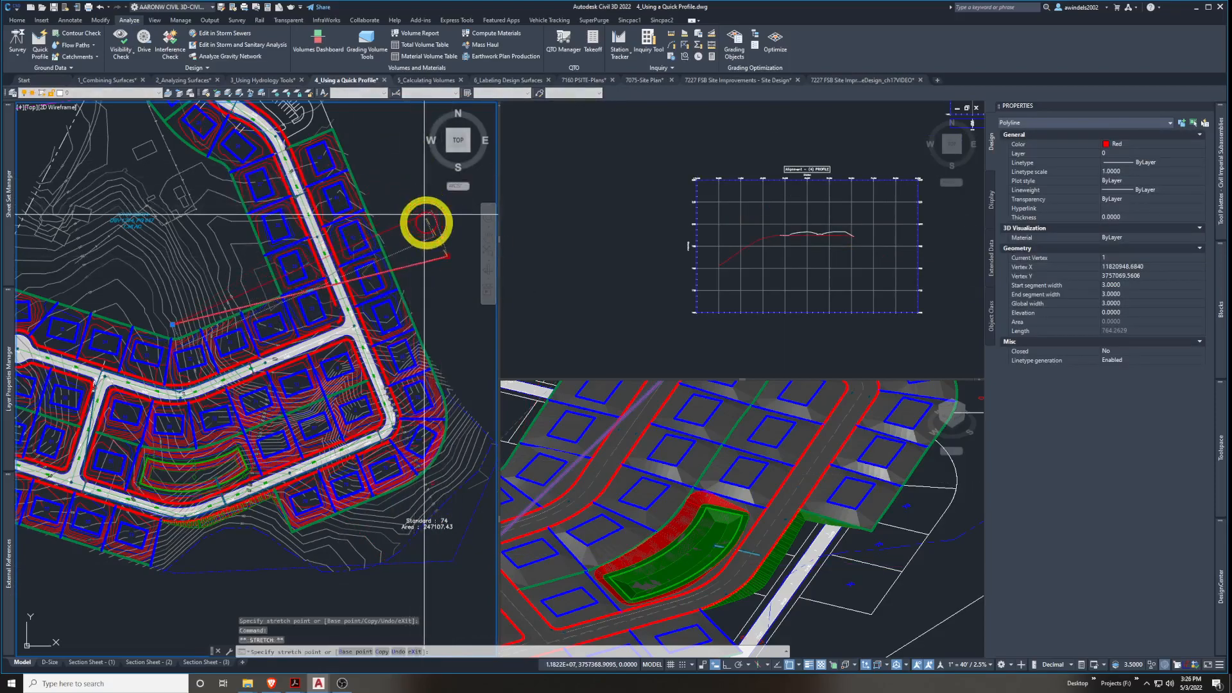
click(424, 214)
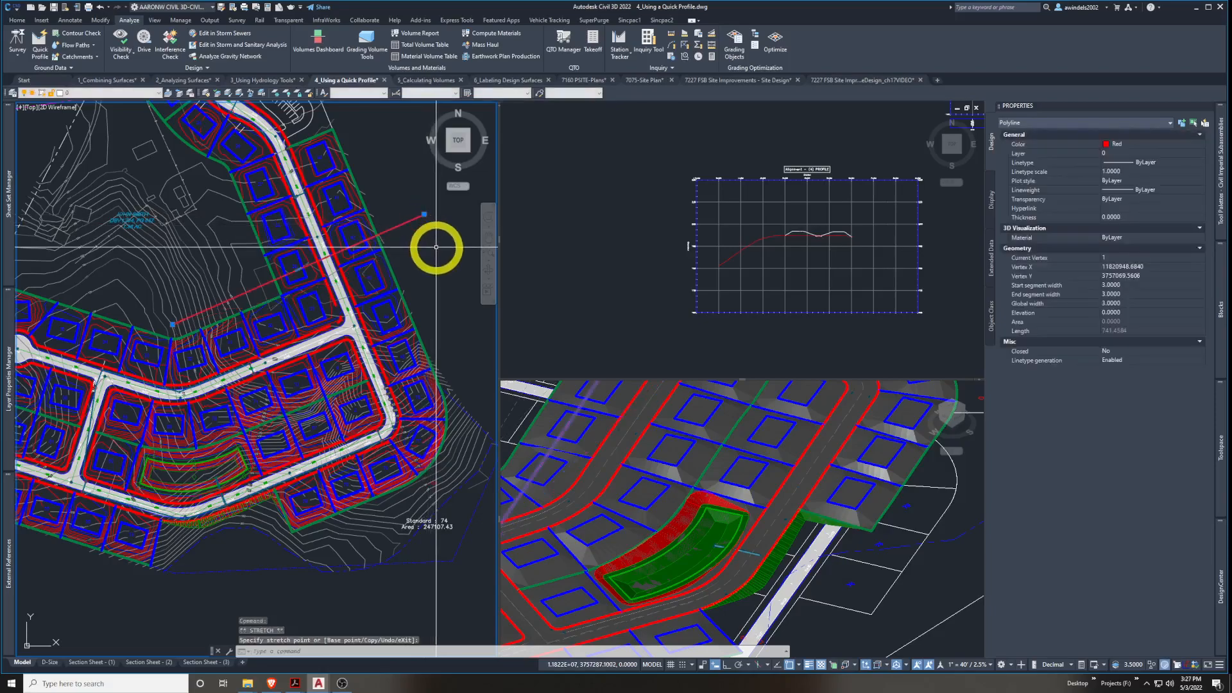
Examine the road crossing and the adjacent lots in the updated quick profile, and clear the polyline selection
click(819, 233)
scroll(820, 233, up, 5)
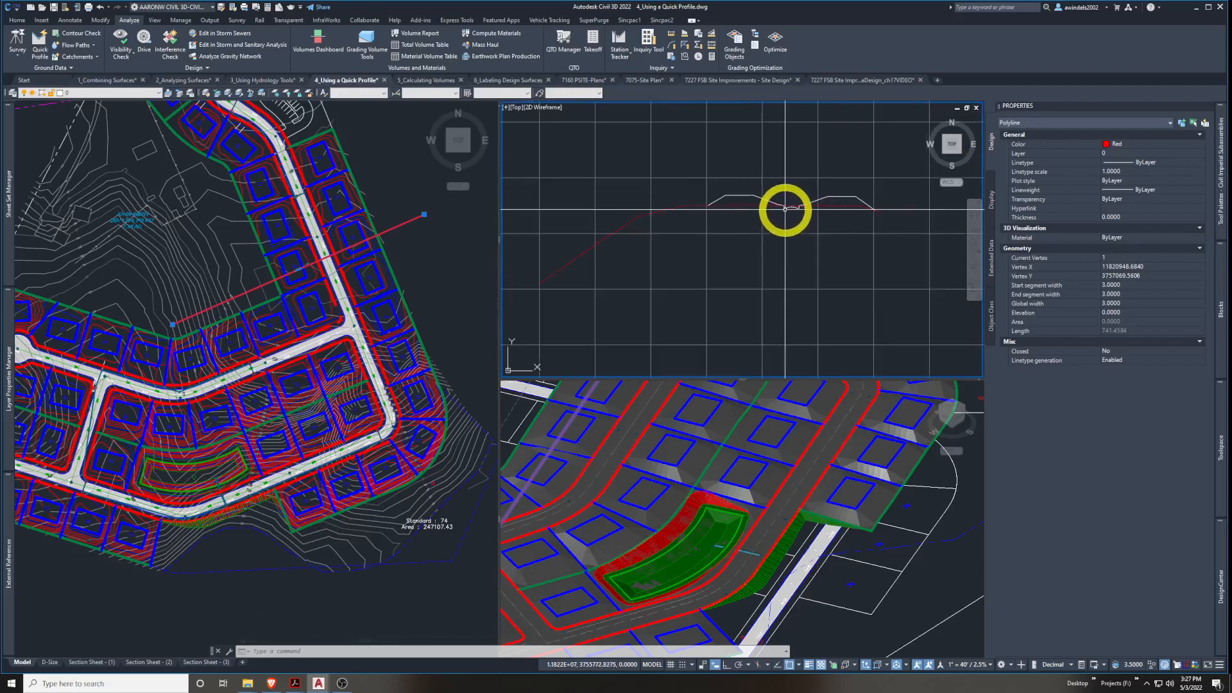
click(441, 251)
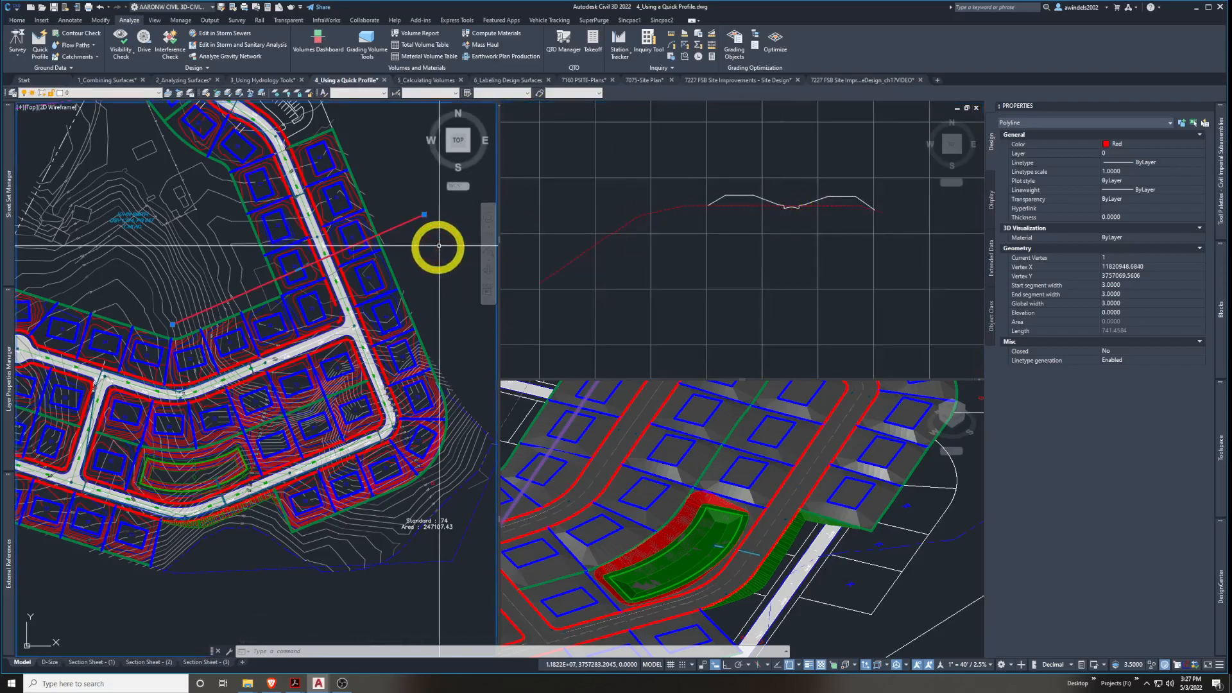
click(685, 272)
scroll(688, 271, down, 3)
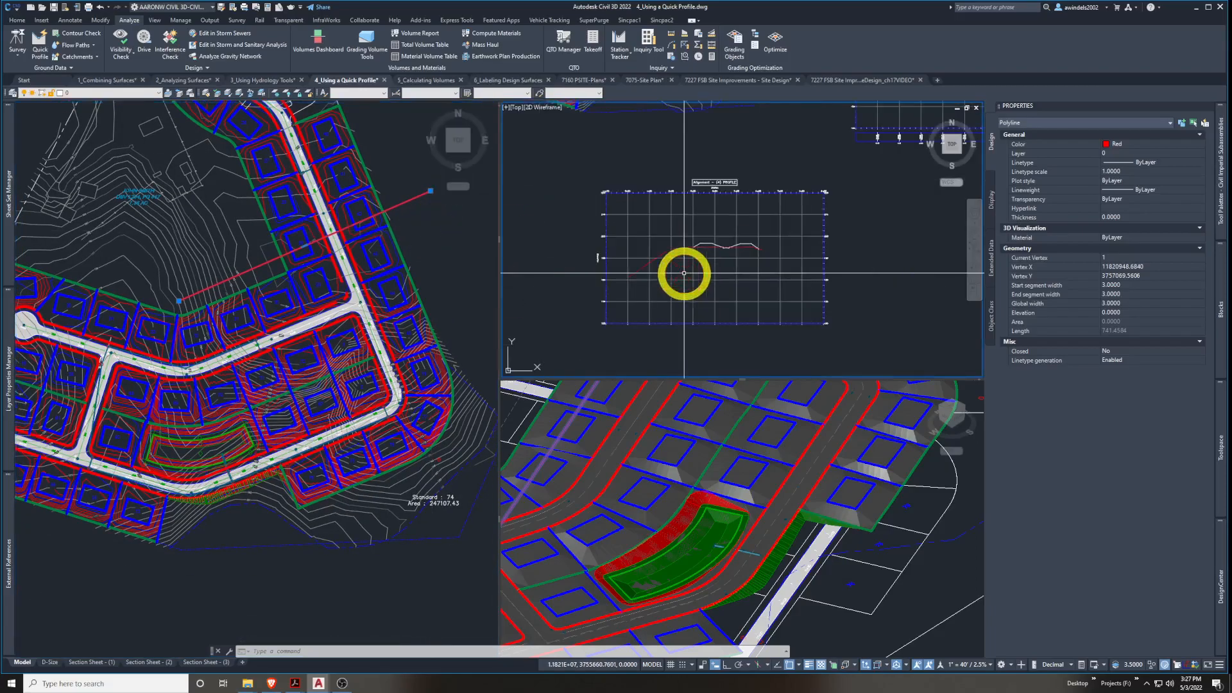
click(449, 261)
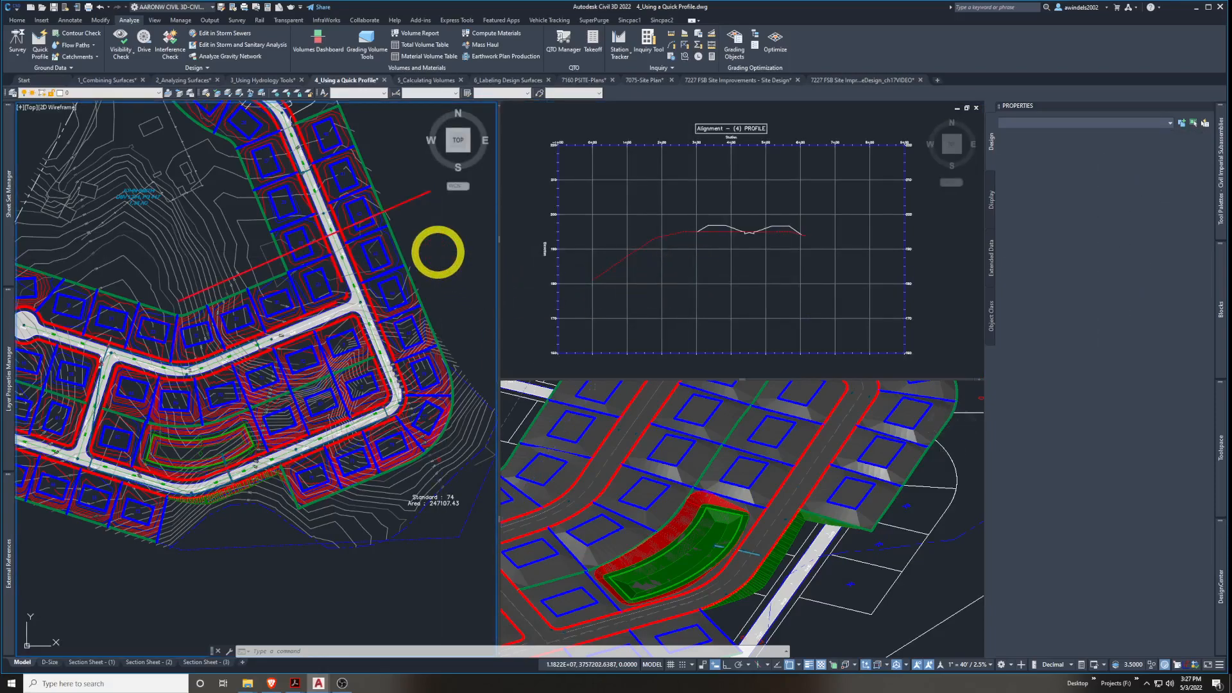
click(458, 248)
key(Escape)
key(Escape)
key(Escape)
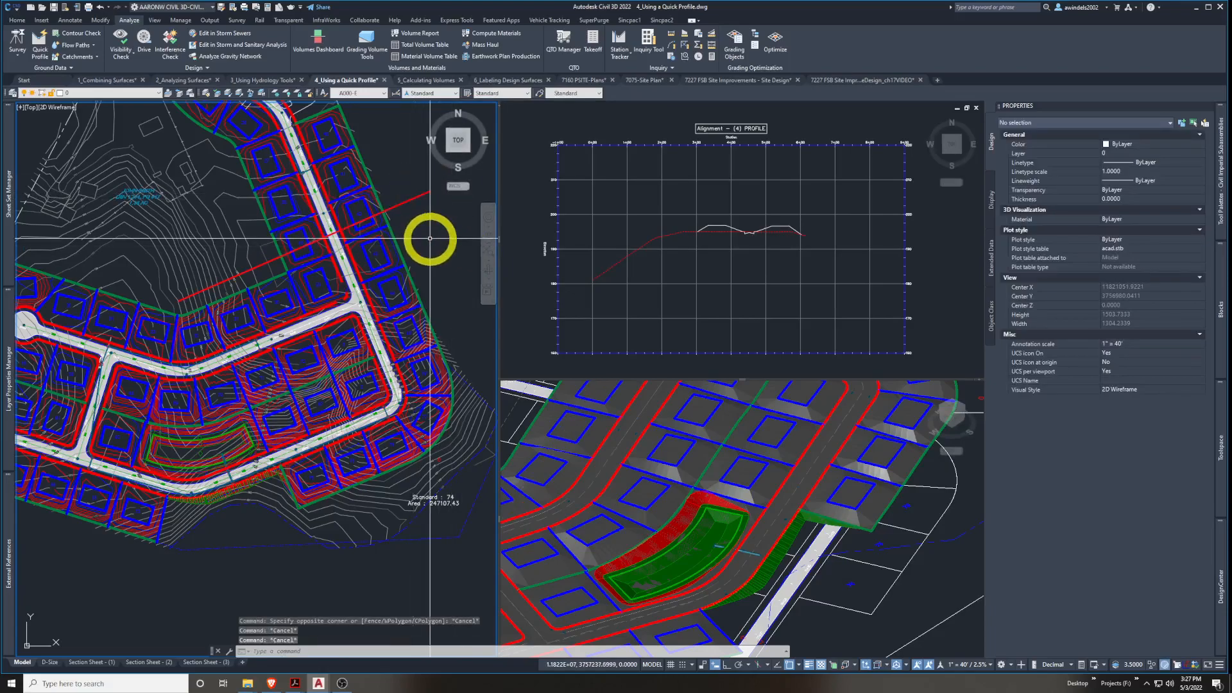
Select the Lot Grading - Back feature line running along the rear lot lines just north of the pond
middle_drag(429, 239, 432, 237)
scroll(242, 398, up, 8)
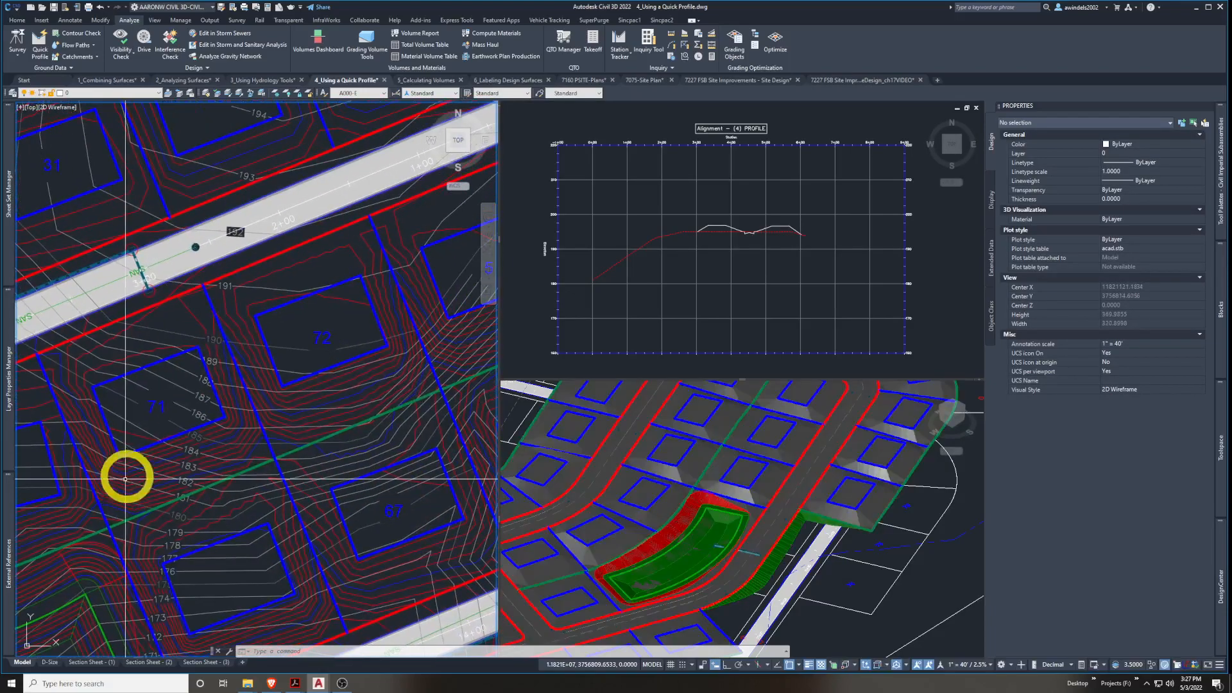
middle_drag(63, 476, 328, 429)
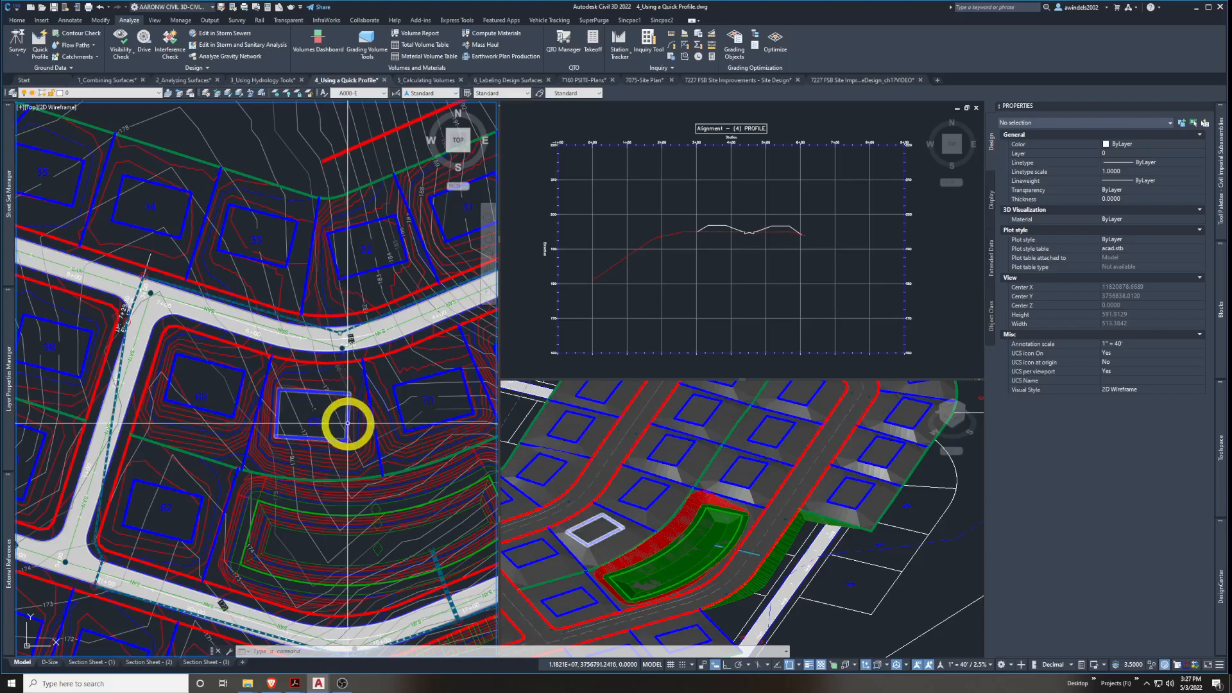
click(345, 478)
click(355, 477)
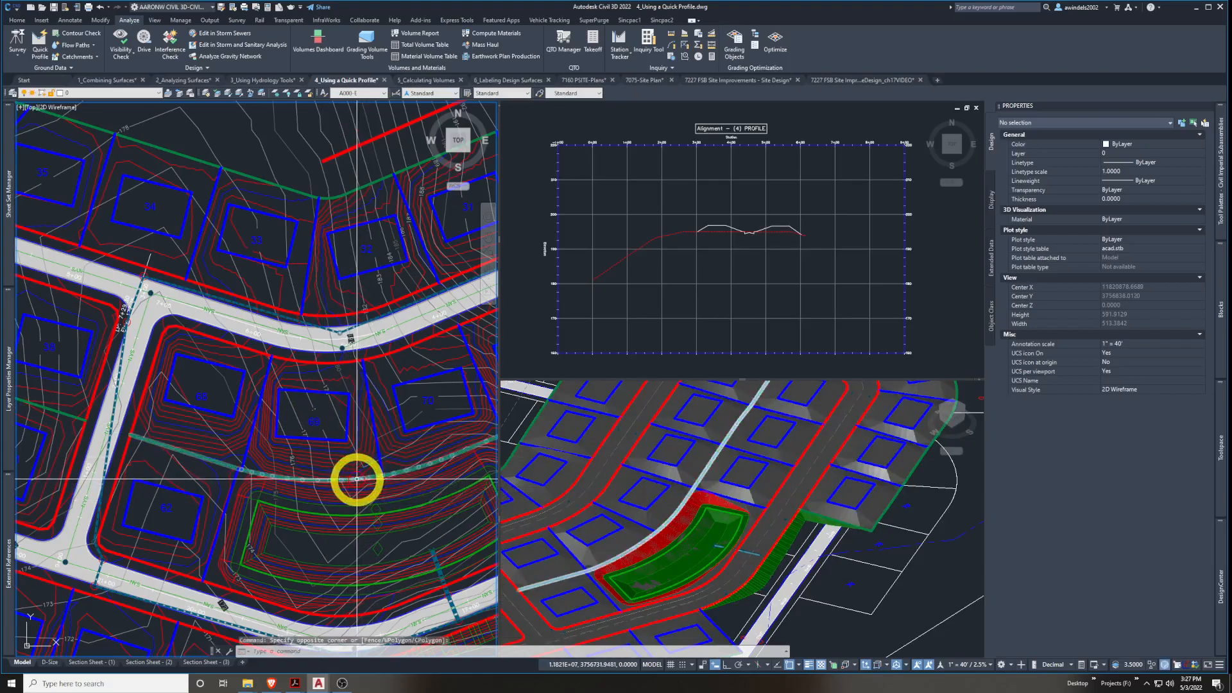
scroll(340, 443, down, 3)
click(291, 443)
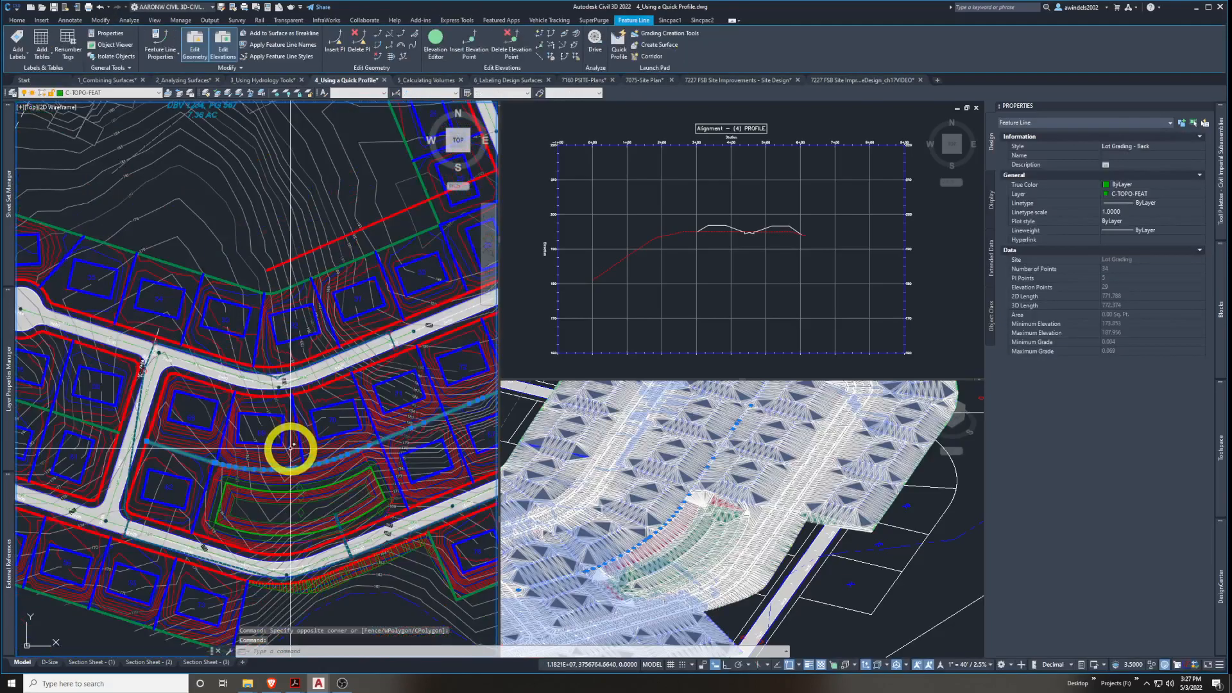
Start a quick profile from the selected feature line and choose EG as the surface to sample
scroll(231, 435, down, 5)
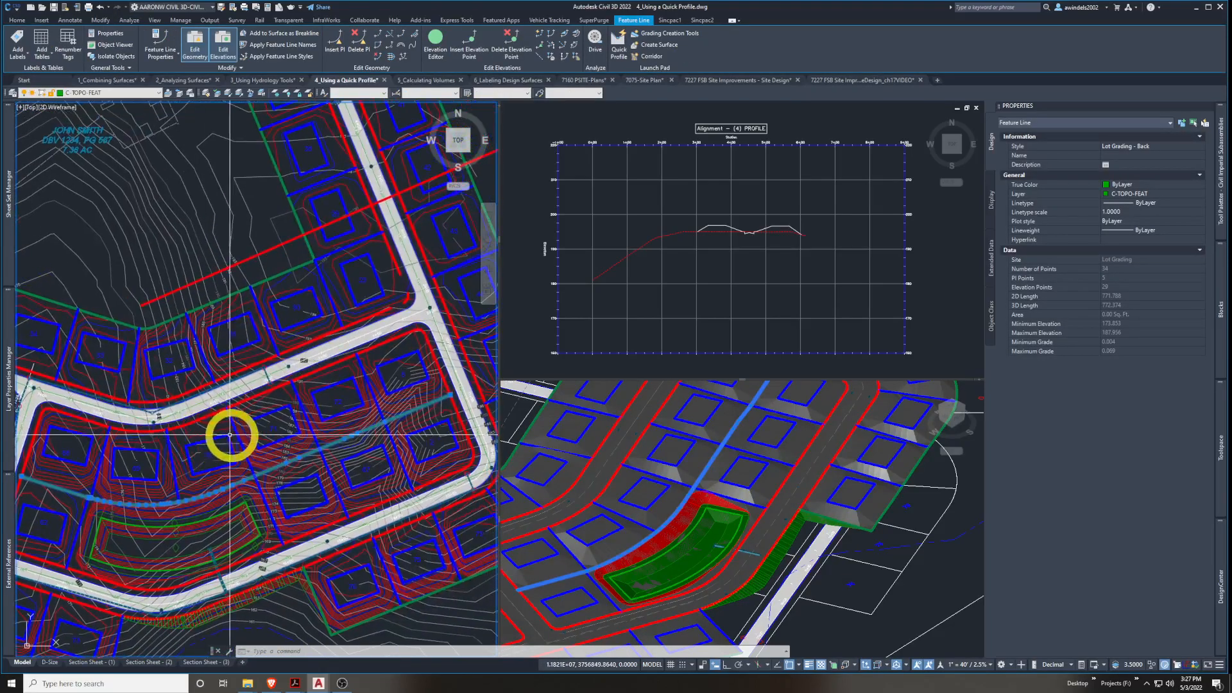
middle_drag(238, 436, 310, 447)
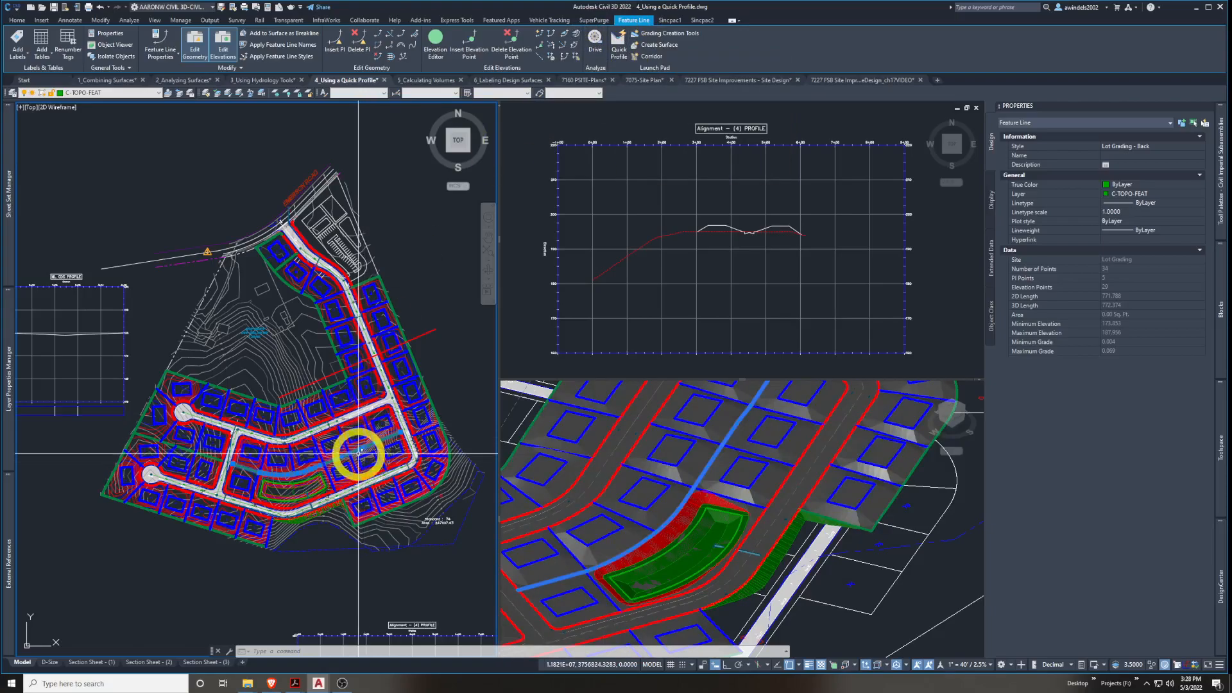
click(620, 43)
click(437, 379)
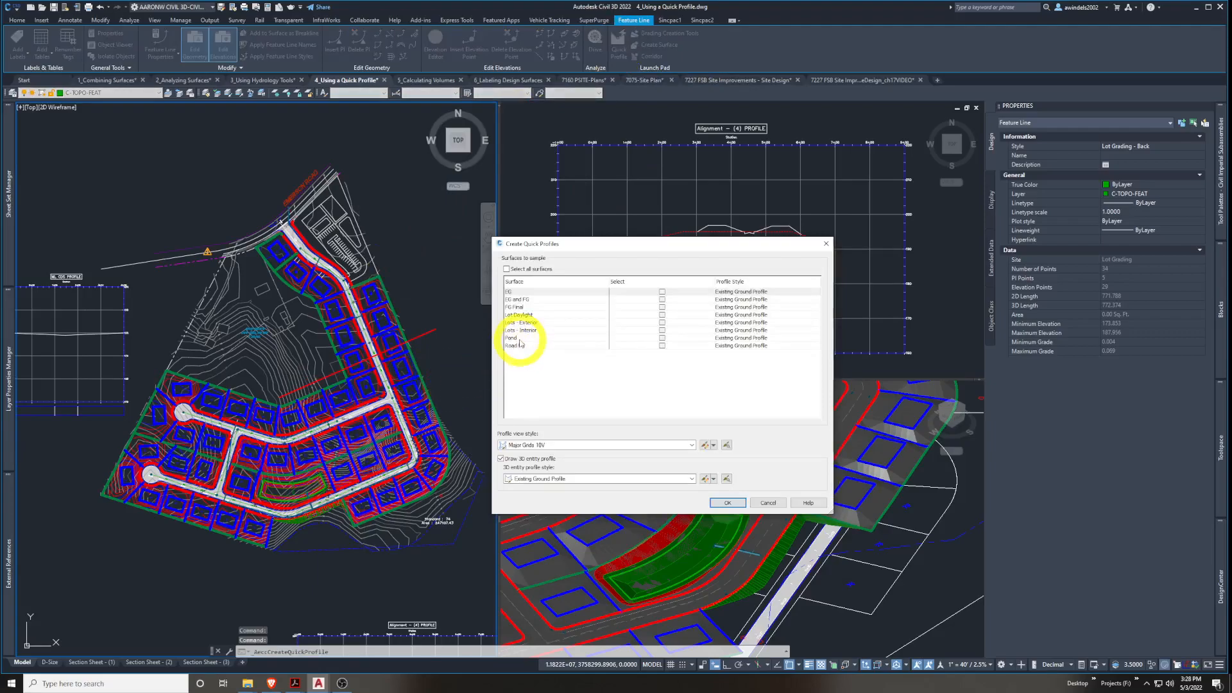
drag(574, 255, 513, 236)
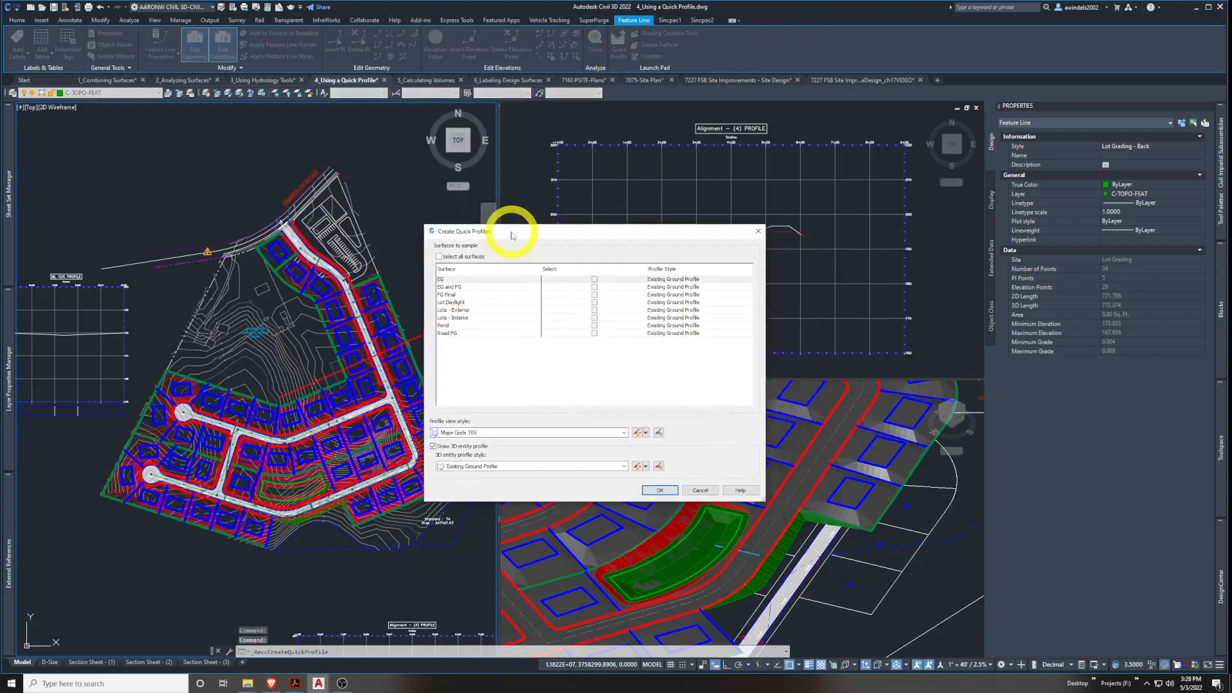
click(594, 280)
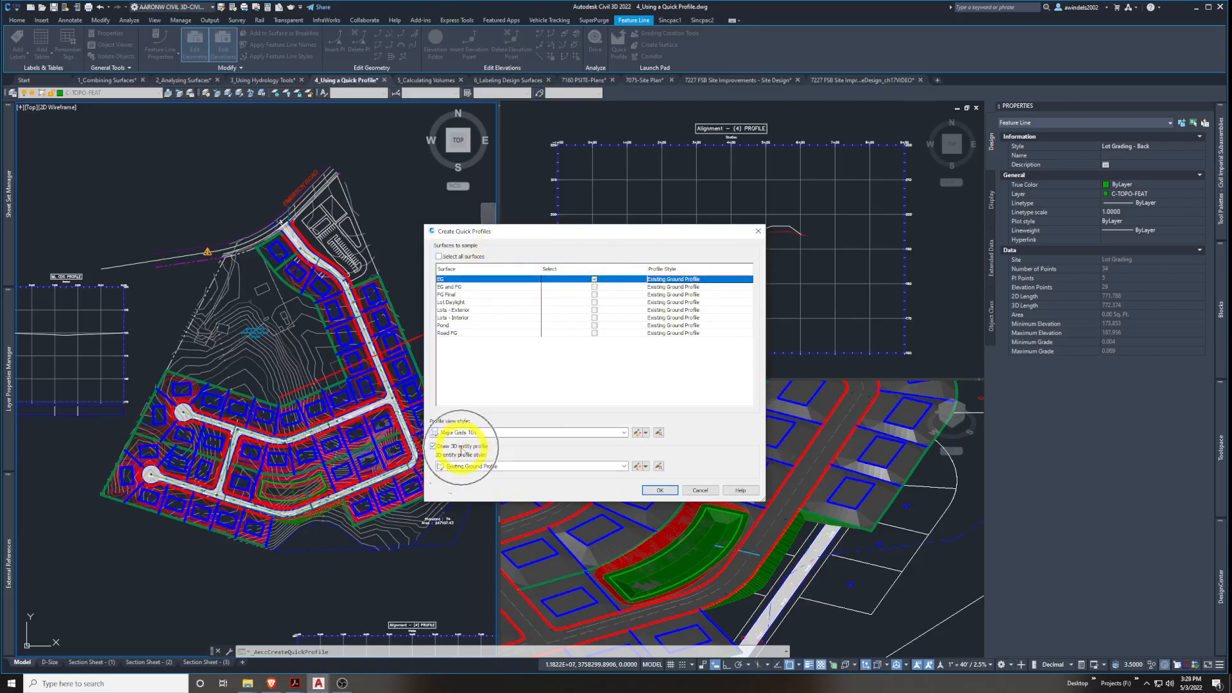
Set the 3D entity profile style of the quick profile to Design Profile
click(514, 464)
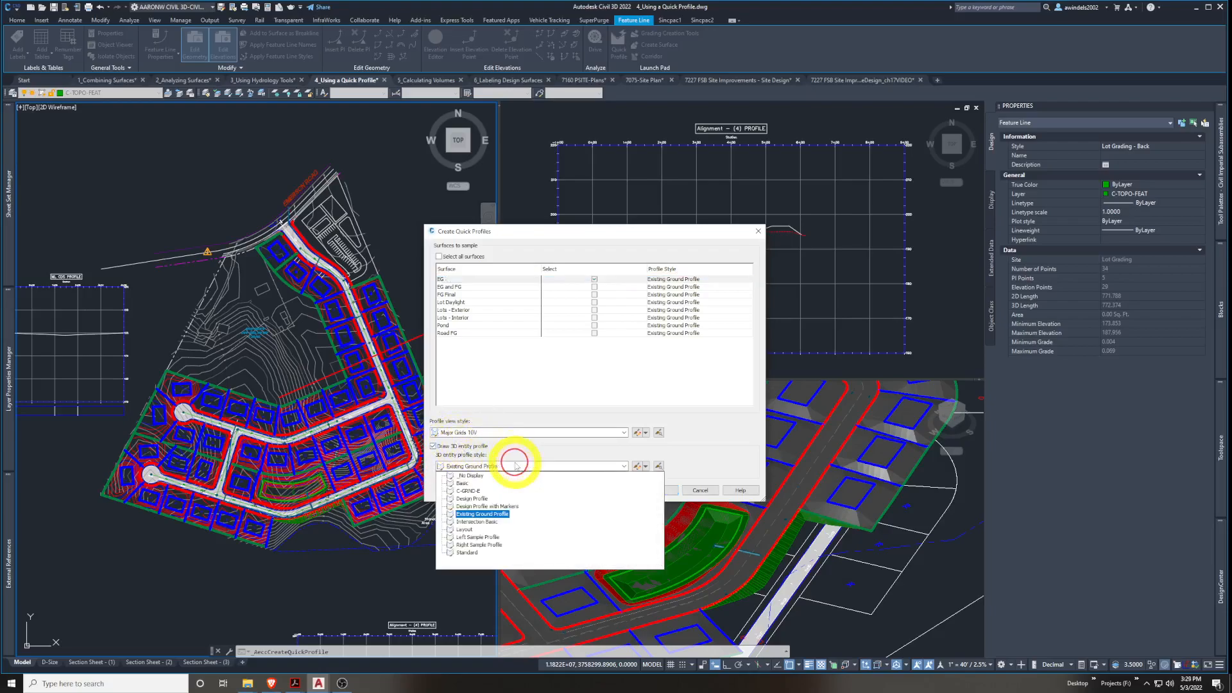
click(515, 466)
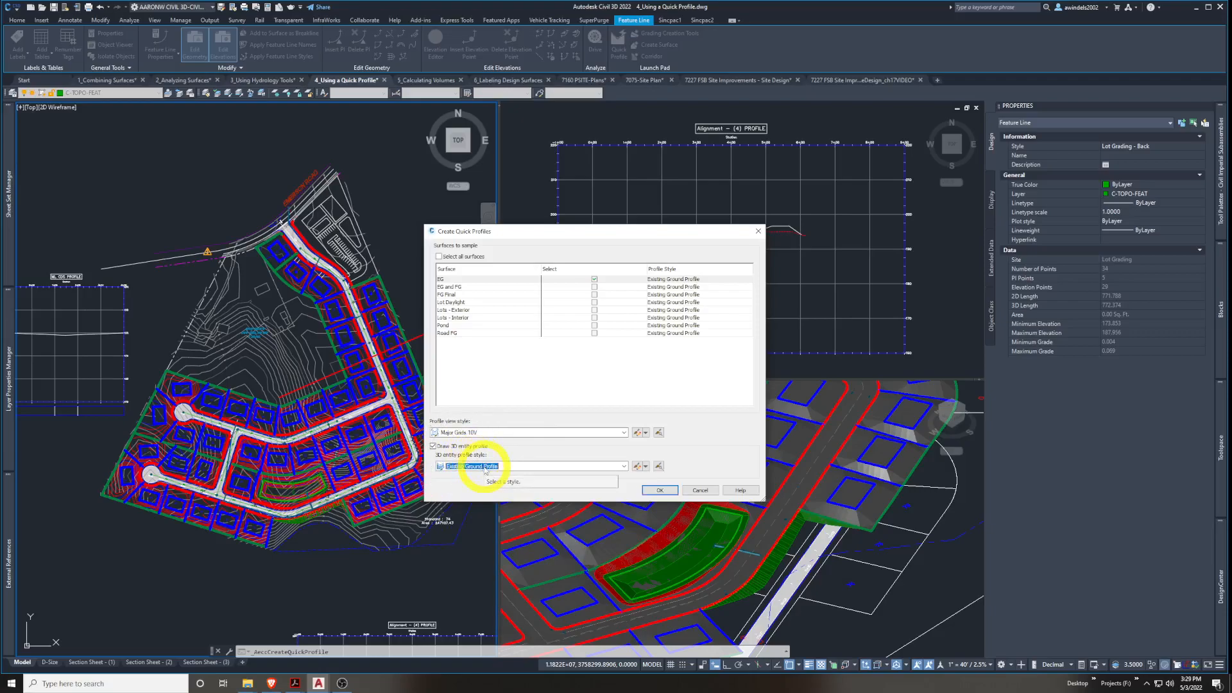
click(486, 467)
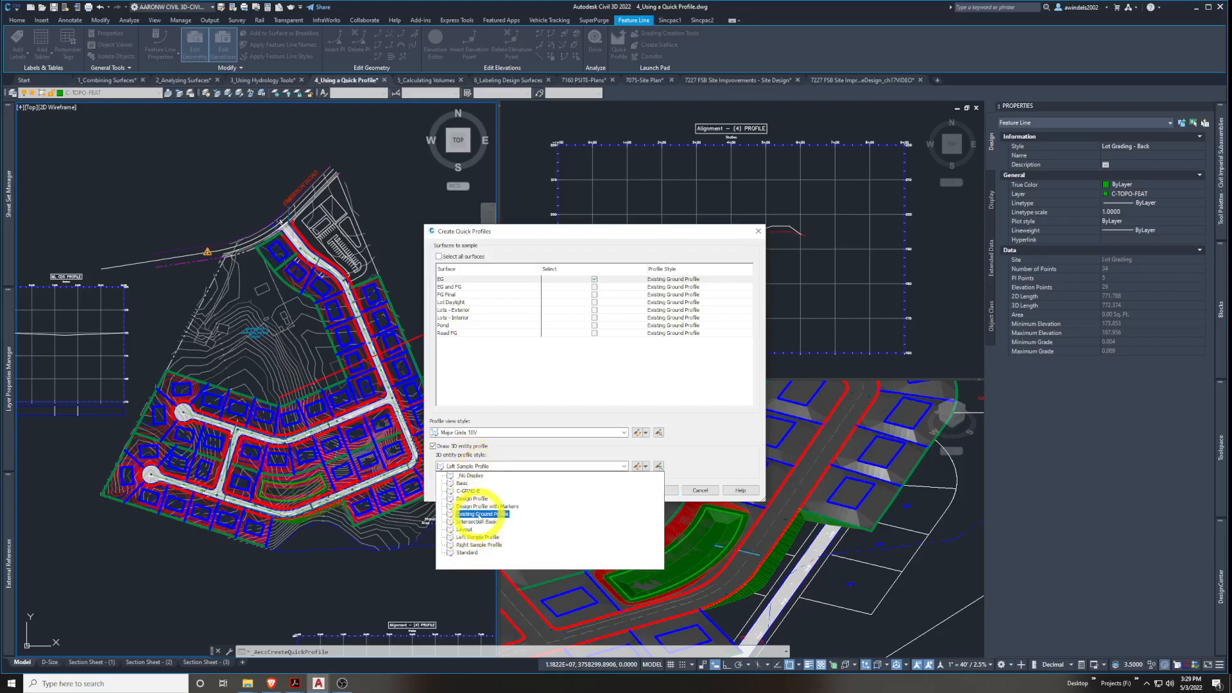
click(471, 501)
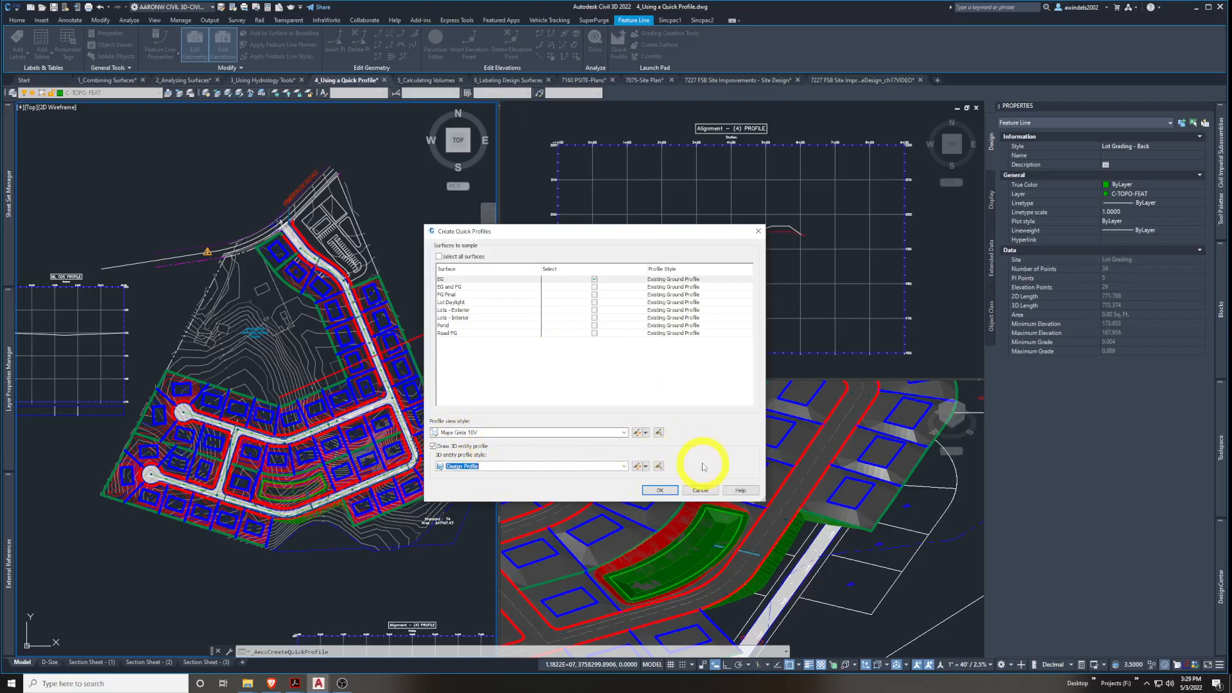
Create the feature line's quick profile and place its profile view directly beneath the Alignment - (4) profile view
click(661, 491)
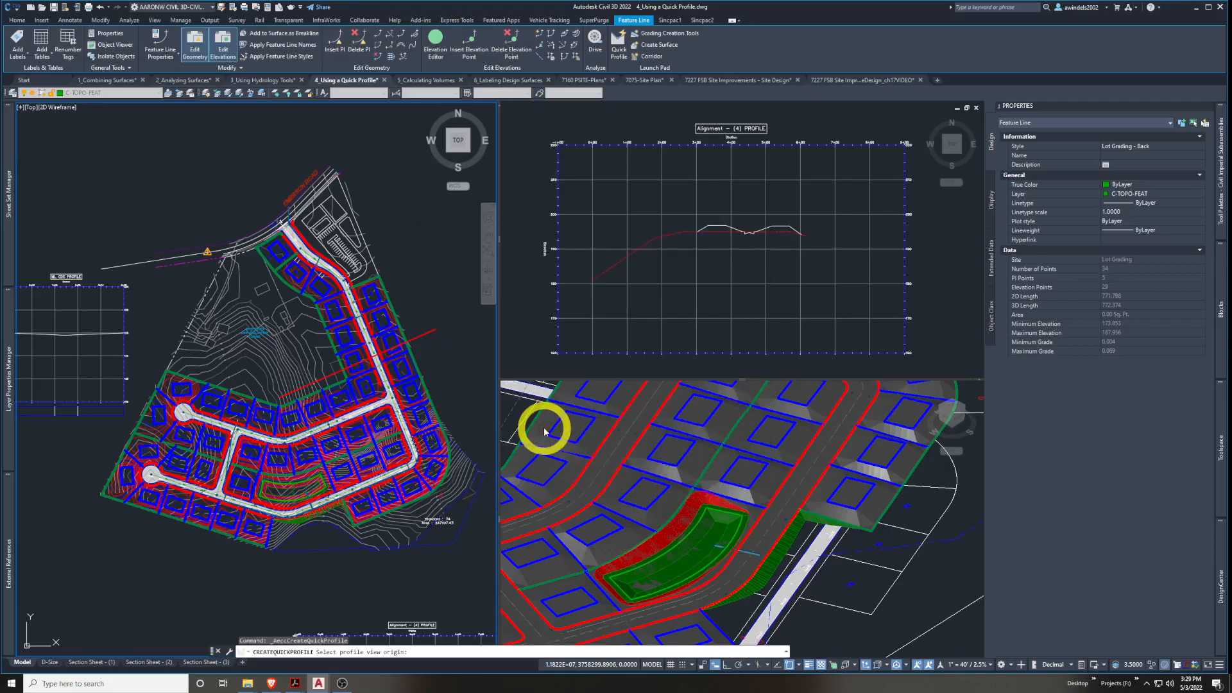
scroll(528, 347, down, 1)
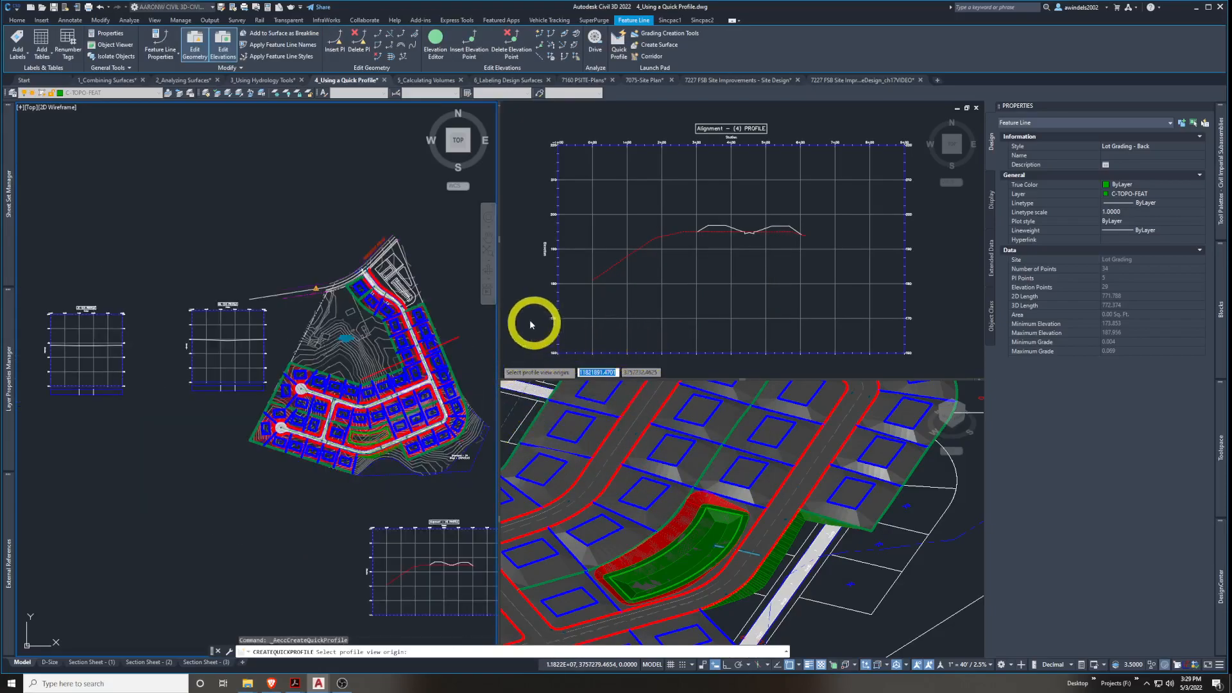
middle_drag(238, 519, 248, 409)
middle_drag(393, 470, 264, 456)
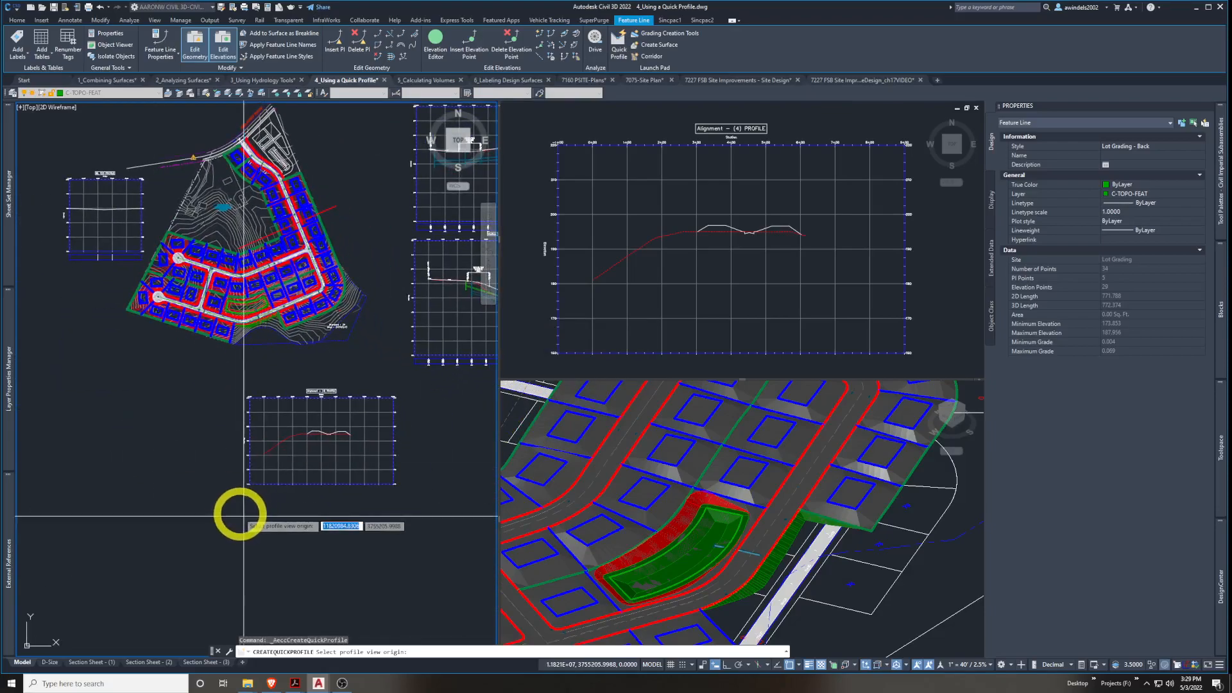
click(289, 574)
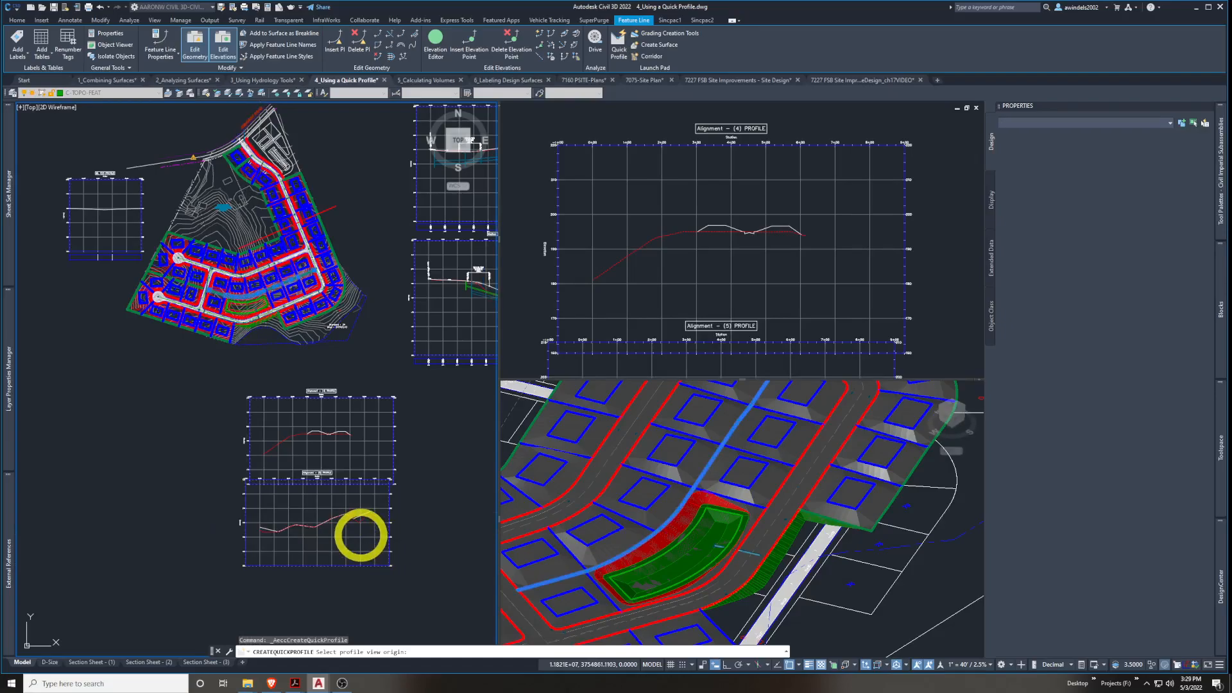
middle_drag(360, 535, 356, 469)
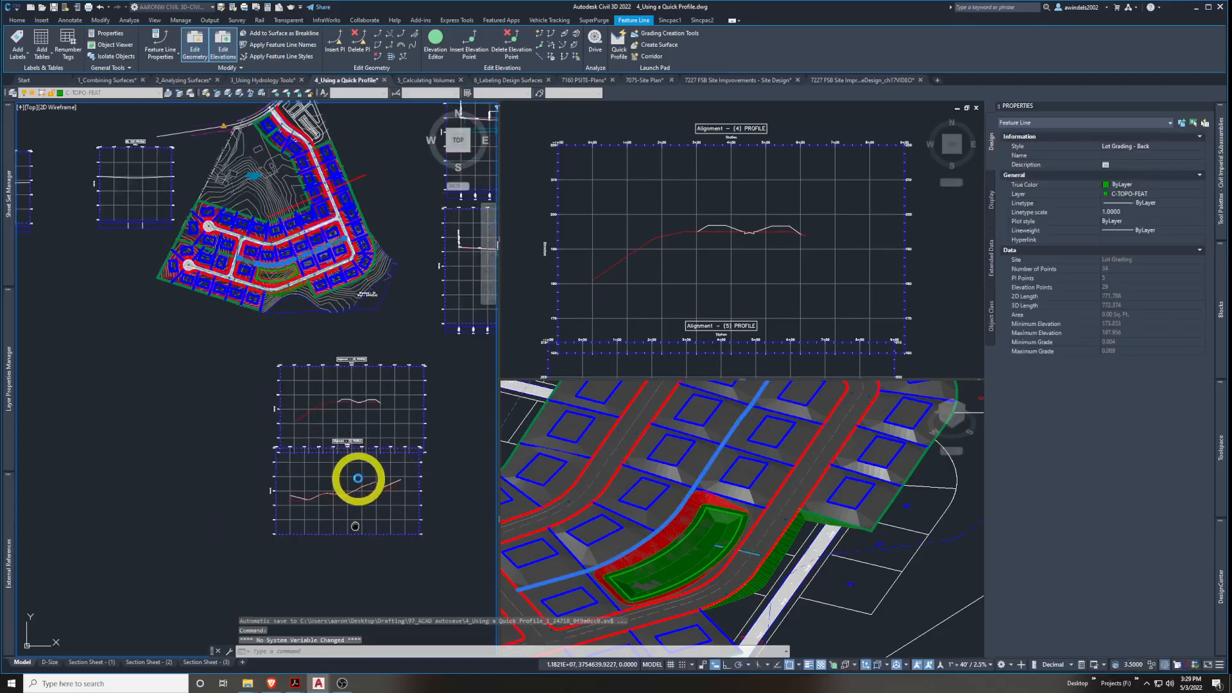
key(Escape)
key(Escape)
Examine the new quick profile from start to end, comparing the feature line's elevations with the EG surface
scroll(354, 490, up, 6)
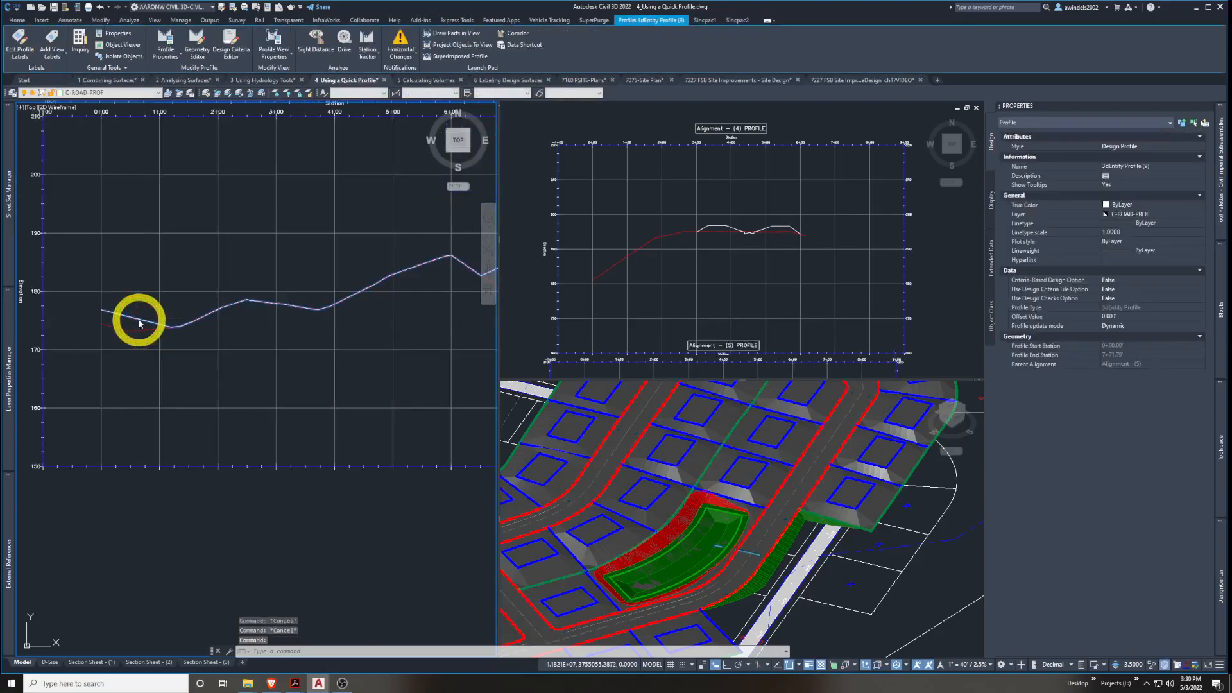
middle_drag(139, 320, 212, 357)
key(Escape)
scroll(128, 408, up, 4)
scroll(389, 309, up, 4)
middle_drag(407, 287, 123, 216)
scroll(335, 275, down, 1)
middle_drag(450, 298, 250, 329)
scroll(385, 320, down, 2)
middle_drag(464, 362, 49, 358)
scroll(232, 357, down, 4)
middle_drag(436, 312, 308, 376)
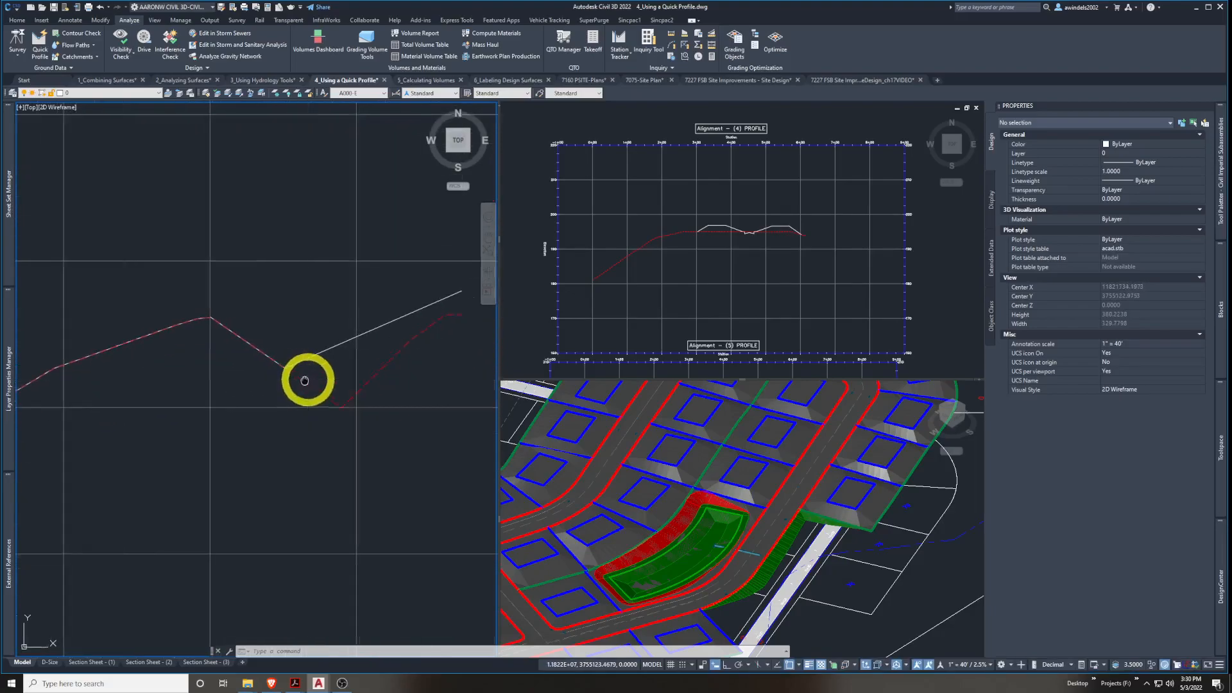
Compare the Alignment - (5) profile with the rear lot feature line and the grading around the pond in plan
scroll(253, 380, down, 6)
scroll(289, 483, down, 3)
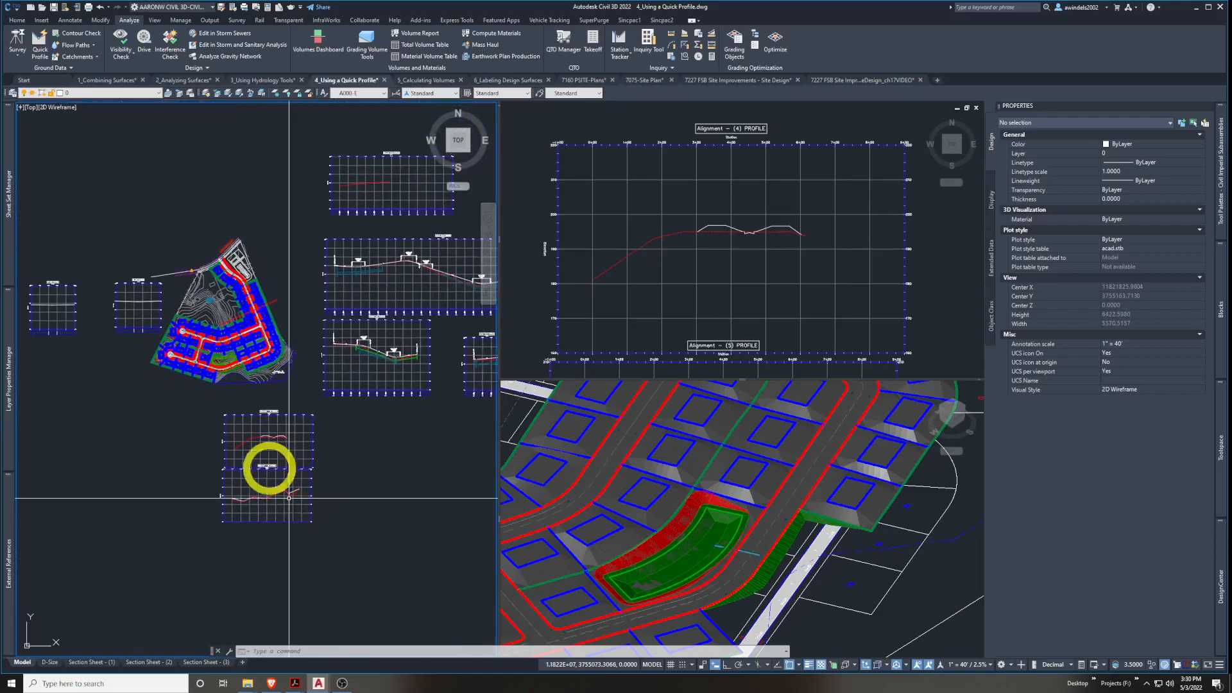
scroll(214, 335, up, 4)
scroll(242, 435, up, 4)
scroll(388, 498, down, 3)
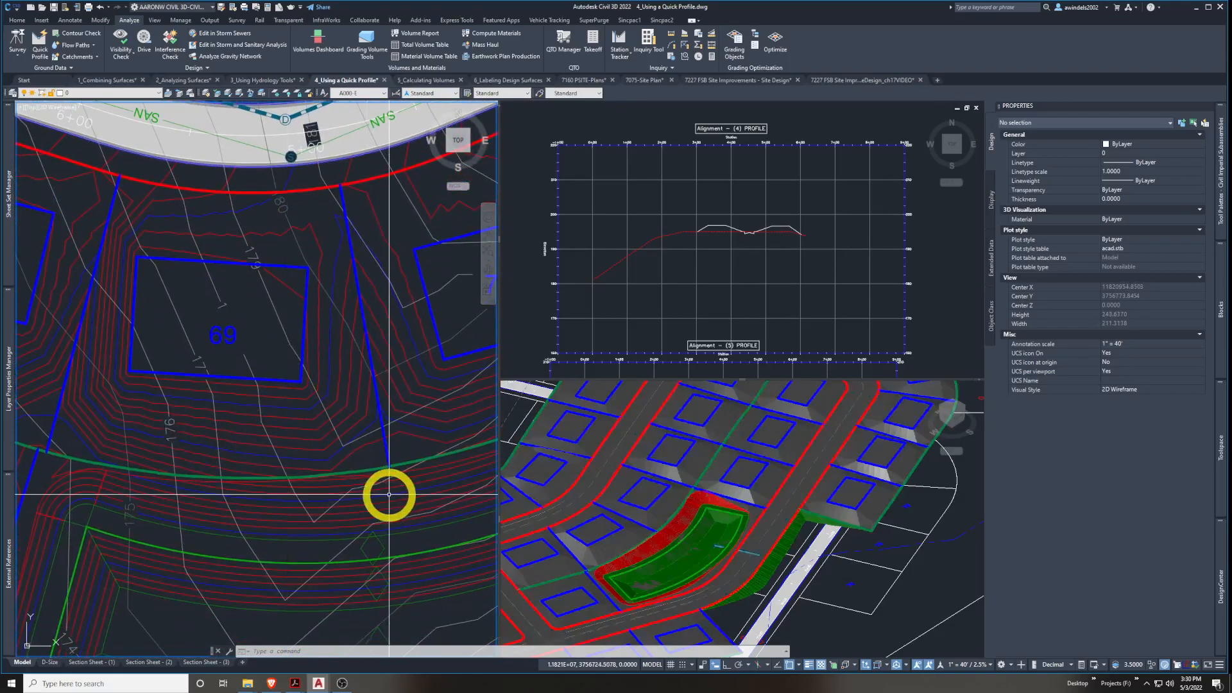
middle_drag(157, 480, 377, 440)
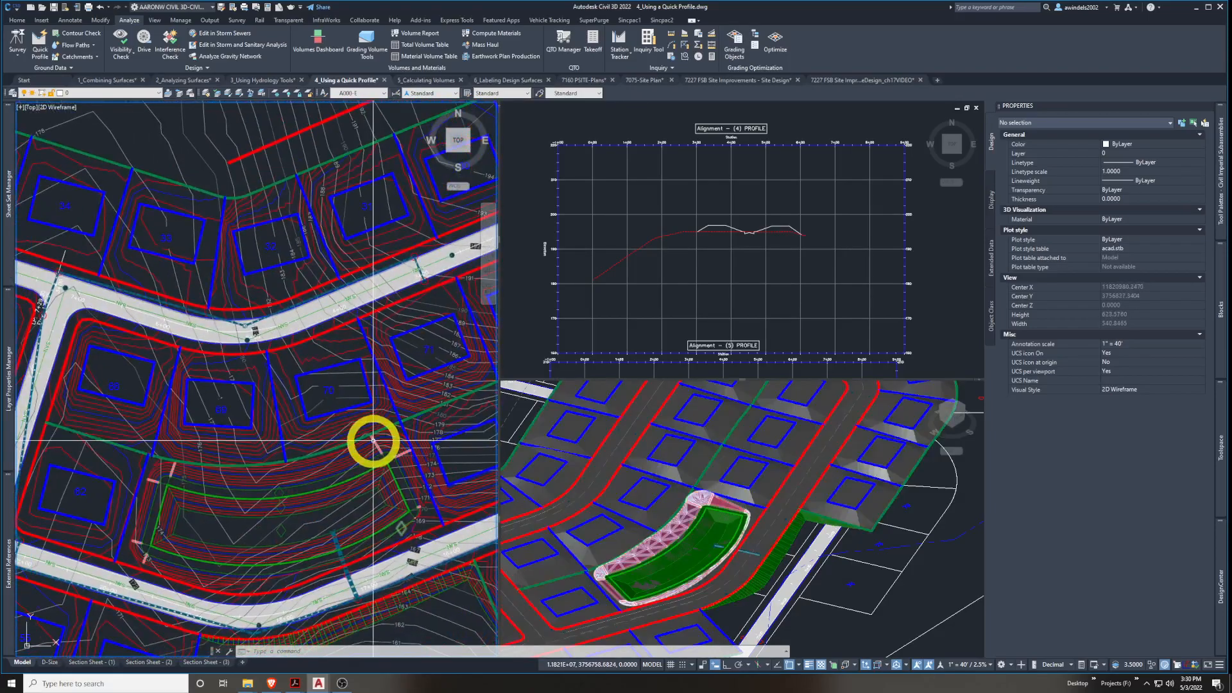
scroll(242, 460, down, 2)
middle_drag(294, 576, 259, 495)
middle_drag(394, 514, 347, 73)
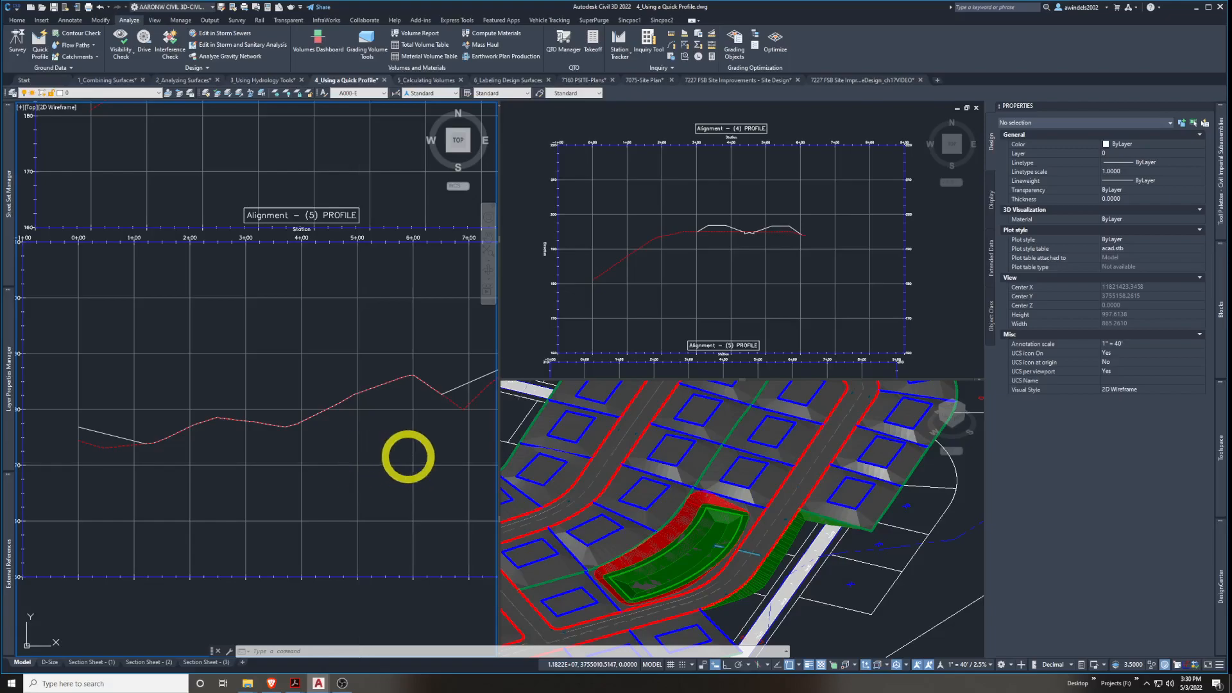
Save the 4_Using a Quick Profile drawing and cancel the stray selection window
key(ctrl+z)
click(406, 450)
key(ctrl+s)
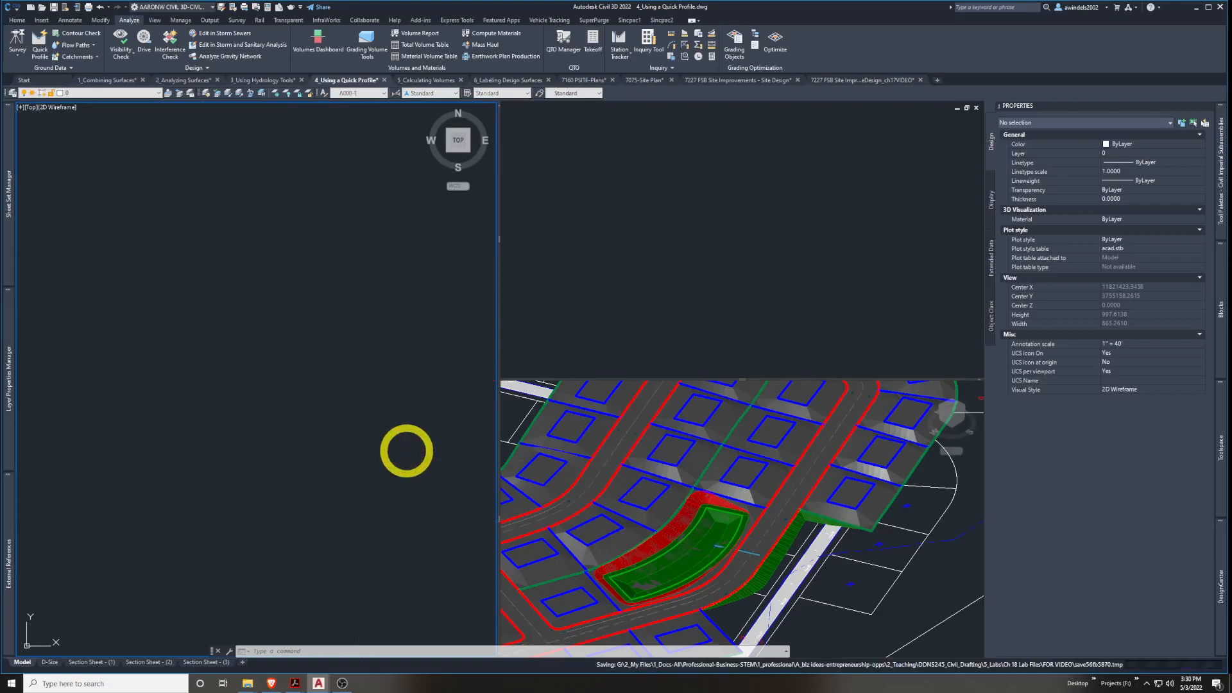
key(Escape)
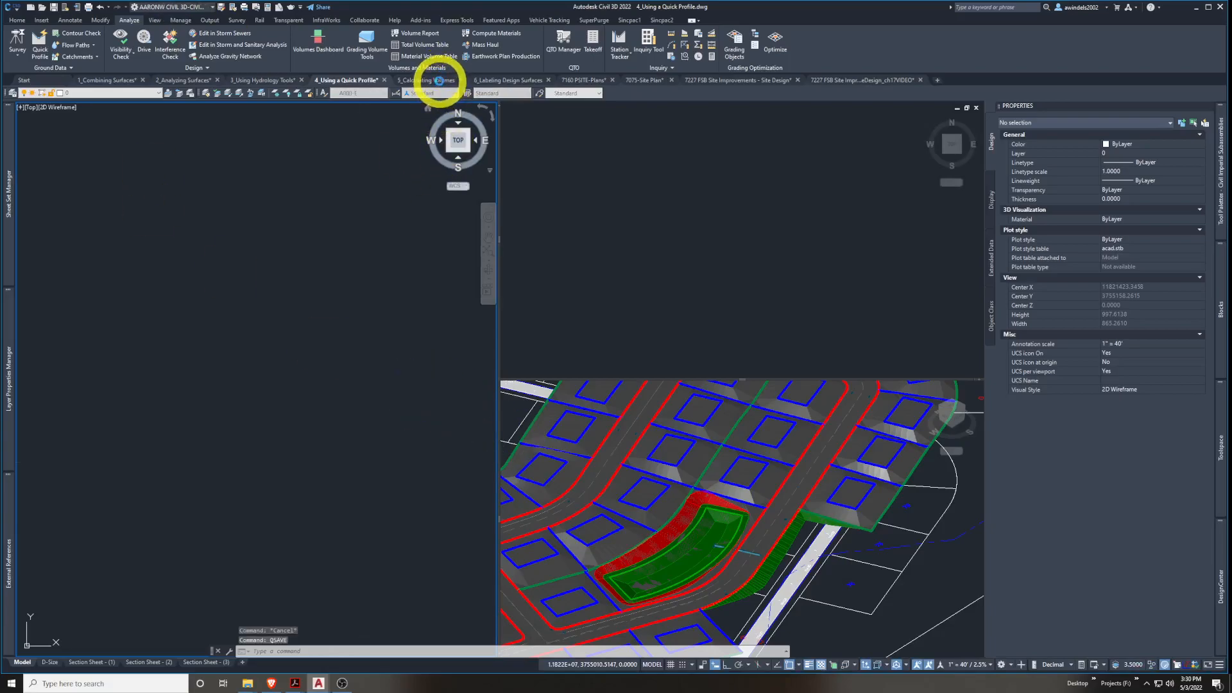
click(405, 448)
key(Escape)
key(Escape)
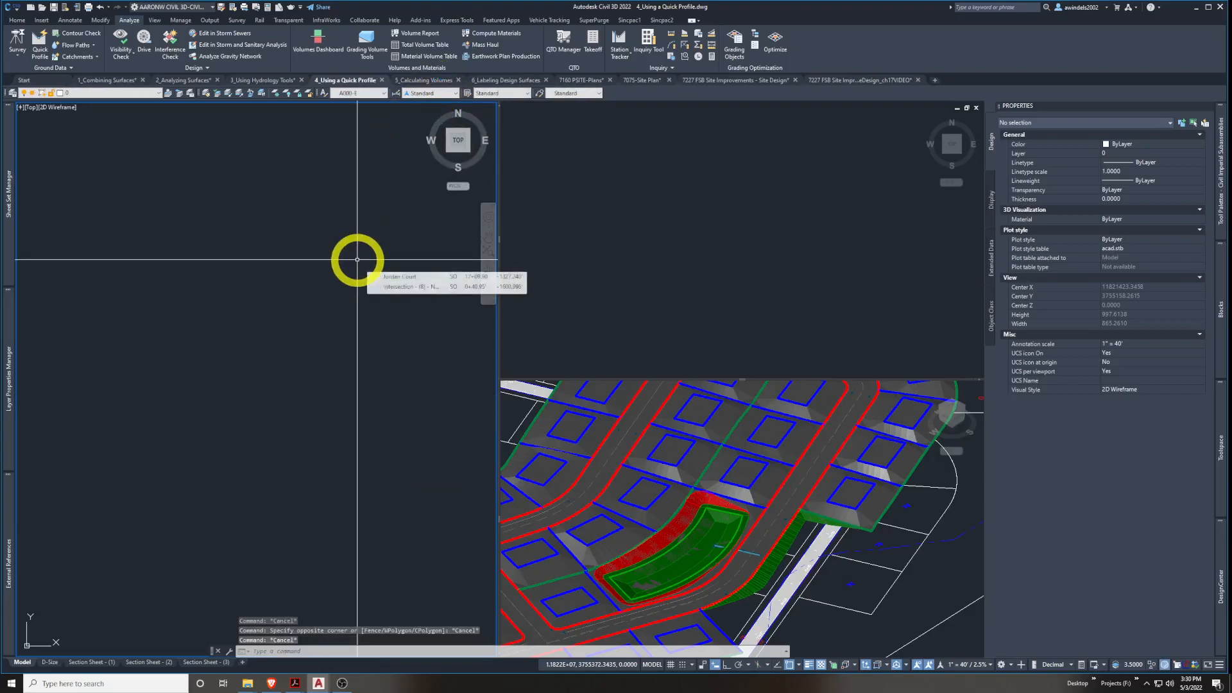
key(Escape)
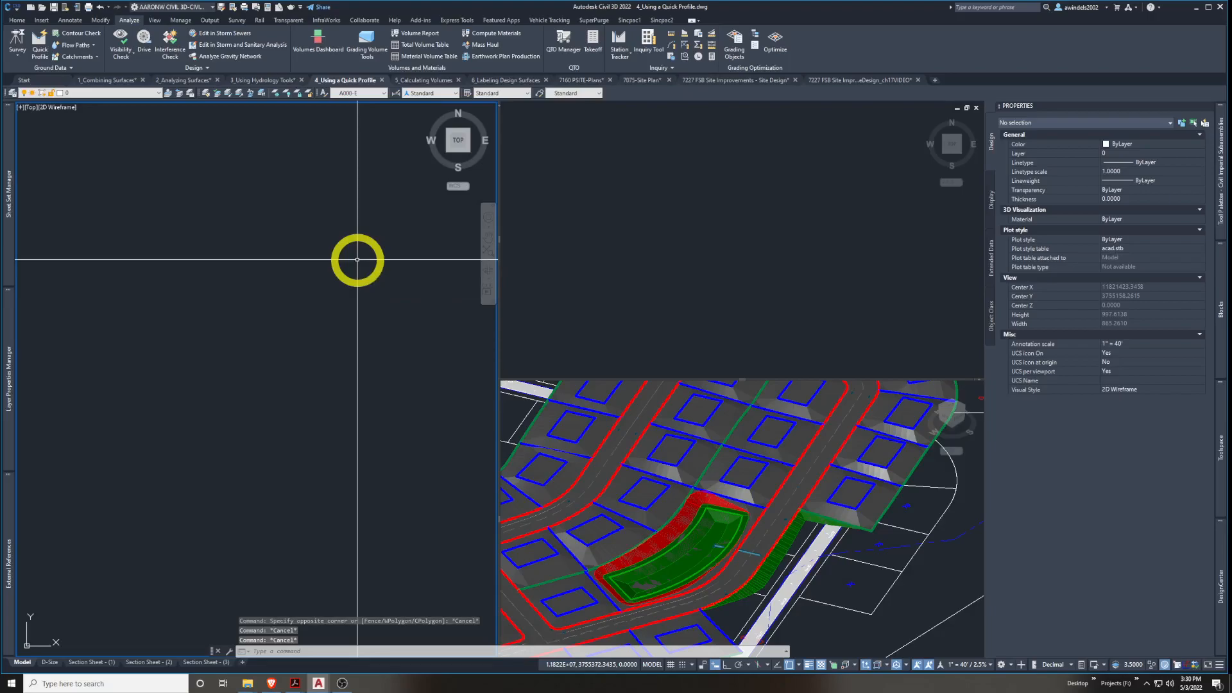
key(Escape)
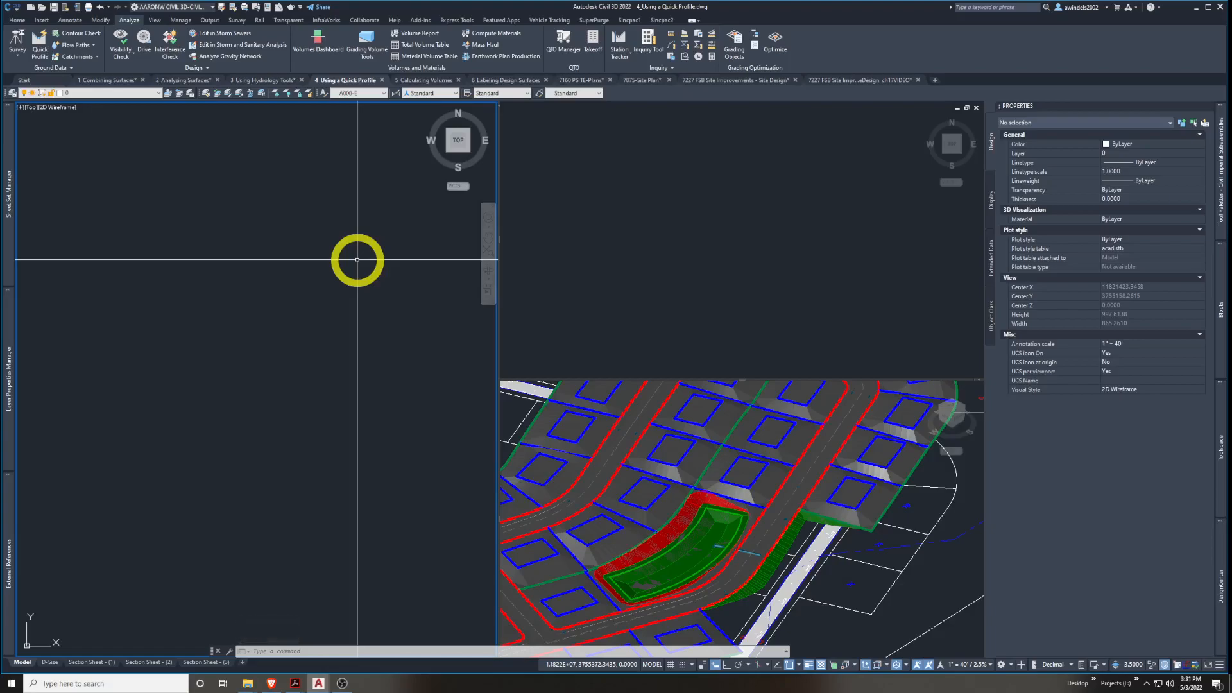
Switch to the 5_Calculating Volumes drawing
click(426, 81)
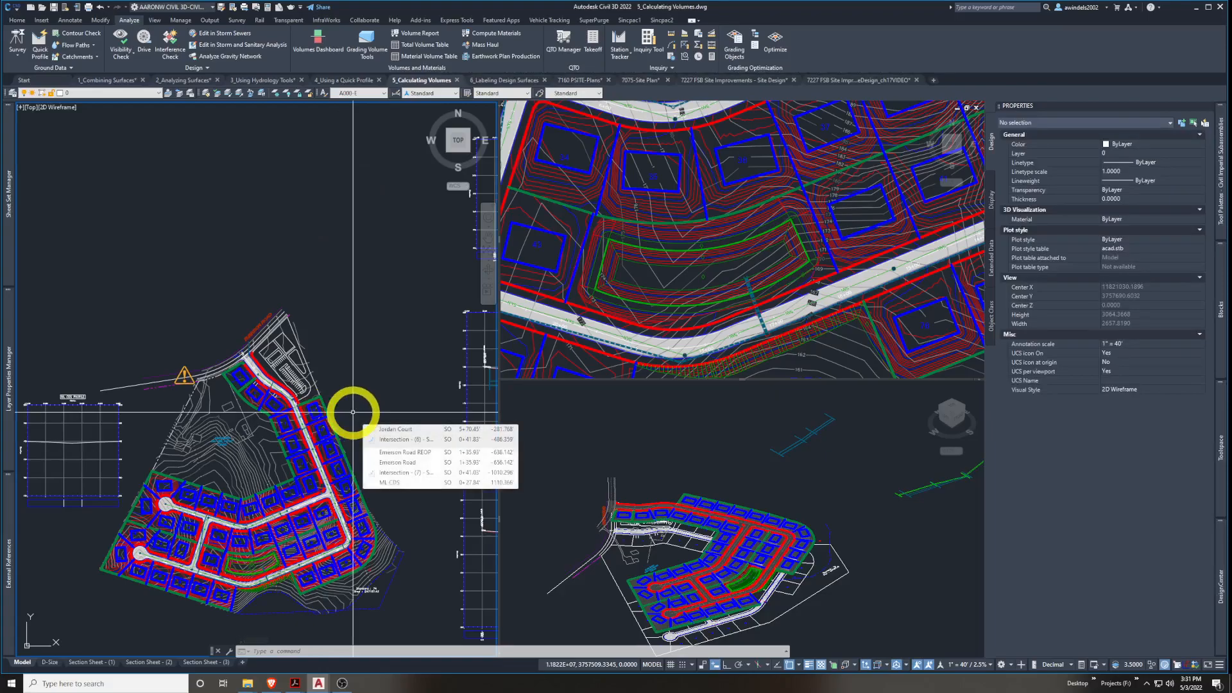
click(393, 397)
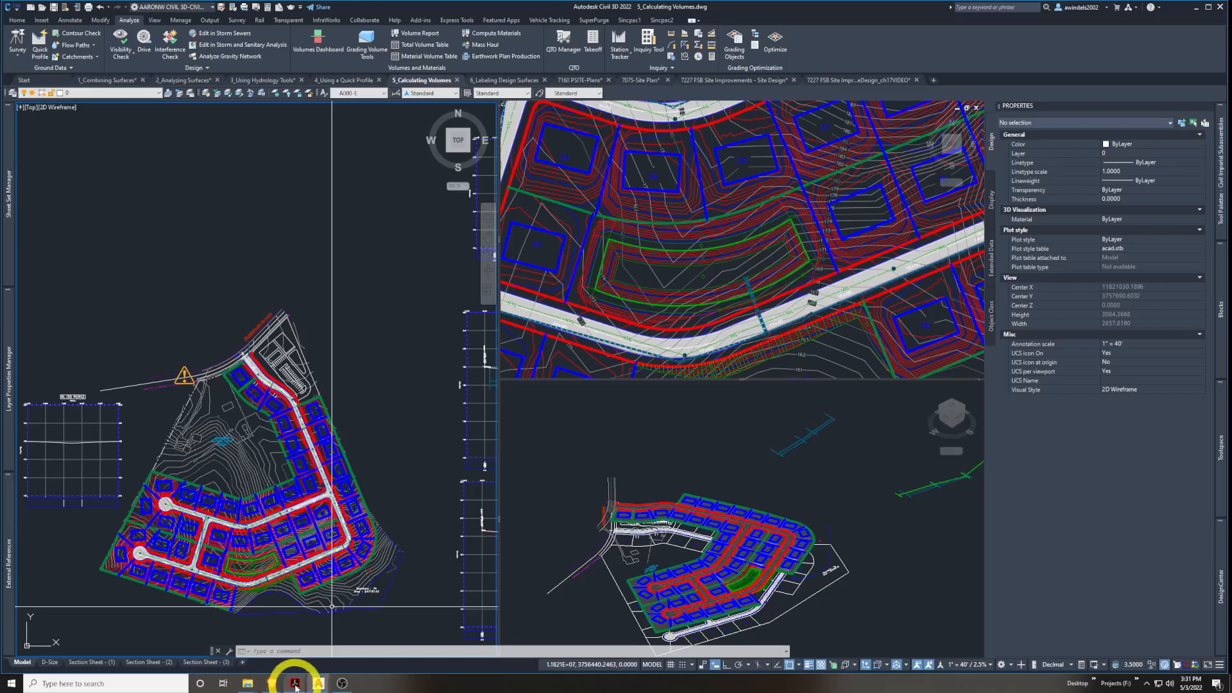
Switch to the 7160 PSITE-Plans PDF in Acrobat and examine the layout plan, grading plan and sheet 3 site section view
mouse_move(295, 686)
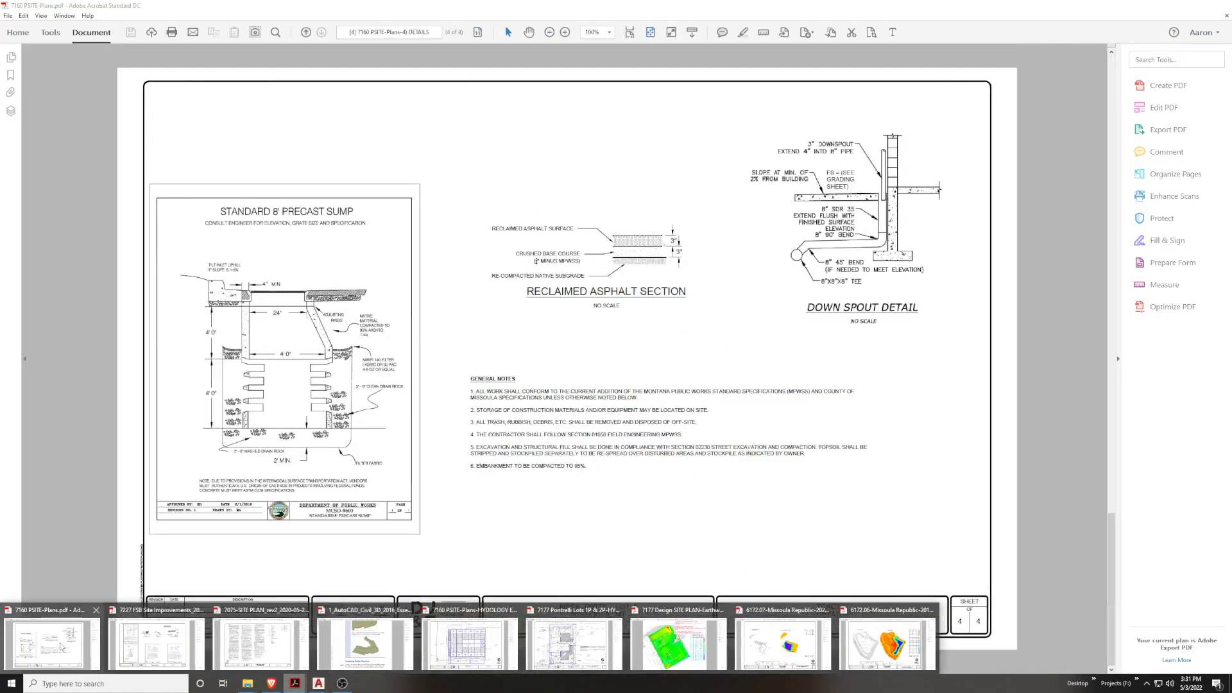
click(61, 646)
scroll(610, 476, up, 2)
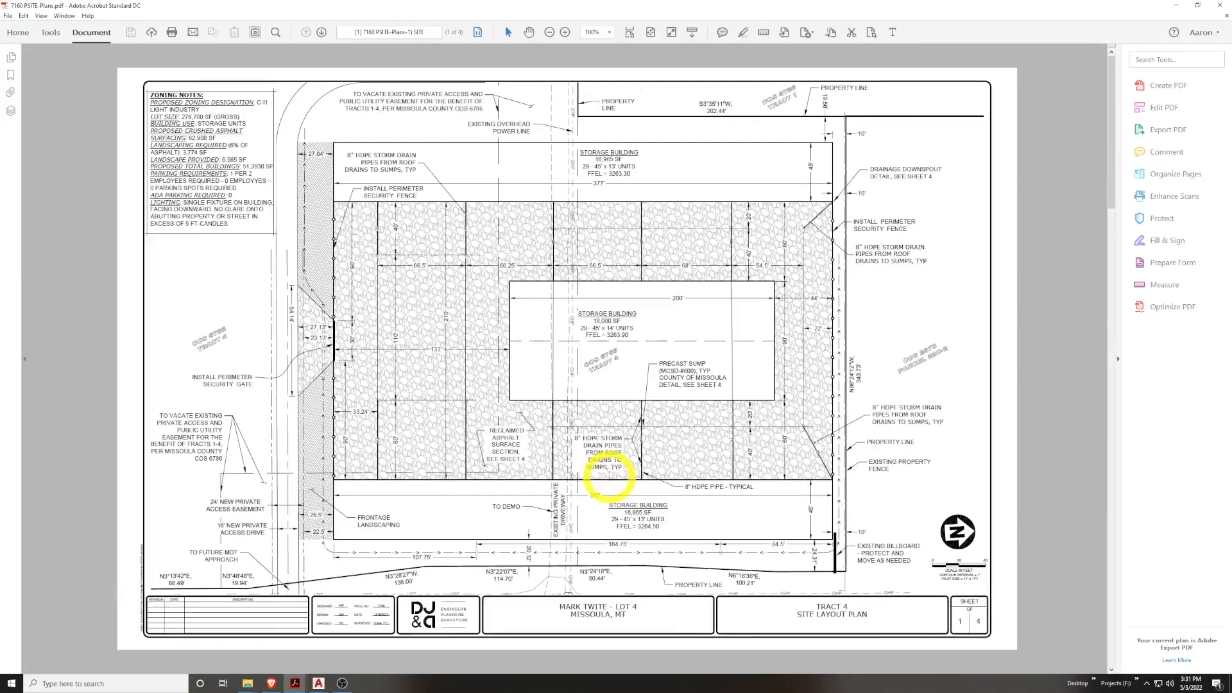
scroll(610, 476, down, 1)
ctrl+scroll(333, 353, up, 2)
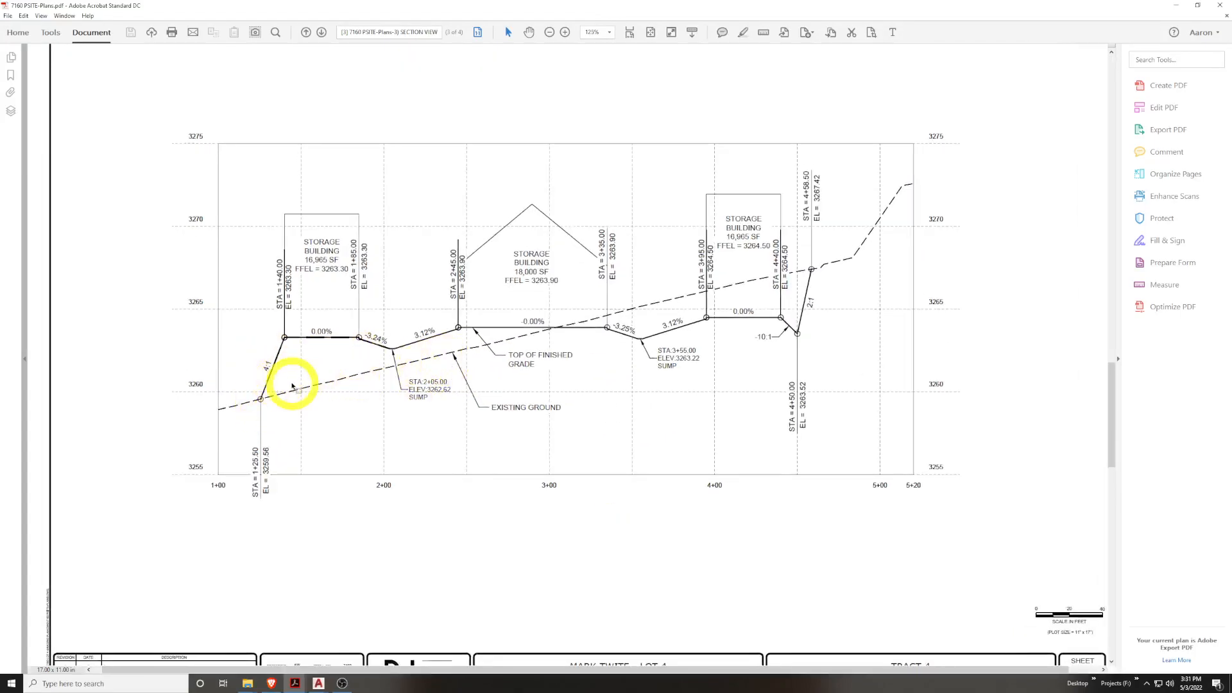
scroll(293, 386, down, 1)
ctrl+scroll(293, 386, down, 1)
scroll(293, 385, up, 2)
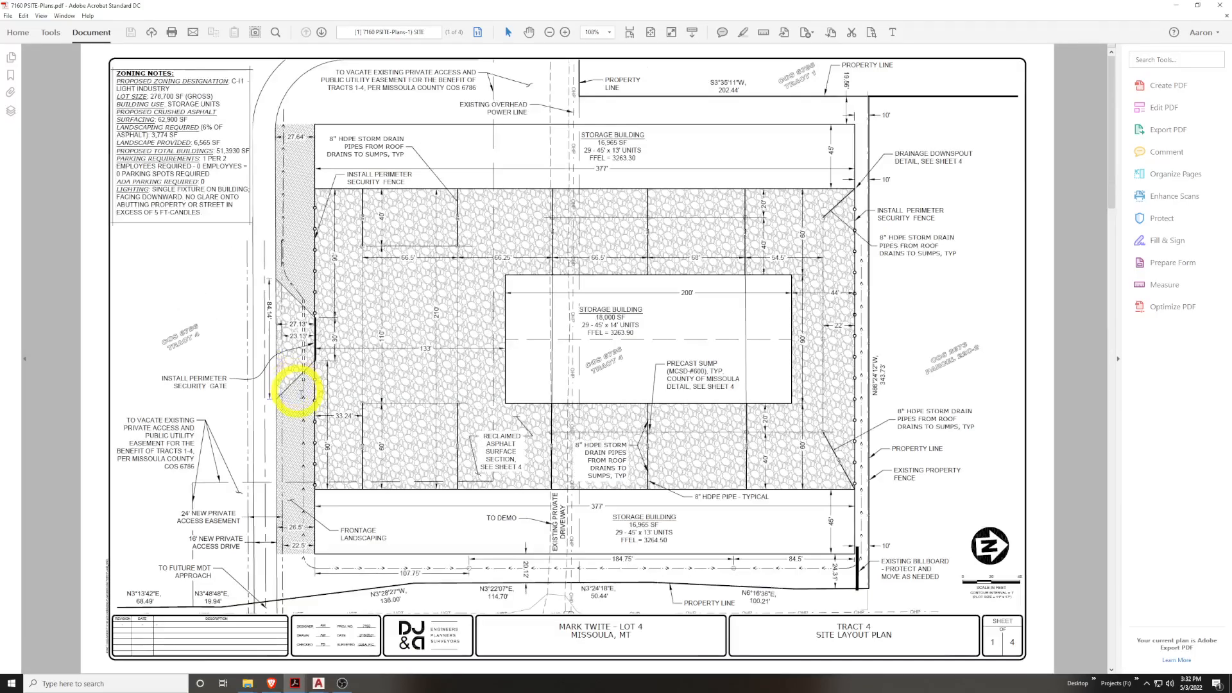
scroll(570, 168, down, 1)
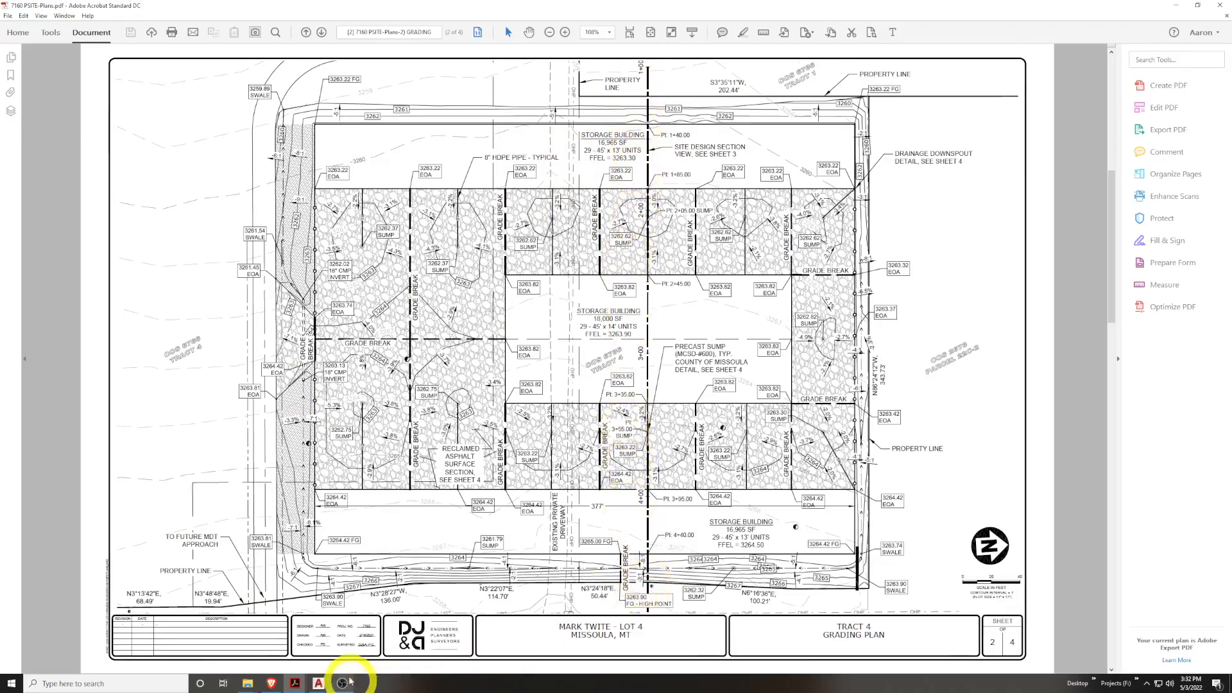
scroll(383, 520, down, 1)
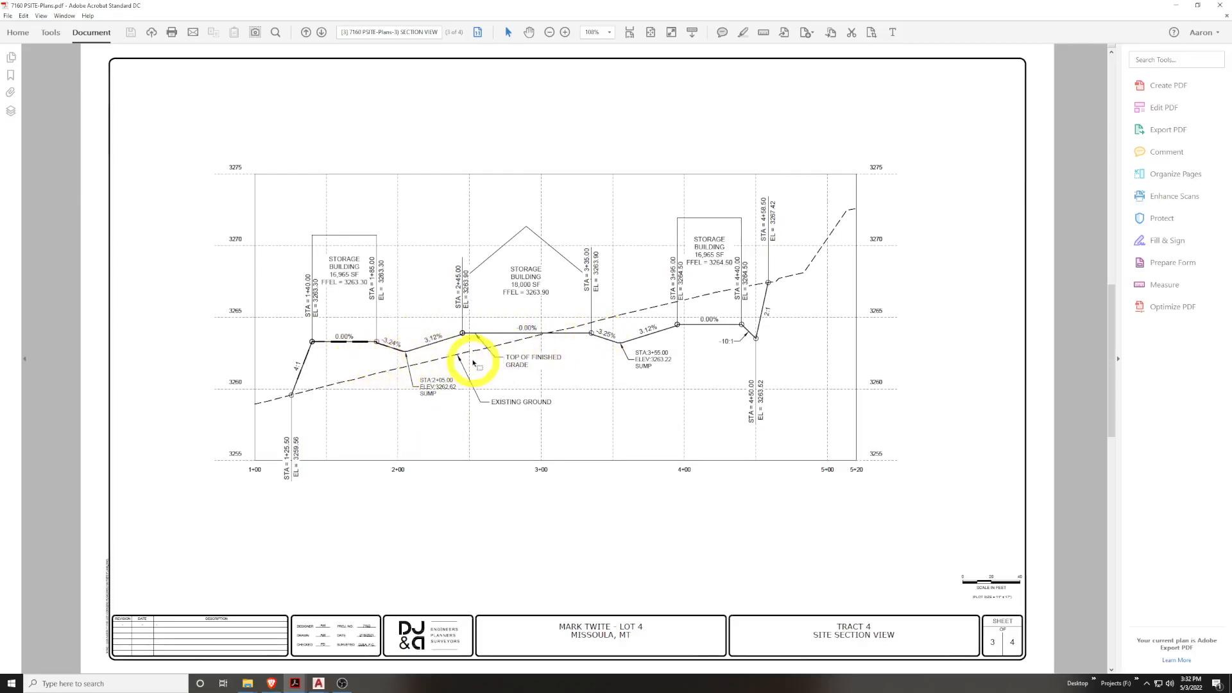
click(702, 297)
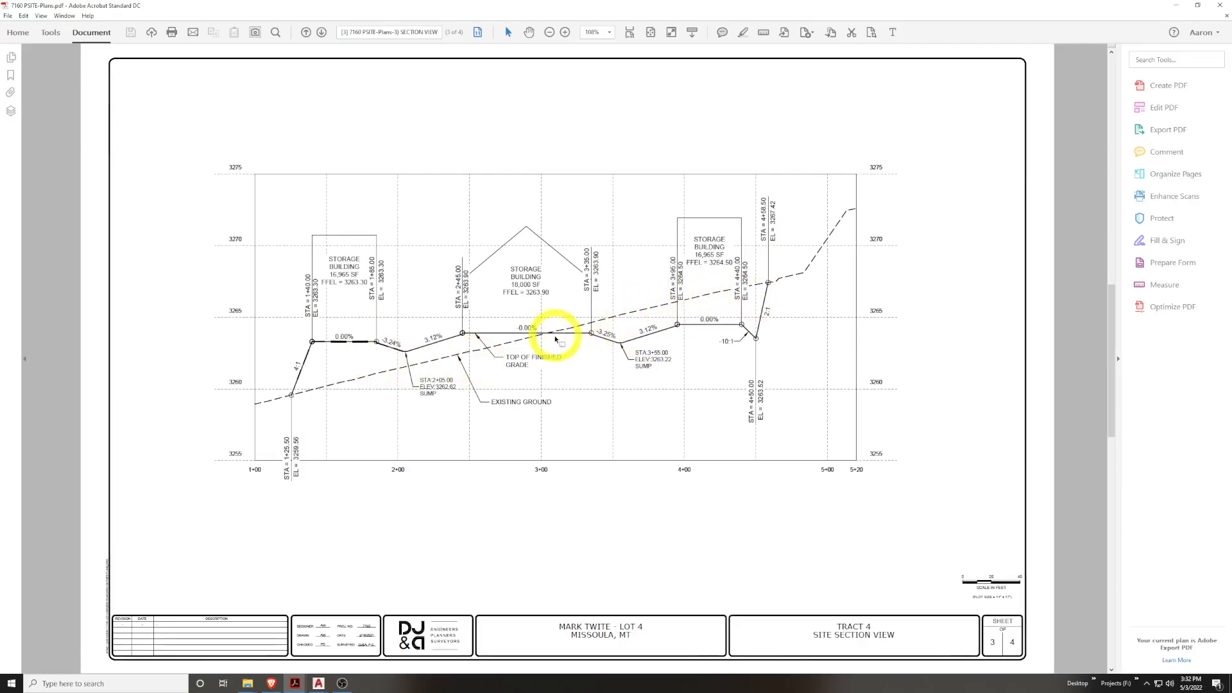
click(274, 407)
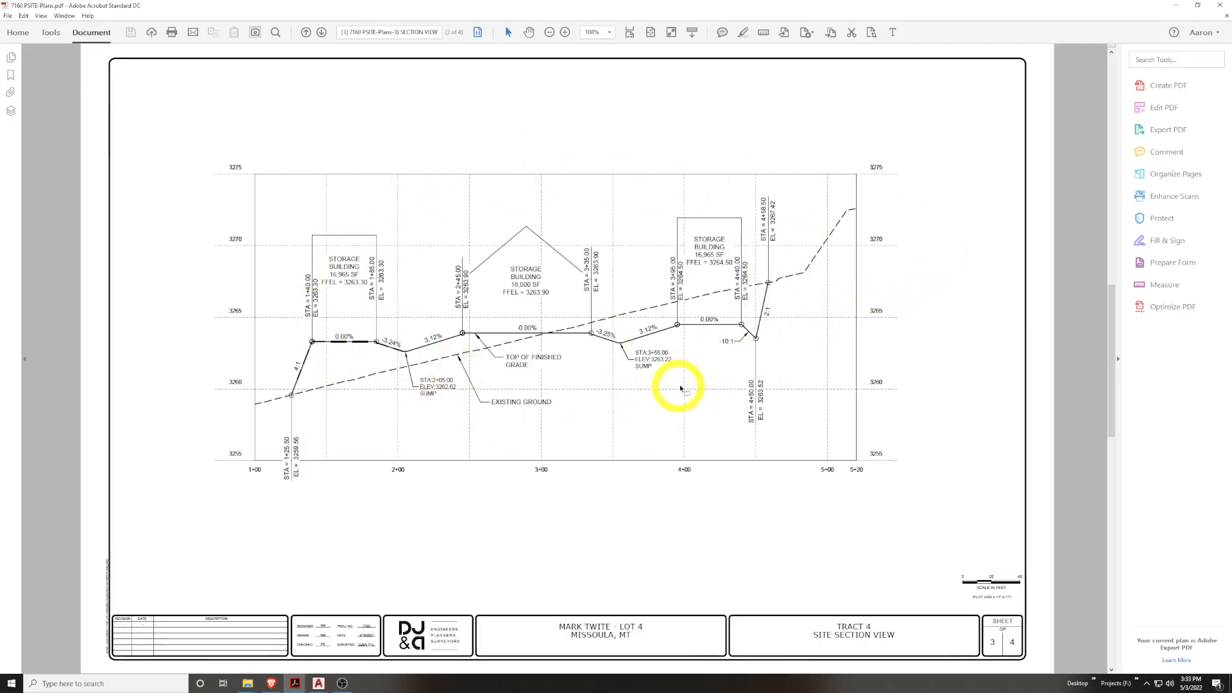
click(544, 292)
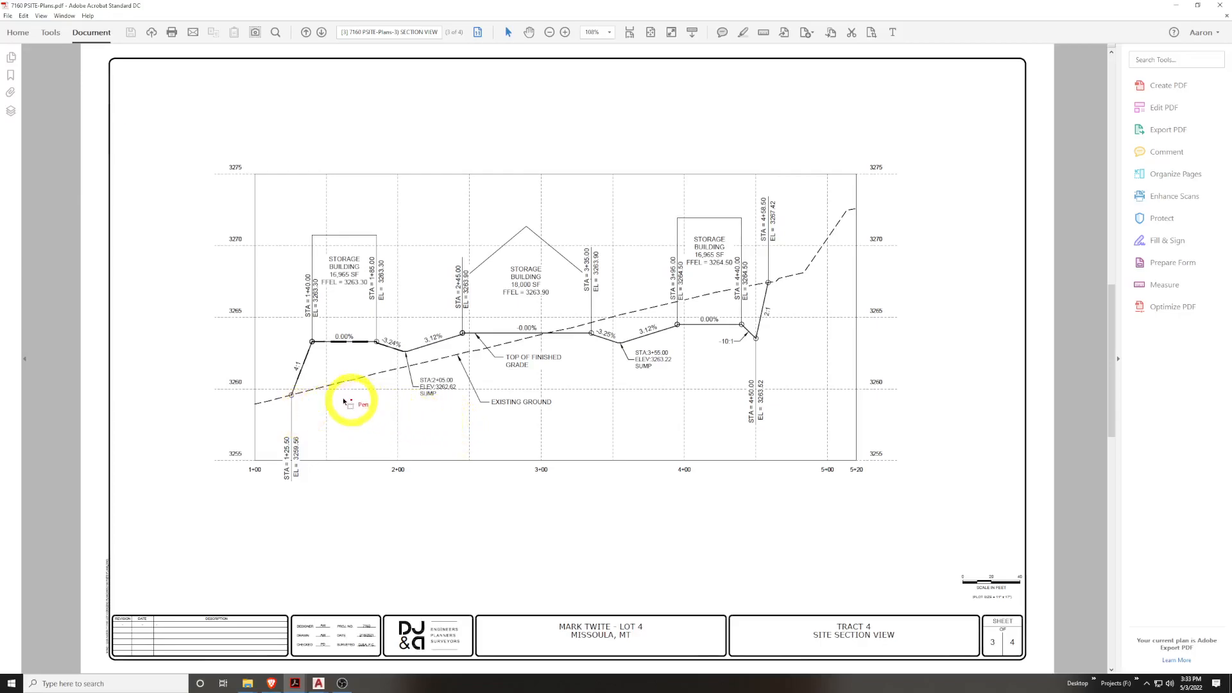
Circle with the pen the regions of the site section where finished grade lies above and below existing ground
mouse_move(312, 404)
mouse_down()
mouse_move(407, 407)
mouse_move(586, 357)
mouse_move(523, 336)
mouse_move(311, 333)
mouse_move(278, 382)
mouse_move(327, 414)
mouse_up()
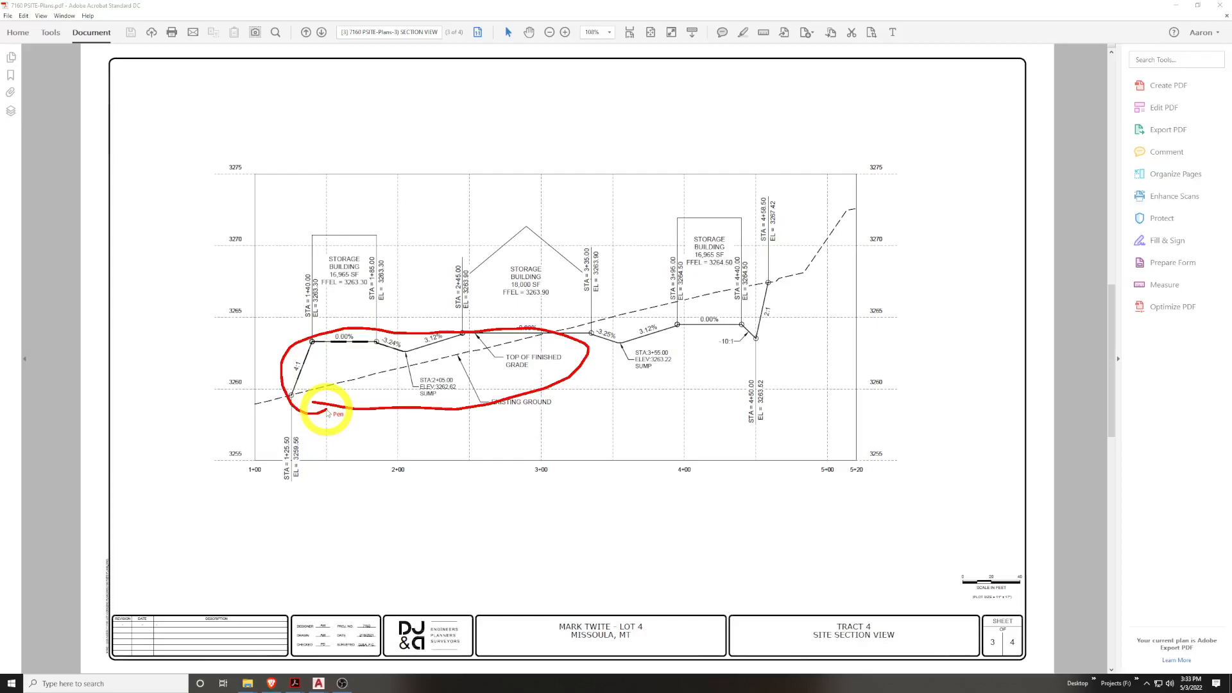
drag(567, 320, 701, 273)
mouse_move(589, 335)
mouse_down()
mouse_move(668, 371)
mouse_move(795, 291)
mouse_move(705, 269)
mouse_move(565, 302)
mouse_move(585, 350)
mouse_up()
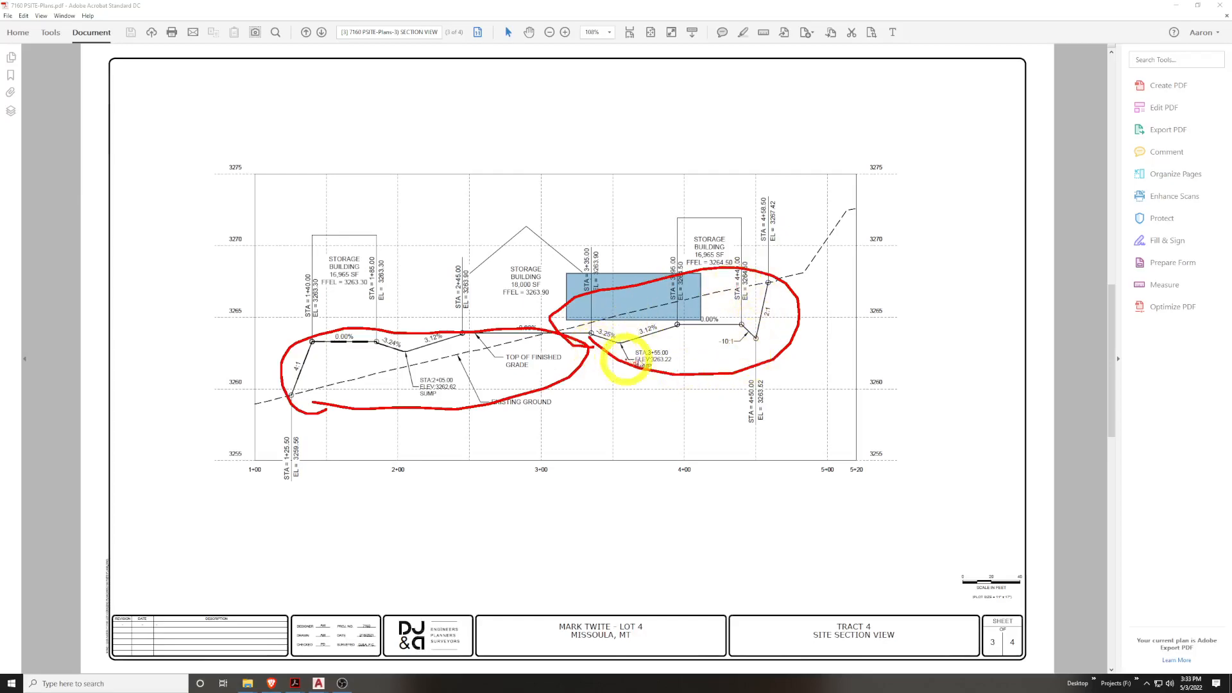
Hatch by pen the fill area and the cut area between finished grade and existing ground on the site section
mouse_move(338, 337)
mouse_down()
mouse_move(320, 382)
mouse_move(370, 375)
mouse_up()
drag(451, 334, 435, 361)
mouse_move(487, 325)
mouse_down()
mouse_move(473, 347)
mouse_move(504, 339)
mouse_up()
drag(400, 367, 412, 347)
mouse_move(304, 364)
mouse_down()
mouse_move(349, 387)
mouse_move(385, 369)
mouse_move(514, 357)
mouse_up()
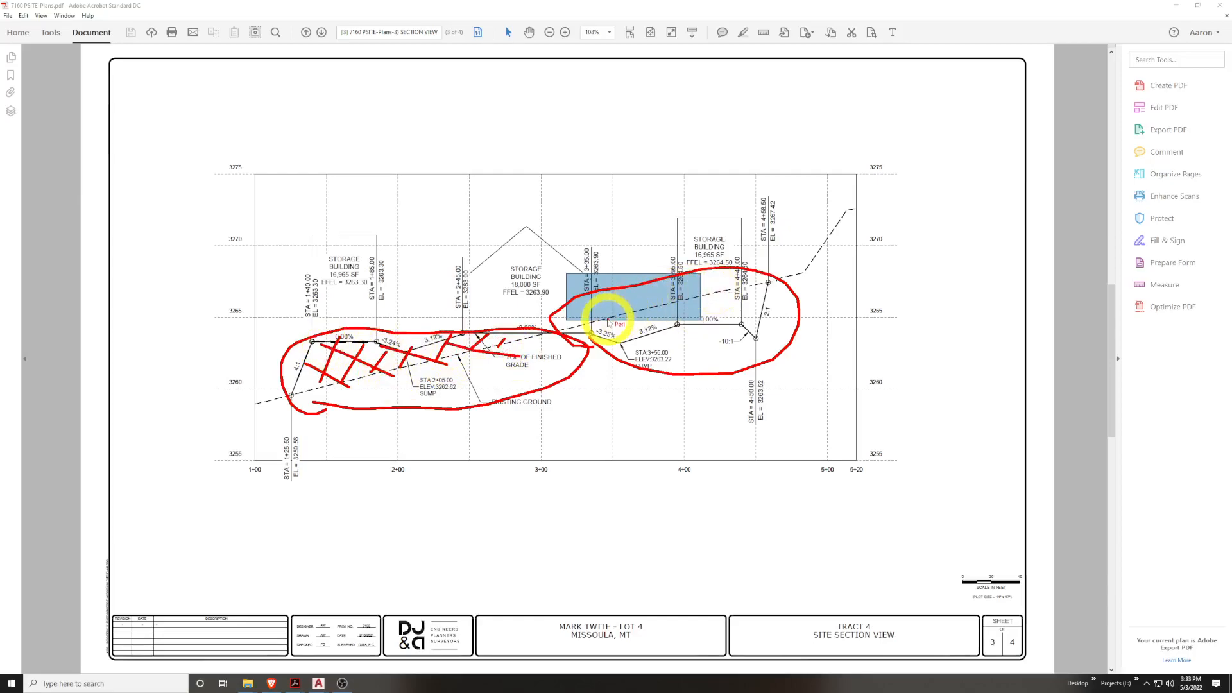
mouse_move(609, 320)
mouse_down()
mouse_move(625, 346)
mouse_move(762, 326)
mouse_up()
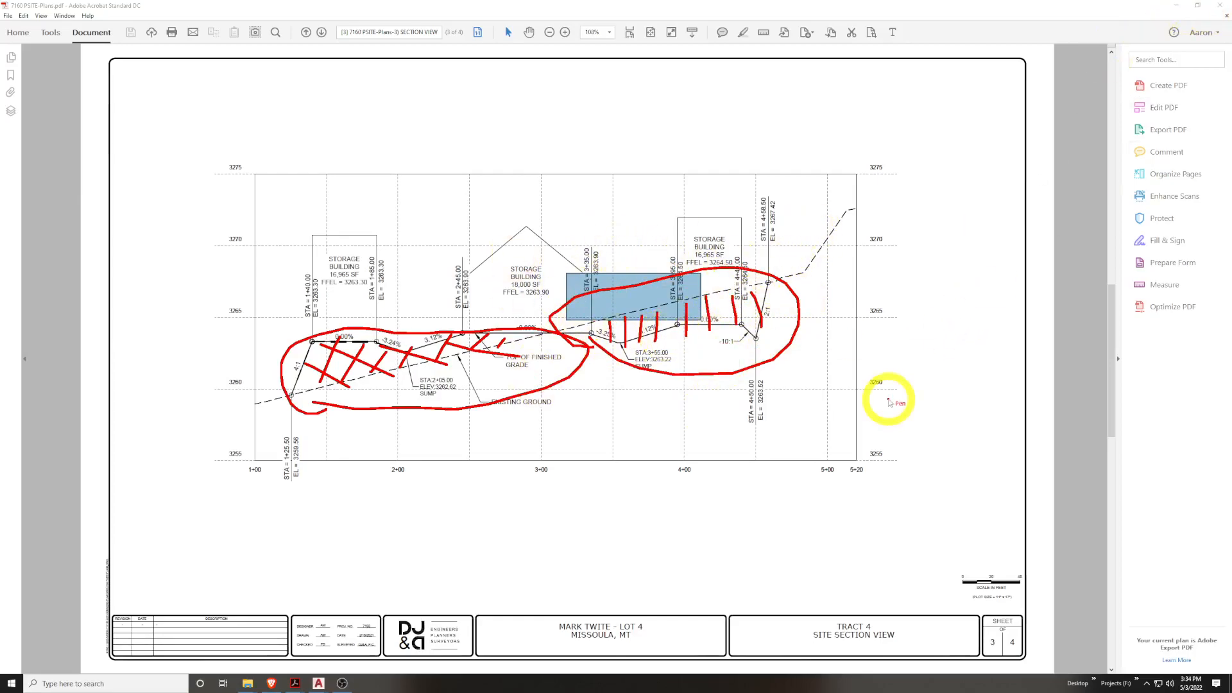
Clear the pen marks, minimize the PDF and return to the site plan of the 5_Calculating Volumes drawing in Civil 3D
key(Escape)
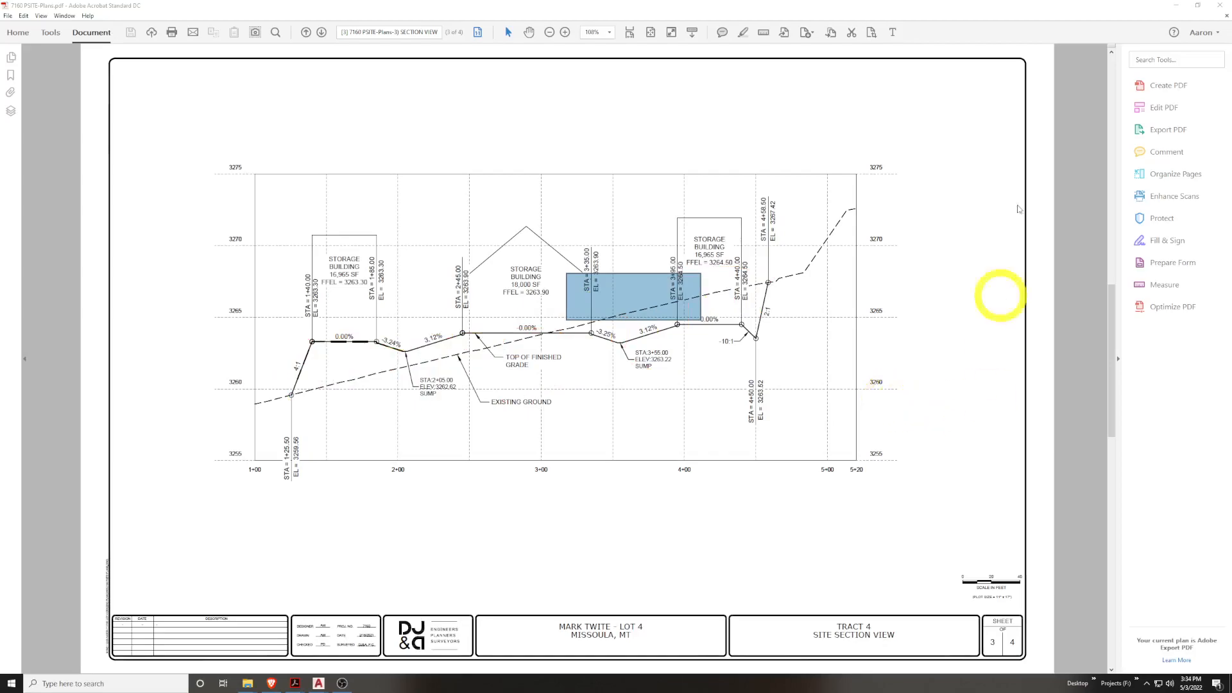
click(1177, 5)
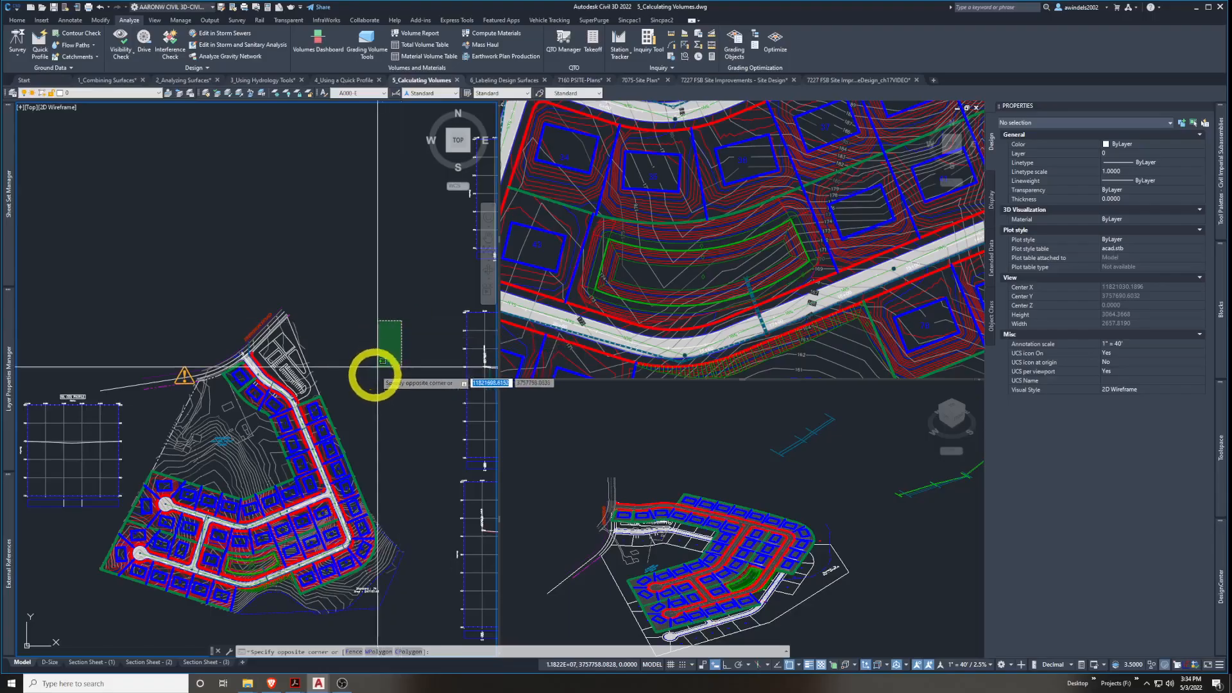
click(366, 382)
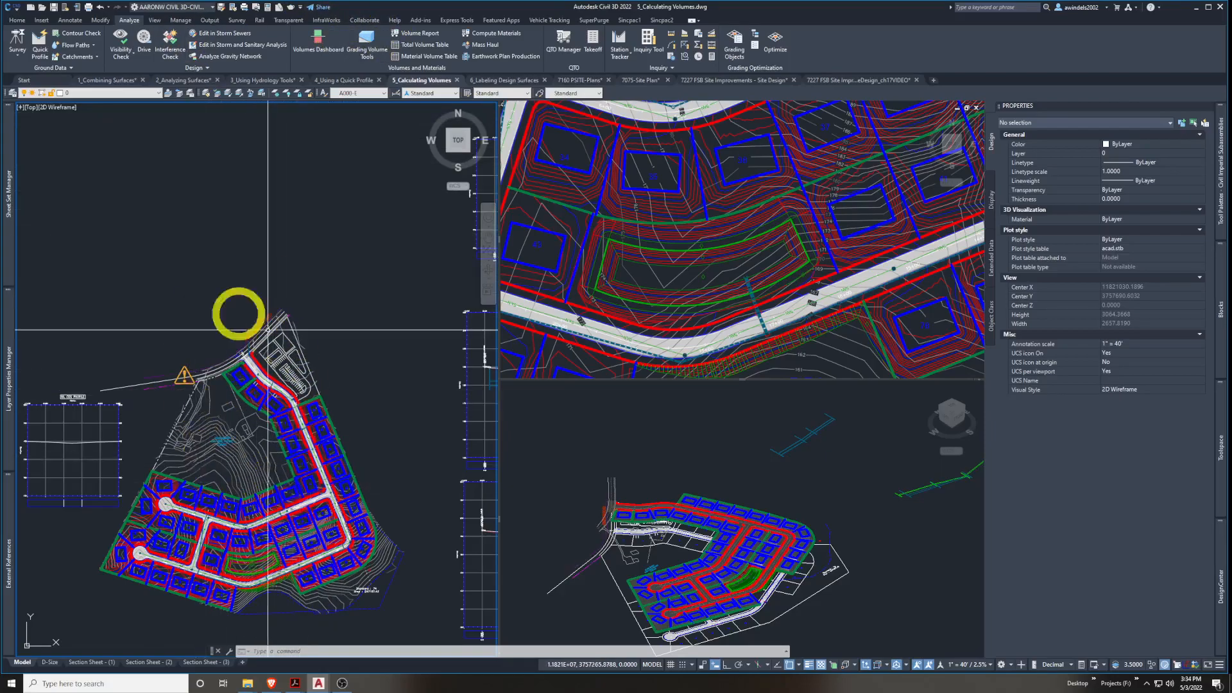
scroll(276, 509, up, 5)
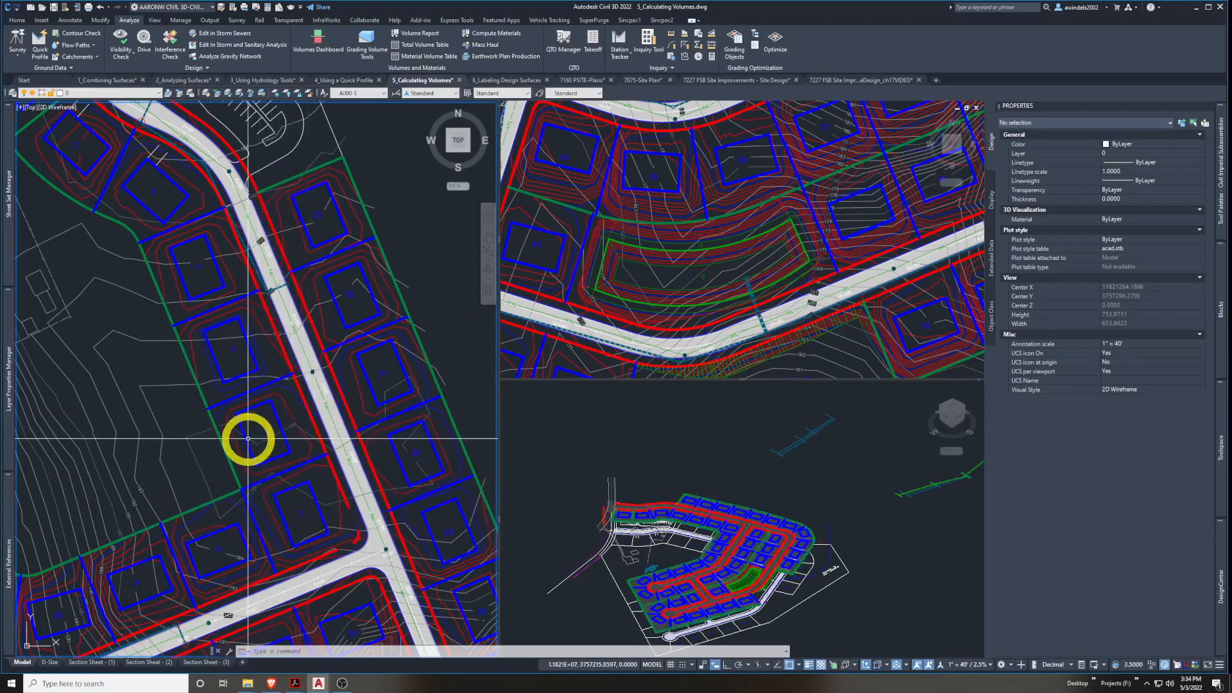
Open the Volumes Dashboard, keep it expanded over the site plan and narrow it to clear the Properties palette
middle_drag(263, 475, 275, 426)
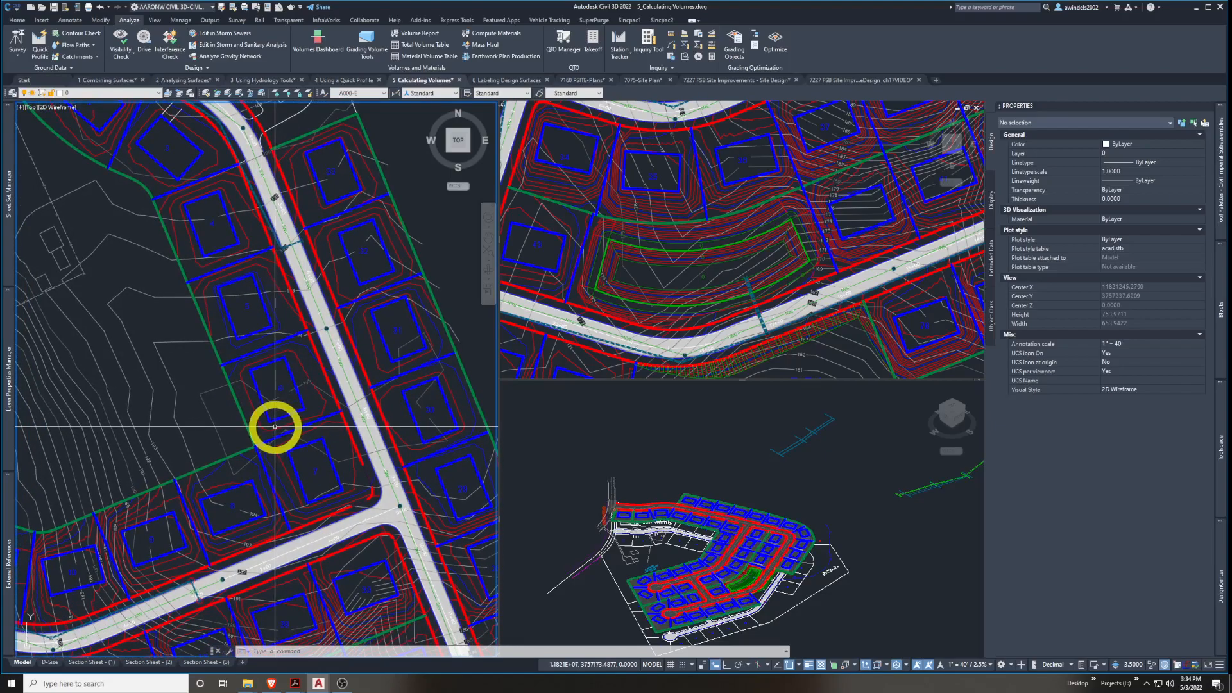
key(Escape)
key(Escape)
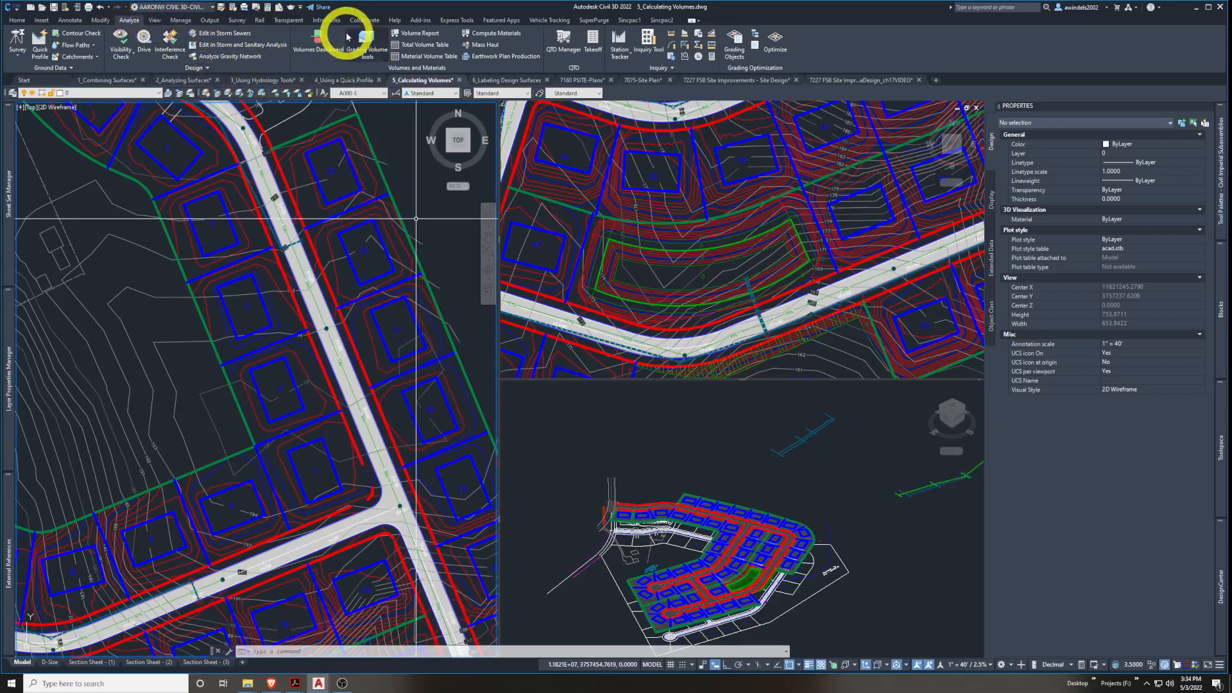
click(307, 37)
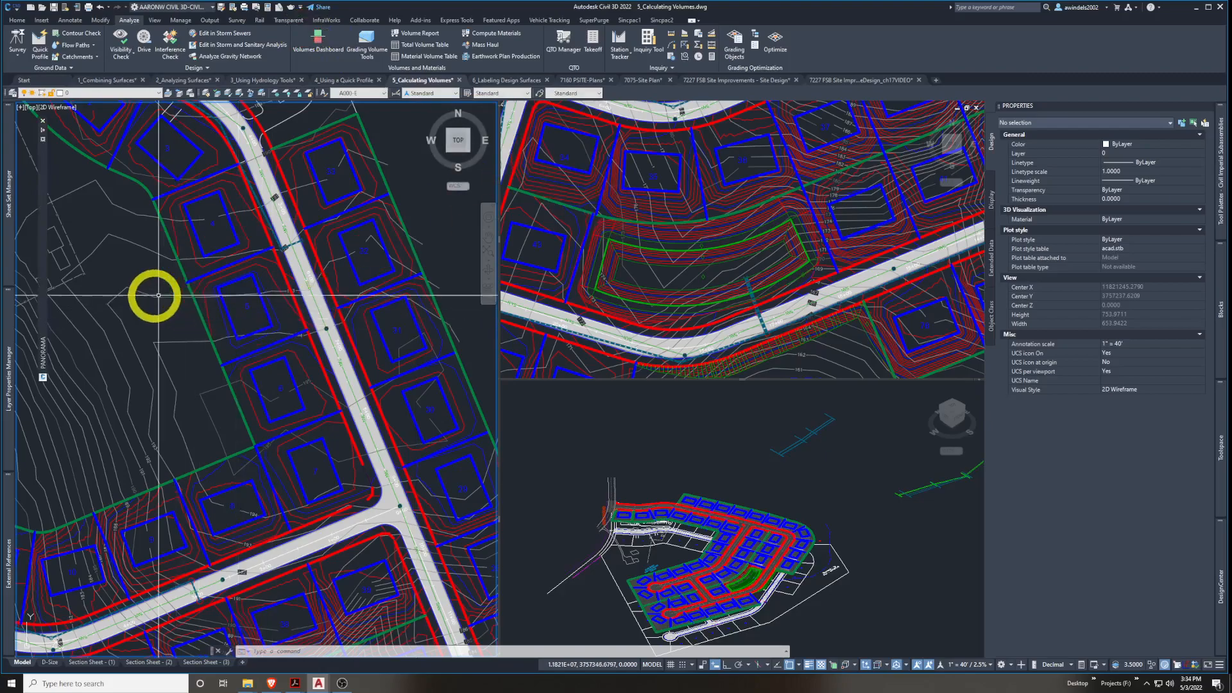
mouse_move(42, 279)
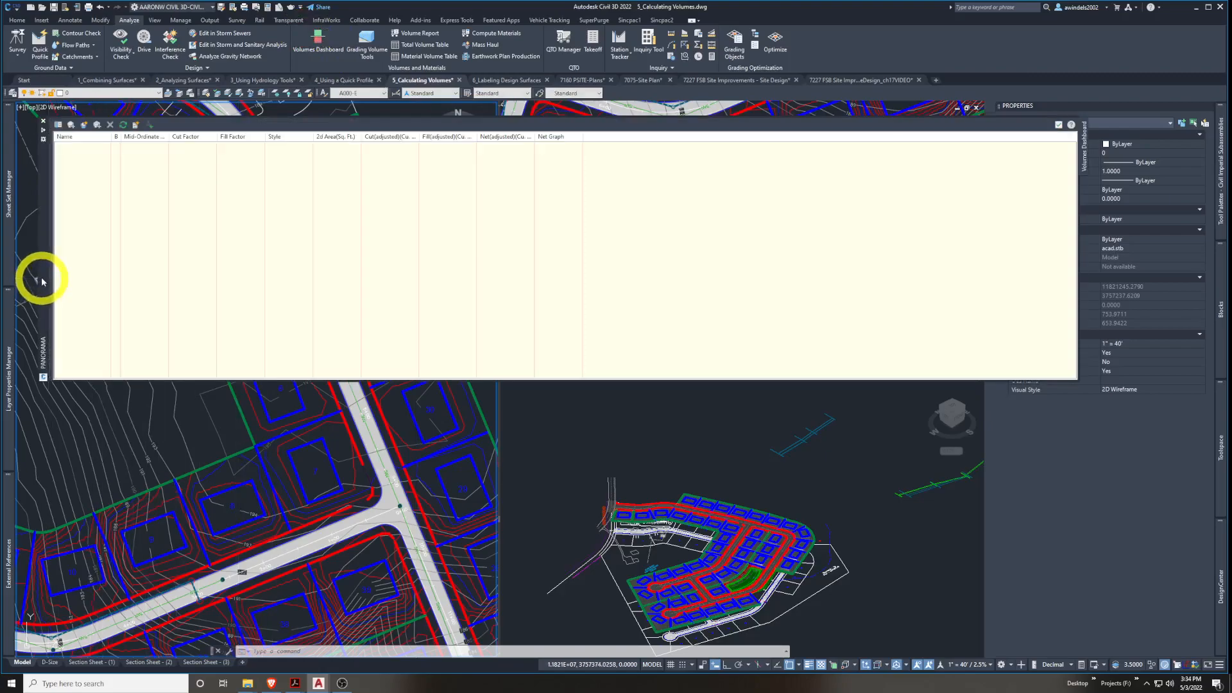
click(43, 132)
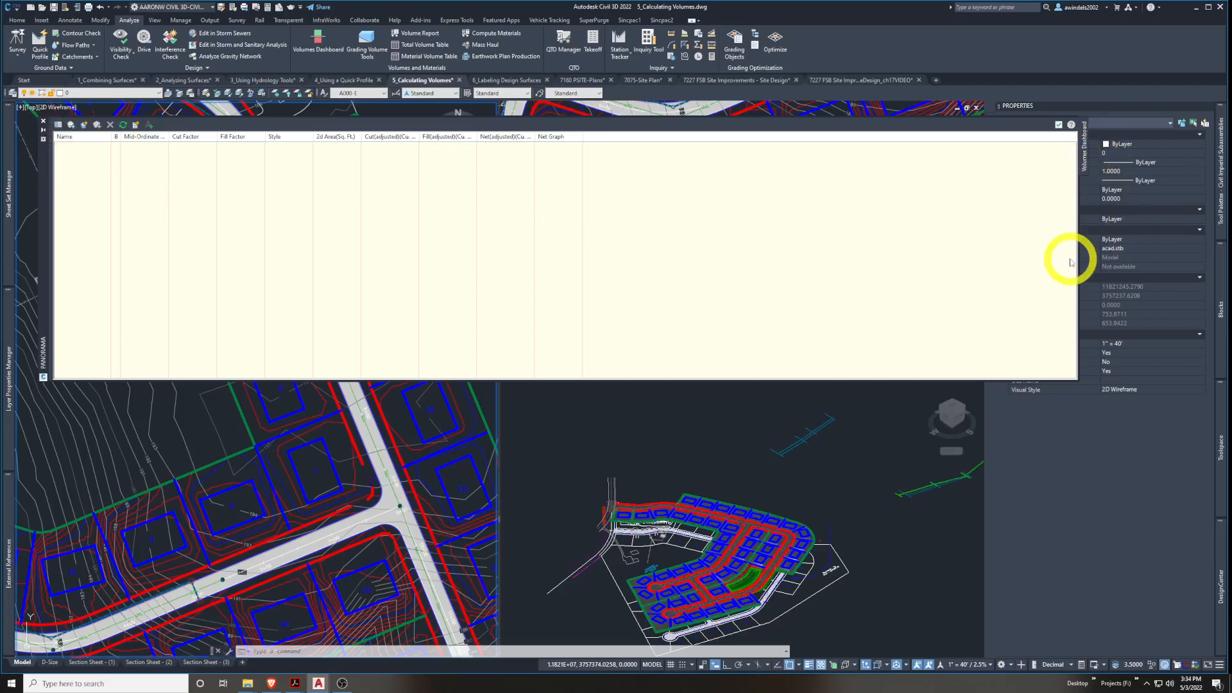
drag(1003, 259, 971, 262)
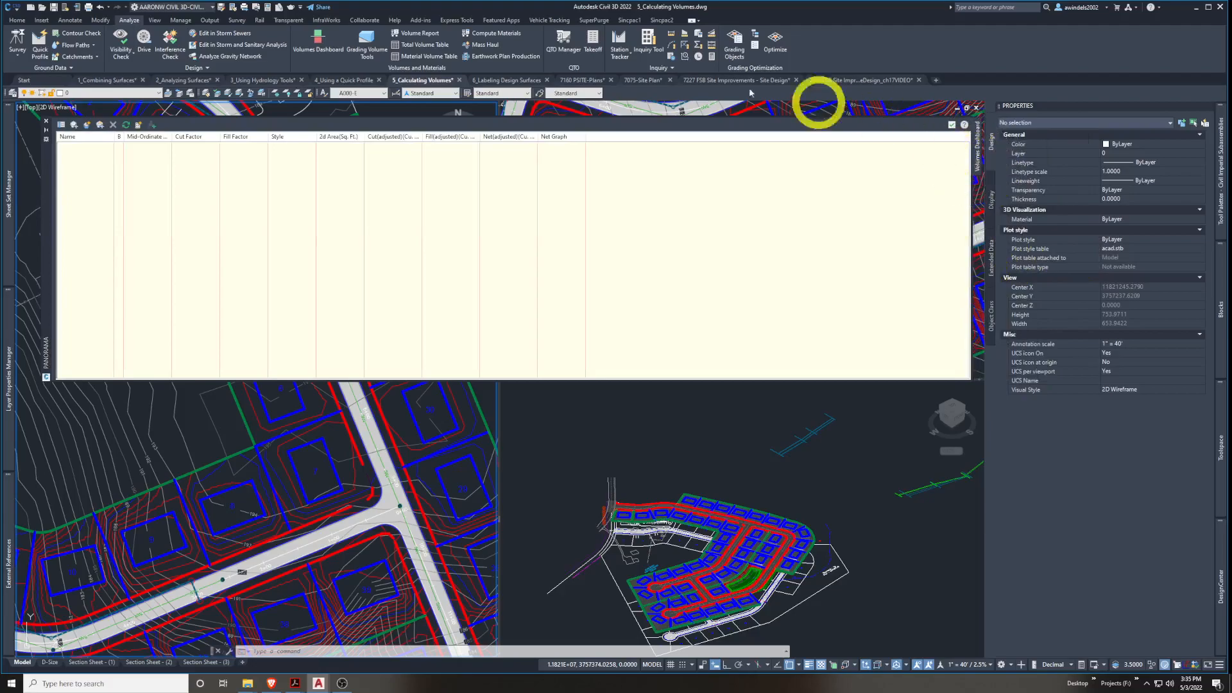
Start a new volume surface of type TIN volume surface and name it Earthwork
click(87, 124)
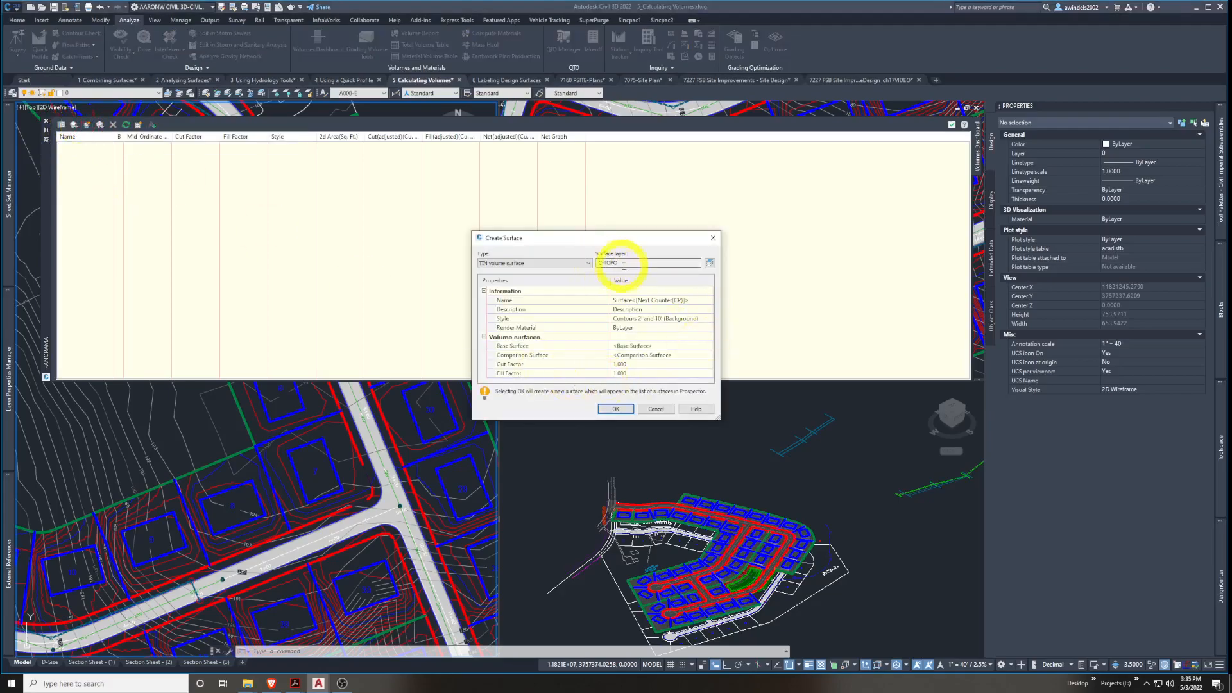
click(617, 263)
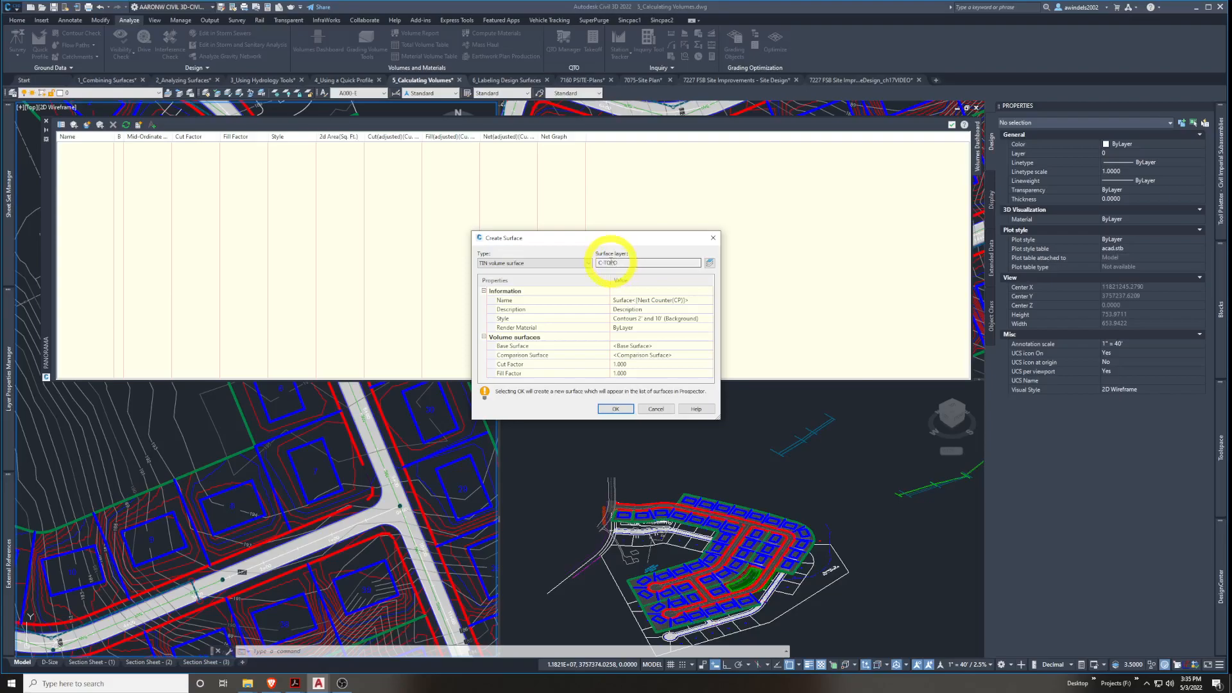
click(581, 263)
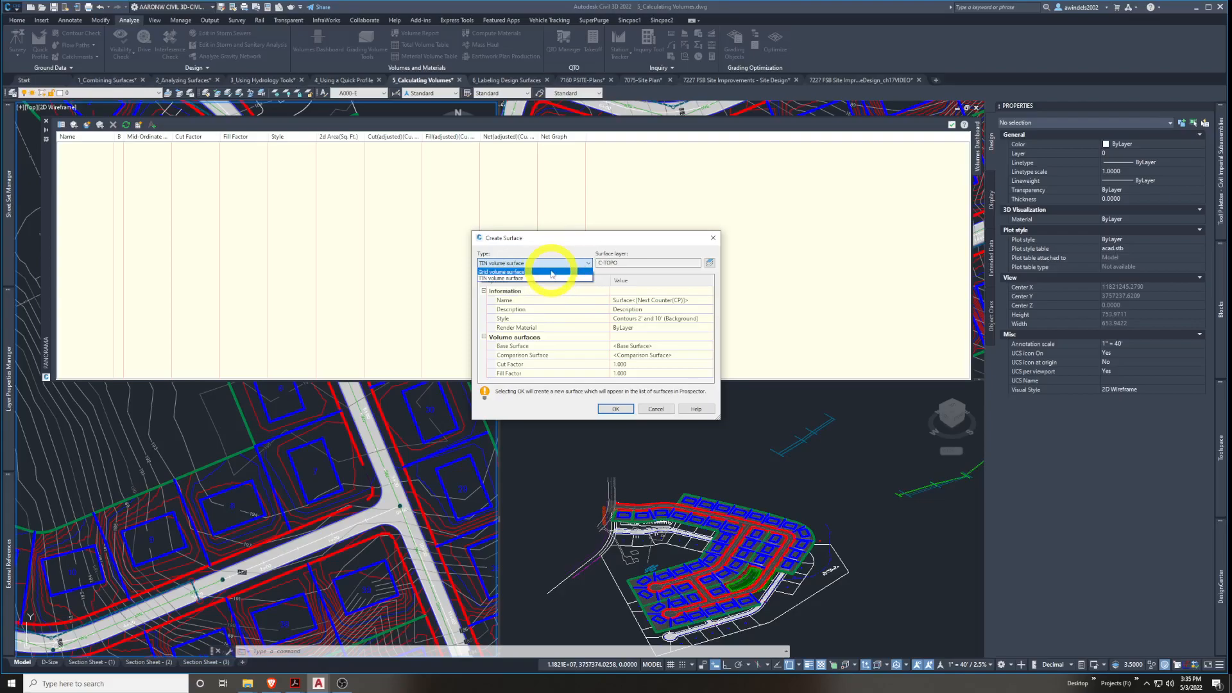
click(552, 278)
click(638, 299)
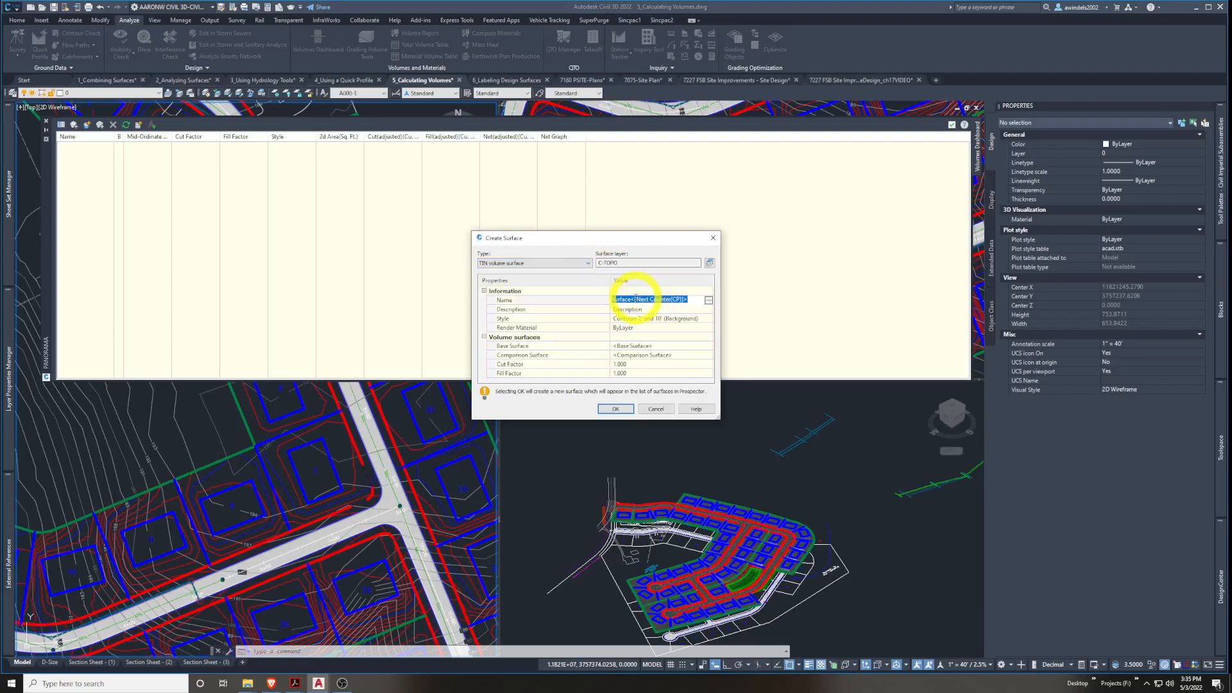
text(EARHWORK)
key(BackSpace)
key(BackSpace)
key(BackSpace)
key(BackSpace)
key(BackSpace)
key(BackSpace)
key(BackSpace)
text(Earthwork)
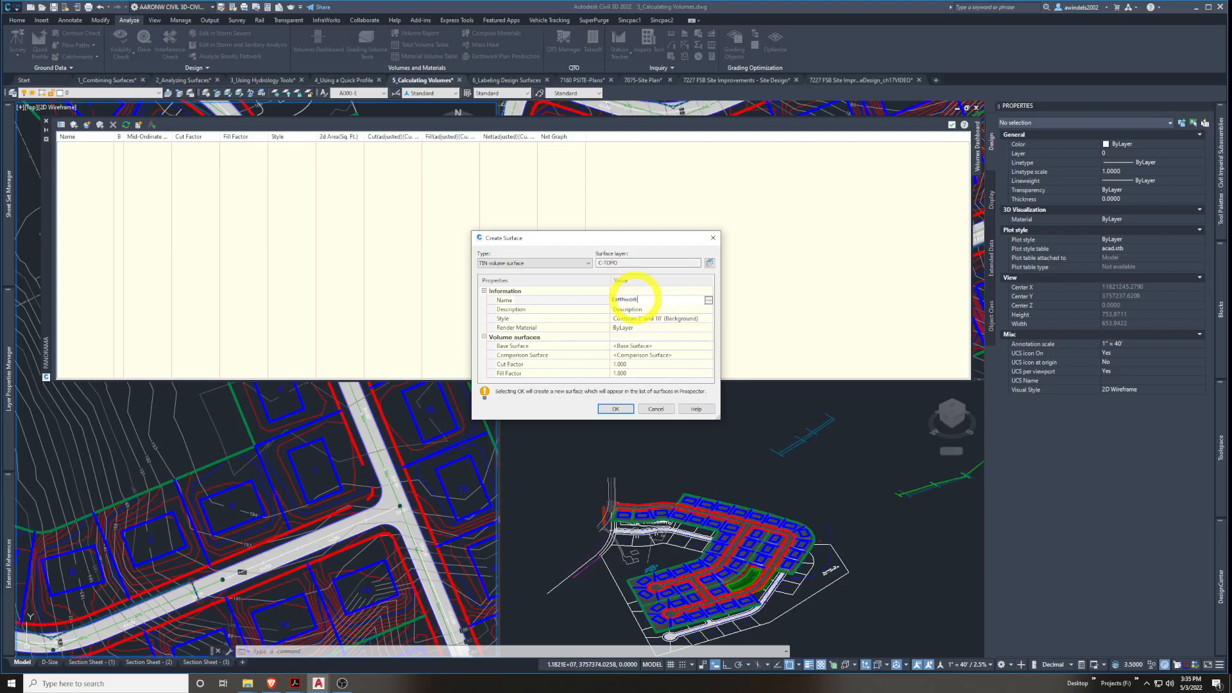
Set the Earthwork surface's style to _No Display
click(667, 317)
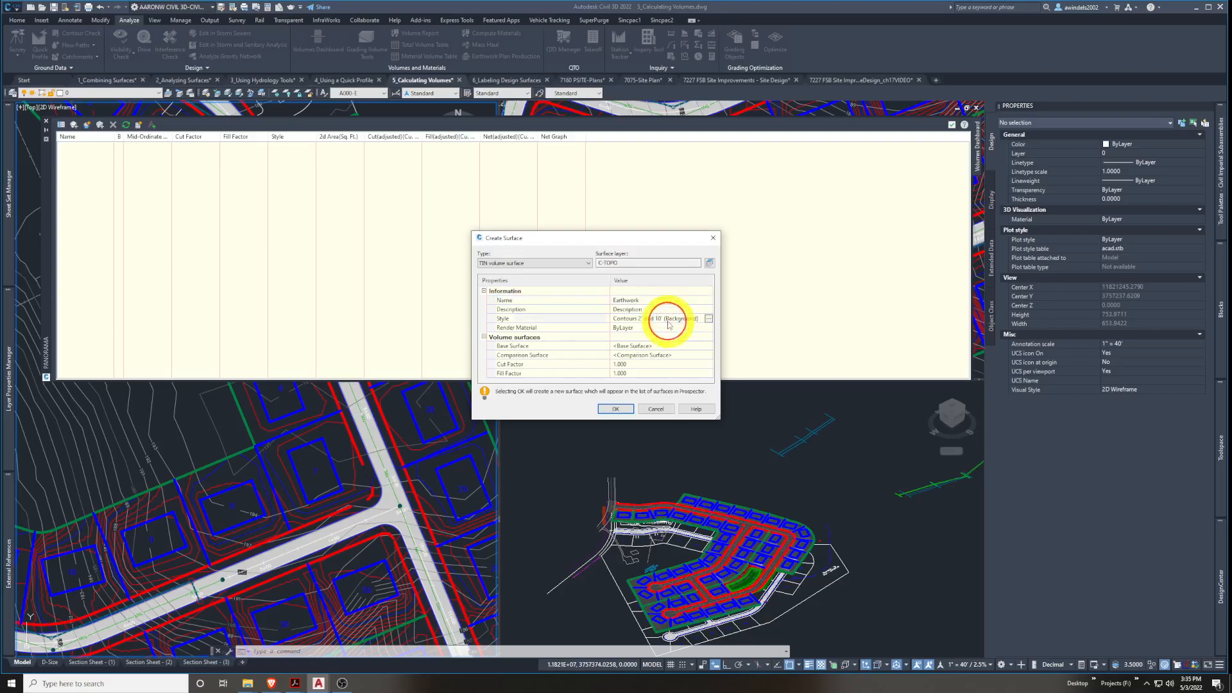
click(709, 318)
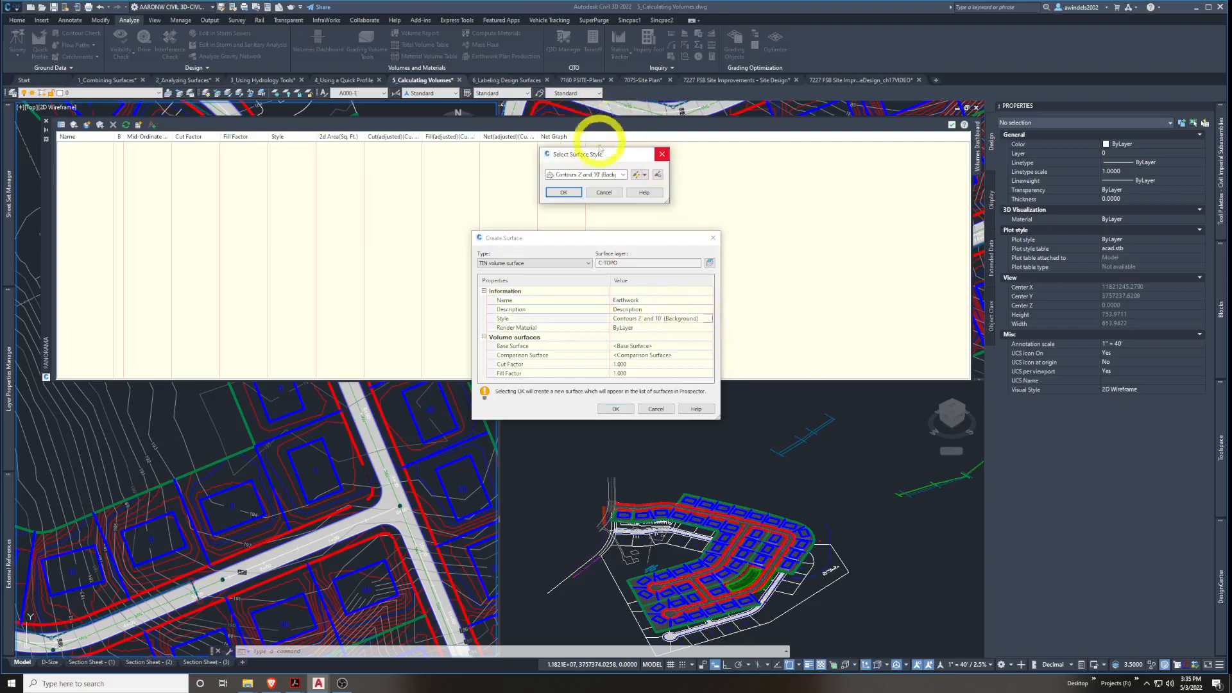
click(596, 173)
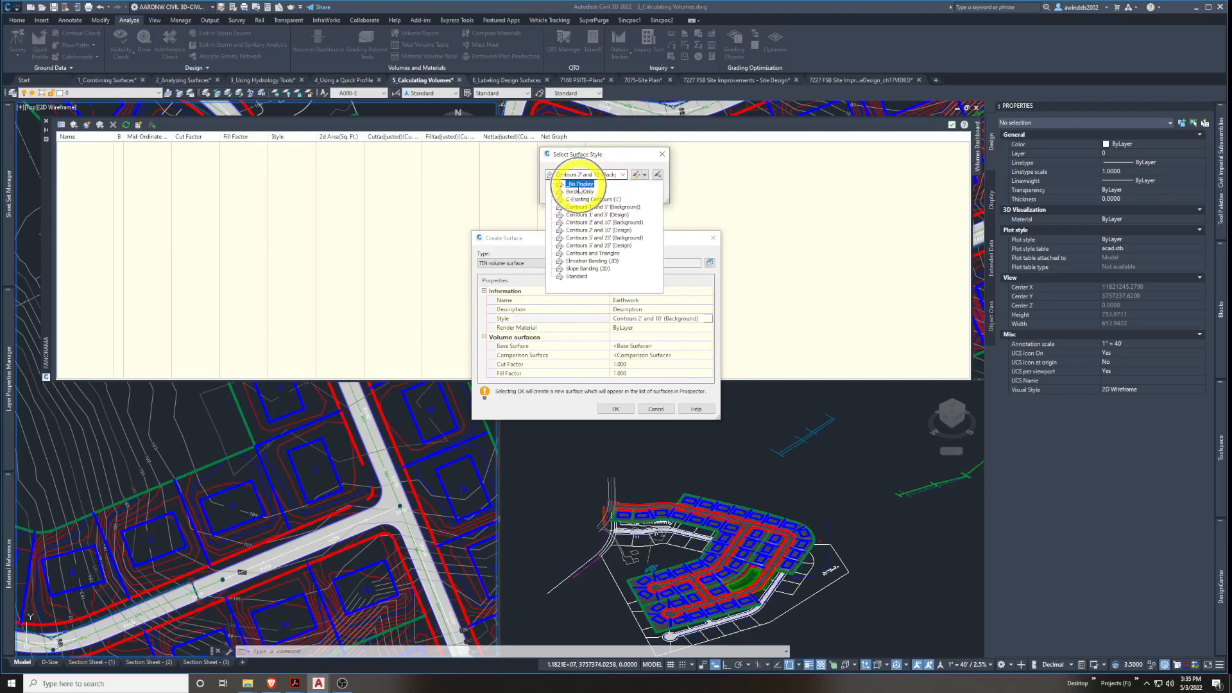
click(579, 185)
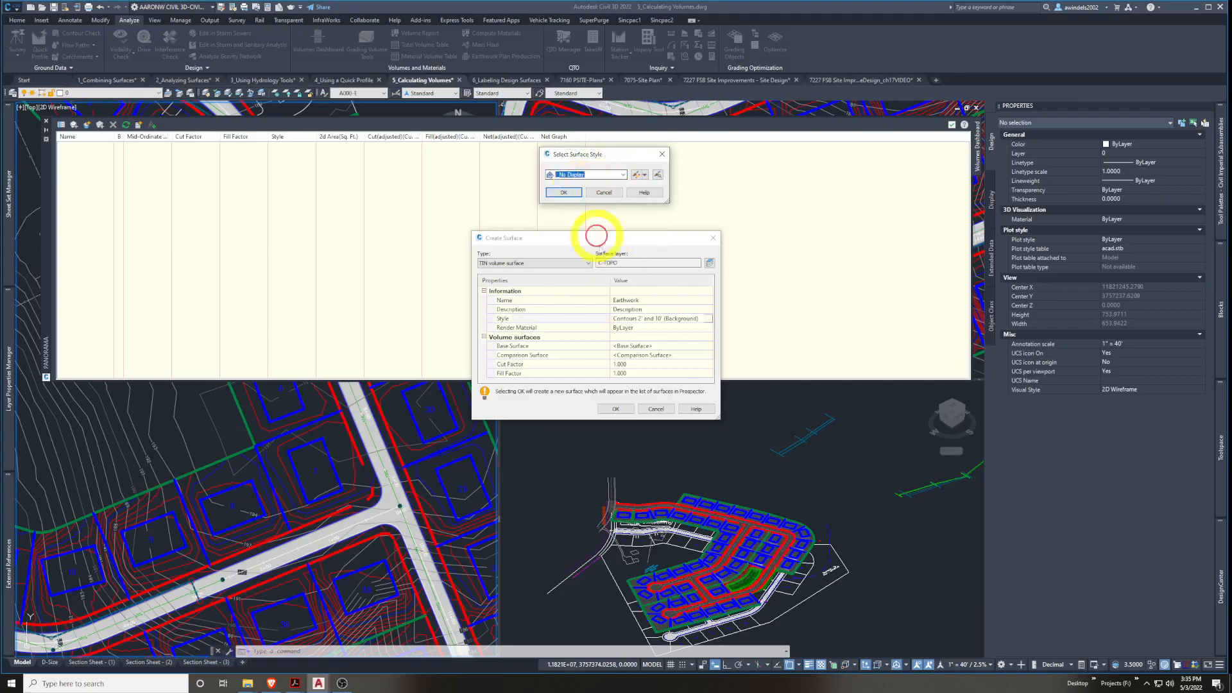
click(566, 193)
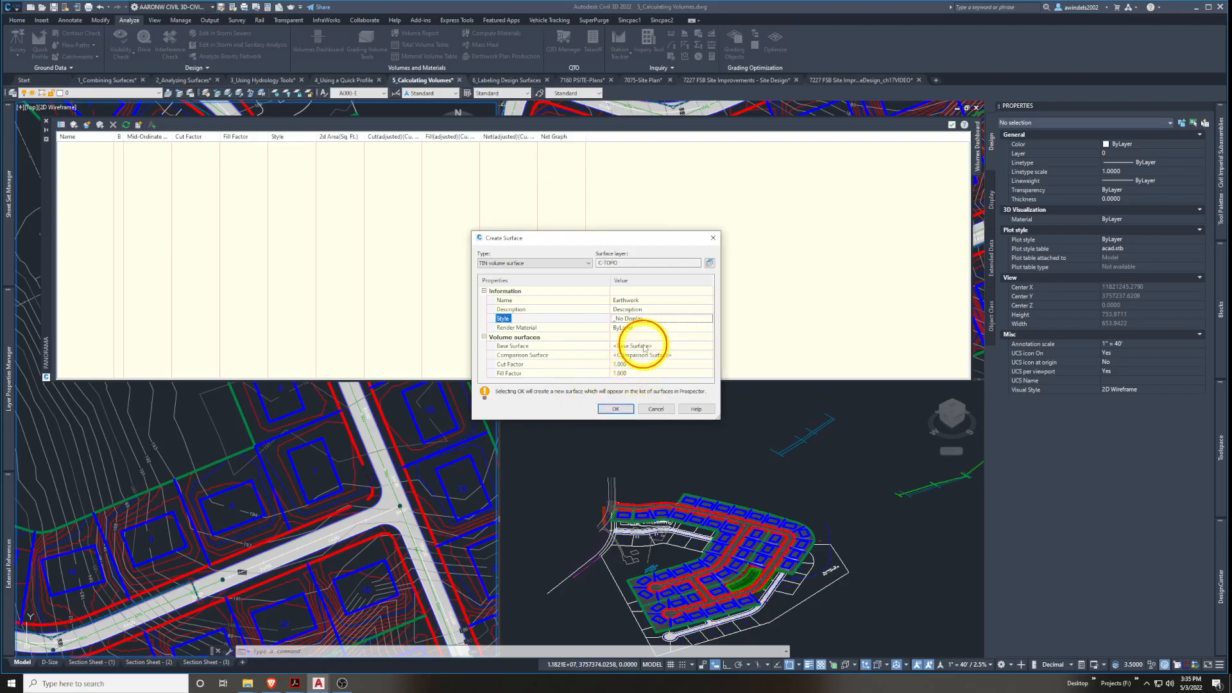
Enlarge the Create Surface dialog and set EG as the base surface
drag(719, 418, 743, 439)
click(667, 346)
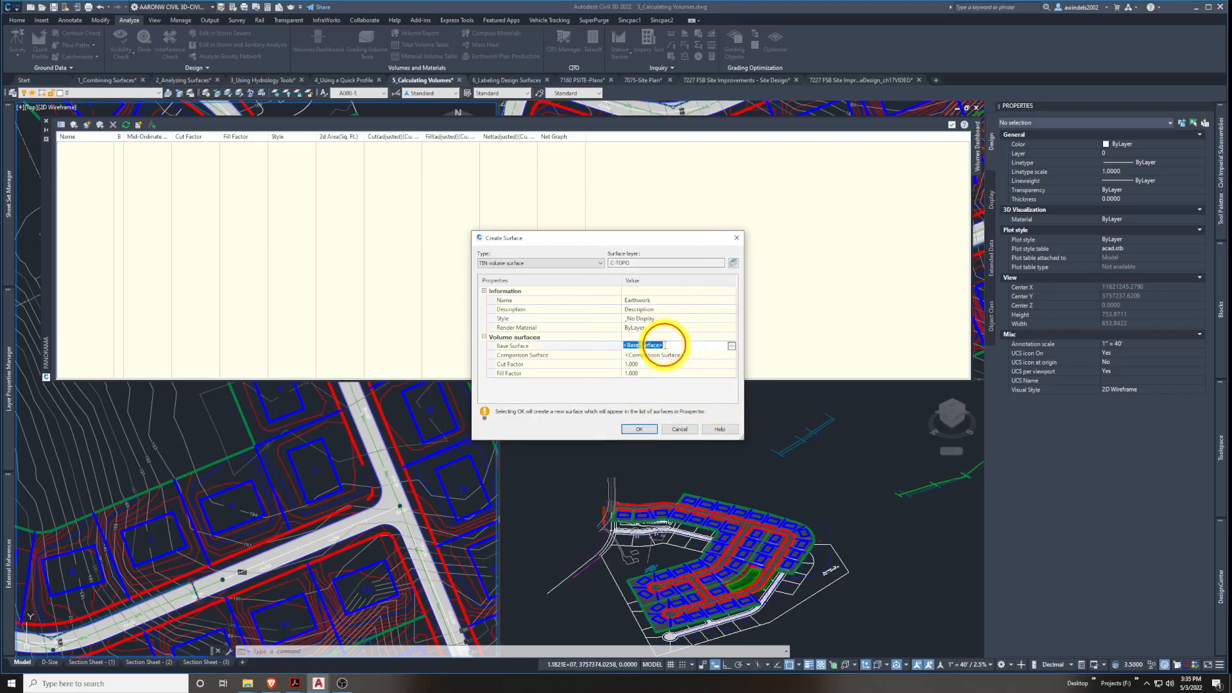
click(731, 348)
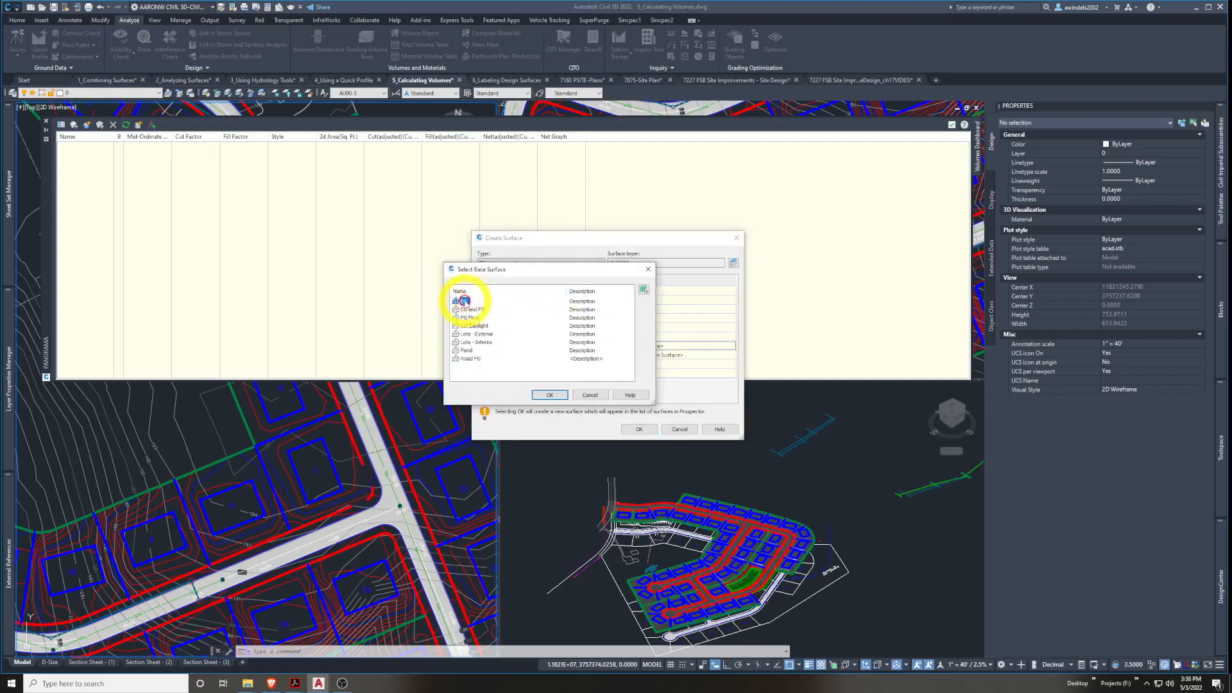
double_click(465, 301)
Set FG Final as the comparison surface and create the Earthwork volume surface
click(638, 354)
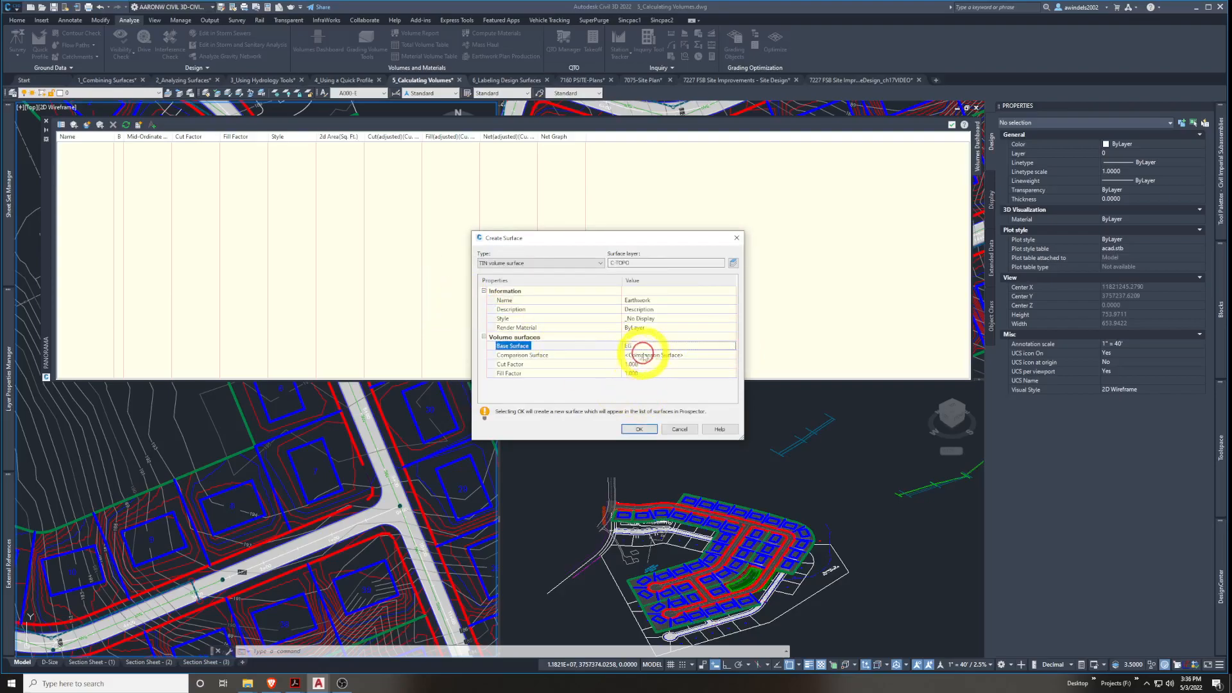
click(732, 355)
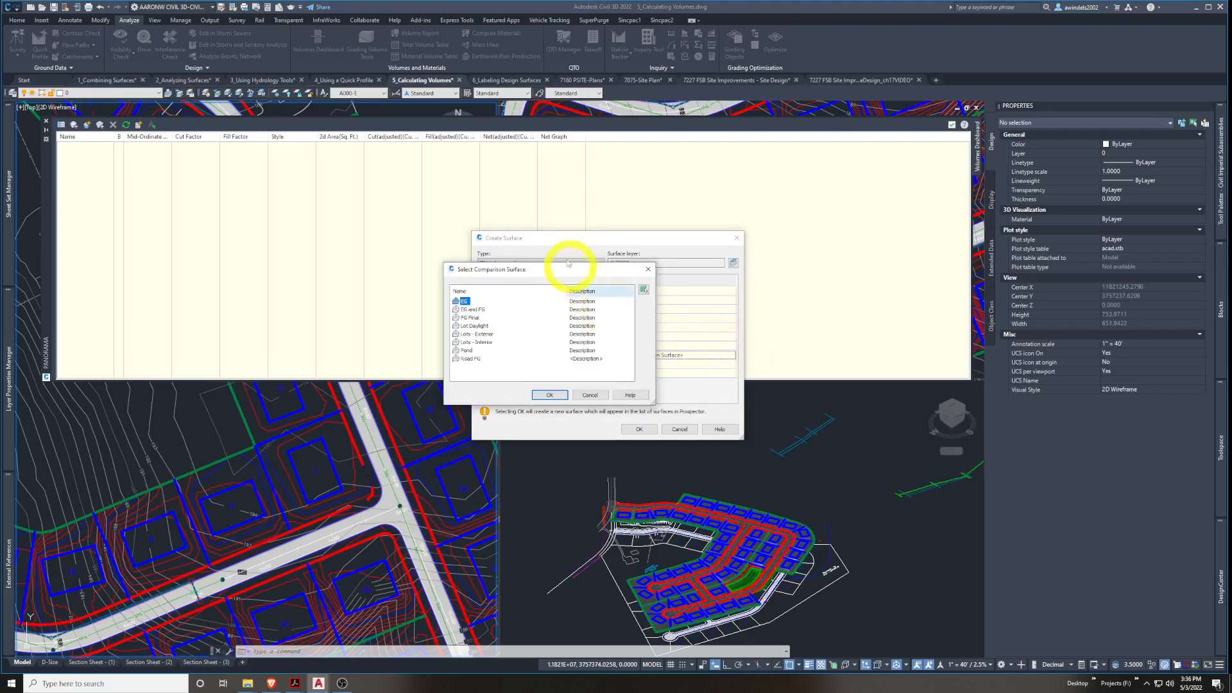
drag(570, 254, 492, 264)
click(400, 312)
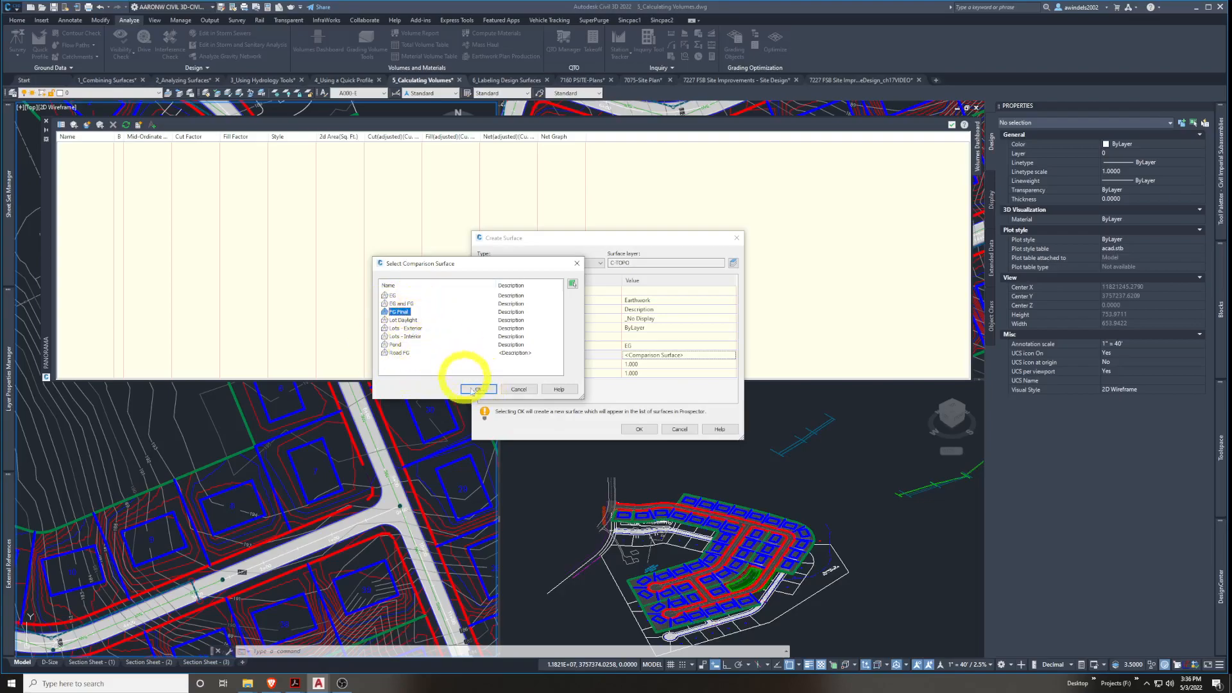
click(478, 389)
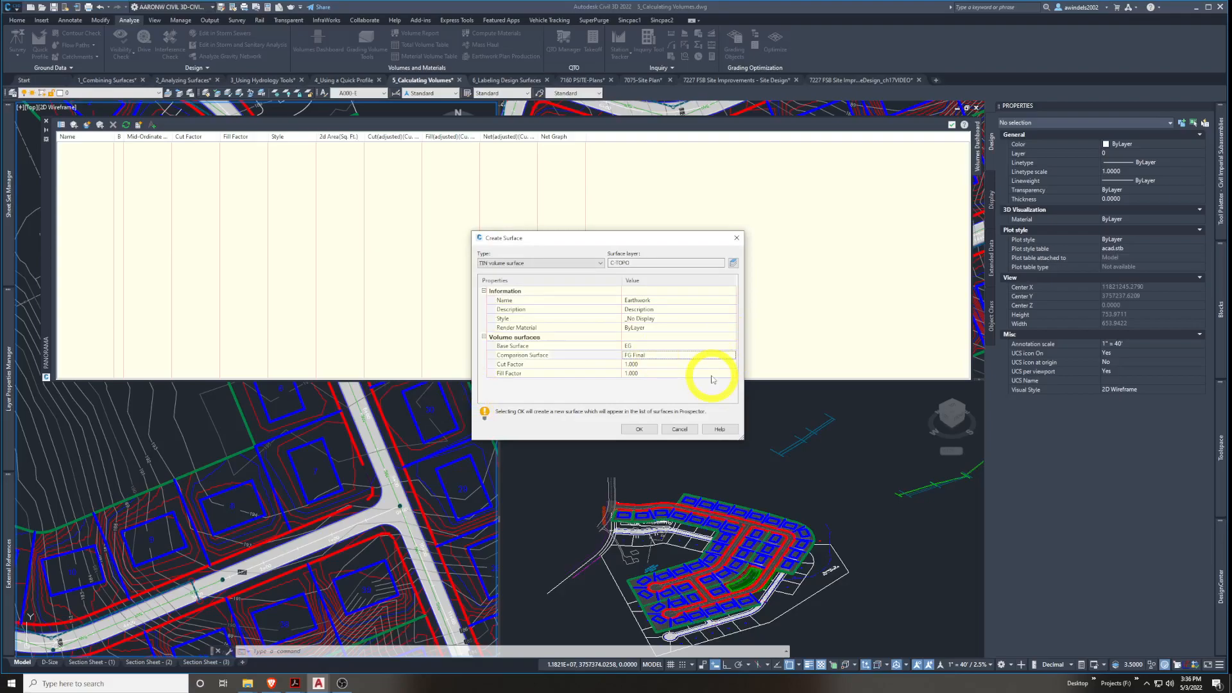
click(650, 428)
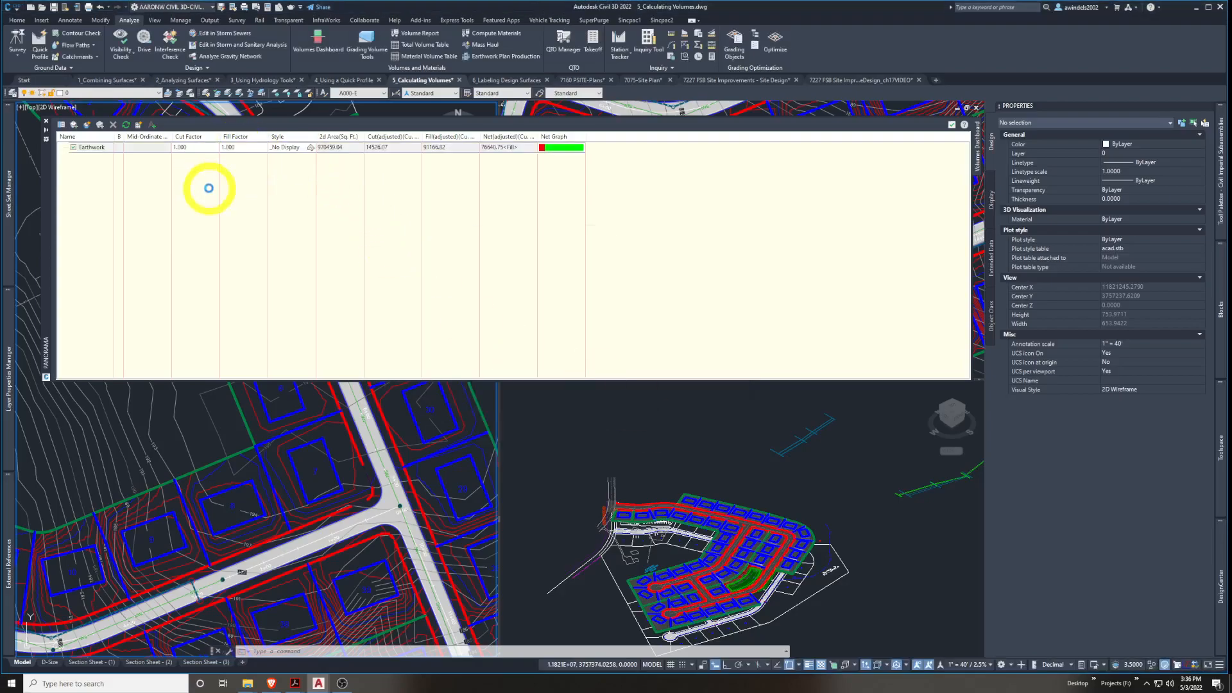
Widen the adjusted net volume column in the dashboard and examine the Earthwork net volume and net graph
click(560, 152)
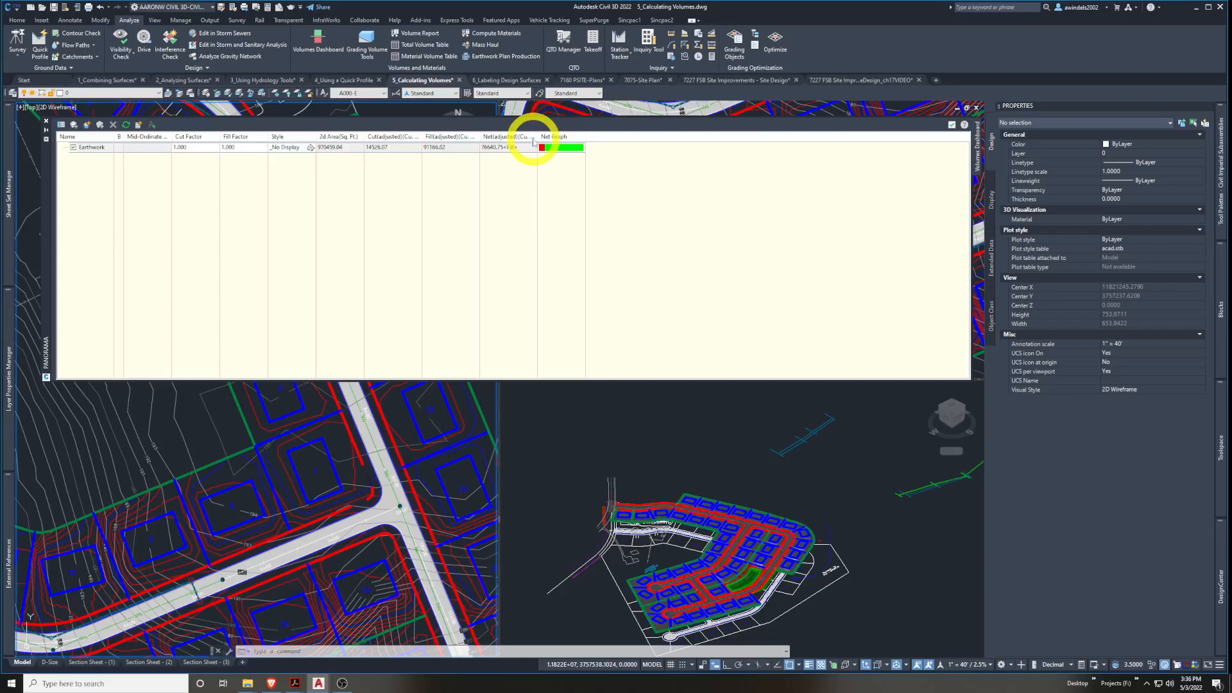
drag(537, 137, 560, 138)
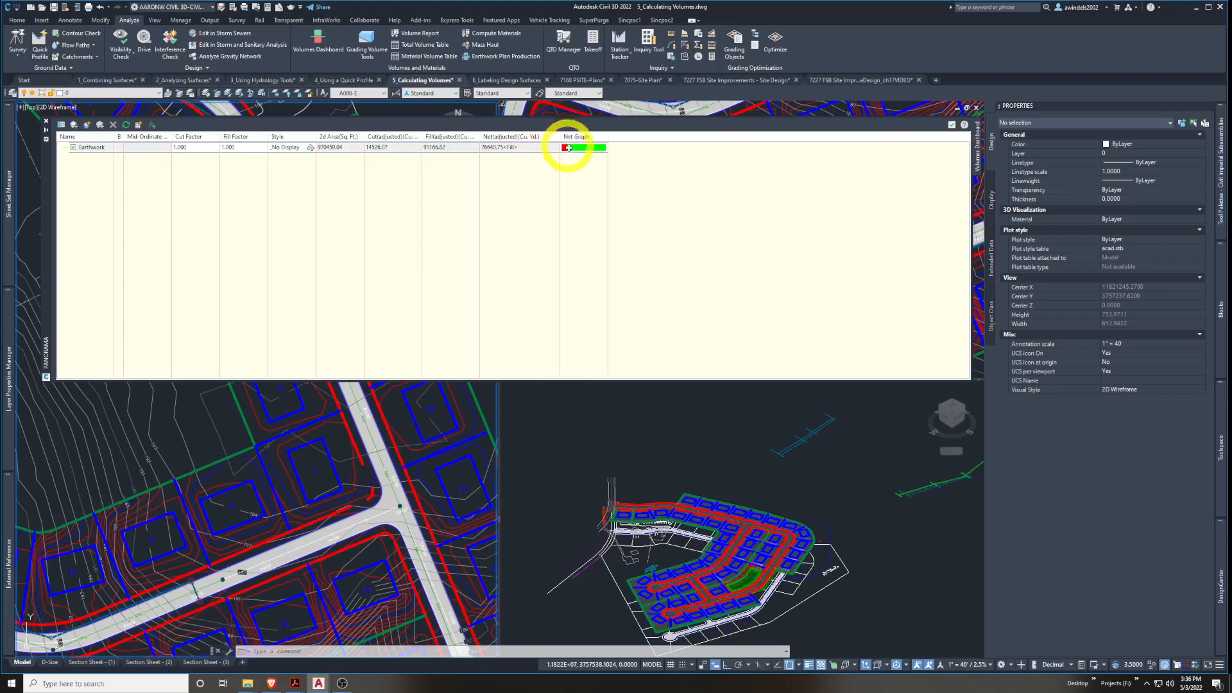
click(514, 152)
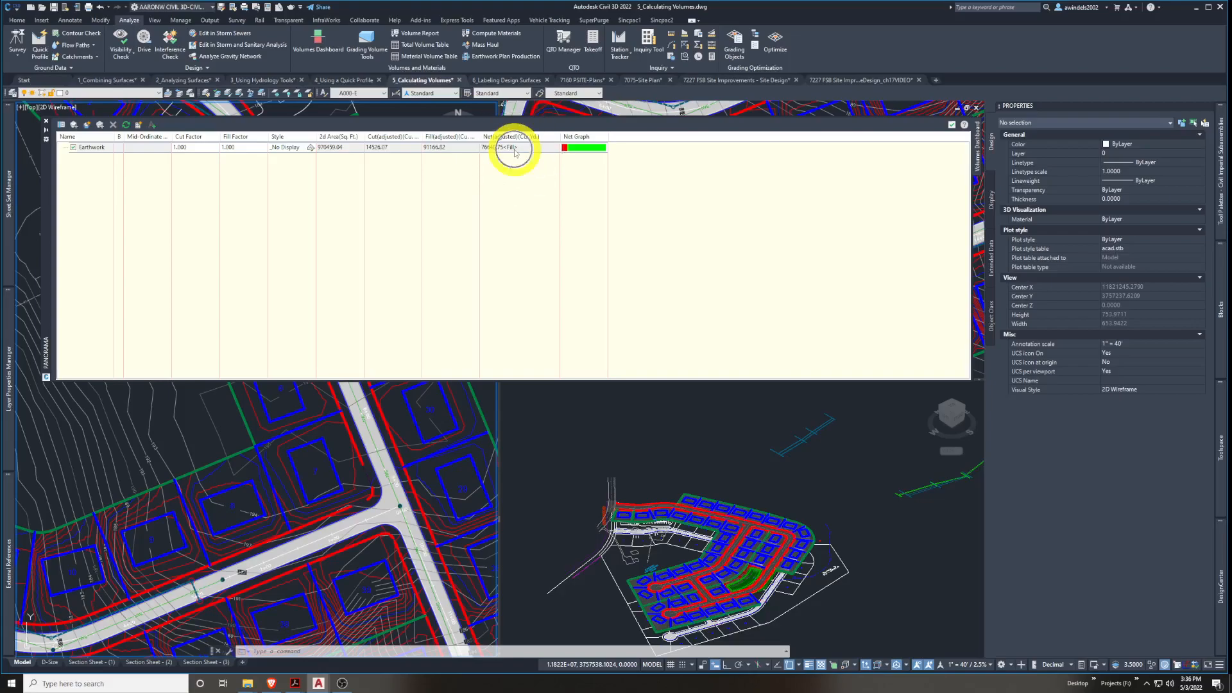
Switch to the 6172.06 Missoula Republic volumes PDF in Acrobat, examine its elevation difference analysis and cut/fill summary, and return to Civil 3D
click(294, 684)
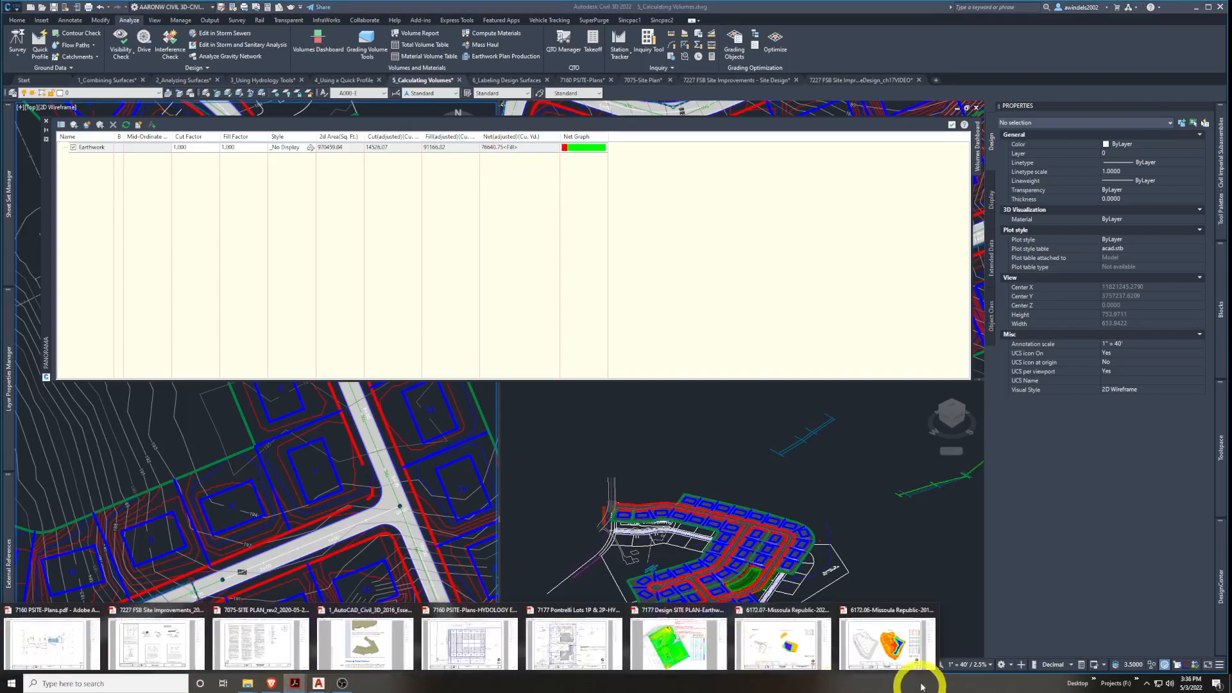
click(899, 648)
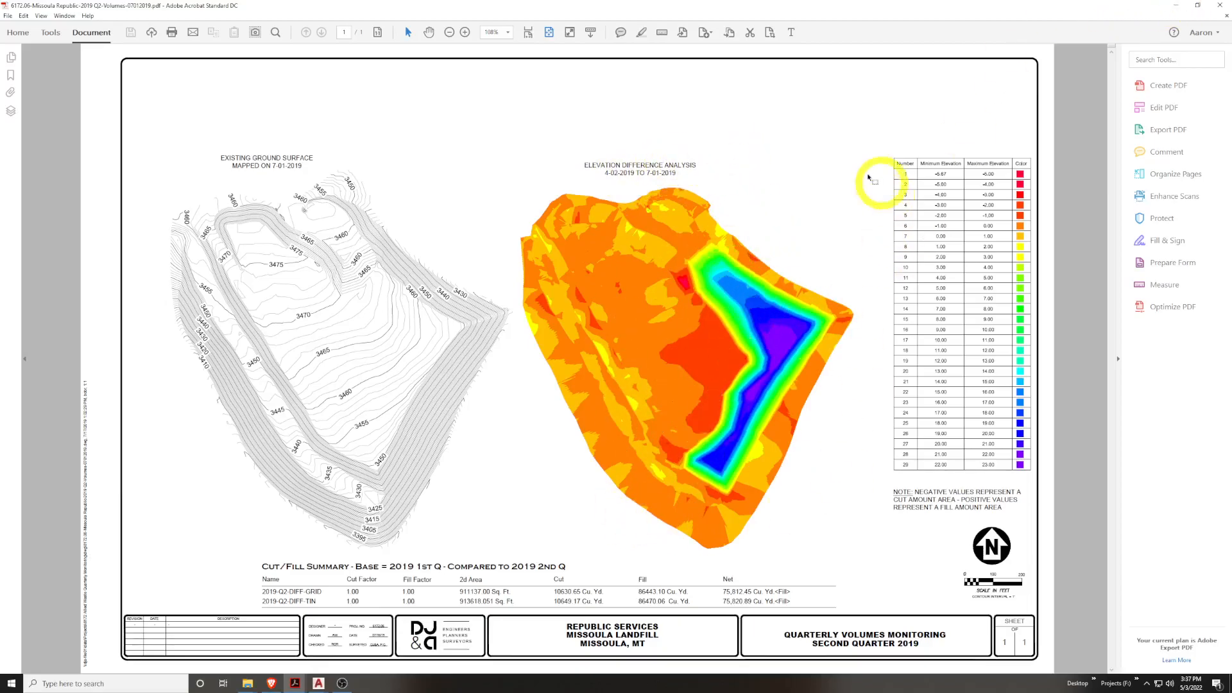
click(1176, 5)
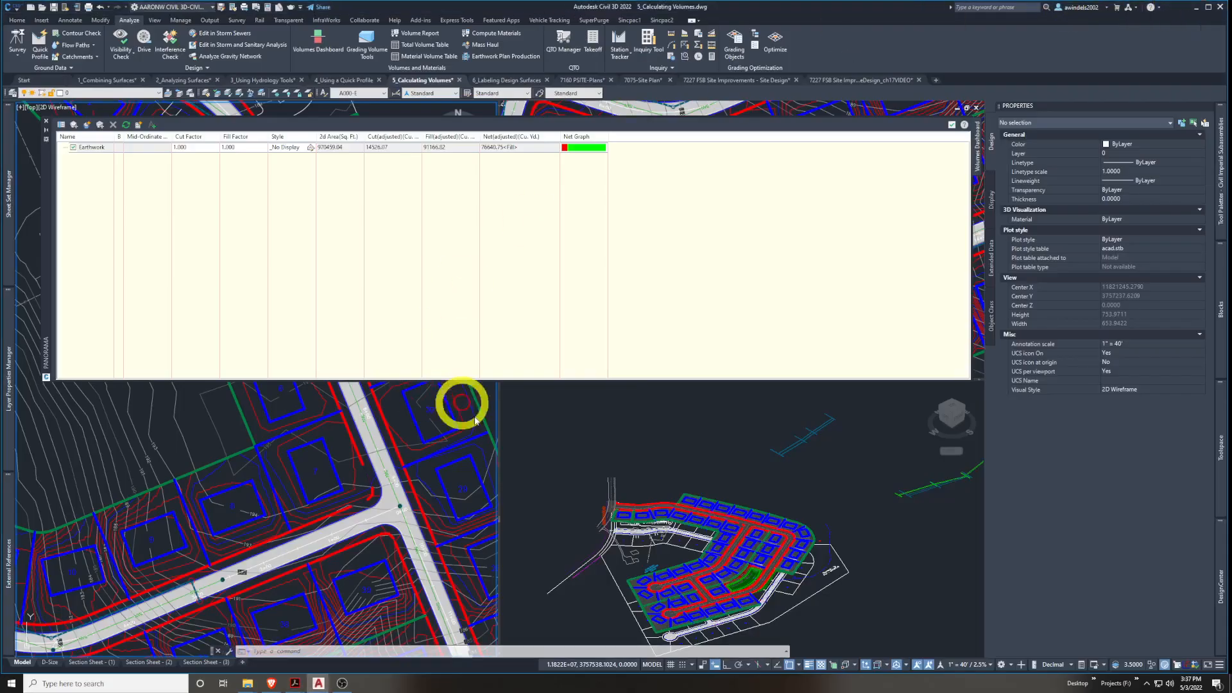
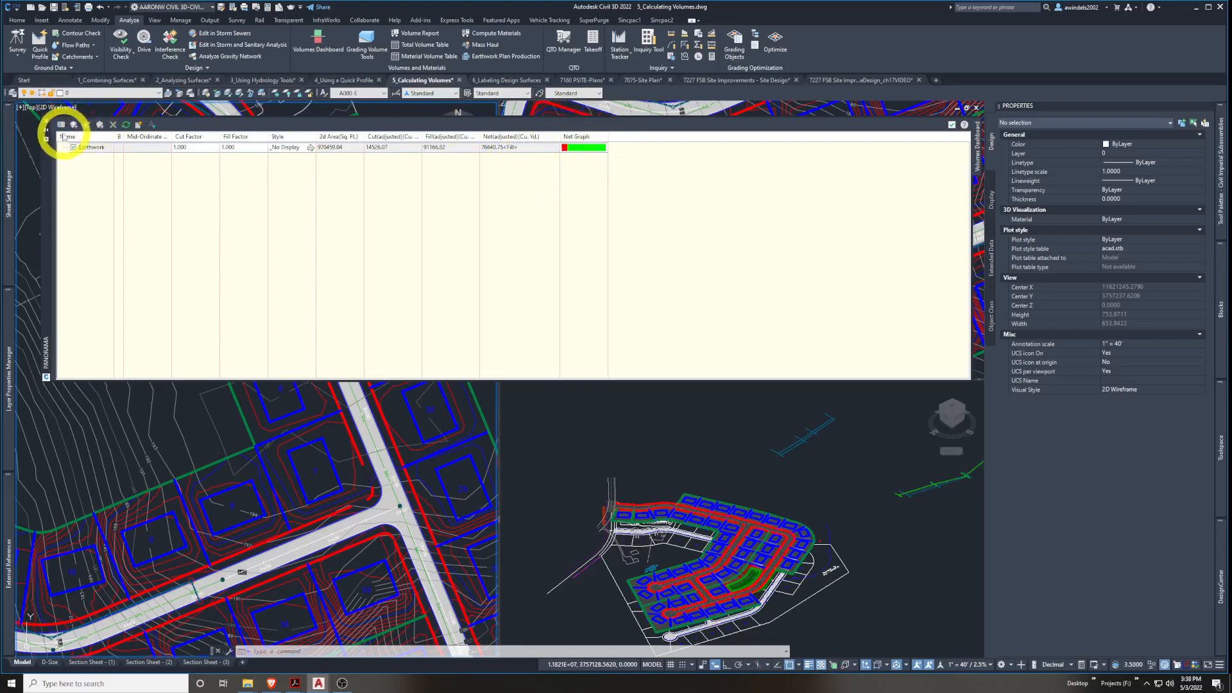
Collapse the Volumes Dashboard and compare its Earthwork net graph with the lots, roads and pond across the site plan
click(46, 130)
scroll(371, 413, down, 6)
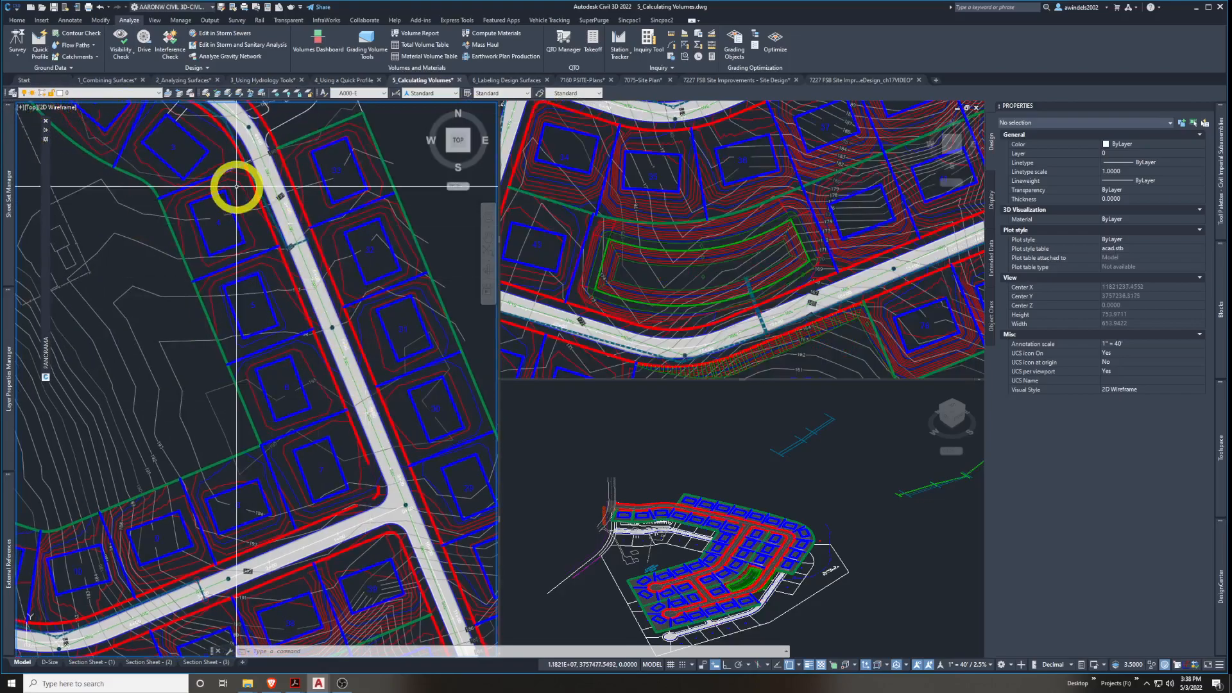
mouse_move(385, 454)
middle_down()
mouse_move(399, 435)
mouse_move(388, 413)
middle_up()
scroll(385, 417, up, 3)
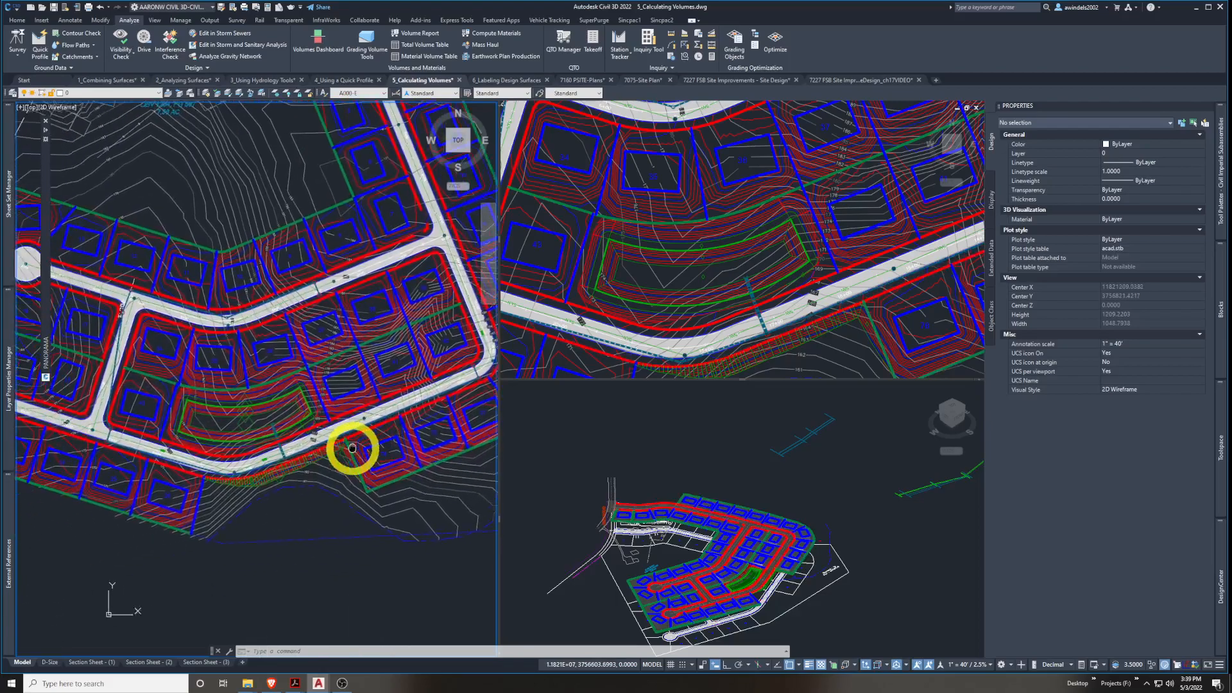
click(46, 131)
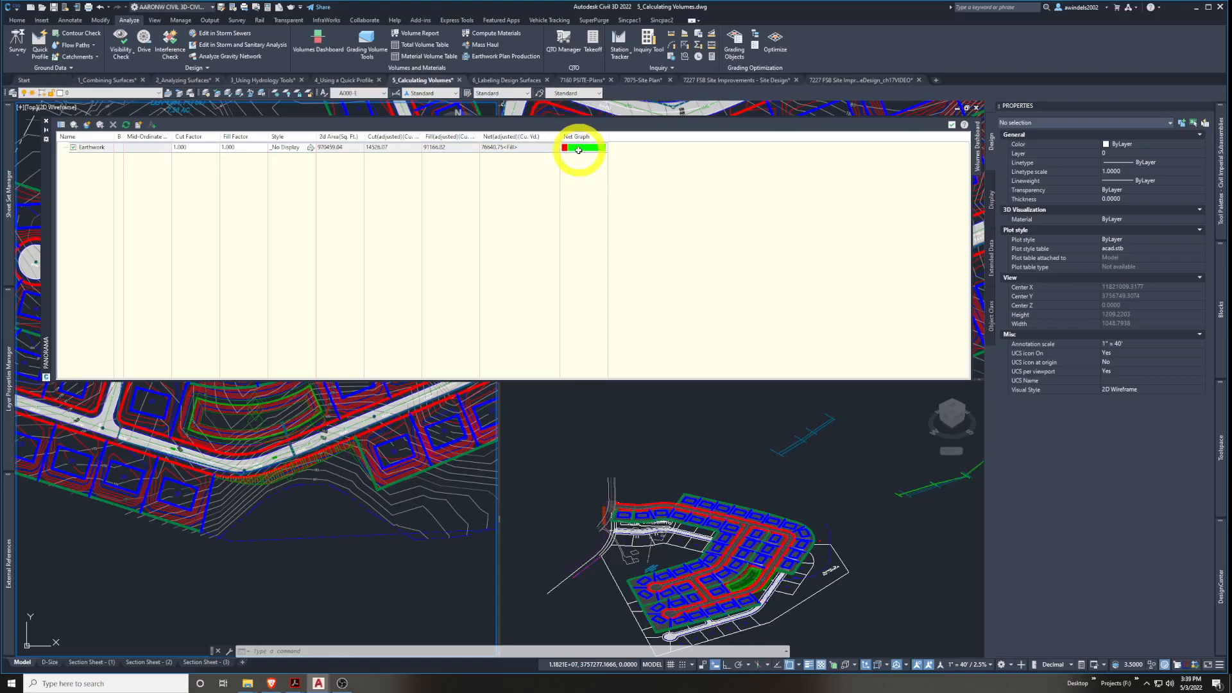
click(47, 133)
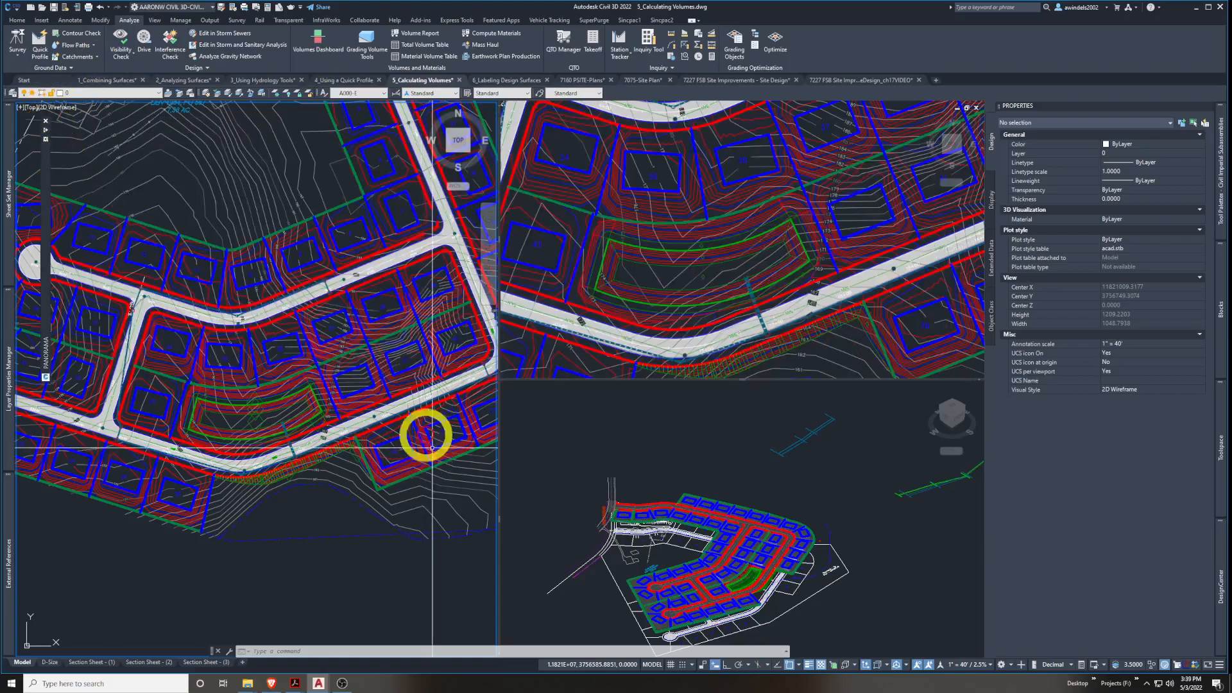
scroll(325, 361, down, 2)
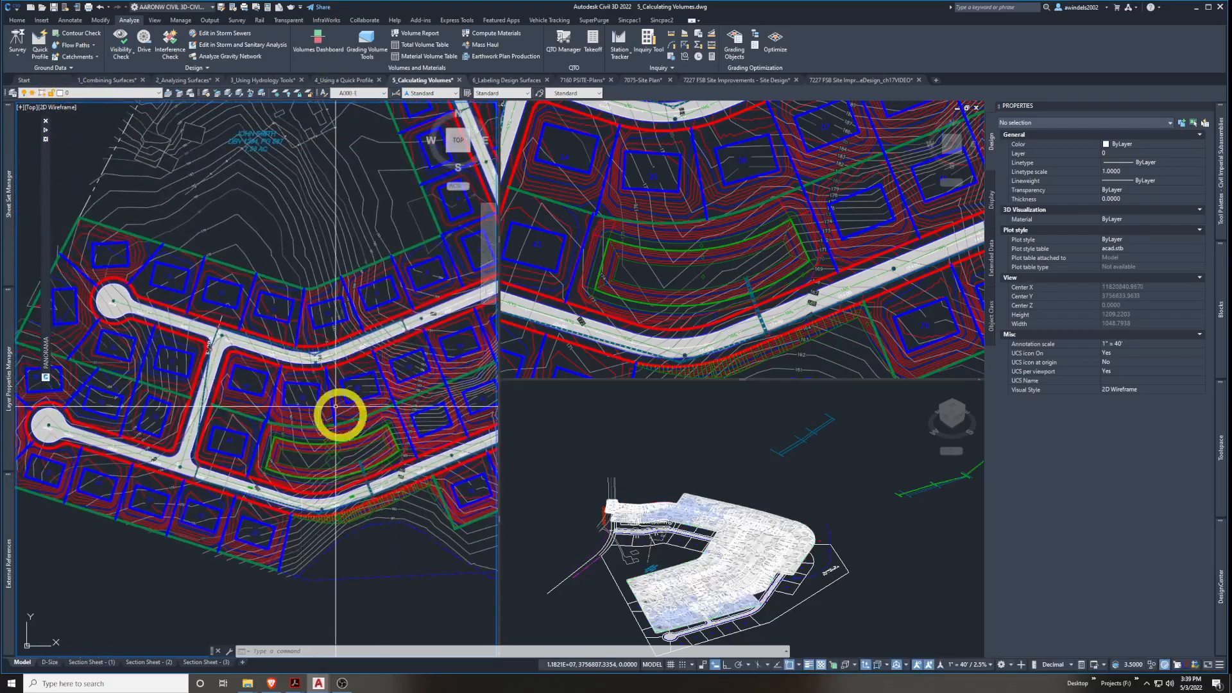
Add a bounded volume to the Earthwork surface using the first lot nearest Emerson Road, and expand Earthwork to list it
scroll(289, 412, up, 2)
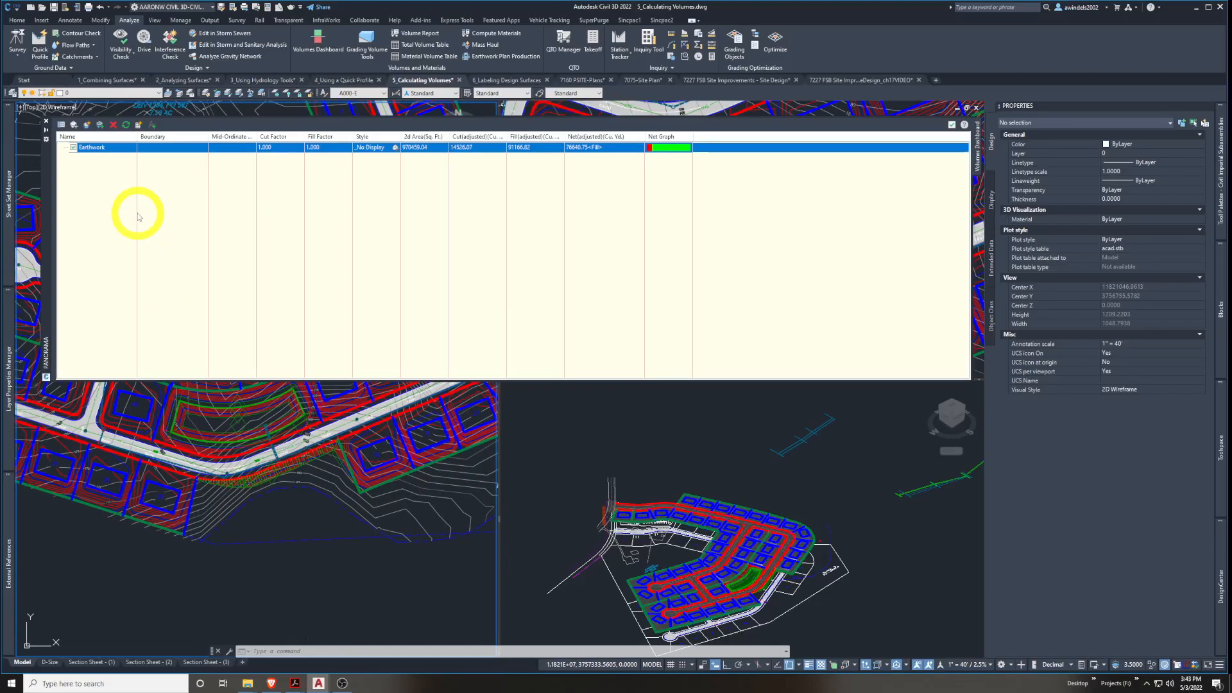
click(119, 152)
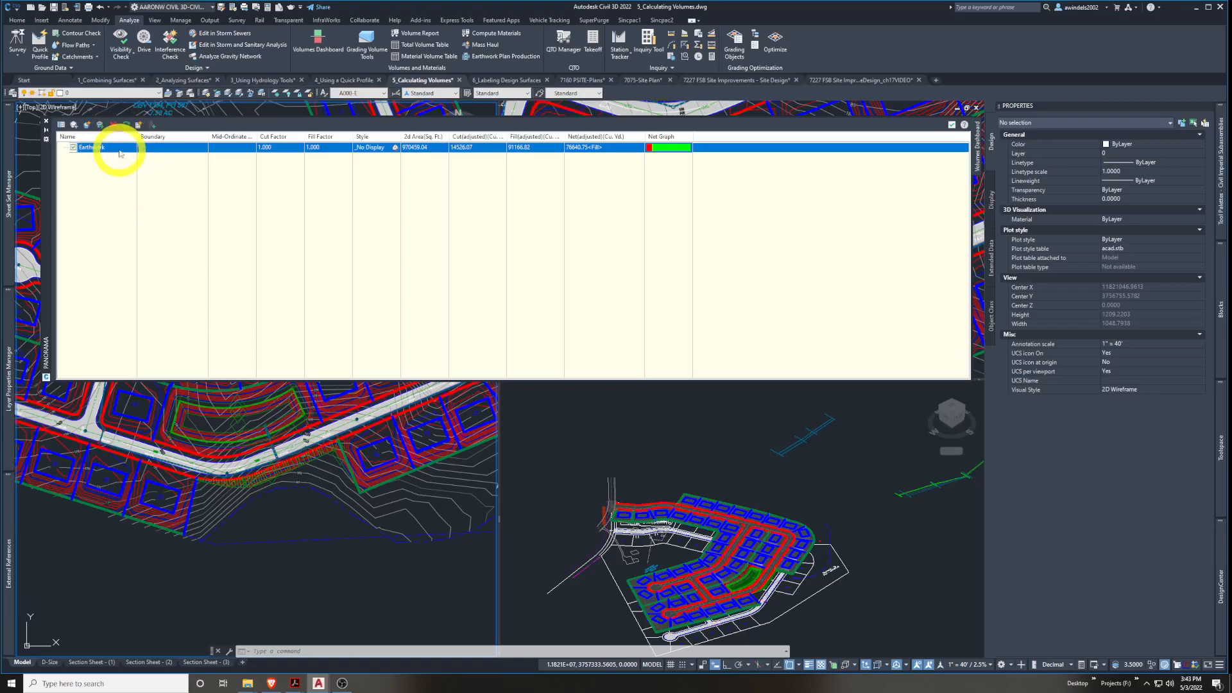
click(100, 125)
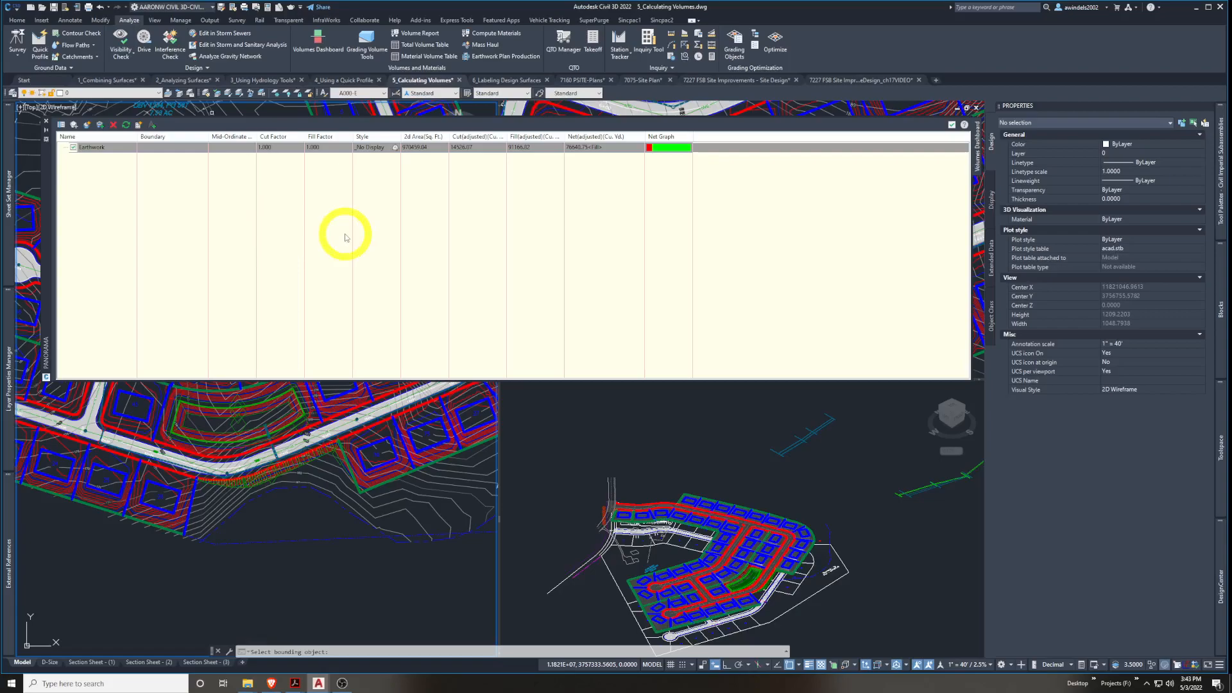
scroll(346, 236, down, 2)
scroll(349, 222, up, 2)
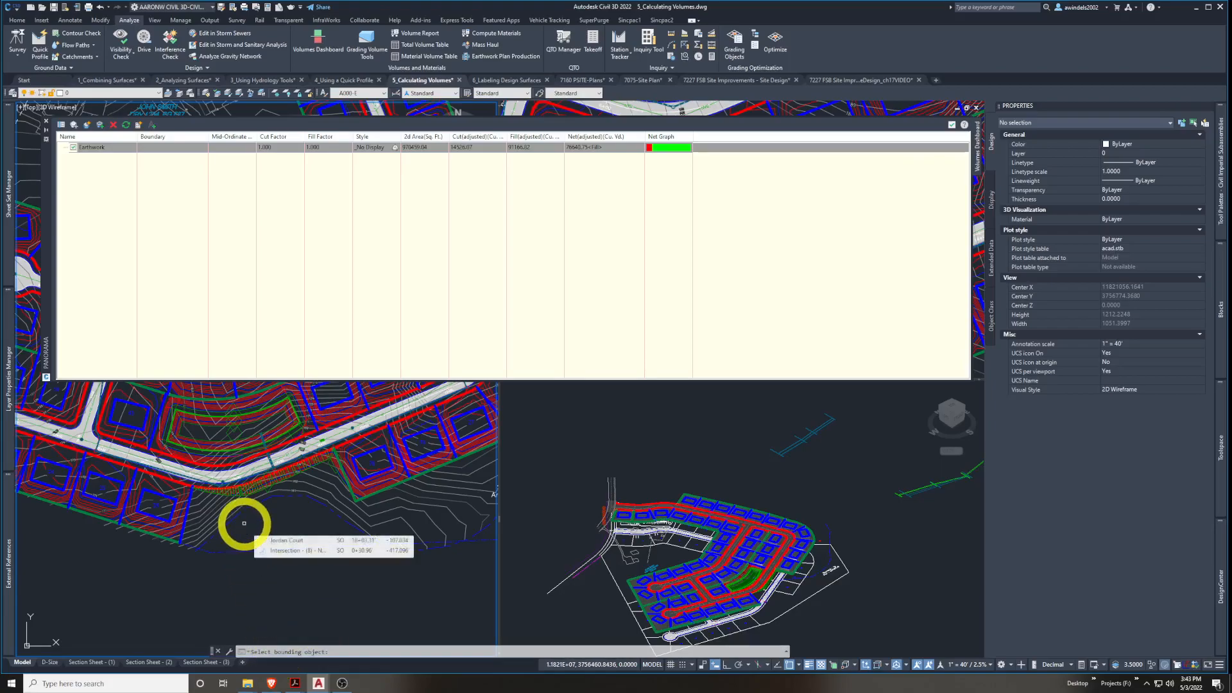
scroll(244, 523, down, 5)
scroll(275, 459, up, 7)
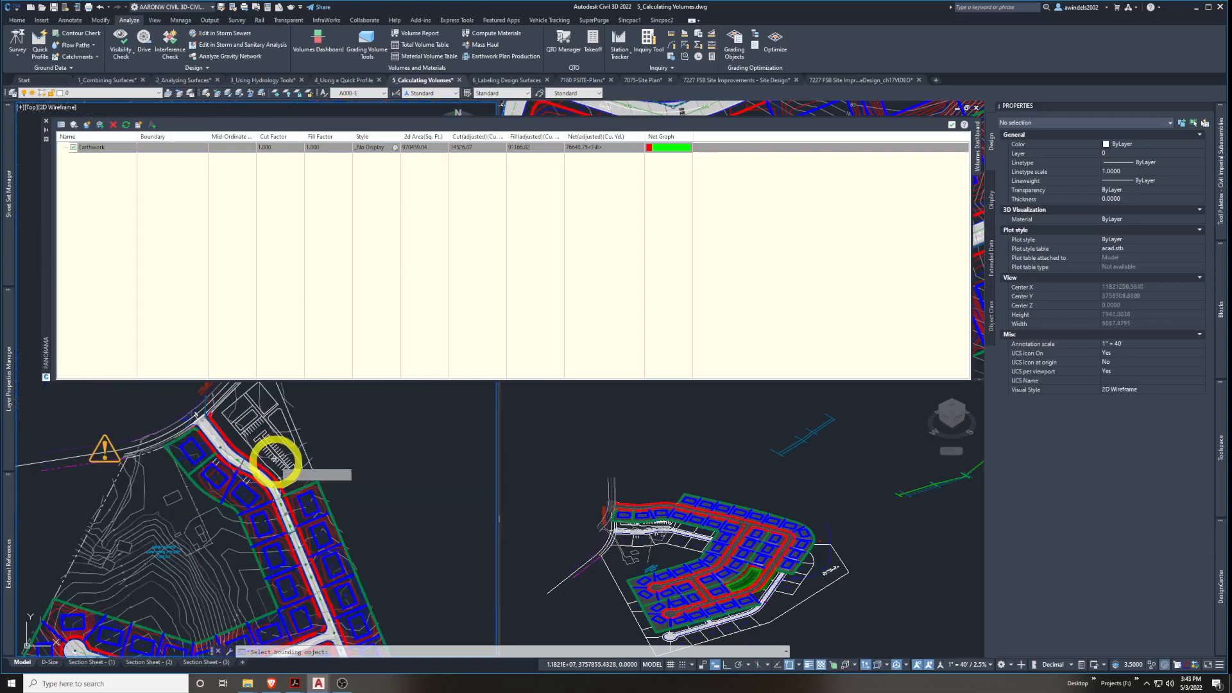
middle_drag(283, 523, 377, 570)
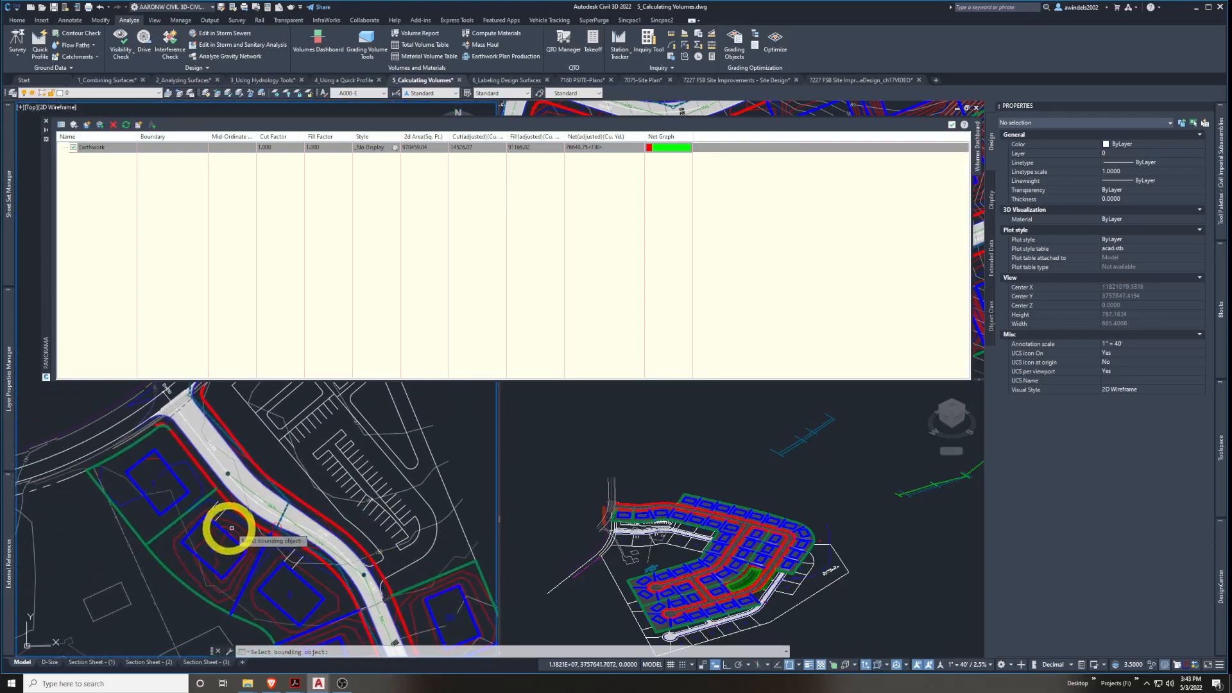
click(153, 483)
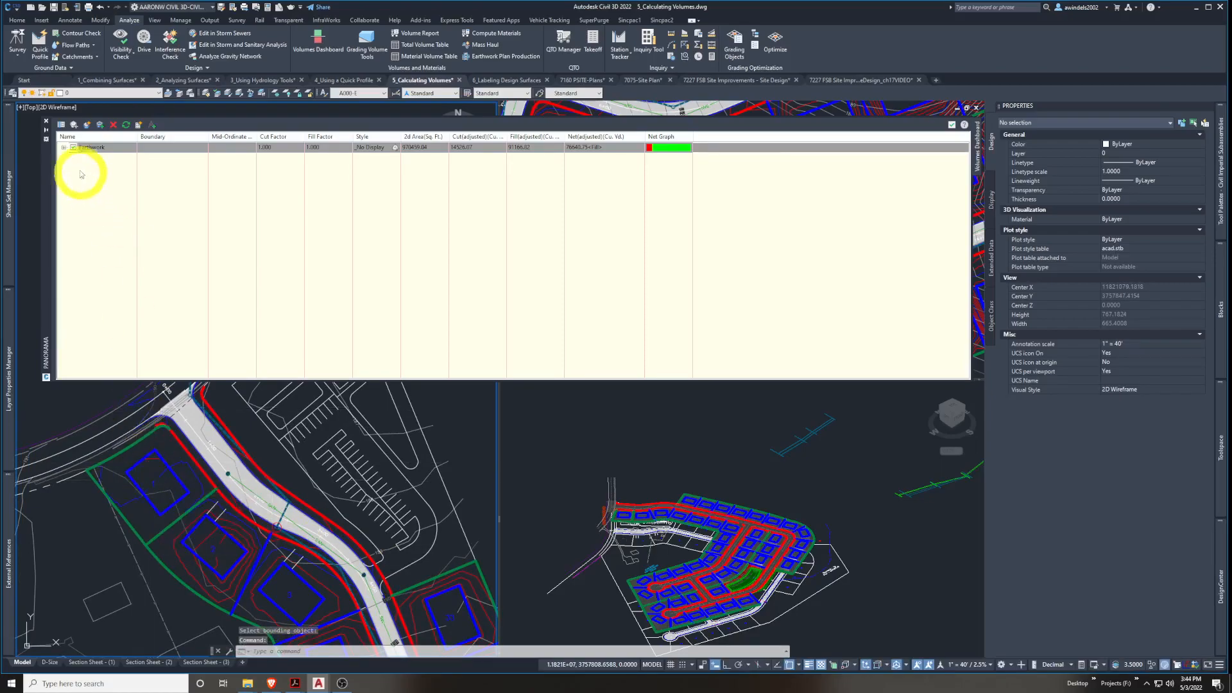
click(64, 148)
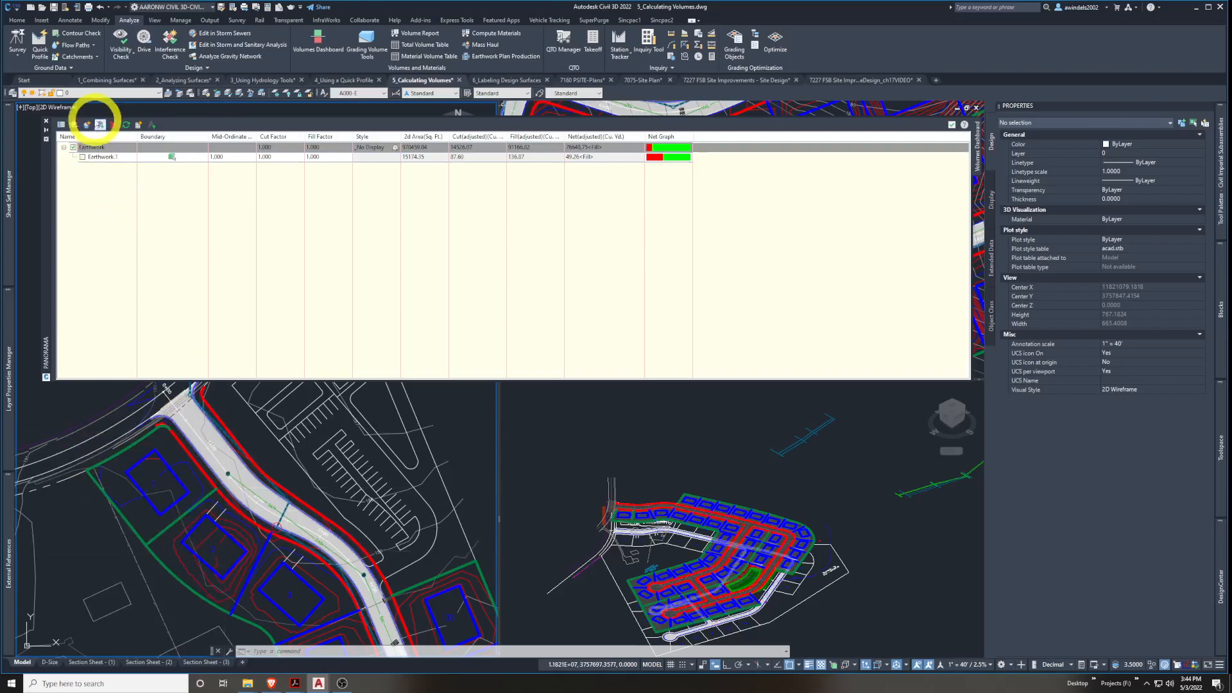
Add a bounded volume for the second lot along the road and compare its net volume with the first lot's
click(100, 125)
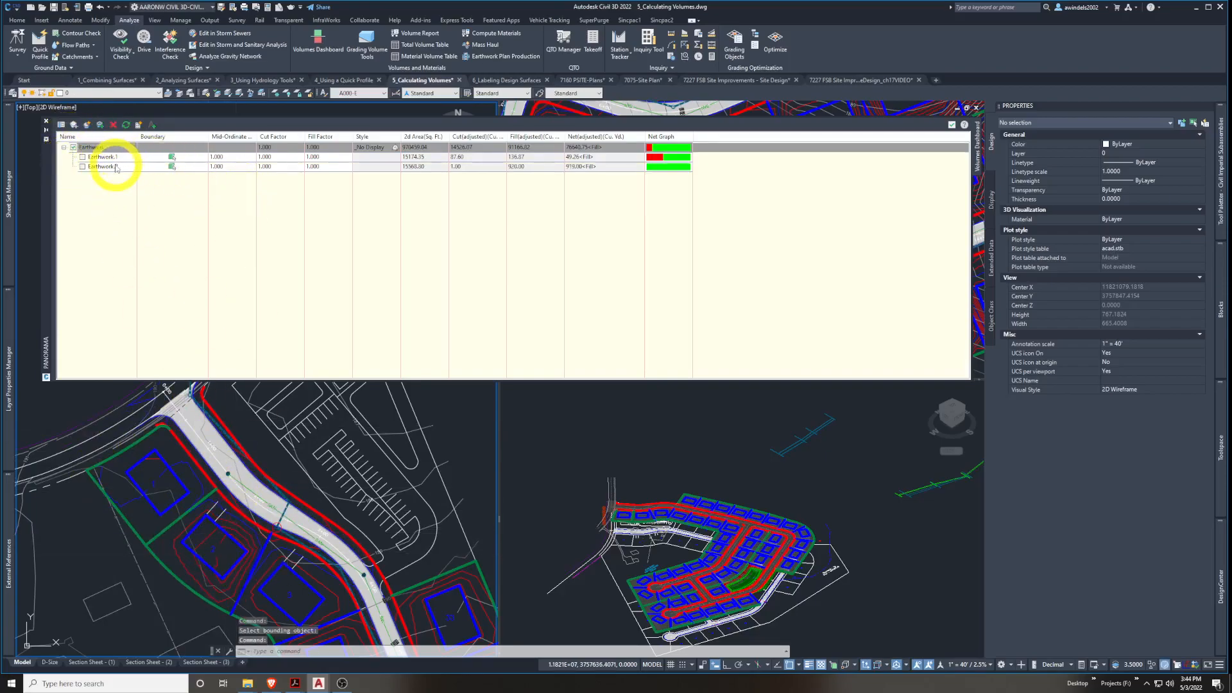
click(119, 167)
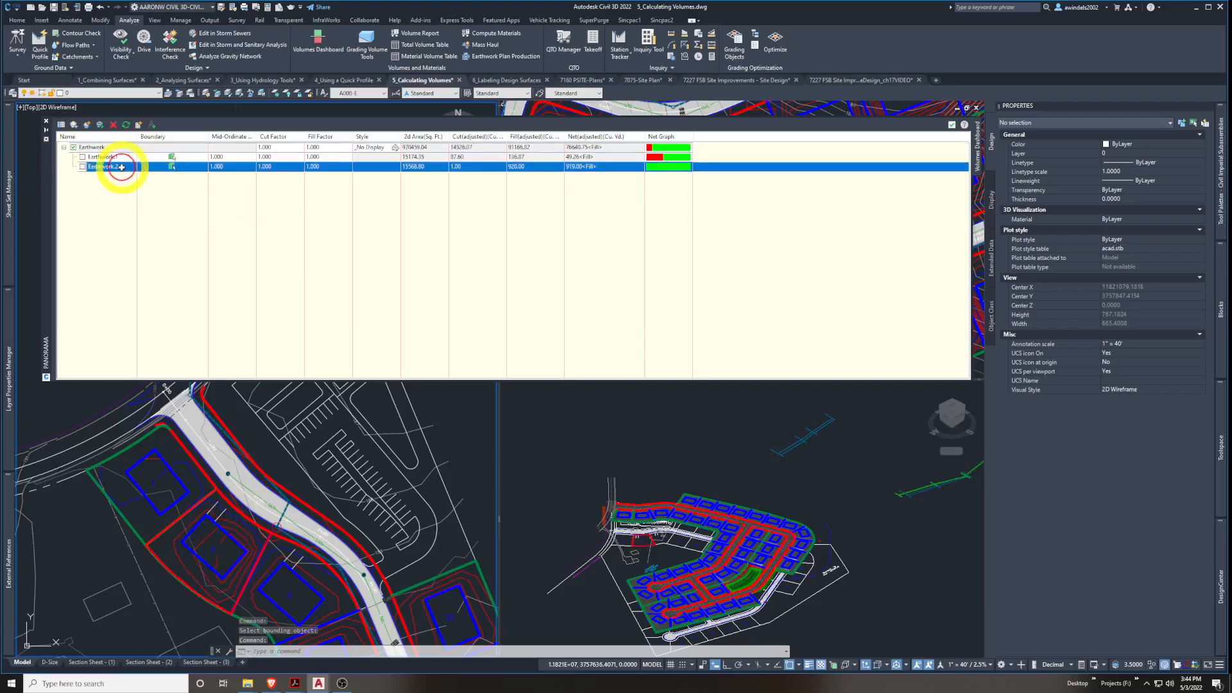
click(110, 156)
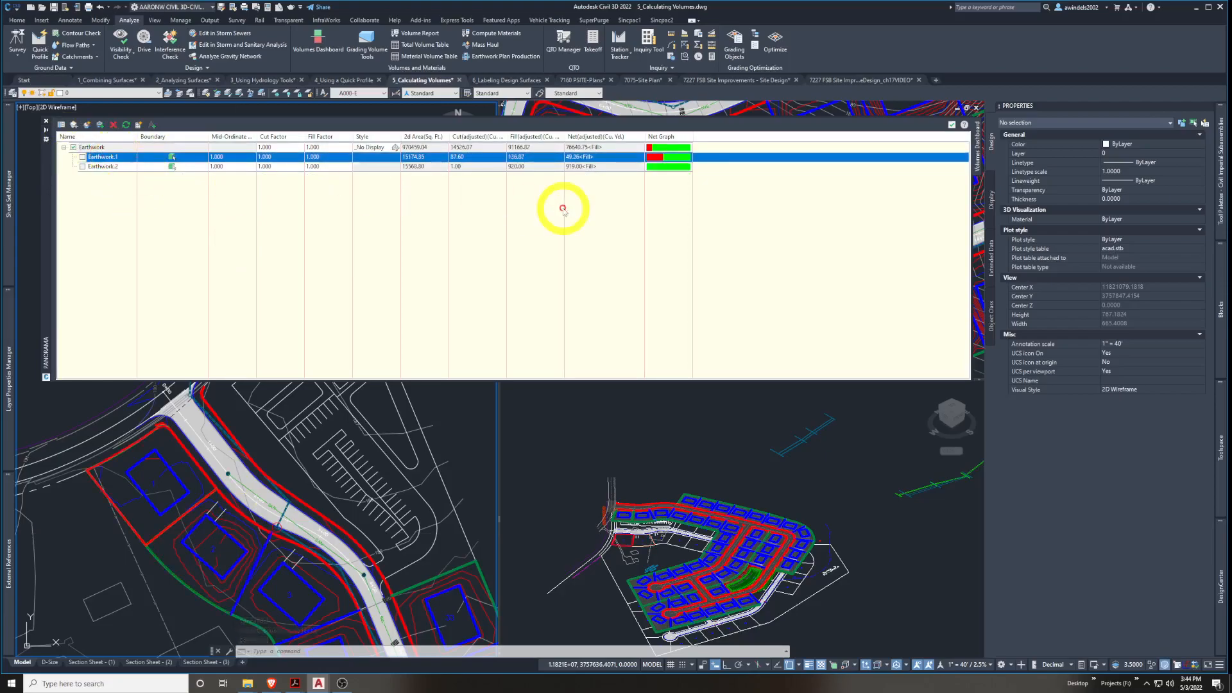
click(217, 548)
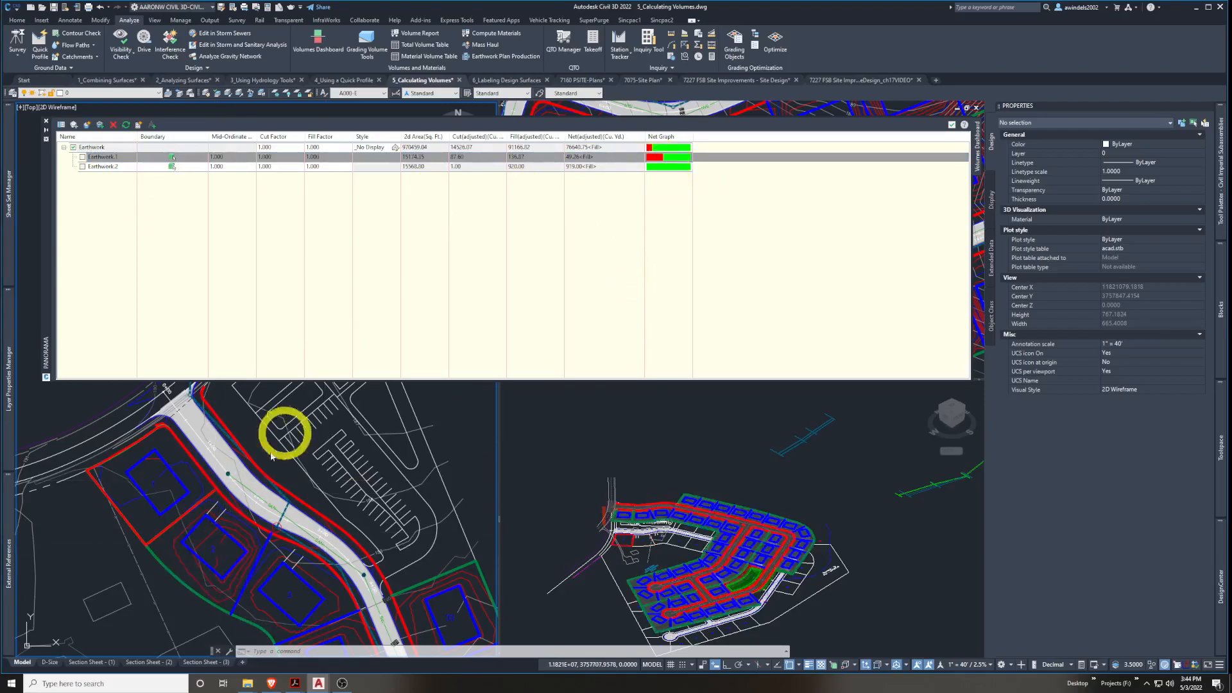
click(655, 162)
click(617, 155)
click(621, 169)
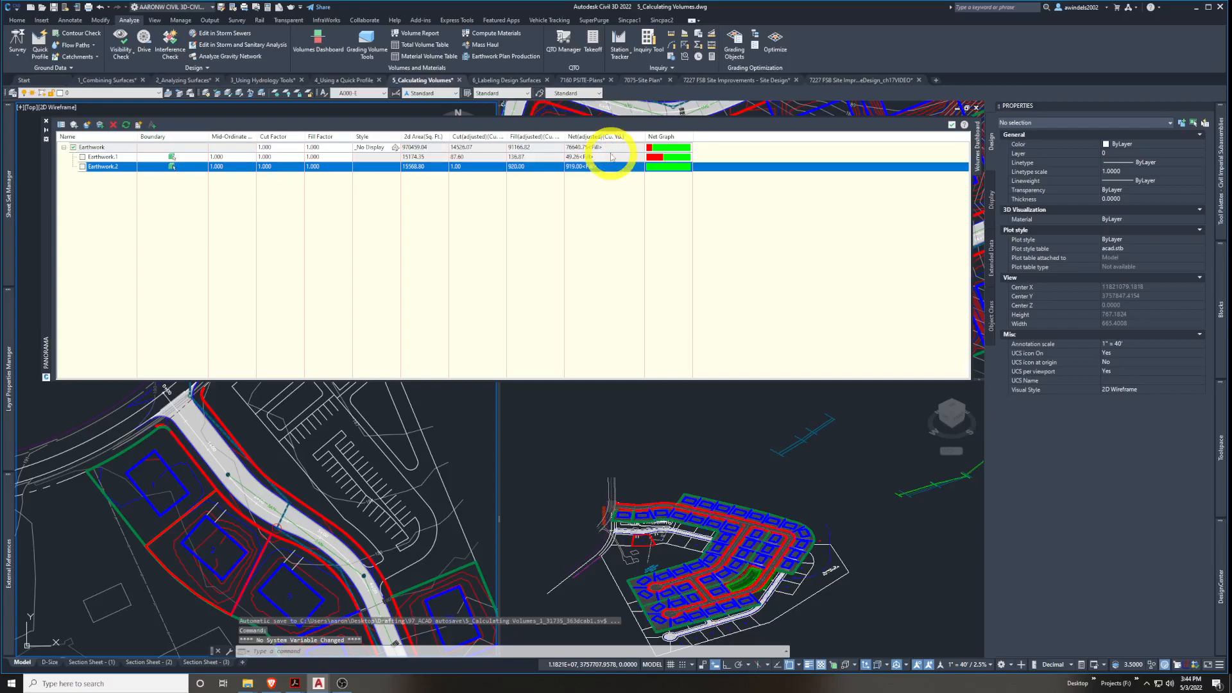
click(611, 157)
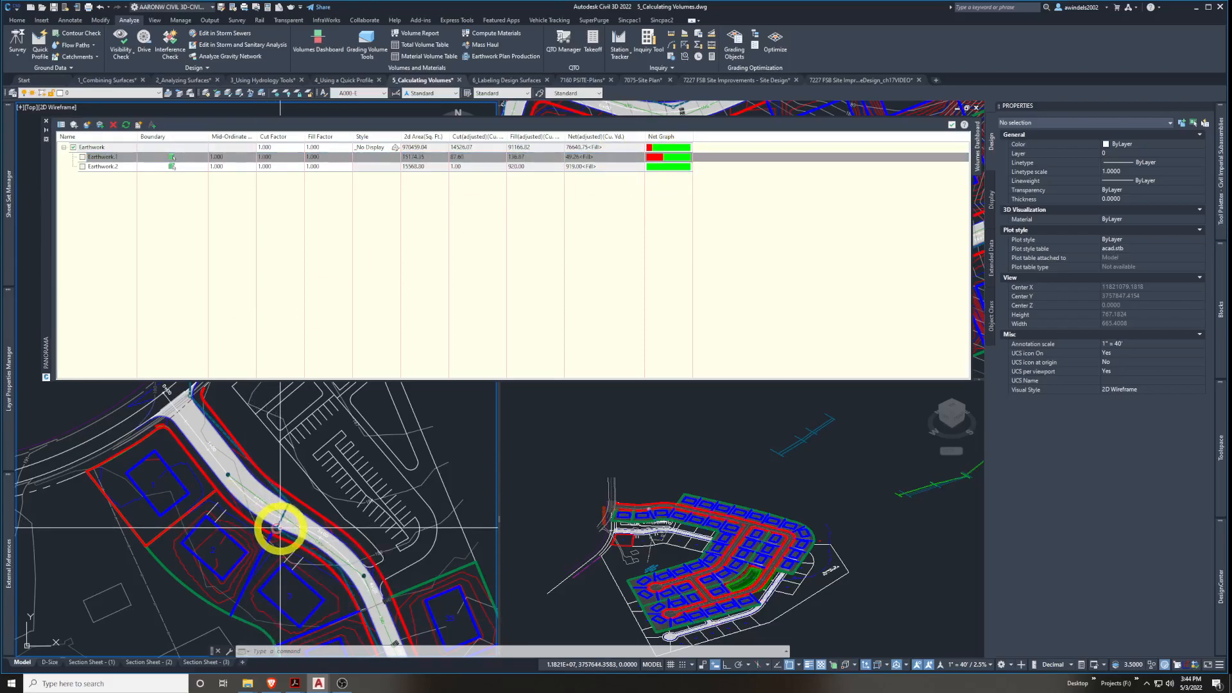
Add a bounded volume to Earthwork for the third lot along the road
mouse_move(280, 528)
middle_down()
mouse_move(260, 528)
mouse_move(254, 507)
middle_up()
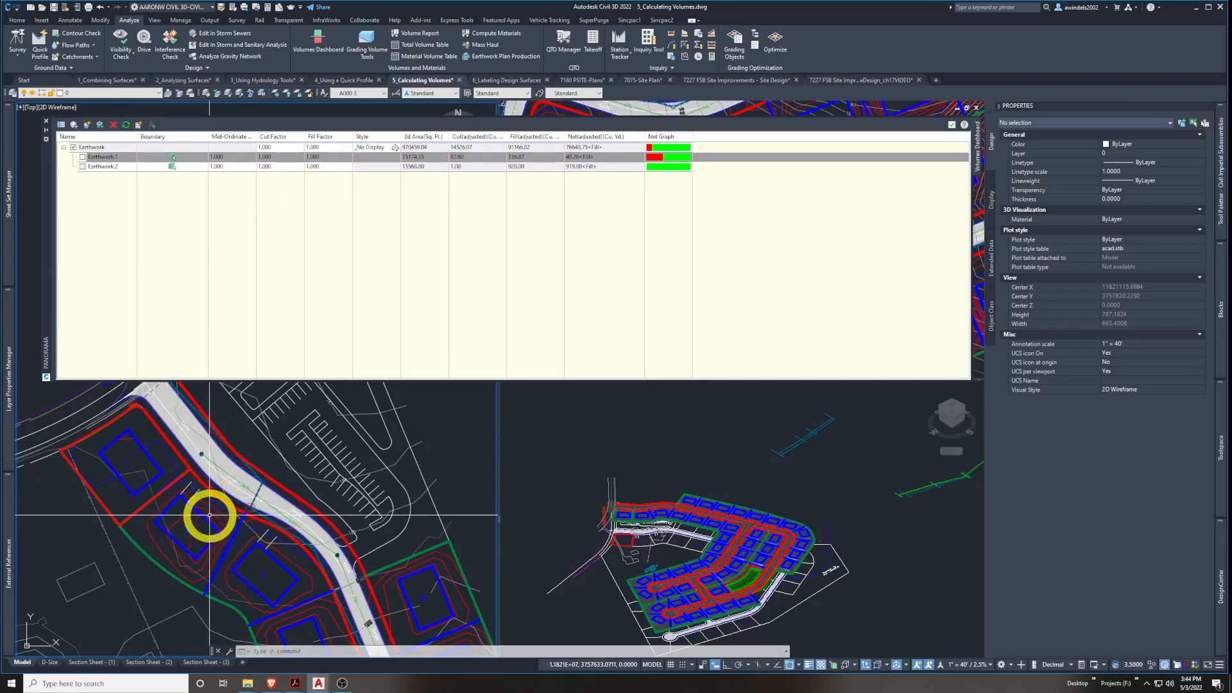
click(100, 125)
click(274, 581)
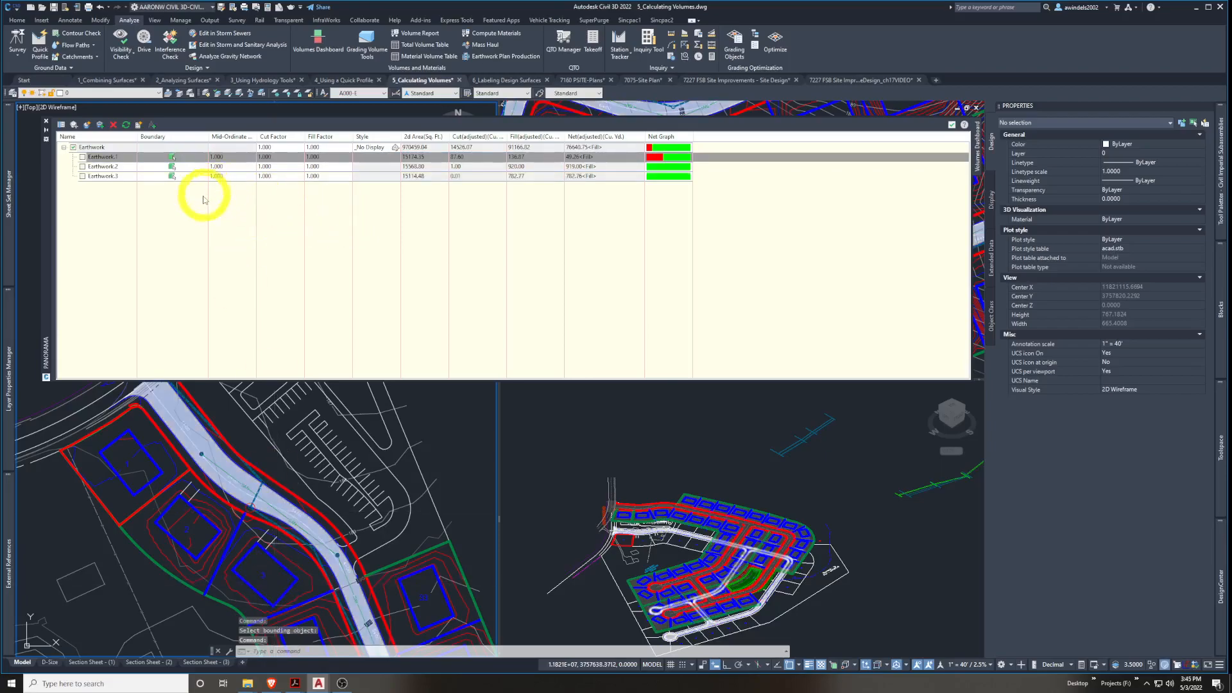
Rename the three bounded volumes under Earthwork as lot 1, lot 2 and lot 3
click(120, 157)
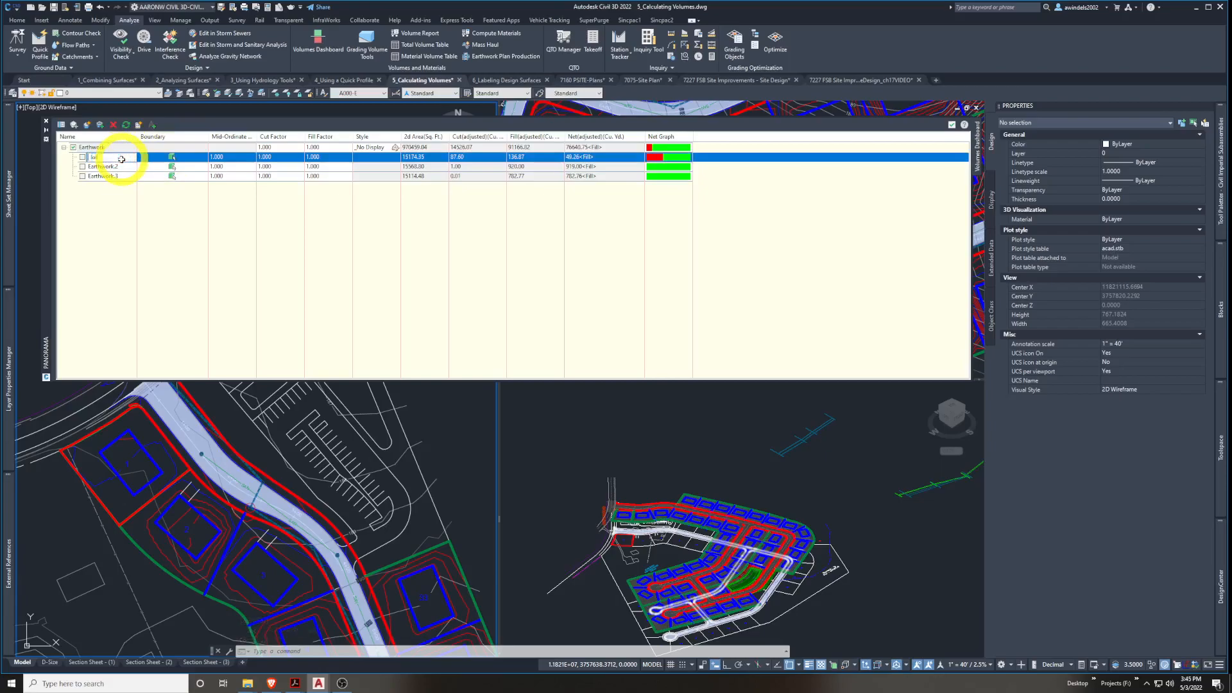
text(lo)
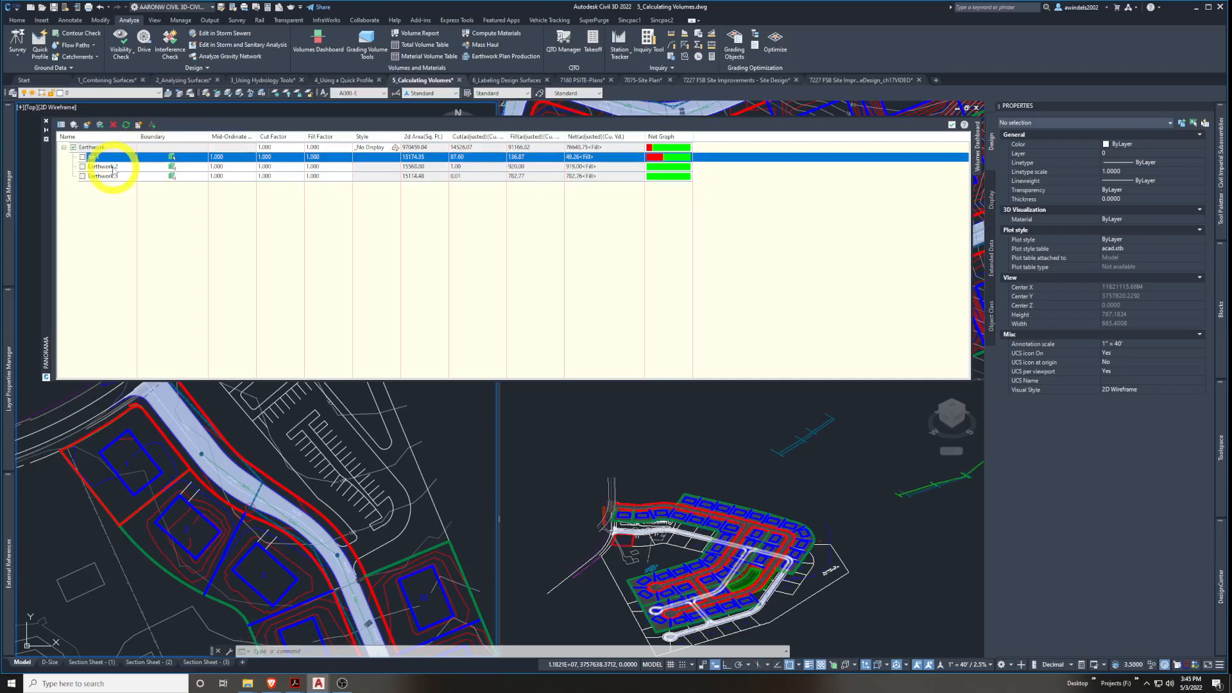
text(t 1)
click(112, 167)
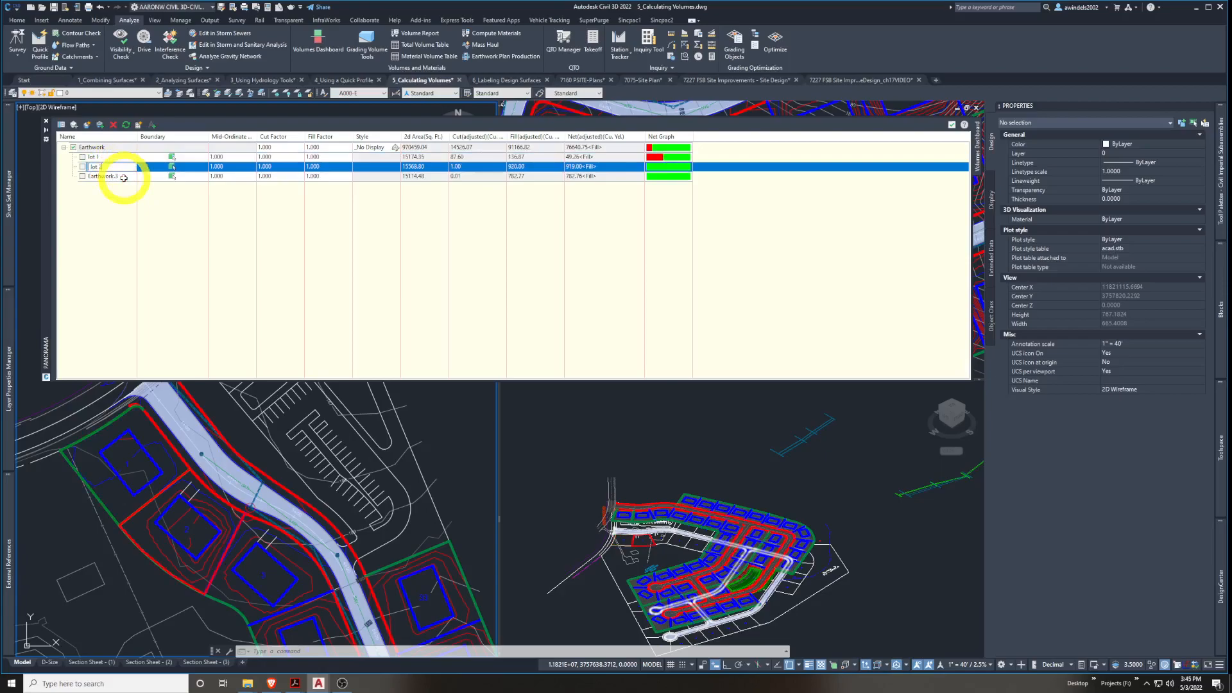
click(121, 176)
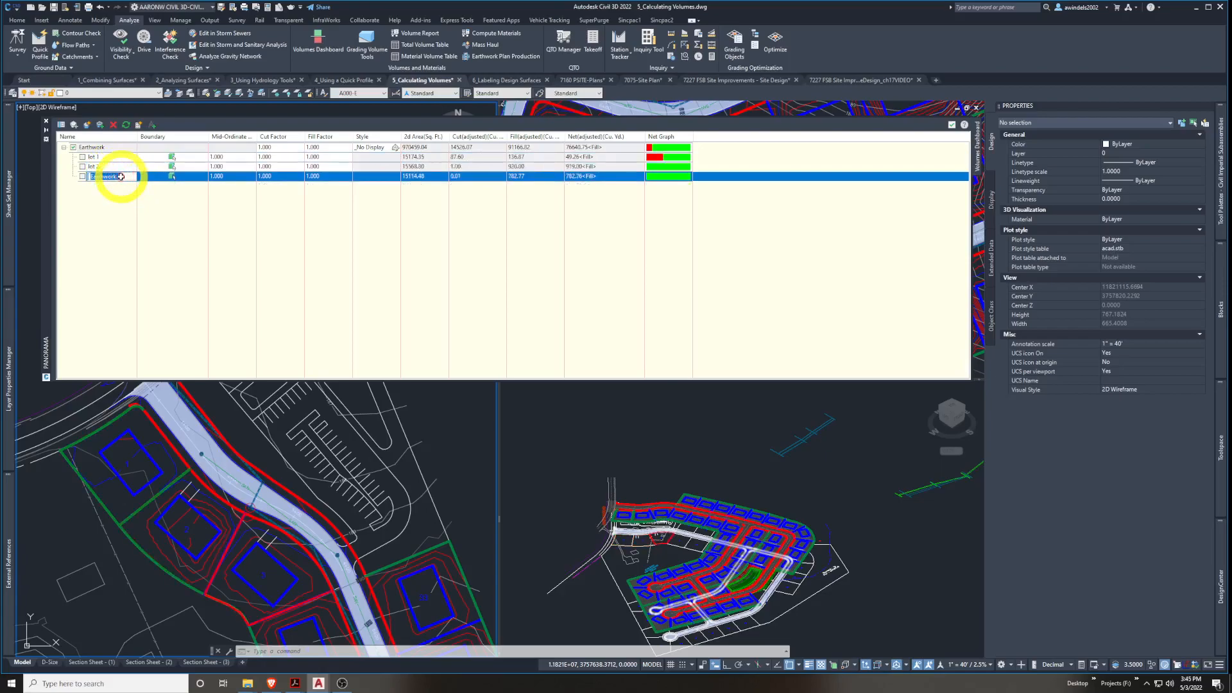
text(lot 3)
key(Return)
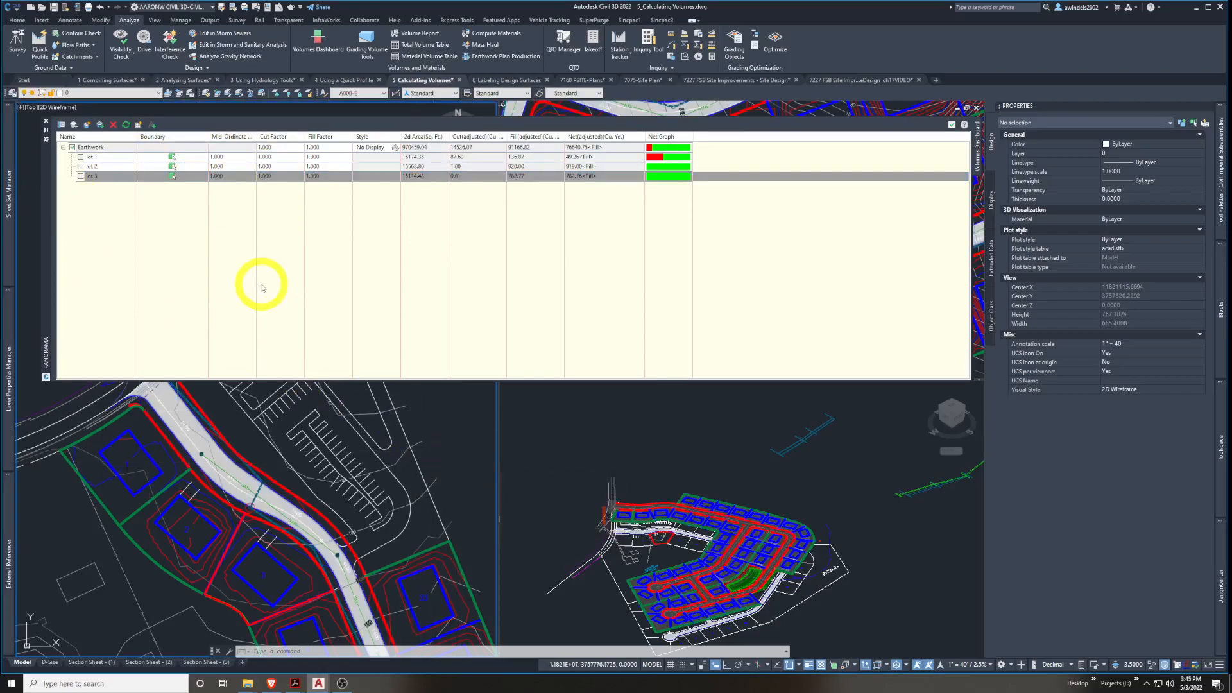
Include lot 1, lot 2 and lot 3 with Earthwork and generate the Cut/Fill Report
click(80, 166)
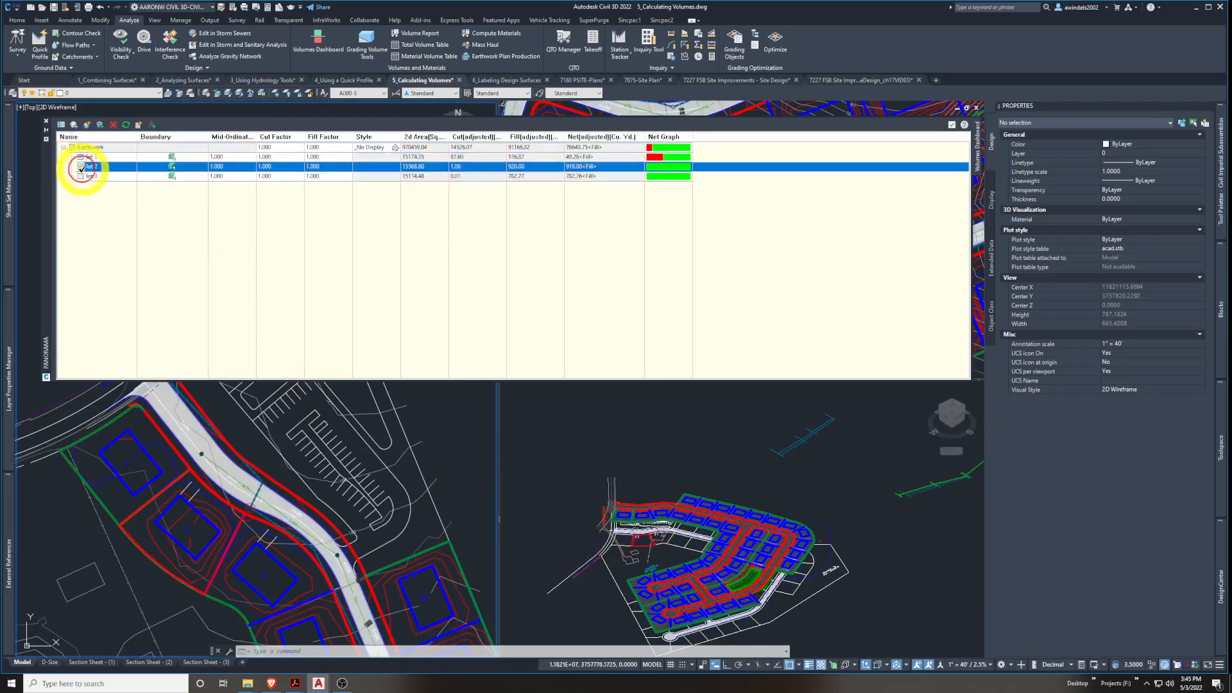
click(80, 176)
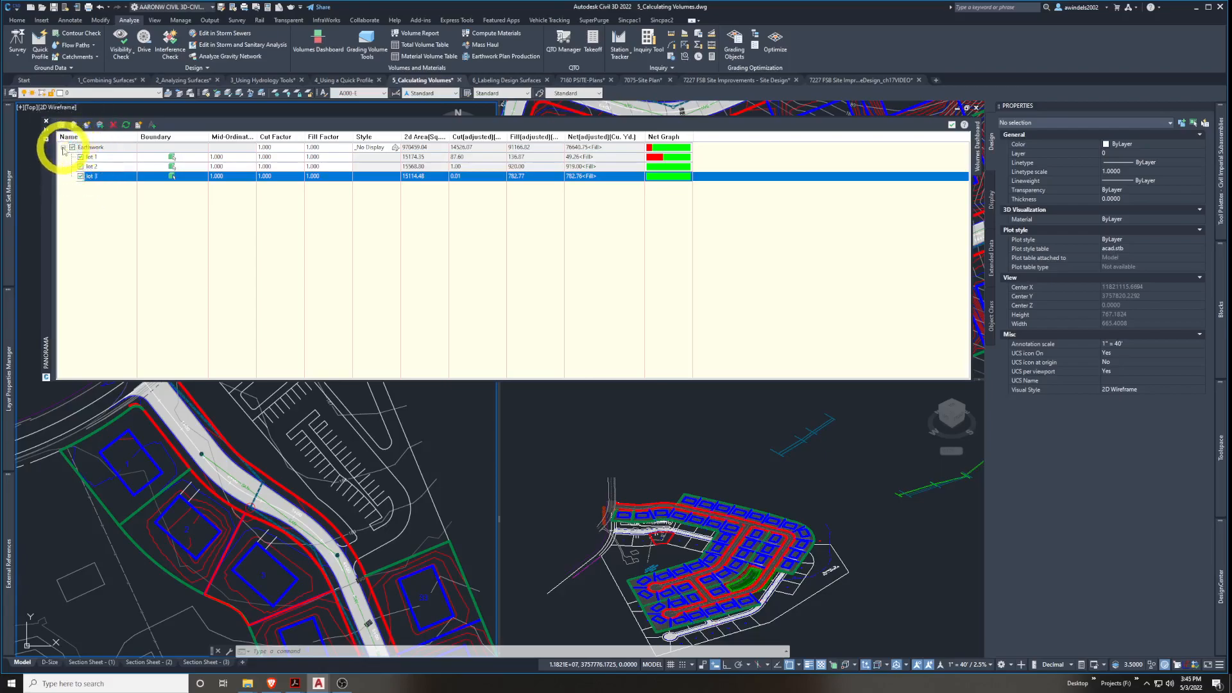
click(63, 148)
click(63, 147)
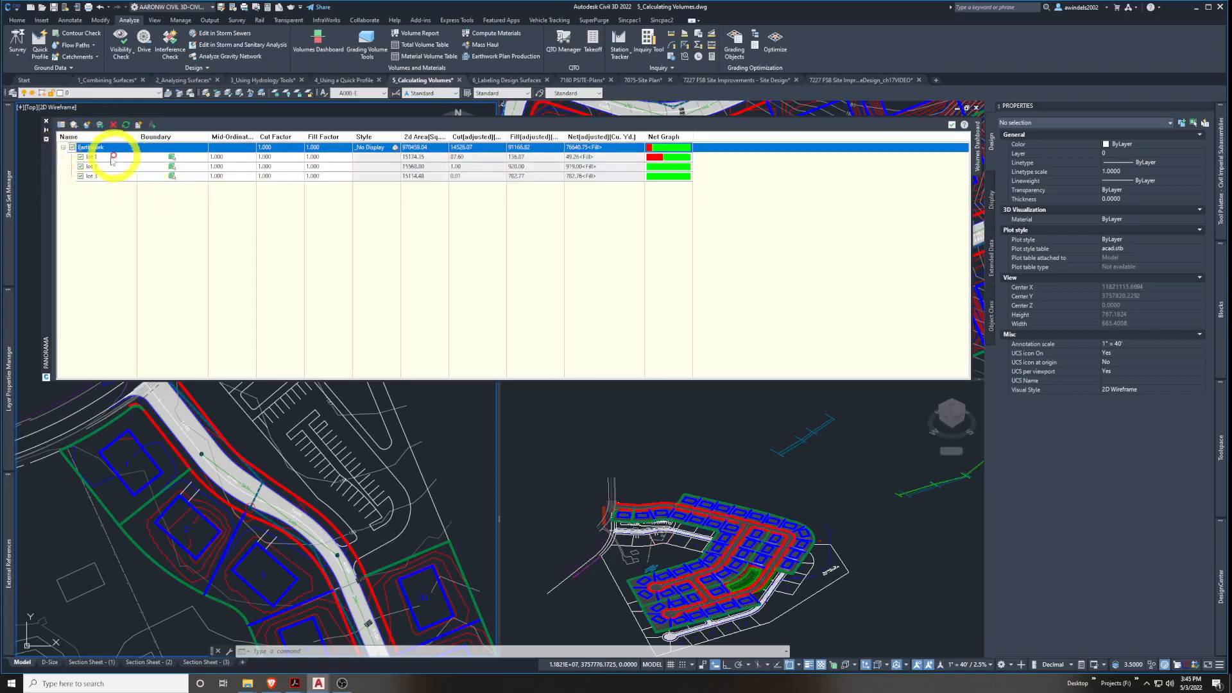
click(139, 126)
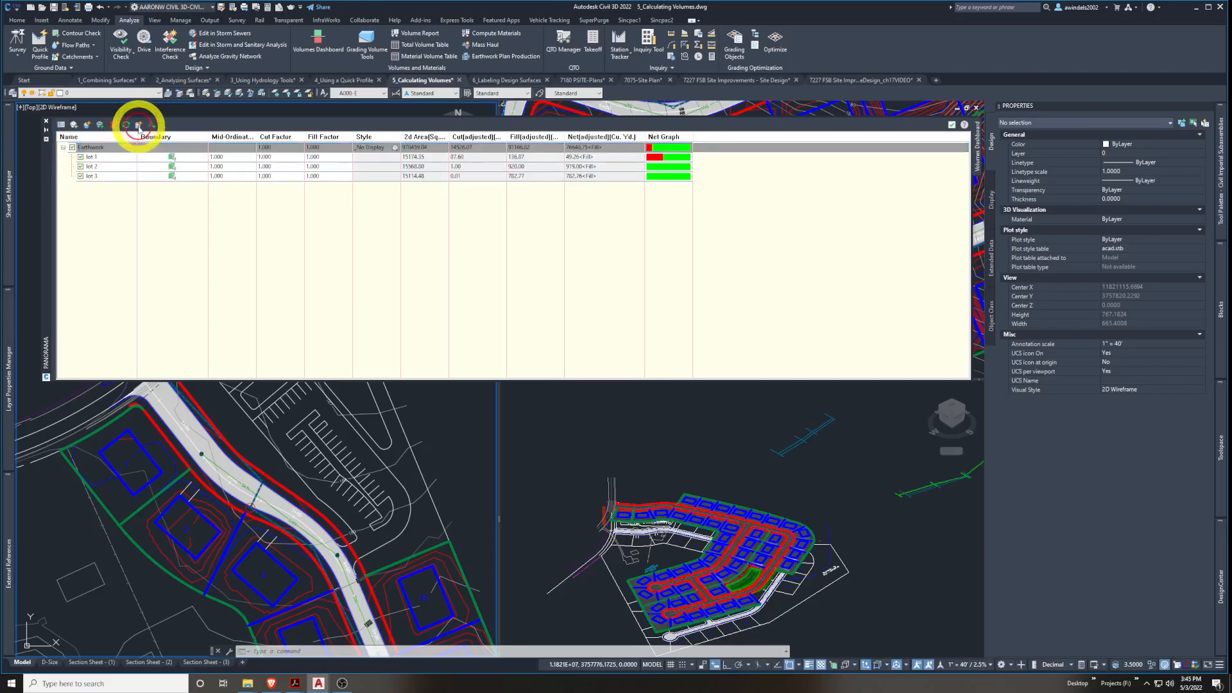
drag(1231, 20, 536, 83)
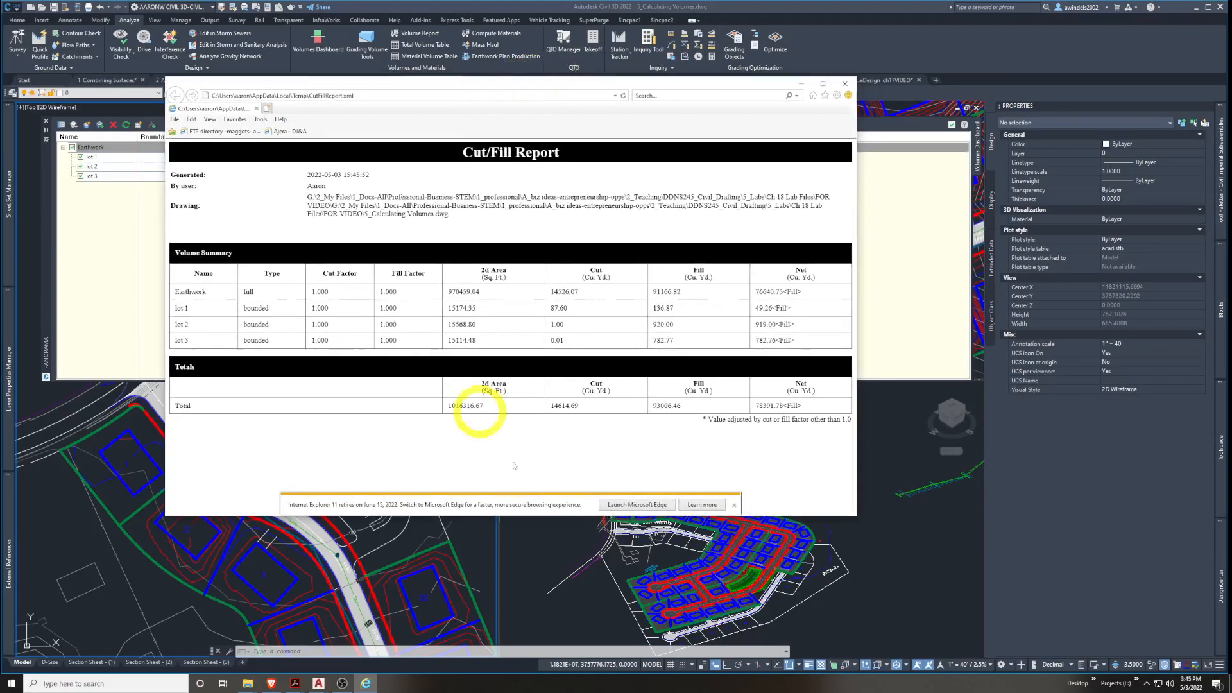
Examine the full and bounded volumes in the Cut/Fill Report's Volume Summary, including the lots' net values, and close the report
right_click(552, 266)
click(629, 447)
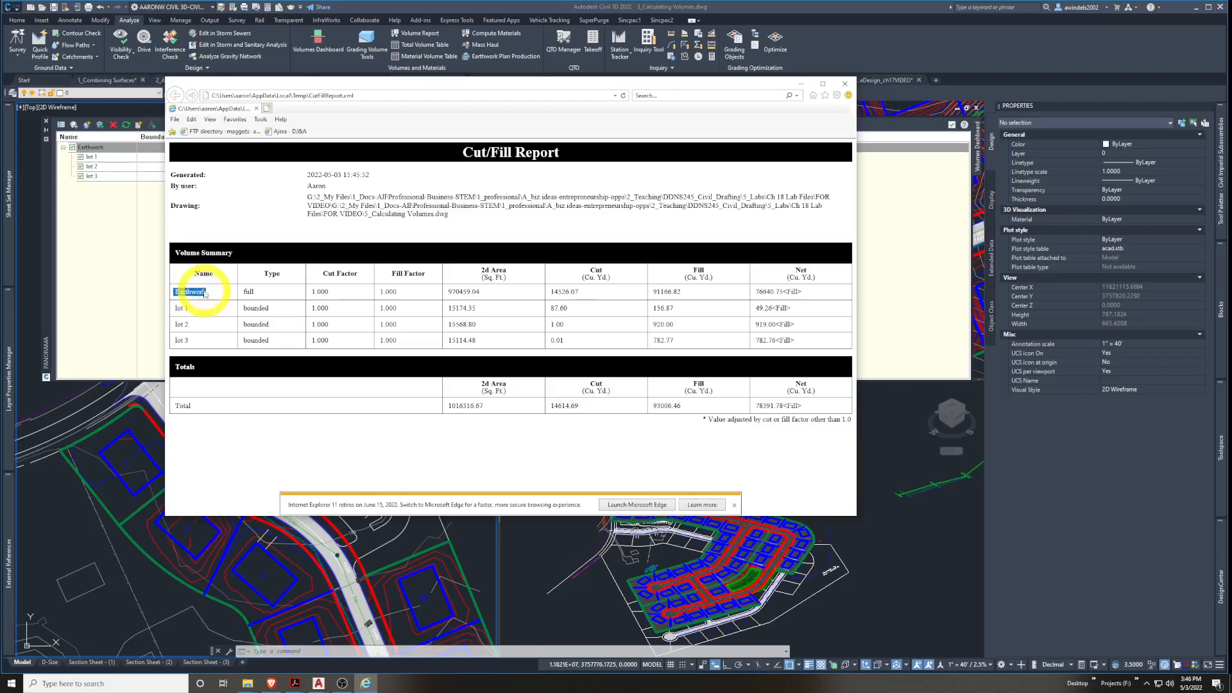
drag(752, 309, 811, 340)
click(815, 357)
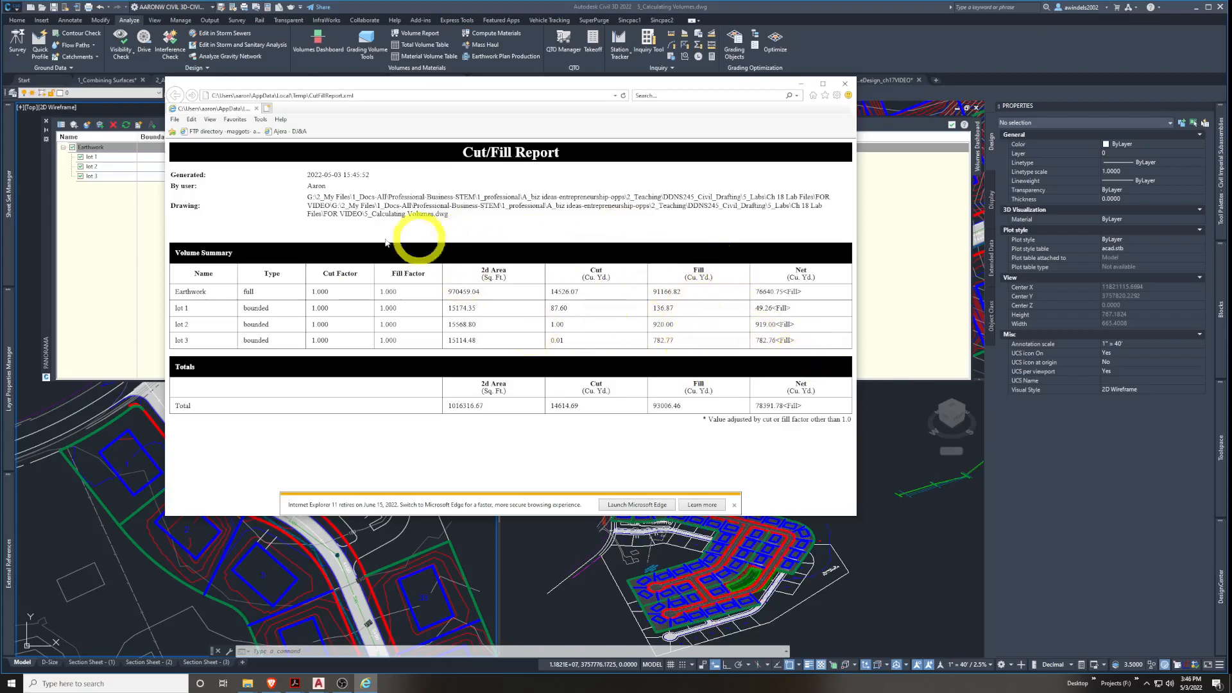
drag(241, 294, 270, 335)
click(268, 335)
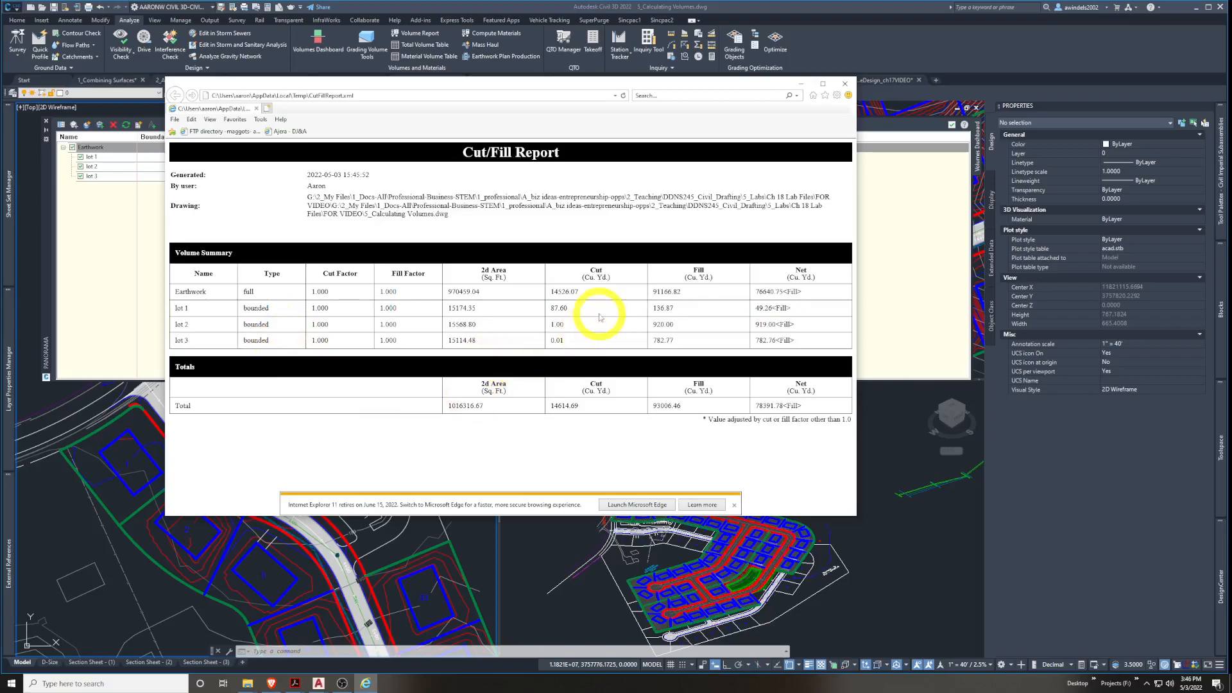
click(845, 84)
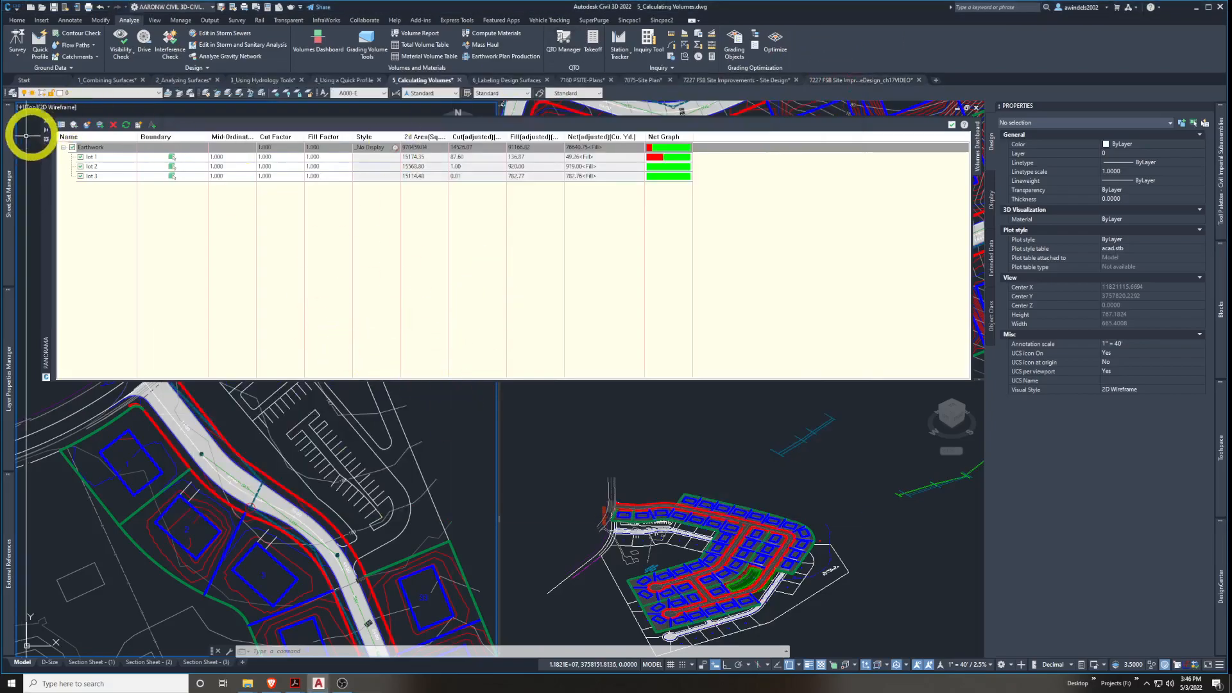
Collapse the Volumes Dashboard, switch to the 7177 Design SITE PLAN earthwork quantities PDF in Acrobat and examine its elevation map
click(45, 129)
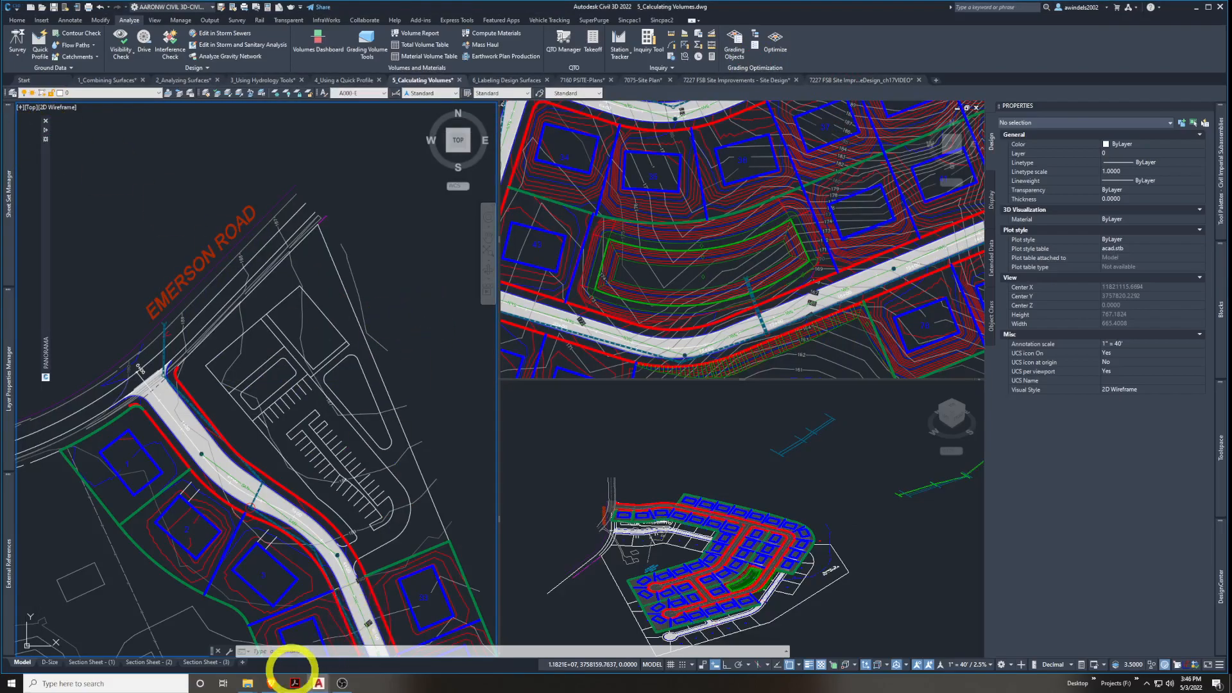
mouse_move(295, 683)
click(664, 663)
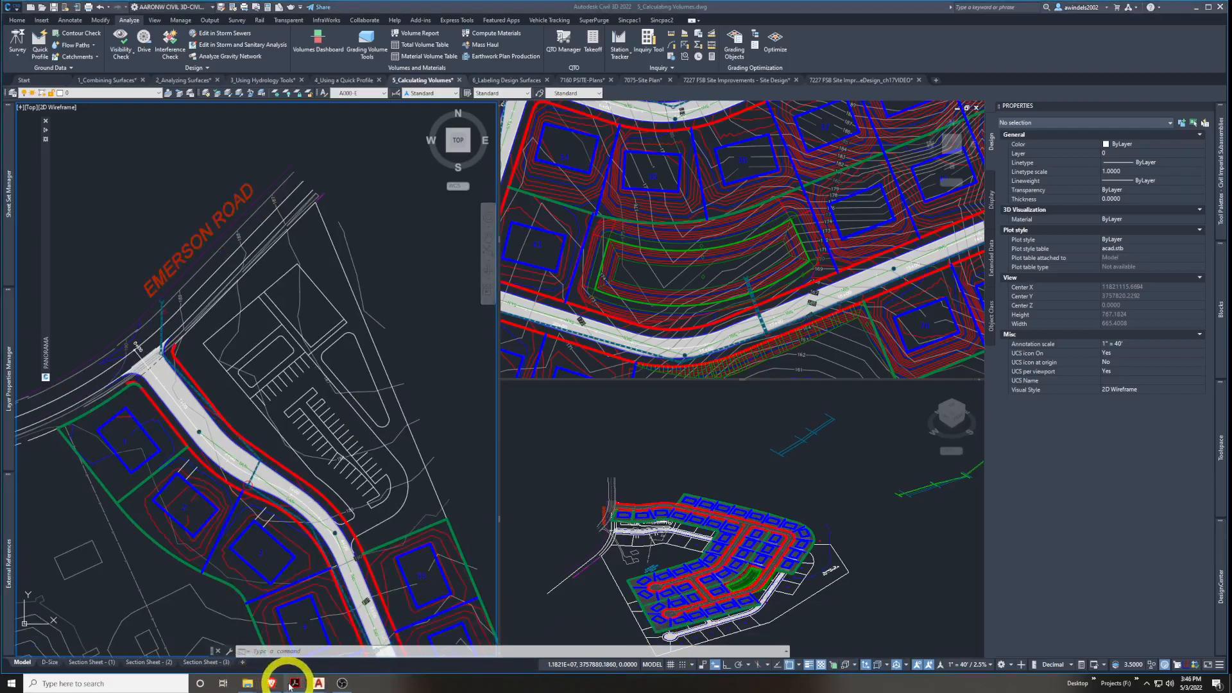
mouse_move(290, 683)
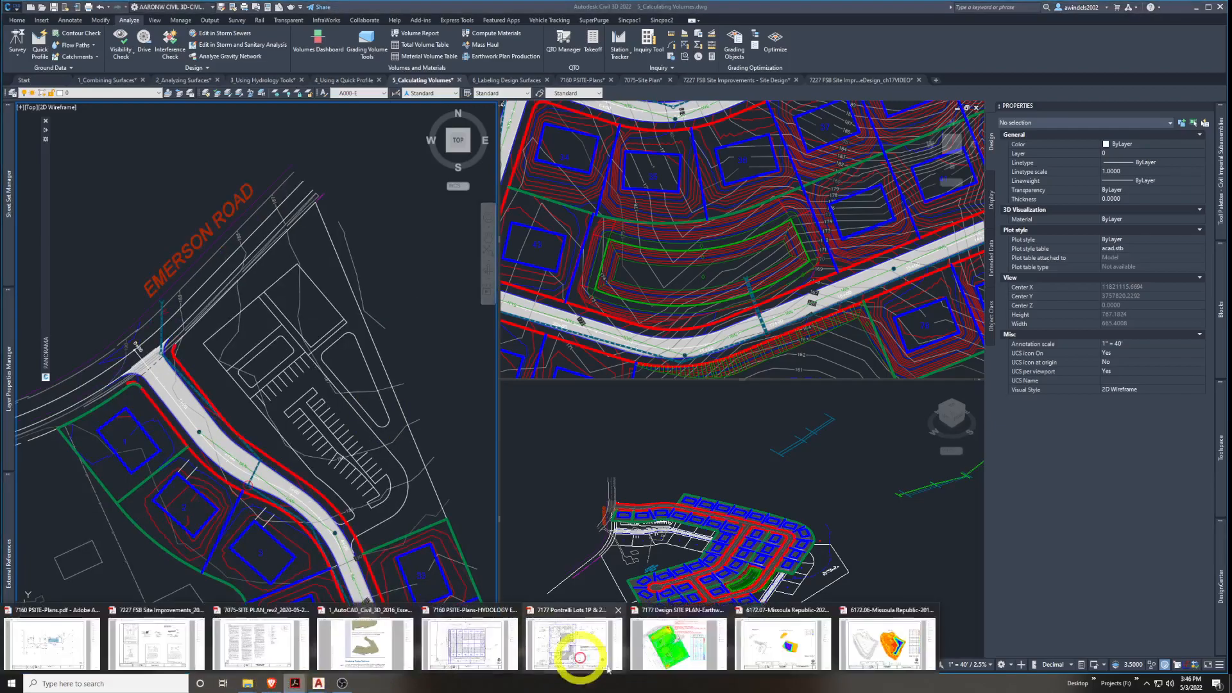
click(684, 648)
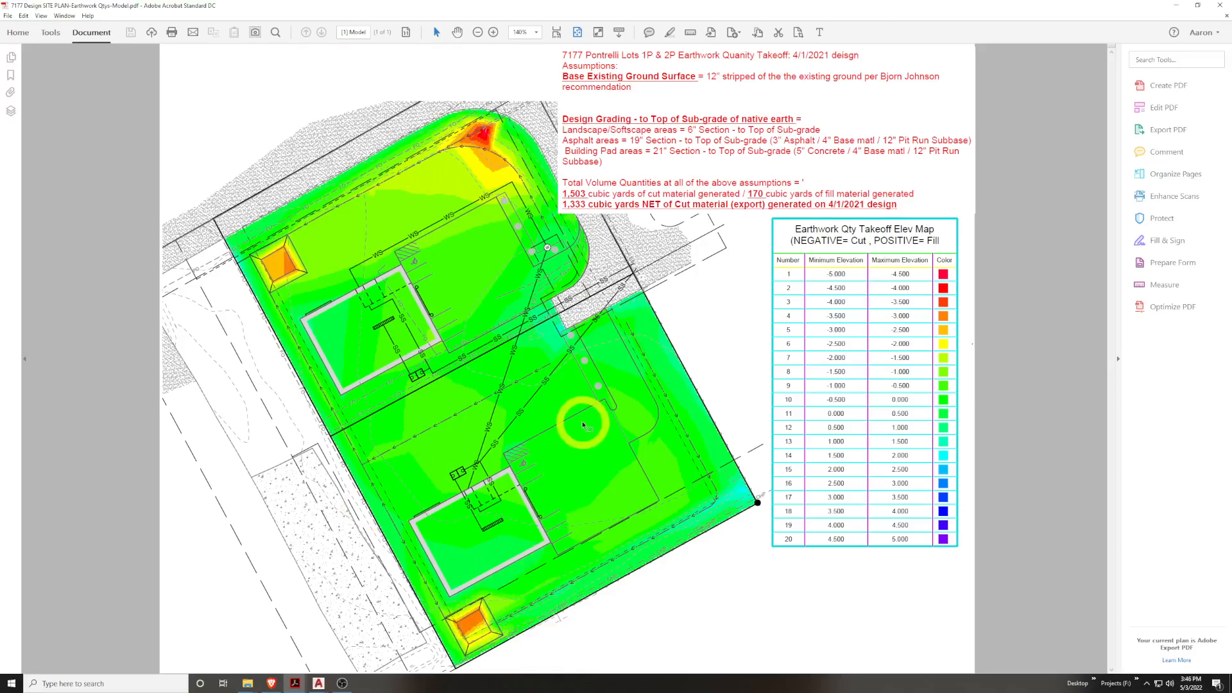
ctrl+scroll(529, 360, up, 3)
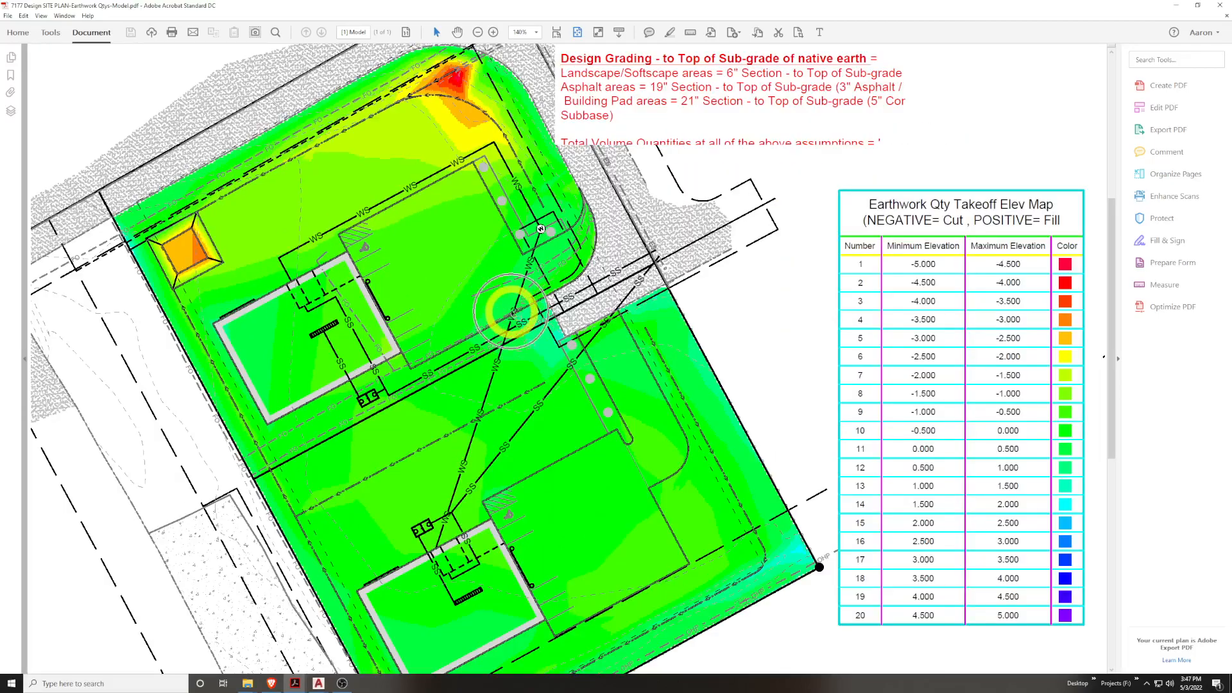
Examine the full earthwork exhibit with its assumptions and total volume quantities, and close the 7177 Design SITE PLAN PDF
ctrl+scroll(432, 269, down, 2)
ctrl+scroll(432, 270, down, 3)
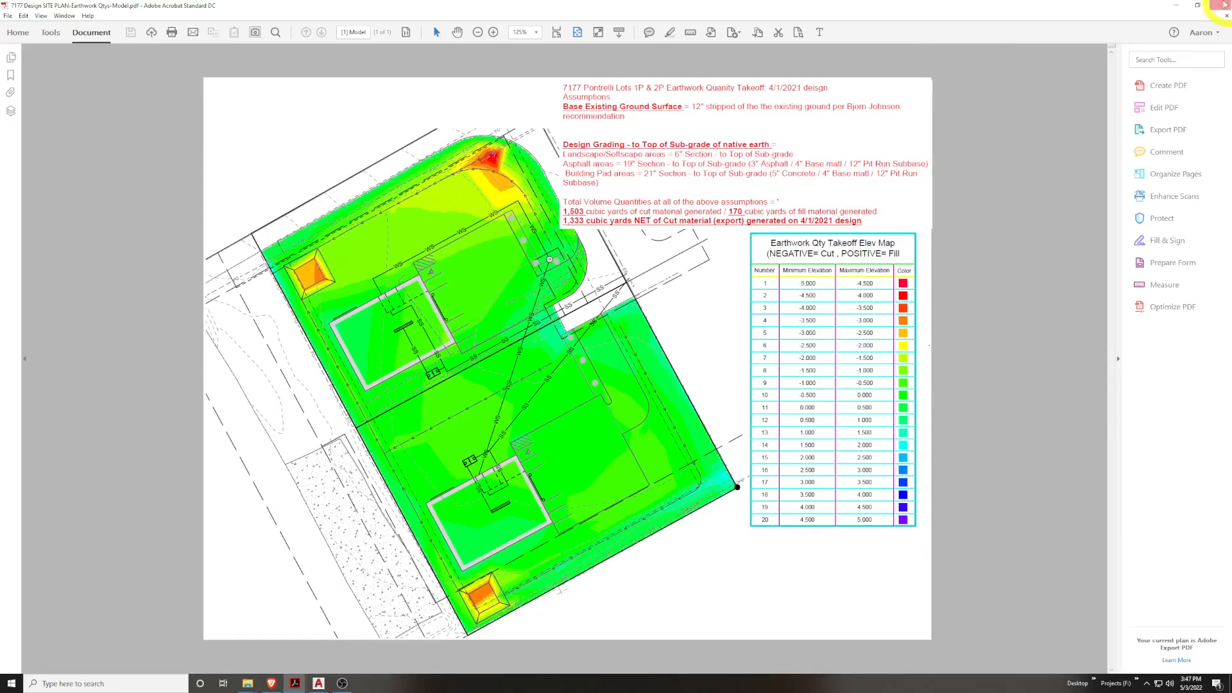
click(1218, 7)
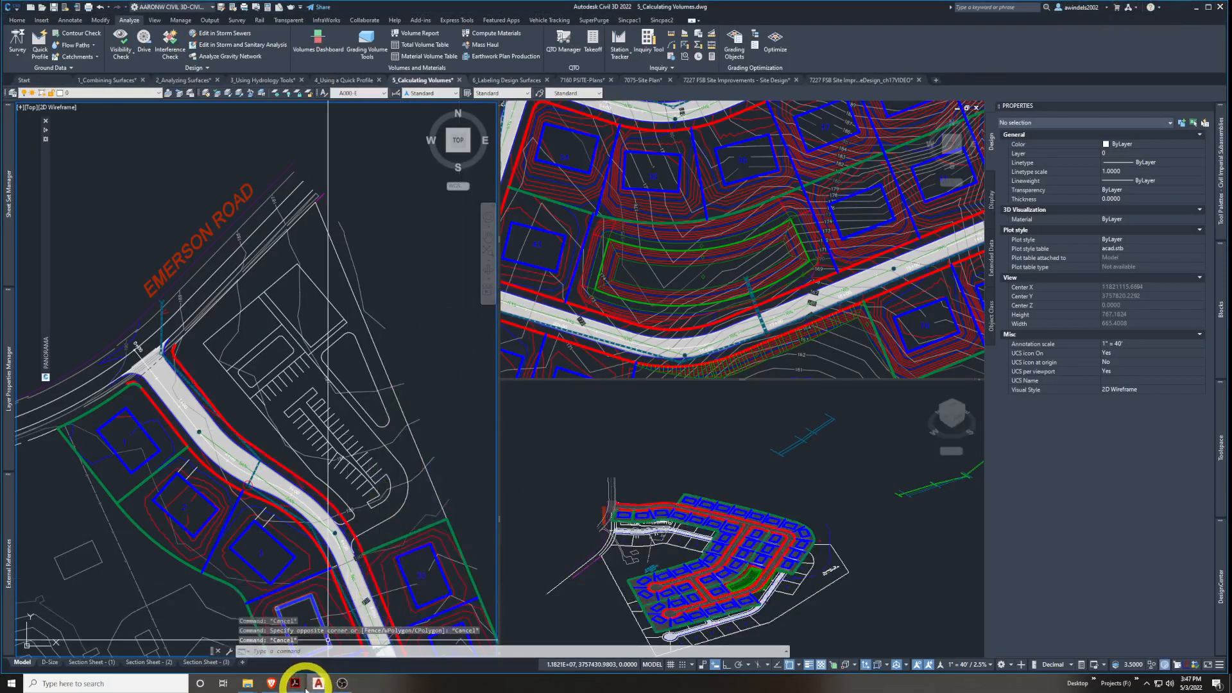
Open the 6172.07 Missoula Republic 2020 Q1 volumes PDF, examine its elevation difference analysis and Cut/Fill Summary, and minimize it
mouse_move(306, 690)
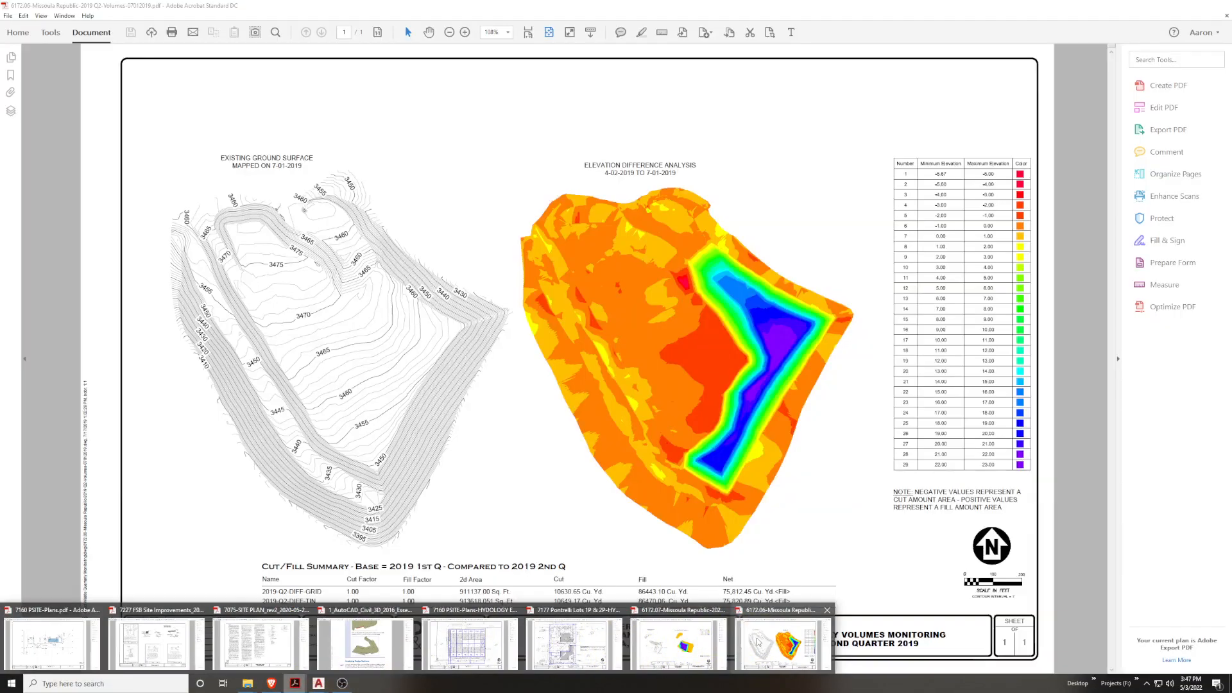
click(699, 646)
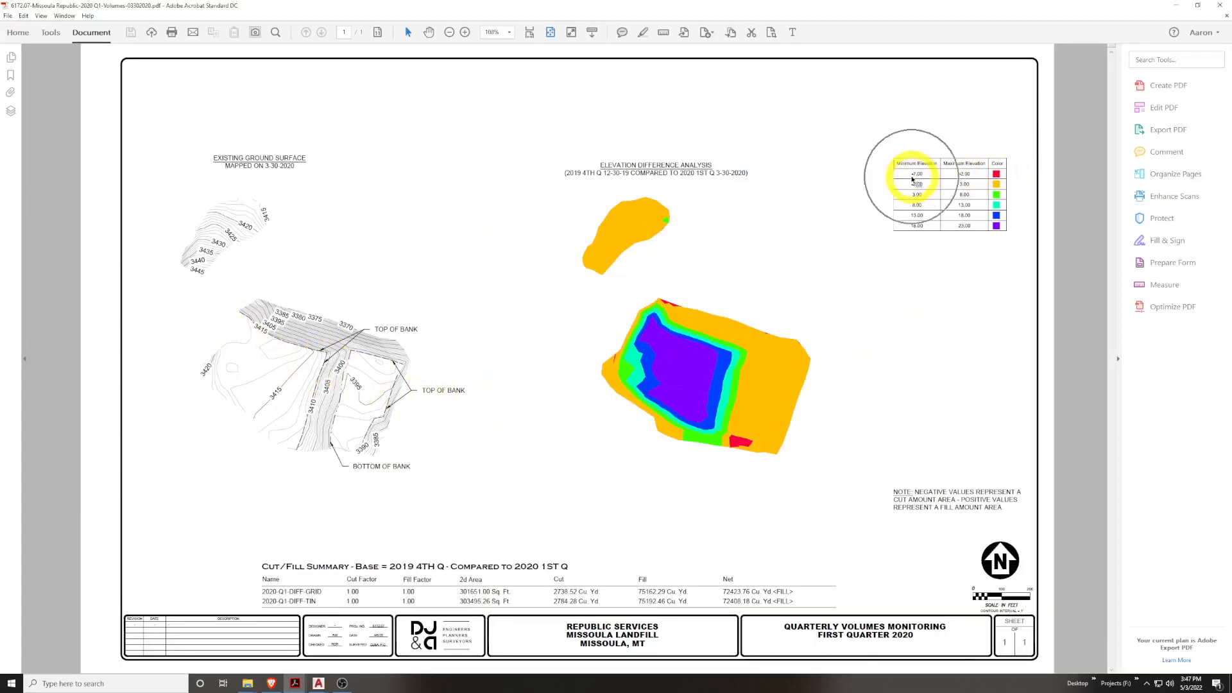
ctrl+scroll(922, 175, up, 1)
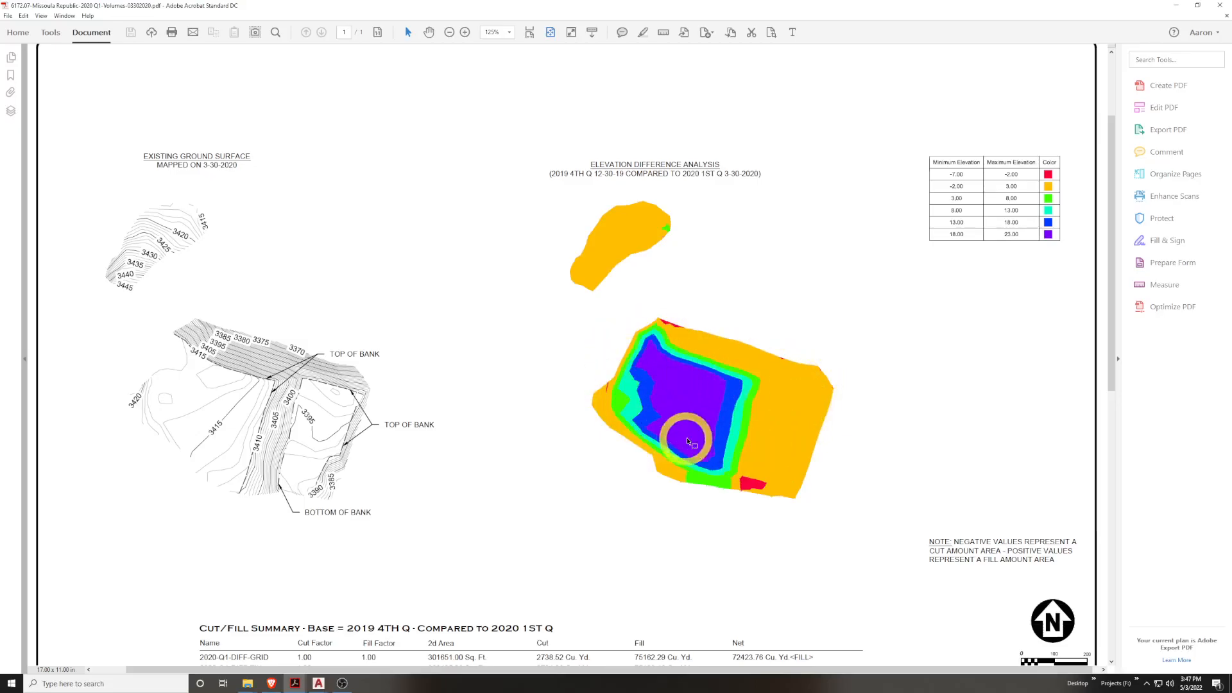
scroll(698, 429, down, 1)
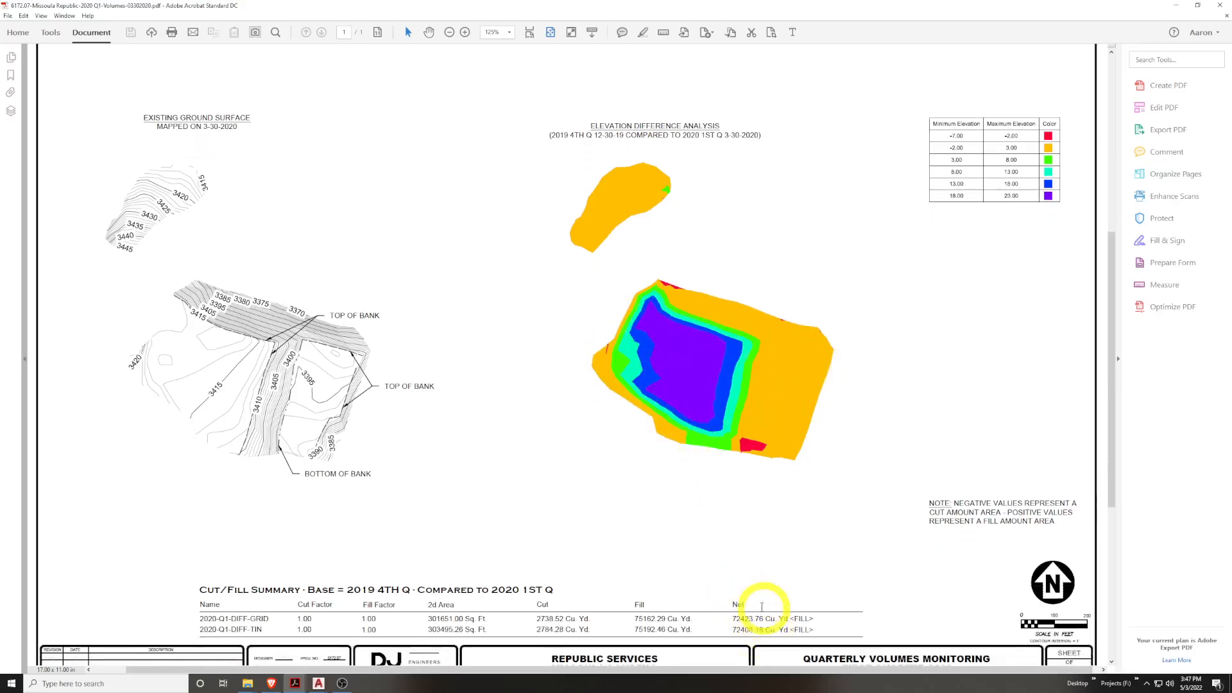
key(ctrl+0)
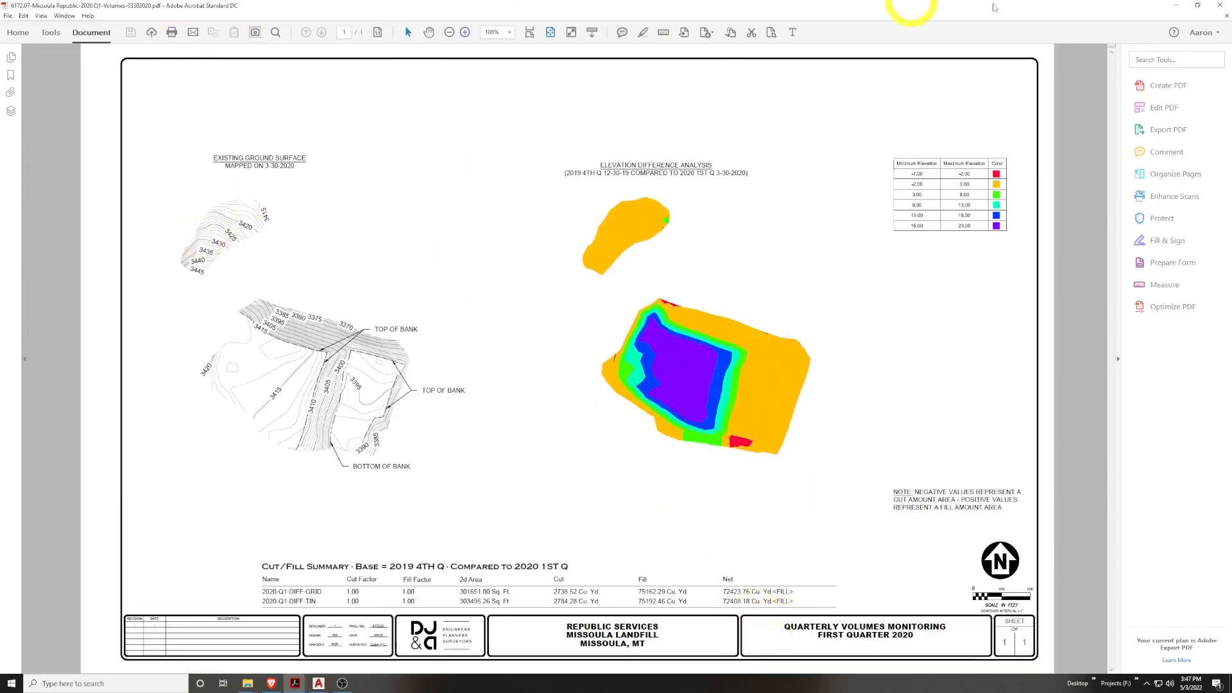
click(1186, 7)
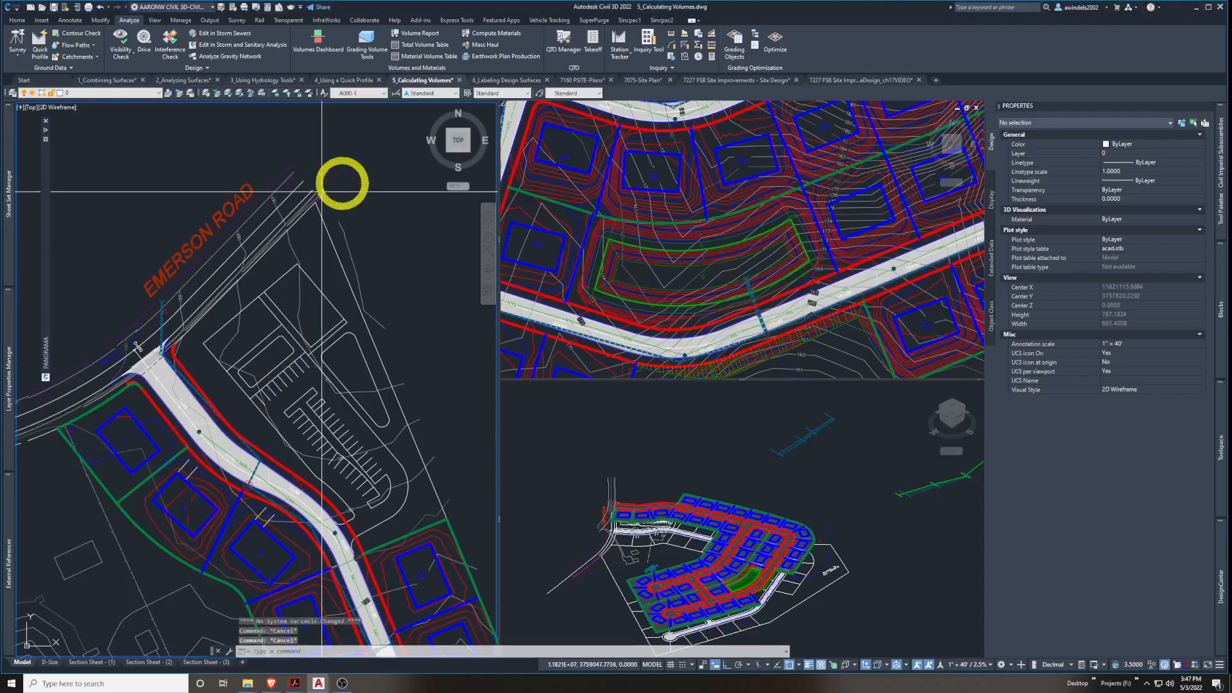
Switch to the 6_Labeling Design Surfaces drawing in Civil 3D
click(500, 80)
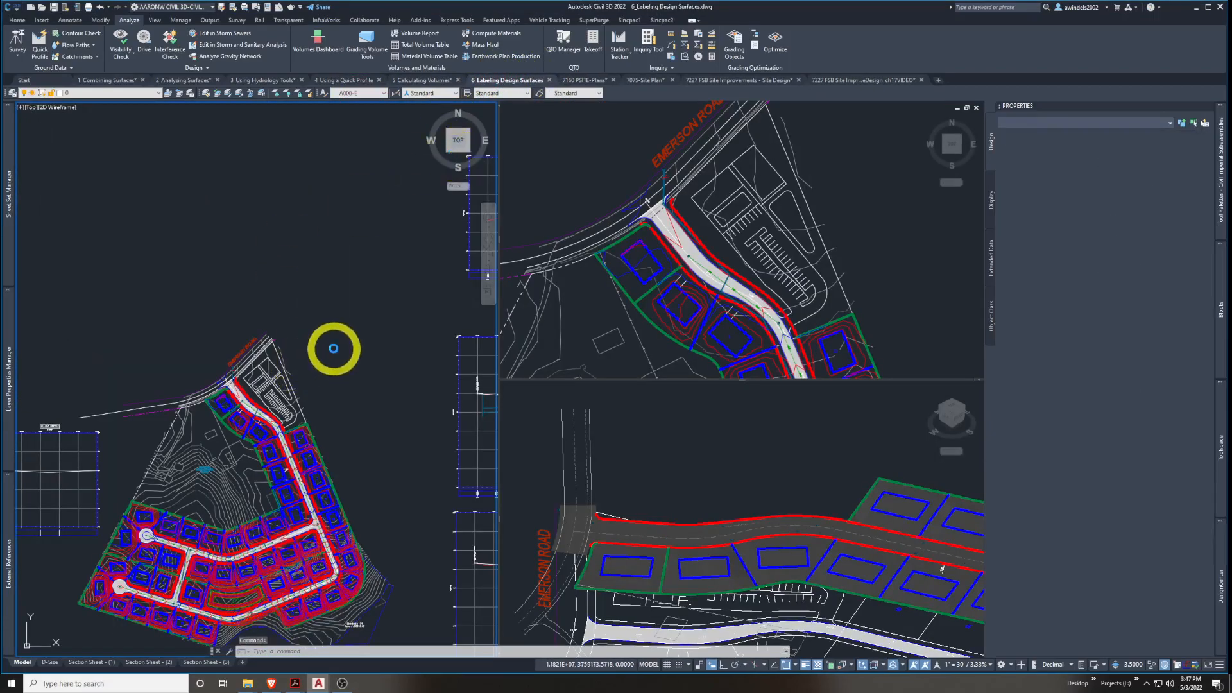
key(Escape)
key(Escape)
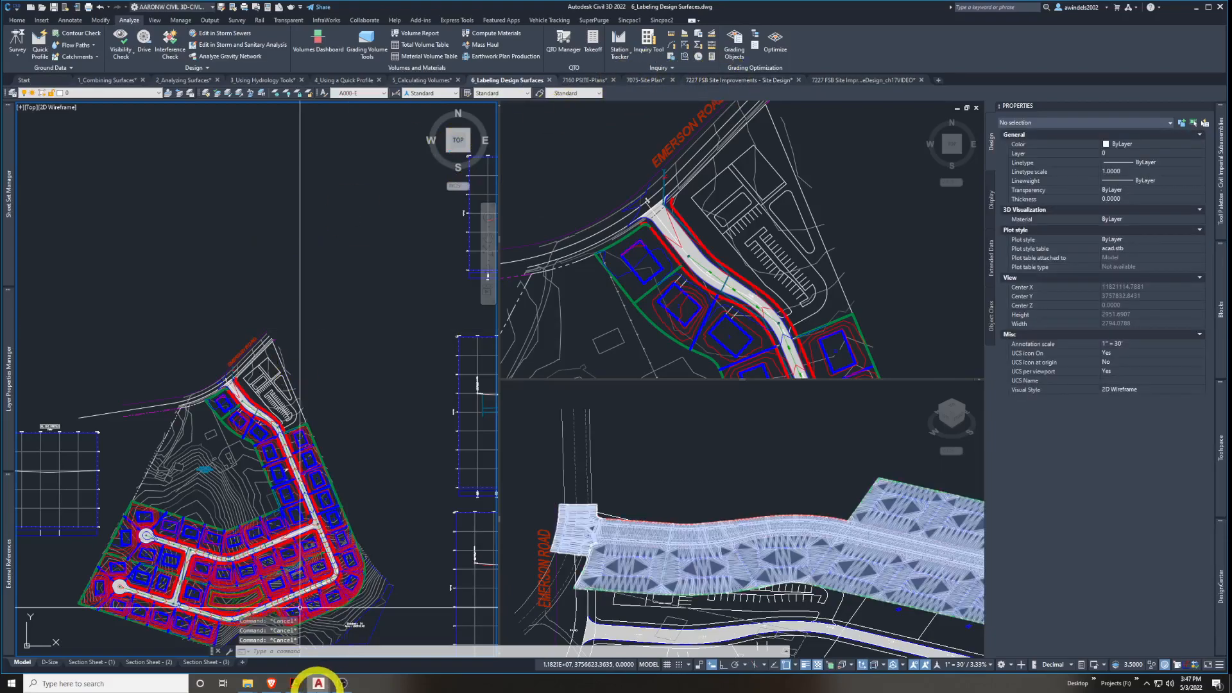
Switch to the 7160 PSITE-Plans PDF in Acrobat and view the Tract 4 grading plan on sheet 2
mouse_move(297, 679)
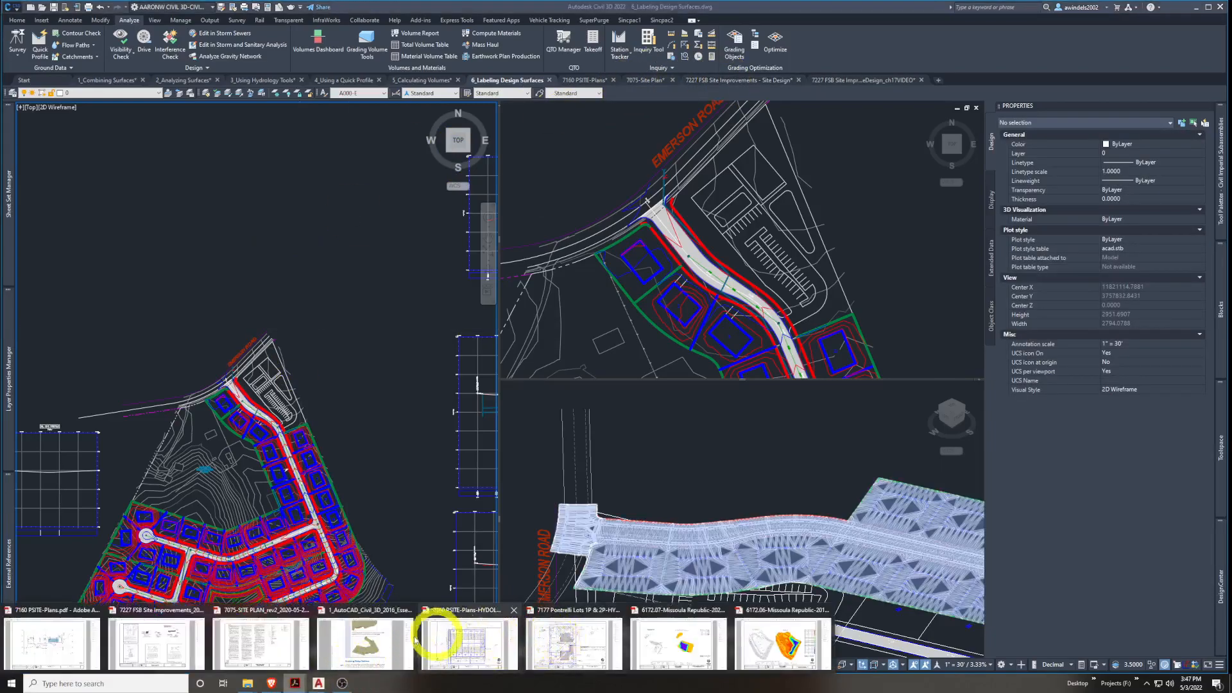
click(74, 653)
scroll(482, 334, up, 1)
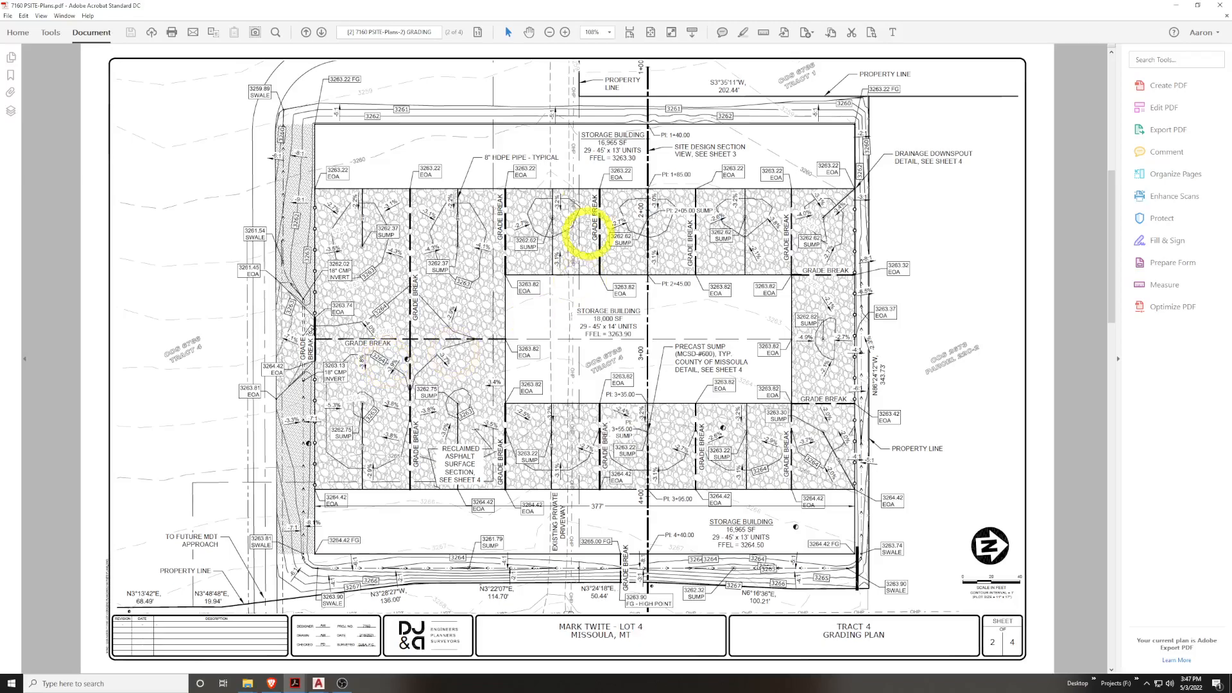
Switch to the 7227 FSB Site Improvements PDF and view the new building and parking area on grading plan sheet C1.4
click(321, 685)
click(195, 641)
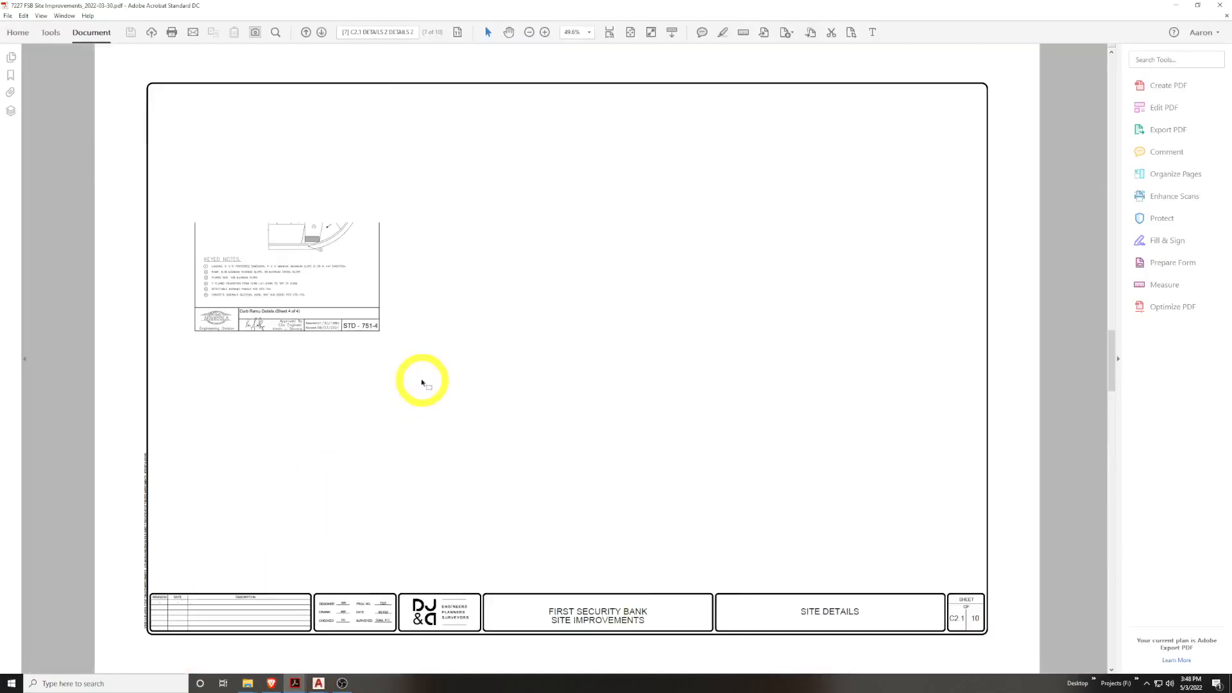
scroll(421, 382, up, 3)
scroll(421, 382, down, 3)
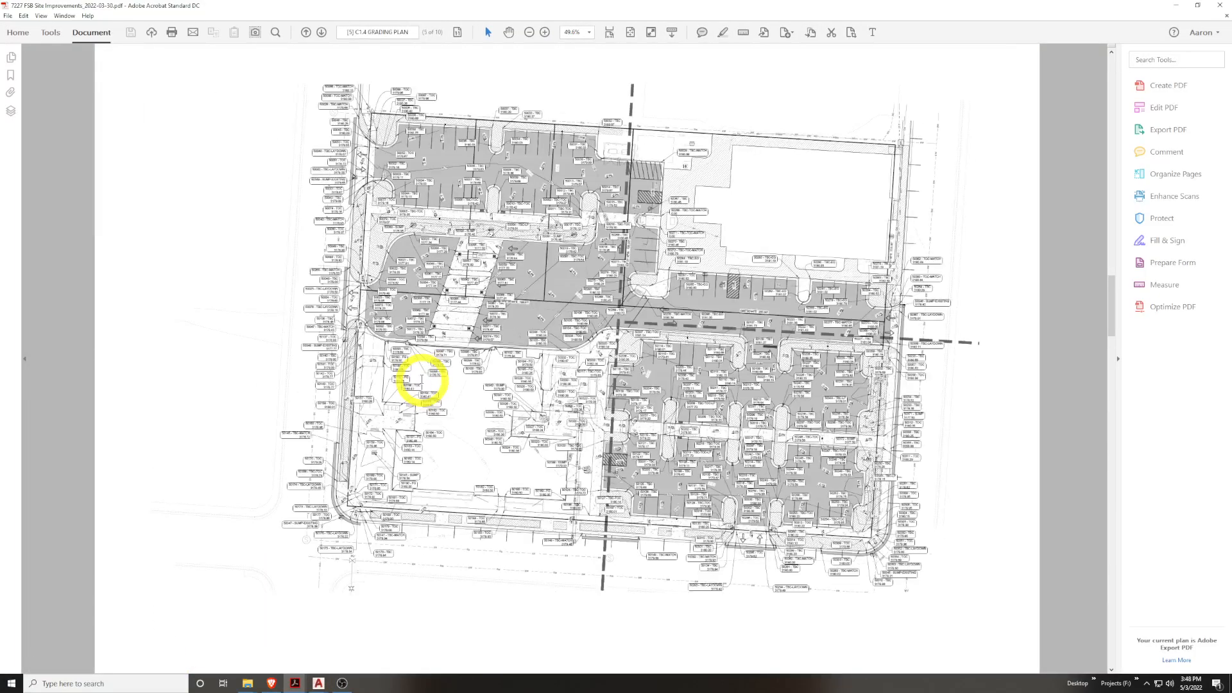
ctrl+scroll(516, 295, up, 2)
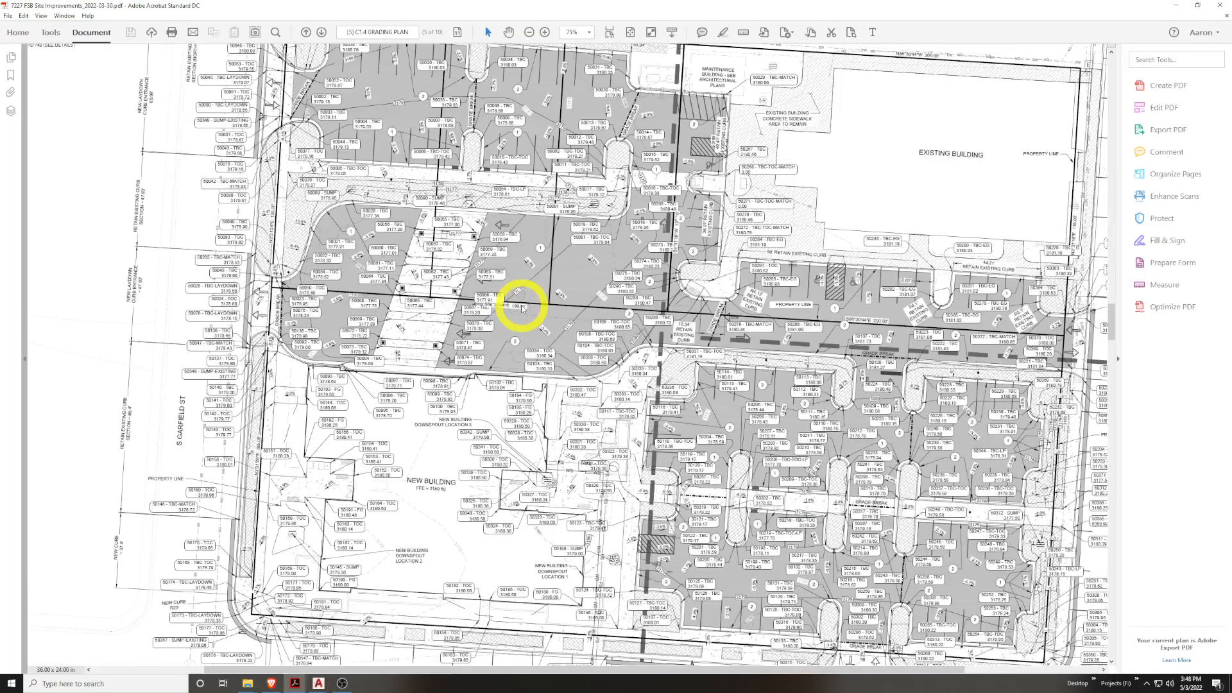
ctrl+scroll(521, 311, up, 1)
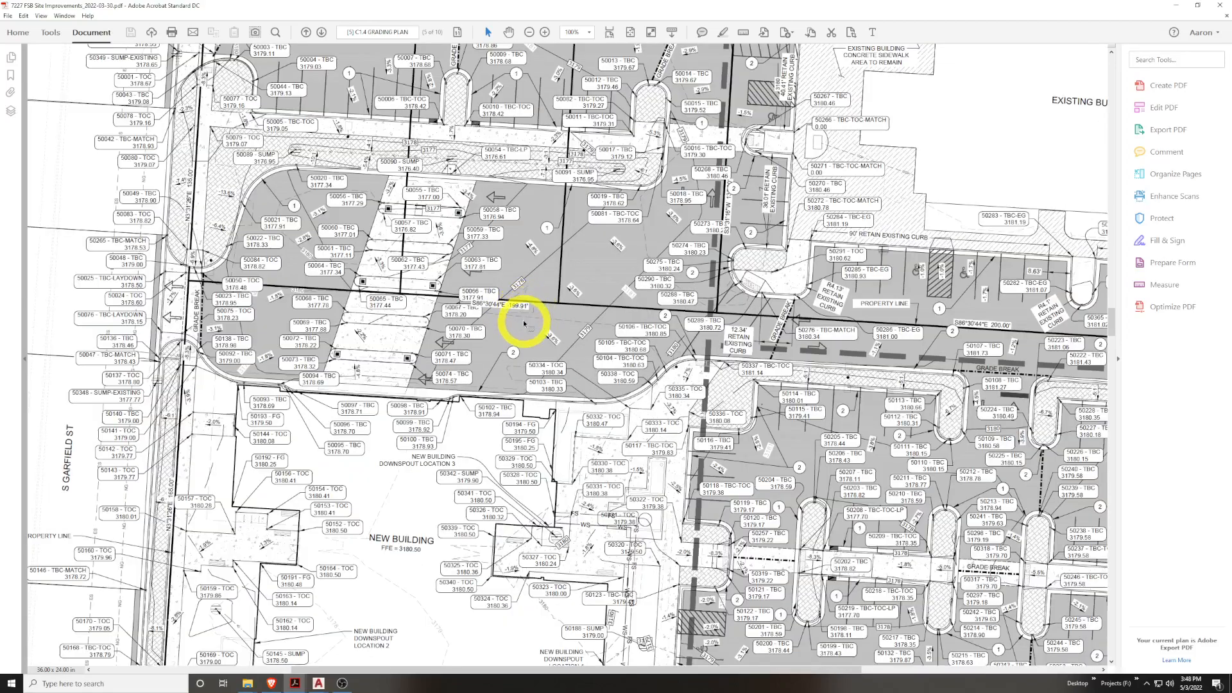
Examine the spot elevation labels, slopes and grade breaks across the parking areas and phase boundary, ending on the whole sheet
scroll(672, 235, up, 4)
scroll(672, 235, right, 2)
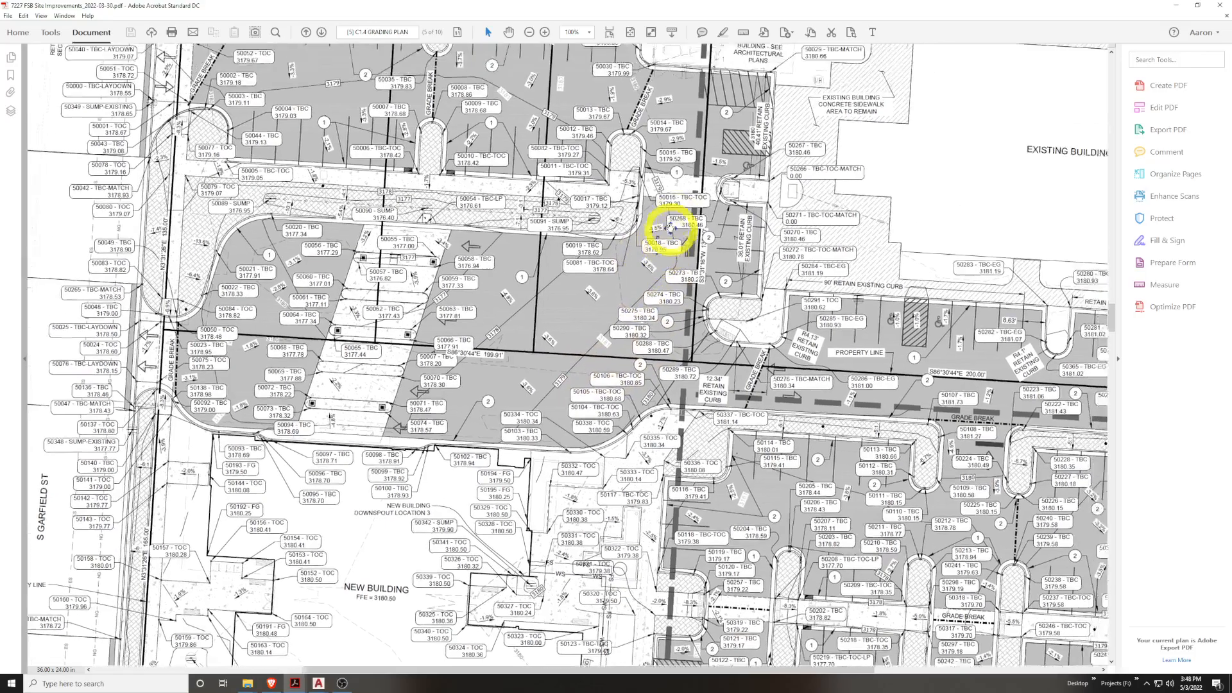
scroll(674, 238, left, 3)
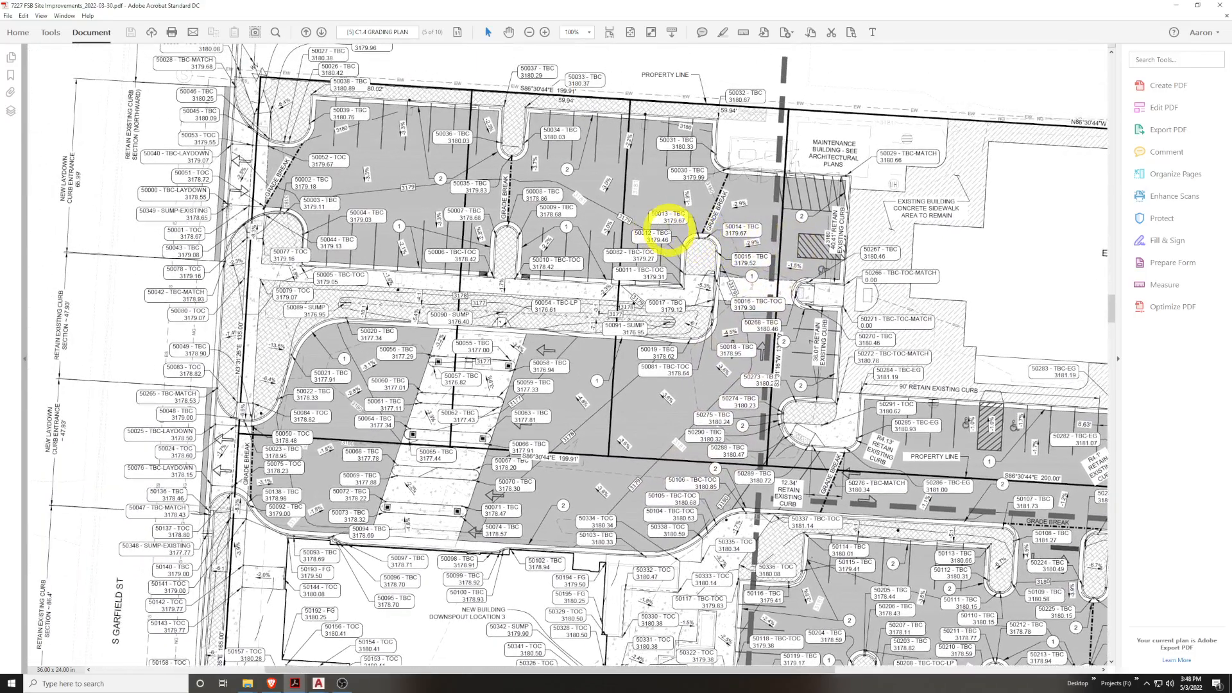
scroll(693, 227, right, 2)
scroll(697, 228, right, 5)
scroll(751, 317, down, 4)
scroll(789, 353, right, 1)
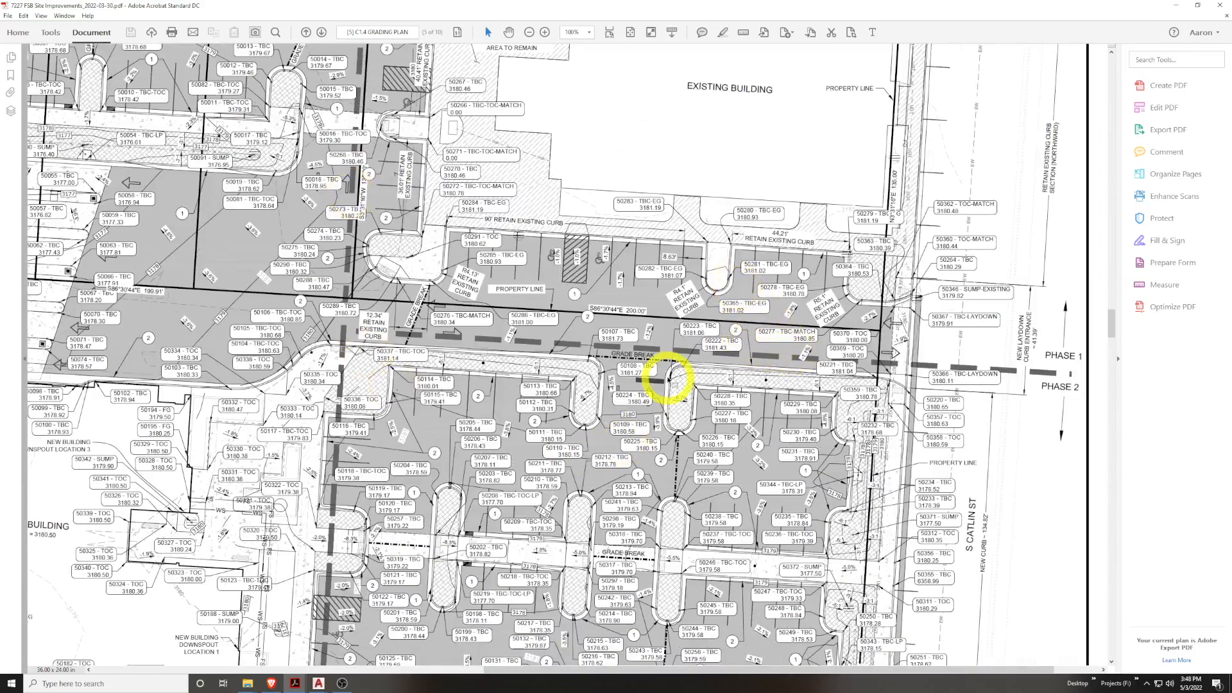
scroll(668, 376, down, 2)
ctrl+scroll(667, 376, down, 3)
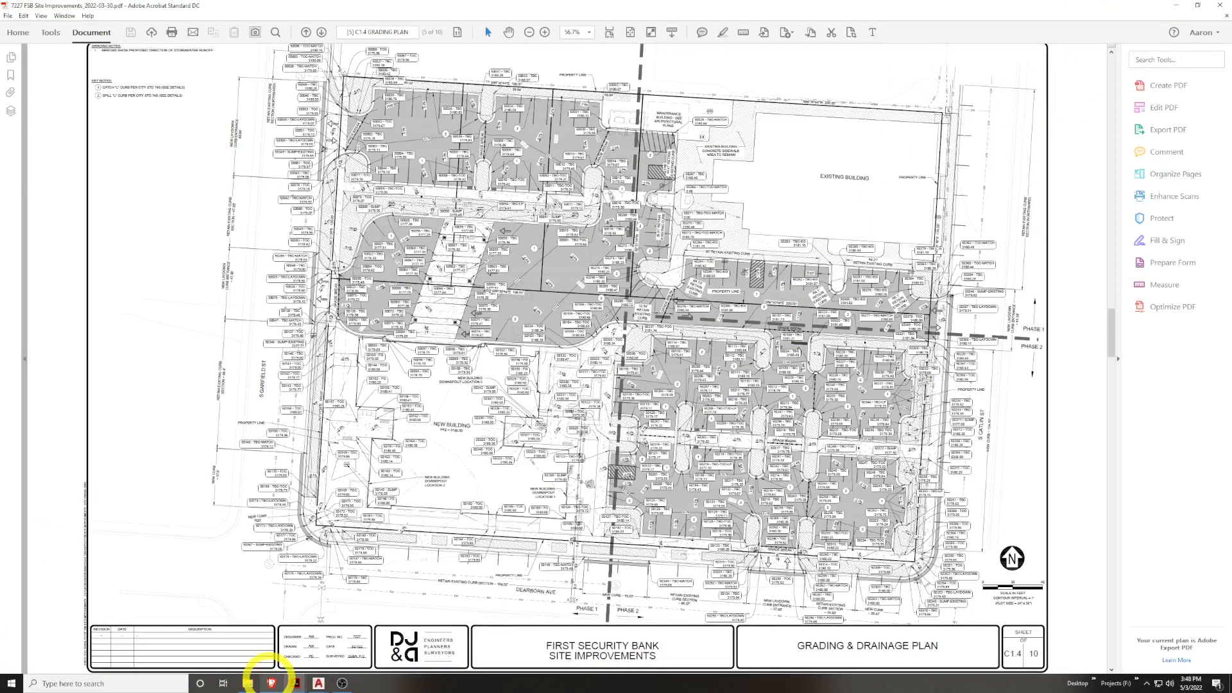
Revisit the 7160 grading plan, then open the 7075-SITE PLAN_rev2 PDF and look over its General Notes and Demolition Plan sheets
mouse_move(293, 686)
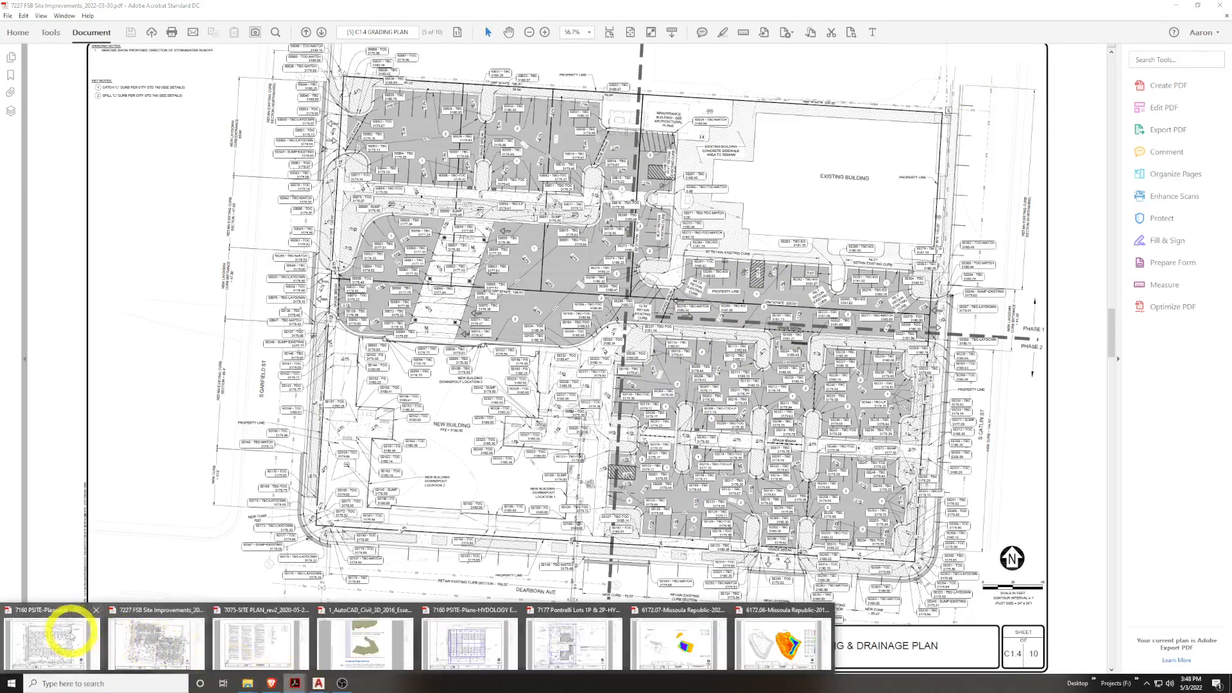
click(57, 636)
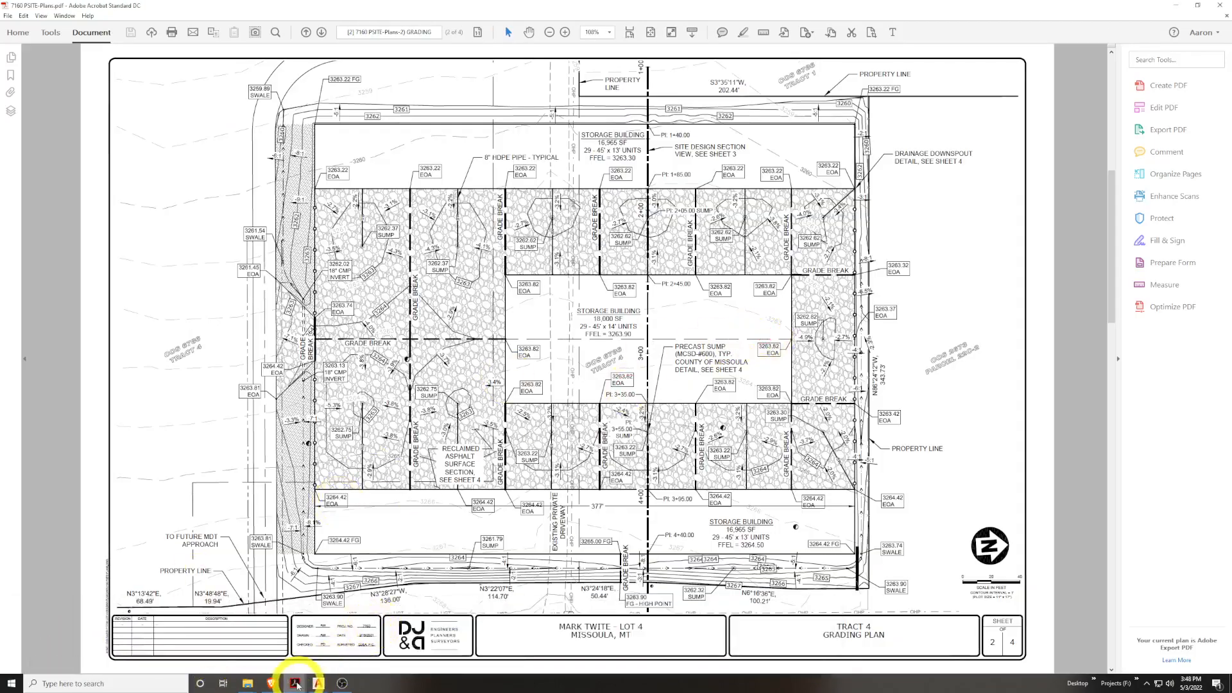
mouse_move(295, 683)
click(248, 642)
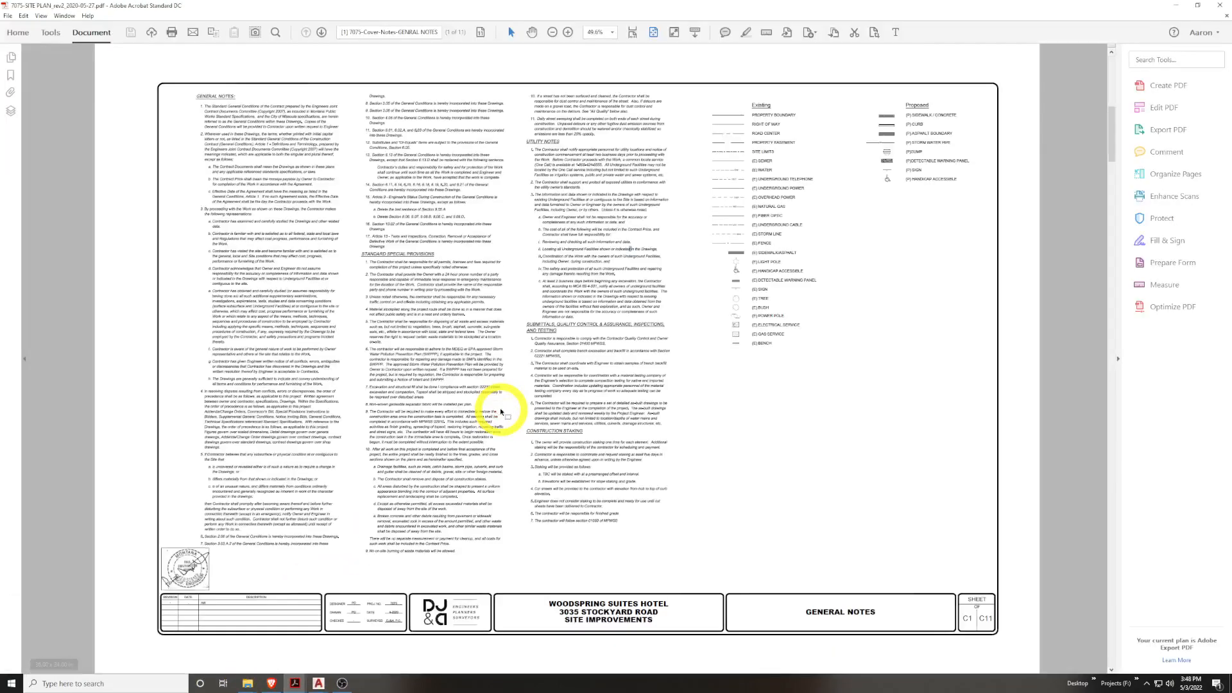
scroll(500, 410, down, 1)
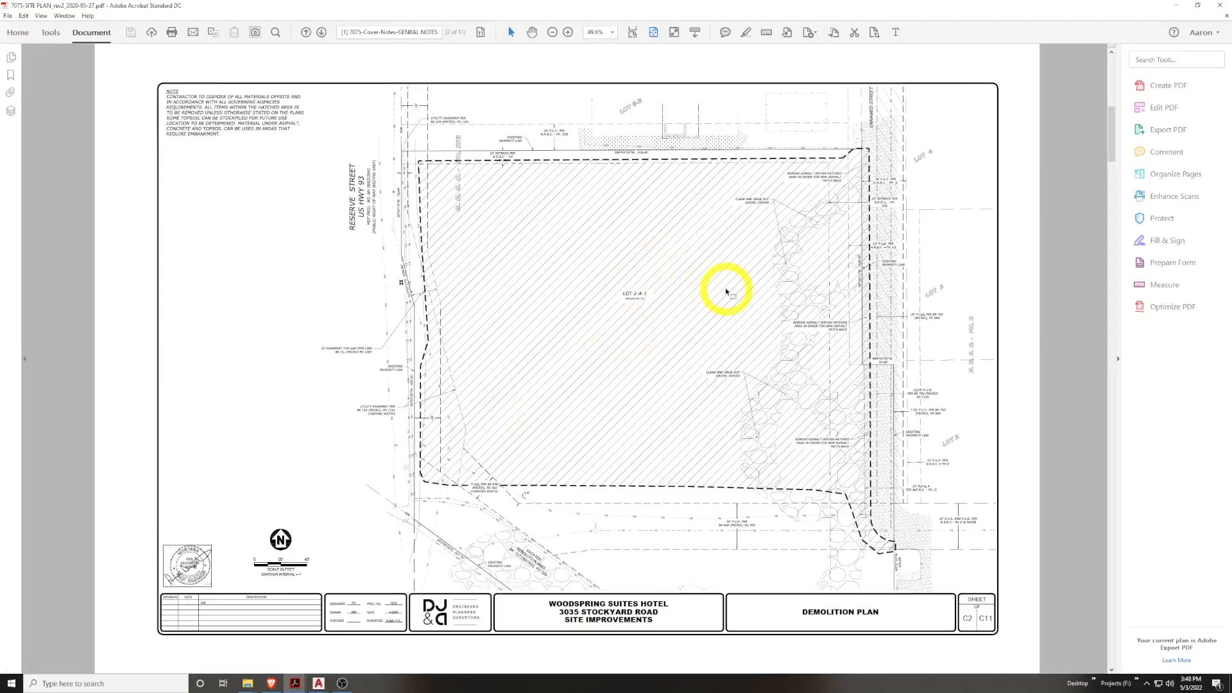
scroll(726, 292, up, 1)
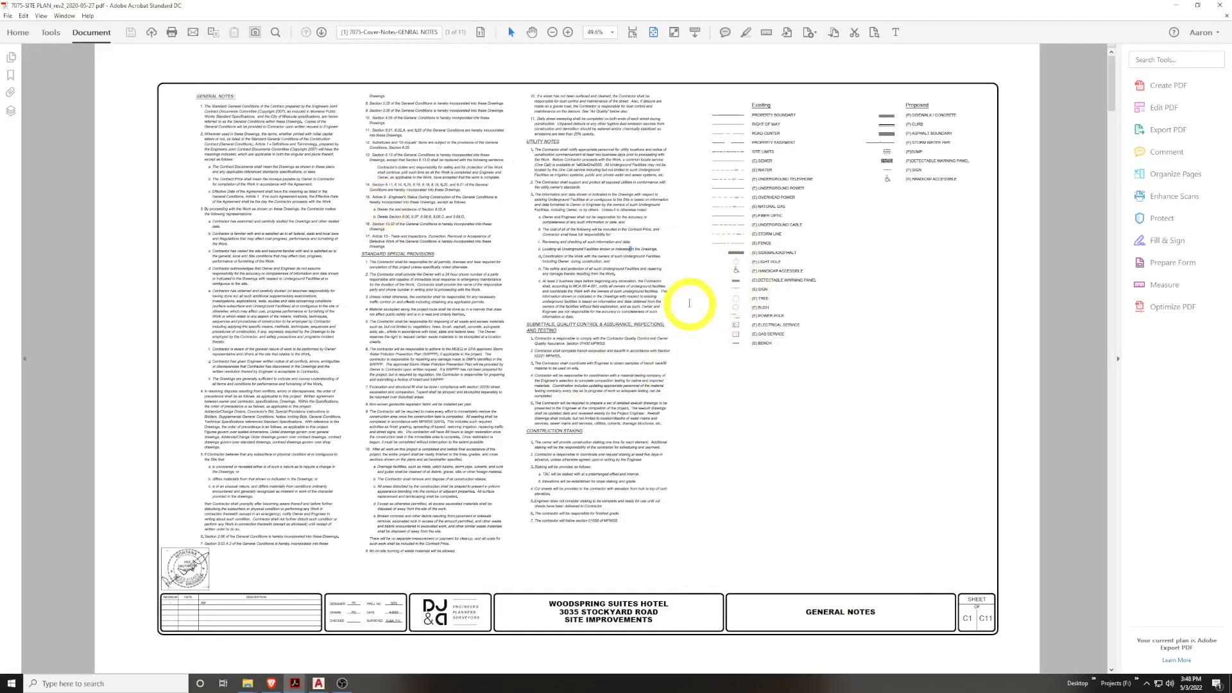
scroll(690, 303, down, 1)
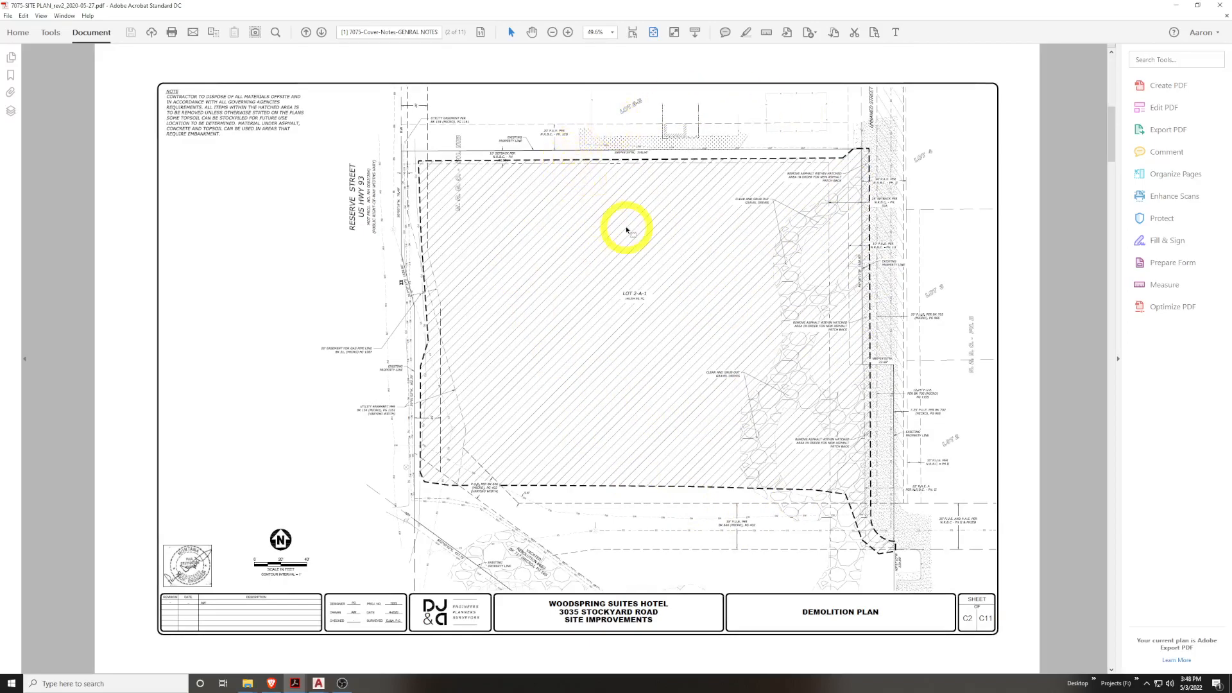
Examine the parking layout, dimensions and building area on the Woodspring Suites Hotel Site Plan, sheet C3
scroll(627, 231, down, 1)
ctrl+scroll(545, 206, up, 1)
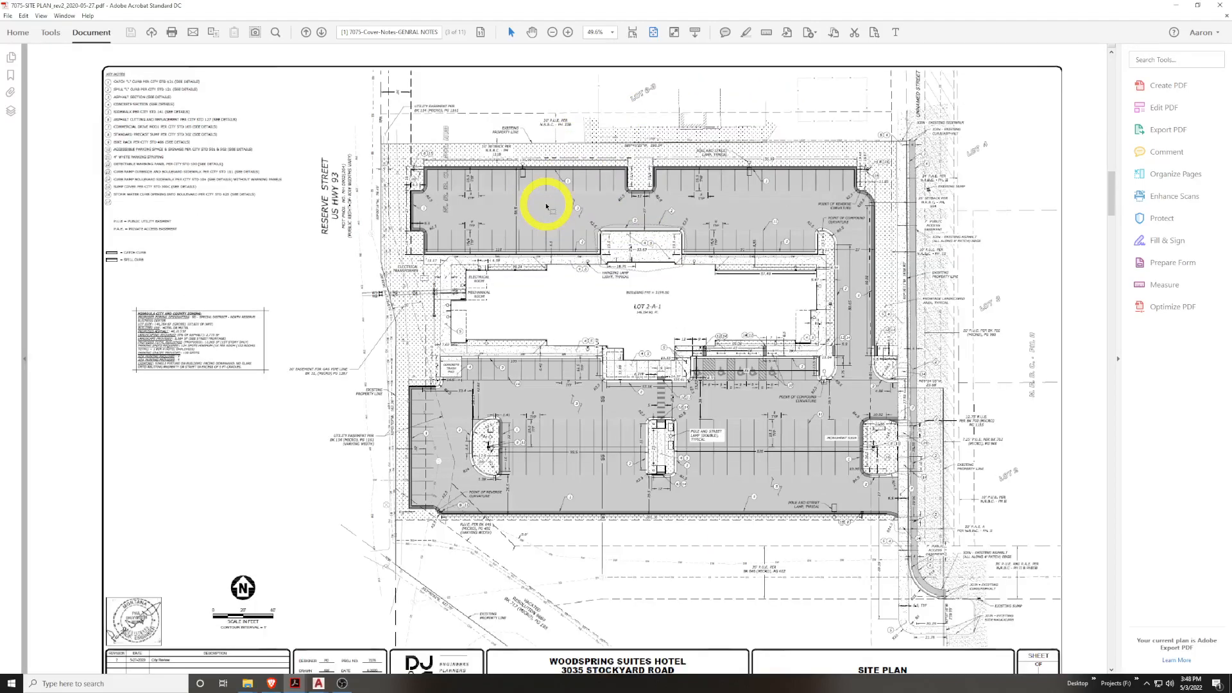
ctrl+scroll(867, 255, up, 2)
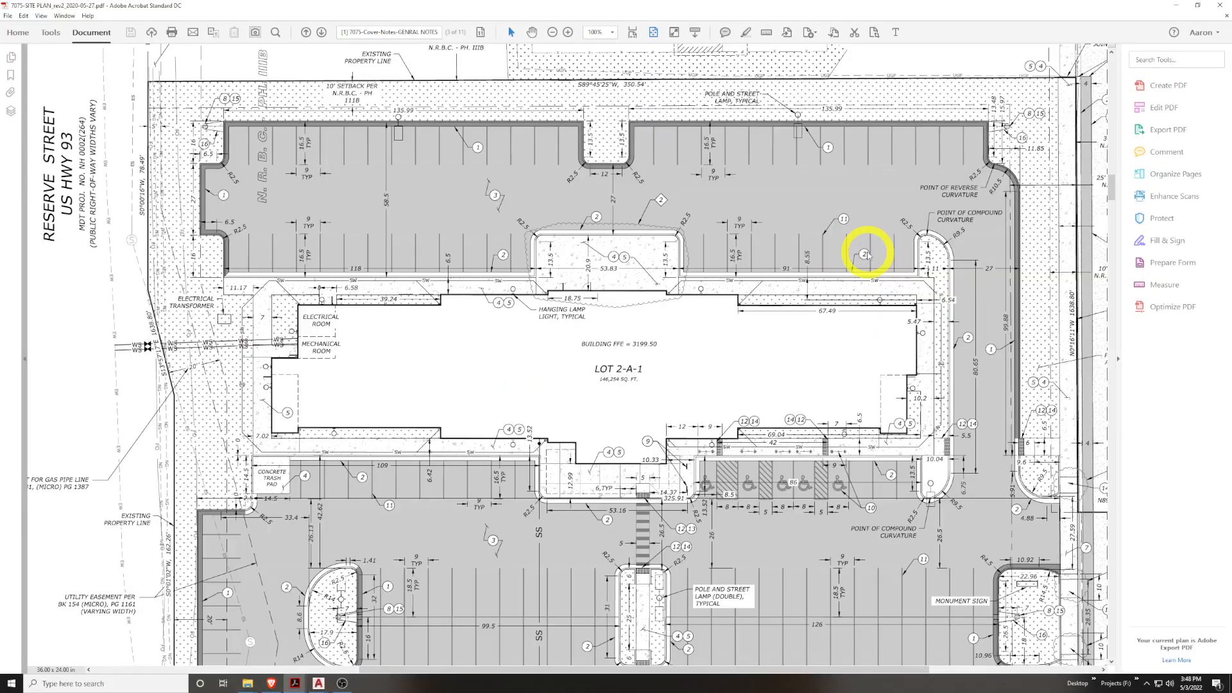
middle_drag(867, 252, 899, 277)
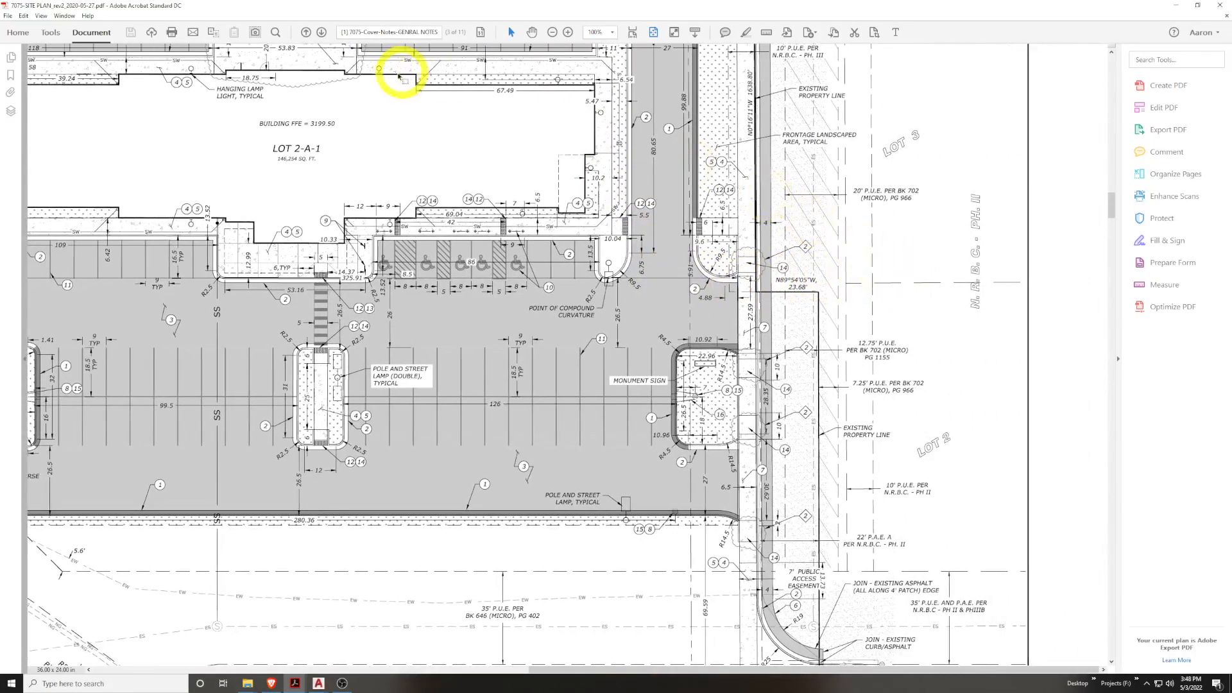
ctrl+scroll(404, 146, down, 2)
ctrl+scroll(405, 146, down, 1)
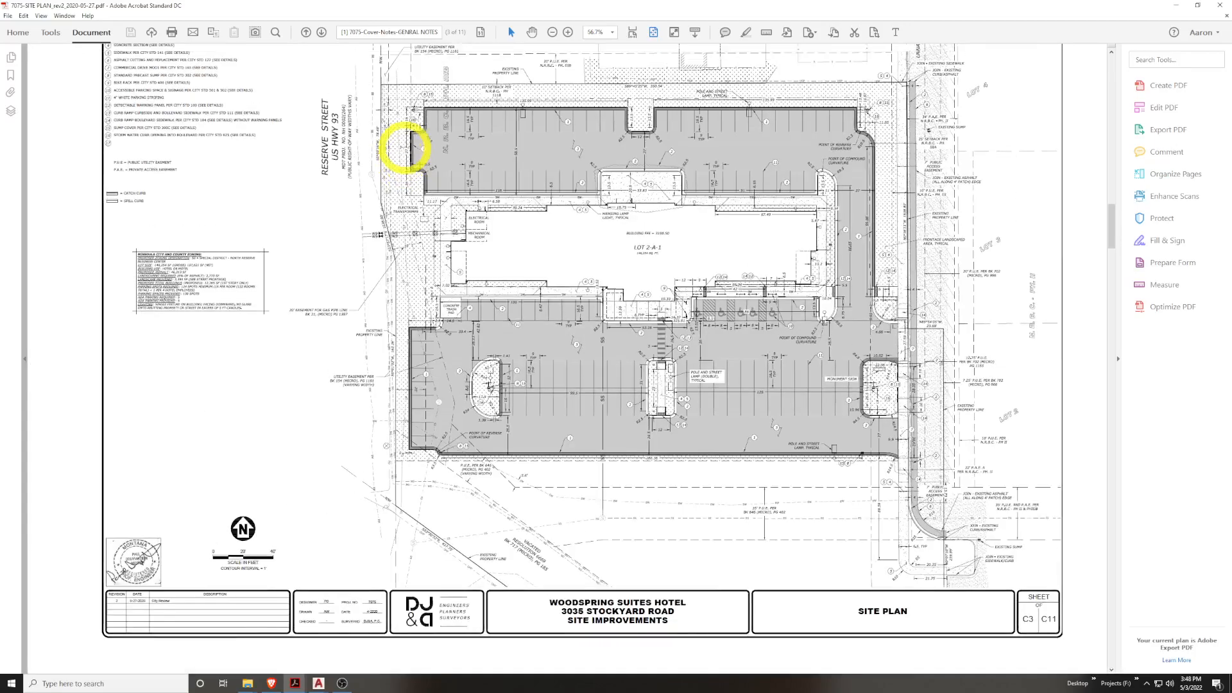
Examine the spot elevations, slope arrows, contours and grade breaks around Lot 2-A-1 on the Grading and Drainage Plan, sheet C4
scroll(404, 147, down, 1)
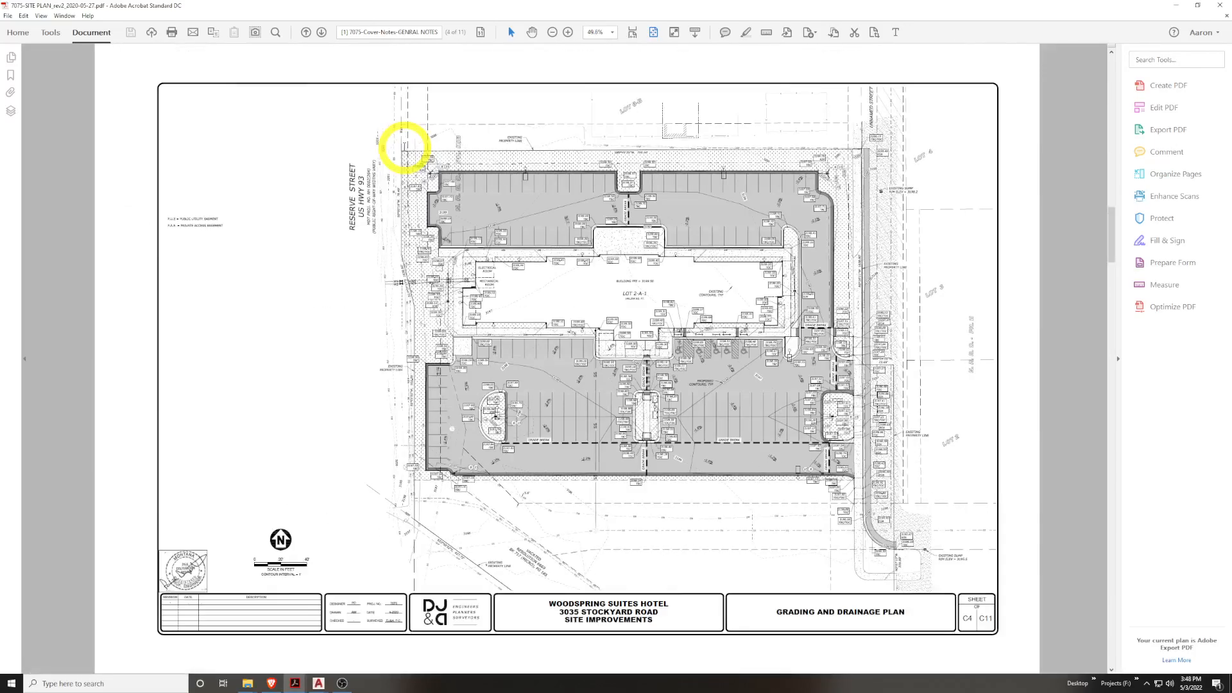
ctrl+scroll(881, 443, up, 1)
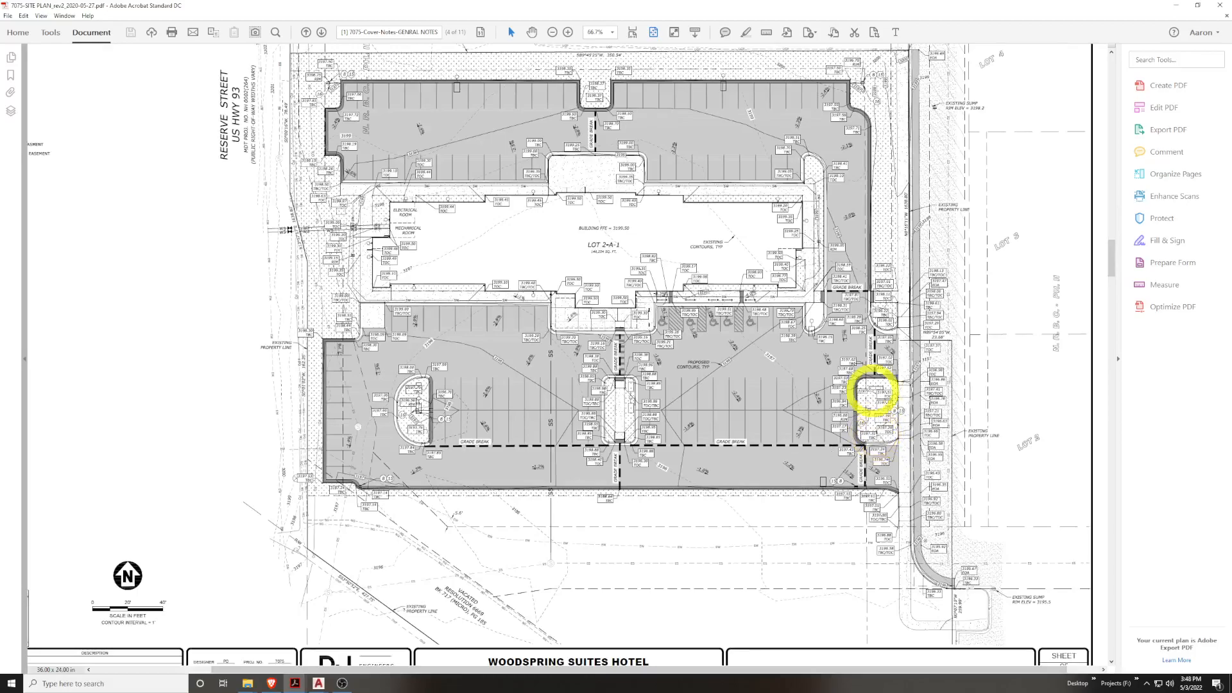
ctrl+scroll(603, 315, up, 2)
middle_drag(876, 347, 753, 371)
scroll(798, 281, up, 5)
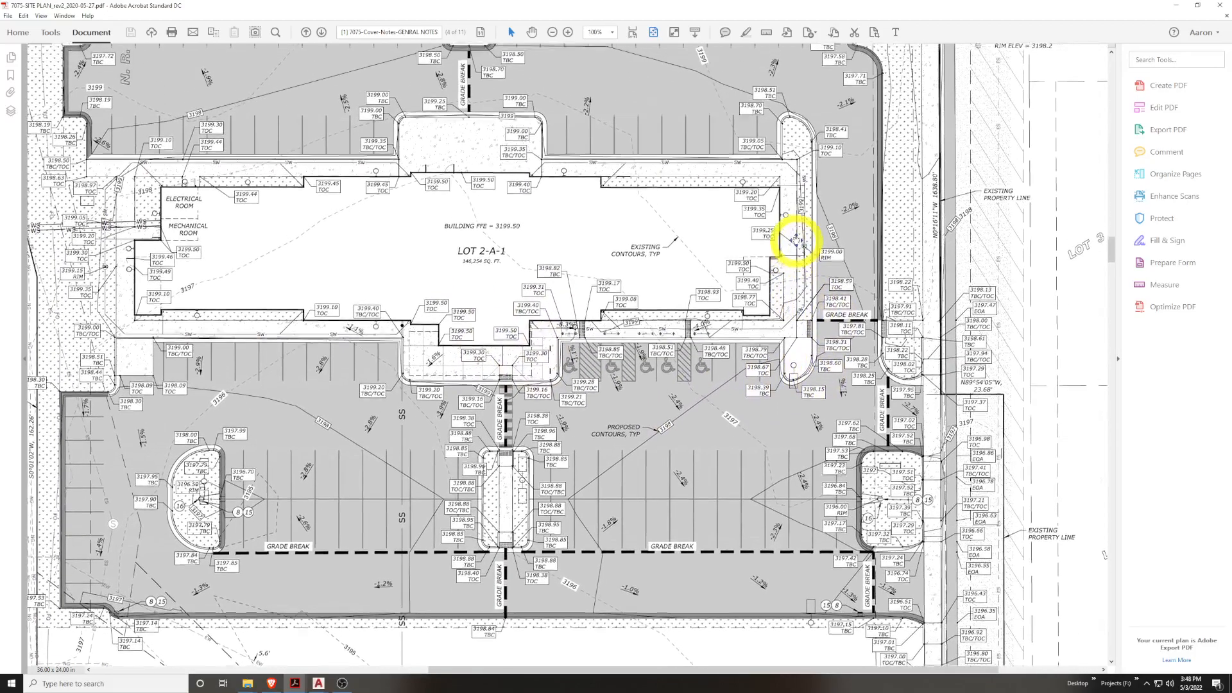
scroll(339, 232, down, 7)
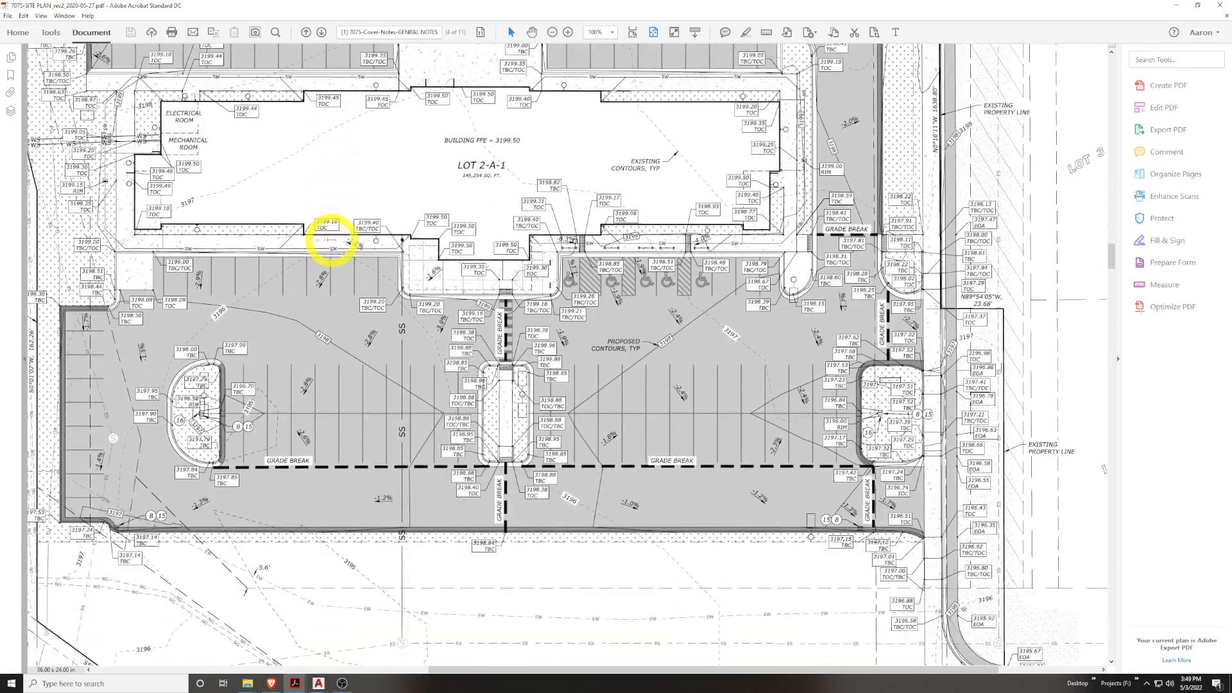
scroll(450, 247, up, 2)
middle_drag(668, 371, 678, 340)
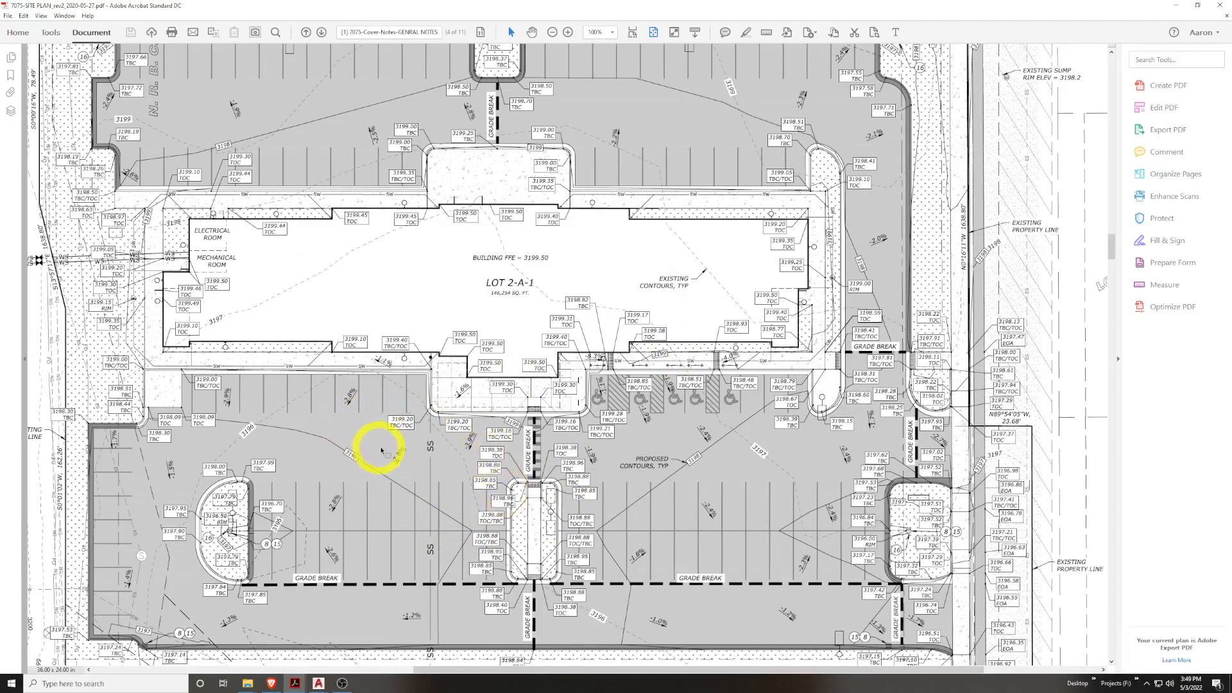
Put away the three example grading plan PDFs and switch back to the 6_Labeling Design Surfaces drawing in Civil 3D
ctrl+scroll(335, 541, down, 2)
ctrl+scroll(295, 431, down, 3)
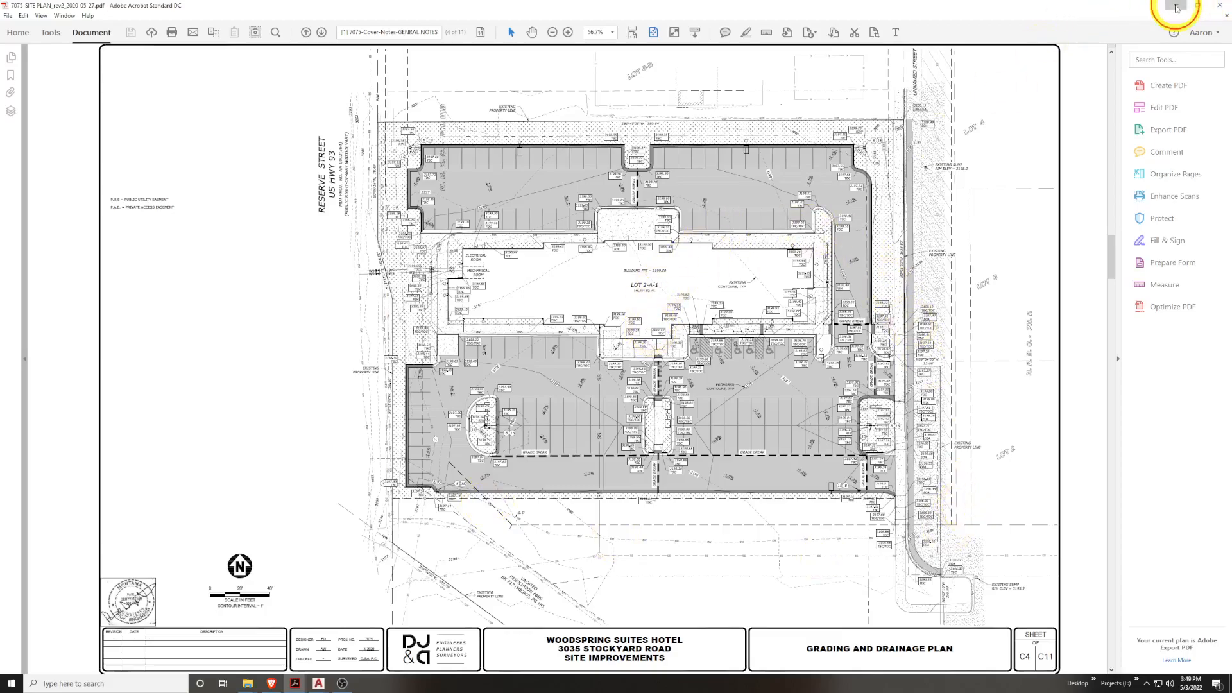
click(1176, 8)
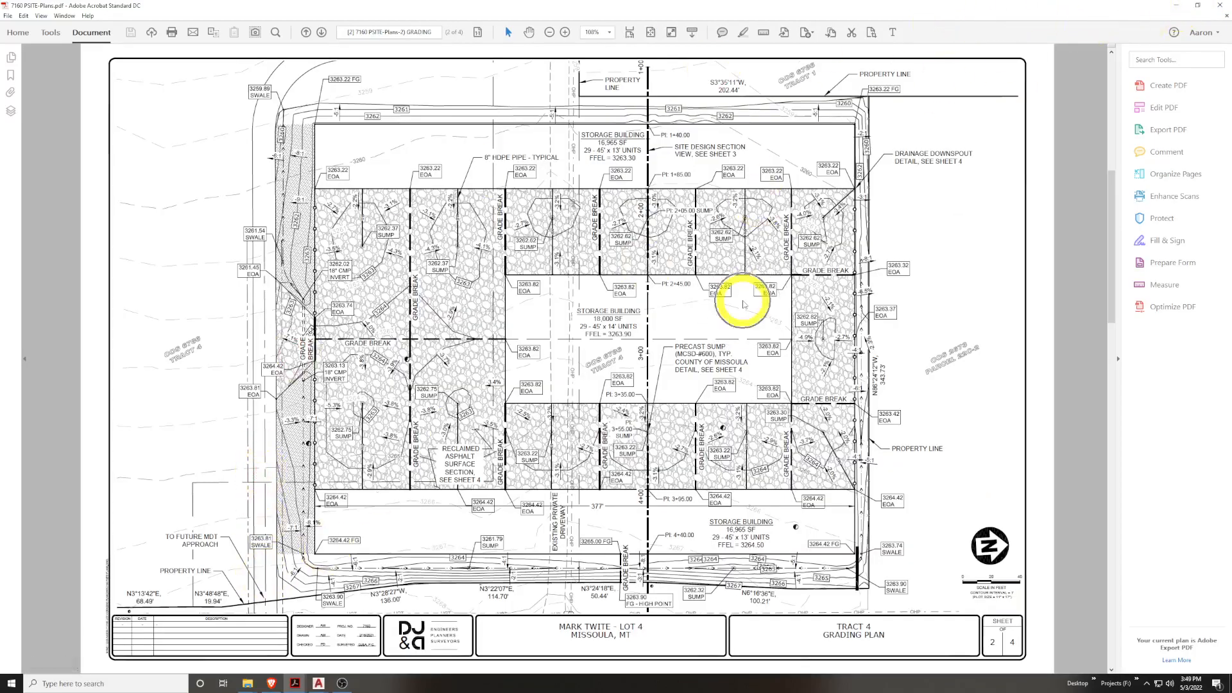
click(1177, 7)
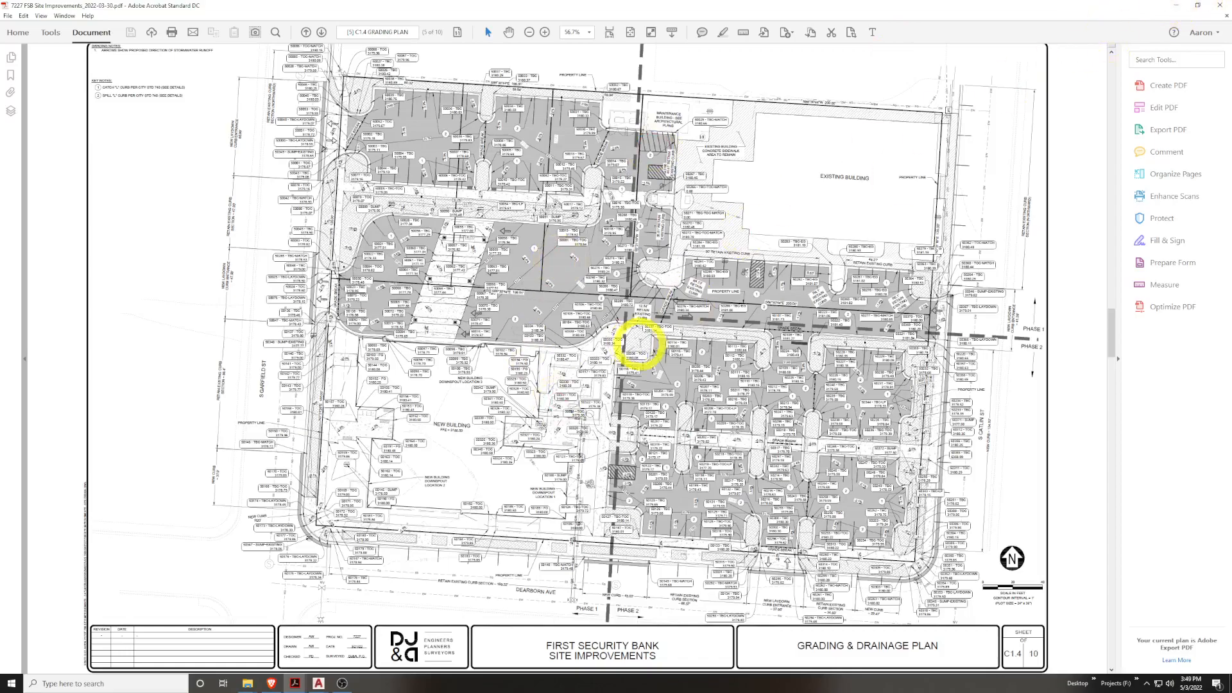
click(1221, 6)
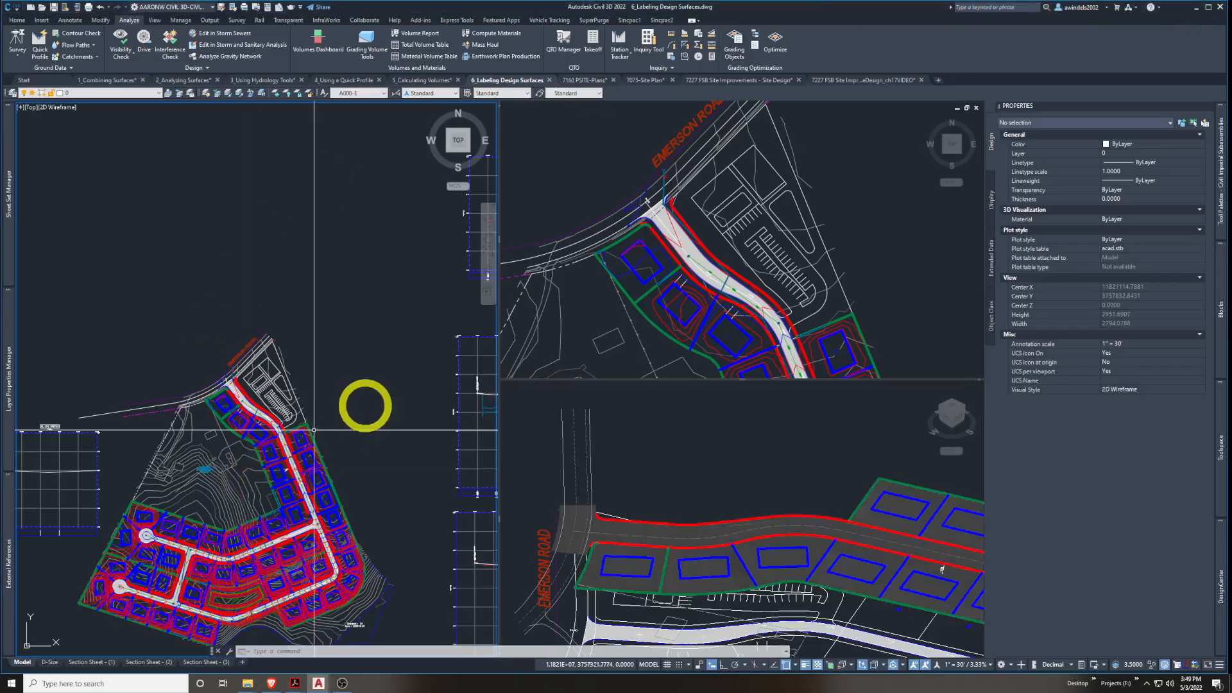
click(412, 378)
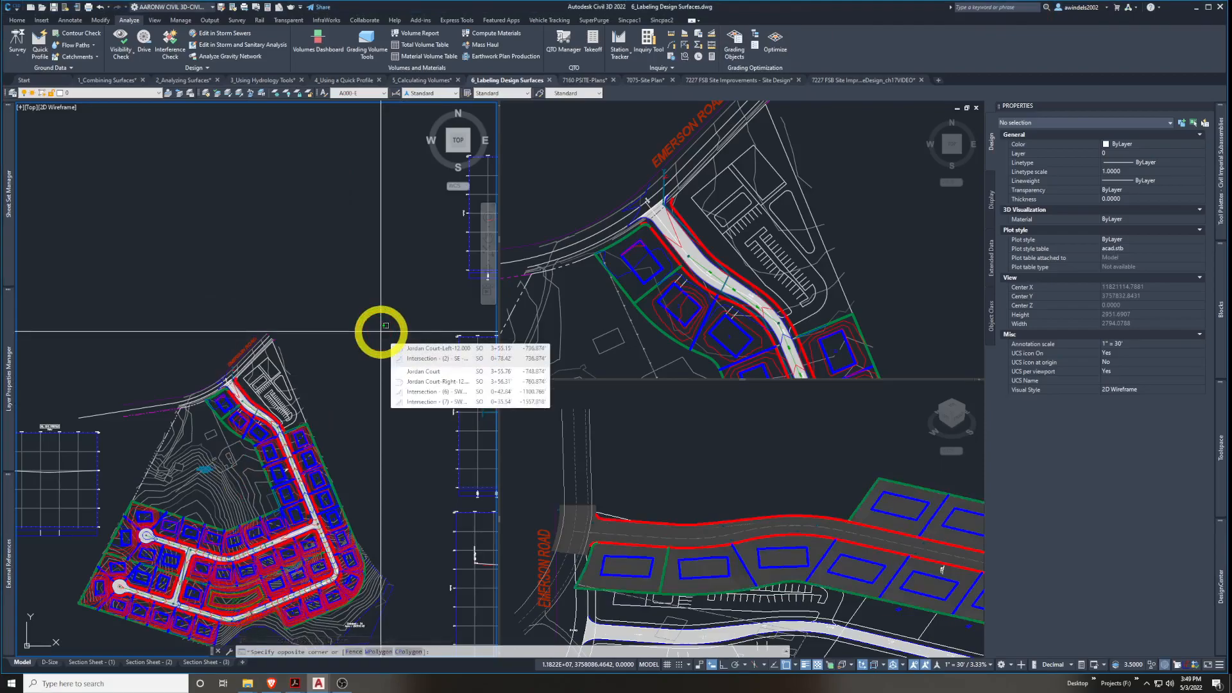
key(Escape)
key(Escape)
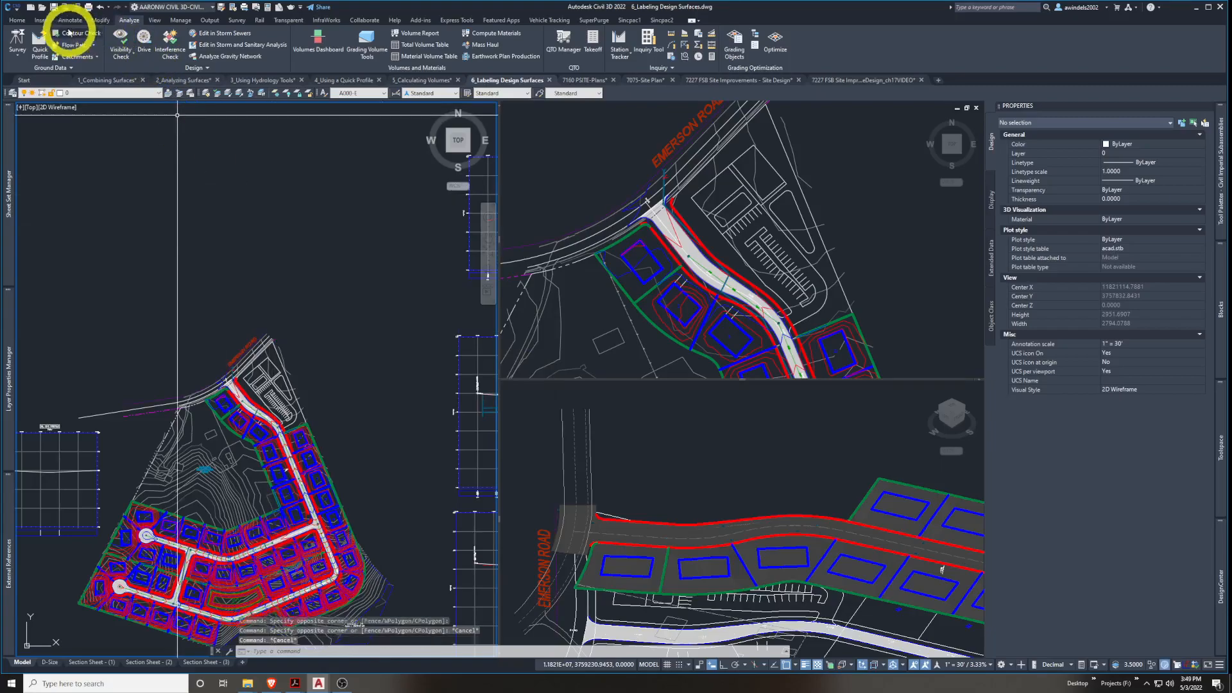
Open Add Labels with the feature set to Surface and the label type set to Contour - Multiple
click(70, 20)
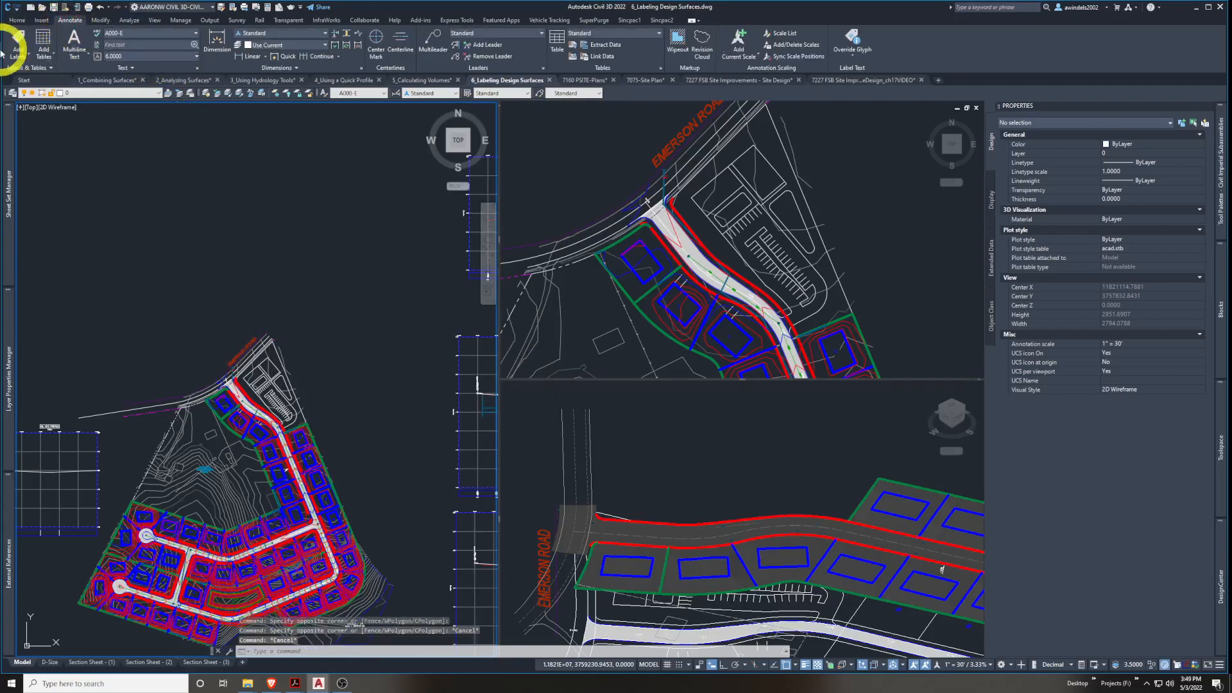
click(18, 40)
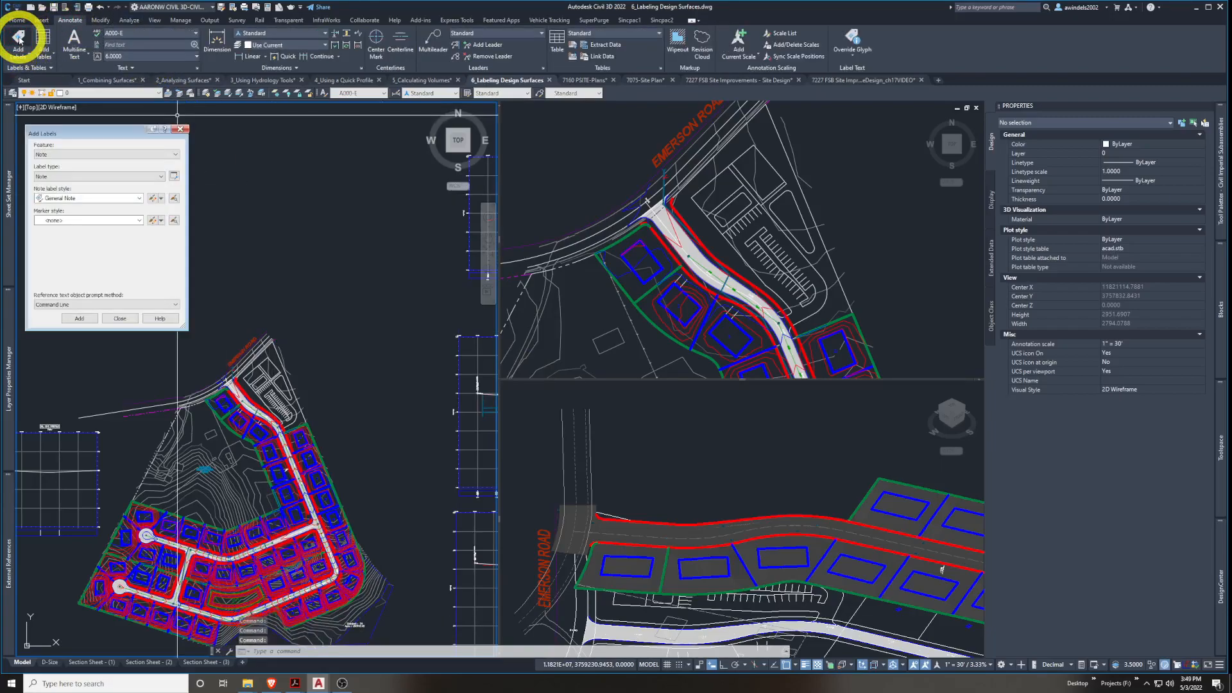
mouse_move(88, 139)
mouse_down()
mouse_move(75, 130)
mouse_move(88, 133)
mouse_up()
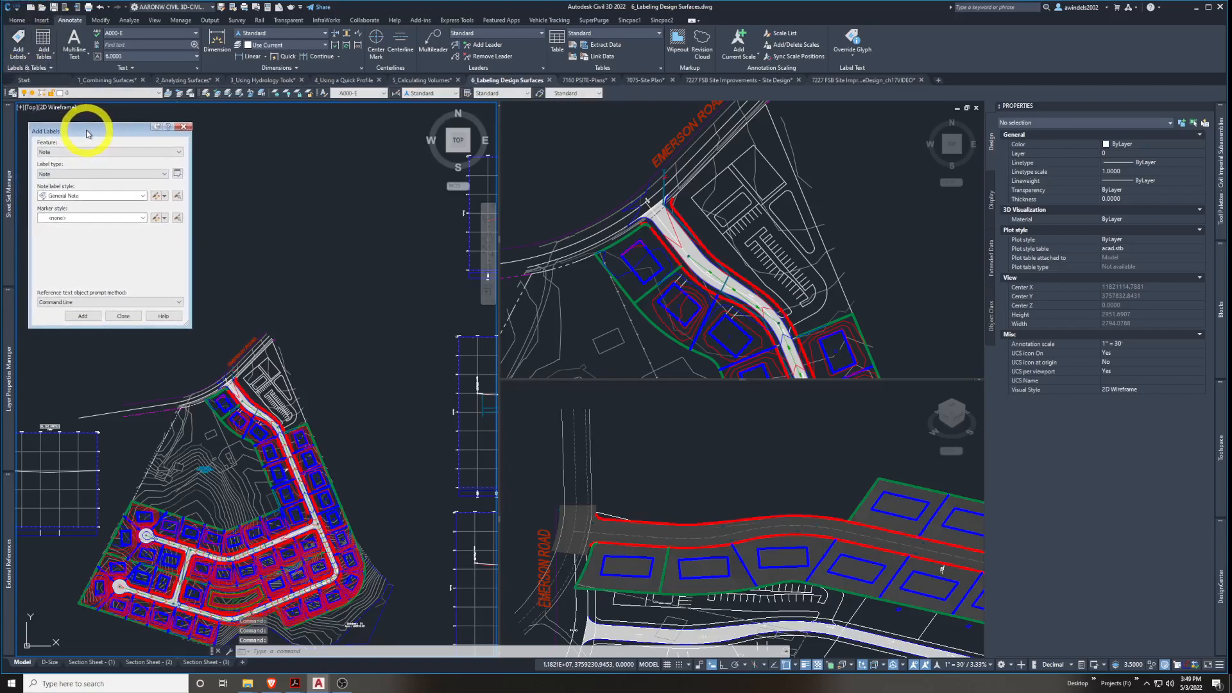
click(108, 152)
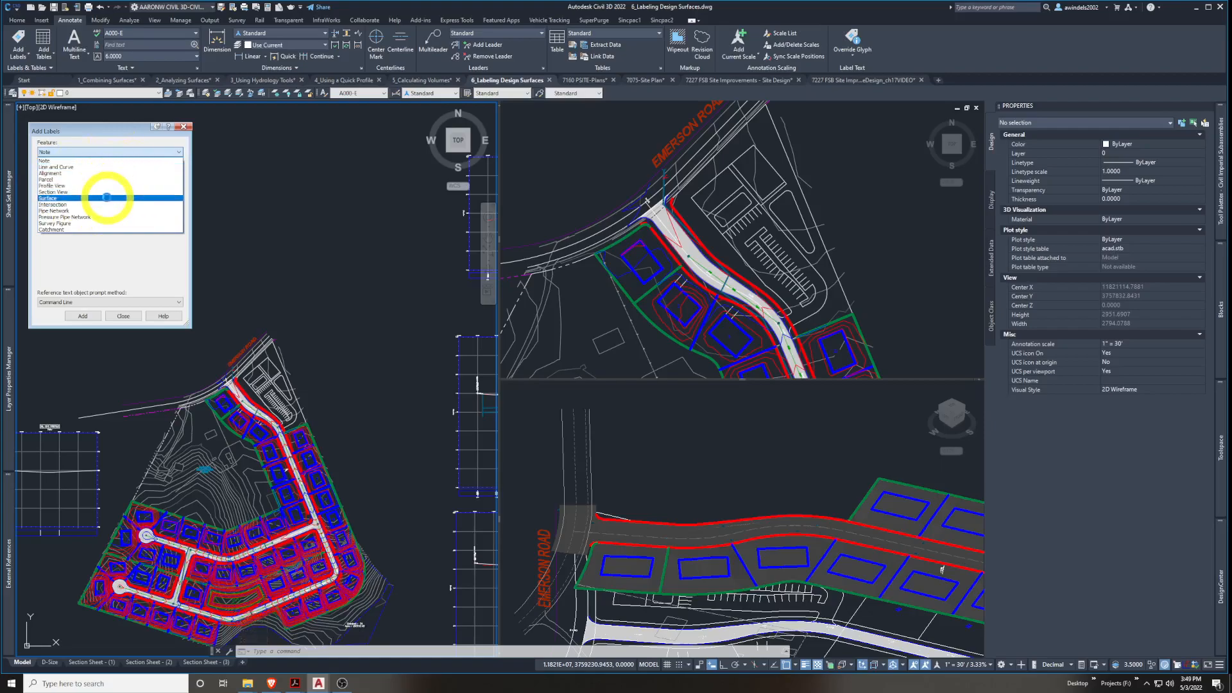
click(107, 198)
click(115, 174)
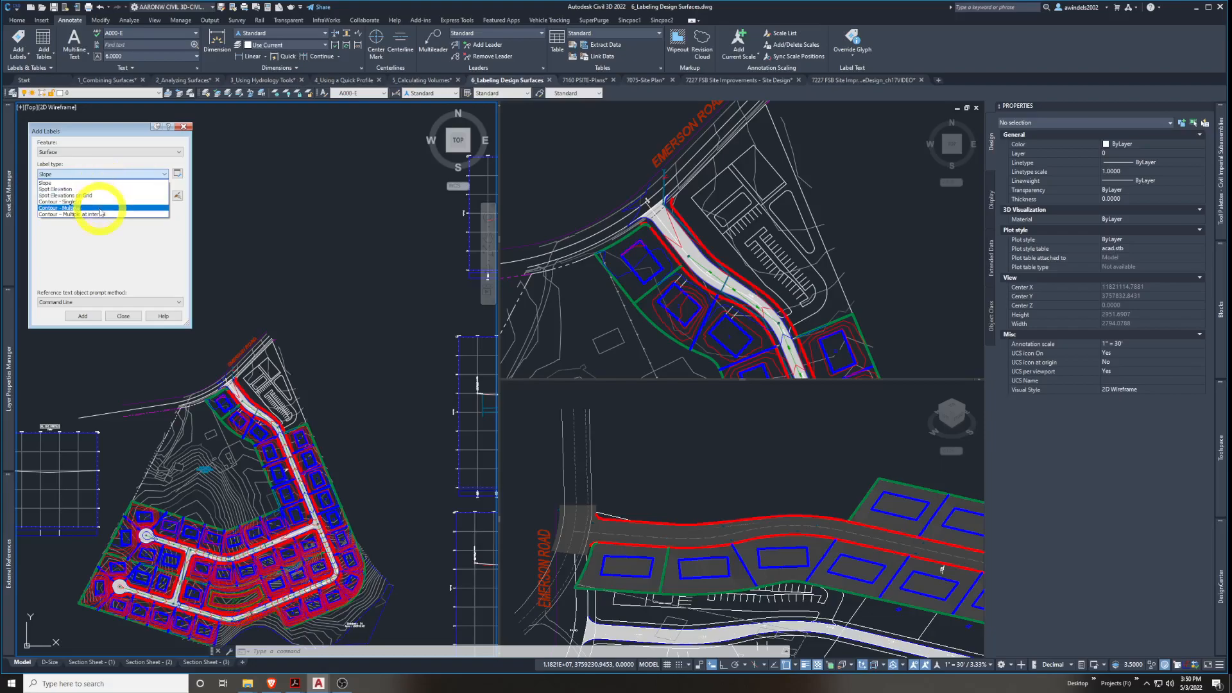
click(97, 208)
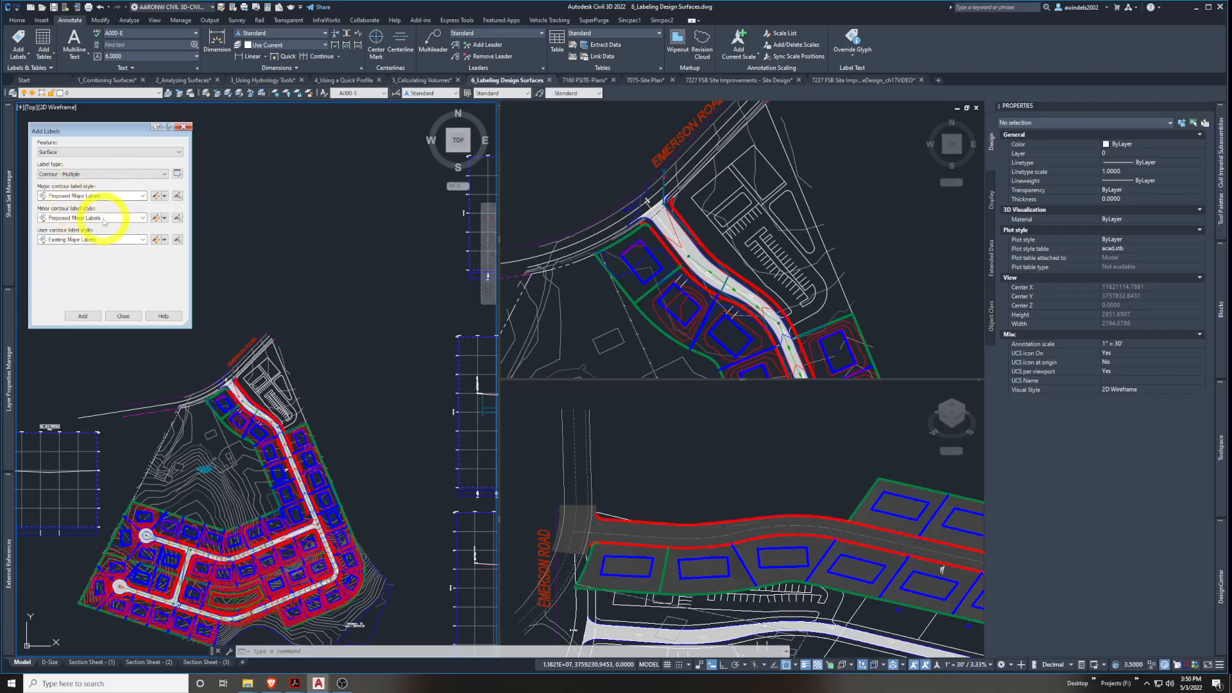
Start adding multiple contour labels to the proposed design surface and begin the label line at the rear side of lot 2
click(83, 316)
middle_drag(360, 365, 424, 292)
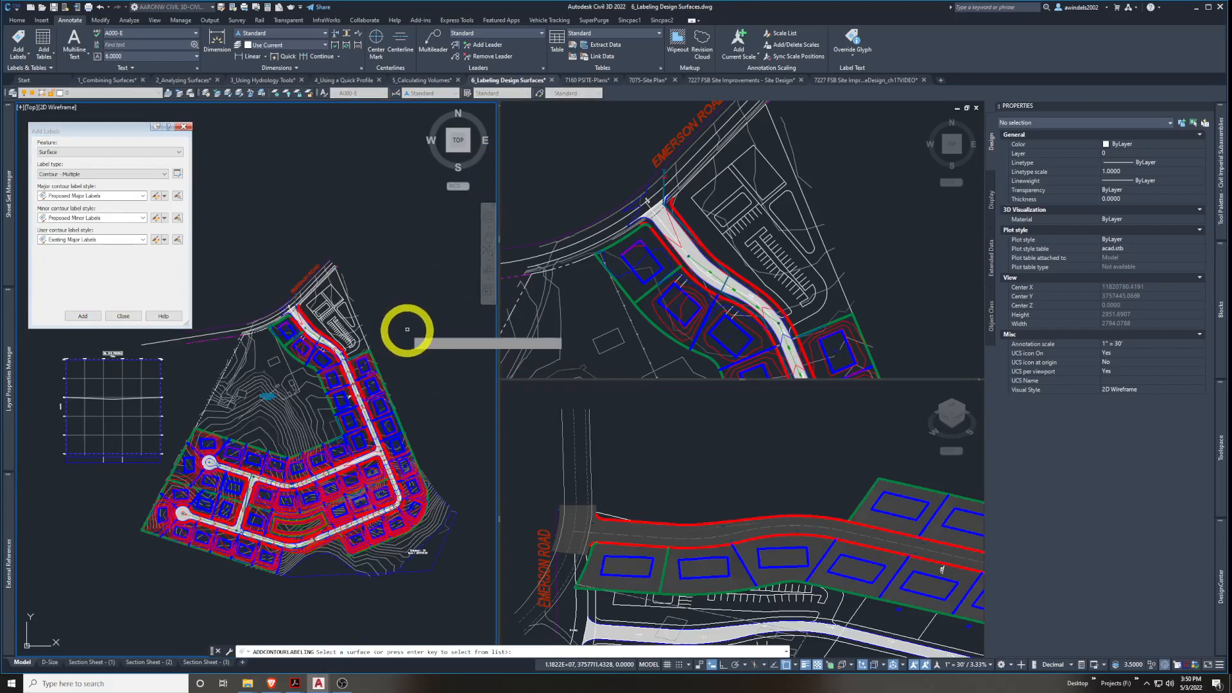
middle_drag(409, 352, 411, 342)
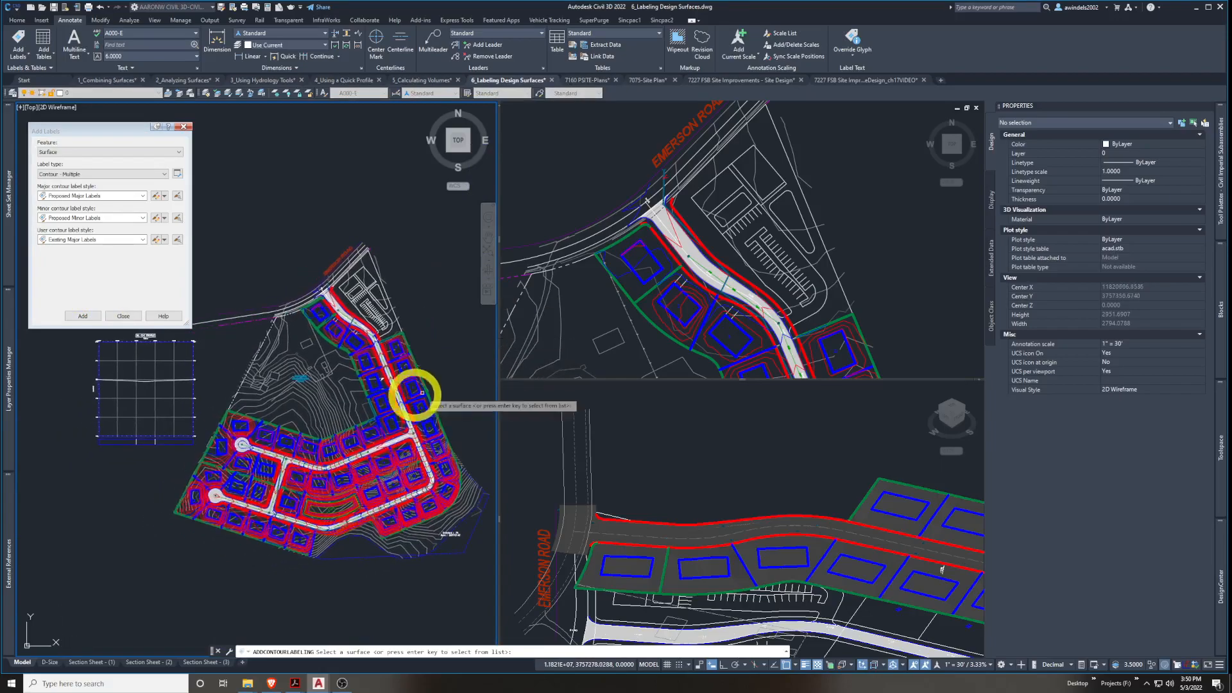
scroll(377, 440, up, 4)
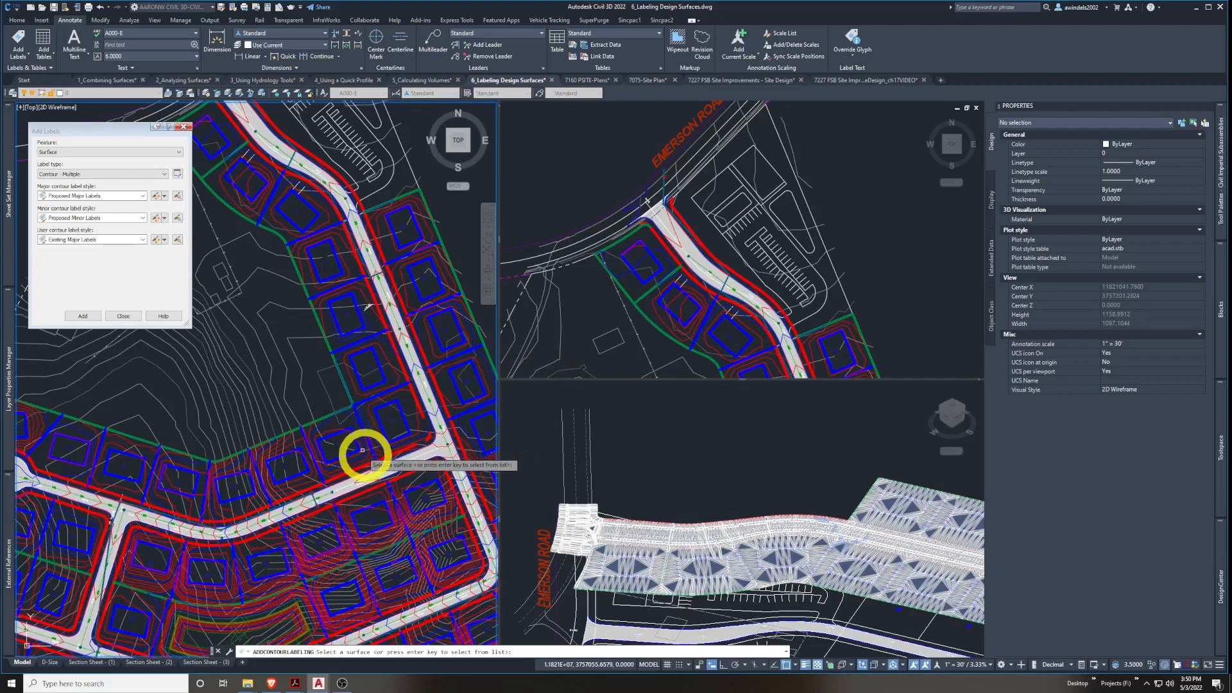
click(363, 457)
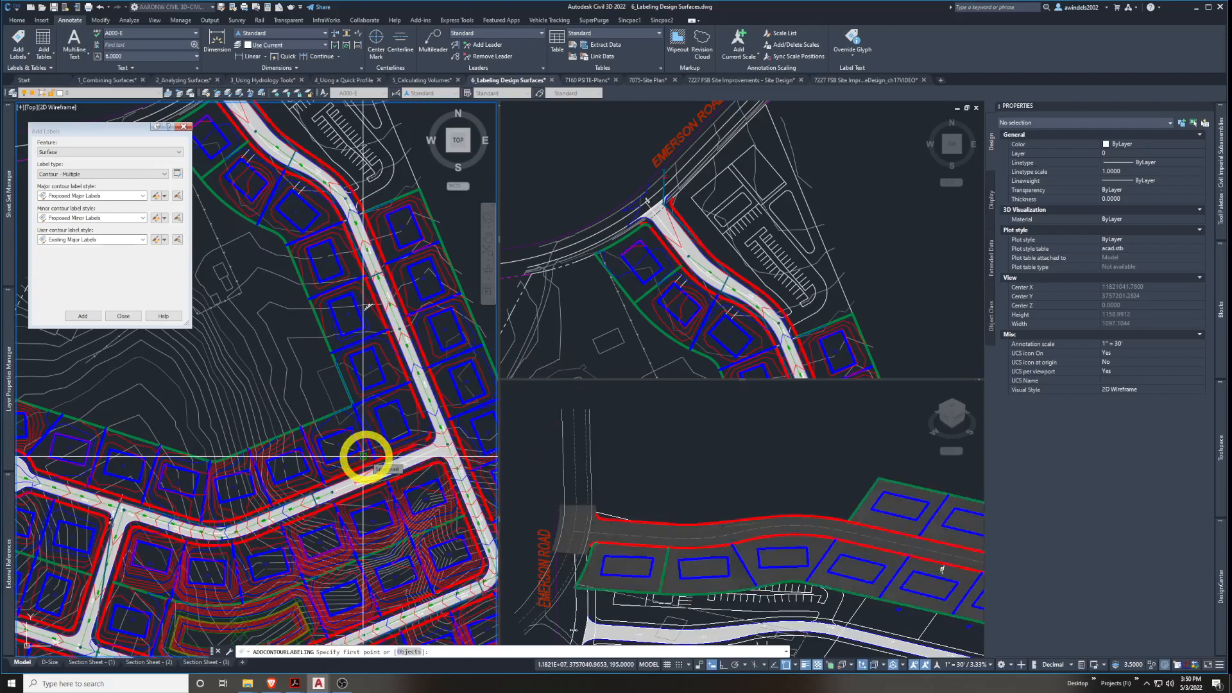
mouse_move(374, 468)
middle_down()
mouse_move(376, 456)
mouse_move(371, 514)
middle_up()
scroll(296, 246, up, 6)
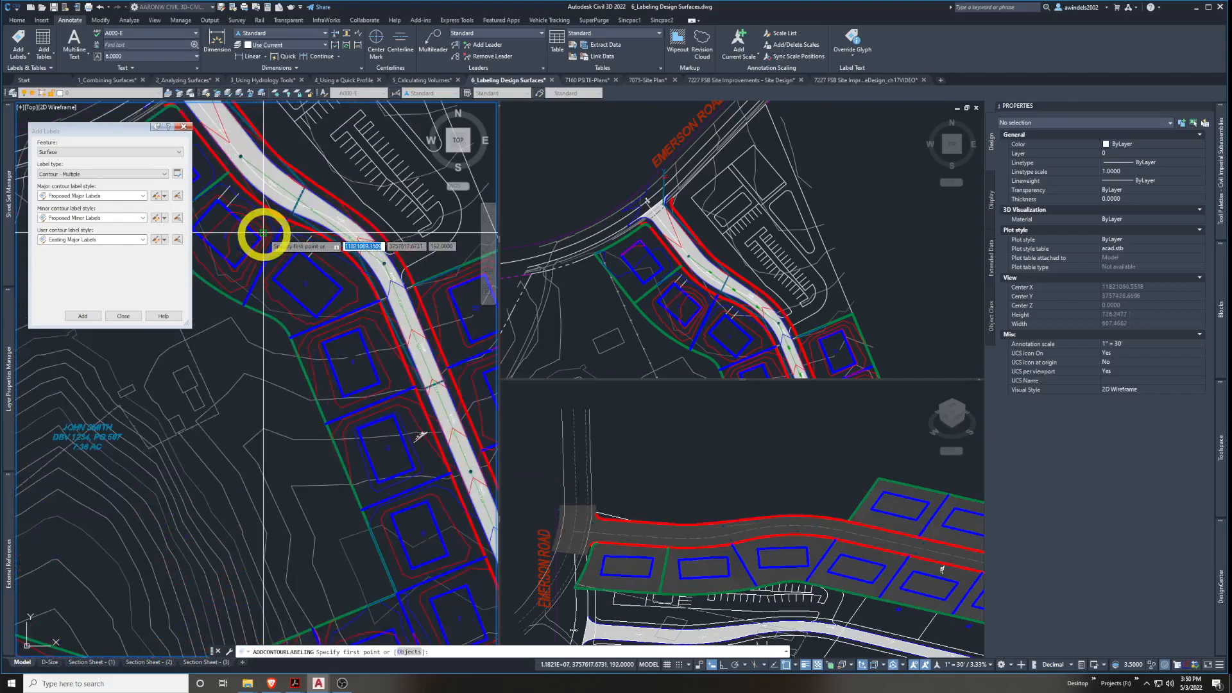
click(288, 259)
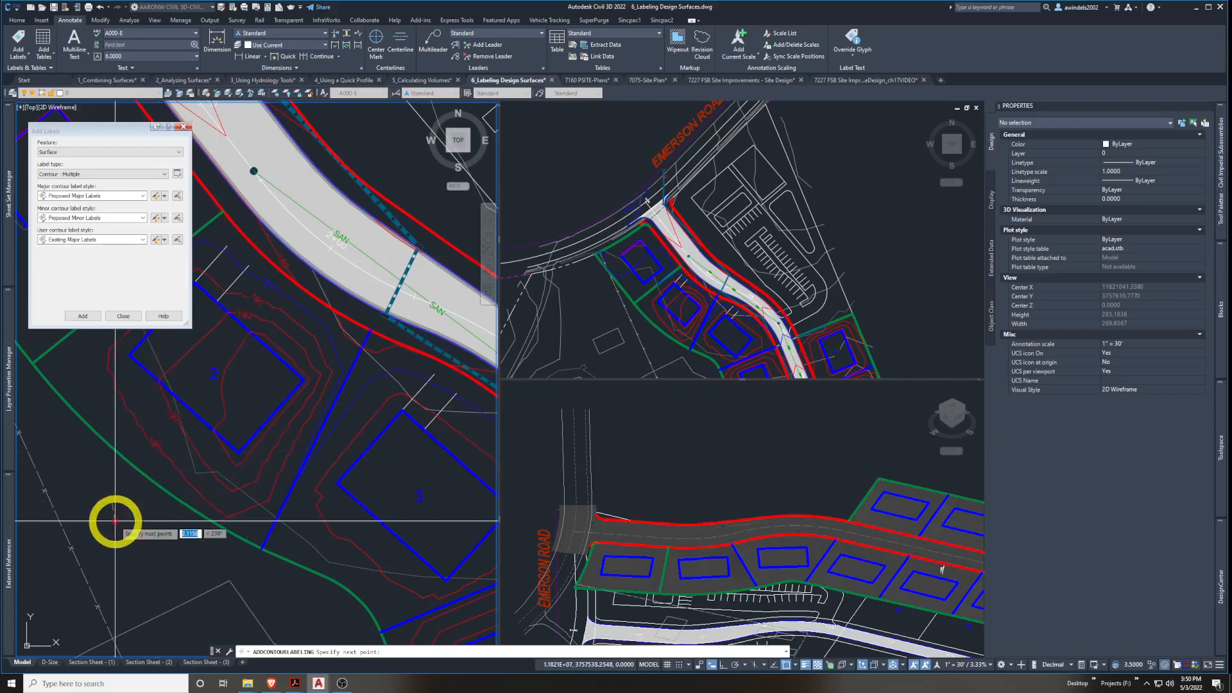
middle_drag(129, 511, 187, 528)
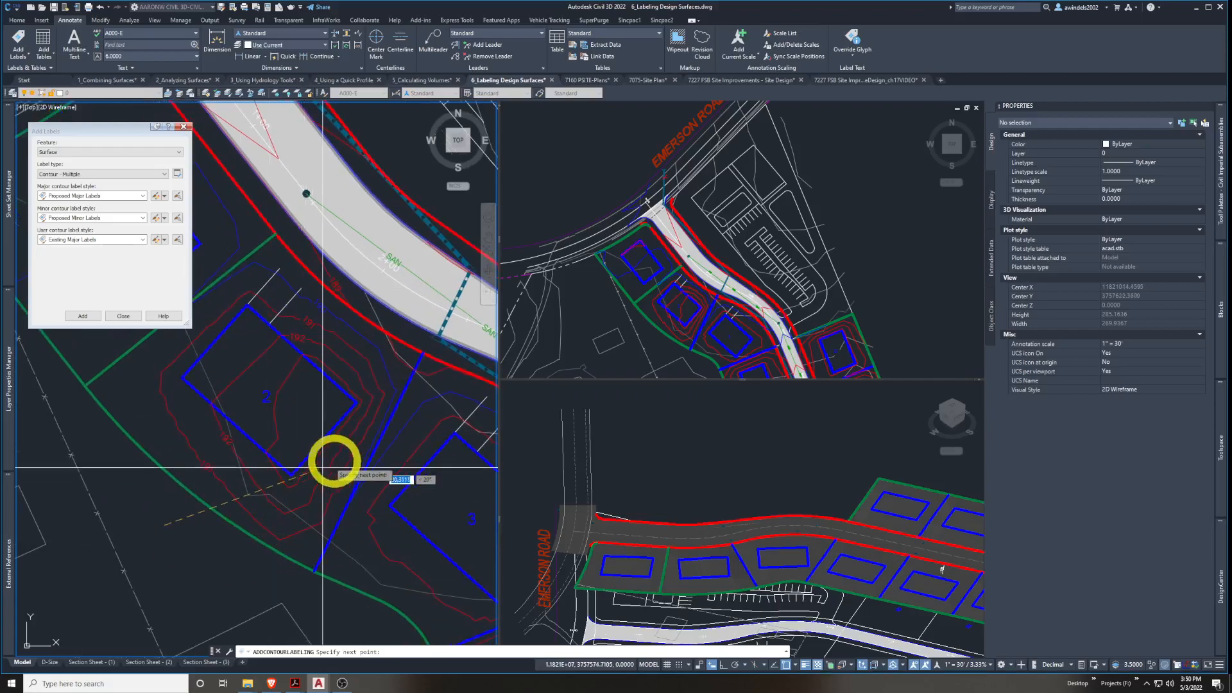
Run the contour label line through the lots west of the road, from lot 2 down to the corner lot at the intersection, and finish it
middle_drag(403, 480, 292, 404)
mouse_move(443, 518)
middle_down()
mouse_move(404, 533)
mouse_move(336, 500)
mouse_move(328, 382)
mouse_move(282, 246)
middle_up()
scroll(281, 247, down, 1)
click(401, 449)
middle_drag(416, 514, 325, 250)
click(376, 420)
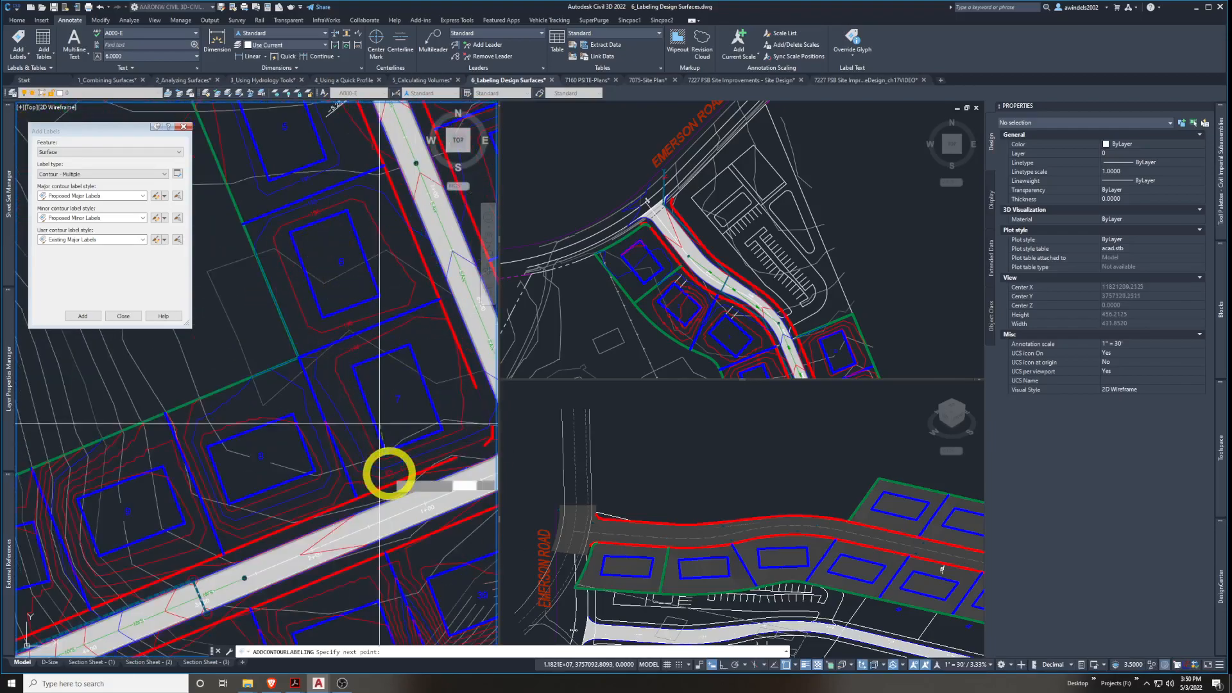
scroll(346, 389, down, 1)
middle_drag(347, 389, 404, 490)
middle_drag(332, 336, 423, 500)
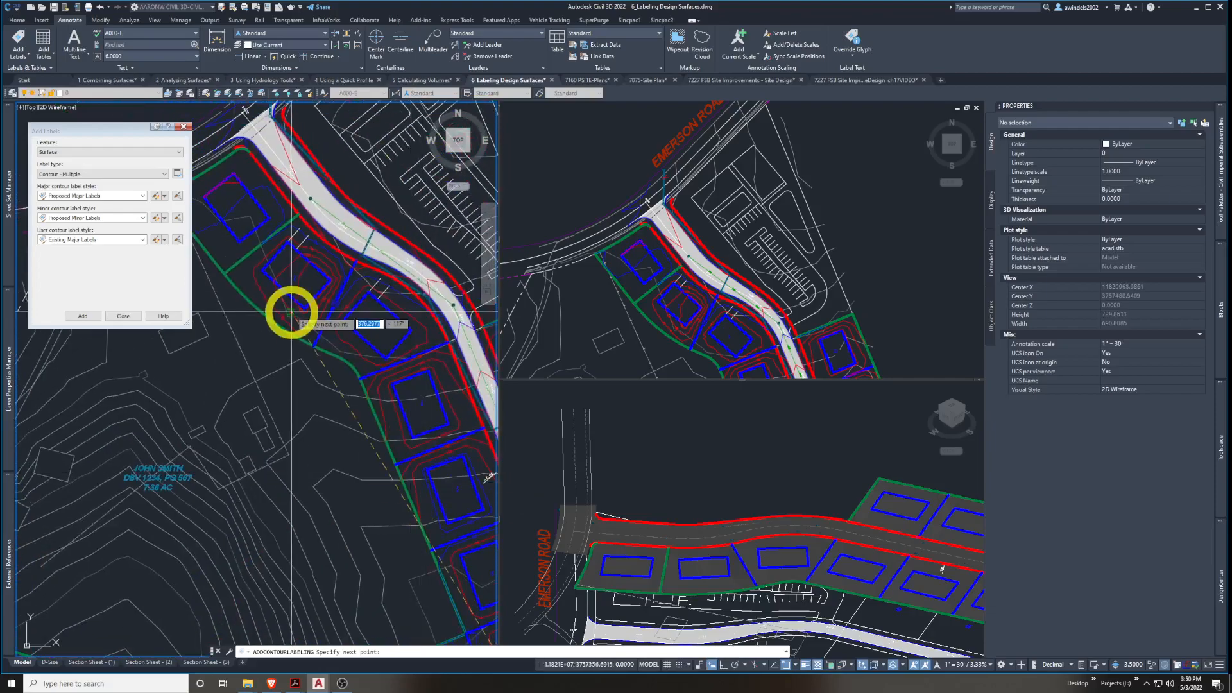
key(Return)
middle_drag(308, 414, 309, 427)
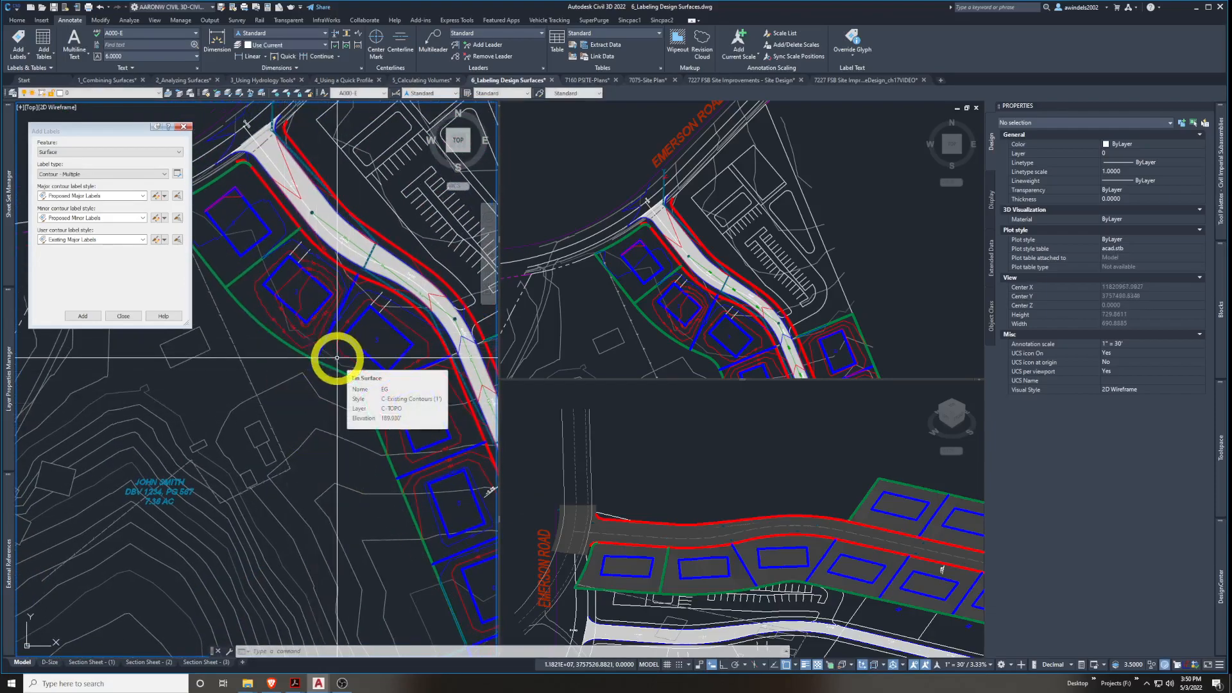
middle_drag(397, 383, 383, 404)
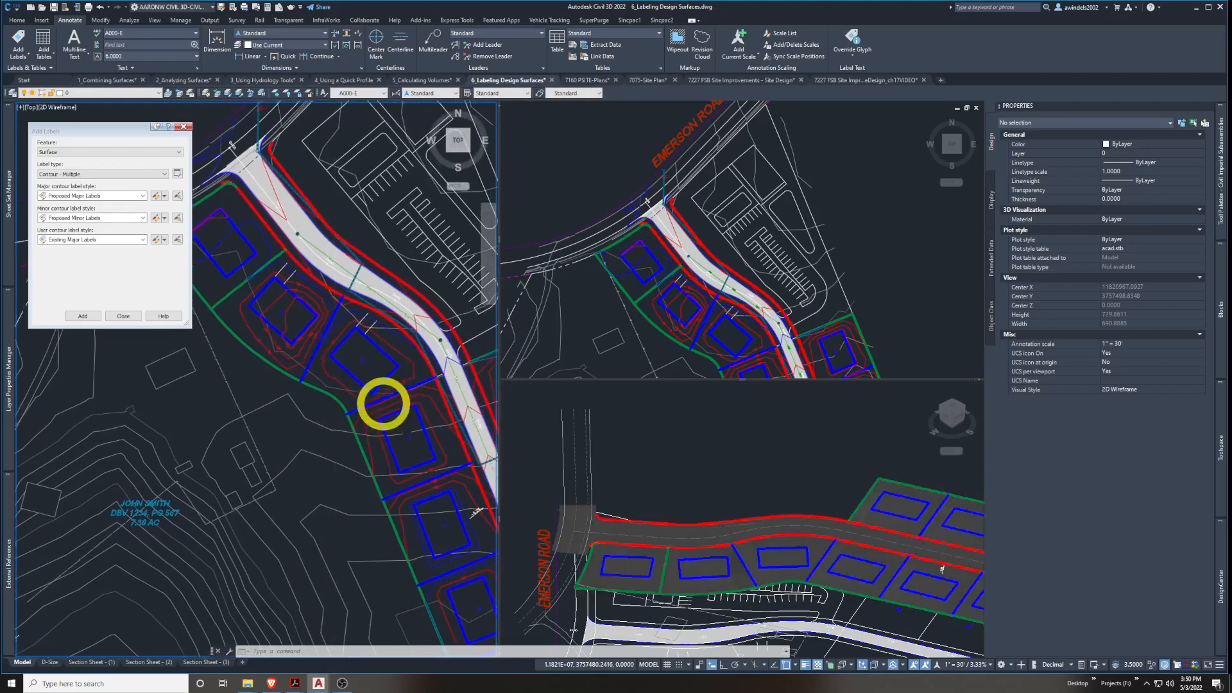
click(426, 468)
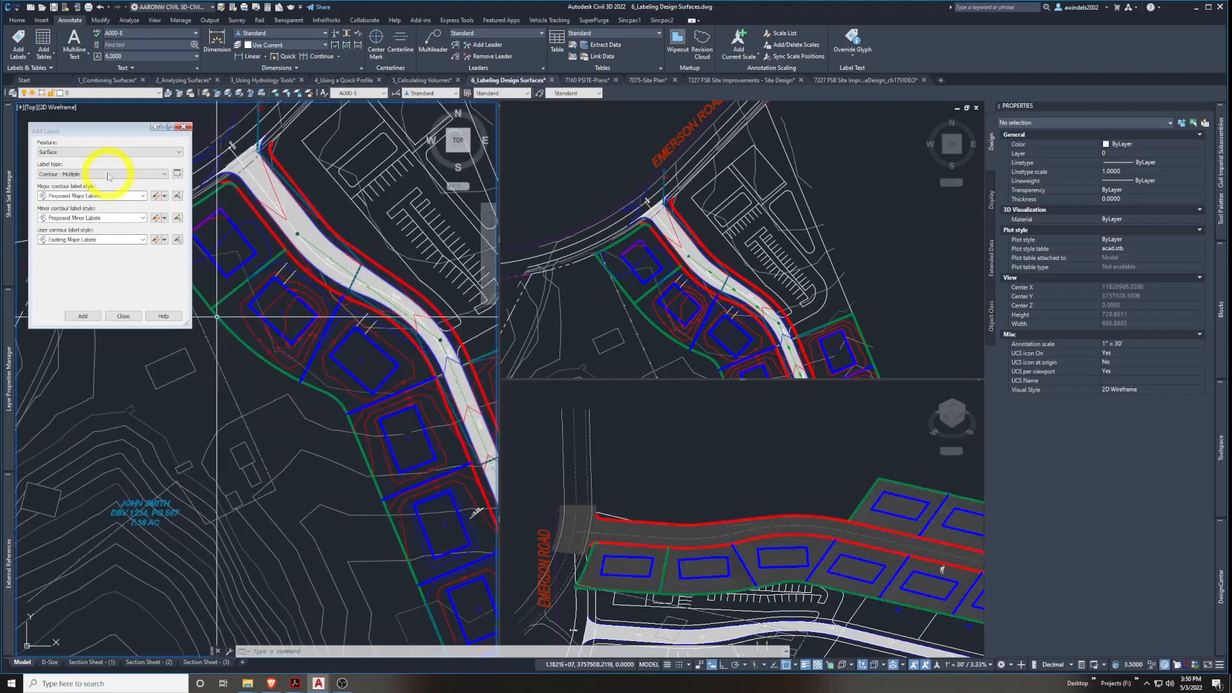
Collapse the Add Labels dialog and expand it again
drag(116, 134, 121, 135)
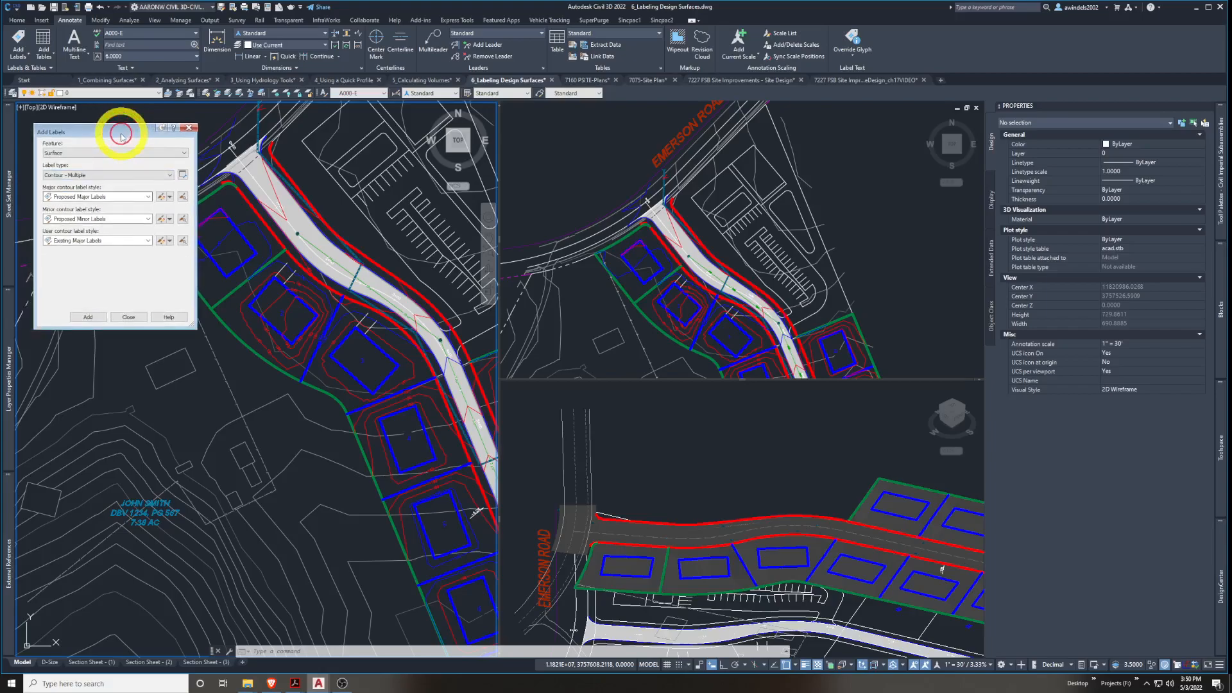
click(161, 130)
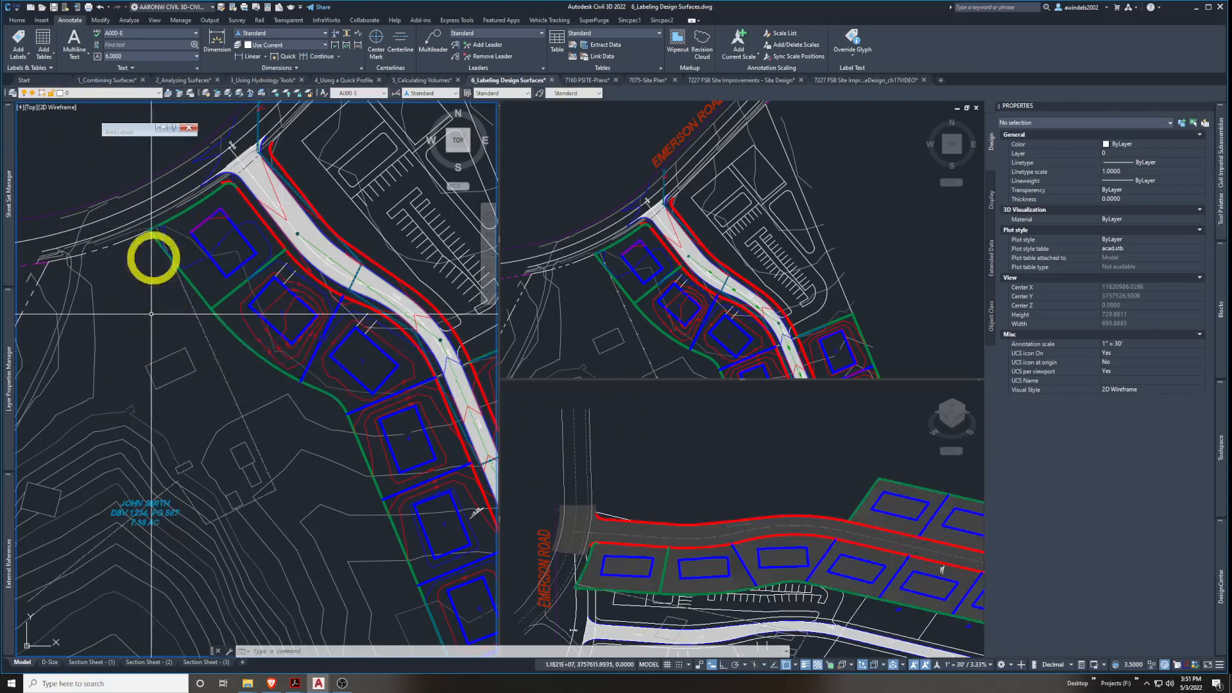
click(159, 130)
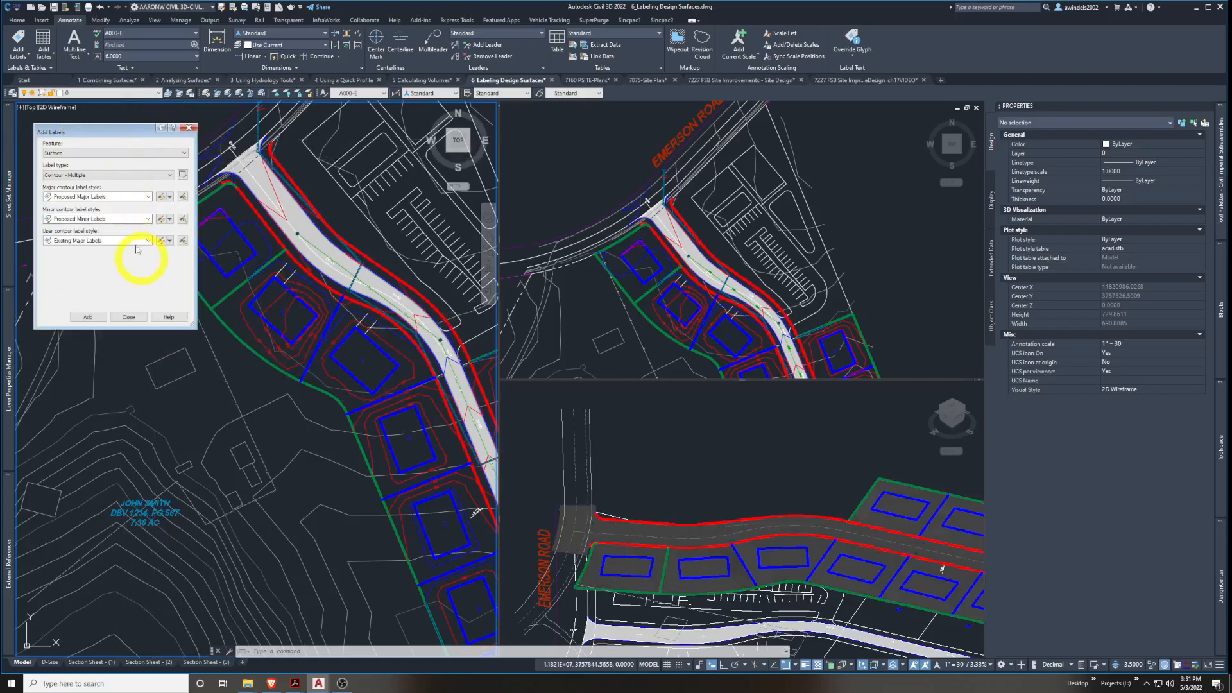
Set the label type to Contour - Single and begin labeling the design surface at the Emerson Road end of the road
click(93, 175)
click(75, 203)
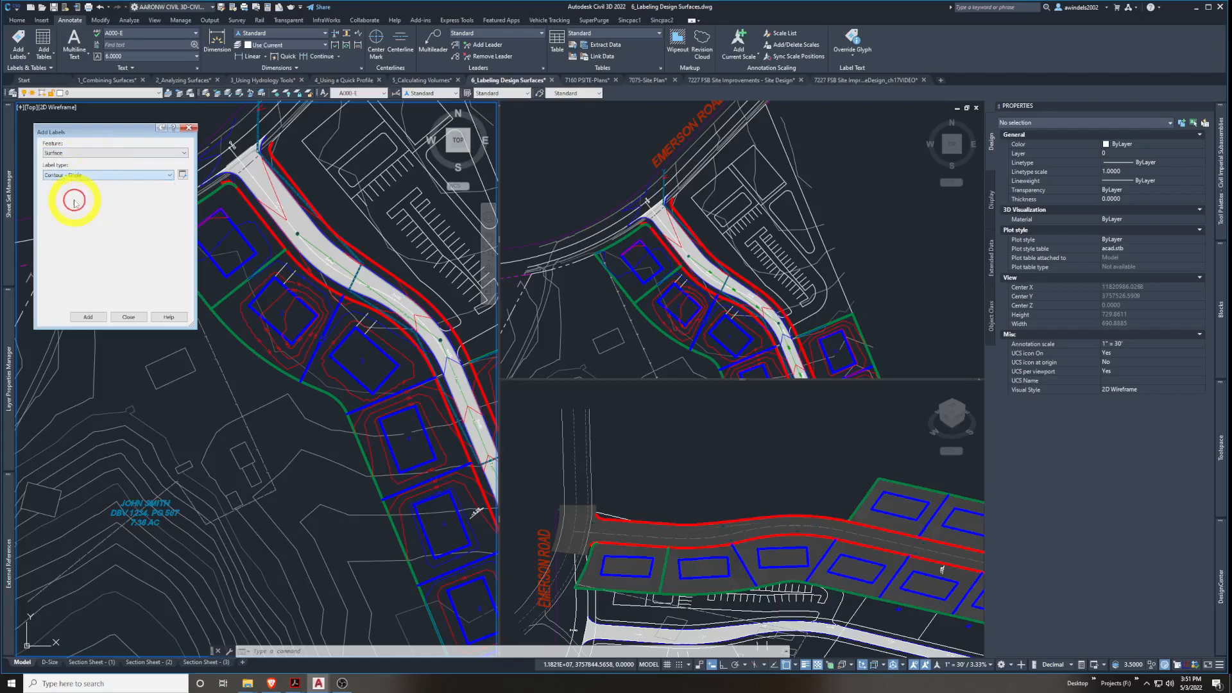
click(87, 317)
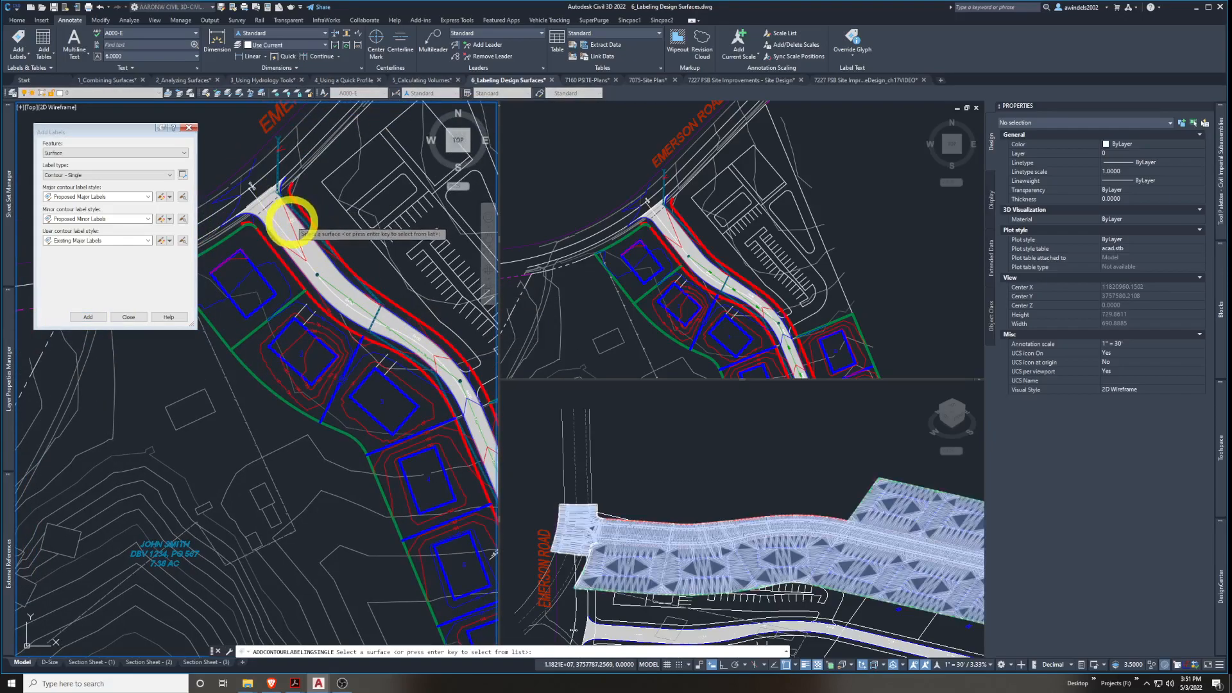
click(303, 232)
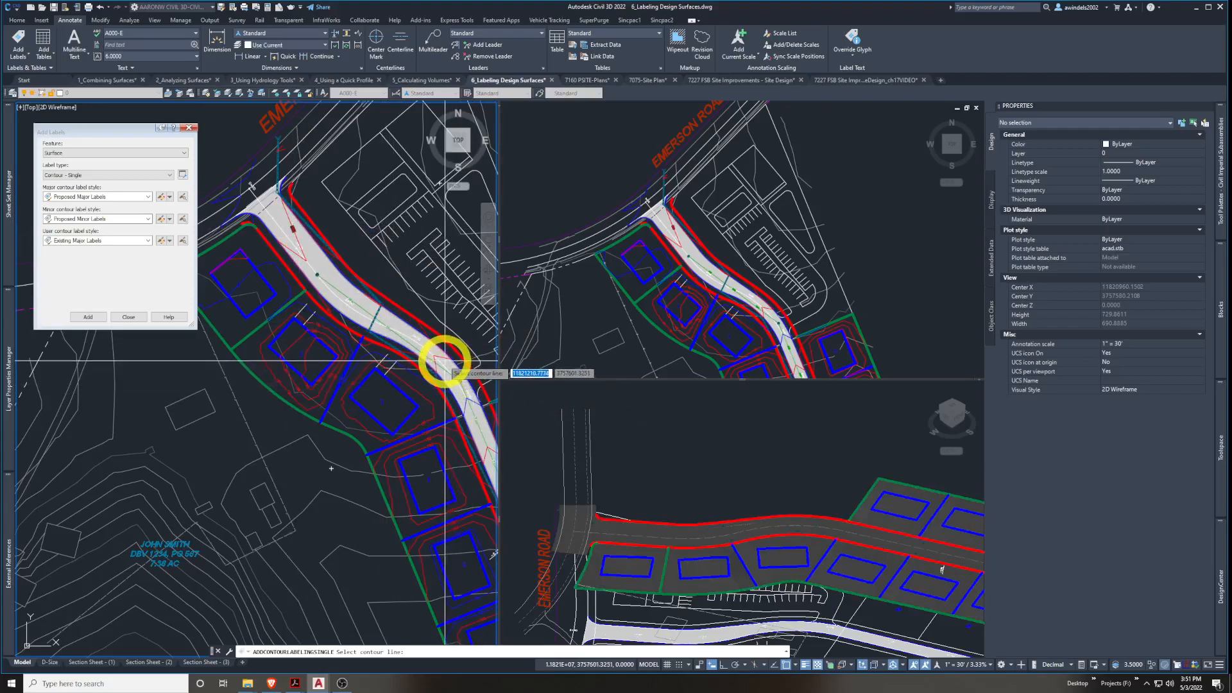
Add single contour labels to the road contours between the facing lots, working down the road toward the intersection
middle_drag(473, 404, 330, 287)
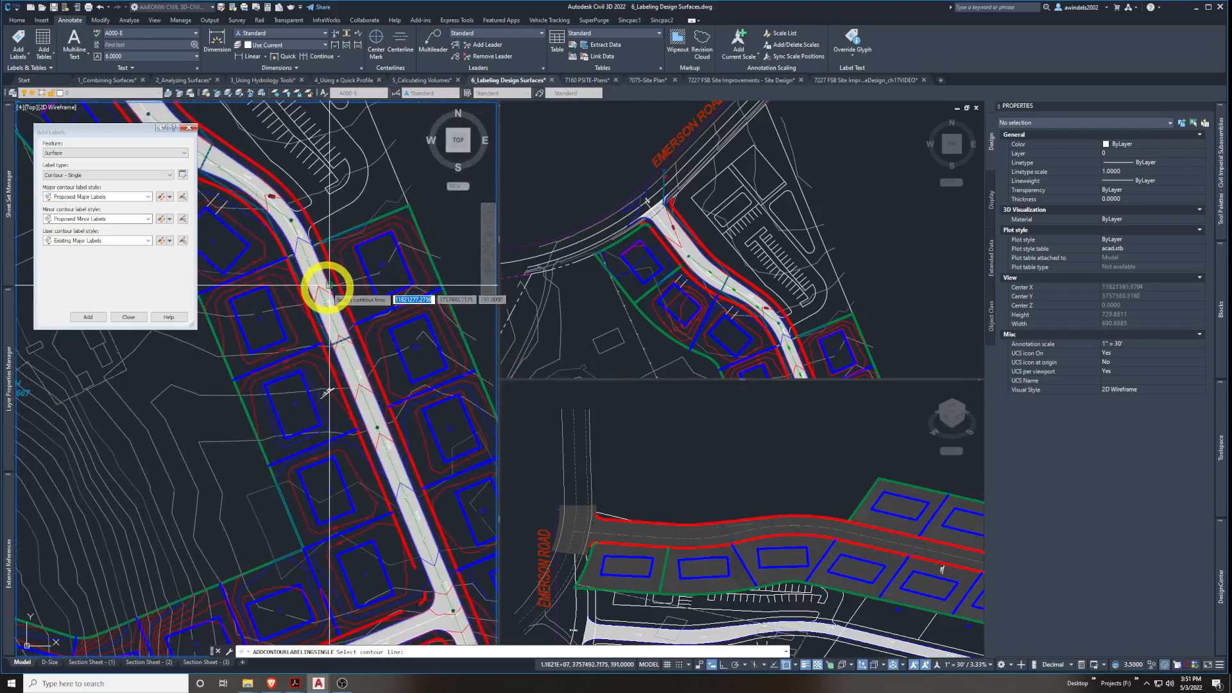
scroll(347, 353, up, 2)
scroll(350, 344, up, 2)
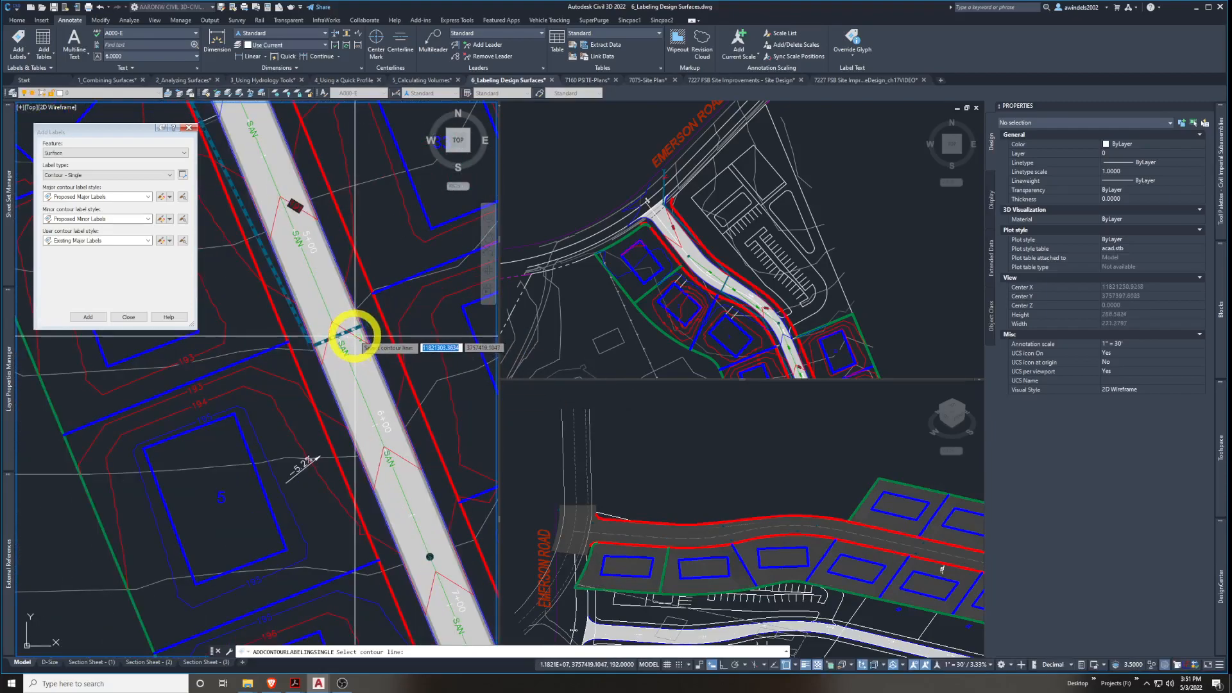
middle_drag(387, 426, 297, 261)
click(317, 342)
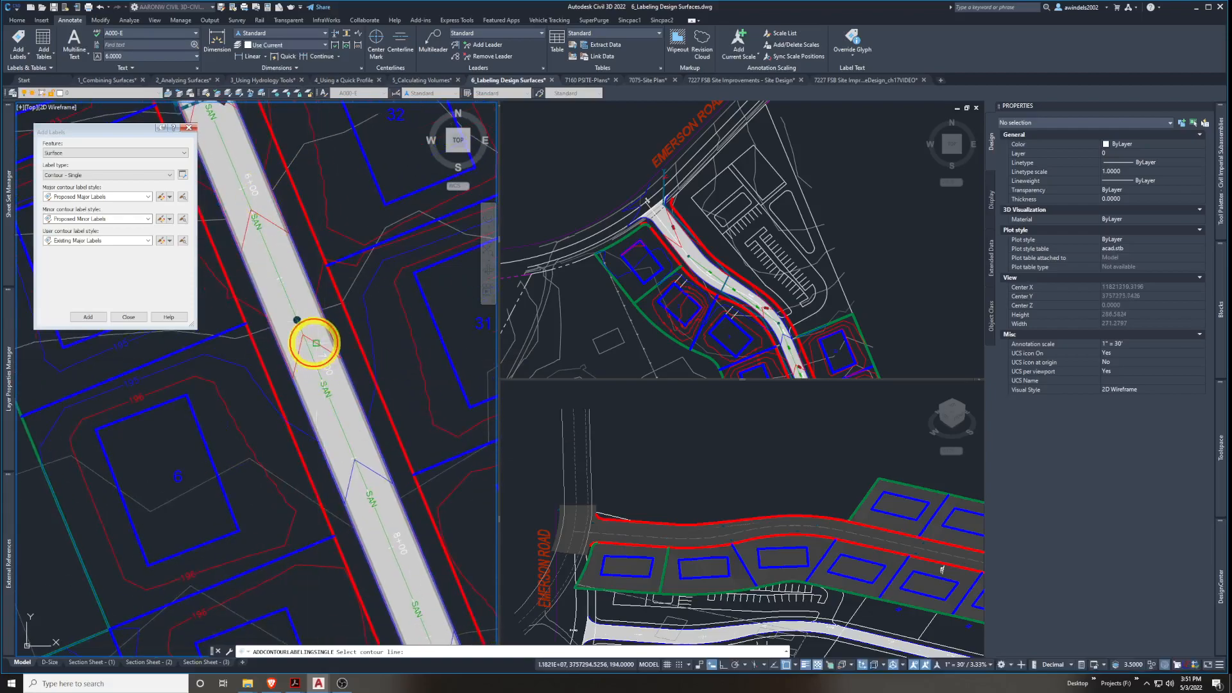
middle_drag(363, 445, 300, 333)
click(310, 358)
Label the individual contours crossing the road intersection near station 10+00 and end the contour labeling
scroll(289, 315, down, 3)
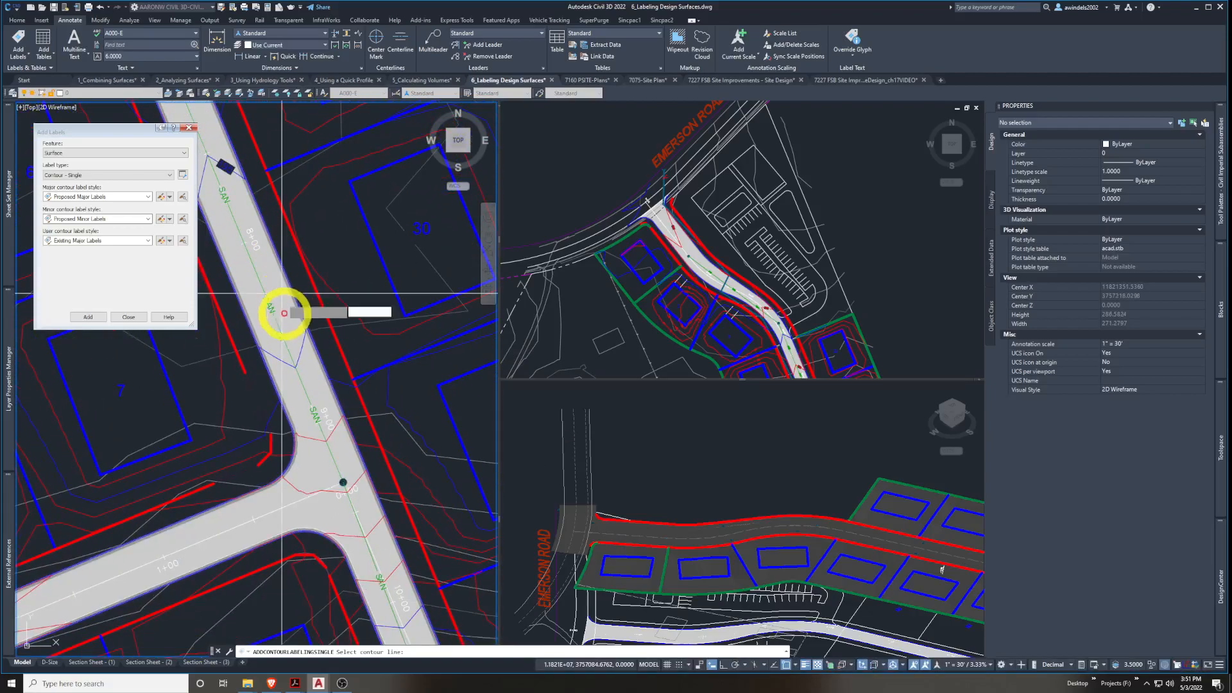
middle_drag(297, 340, 331, 421)
scroll(331, 421, up, 4)
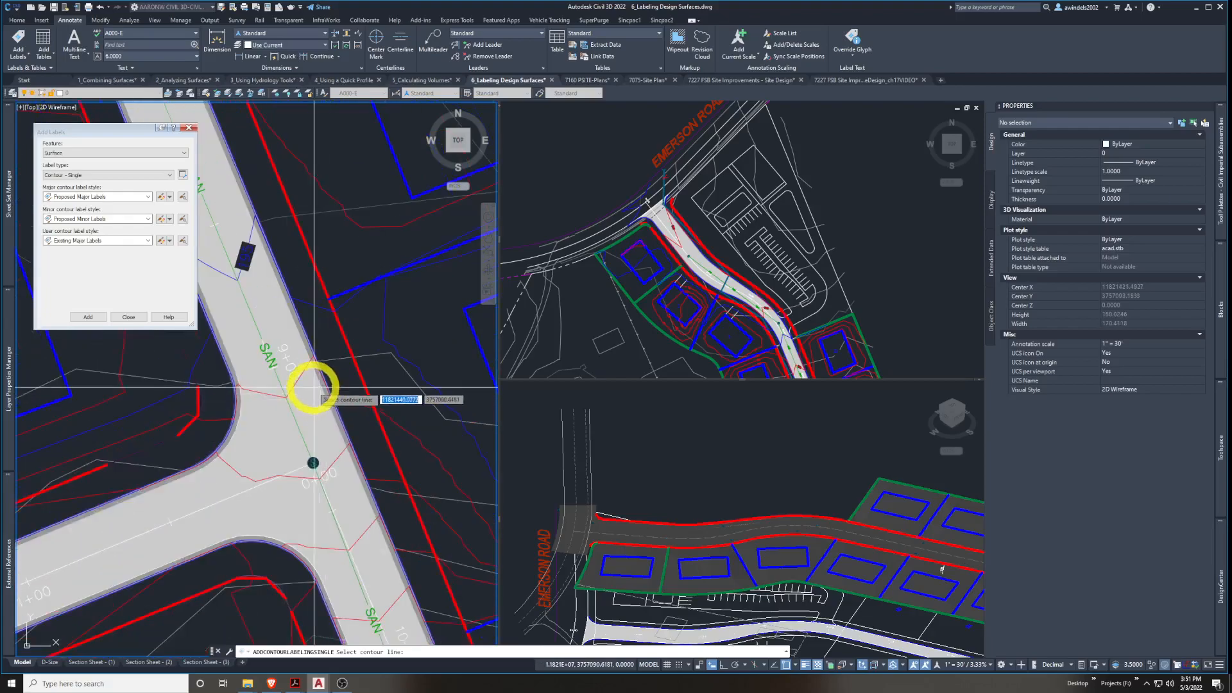
click(296, 475)
middle_drag(338, 537, 302, 448)
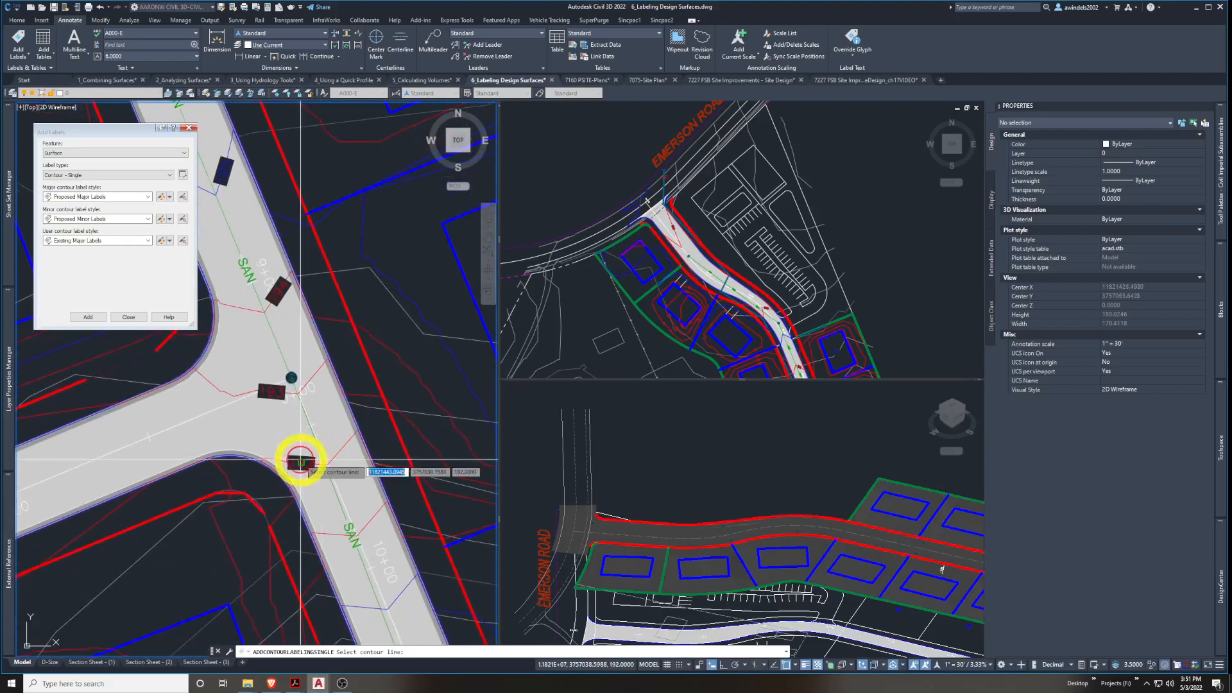
scroll(382, 502, down, 3)
scroll(391, 507, down, 5)
scroll(346, 330, up, 3)
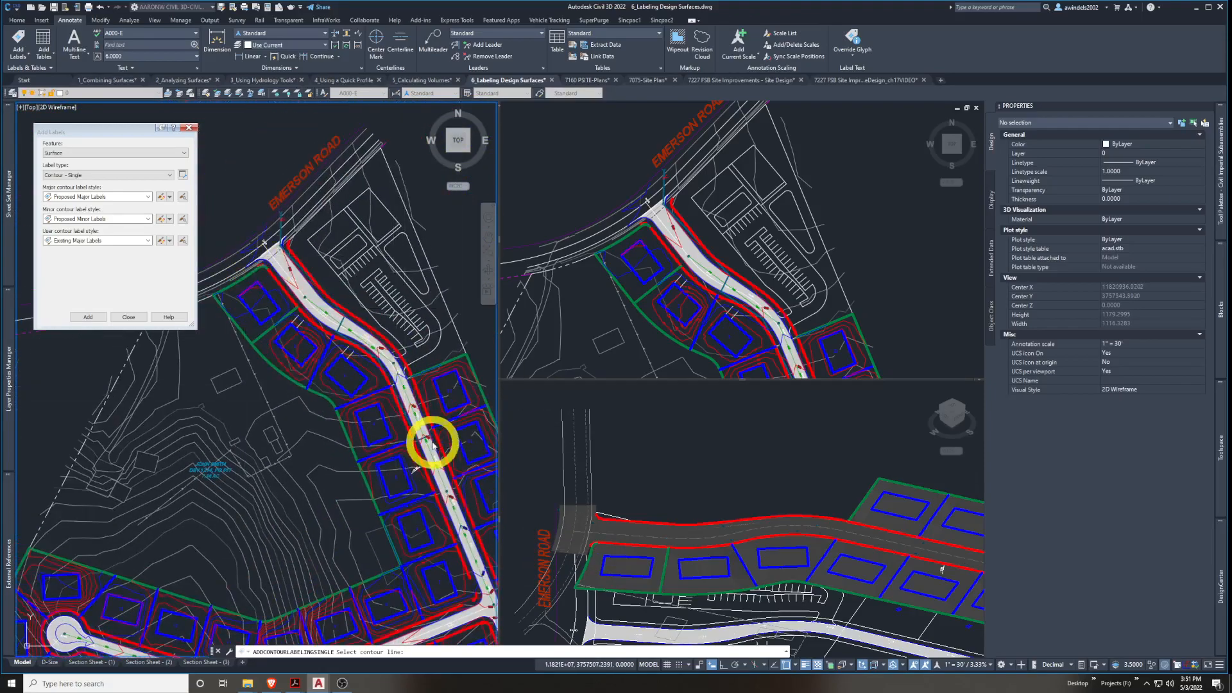
key(Escape)
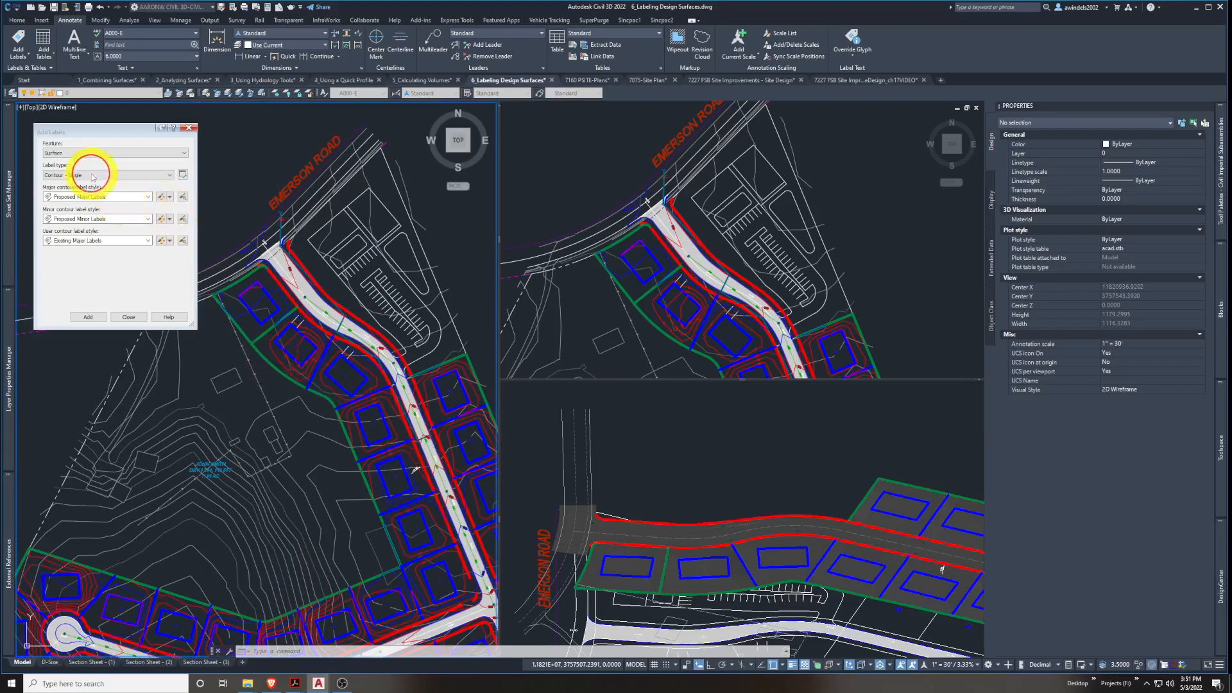
Set the label type to Slope with the Percent style and start one-point slope labeling on the proposed design surface
click(118, 175)
click(283, 396)
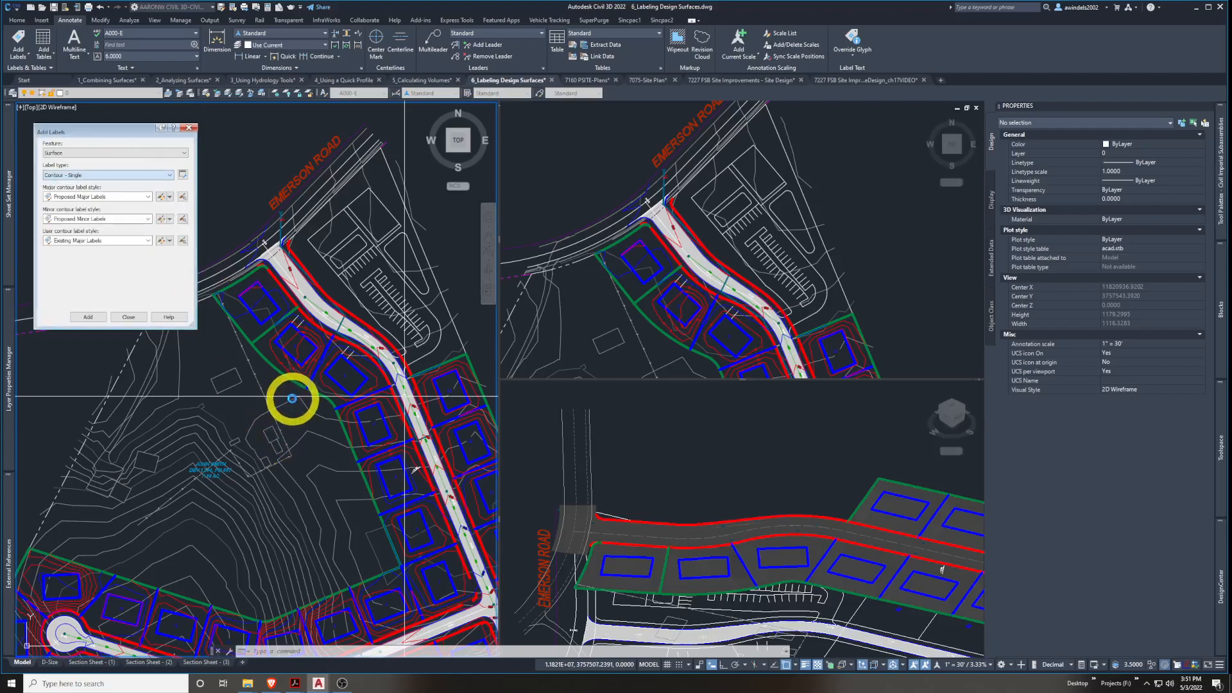
click(111, 175)
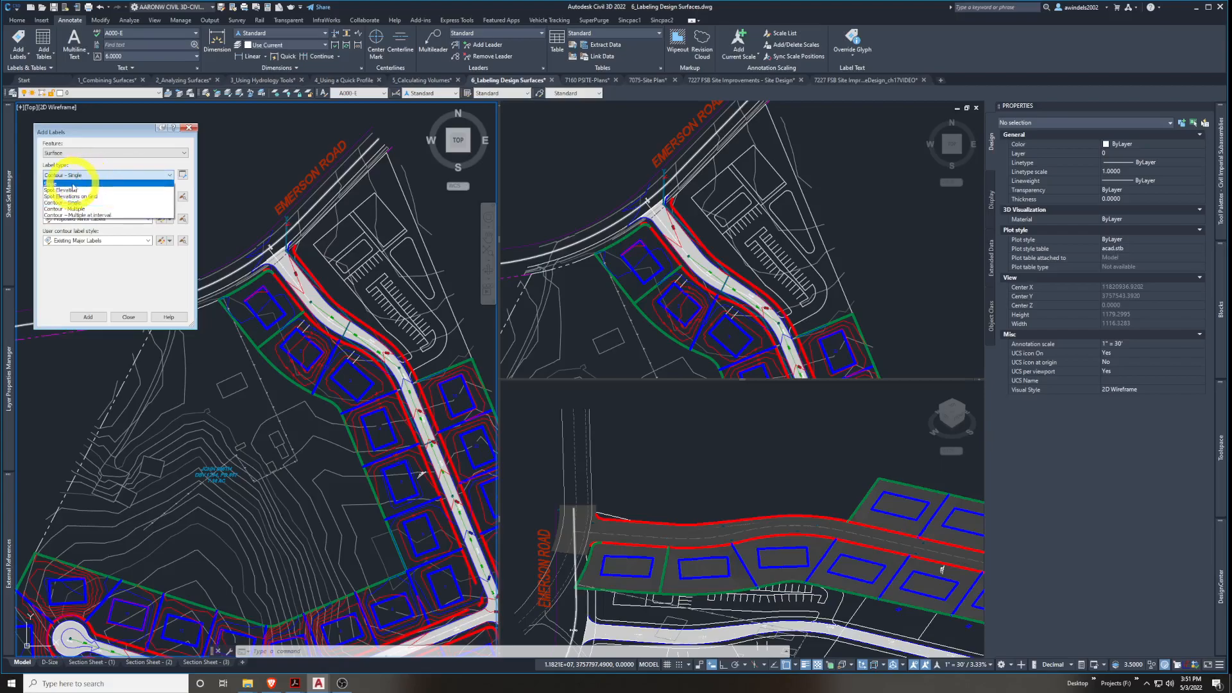
click(71, 185)
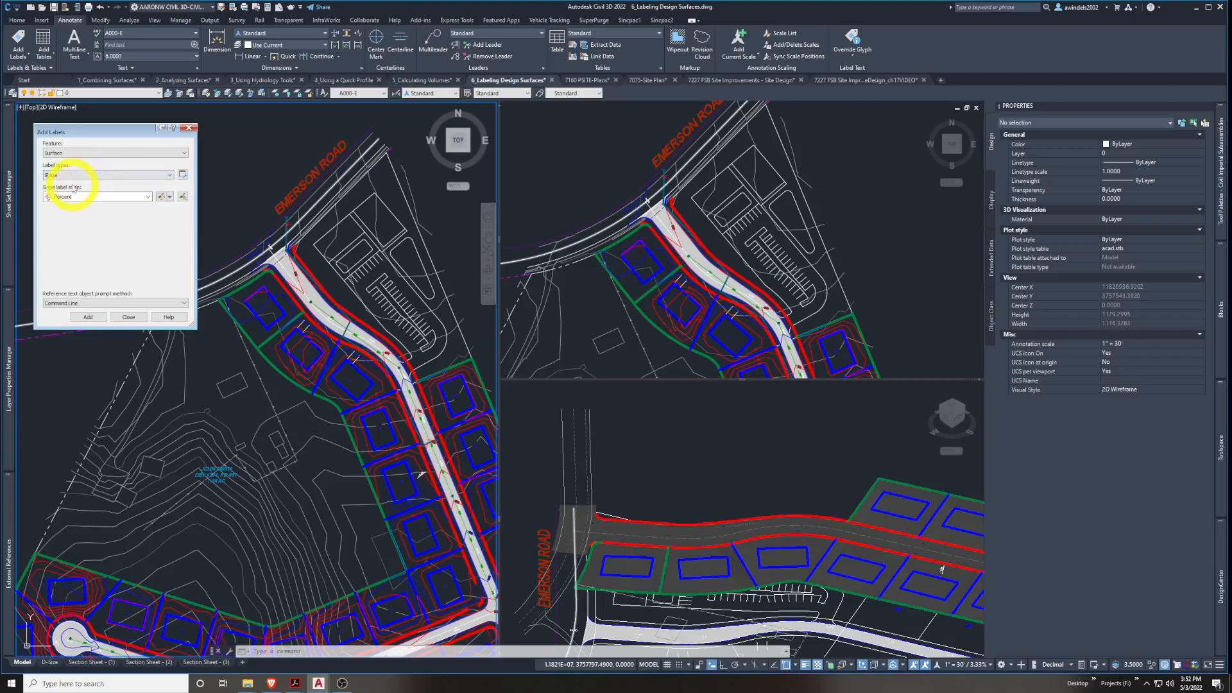
click(119, 200)
click(119, 204)
click(87, 317)
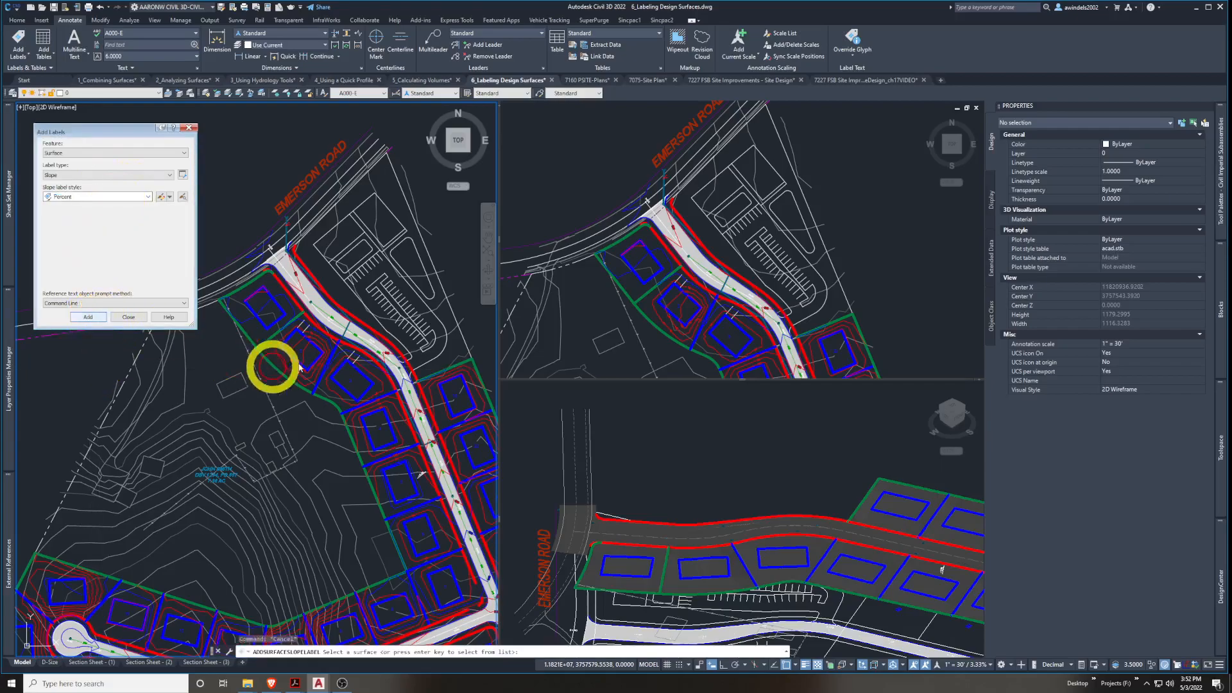
middle_drag(316, 366, 316, 339)
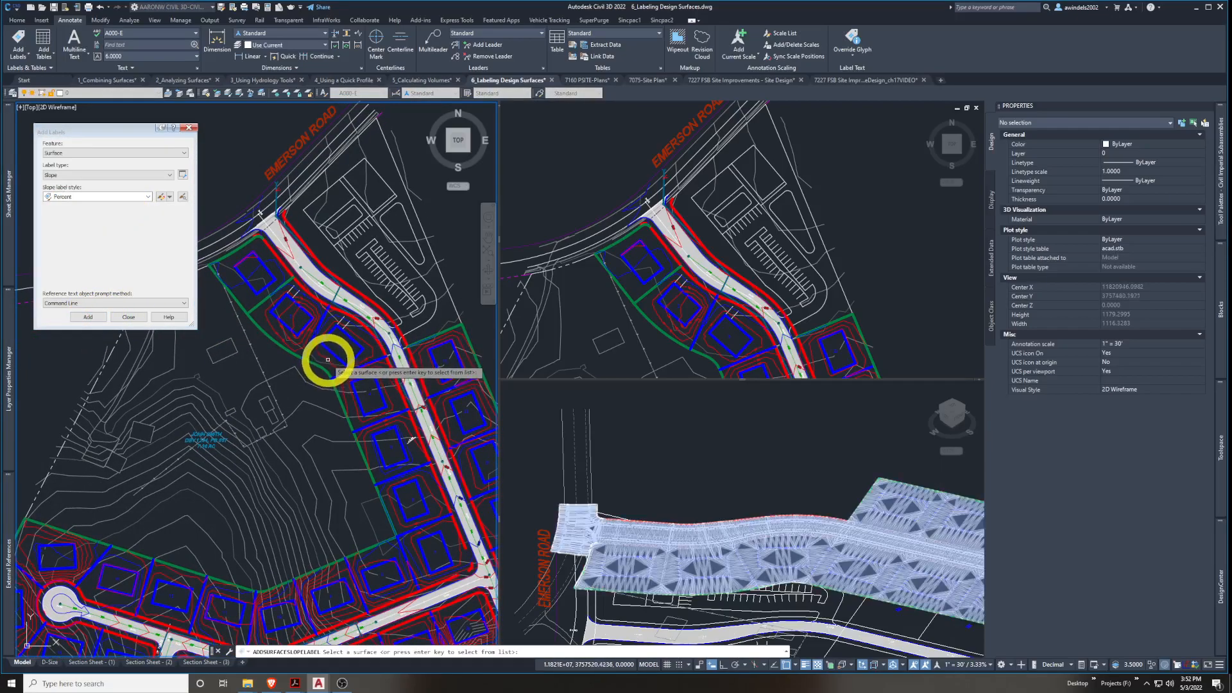
click(326, 360)
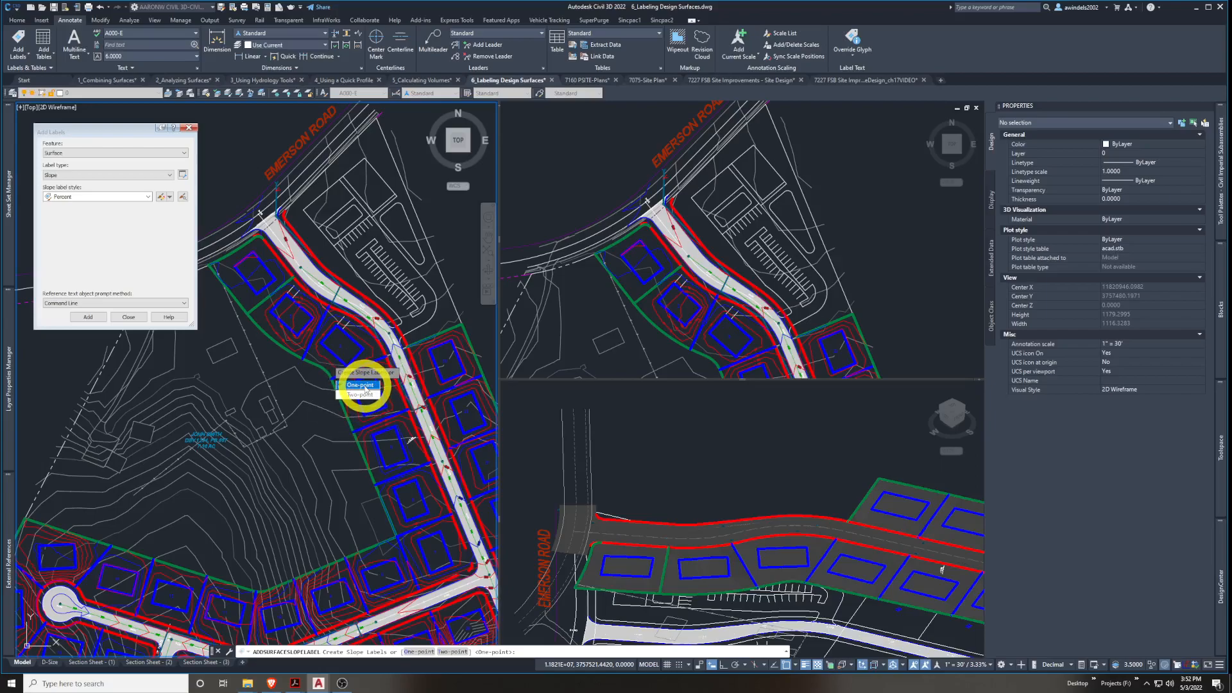
click(367, 387)
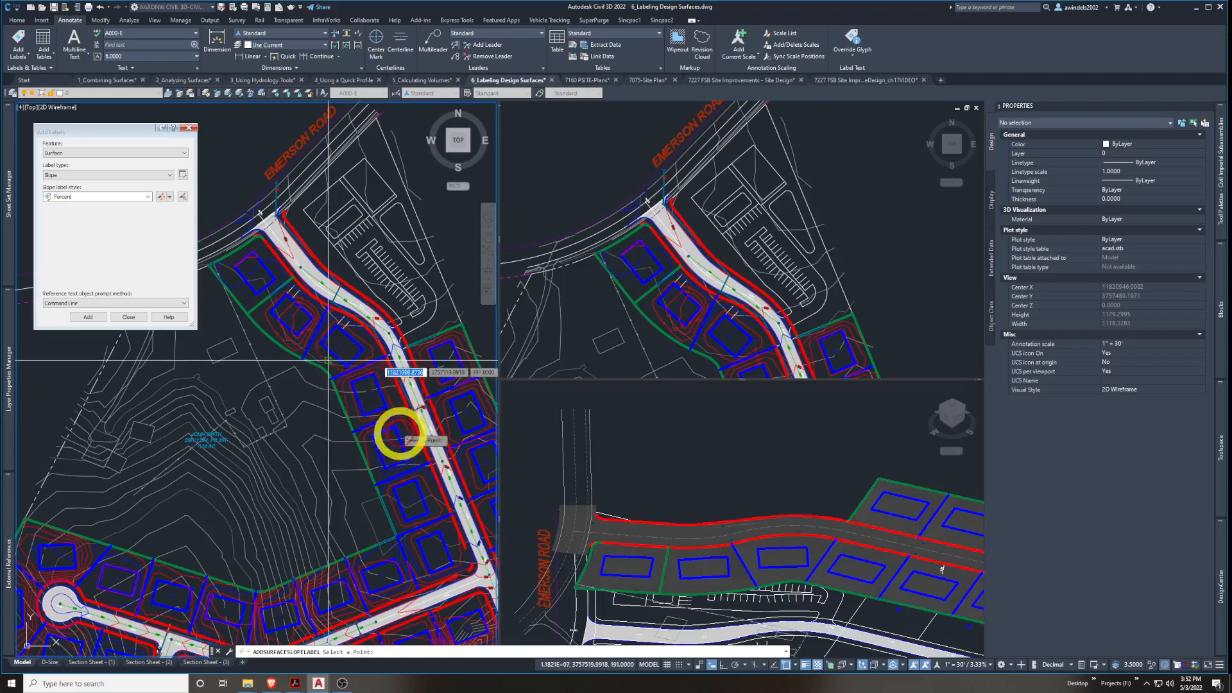
Place one-point percent slope labels on the graded slopes around all sides of lot 2's building pad and finish the labeling
mouse_move(426, 486)
middle_down()
mouse_move(384, 455)
mouse_move(423, 504)
middle_up()
scroll(267, 276, up, 4)
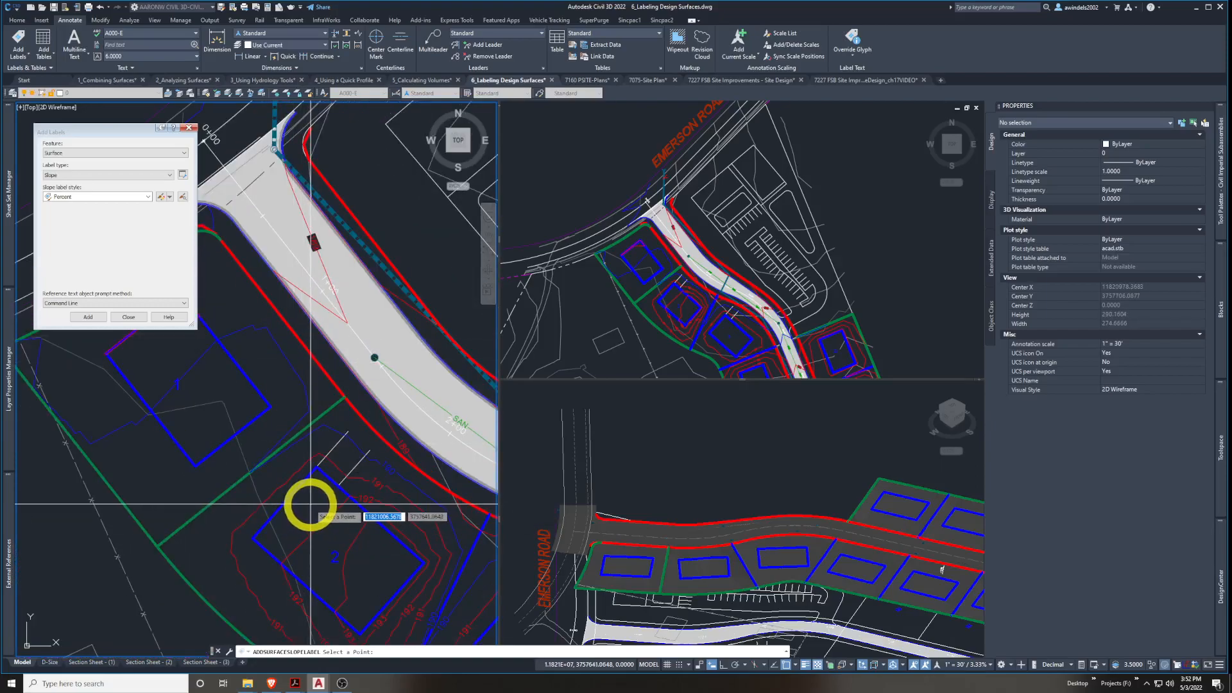
middle_drag(365, 507, 243, 242)
click(305, 253)
middle_drag(383, 328, 489, 349)
click(251, 345)
click(374, 408)
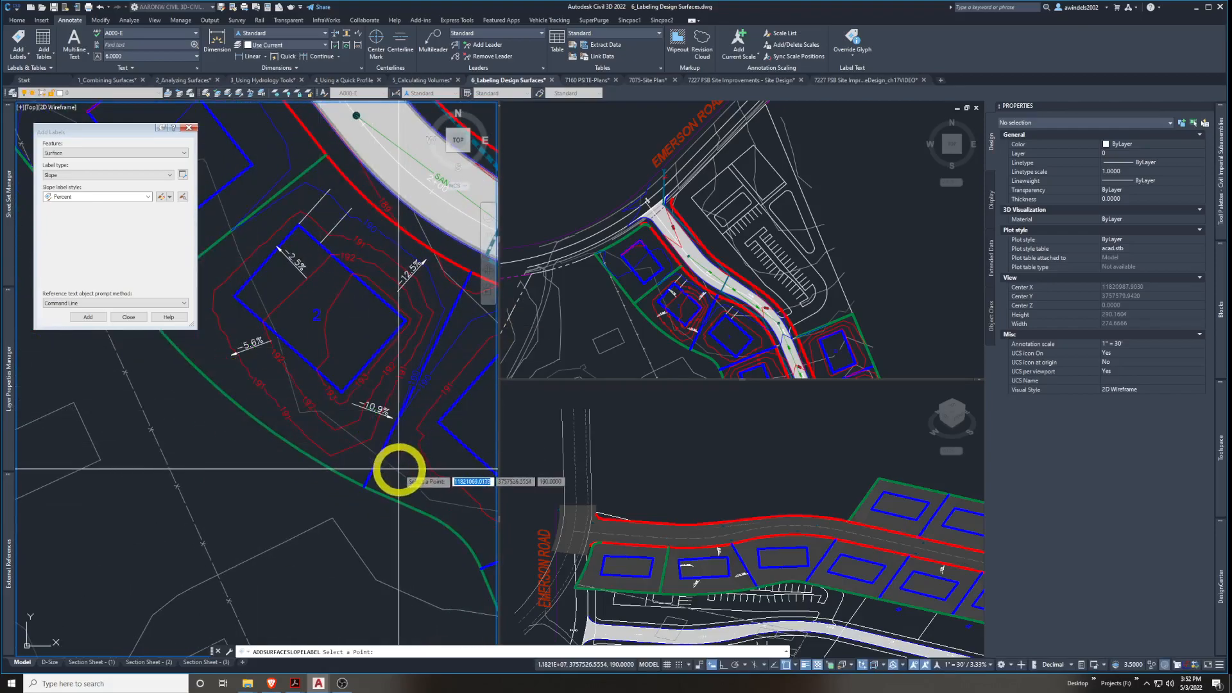
key(Return)
middle_drag(399, 431, 353, 439)
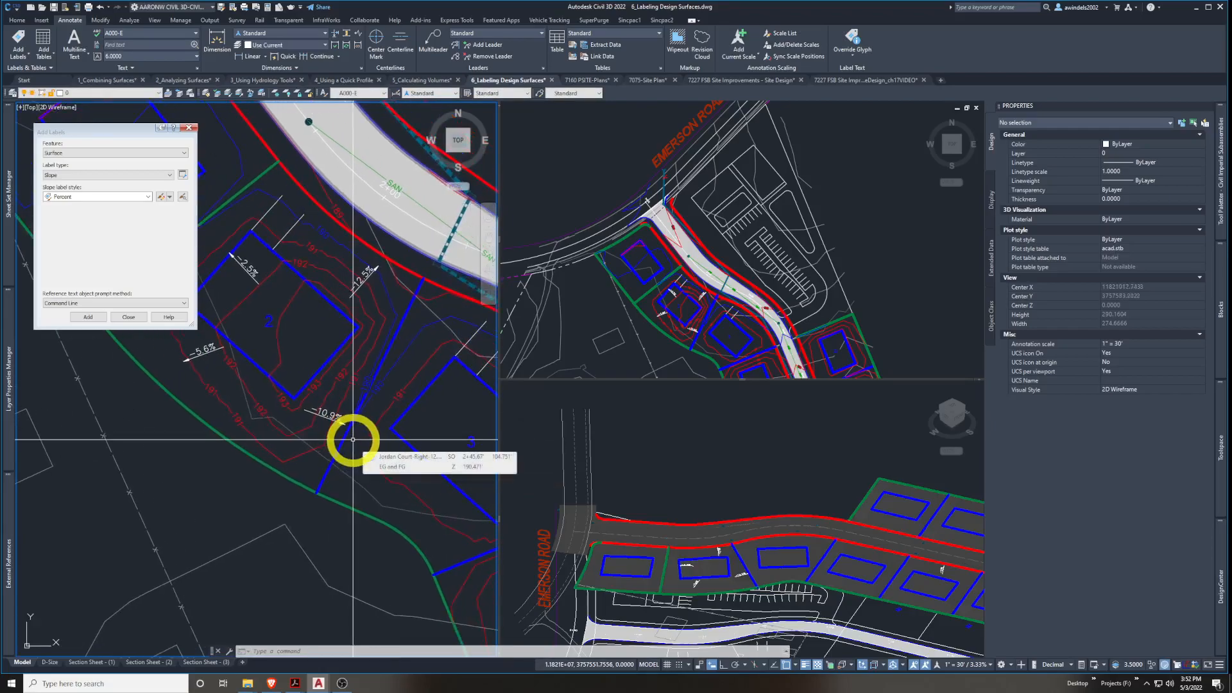
Set the label type to Spot Elevation with the Elevation Only style and Basic X marker, and start labeling the design surface
click(112, 173)
click(116, 174)
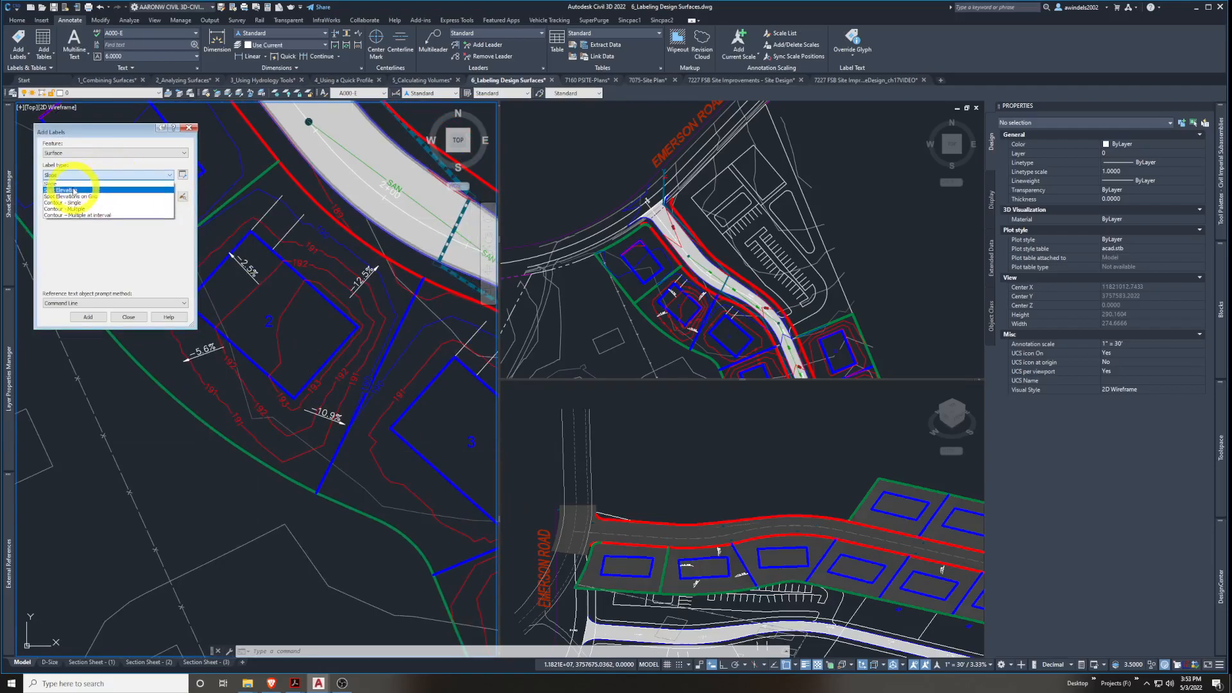
click(74, 190)
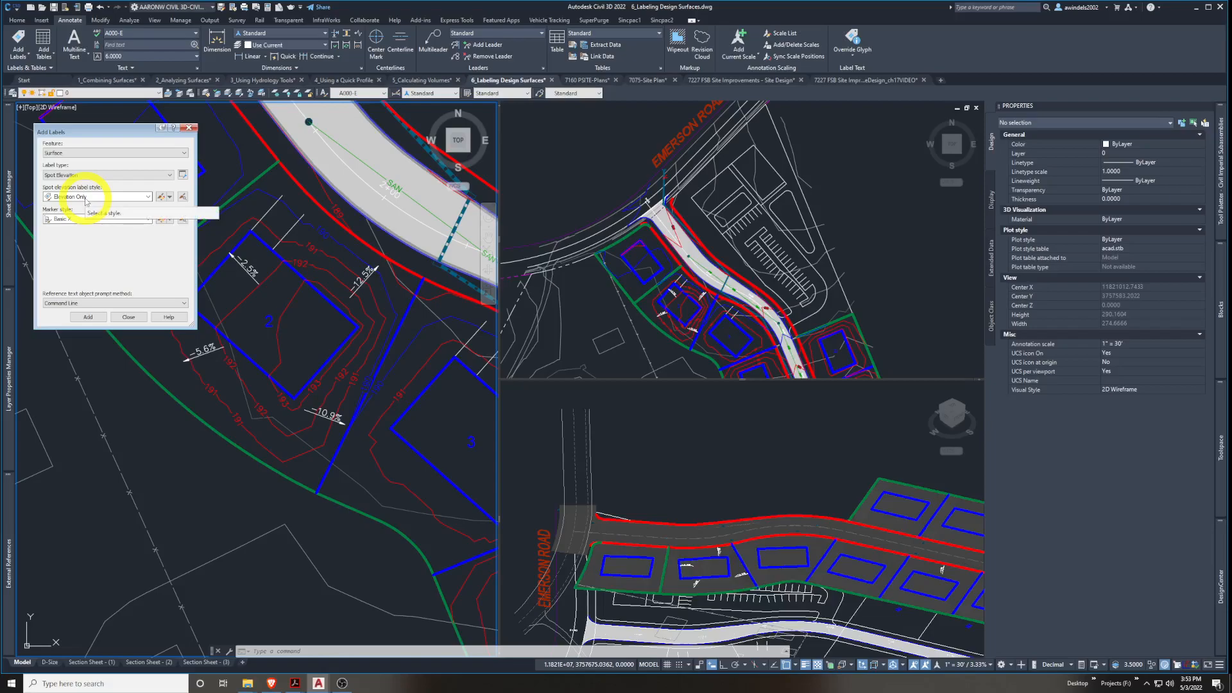
click(99, 317)
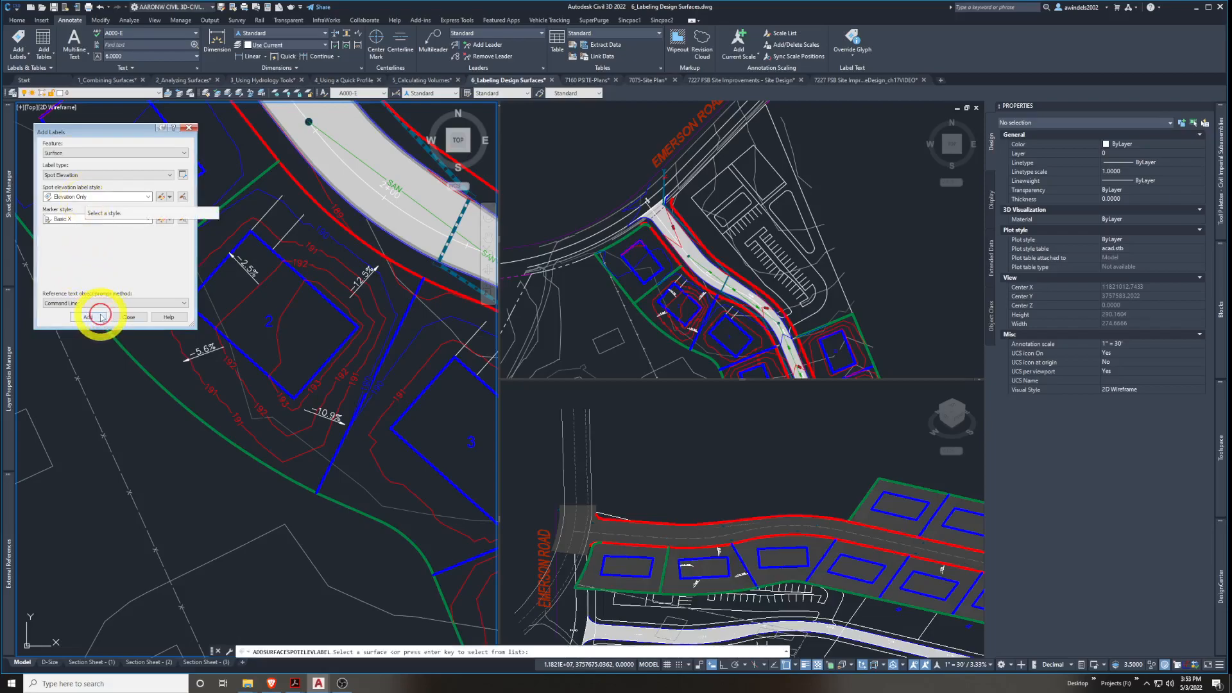
click(345, 350)
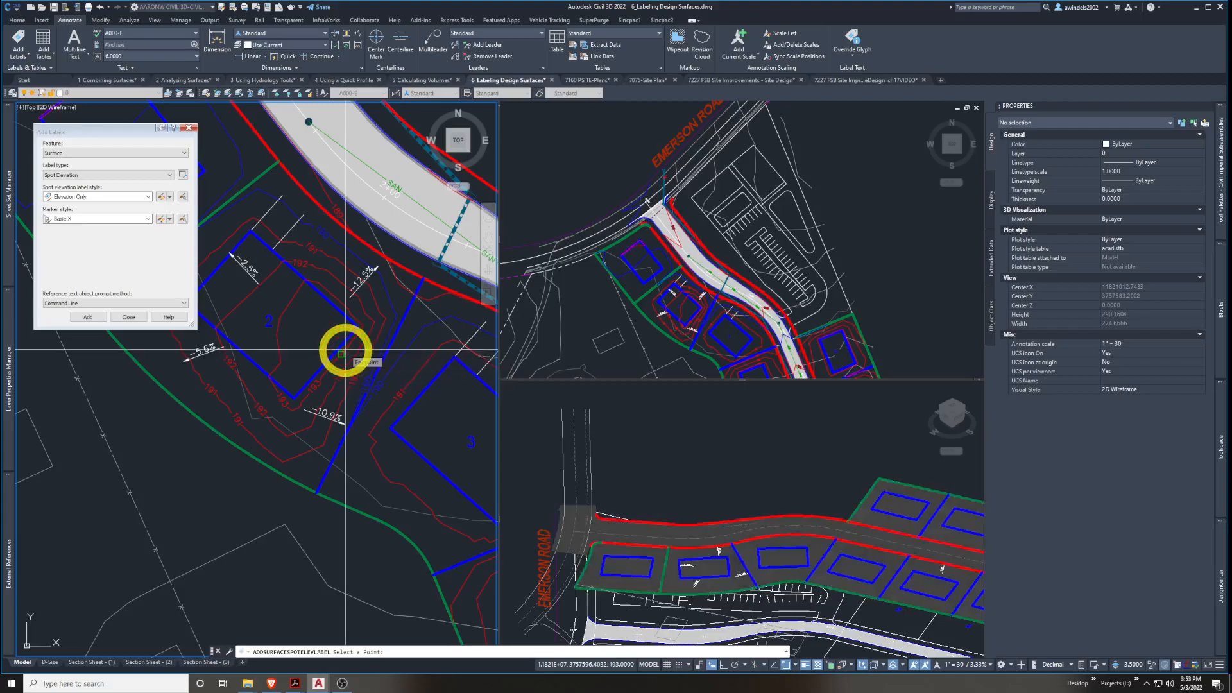
Place spot elevation labels at the four corners of lot 2's building pad and end the command
middle_drag(346, 349, 393, 393)
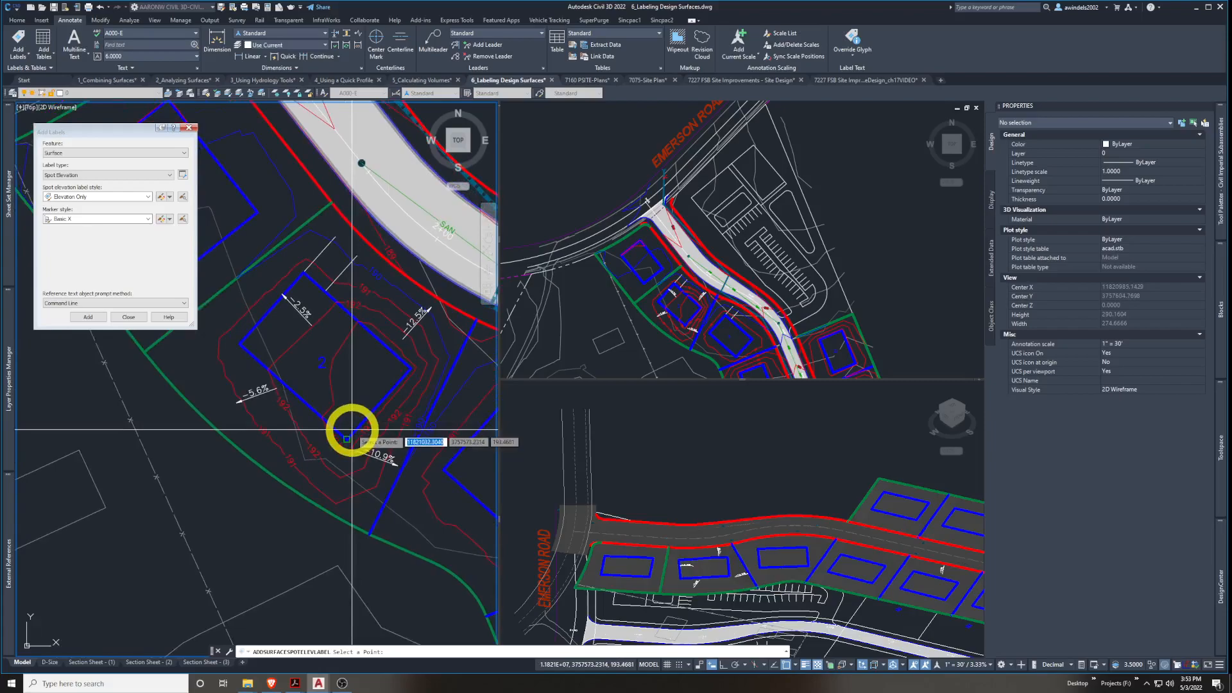
click(351, 432)
click(412, 373)
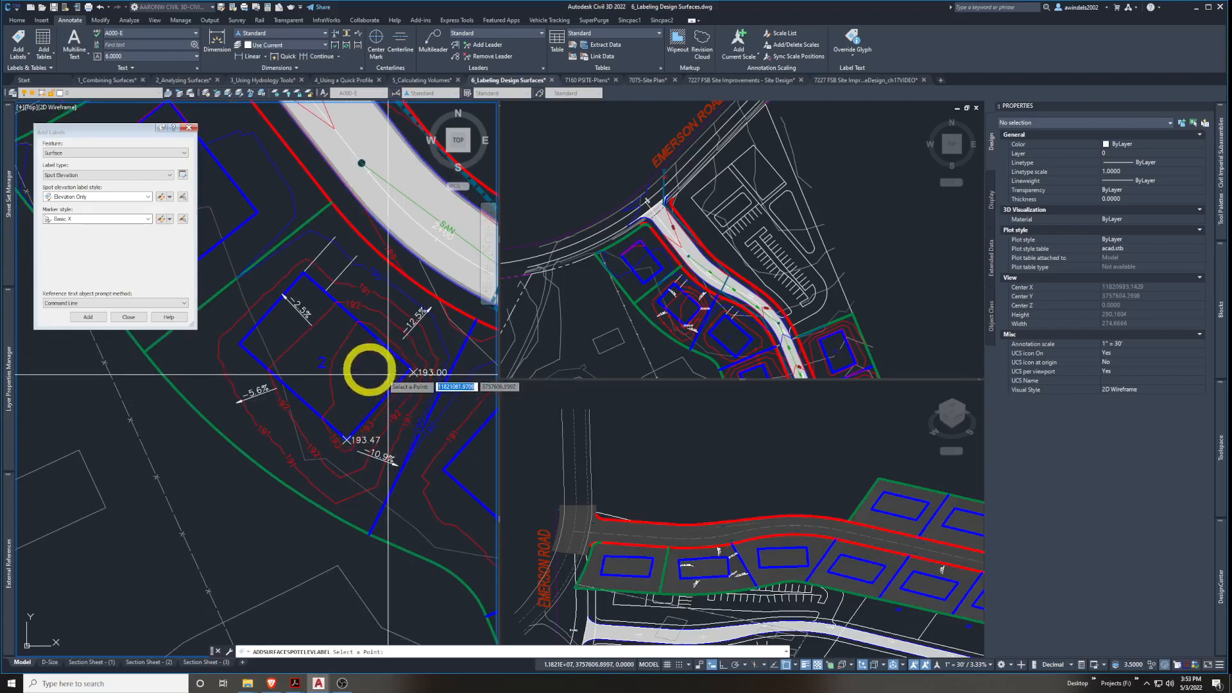
click(304, 273)
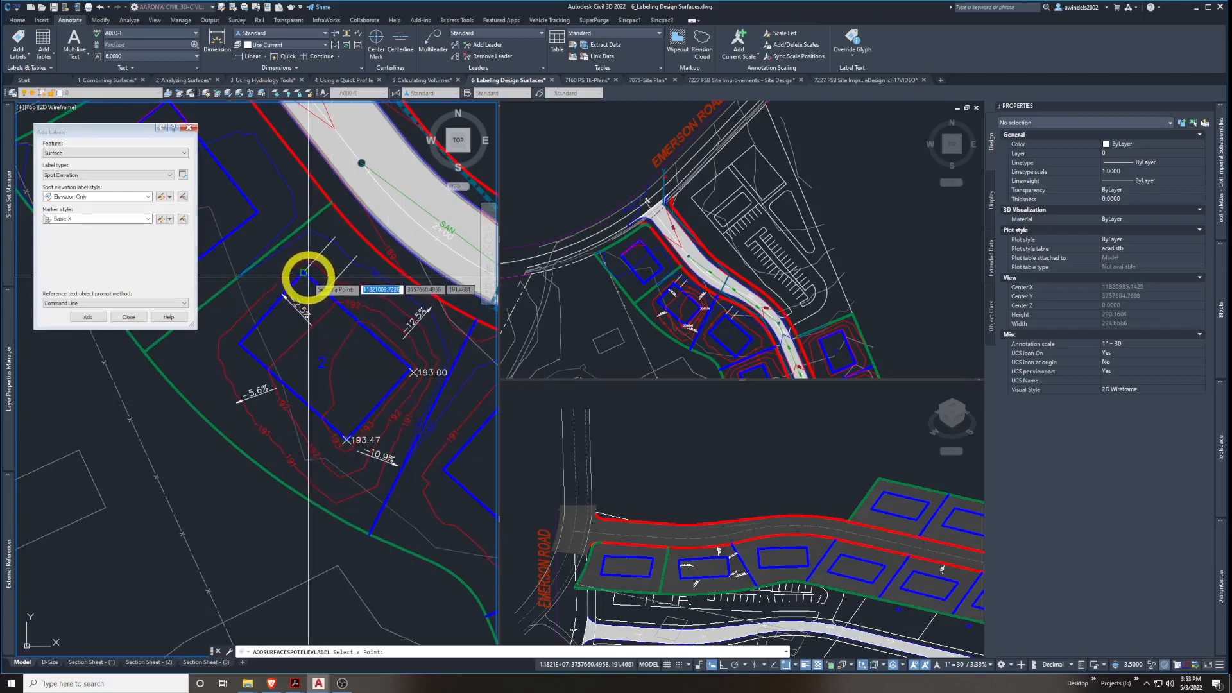
click(252, 340)
middle_drag(258, 341, 280, 350)
key(Escape)
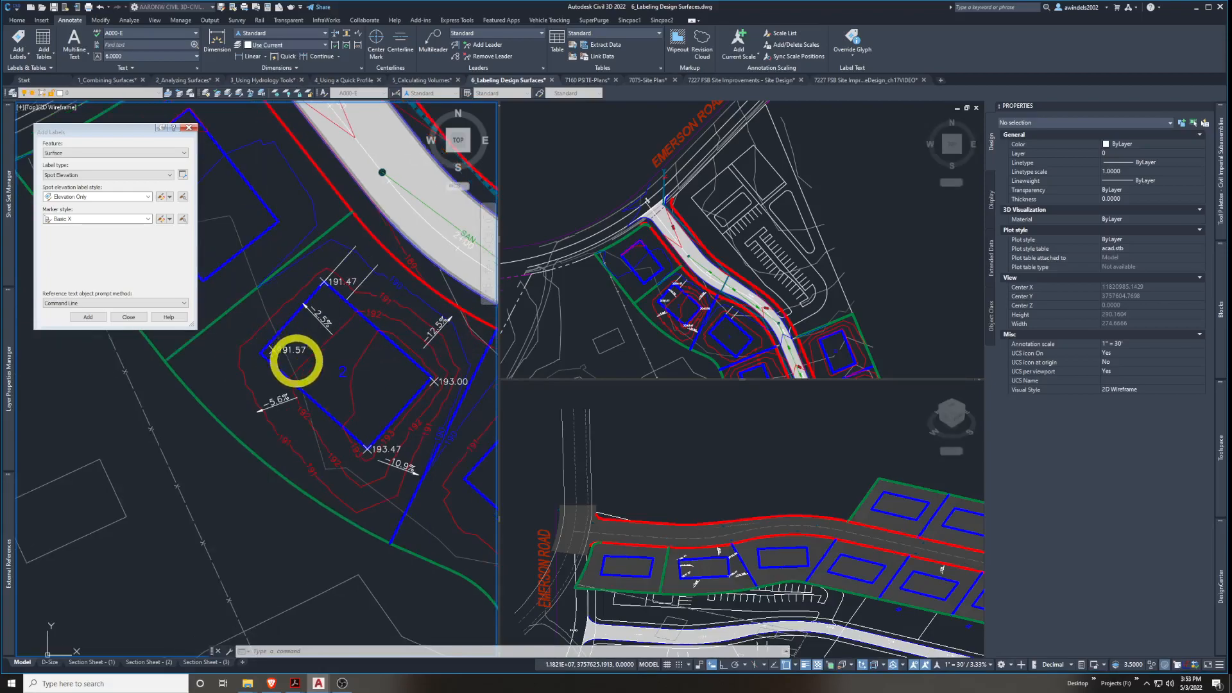
Move the spot elevation marker near lot 2's western pad corner exactly onto that corner
scroll(325, 365, up, 2)
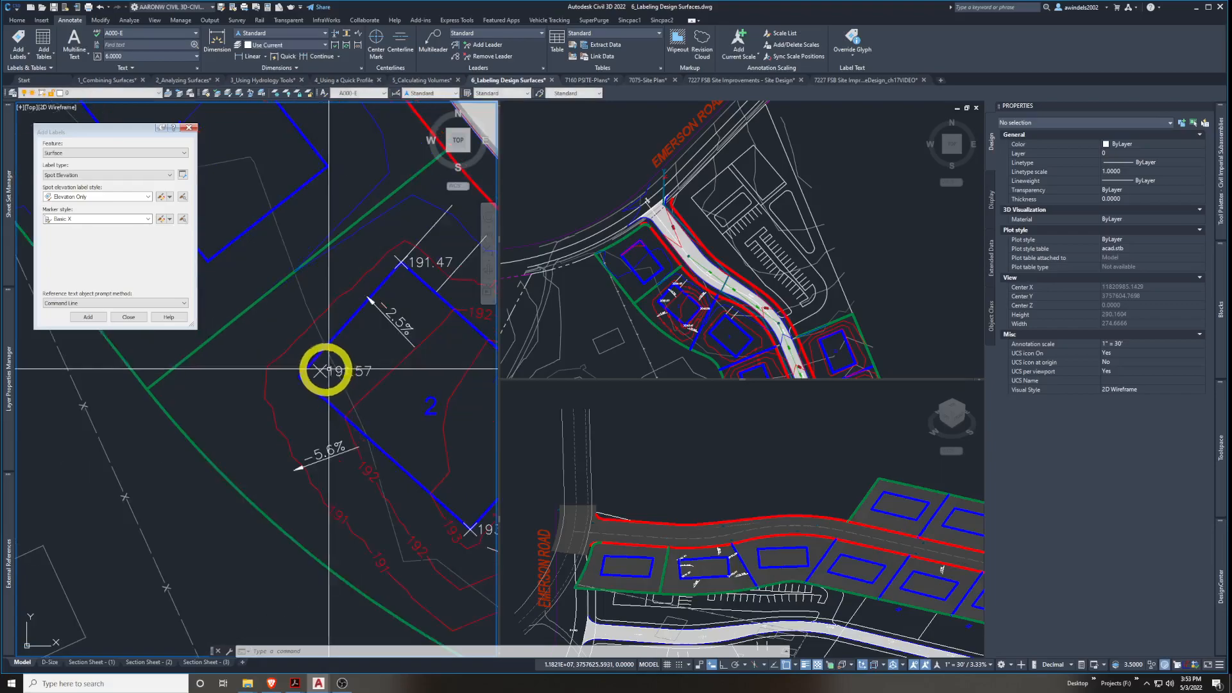
click(321, 368)
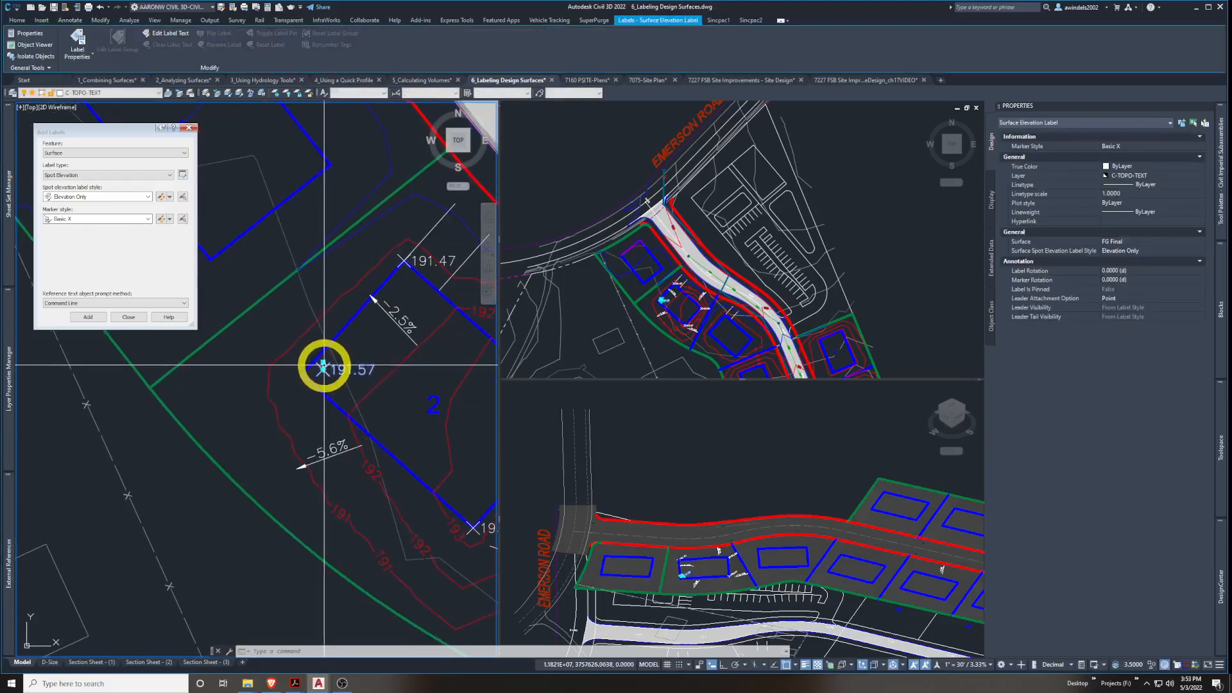
scroll(322, 369, up, 2)
click(321, 375)
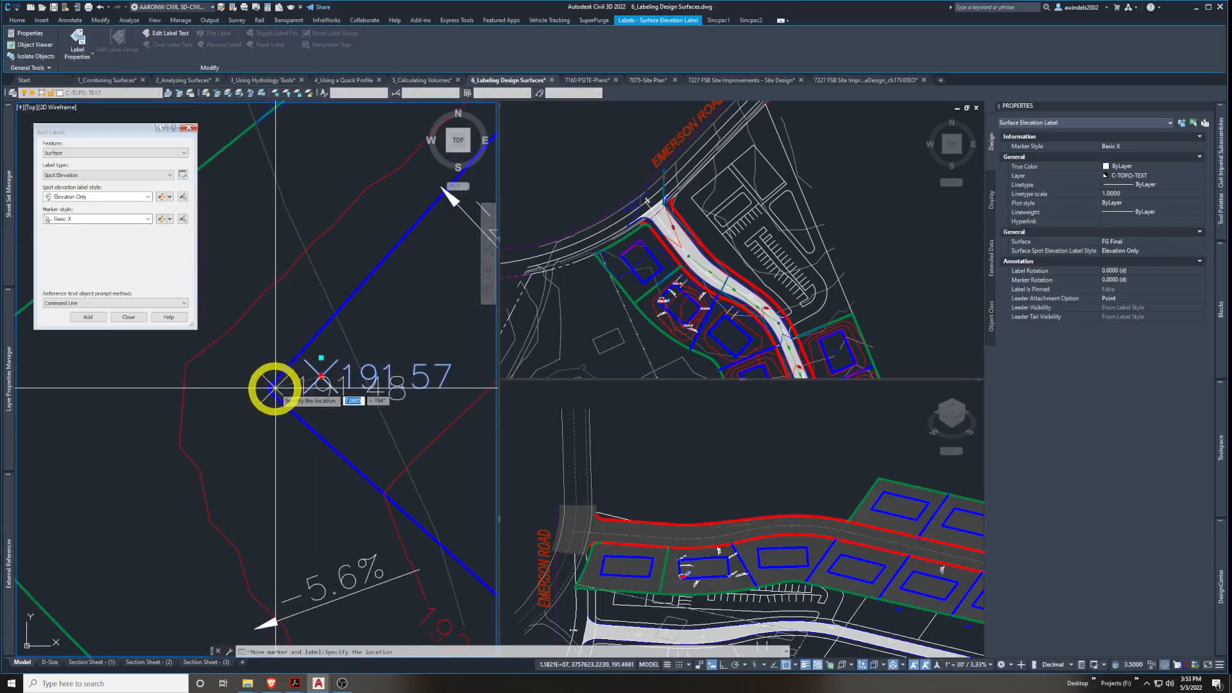
click(275, 389)
middle_drag(275, 388, 317, 402)
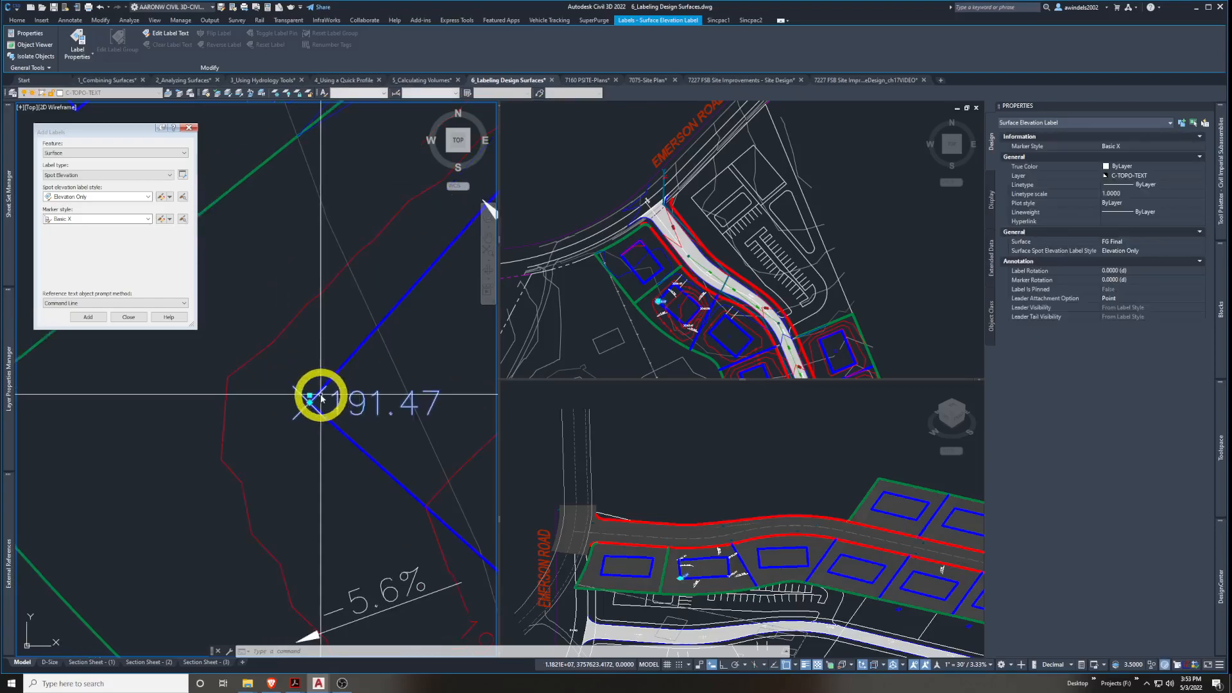
Pull the western corner's spot elevation text outside lot 2's pad, to the lower left of its marker on a leader
click(310, 394)
middle_drag(275, 303, 352, 353)
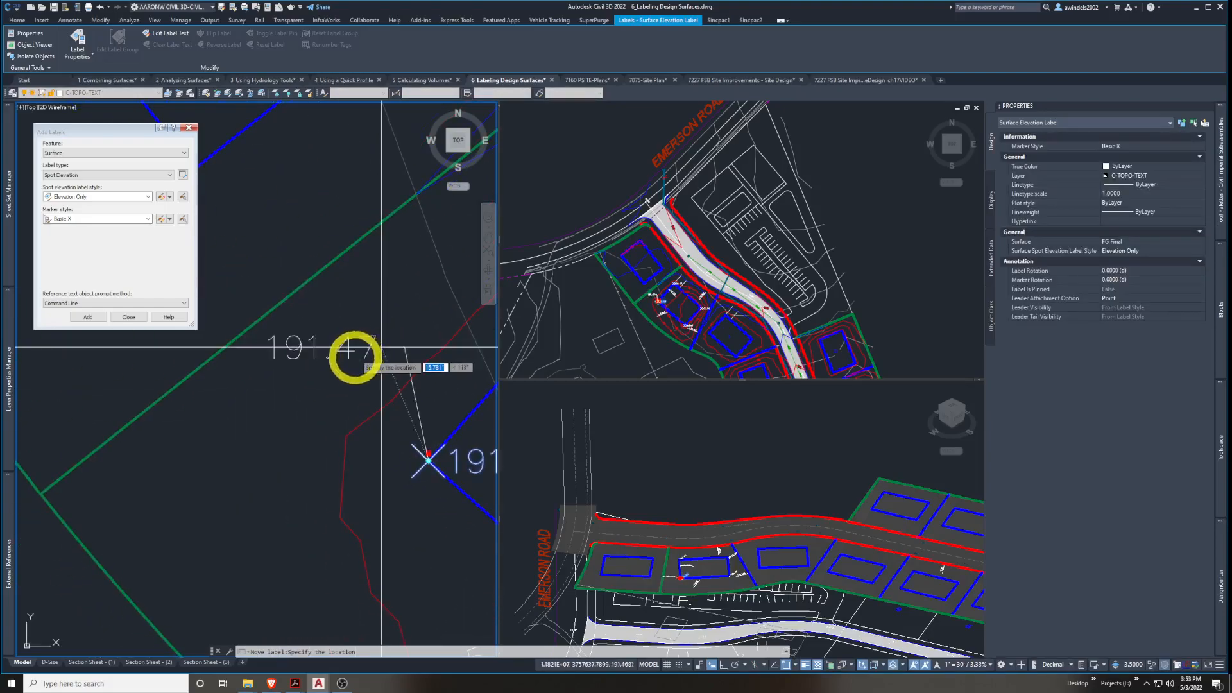
click(312, 560)
scroll(296, 395, down, 6)
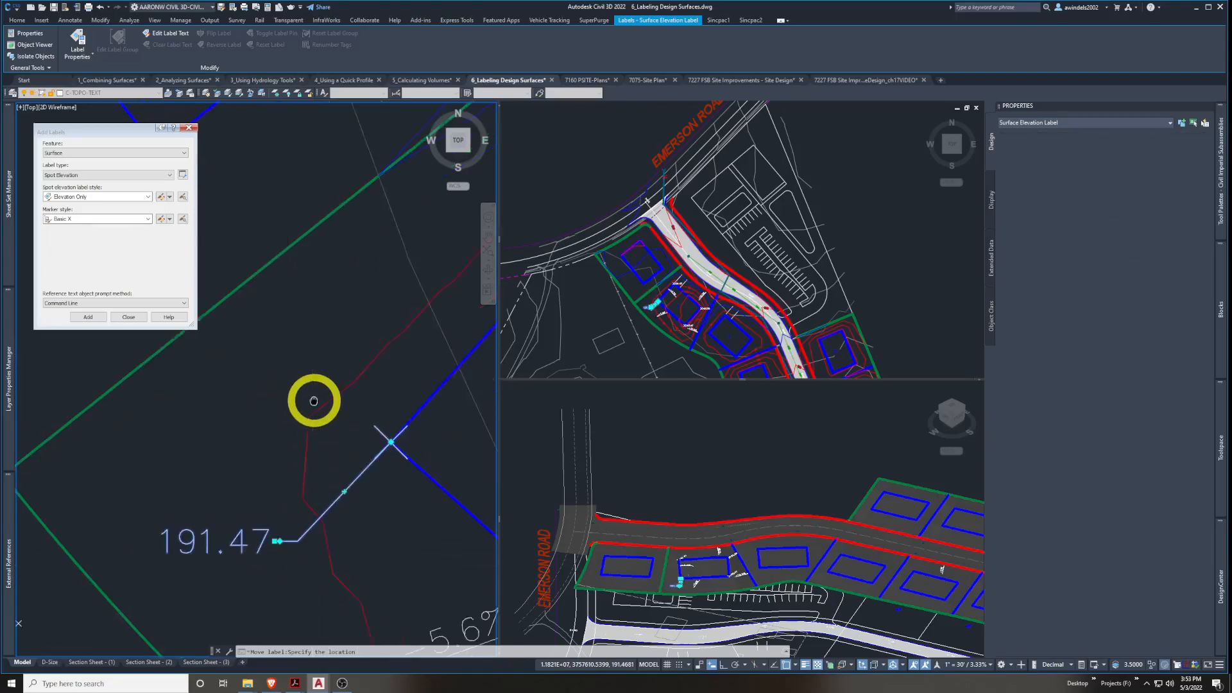
scroll(419, 512, up, 4)
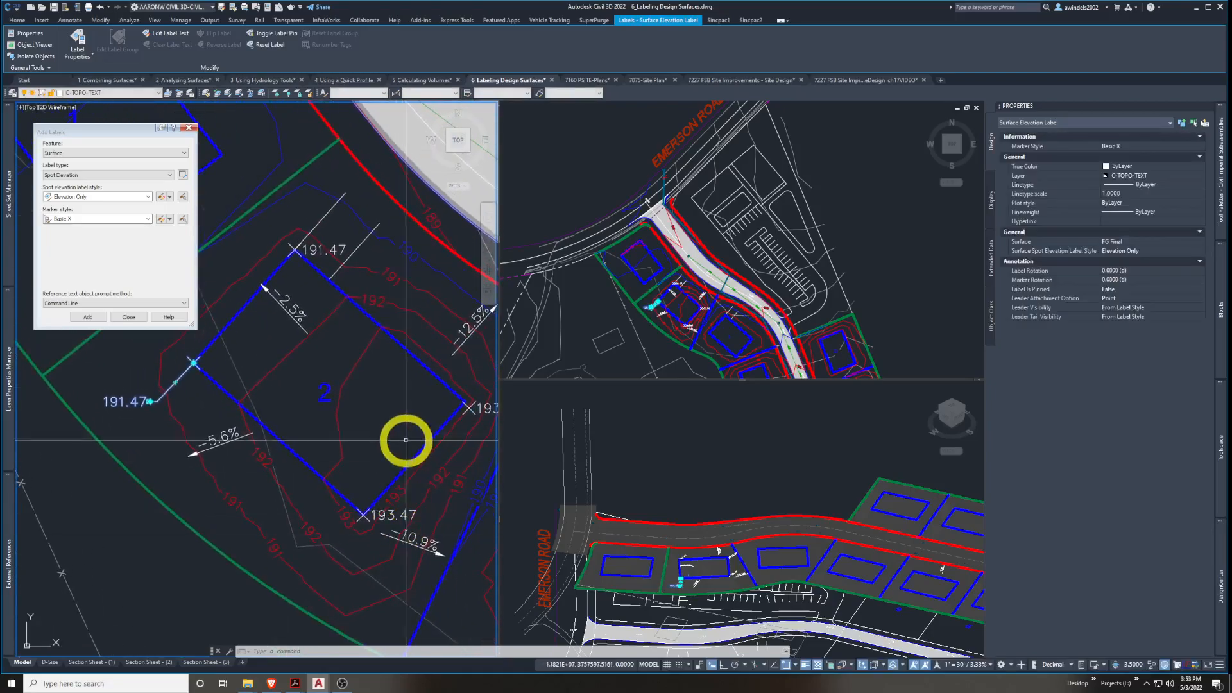
key(Escape)
Move the spot elevation marker beside lot 2's eastern pad corner exactly onto that corner and deselect the label
click(372, 379)
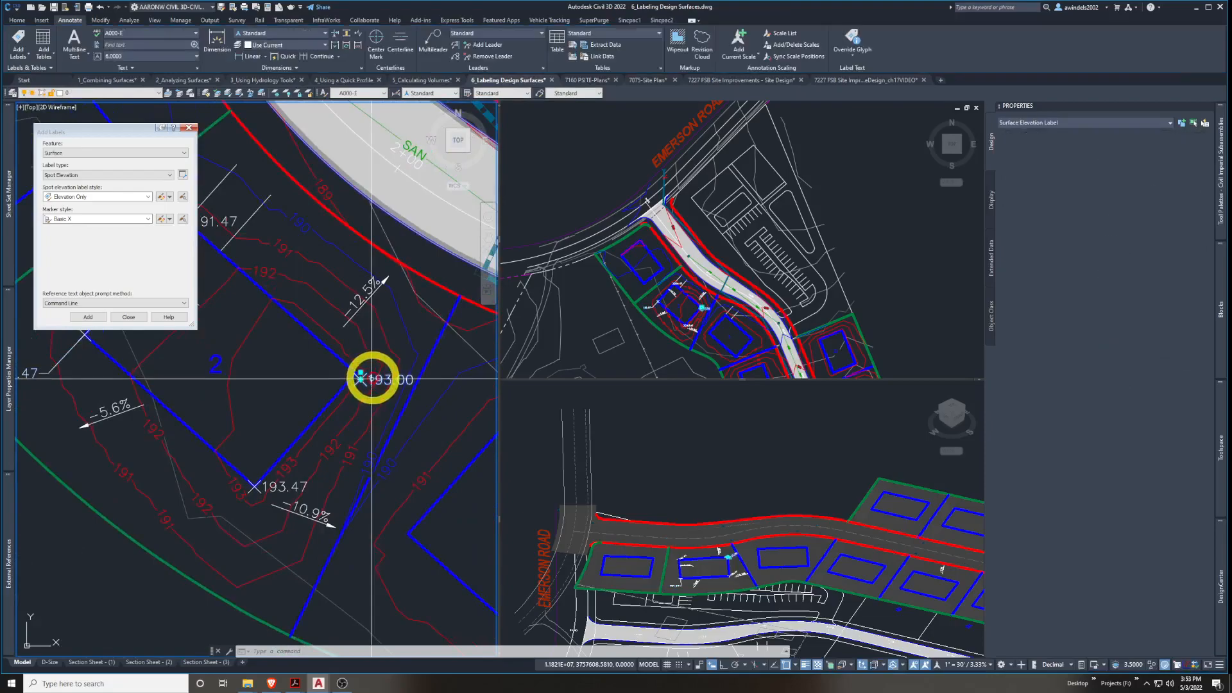
click(356, 375)
key(Escape)
middle_drag(292, 388, 393, 408)
scroll(349, 399, down, 2)
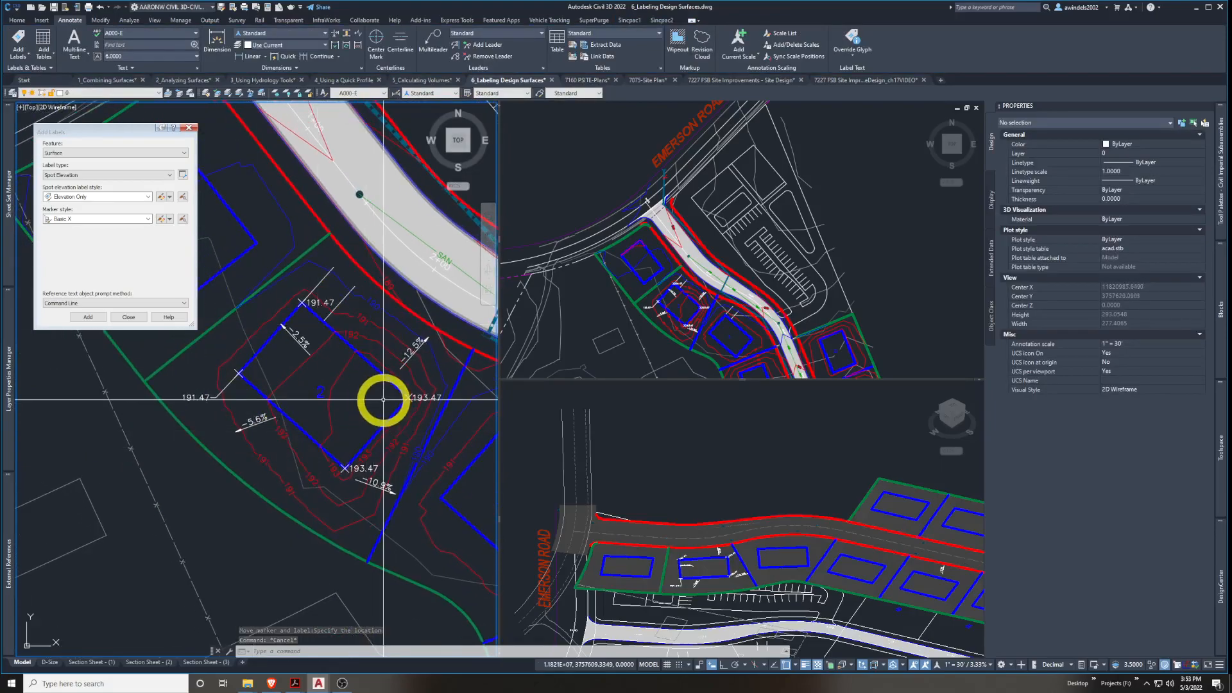
Lower the feature line of lot 2's building pad with an elevation difference of -2 and clear the selection
click(385, 422)
middle_drag(381, 397, 383, 395)
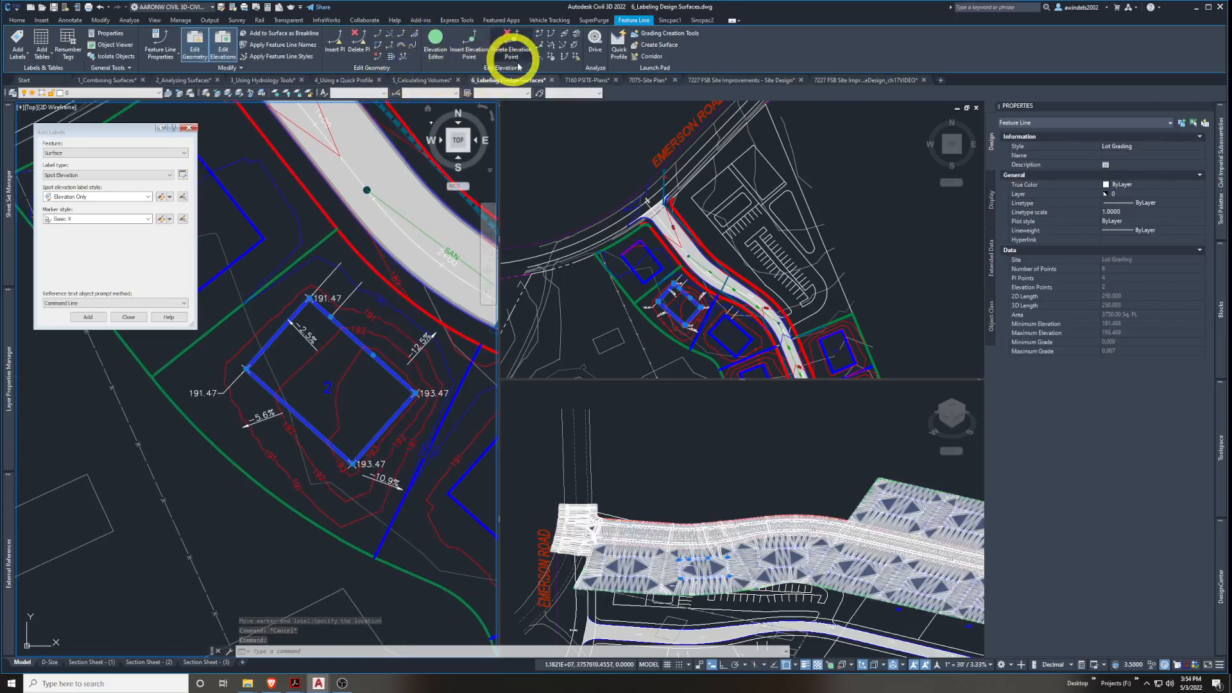
click(564, 59)
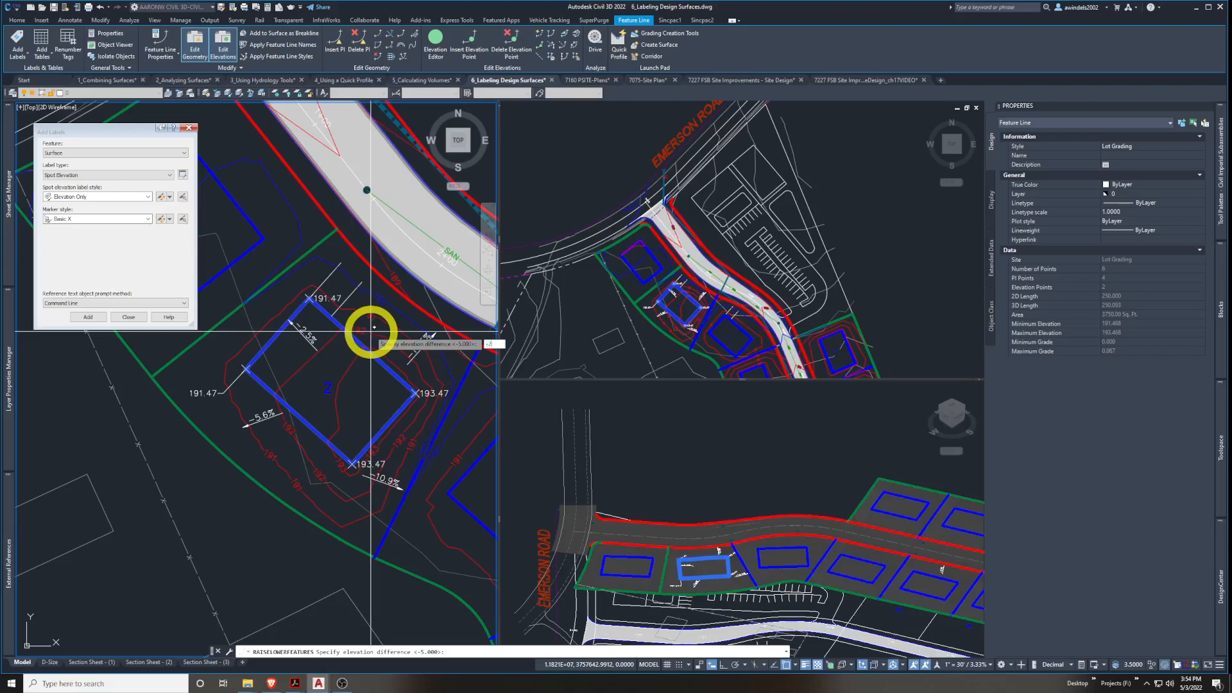
key(Return)
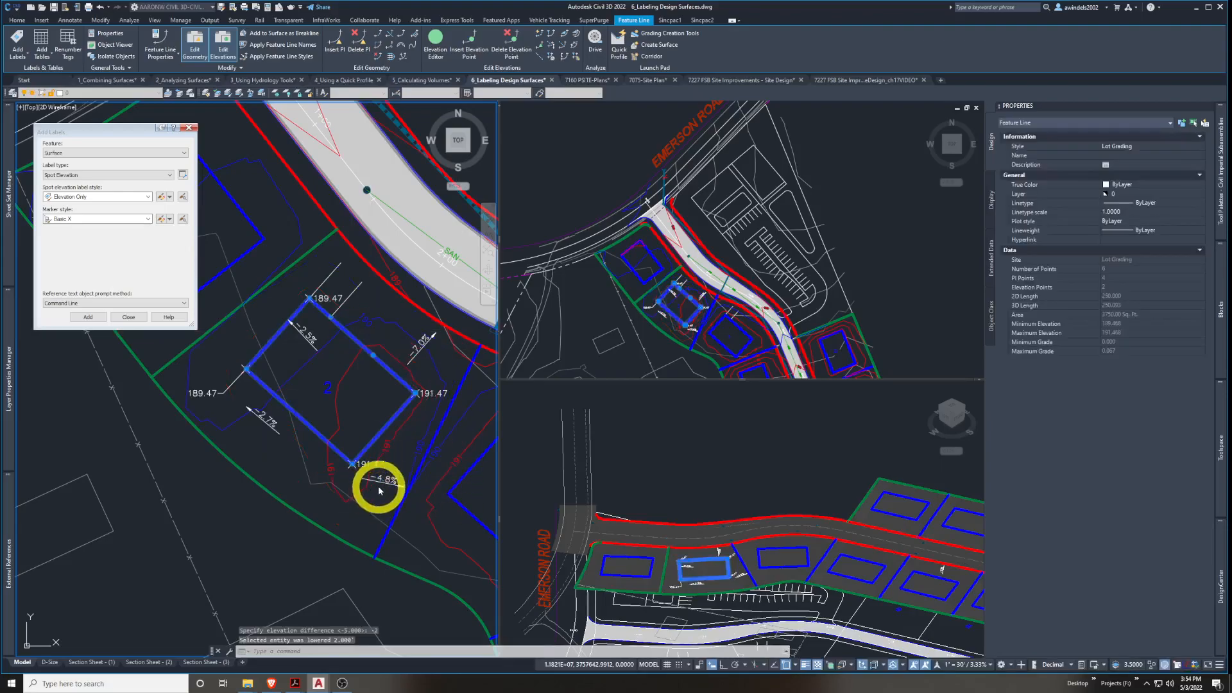
middle_drag(383, 499, 388, 500)
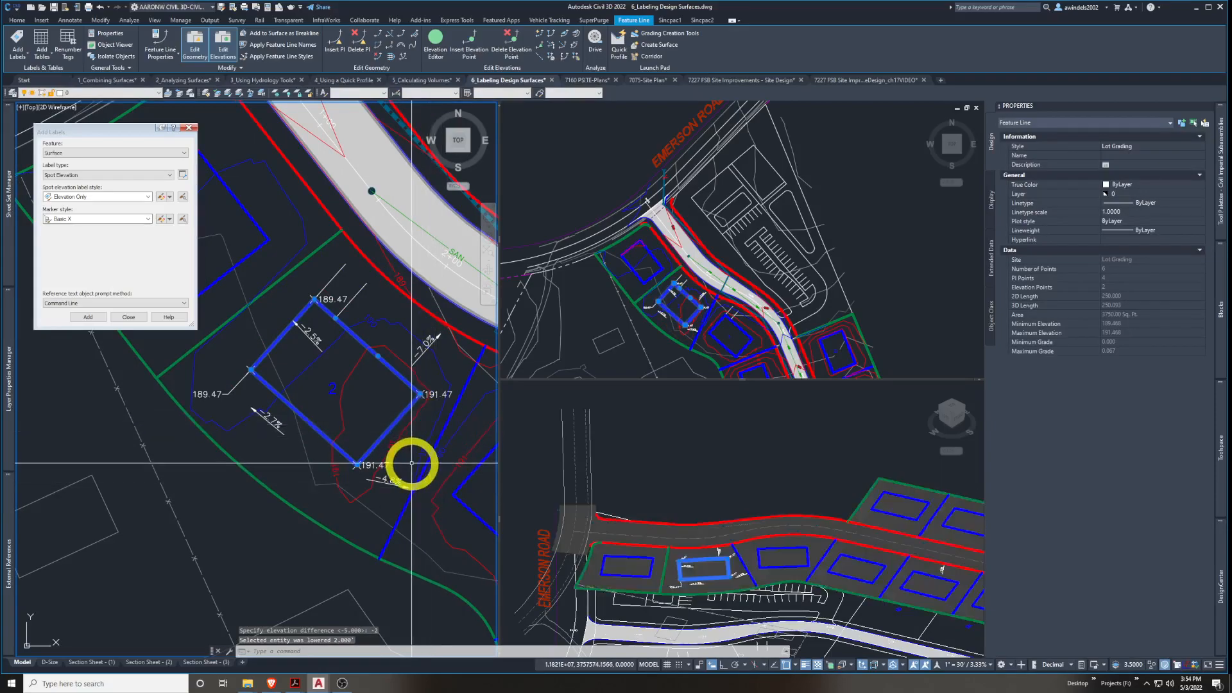
mouse_move(412, 462)
middle_drag(406, 464, 405, 460)
key(Escape)
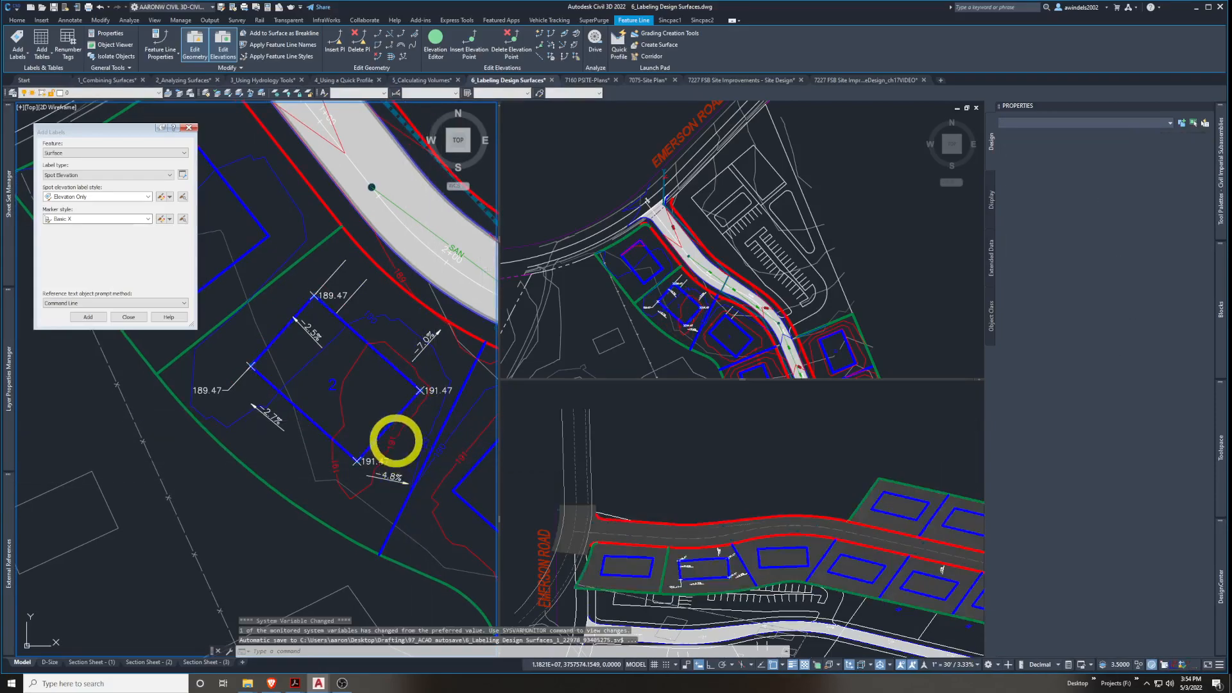
middle_drag(369, 399, 371, 400)
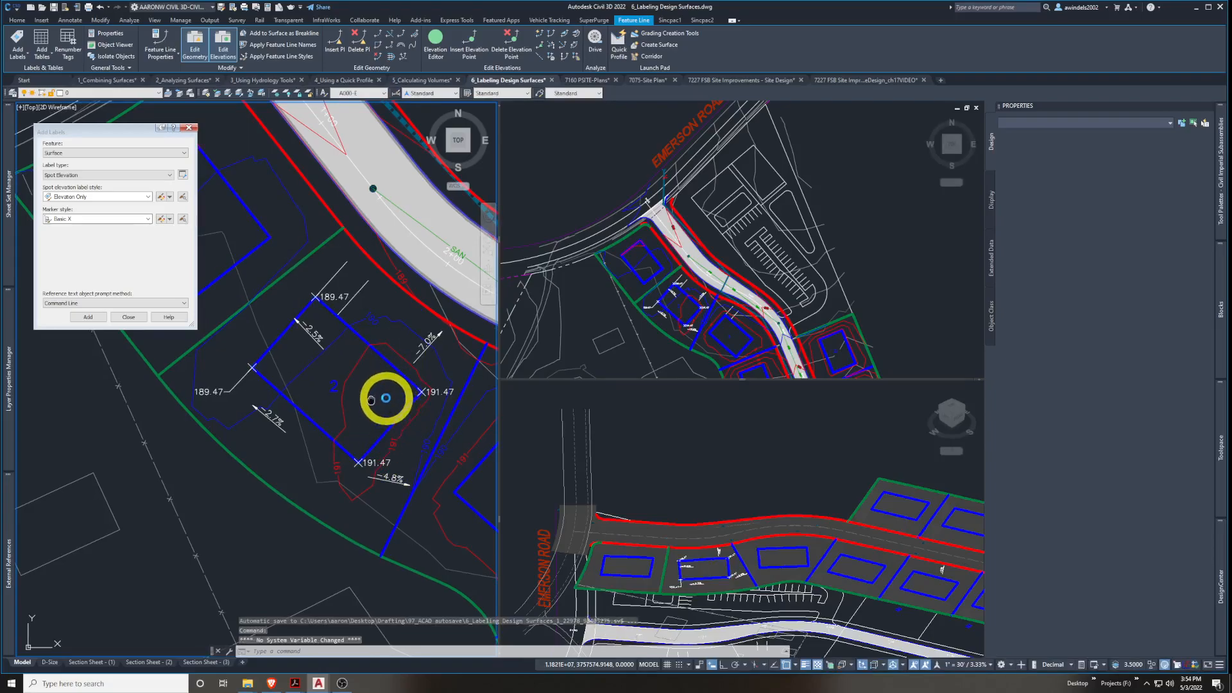
scroll(330, 330, down, 5)
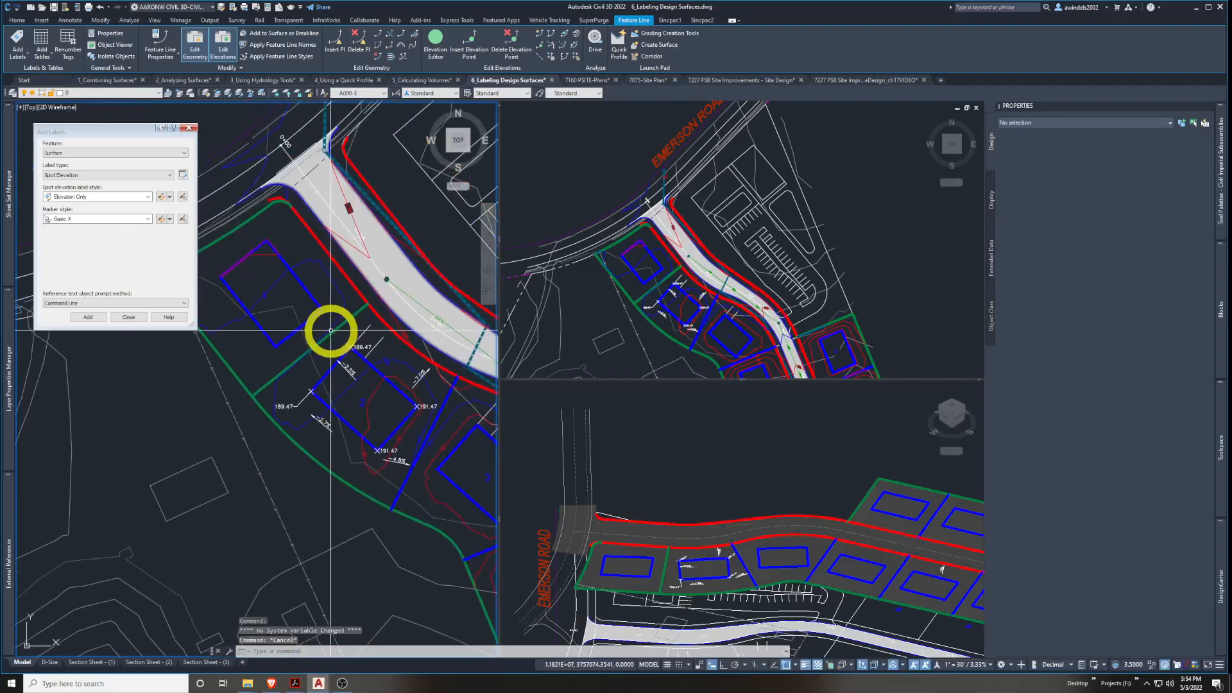
key(Escape)
key(Escape)
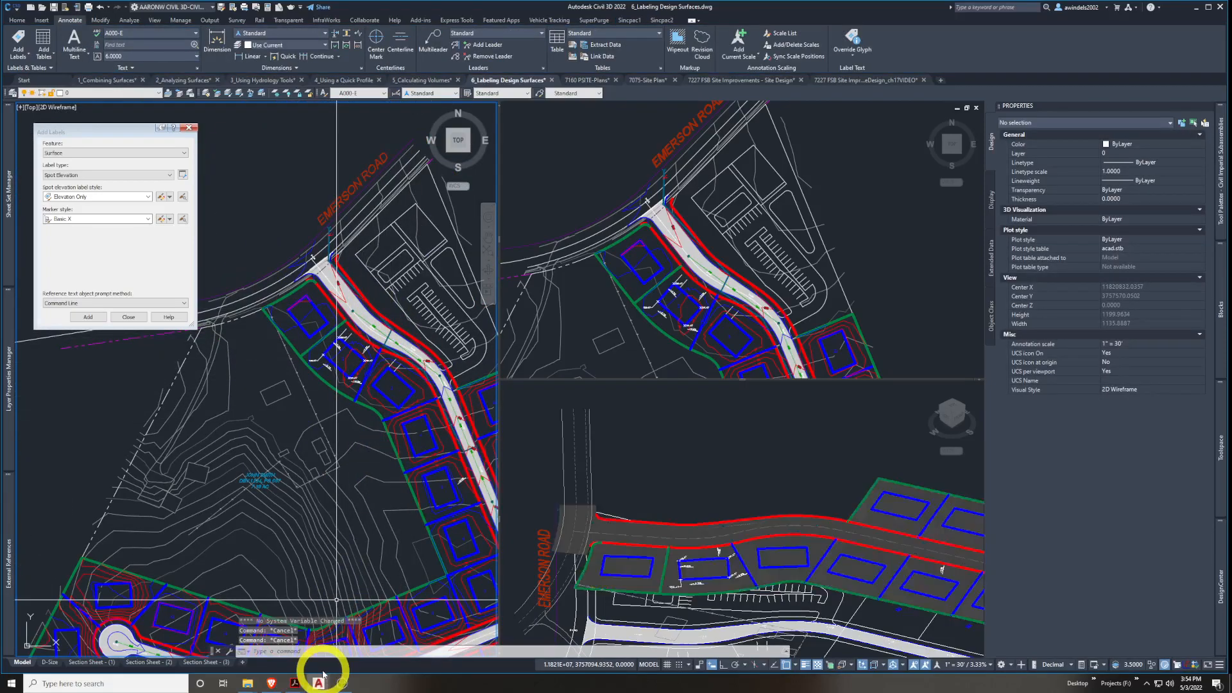
Switch to Adobe Acrobat and examine the spot elevation and slope labels on the 7160 PSITE-Plans and 7227 FSB Site Improvements grading plans
mouse_move(298, 681)
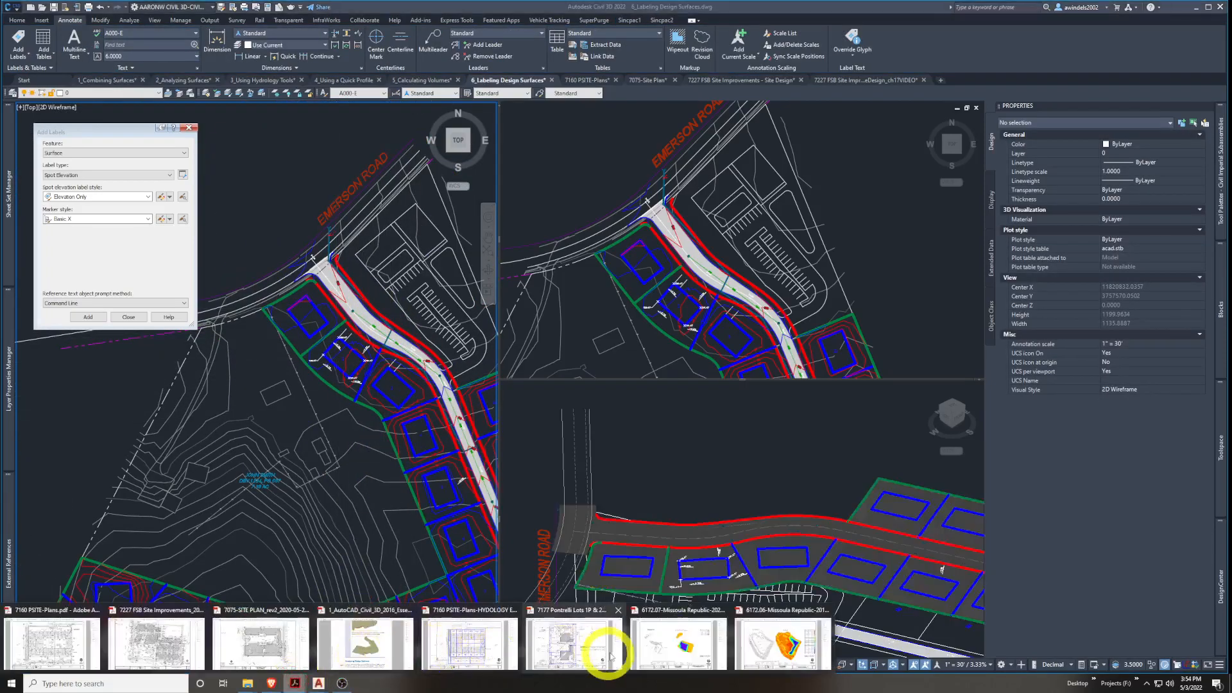
click(591, 645)
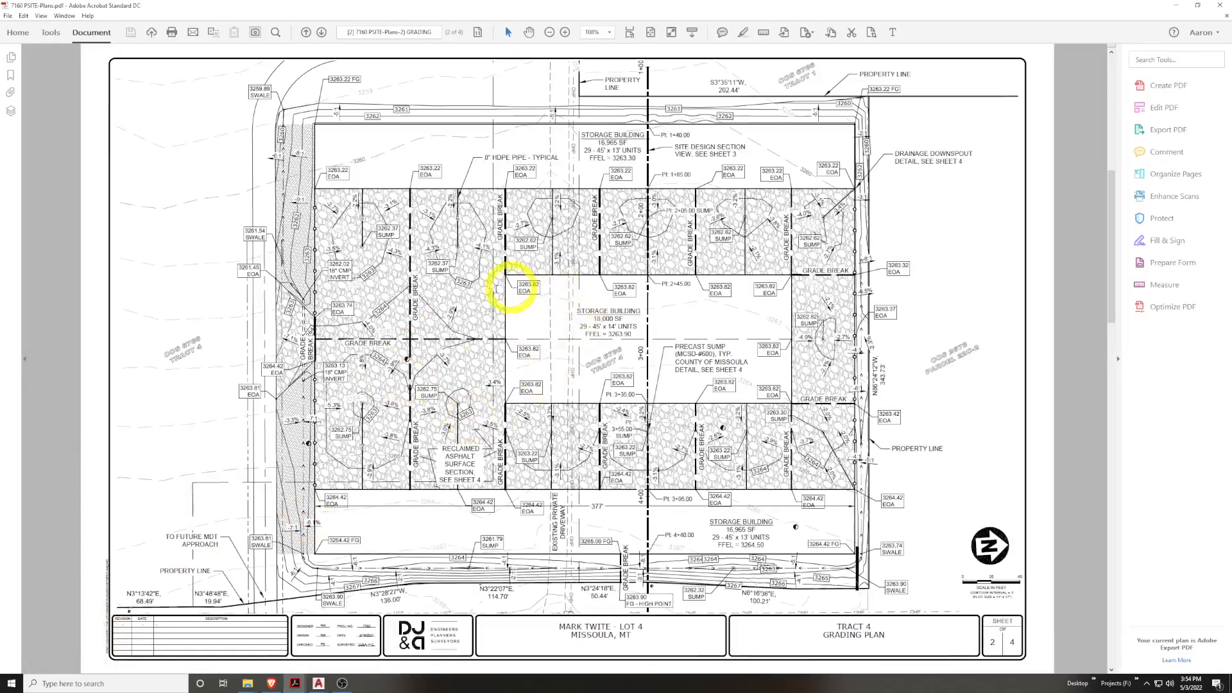
mouse_move(290, 683)
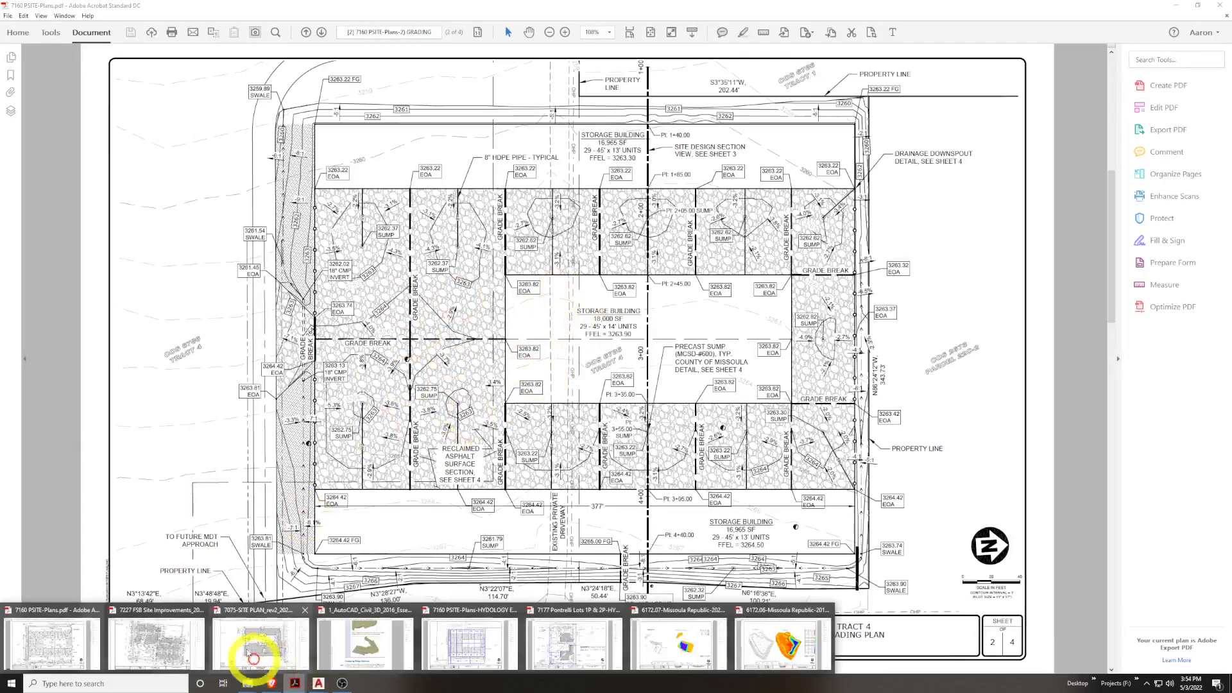
click(187, 642)
ctrl+scroll(606, 308, up, 5)
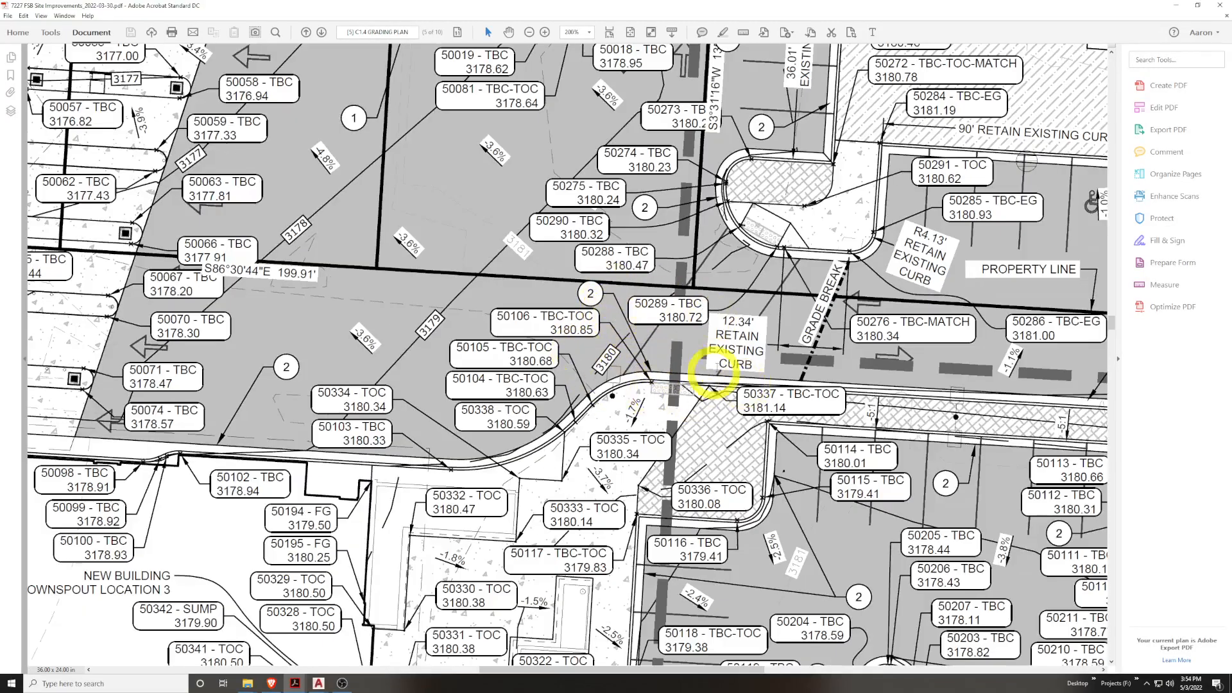
ctrl+scroll(720, 363, down, 5)
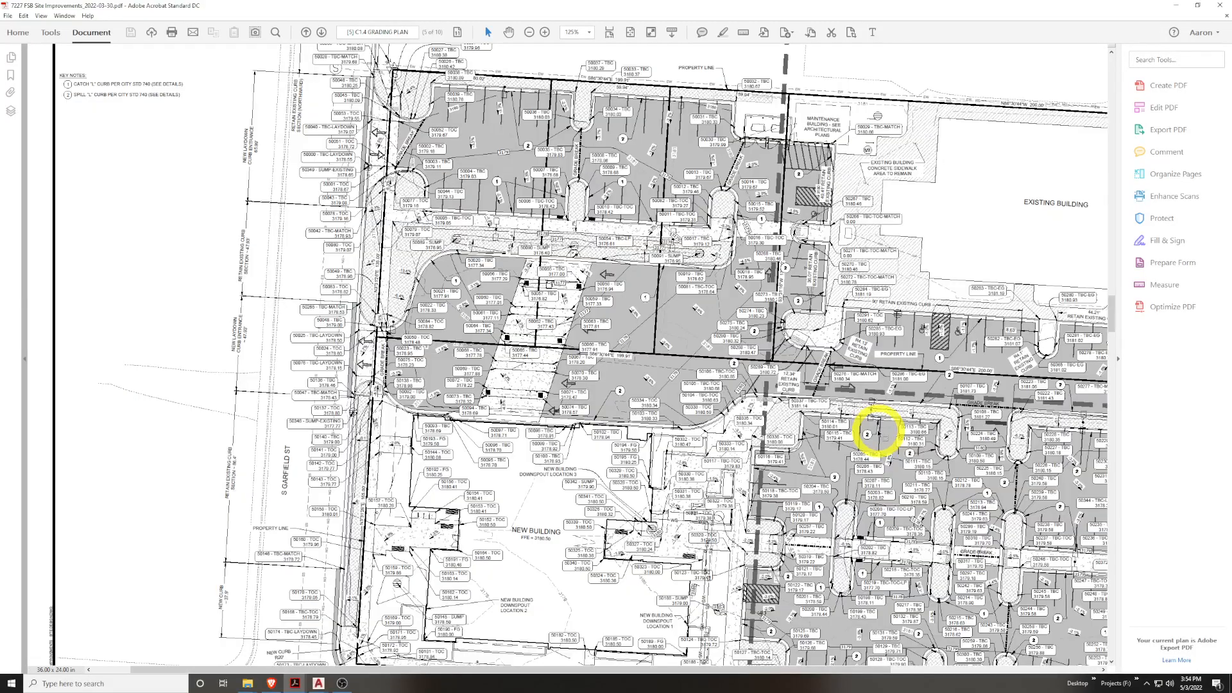
ctrl+scroll(879, 434, down, 1)
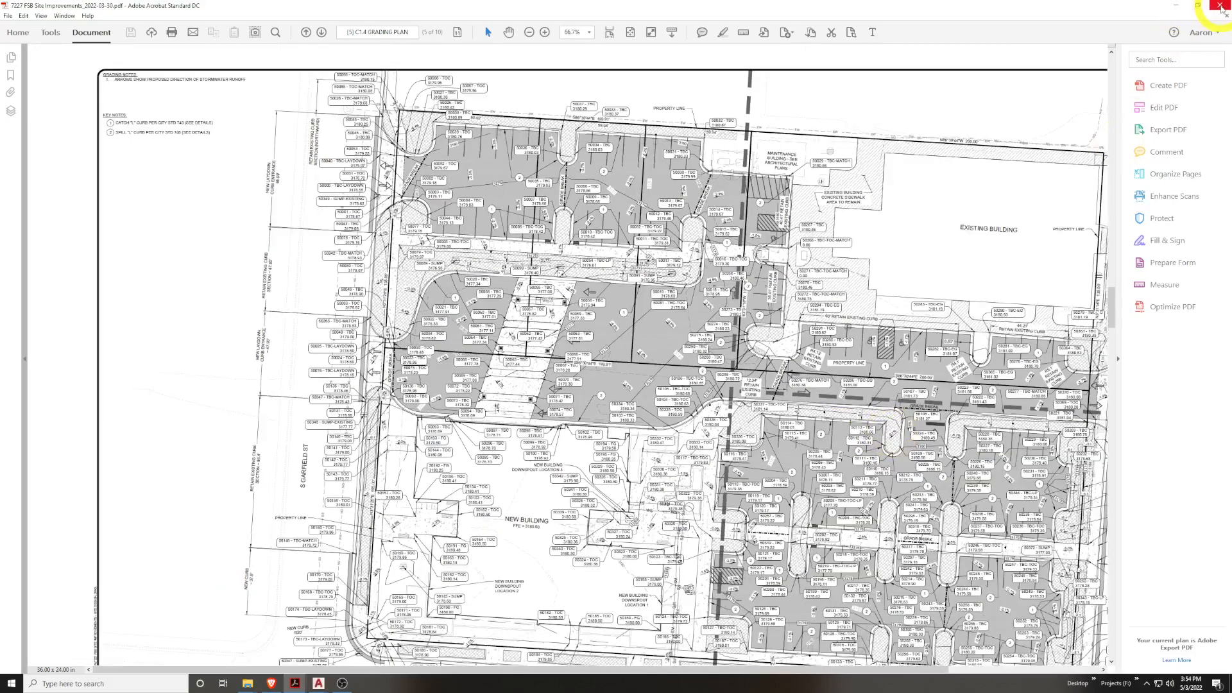
Close the 7227 FSB Site Improvements PDF, minimize the remaining plan and return to the Civil 3D drawing with nothing selected
click(1219, 7)
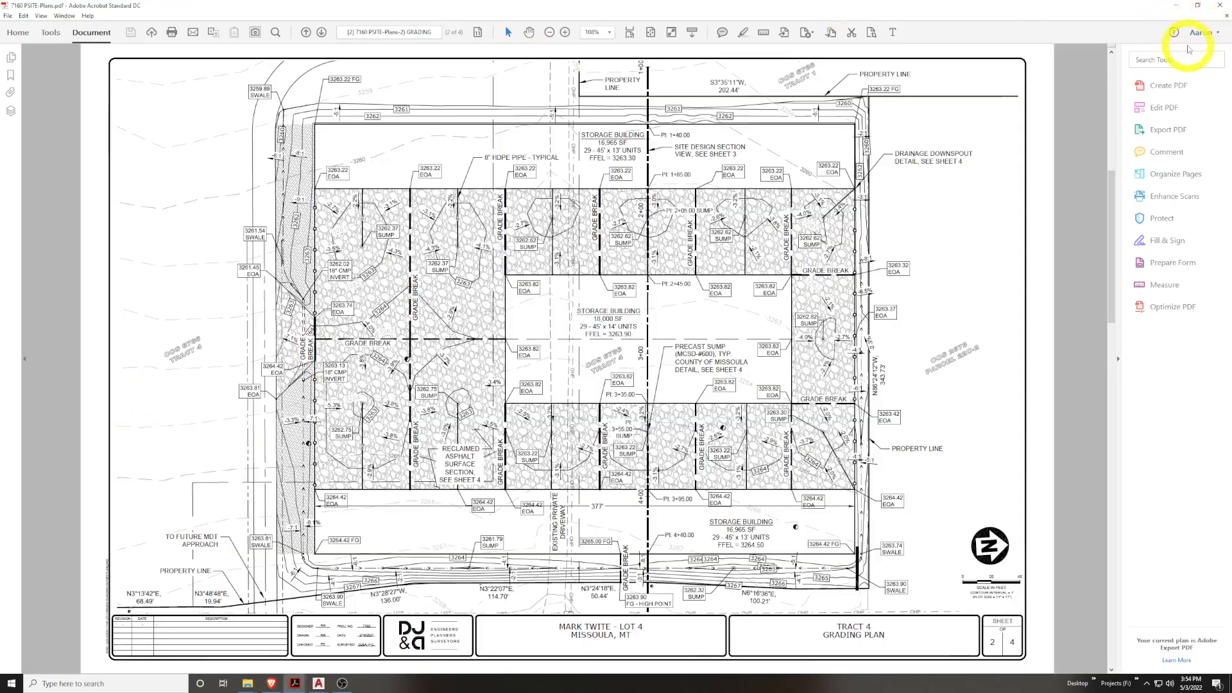
click(1179, 7)
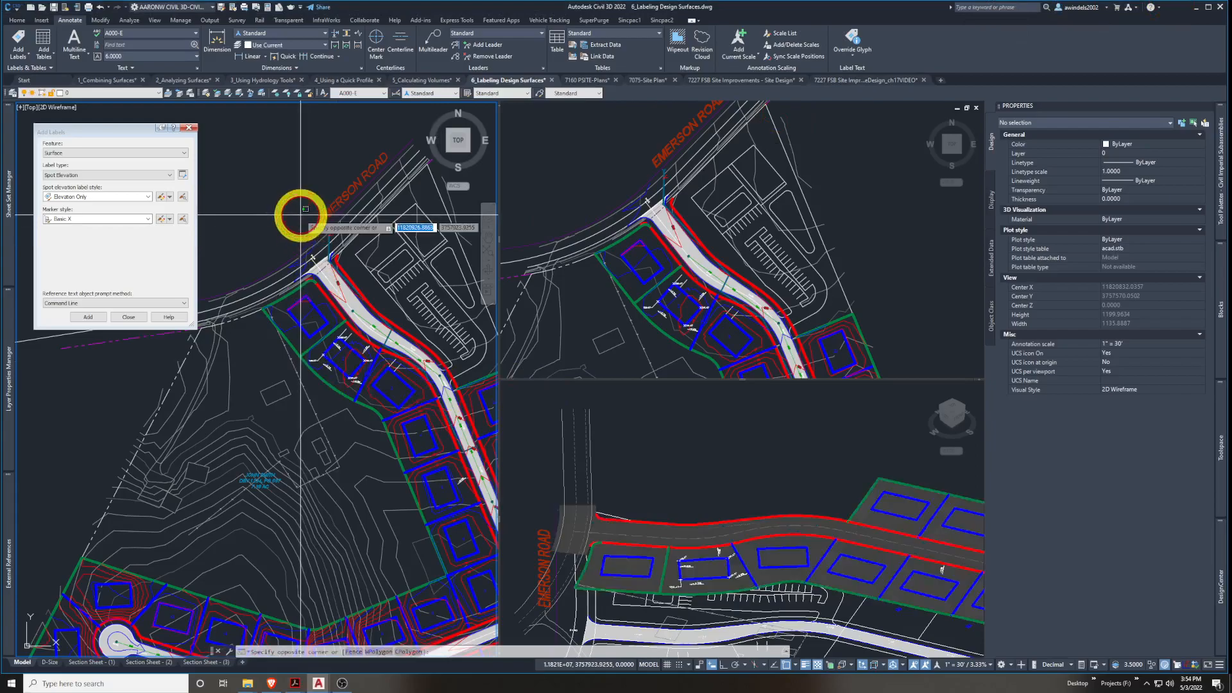
key(Escape)
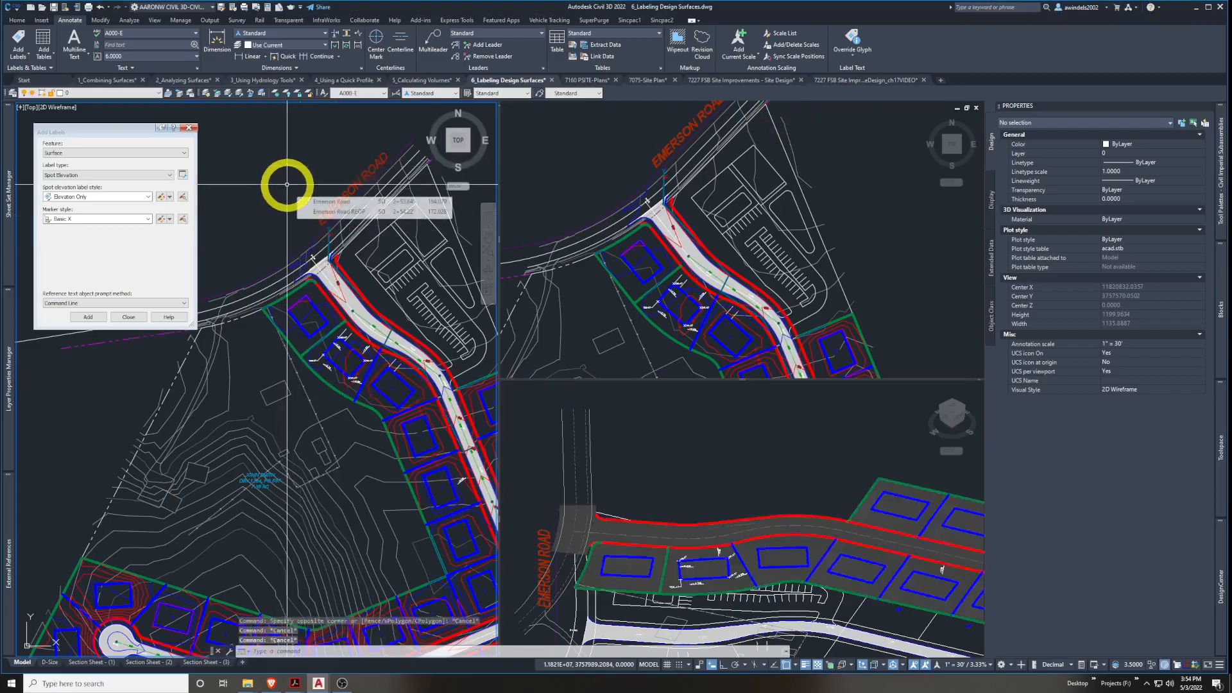